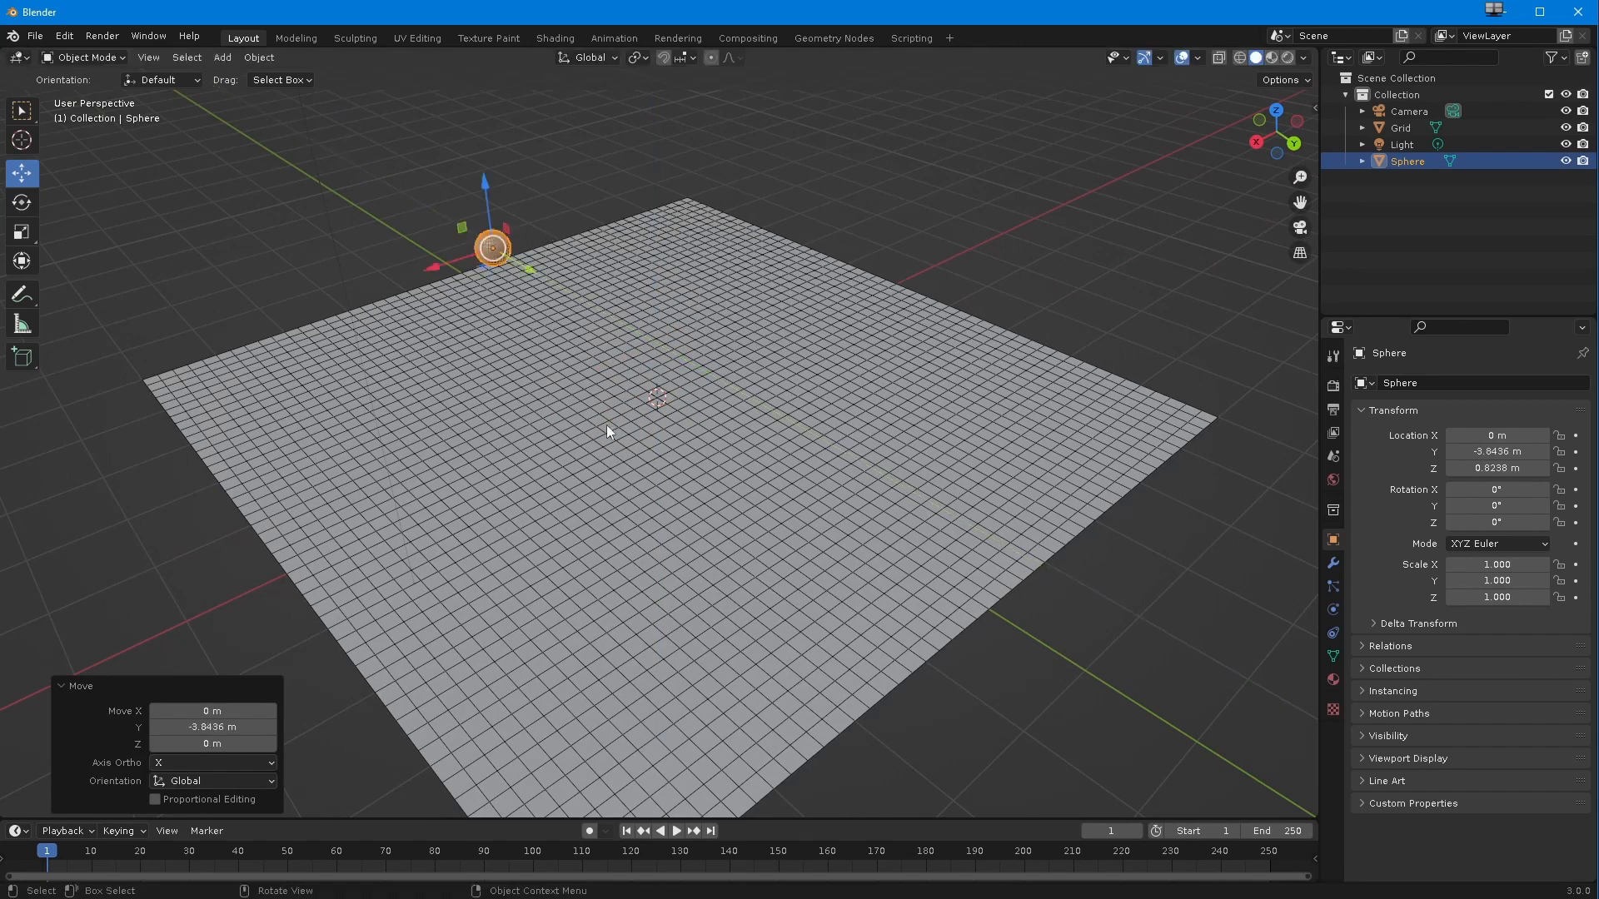
# - Select the grid and add a Dynamic Paint modifier to it
pyautogui.scroll(-2, 608, 460)
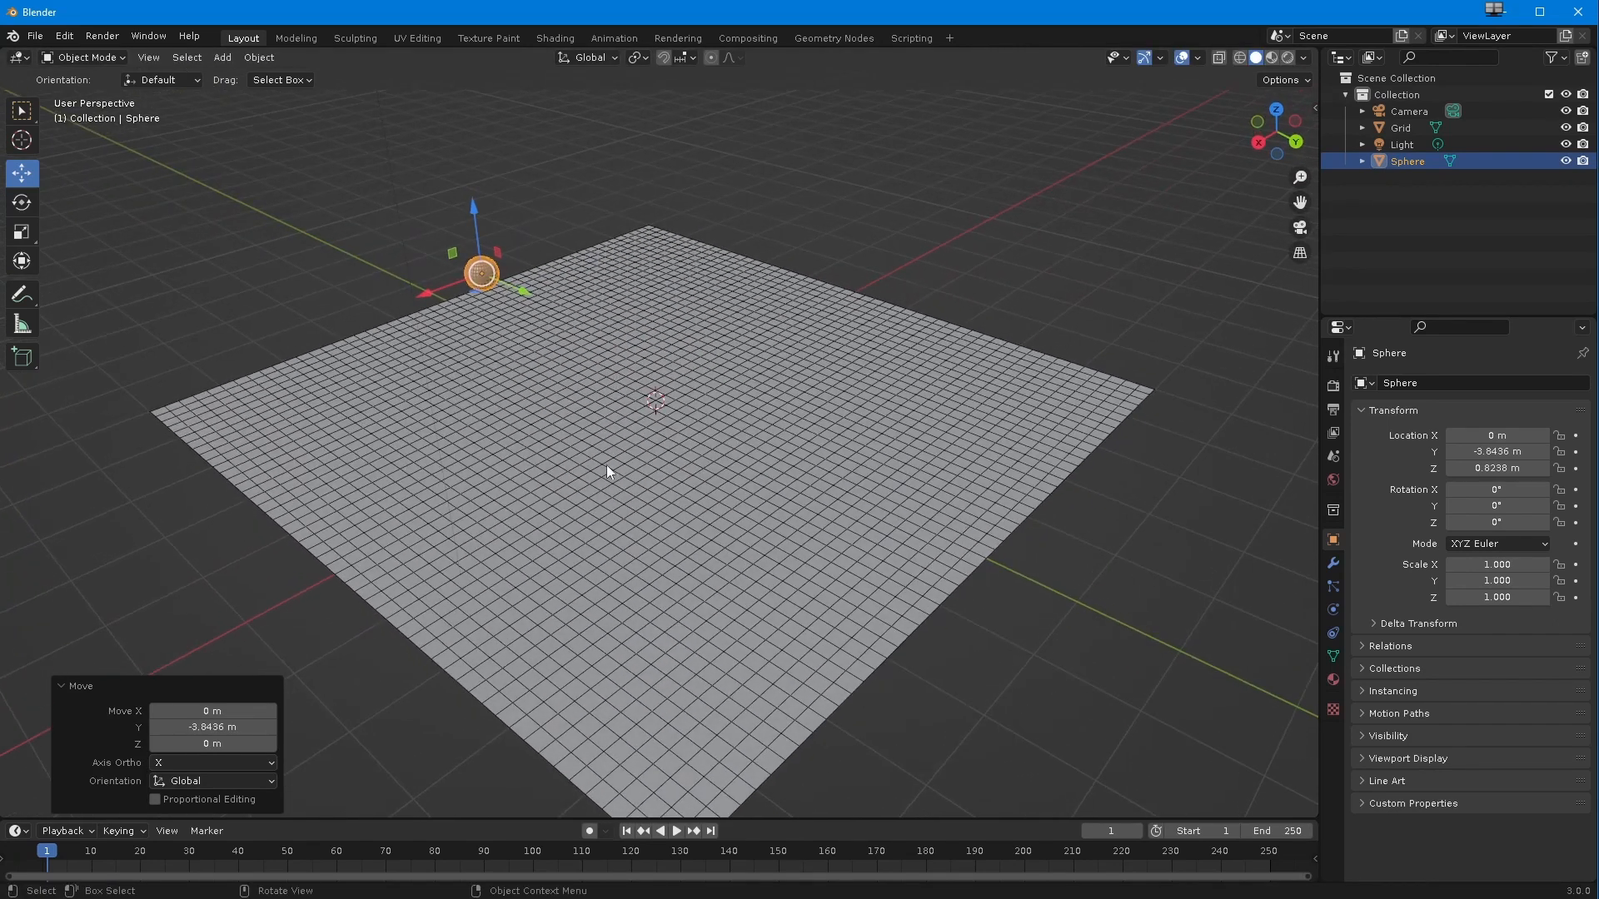
pyautogui.click(607, 467)
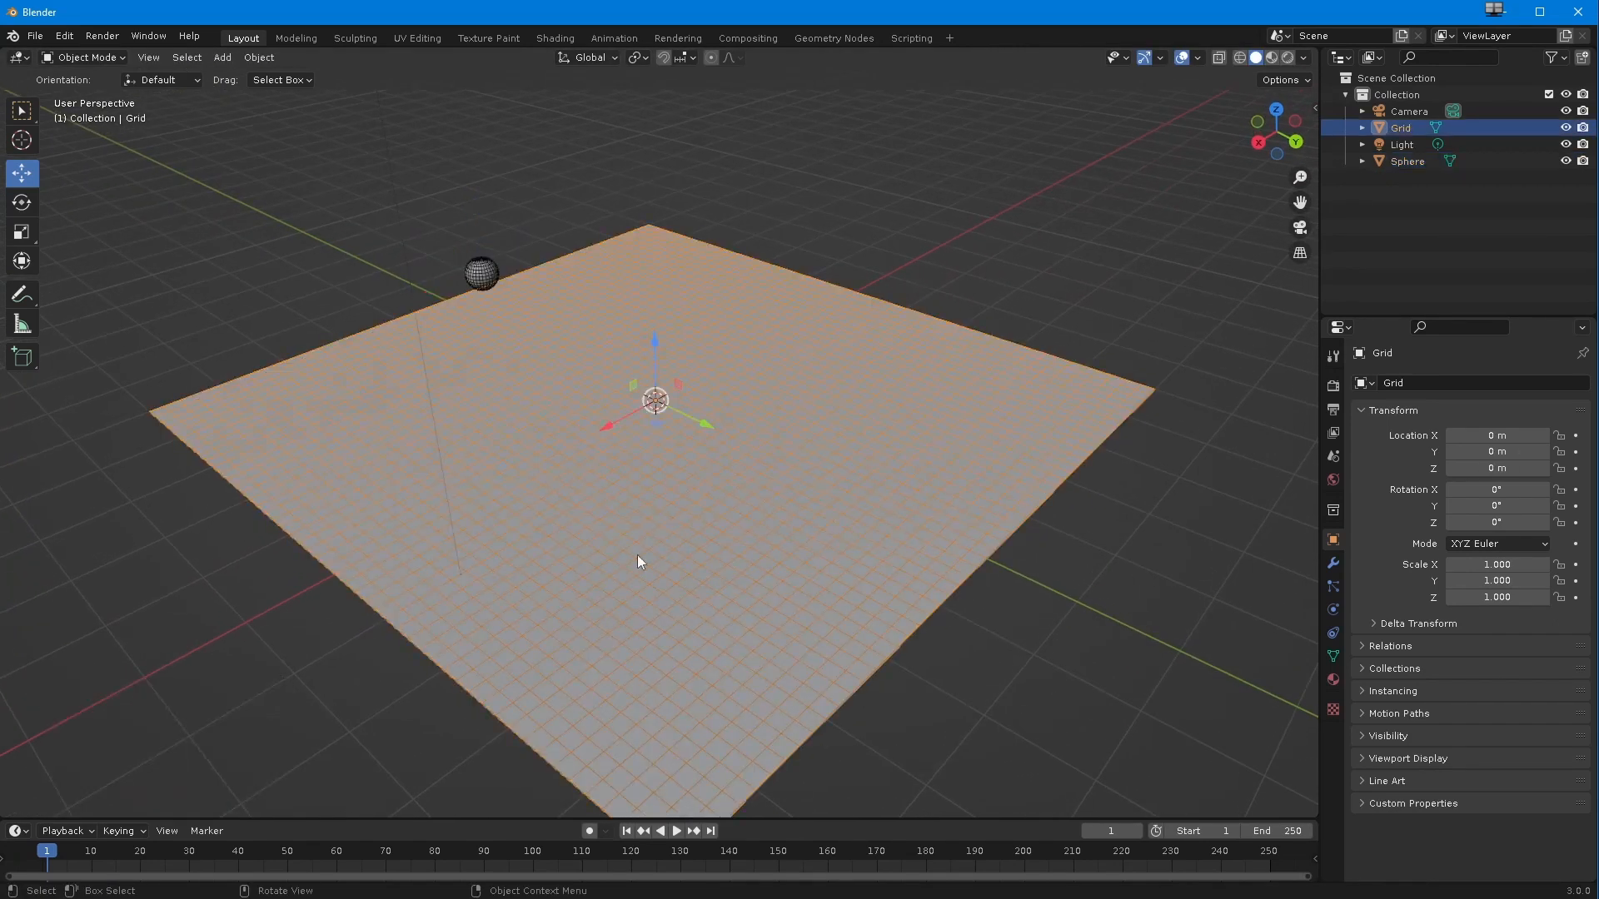
pyautogui.click(1334, 563)
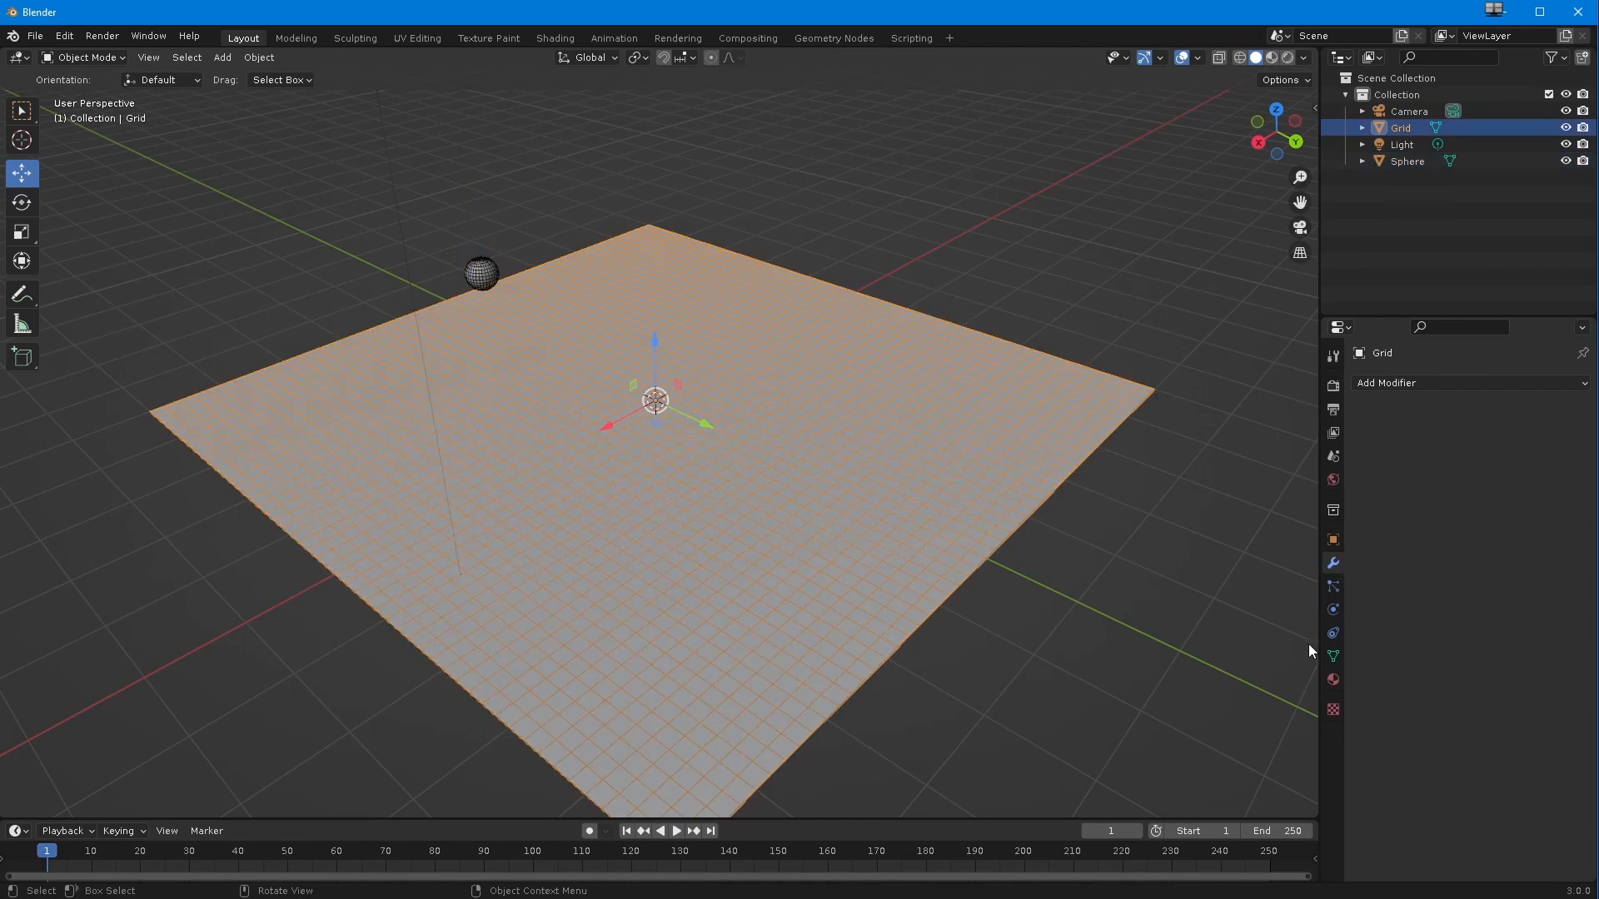
pyautogui.click(1397, 383)
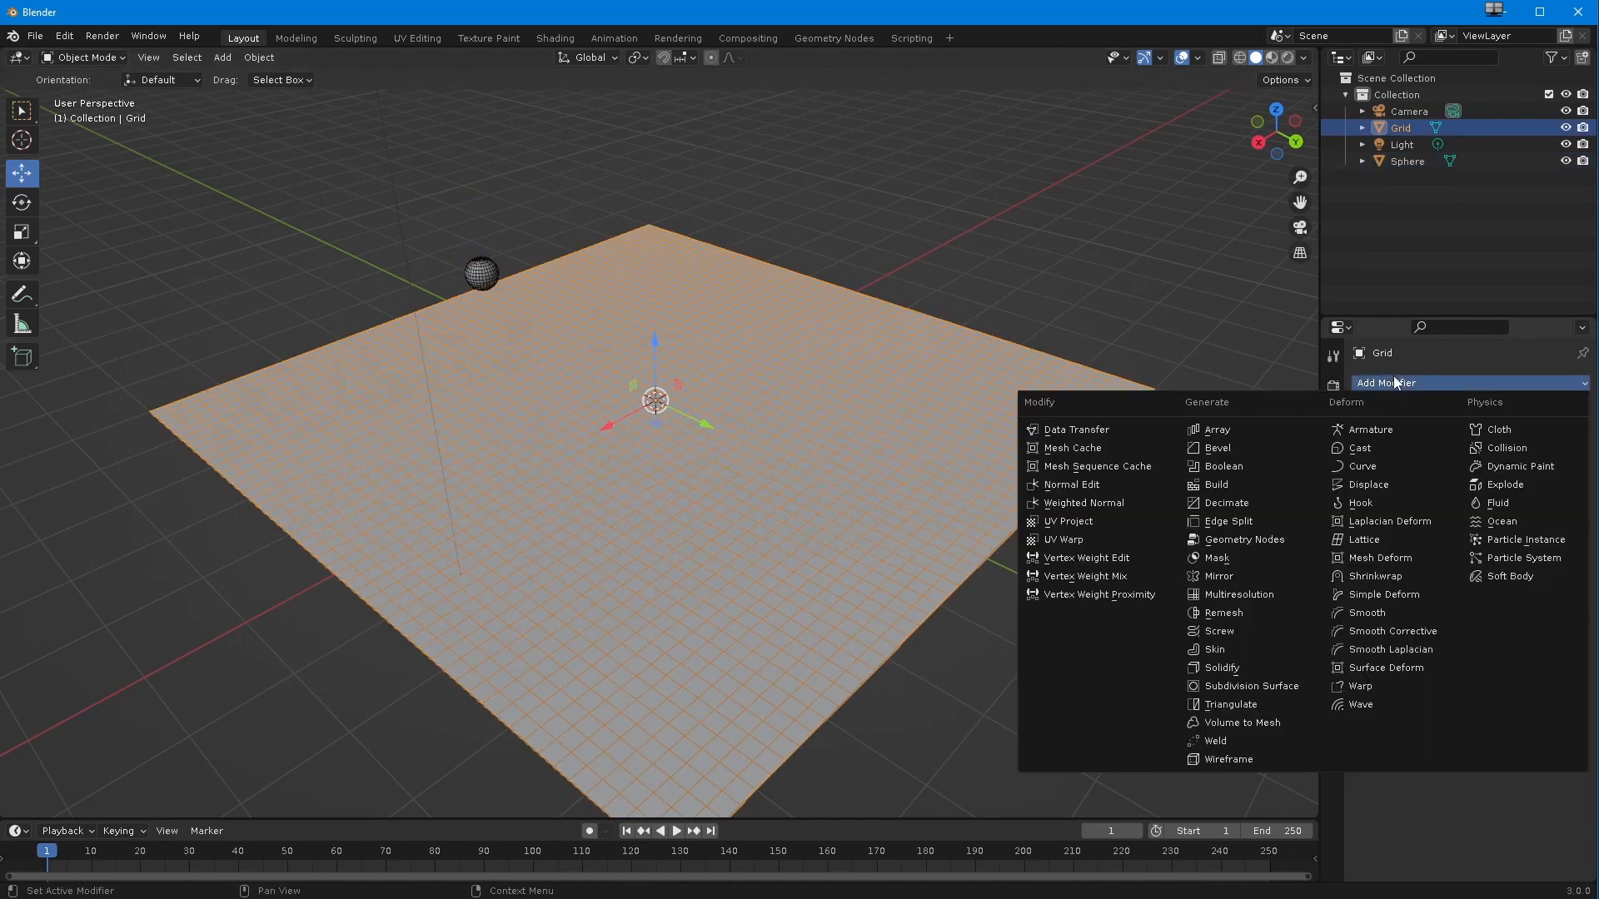
pyautogui.click(1490, 468)
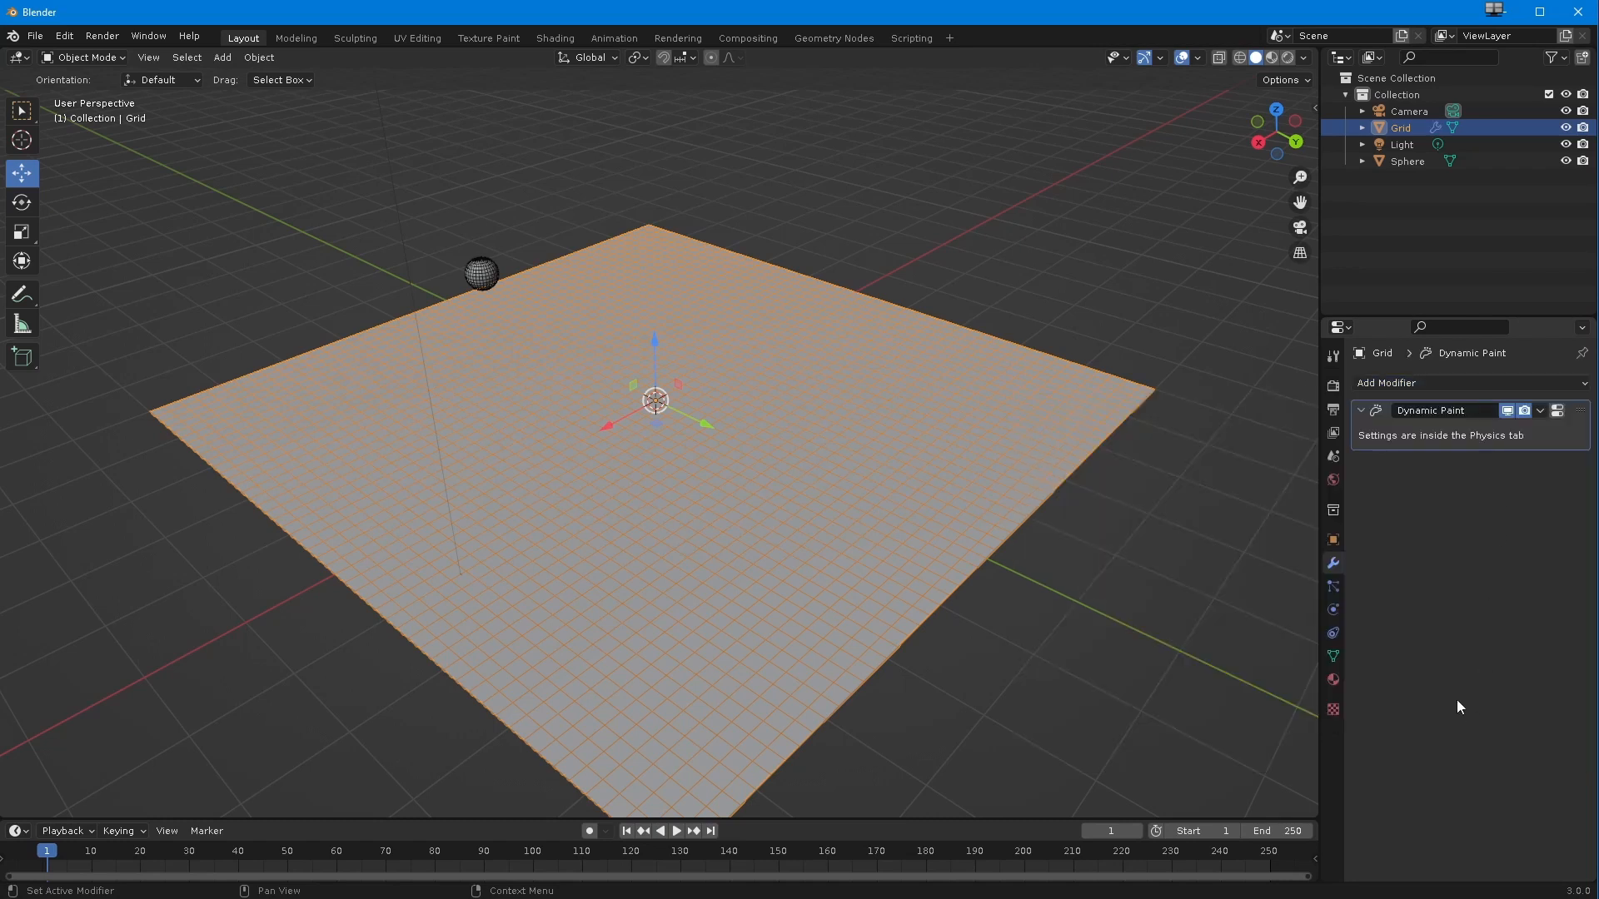
# - In the grid's physics settings, keep the Dynamic Paint type as Canvas and add the canvas
pyautogui.click(1333, 610)
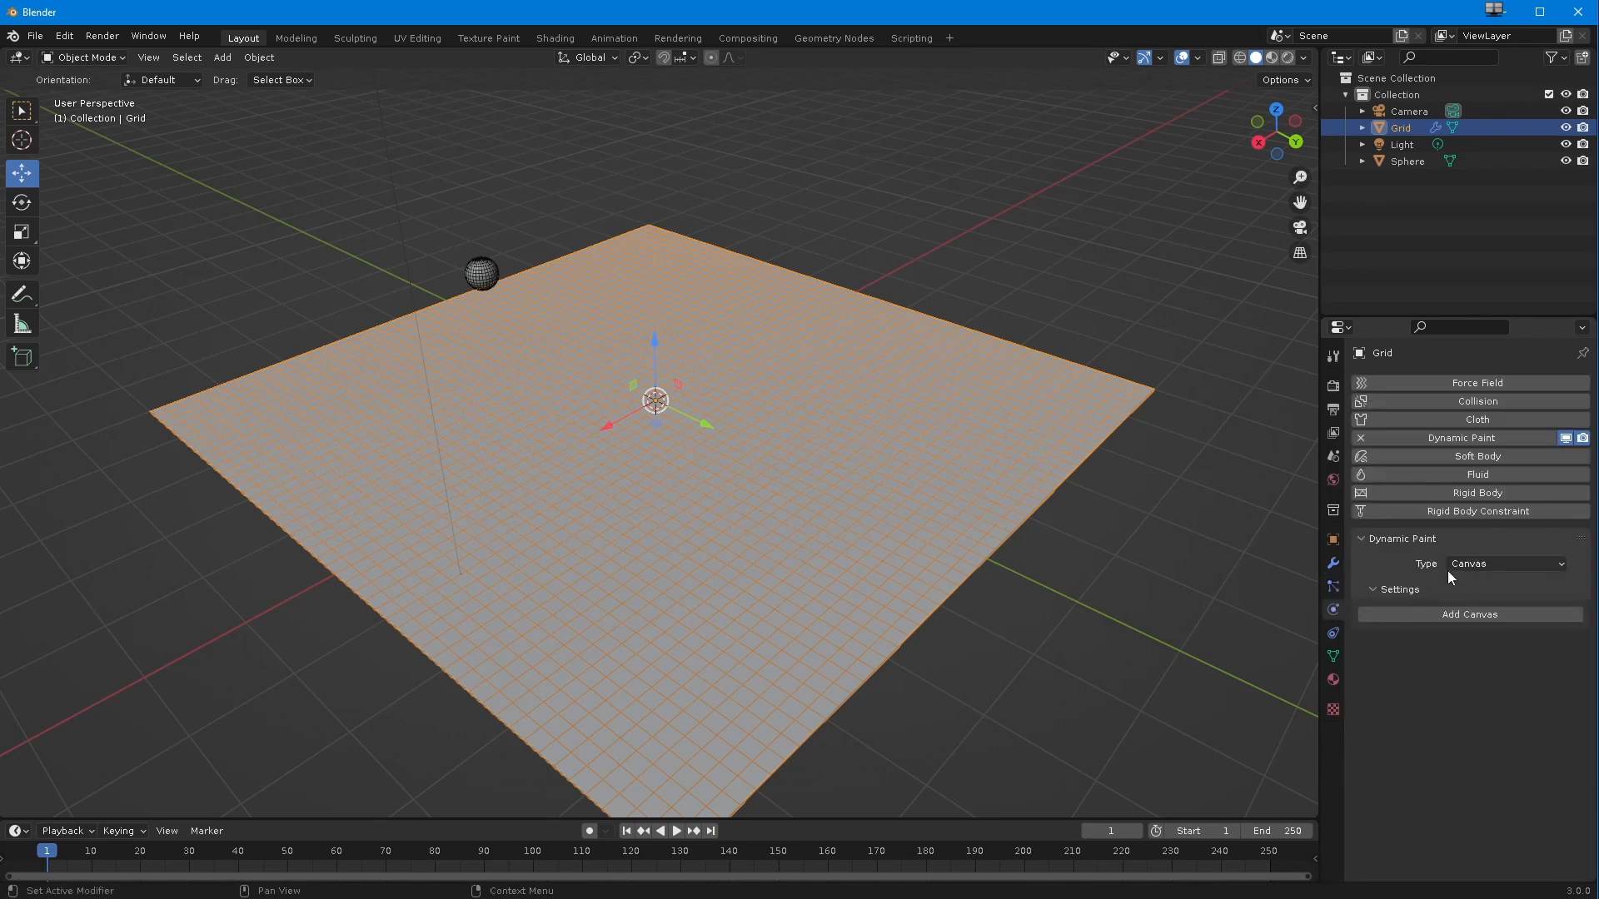
pyautogui.click(1510, 563)
pyautogui.click(1441, 617)
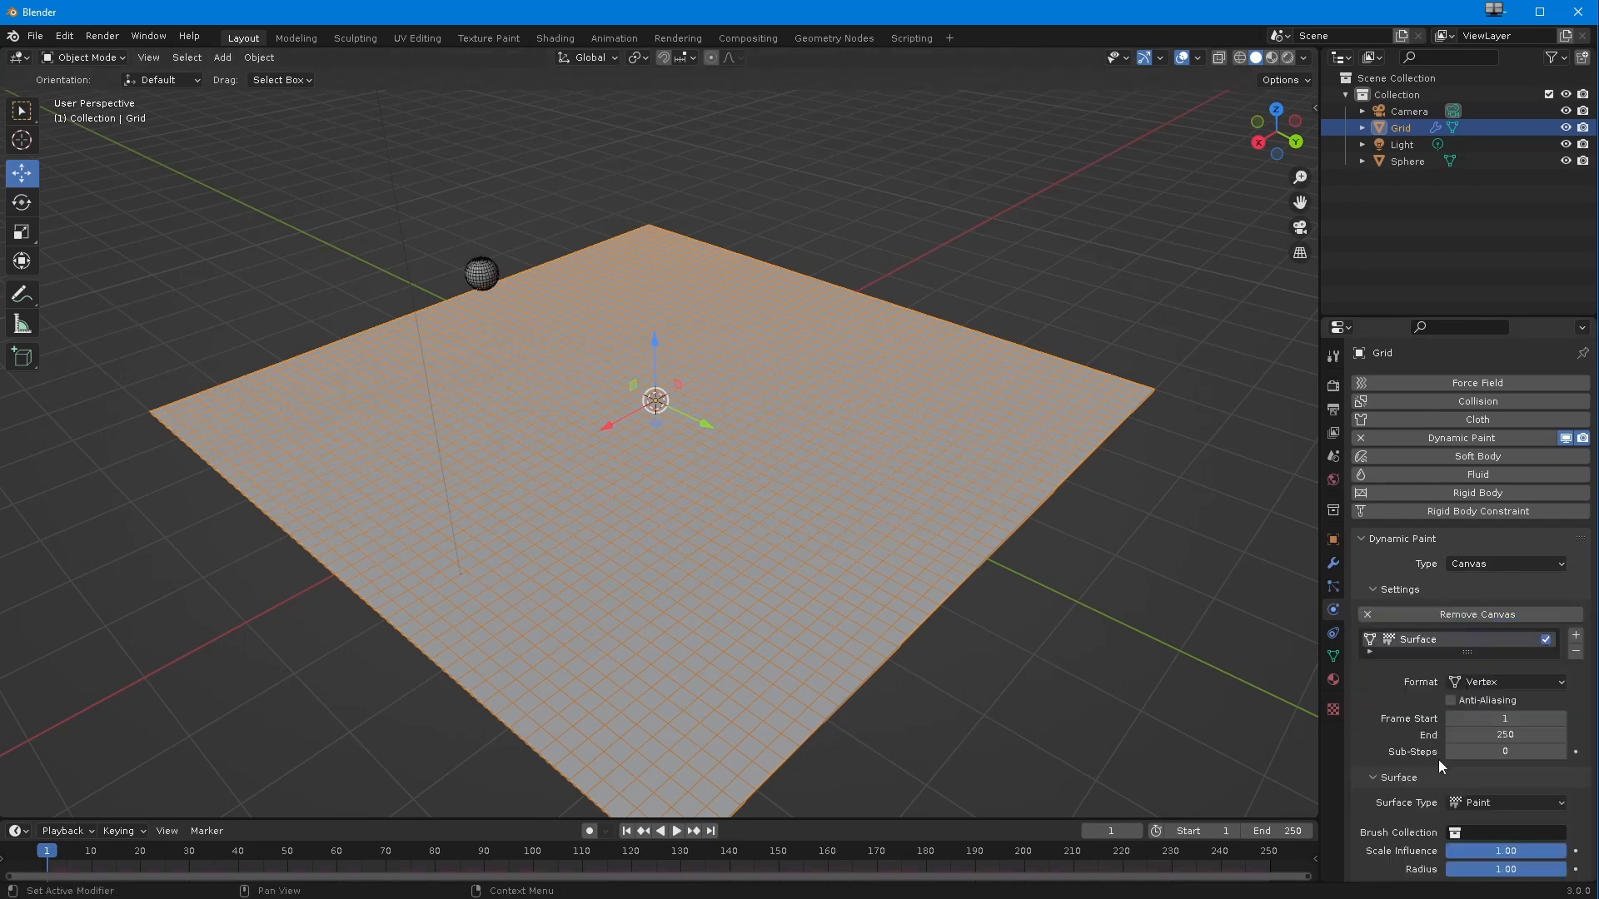
# - Review the canvas format and surface type options, try the Displace surface type, and return to Paint
pyautogui.scroll(-2, 1375, 704)
pyautogui.scroll(-1, 1377, 635)
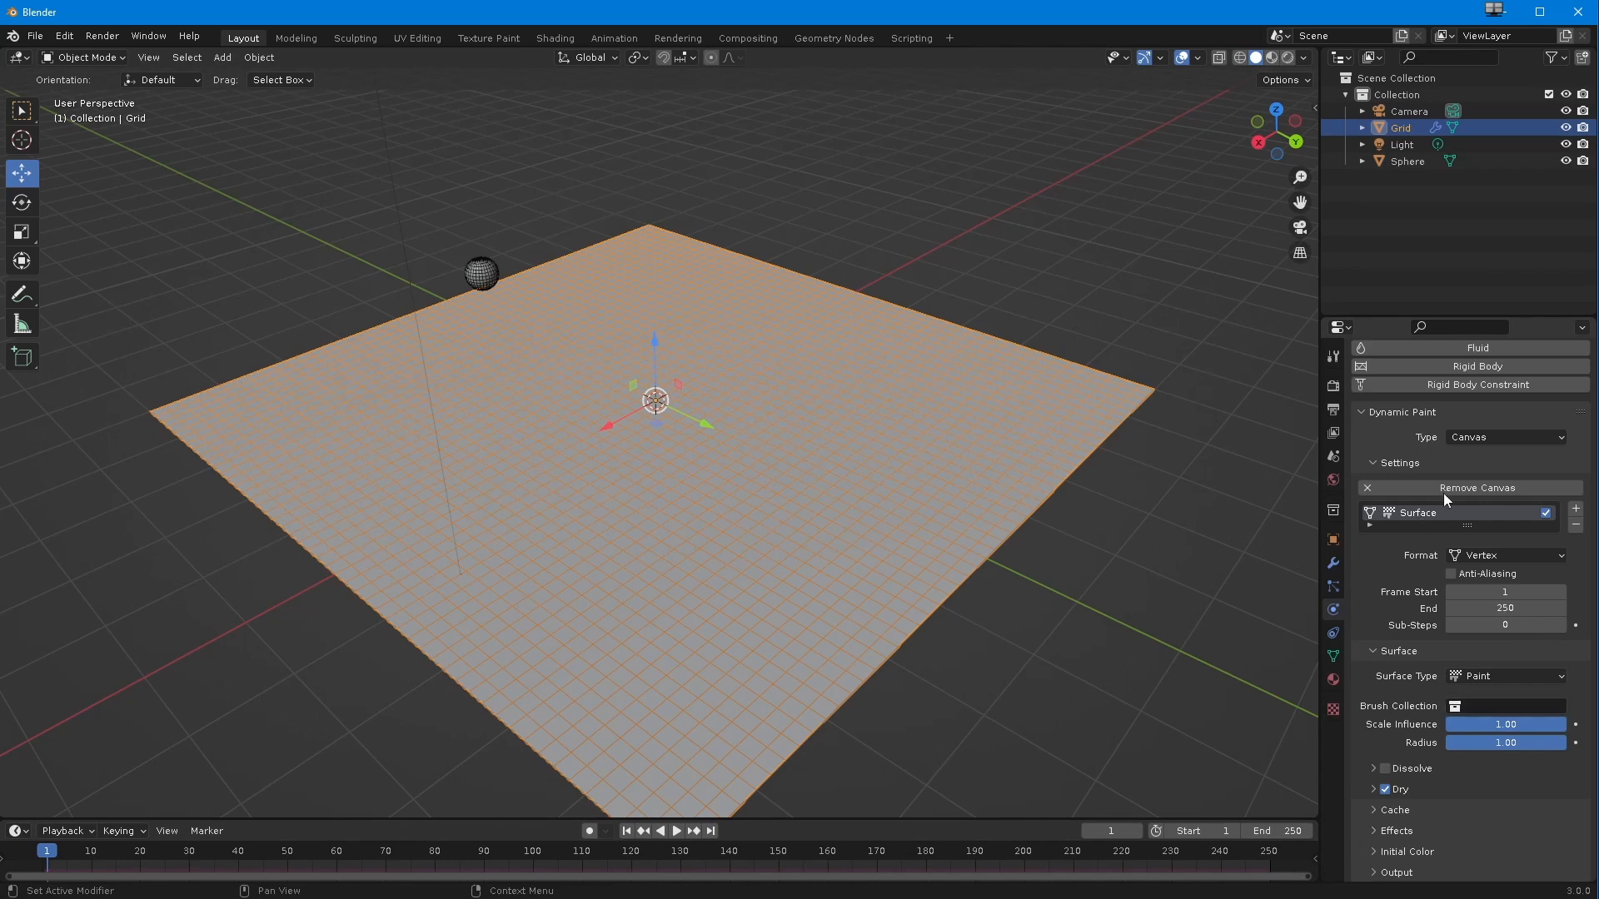
pyautogui.click(1466, 558)
pyautogui.click(1471, 678)
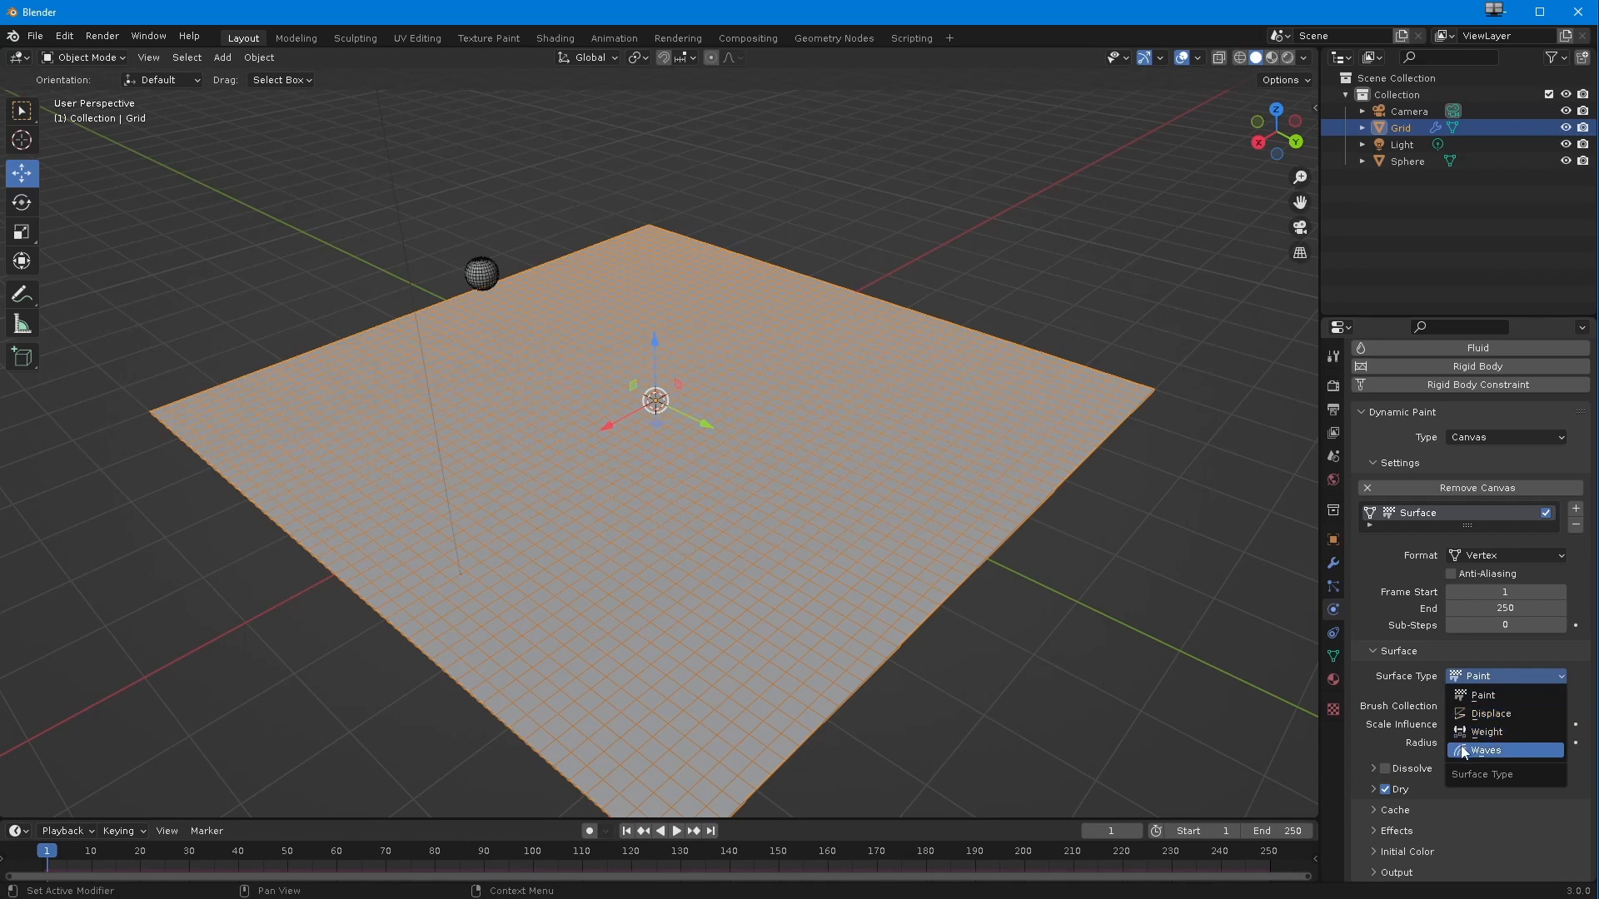
pyautogui.click(1464, 677)
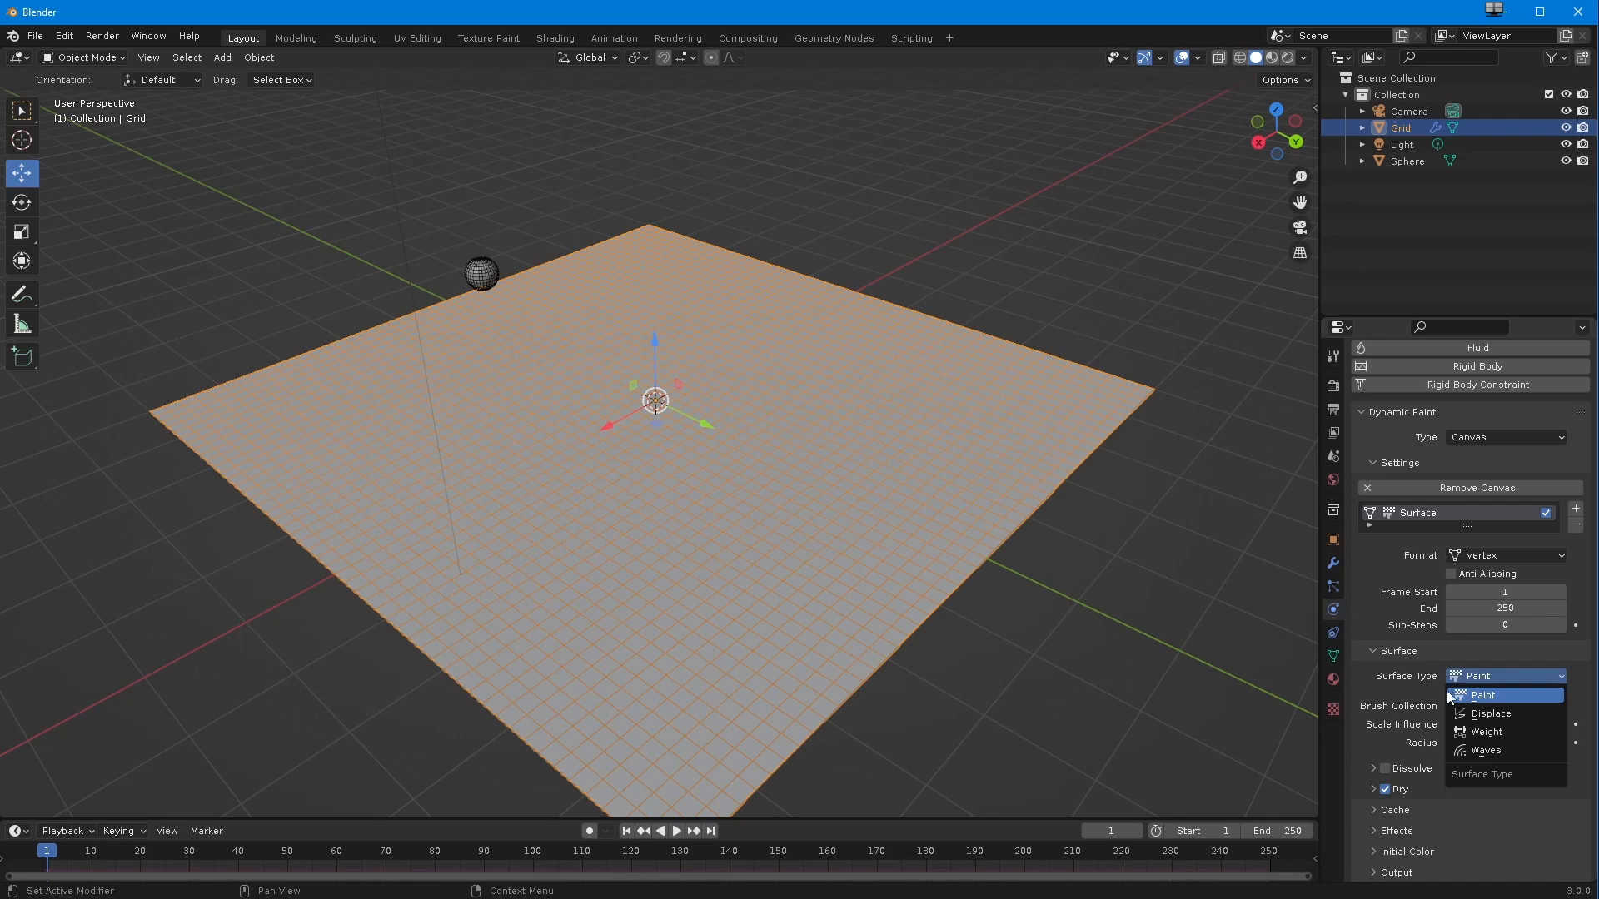
pyautogui.click(1469, 732)
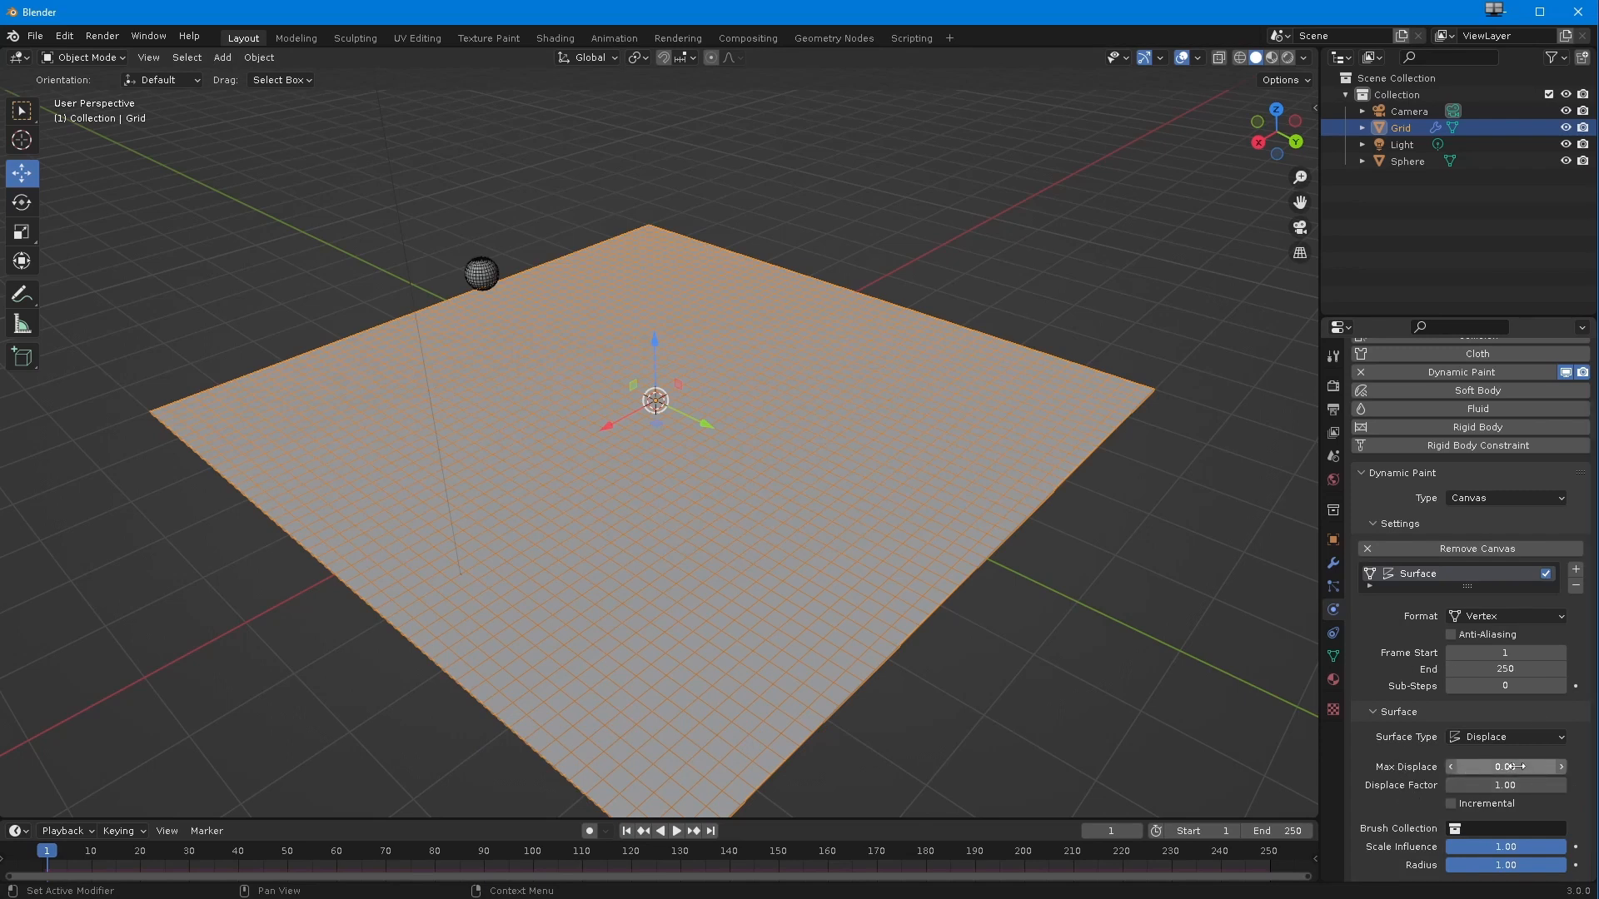
pyautogui.click(1487, 737)
pyautogui.click(1483, 756)
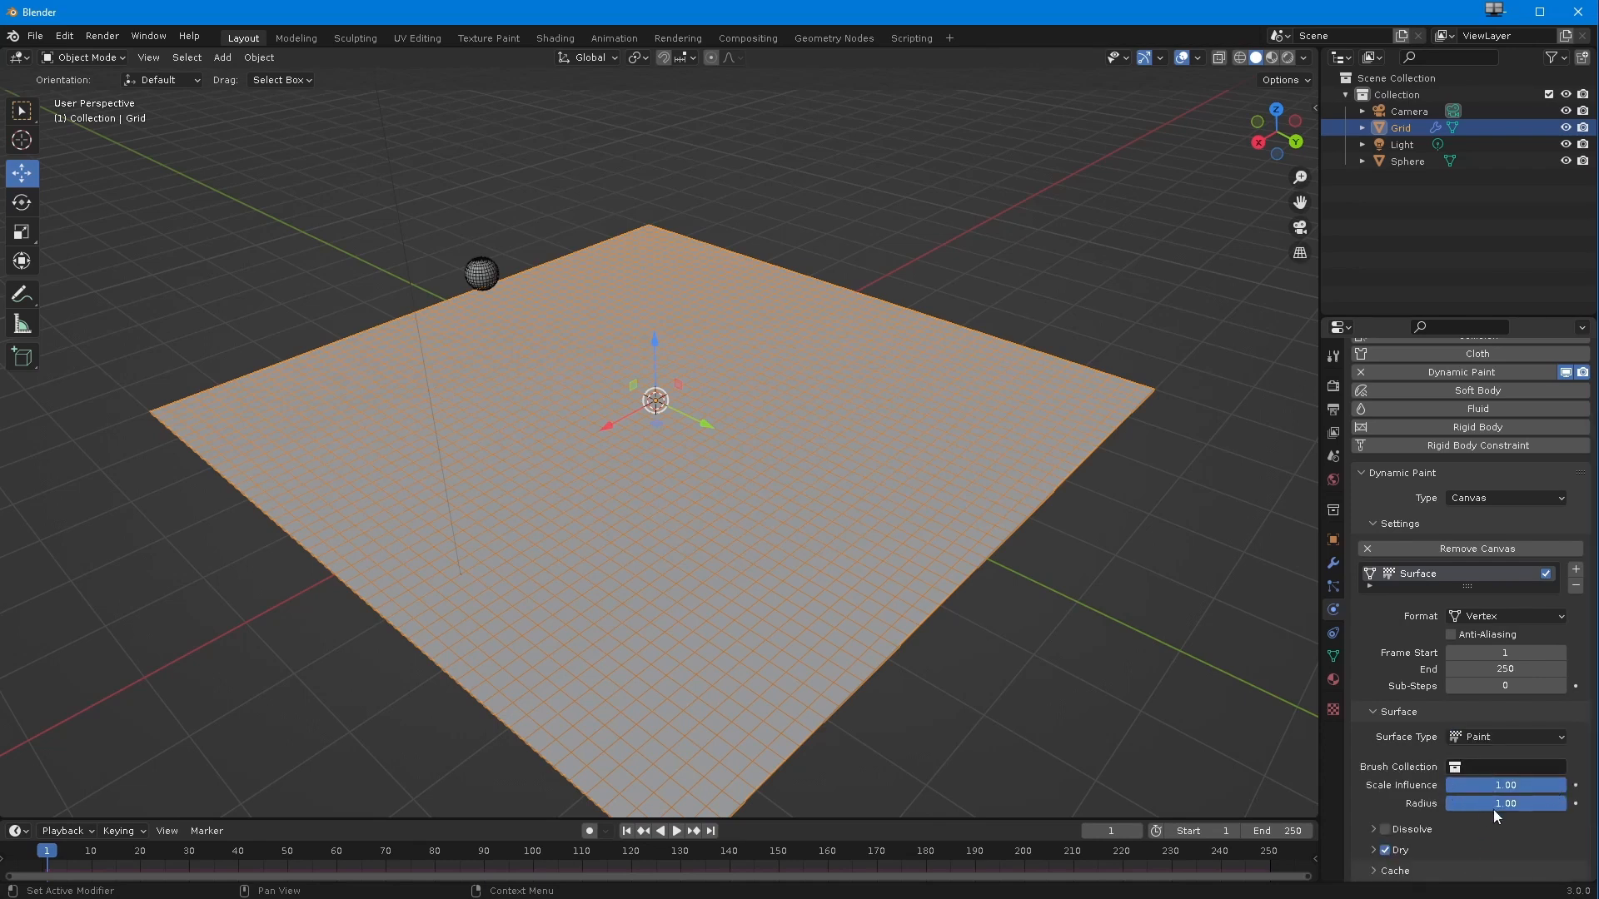
# - Try the Weight and Waves surface types on the grid's canvas and switch back to Paint
pyautogui.click(1471, 740)
pyautogui.click(1474, 779)
pyautogui.click(1469, 736)
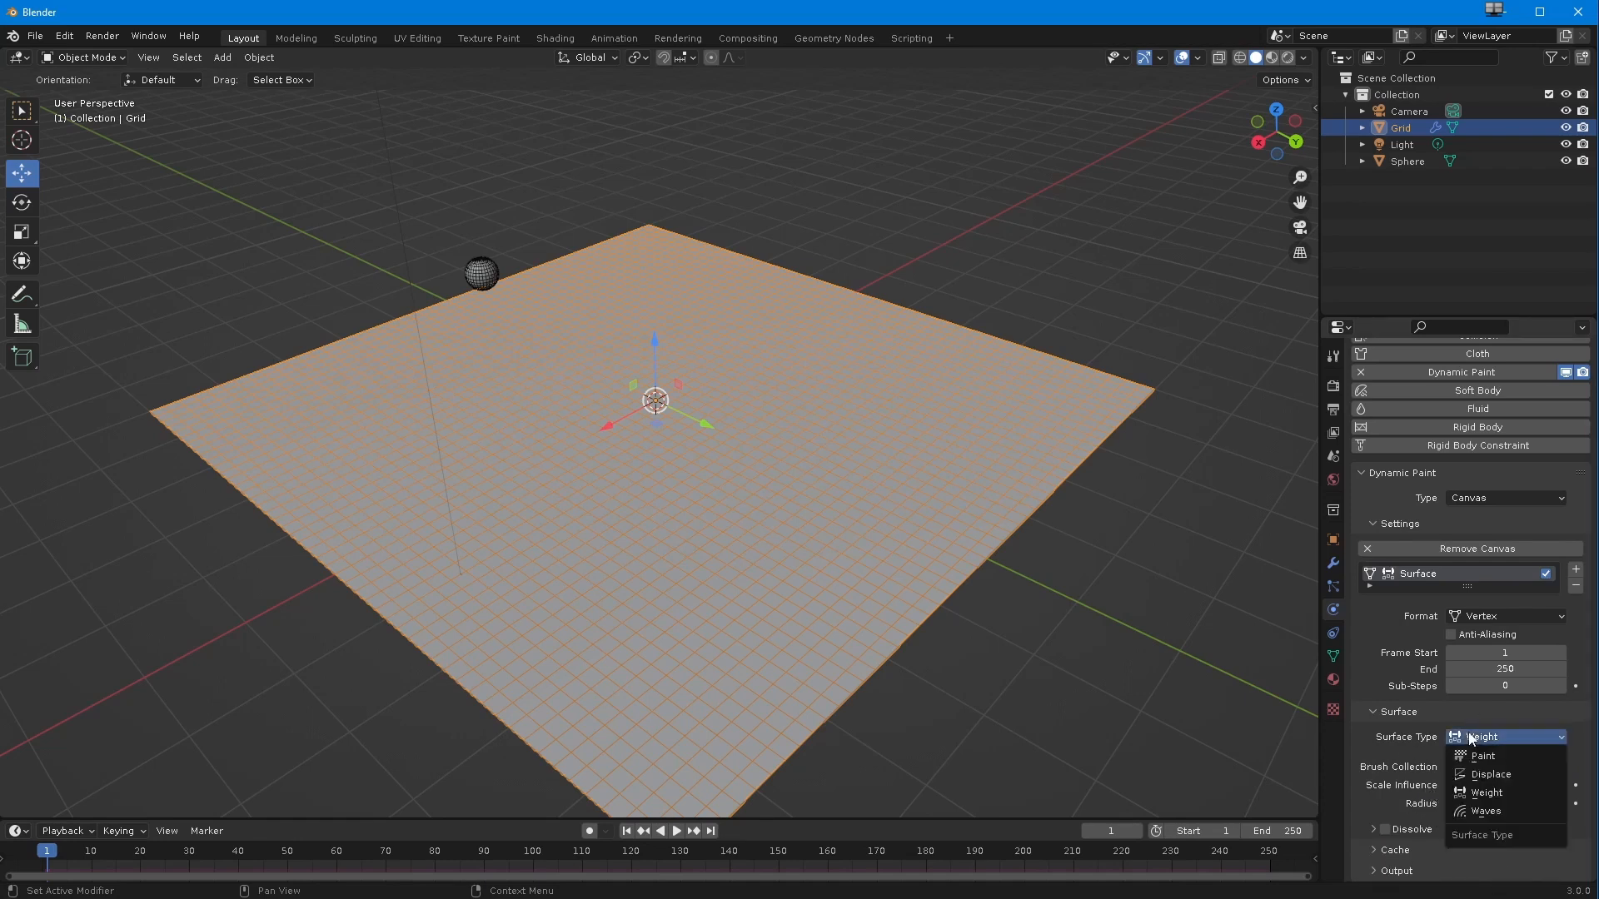
pyautogui.click(1487, 814)
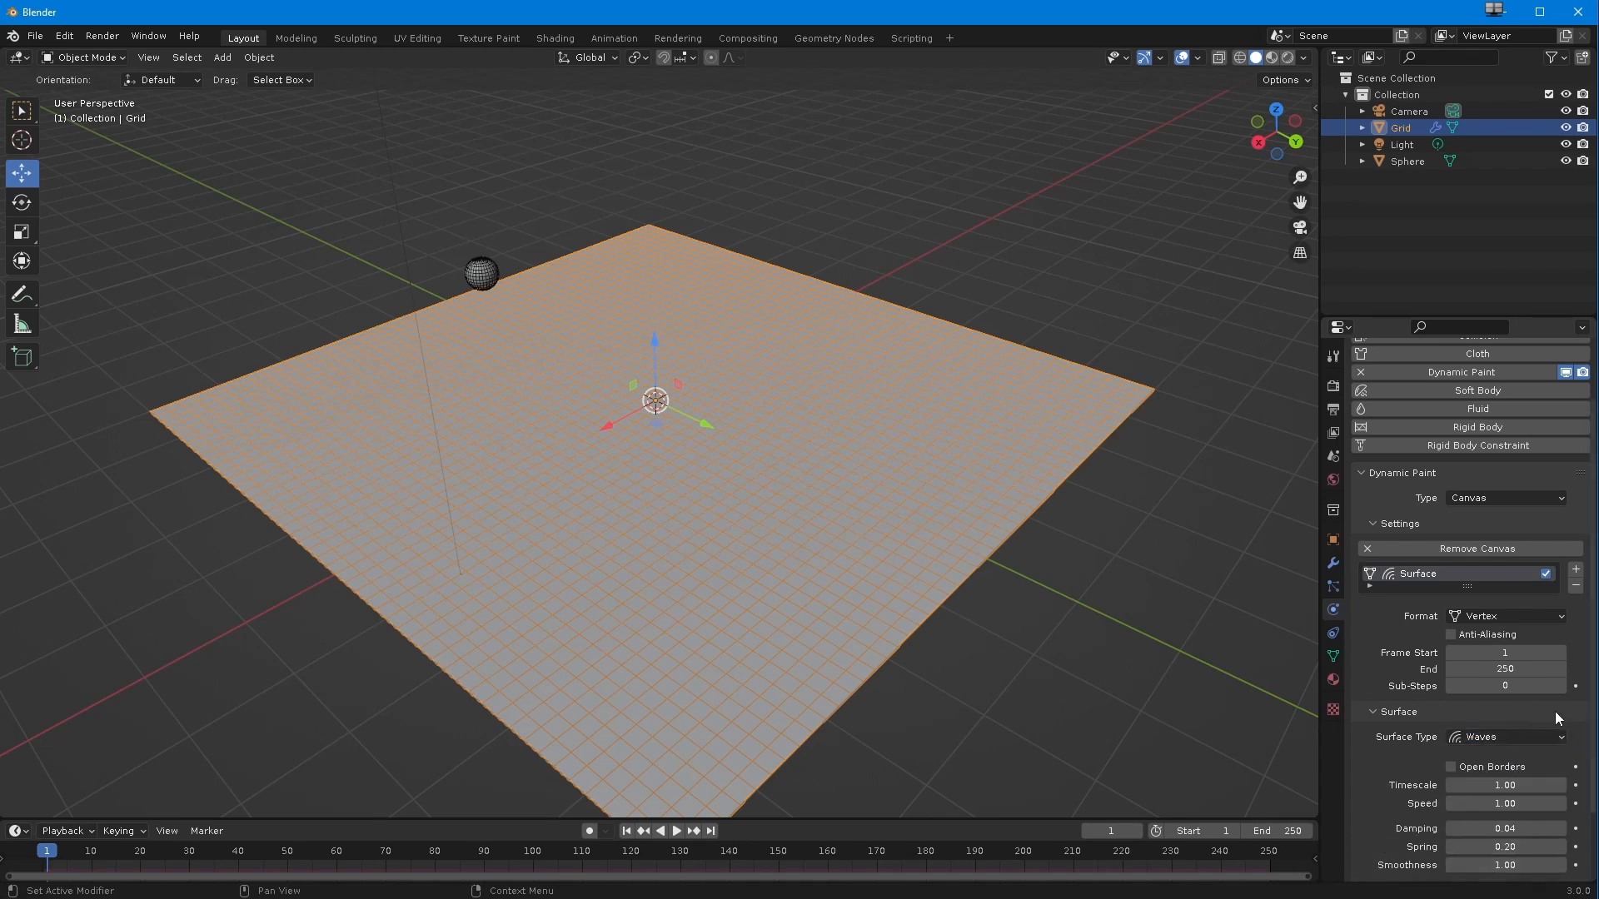
pyautogui.scroll(-3, 1556, 711)
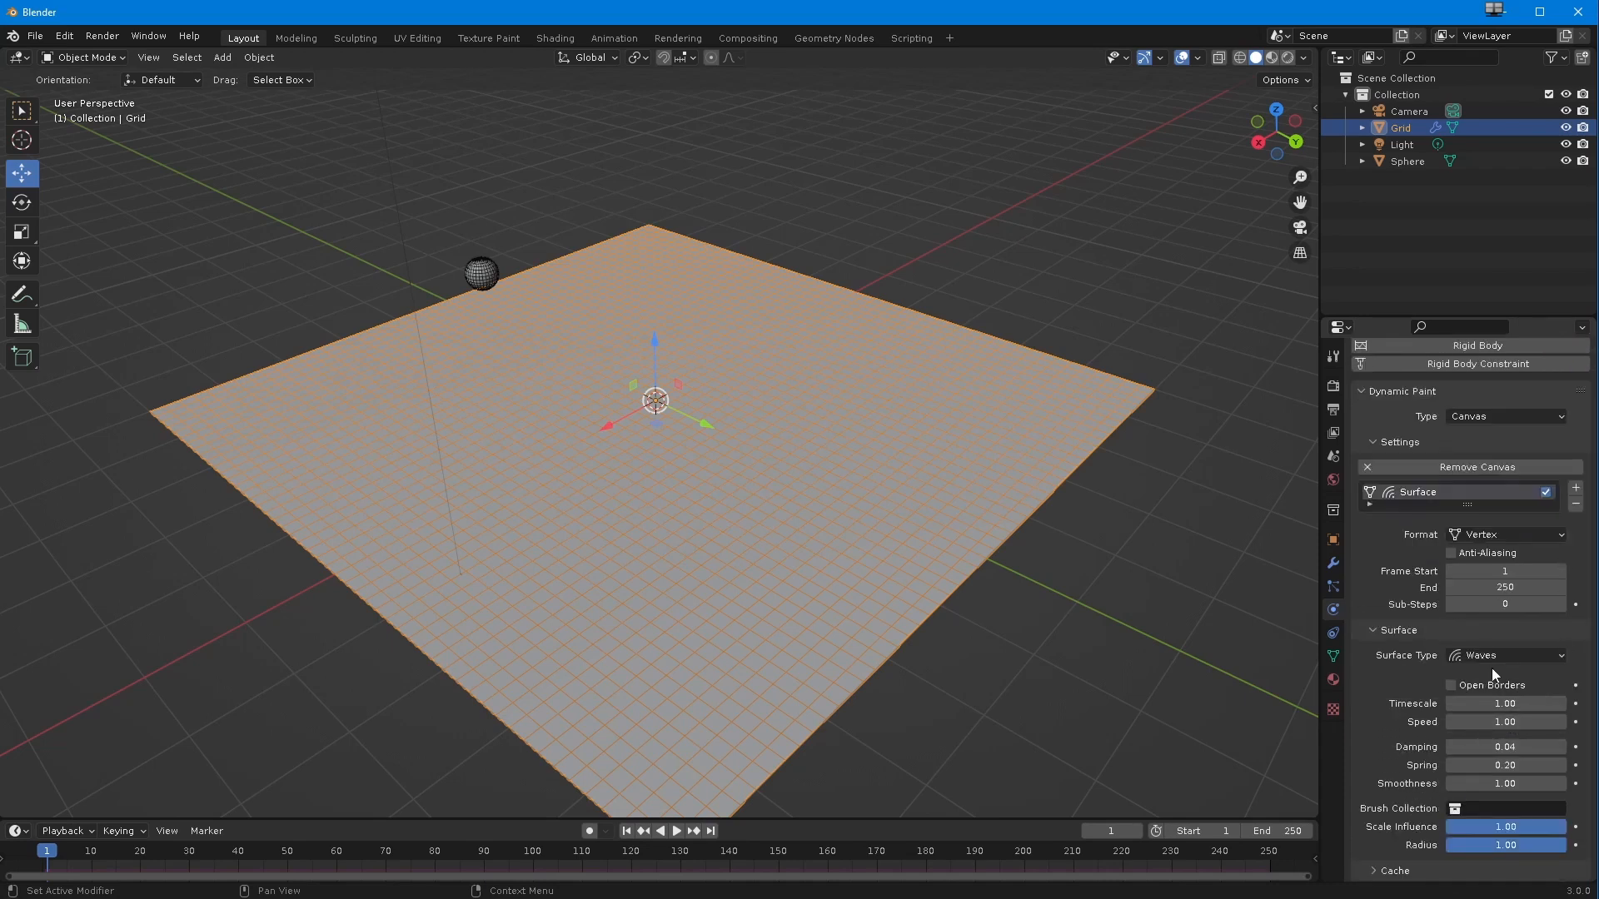
pyautogui.click(1484, 660)
pyautogui.click(1482, 675)
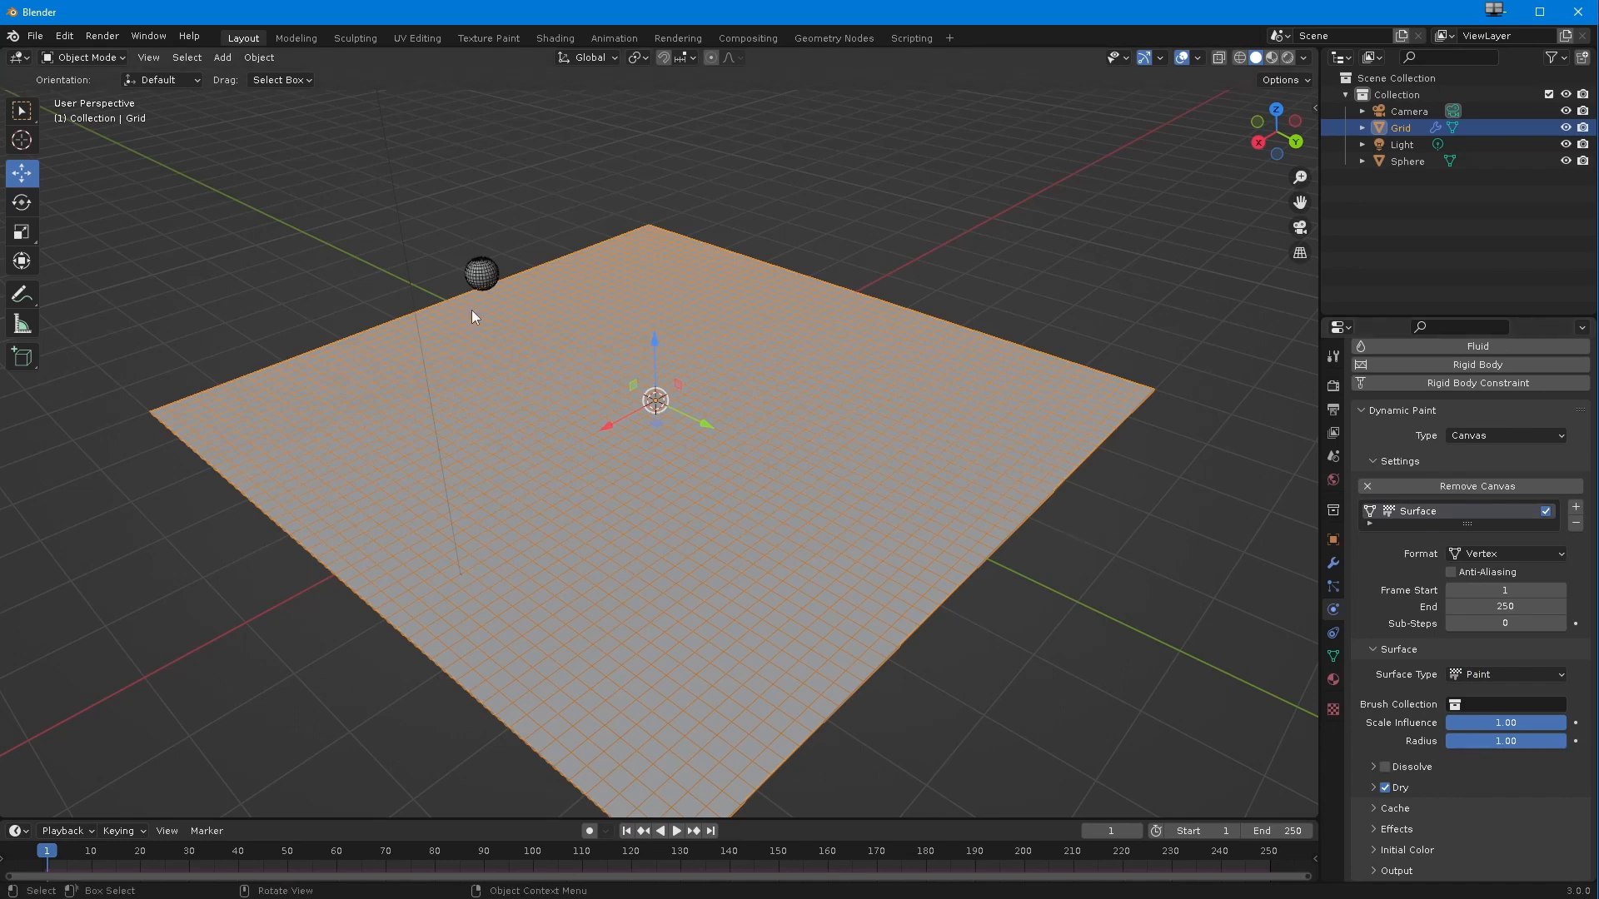
# - Enable Dynamic Paint physics on the sphere, set its type to Brush and add the brush
pyautogui.click(479, 277)
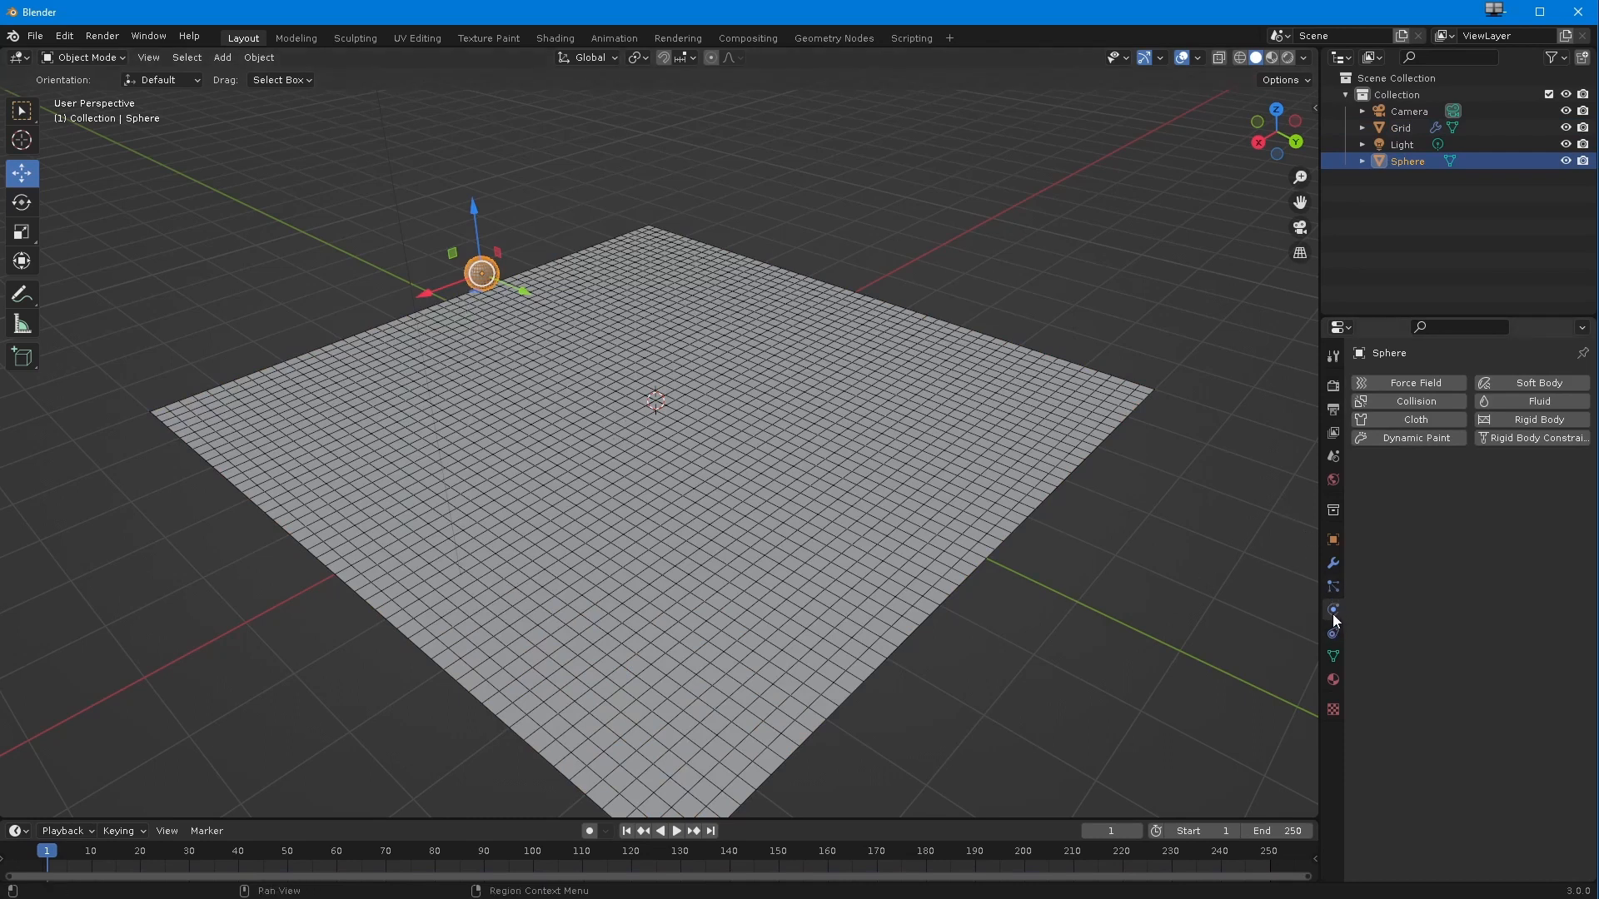
pyautogui.click(1392, 440)
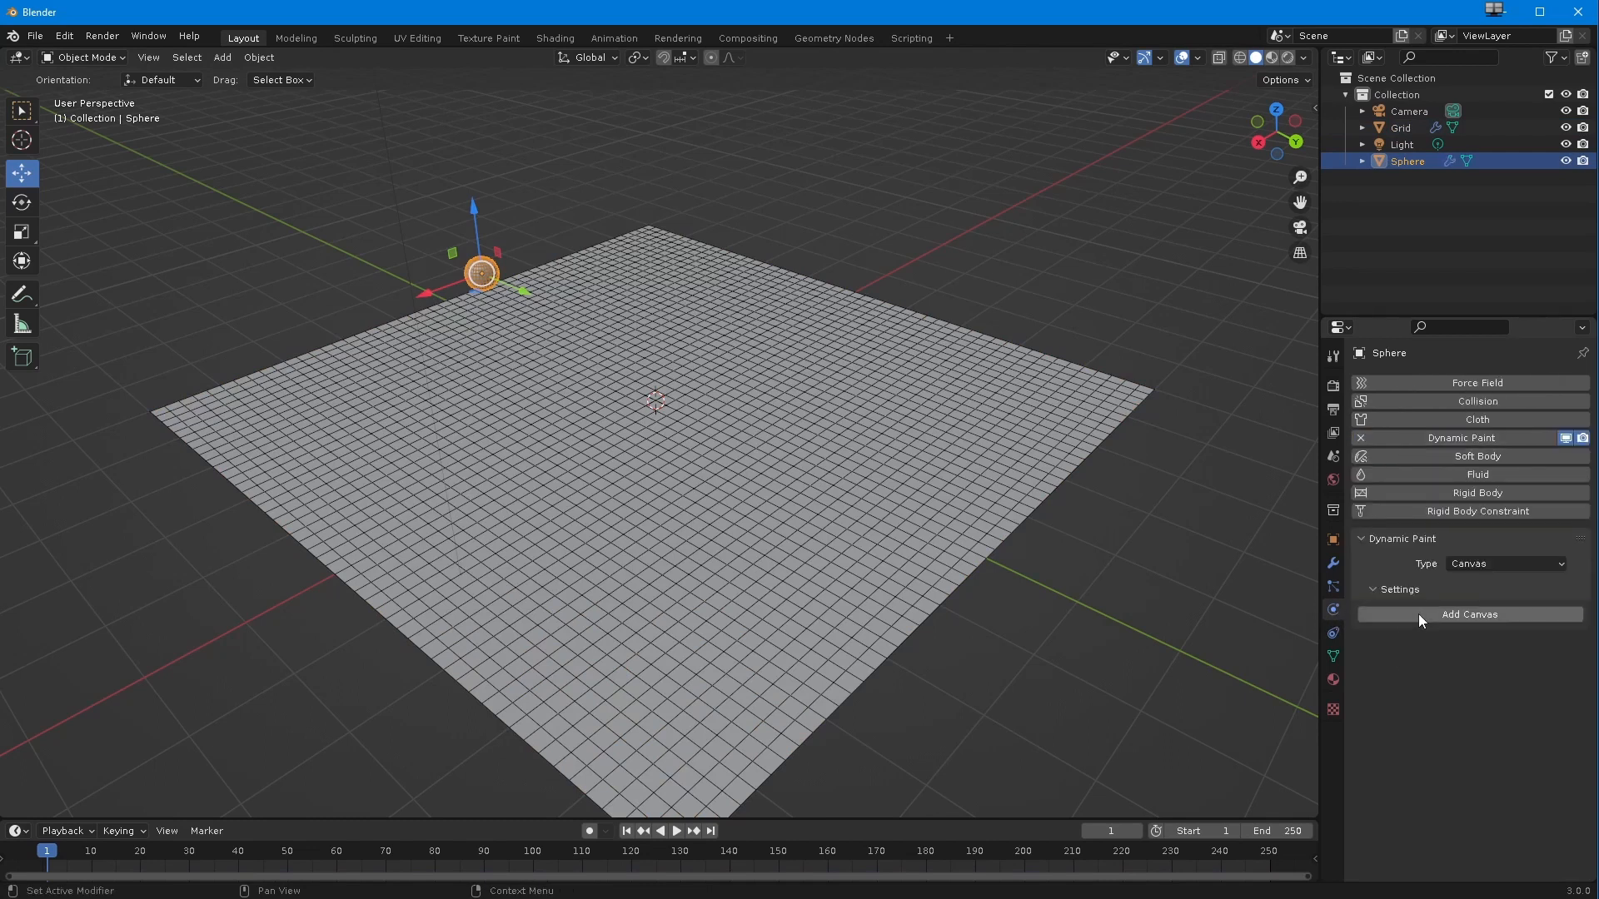
pyautogui.click(1458, 565)
pyautogui.click(1463, 601)
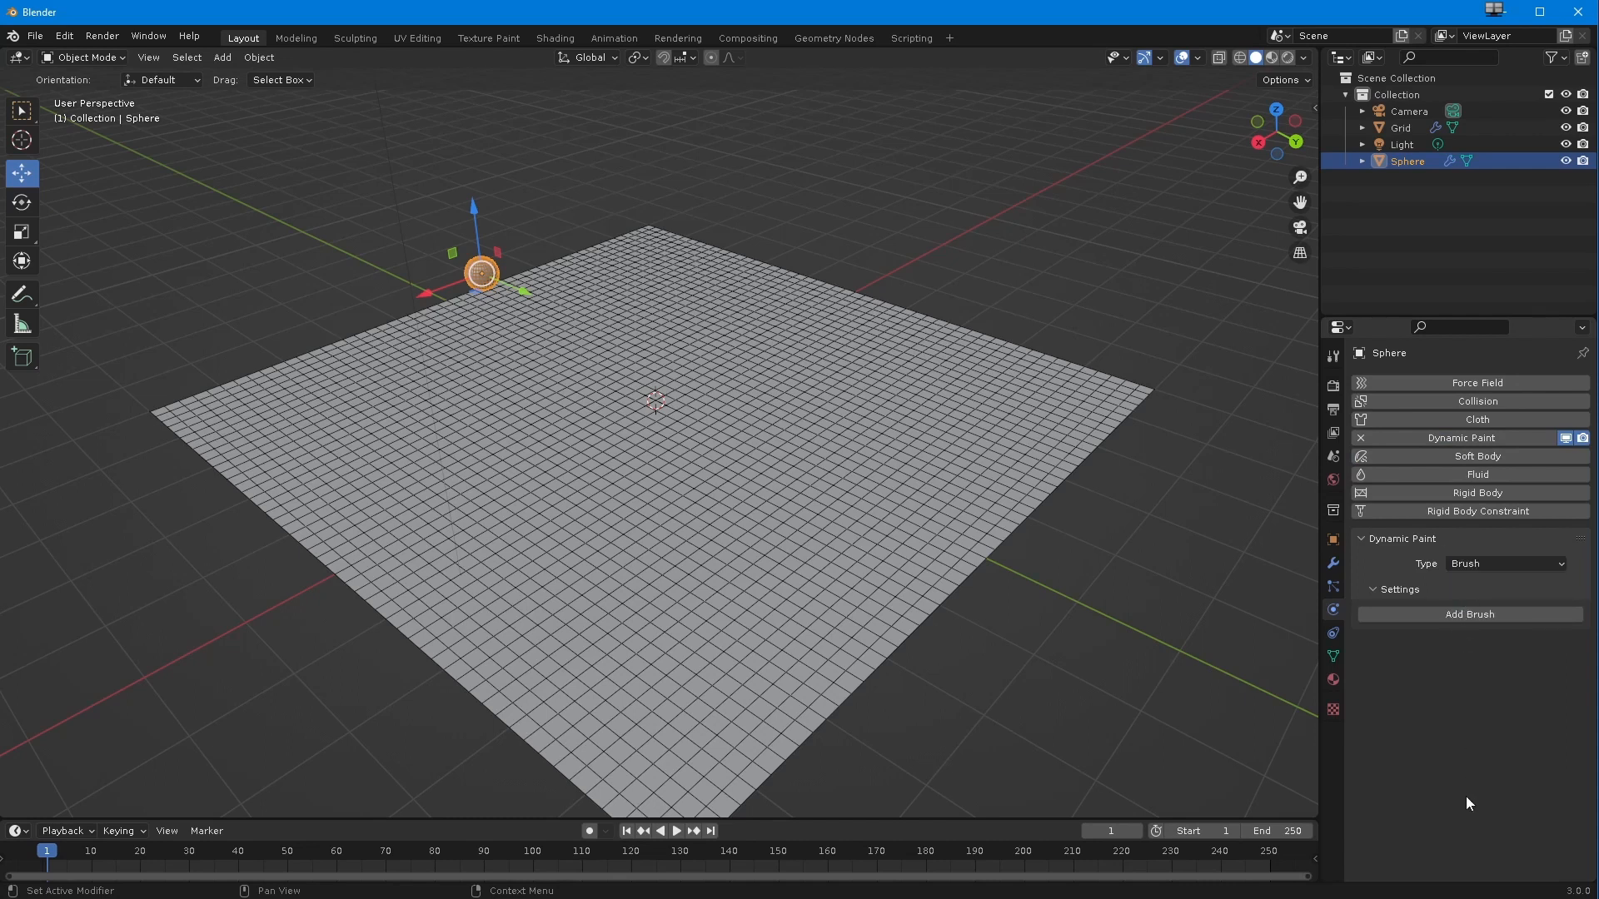
pyautogui.click(1422, 613)
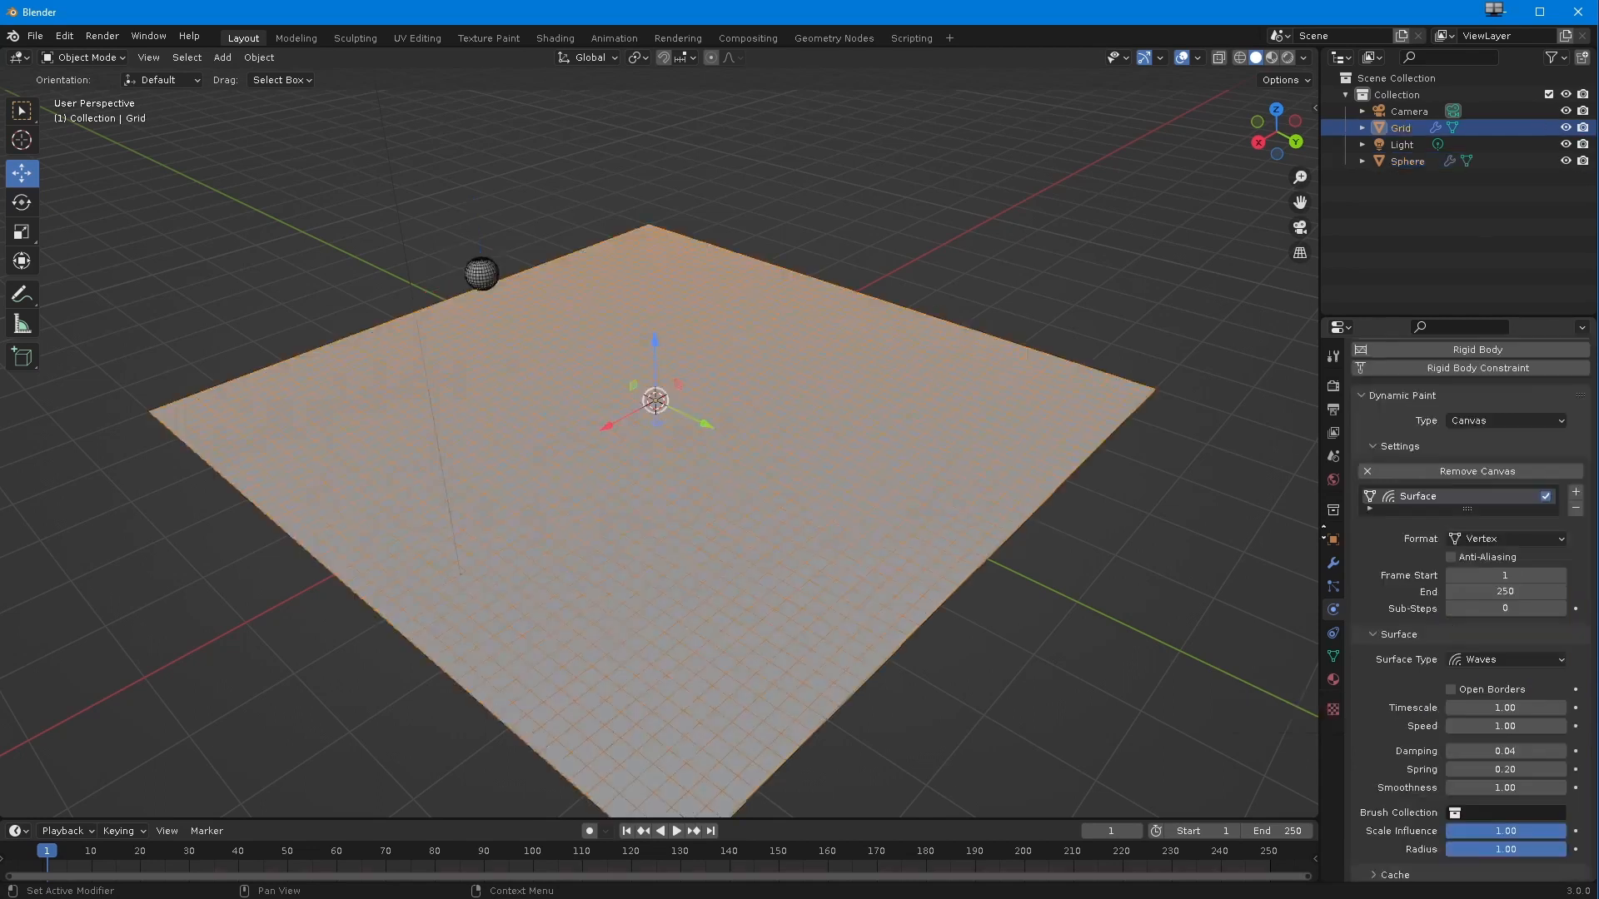
# - Set the grid canvas's surface type to Paint
pyautogui.scroll(5, 1467, 749)
pyautogui.click(1499, 801)
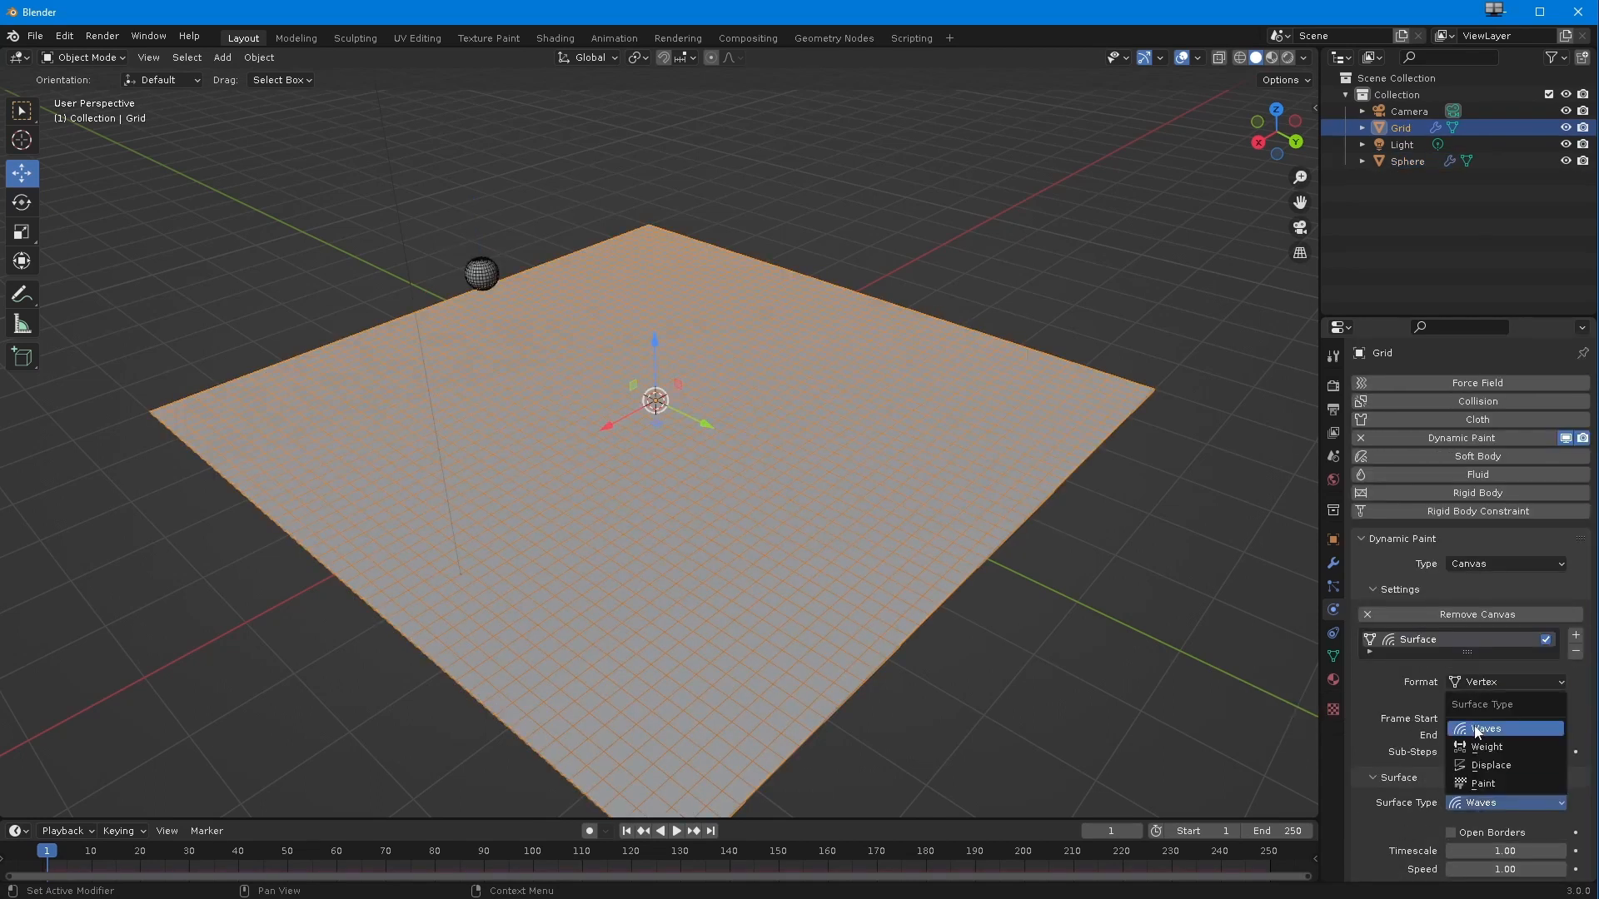
pyautogui.click(1471, 783)
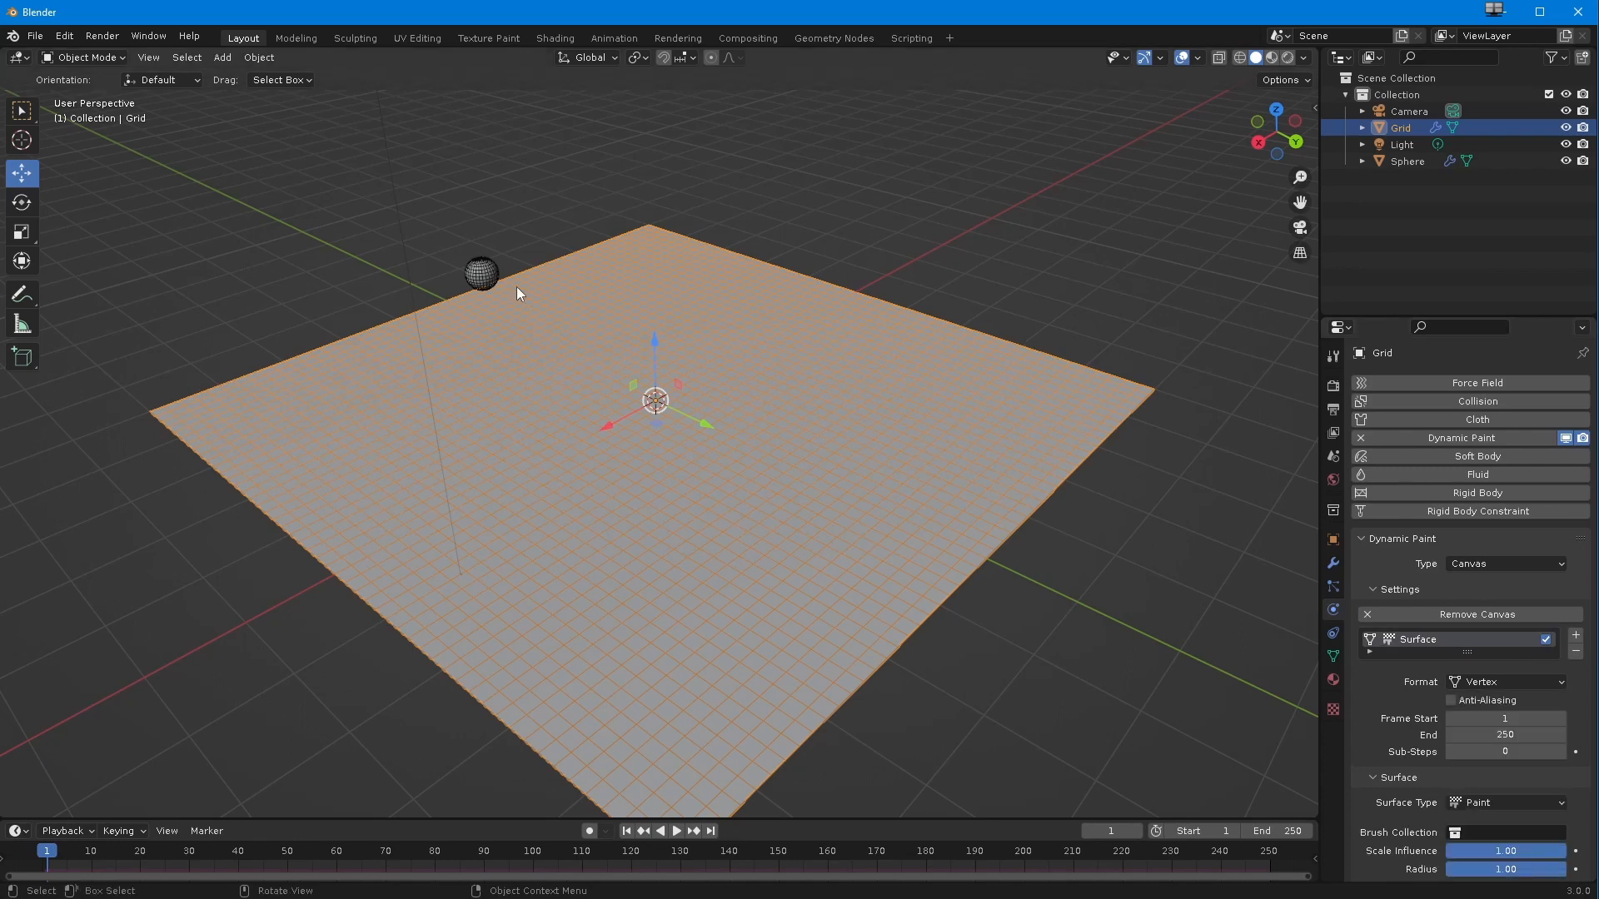
# - Select the sphere and insert a Location keyframe for it at frame 1 in the Animation workspace
pyautogui.click(483, 274)
pyautogui.moveTo(472, 418); pyautogui.dragTo(503, 389, button='middle')
pyautogui.click(601, 38)
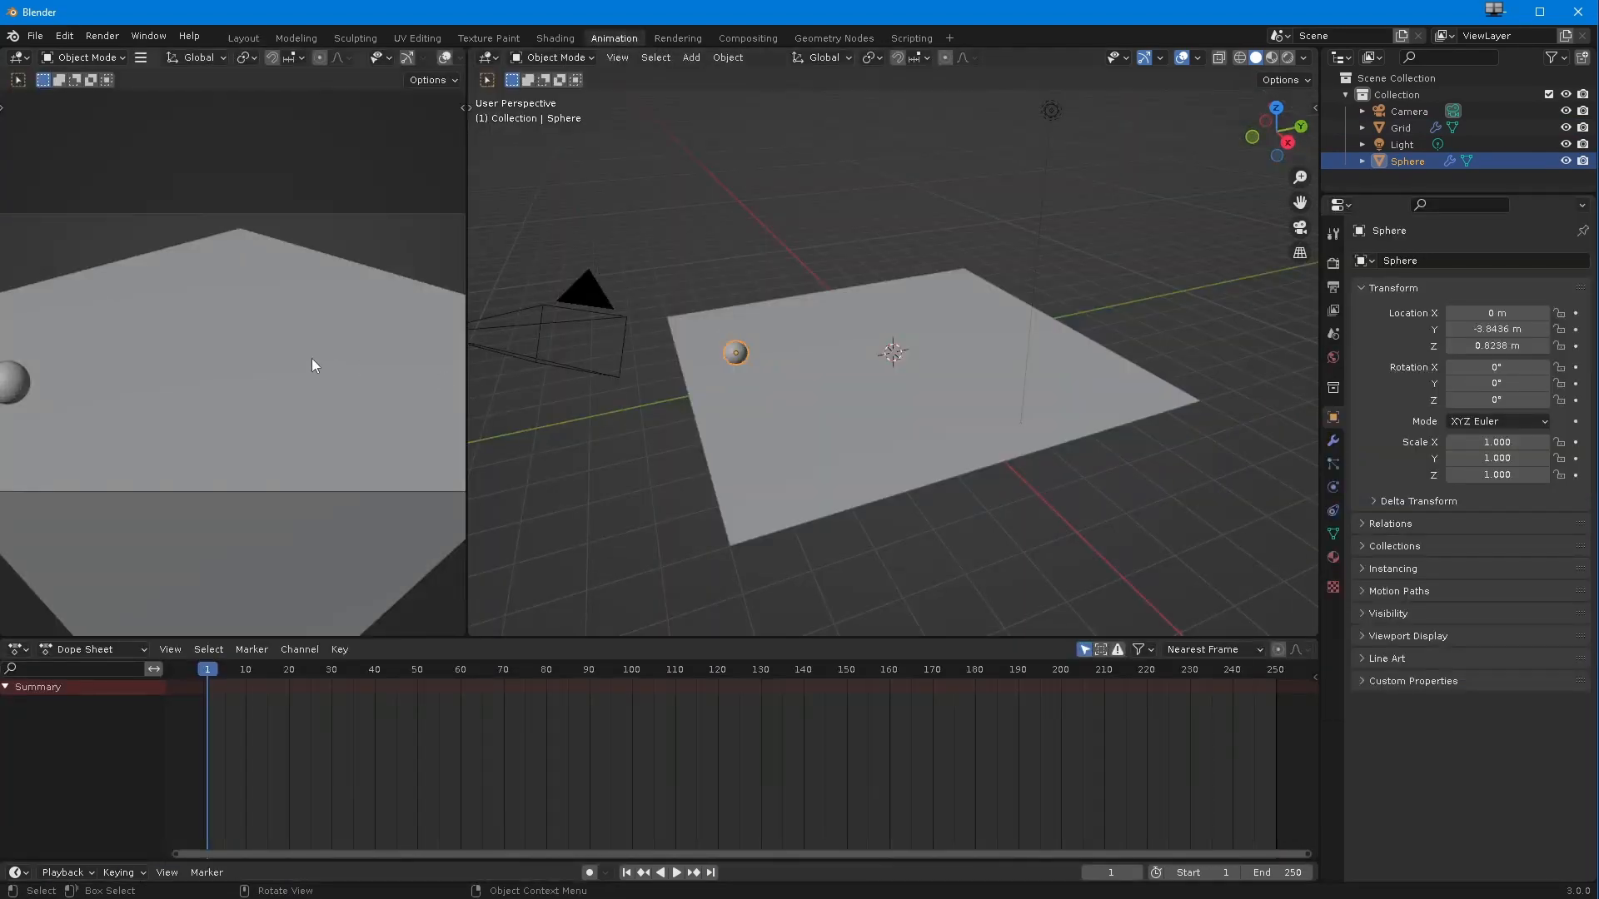
pyautogui.moveTo(721, 434); pyautogui.dragTo(771, 483, button='middle')
pyautogui.scroll(3, 706, 418)
pyautogui.moveTo(514, 449); pyautogui.dragTo(675, 467, button='middle')
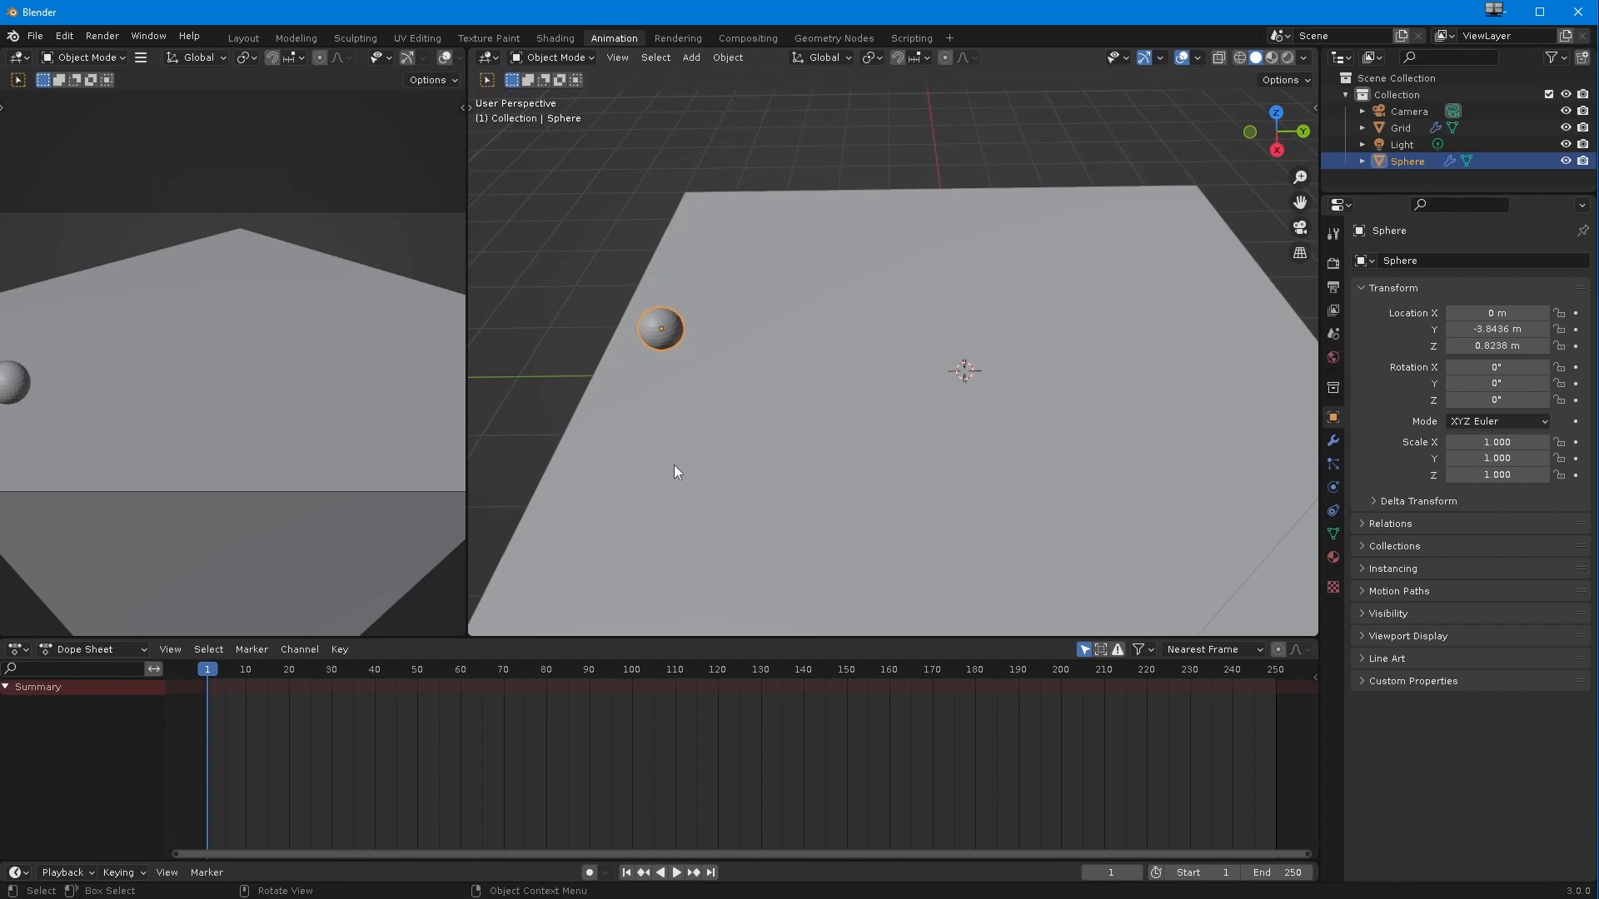
pyautogui.press('i')
pyautogui.click(716, 416)
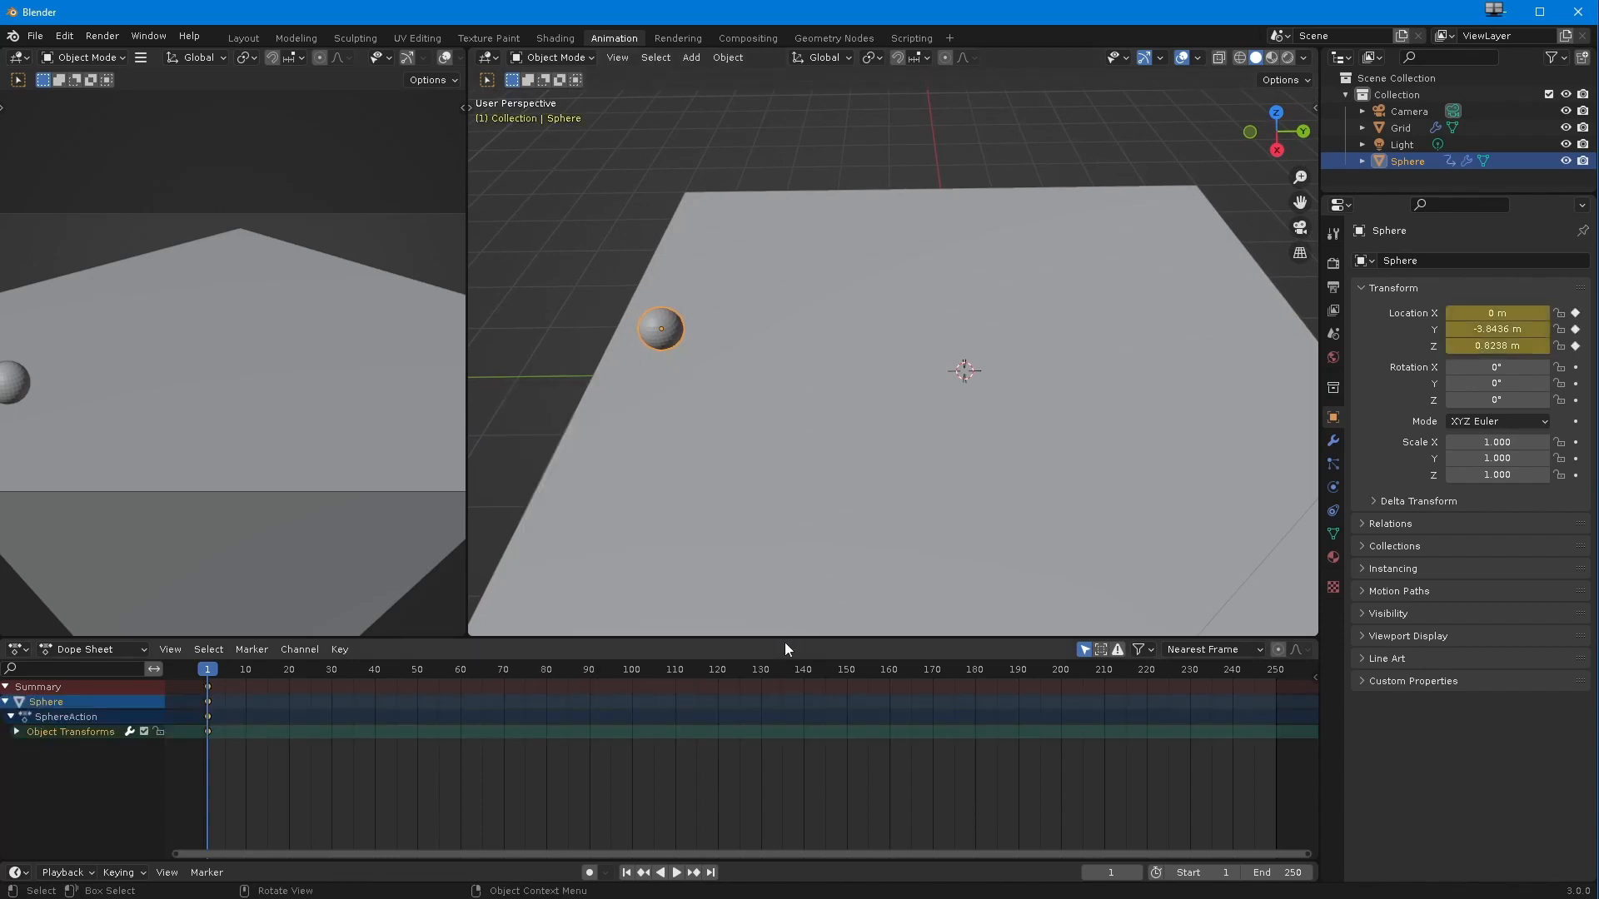
# - Go to frame 33 and show the overlays and gizmos in the top view with the sphere selected
pyautogui.moveTo(212, 670); pyautogui.dragTo(344, 670)
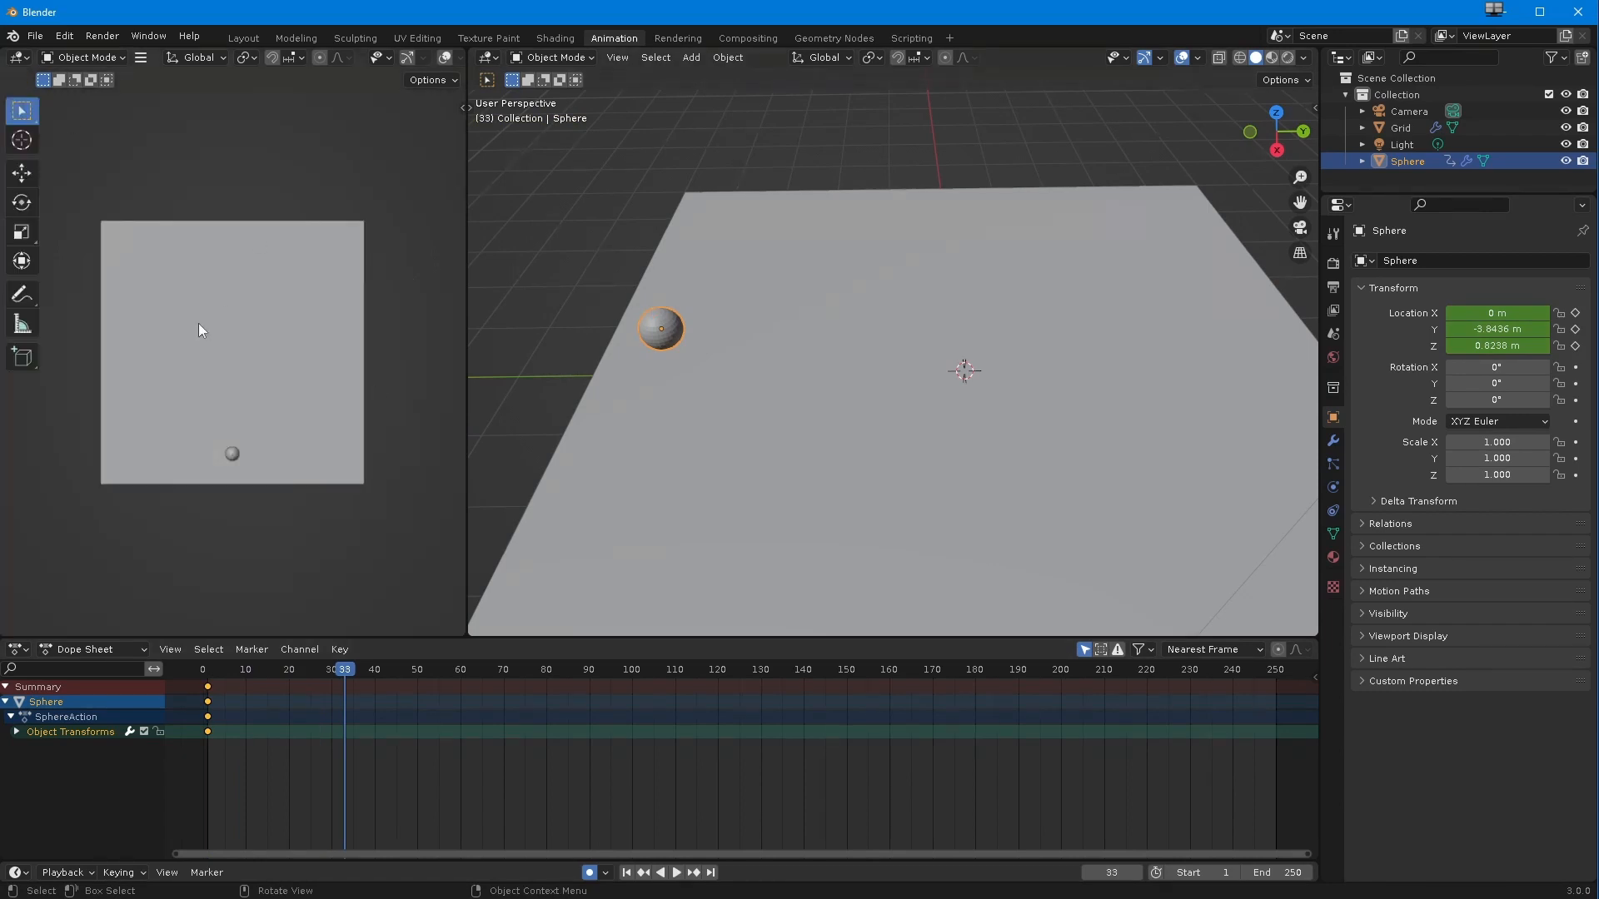
pyautogui.click(199, 323)
pyautogui.click(445, 58)
pyautogui.click(233, 454)
pyautogui.click(407, 57)
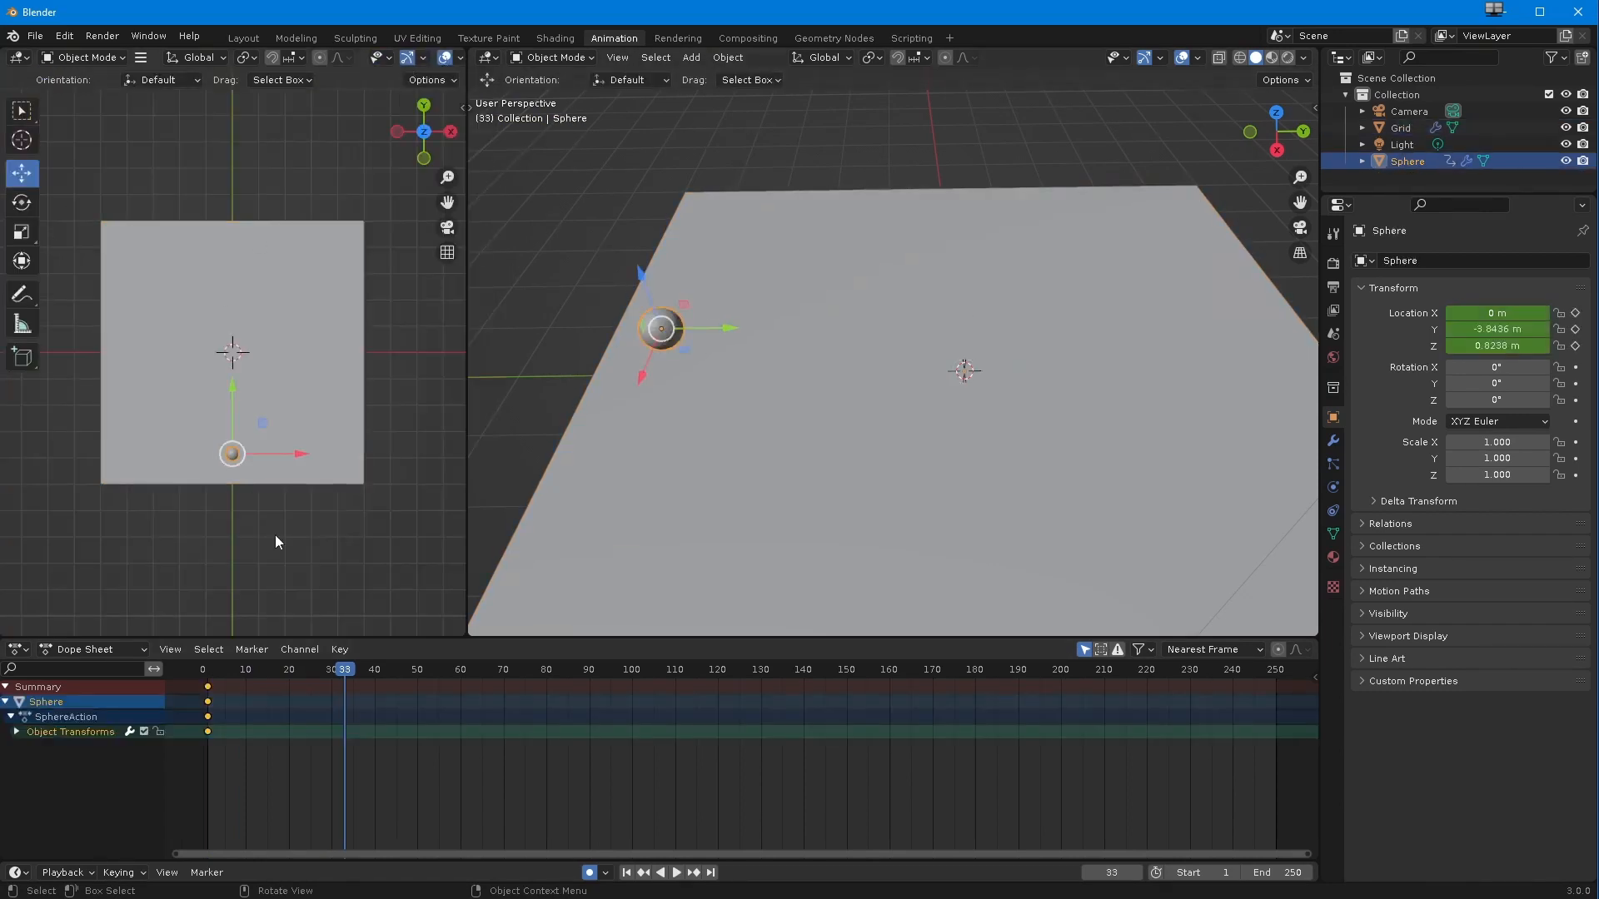
# - Auto-key new sphere positions across the grid at frames 33, 71 and 52
pyautogui.moveTo(233, 454); pyautogui.dragTo(181, 407)
pyautogui.moveTo(811, 182); pyautogui.dragTo(817, 229)
pyautogui.moveTo(344, 669); pyautogui.dragTo(508, 673)
pyautogui.moveTo(181, 407); pyautogui.dragTo(193, 293)
pyautogui.moveTo(507, 669); pyautogui.dragTo(427, 669)
pyautogui.moveTo(193, 336); pyautogui.dragTo(150, 333)
# - Auto-key further sphere positions over the grid at frames 96, 119 and 107
pyautogui.moveTo(218, 671); pyautogui.dragTo(616, 675)
pyautogui.moveTo(194, 293); pyautogui.dragTo(282, 435)
pyautogui.moveTo(615, 669); pyautogui.dragTo(714, 670)
pyautogui.moveTo(282, 435); pyautogui.dragTo(329, 387)
pyautogui.moveTo(714, 670); pyautogui.dragTo(662, 669)
pyautogui.moveTo(314, 412); pyautogui.dragTo(321, 416)
# - Auto-key more sphere positions at frames 143, 148 and 159, adjusting its height as well at frame 148
pyautogui.moveTo(662, 671); pyautogui.dragTo(816, 672)
pyautogui.moveTo(331, 387); pyautogui.dragTo(323, 377)
pyautogui.moveTo(817, 670); pyautogui.dragTo(838, 670)
pyautogui.moveTo(279, 342); pyautogui.dragTo(204, 292)
pyautogui.moveTo(1132, 268); pyautogui.dragTo(1169, 156)
pyautogui.moveTo(838, 670); pyautogui.dragTo(885, 672)
pyautogui.moveTo(205, 291); pyautogui.dragTo(194, 293)
# - In wireframe display, keyframe the sphere at frame 171 at about X -3.07 m, Y 0.22 m, Z -2.31 m
pyautogui.moveTo(885, 670); pyautogui.dragTo(936, 671)
pyautogui.moveTo(1152, 141); pyautogui.dragTo(1091, 350)
pyautogui.hotkey('shift', 'z')
pyautogui.hotkey('shift', 'z')
pyautogui.moveTo(1153, 401); pyautogui.dragTo(1063, 402)
pyautogui.moveTo(194, 336); pyautogui.dragTo(150, 347)
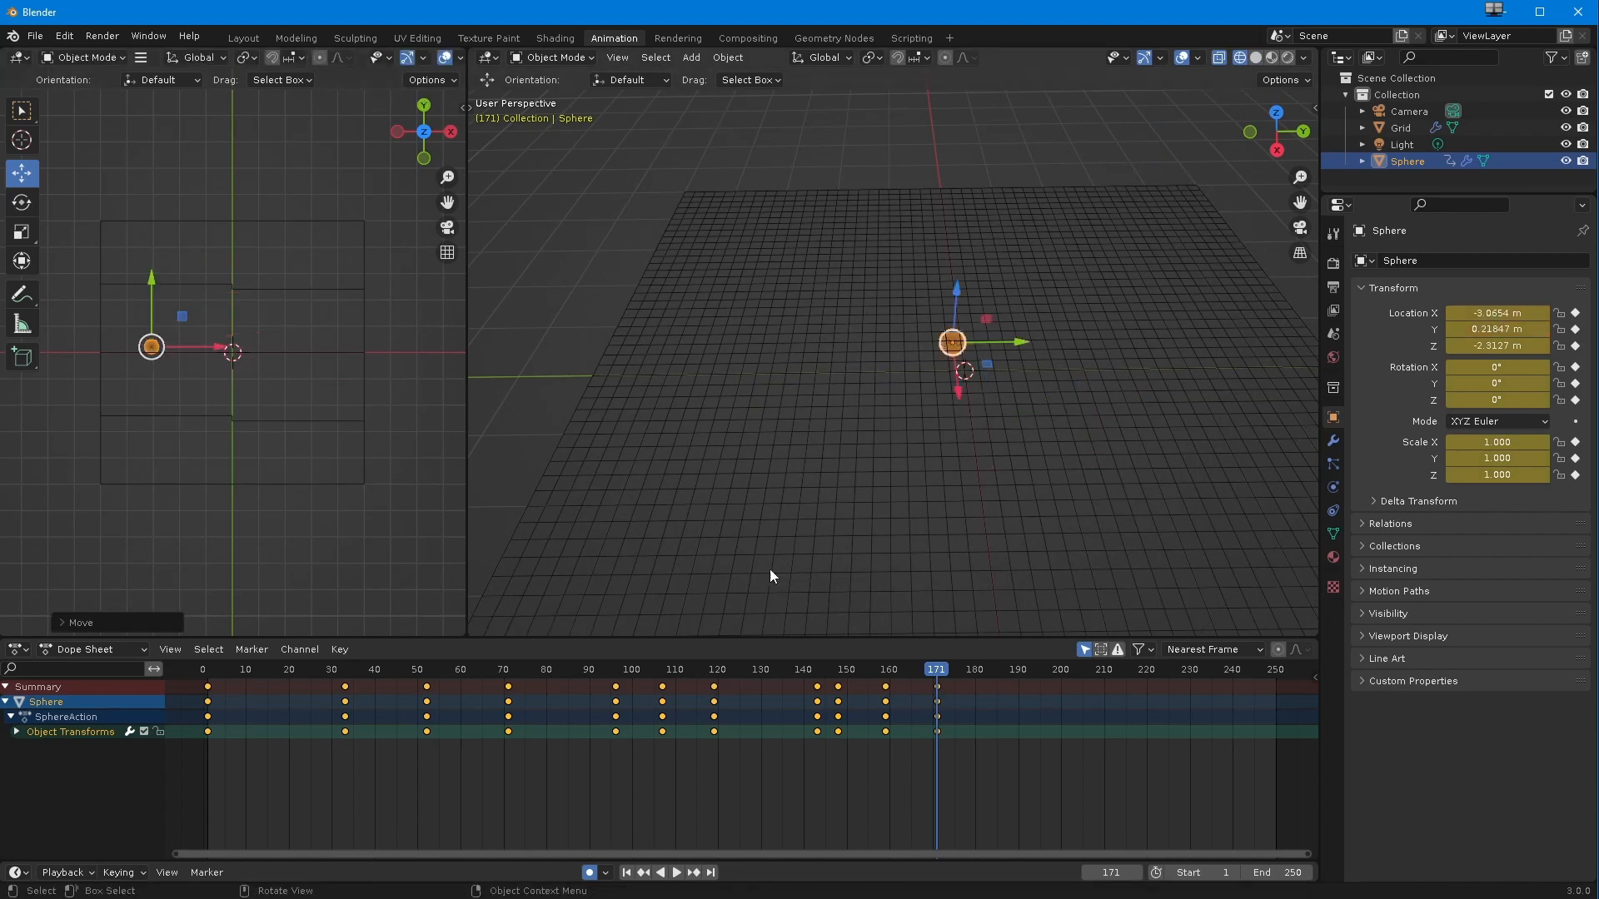
# - Play the sphere's animation from the beginning, scrub back toward the start and stop playback
pyautogui.moveTo(936, 671); pyautogui.dragTo(213, 673)
pyautogui.press('space')
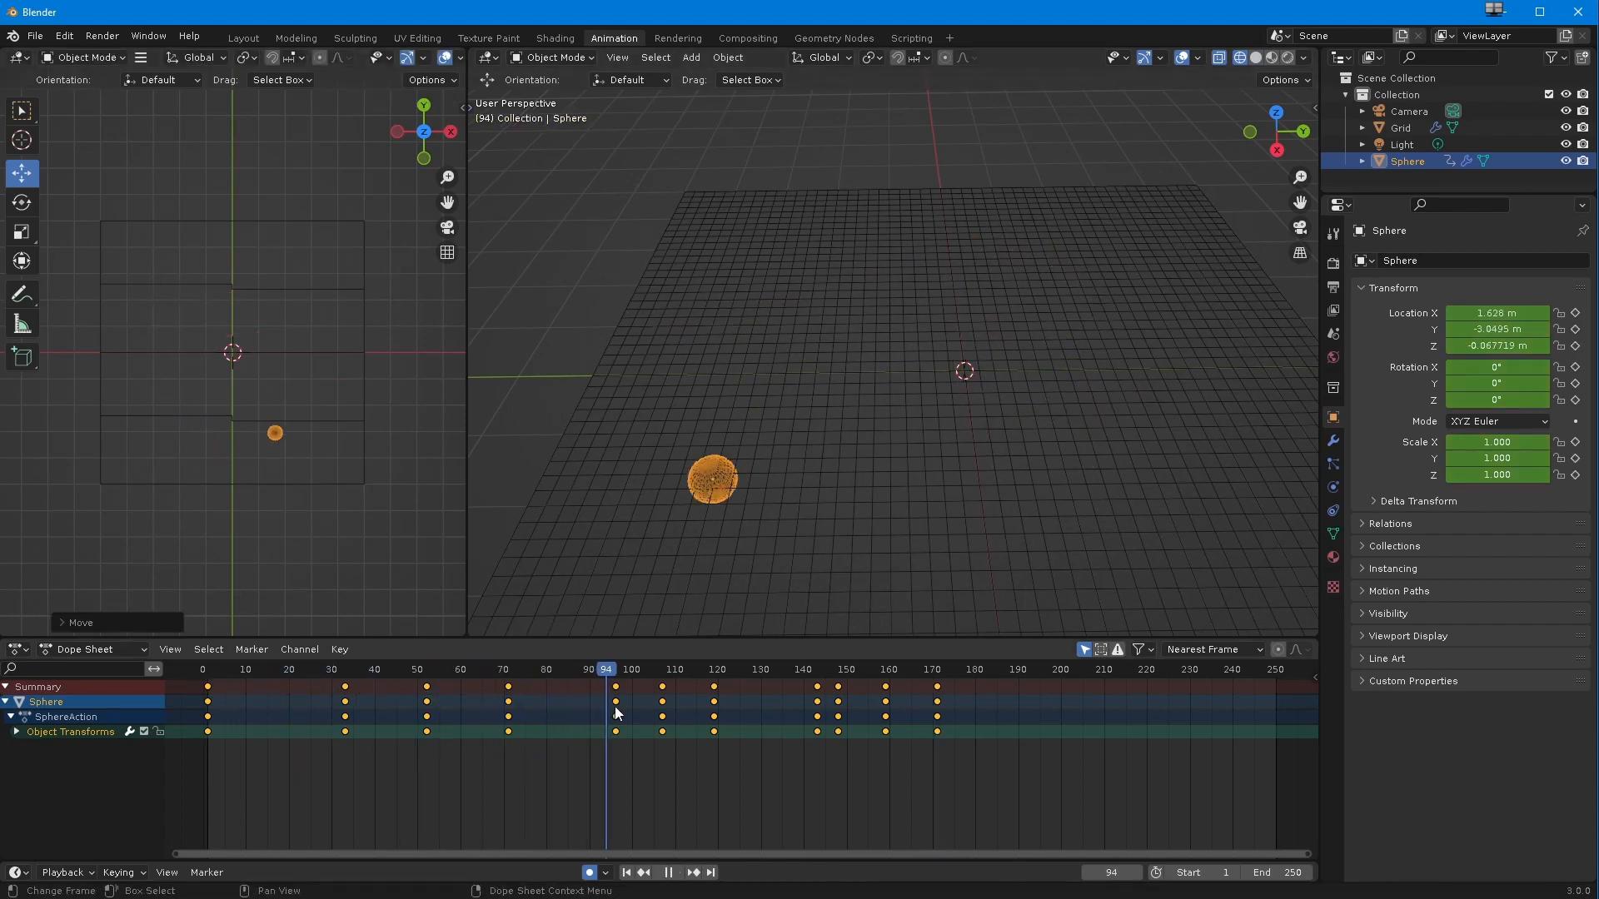
pyautogui.moveTo(924, 732); pyautogui.dragTo(250, 768)
pyautogui.press('space')
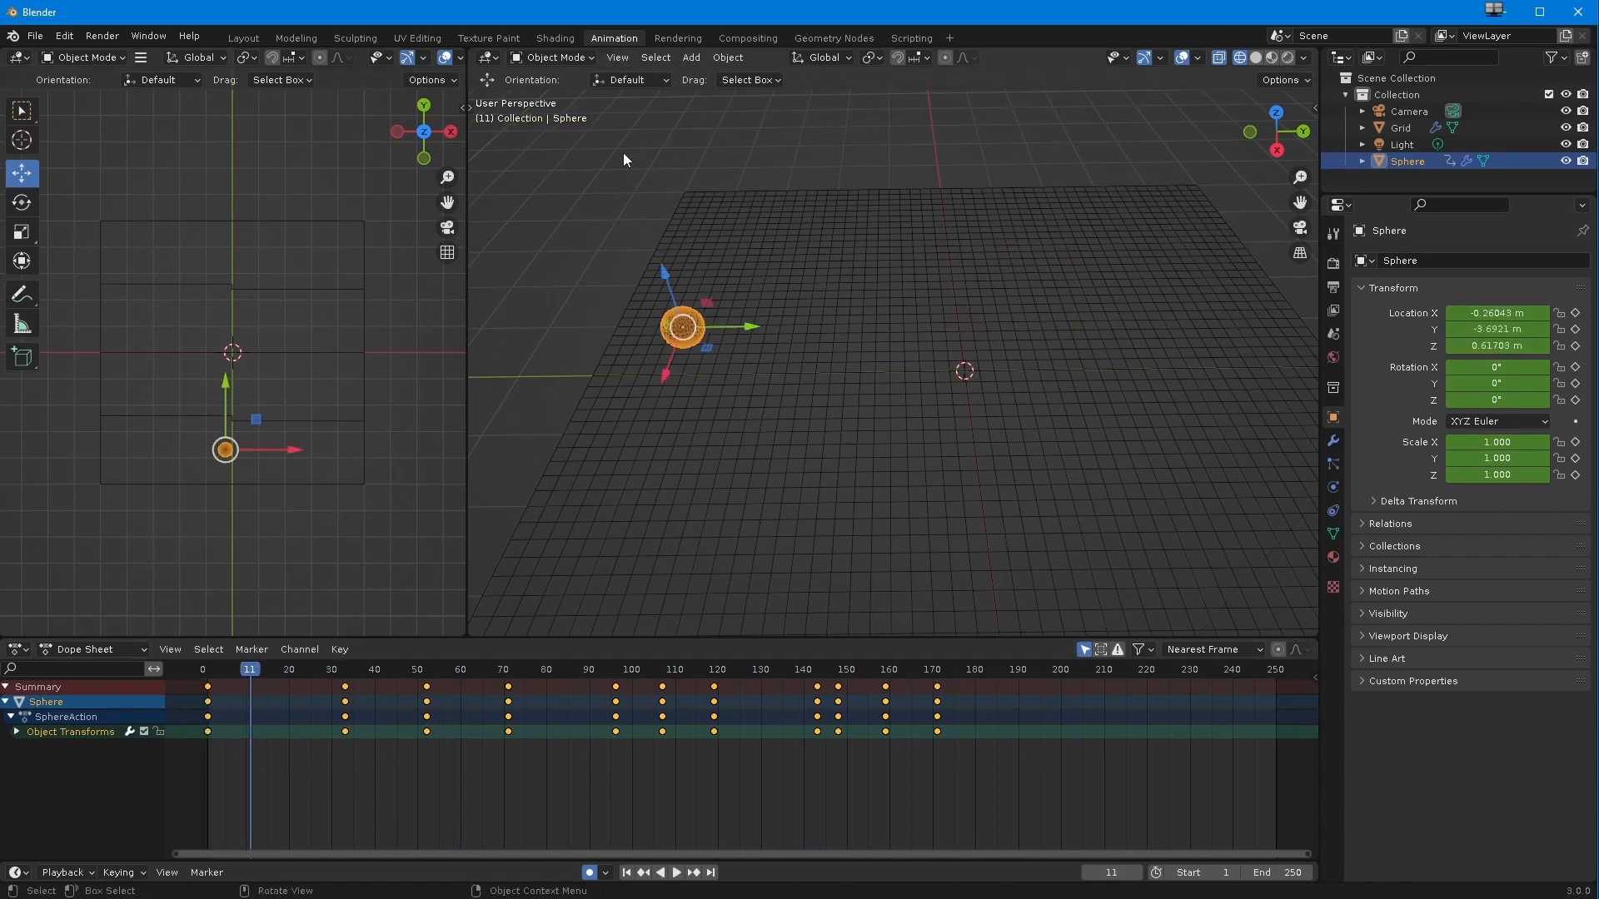
# - In the Modeling workspace, return the sphere to Object Mode and put it into Vertex Paint mode
pyautogui.click(298, 39)
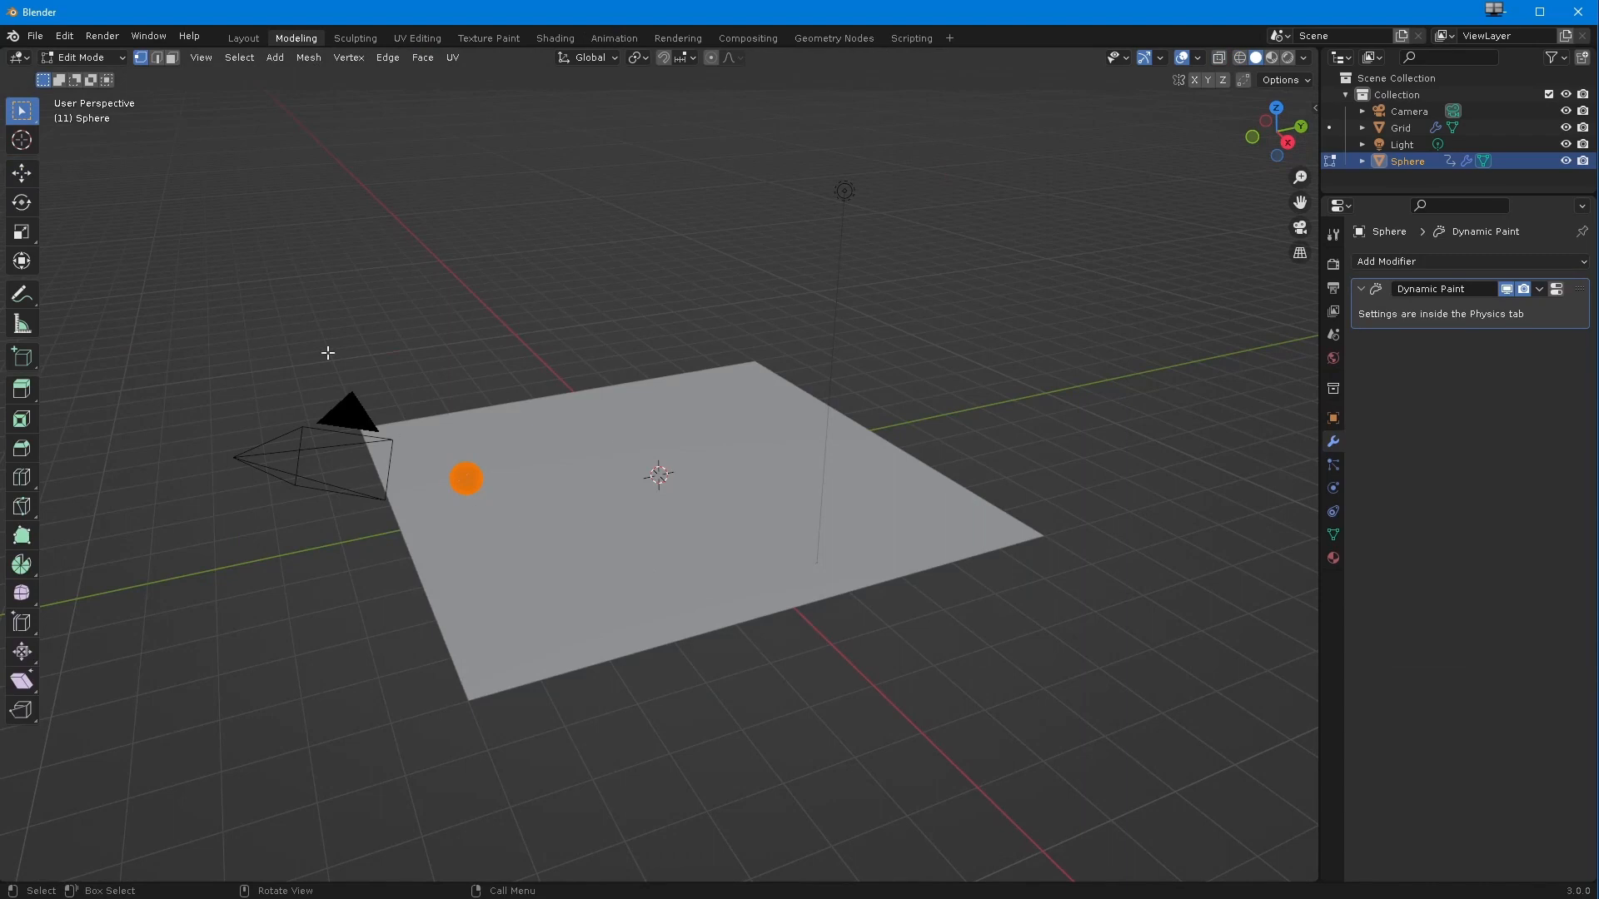
pyautogui.click(81, 58)
pyautogui.click(84, 73)
pyautogui.moveTo(669, 436); pyautogui.dragTo(562, 648, button='middle')
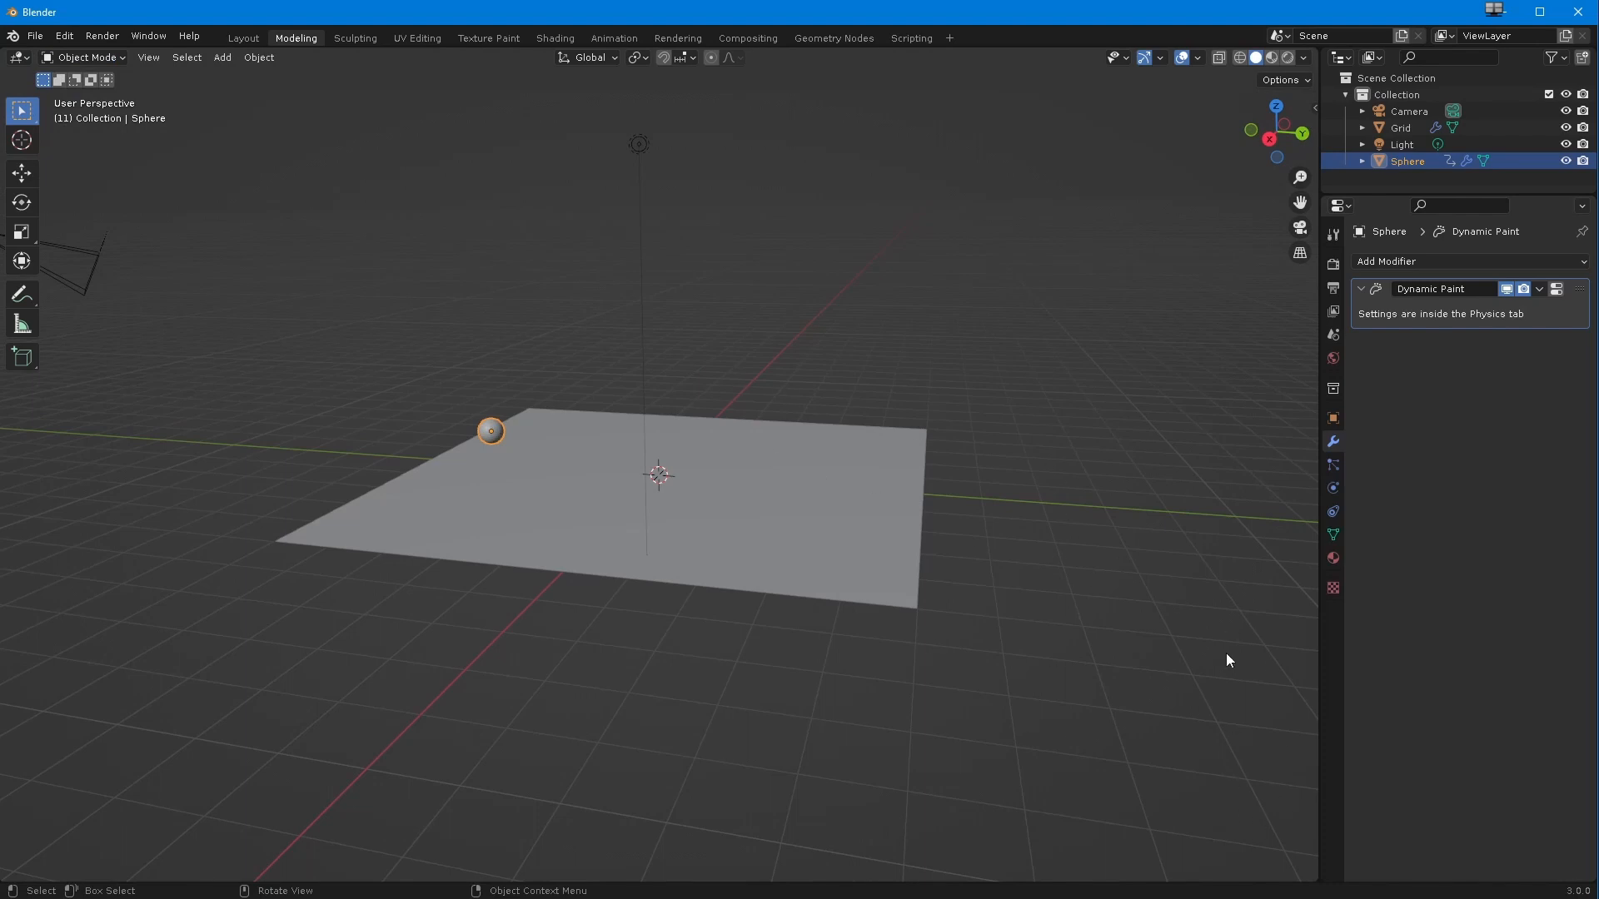
pyautogui.moveTo(695, 287); pyautogui.dragTo(824, 520, button='middle')
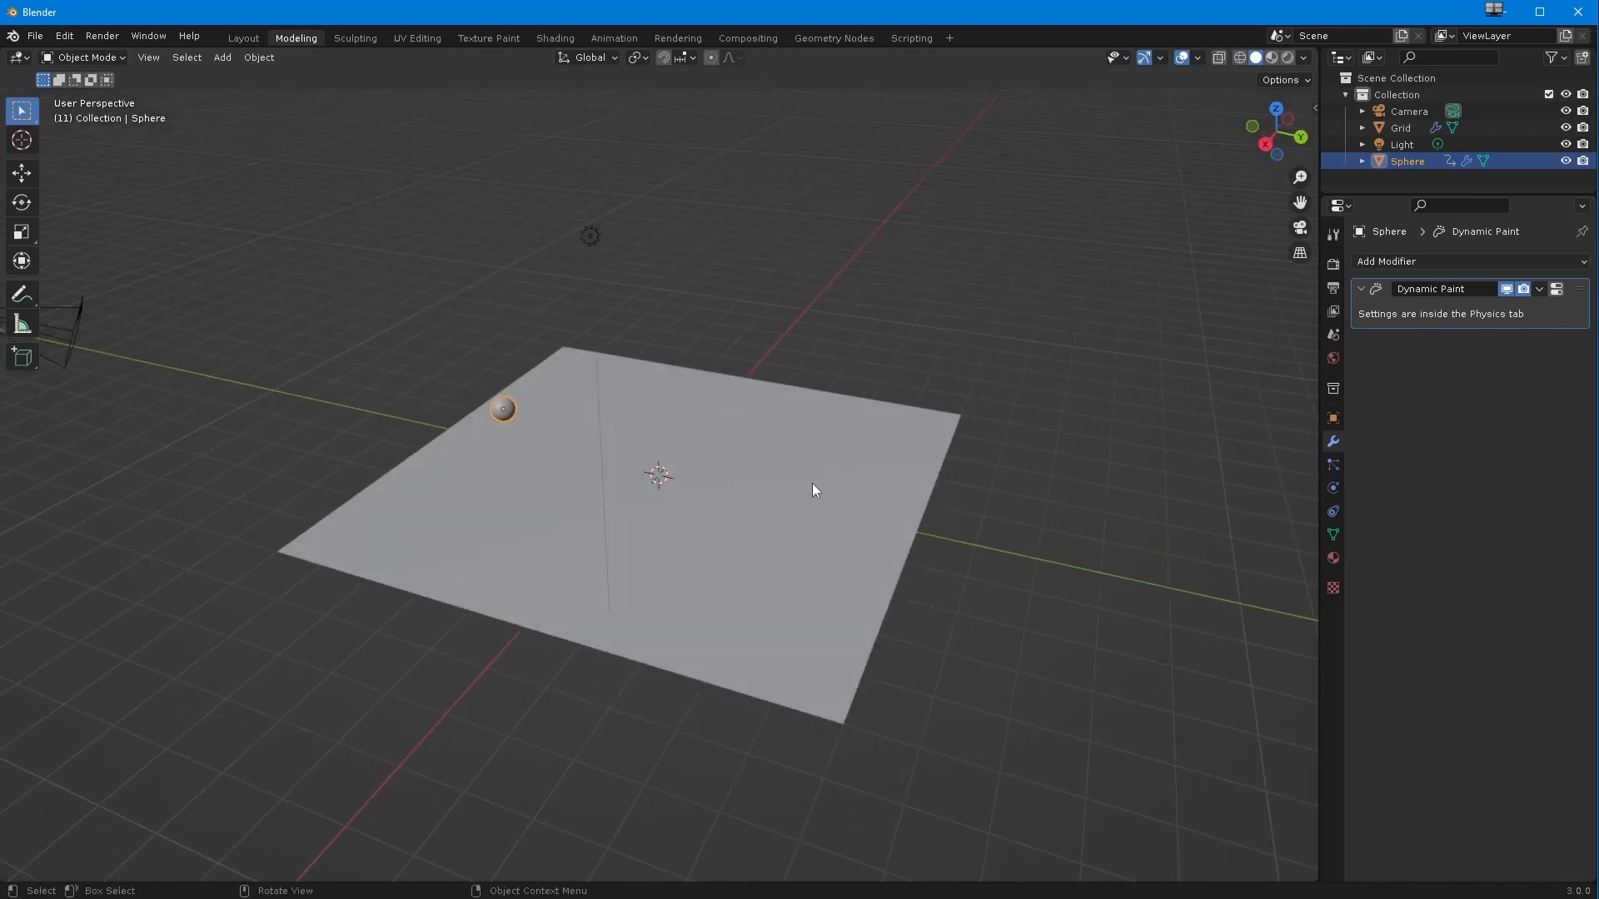
pyautogui.click(83, 58)
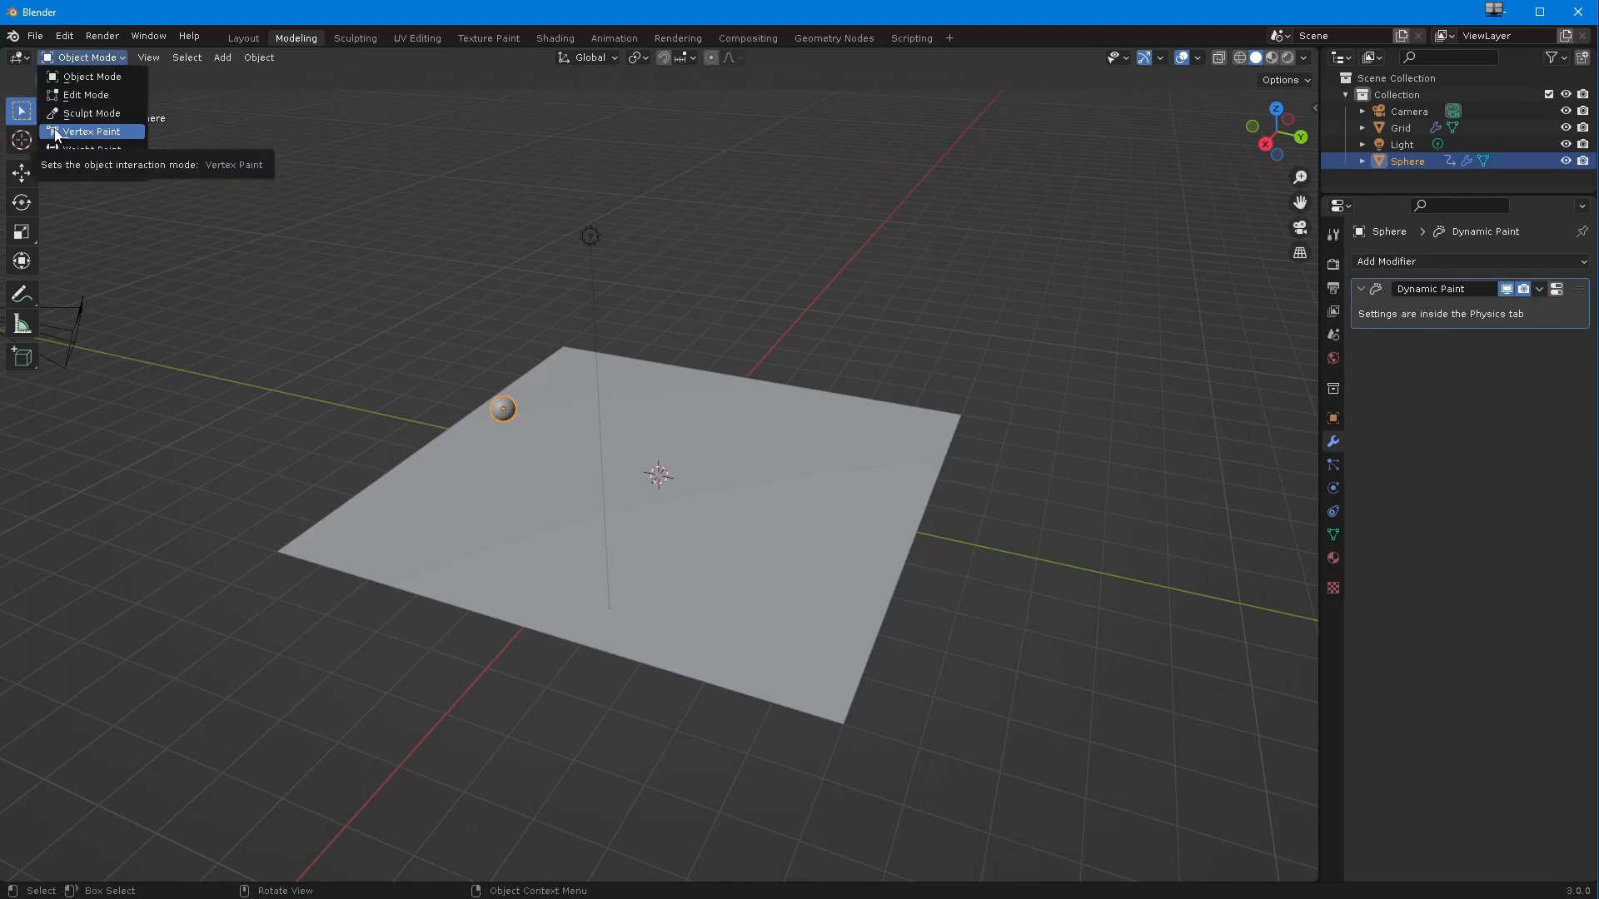
pyautogui.click(84, 131)
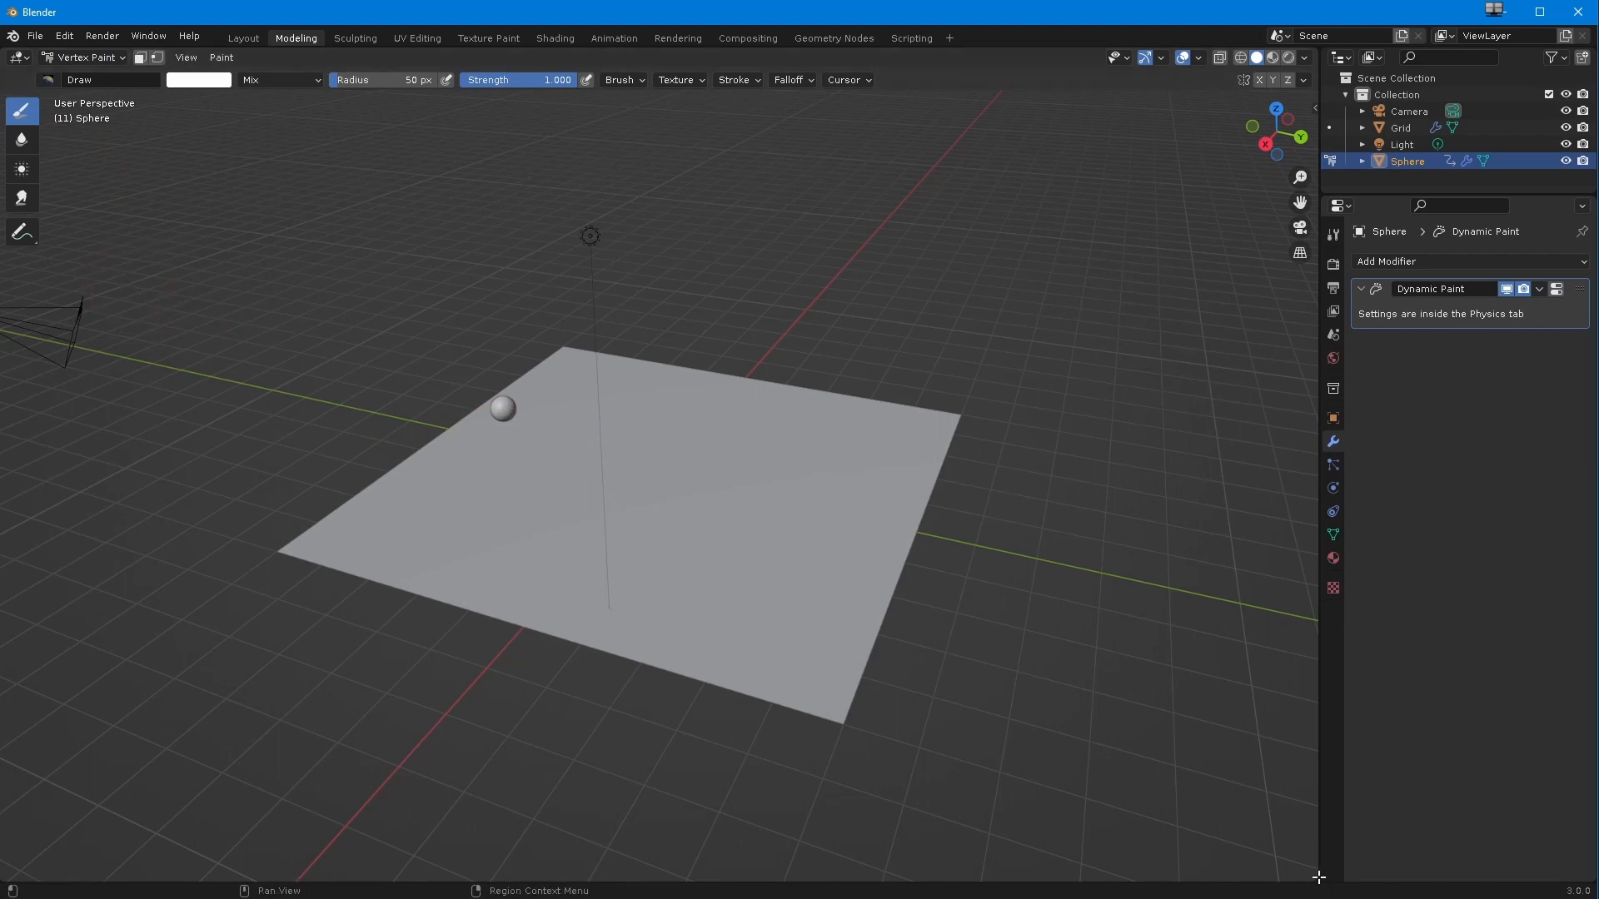
# - Split a strip off the lower part of the 3D viewport and turn it into a Timeline
pyautogui.moveTo(1315, 856); pyautogui.dragTo(1290, 787)
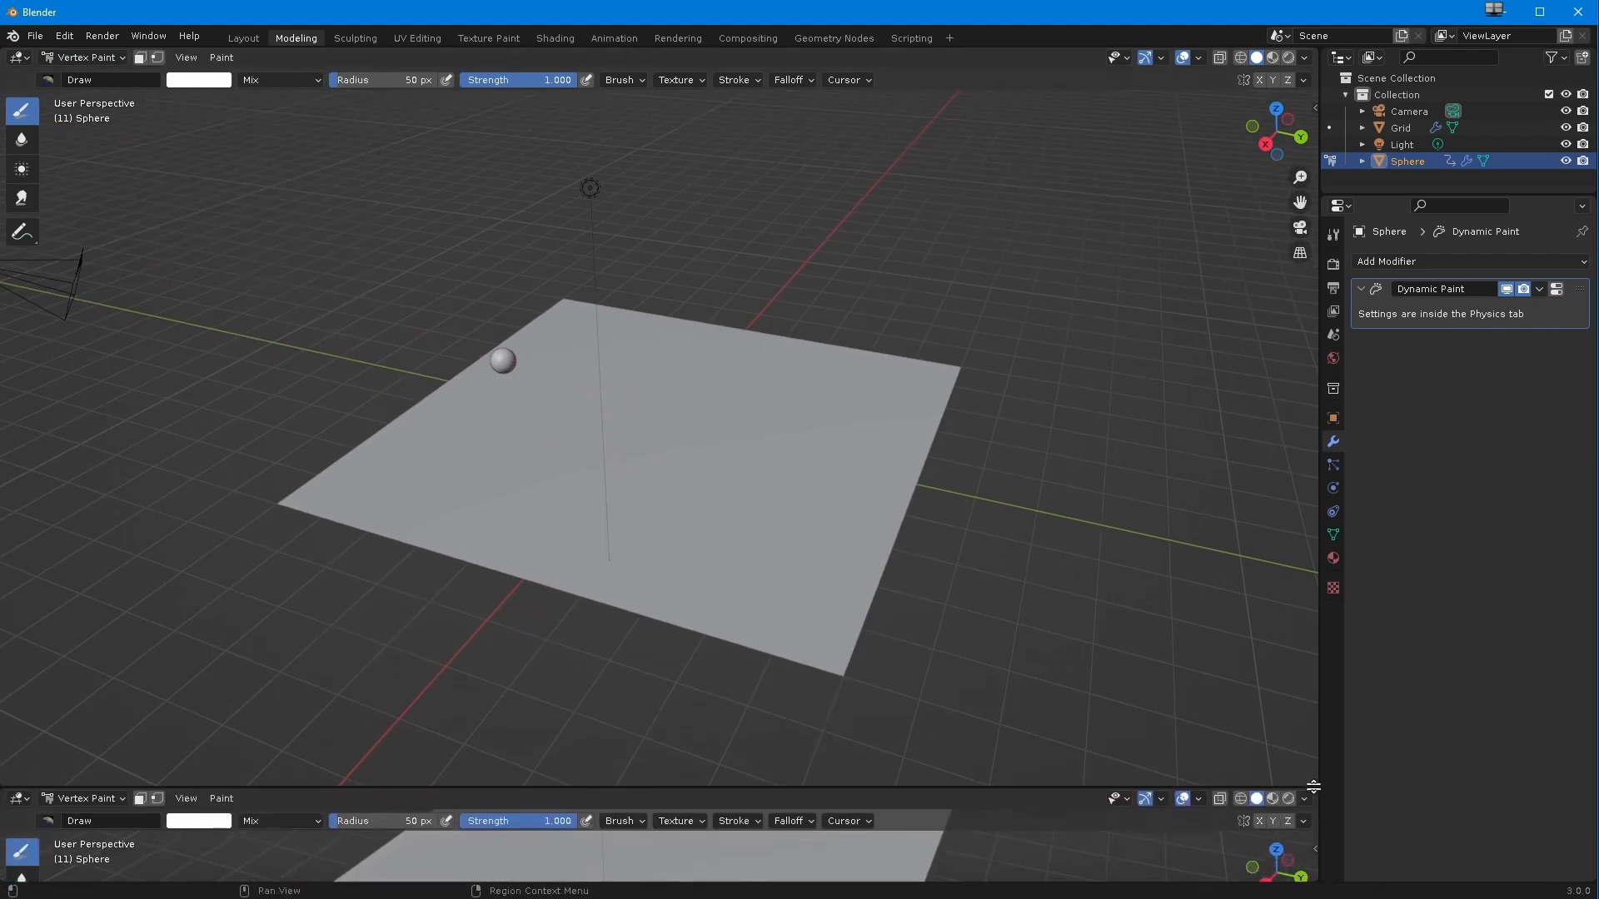
pyautogui.click(21, 801)
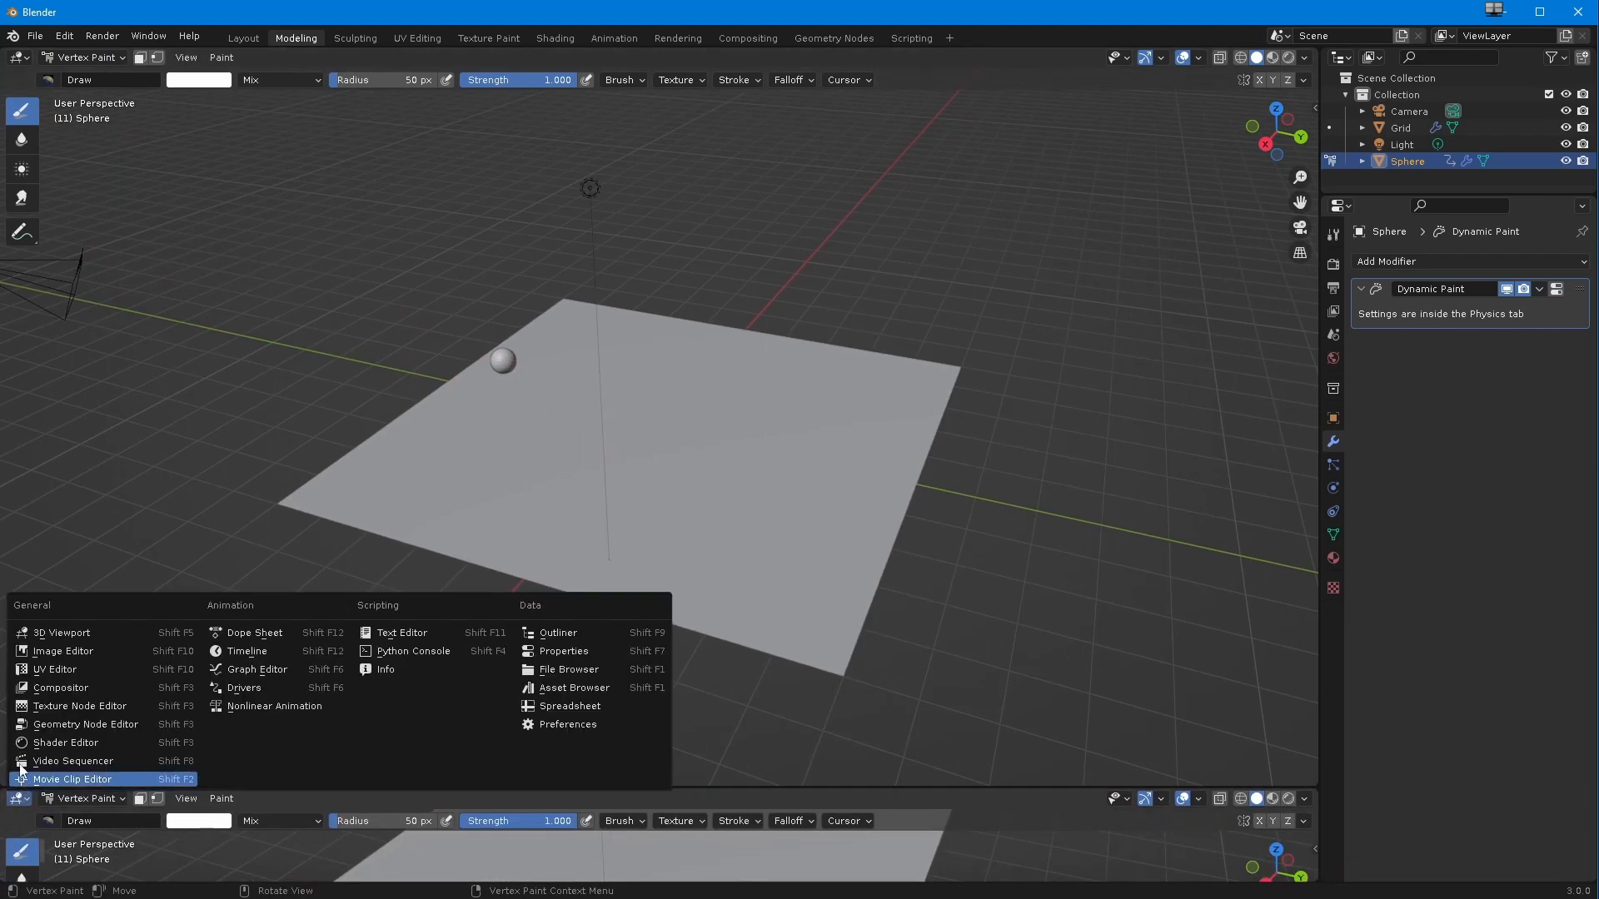
pyautogui.click(250, 666)
pyautogui.click(477, 837)
pyautogui.click(265, 822)
pyautogui.click(210, 823)
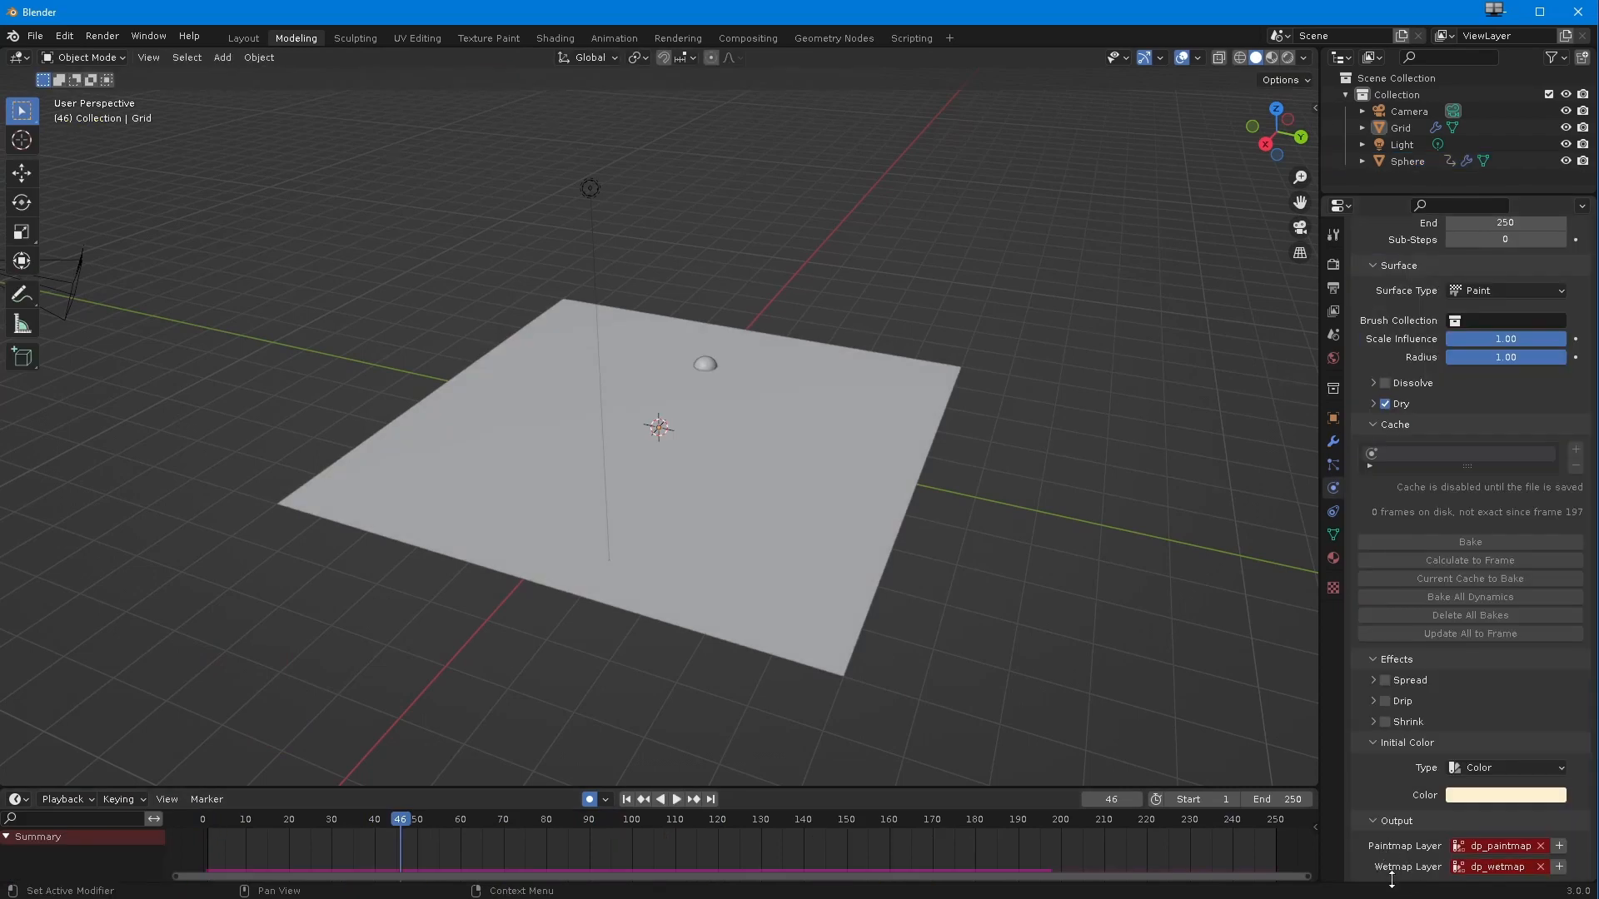
# - Create the dp_paintmap and dp_wetmap output layers for the grid's canvas surface
pyautogui.click(1559, 846)
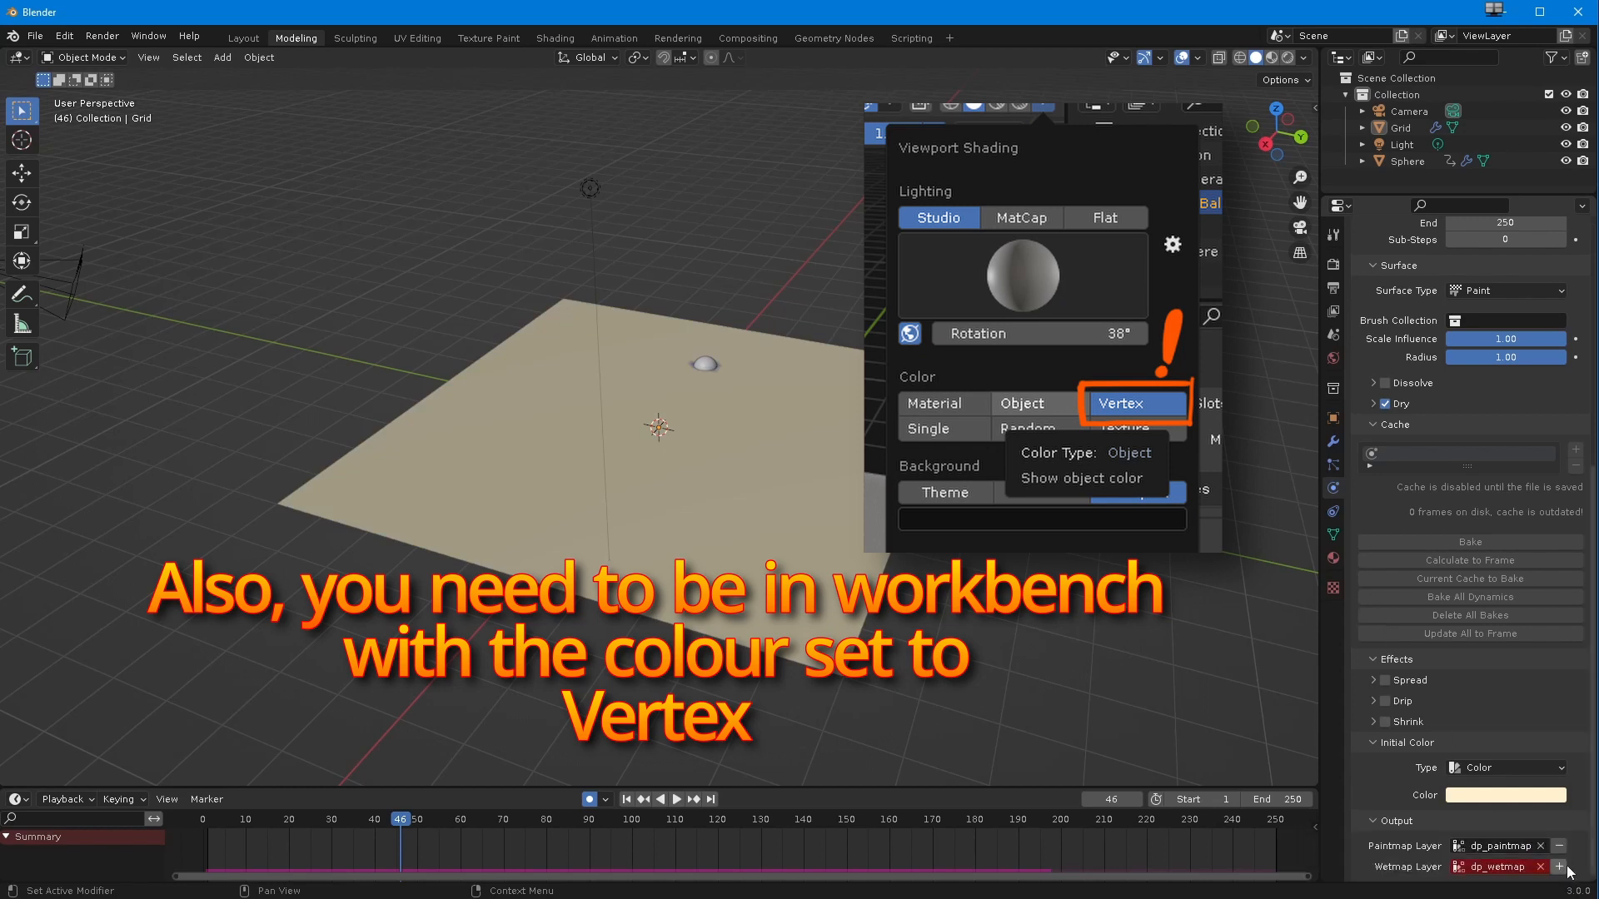
pyautogui.click(1559, 868)
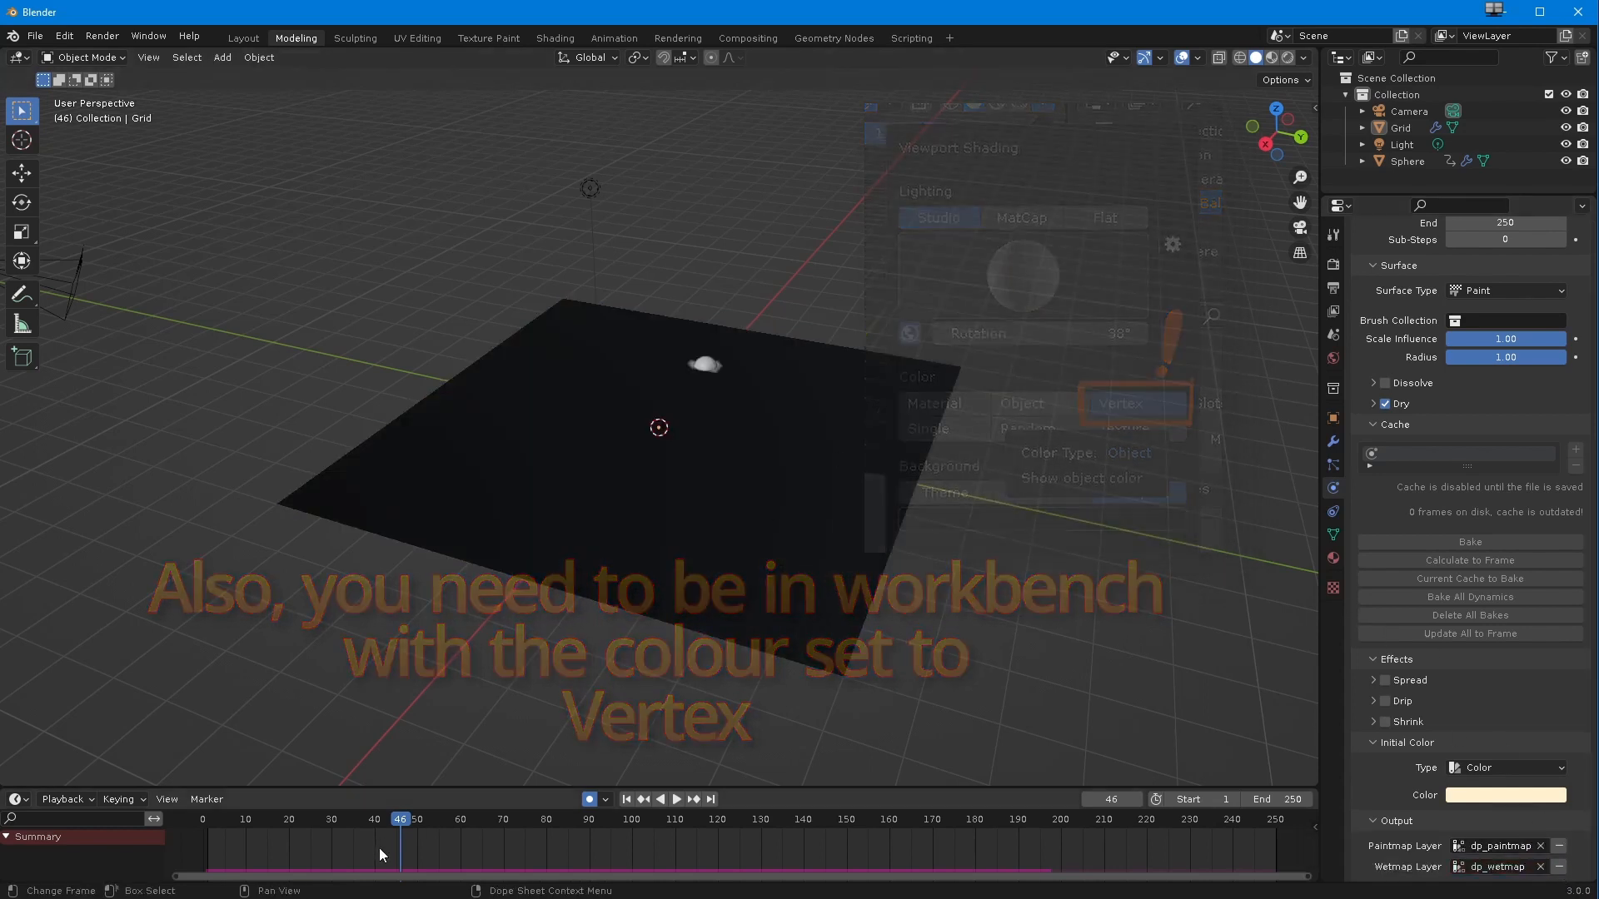
# - Play the animation from the first frame, stop it and inspect the paint trail on the grid
pyautogui.click(626, 799)
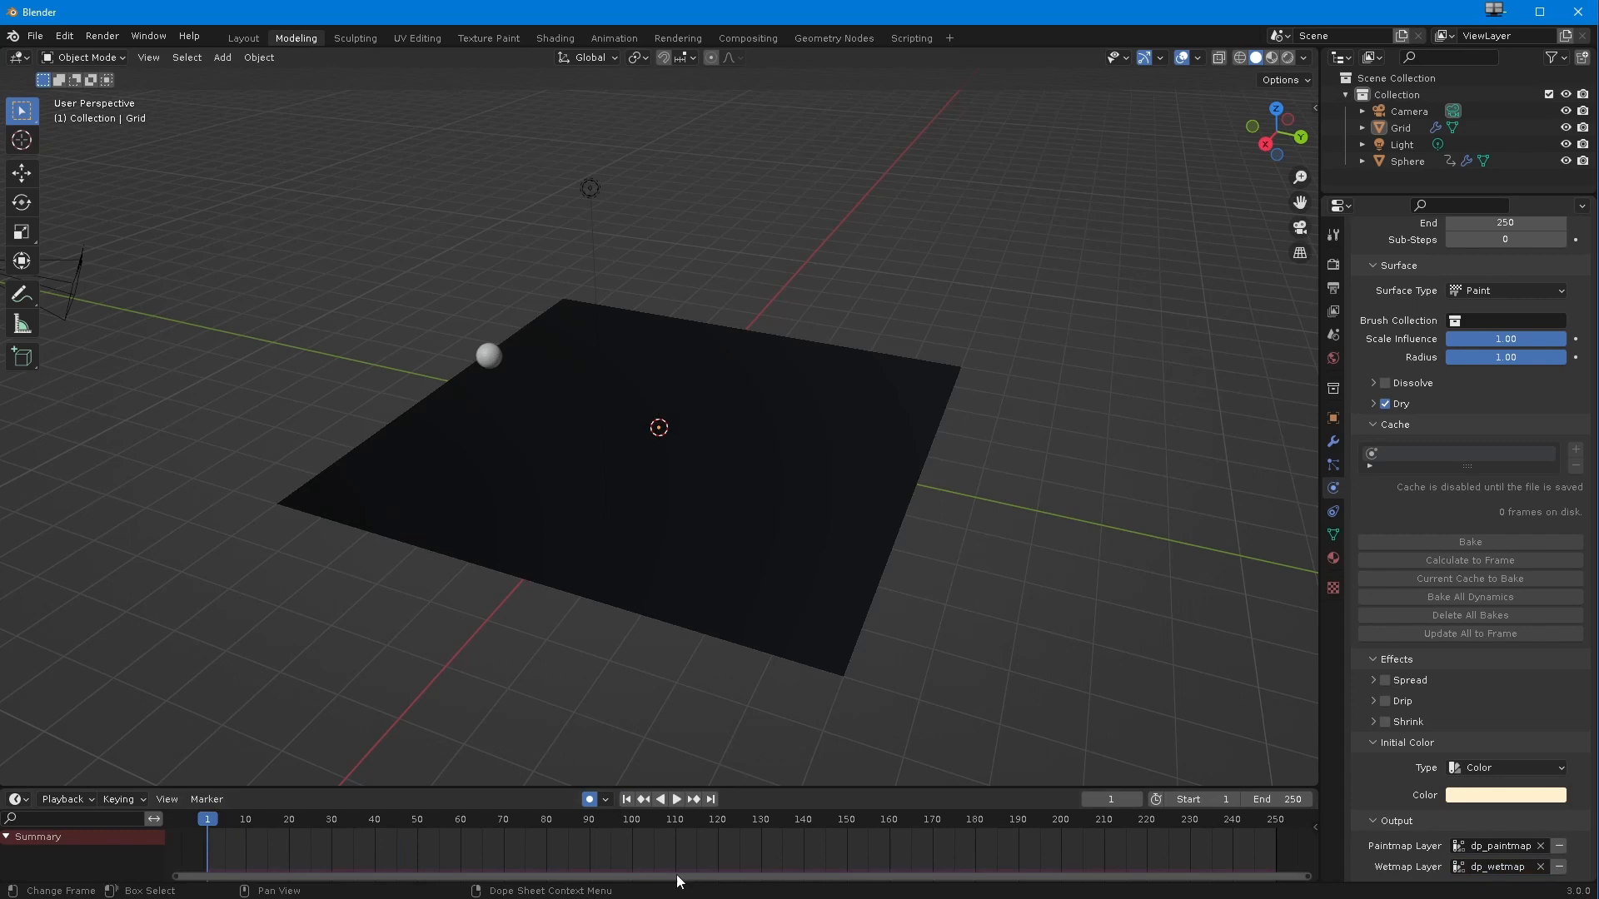
pyautogui.click(676, 799)
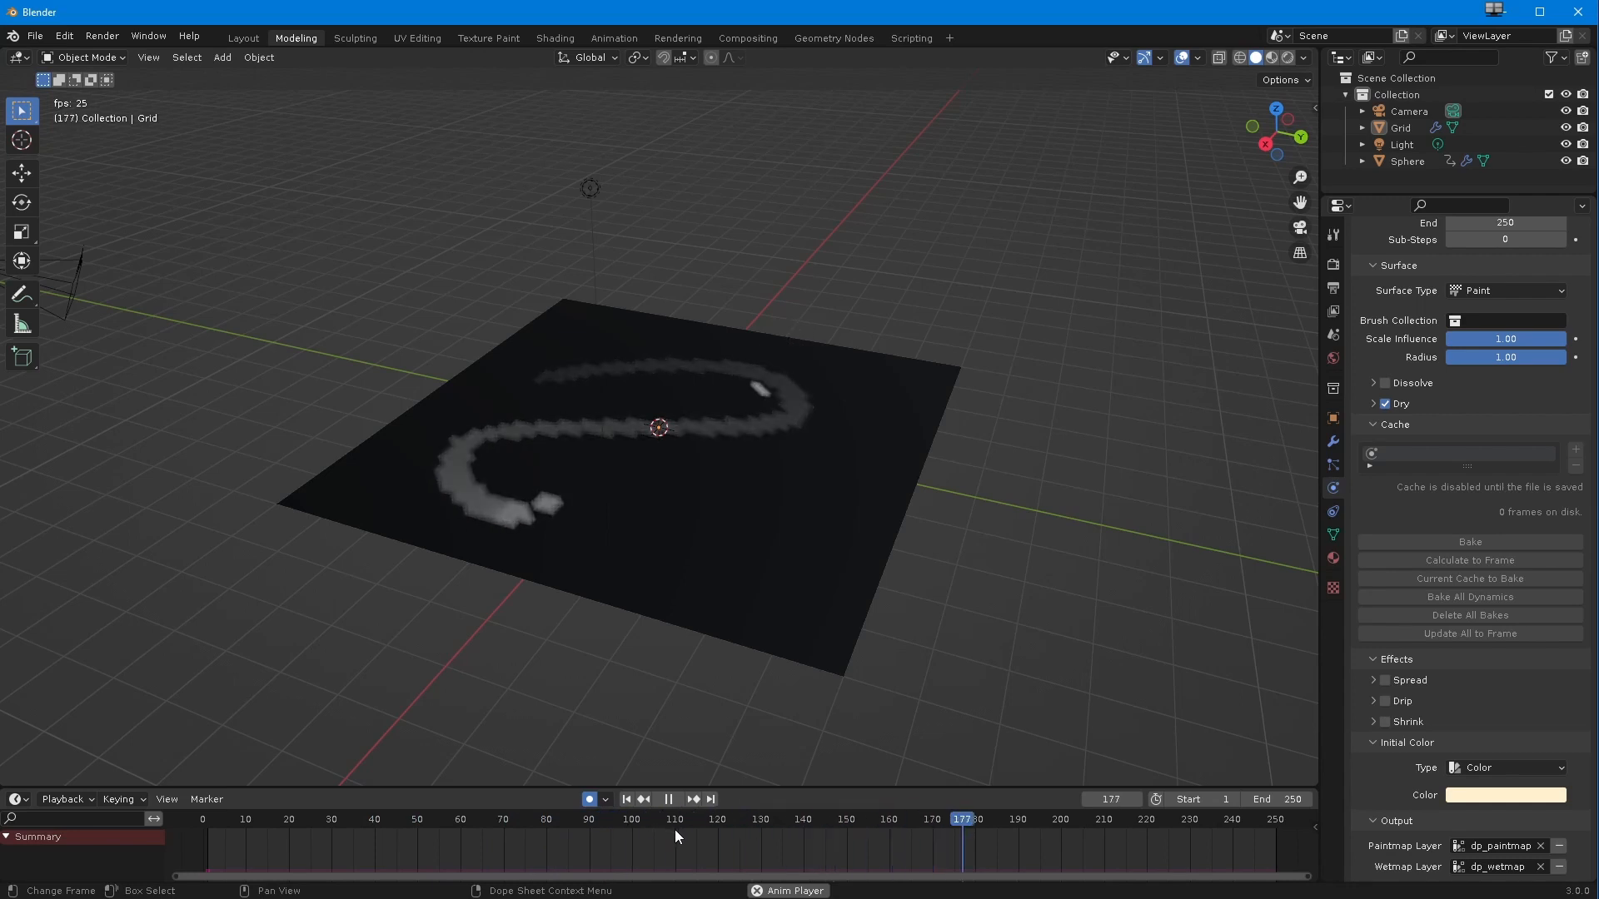
pyautogui.press('space')
pyautogui.moveTo(516, 700)
pyautogui.mouseDown(button='middle')
pyautogui.moveTo(457, 648)
pyautogui.moveTo(501, 711)
pyautogui.moveTo(445, 681)
pyautogui.moveTo(468, 619)
pyautogui.moveTo(533, 631)
pyautogui.mouseUp(button='middle')
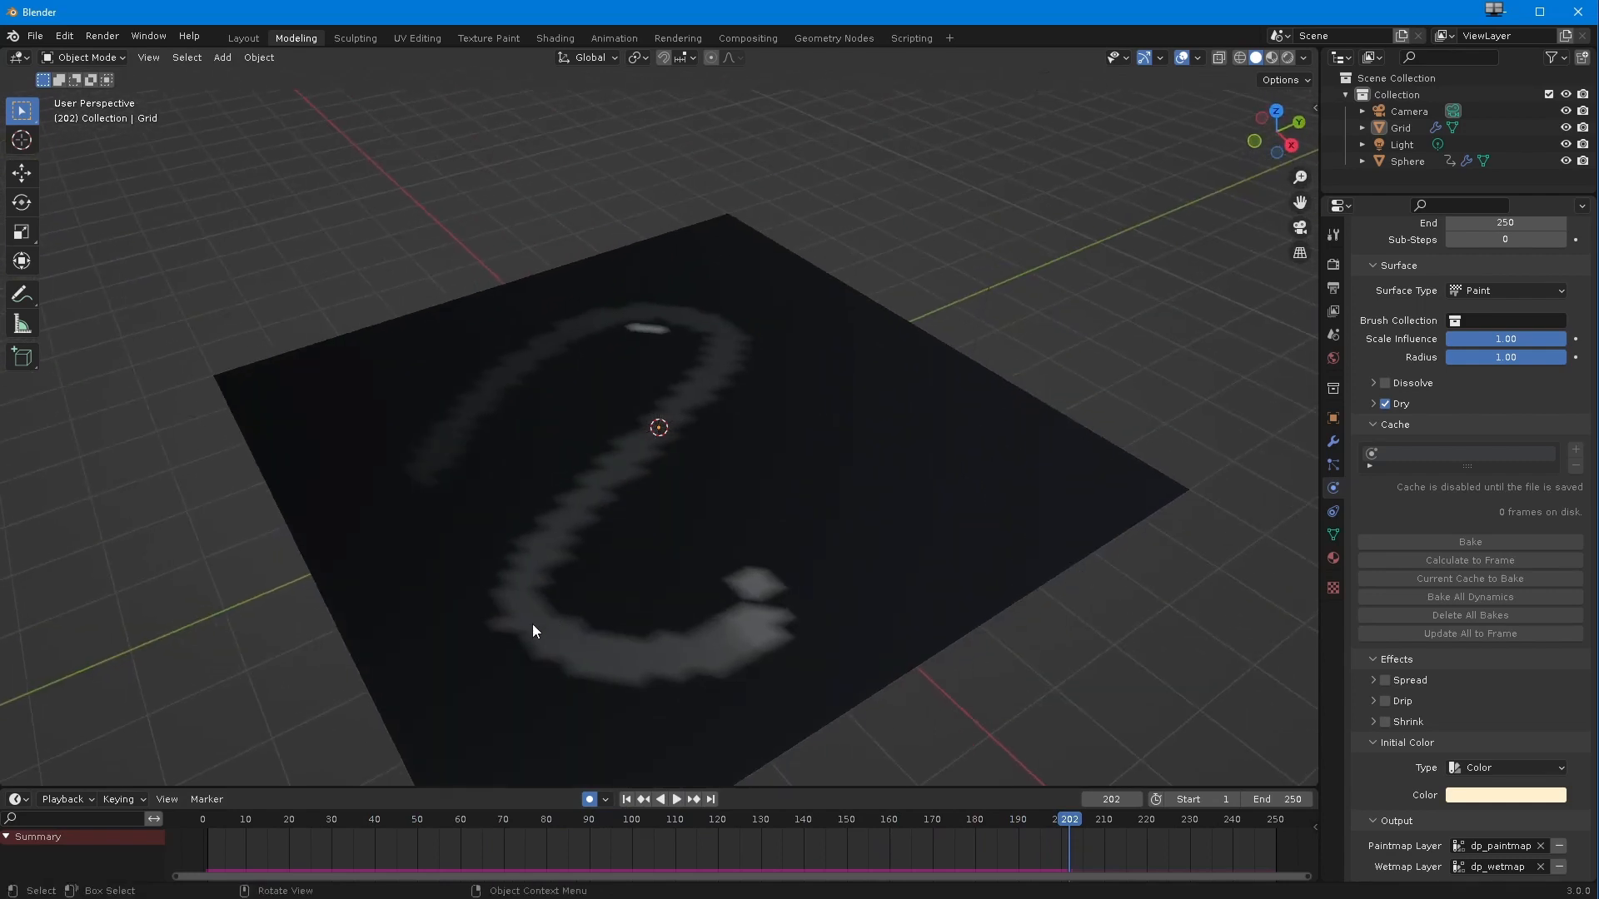
# - Set the Dry Time of the grid's canvas surface to 25
pyautogui.scroll(6, 1395, 802)
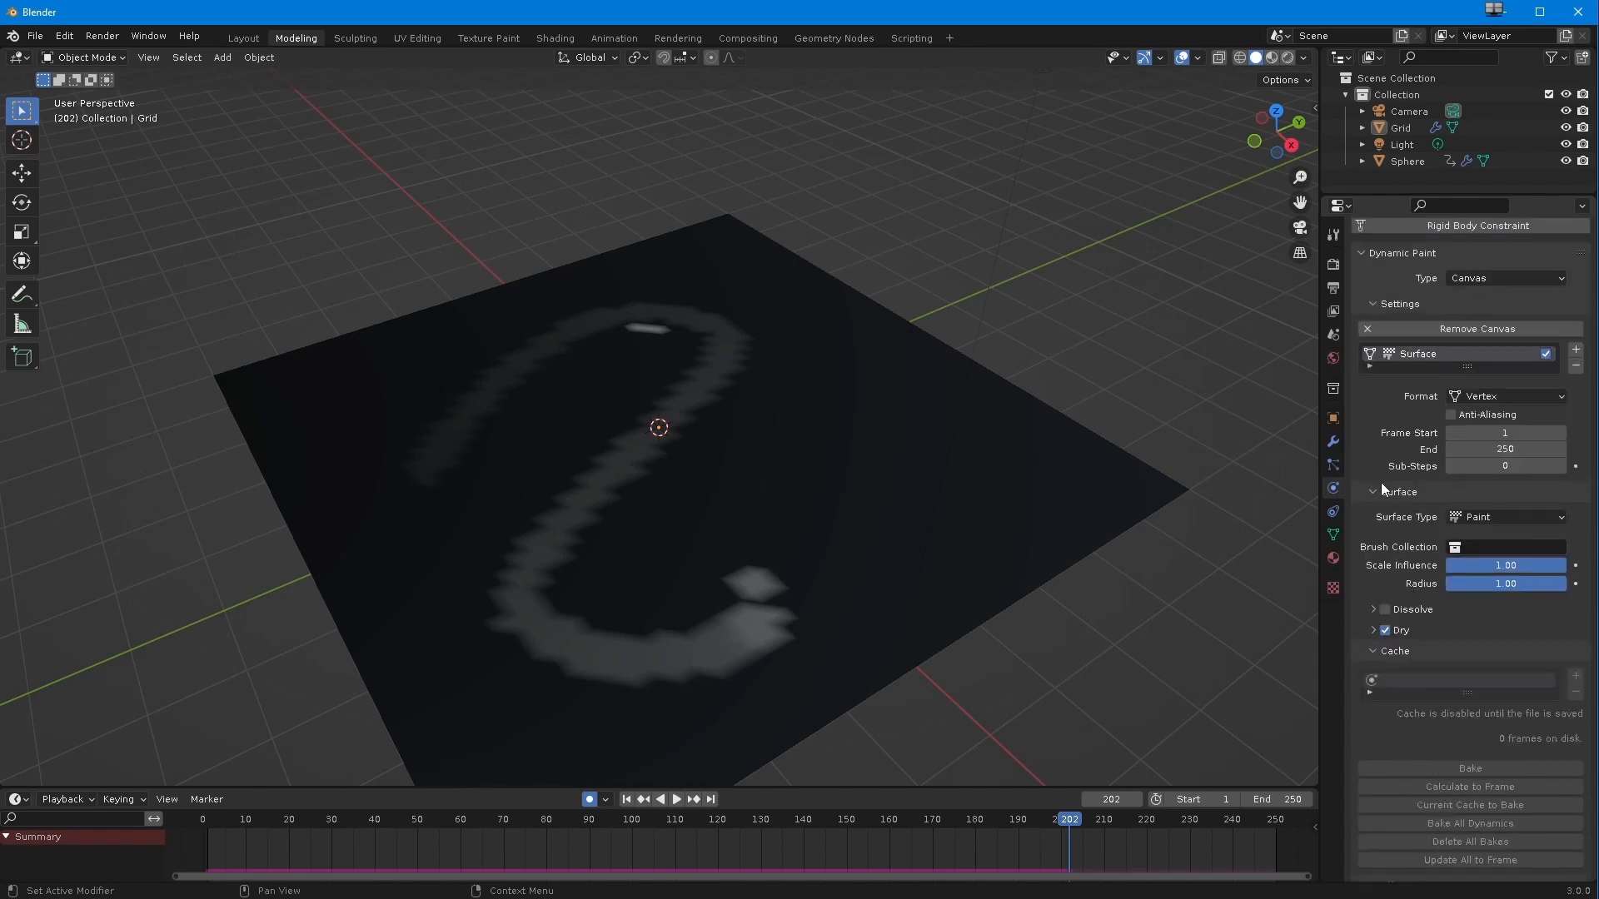
pyautogui.scroll(-6, 1374, 703)
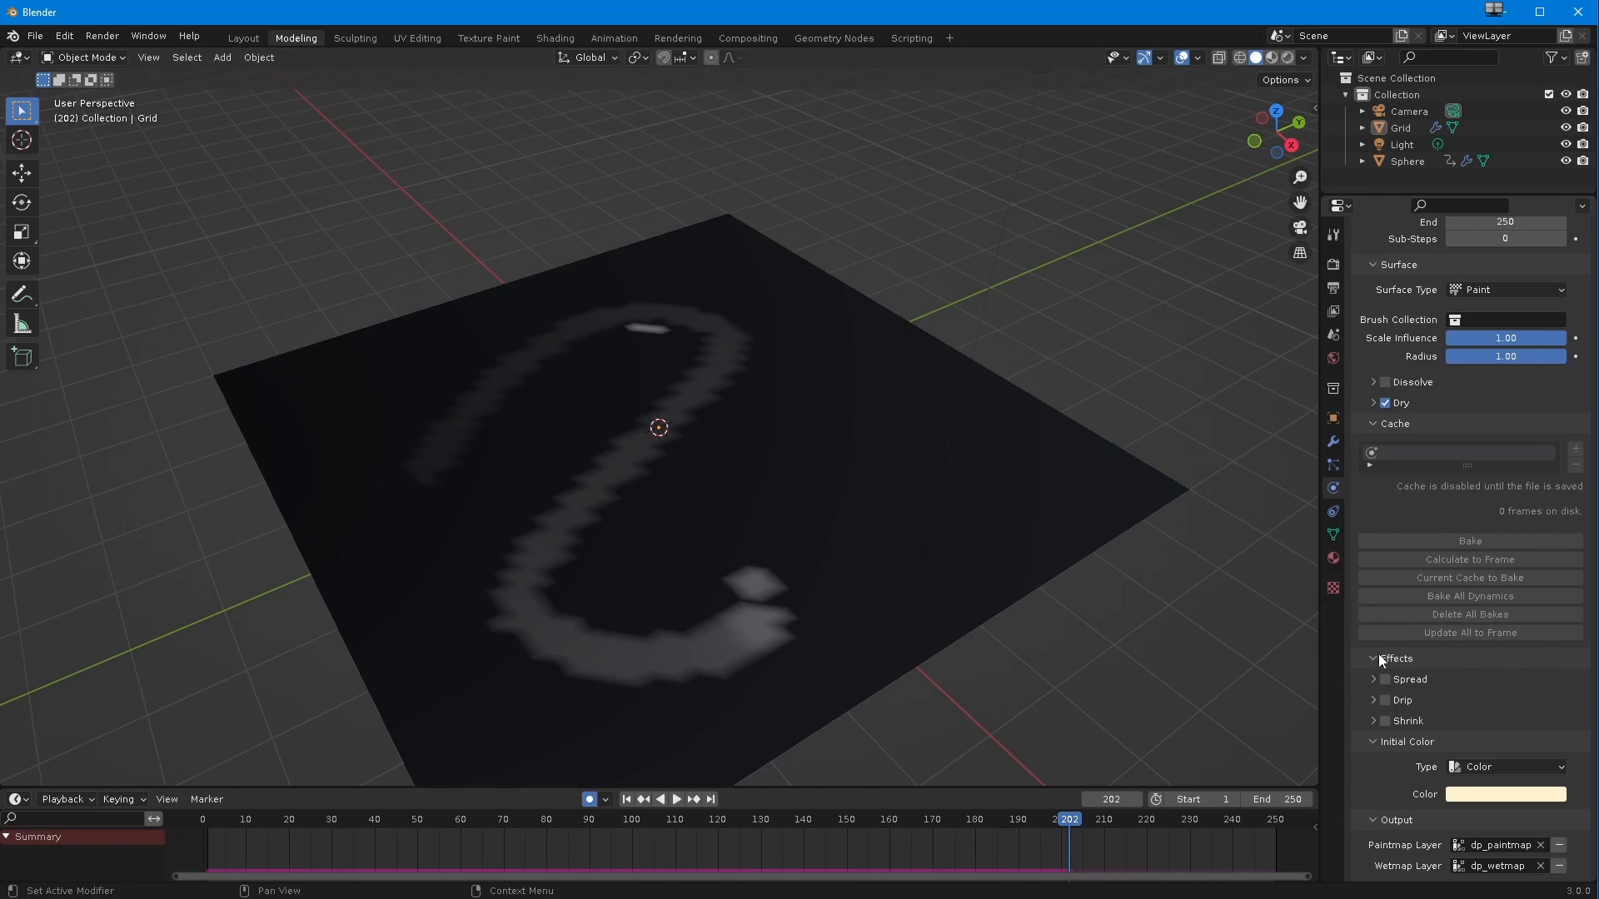
pyautogui.click(1371, 405)
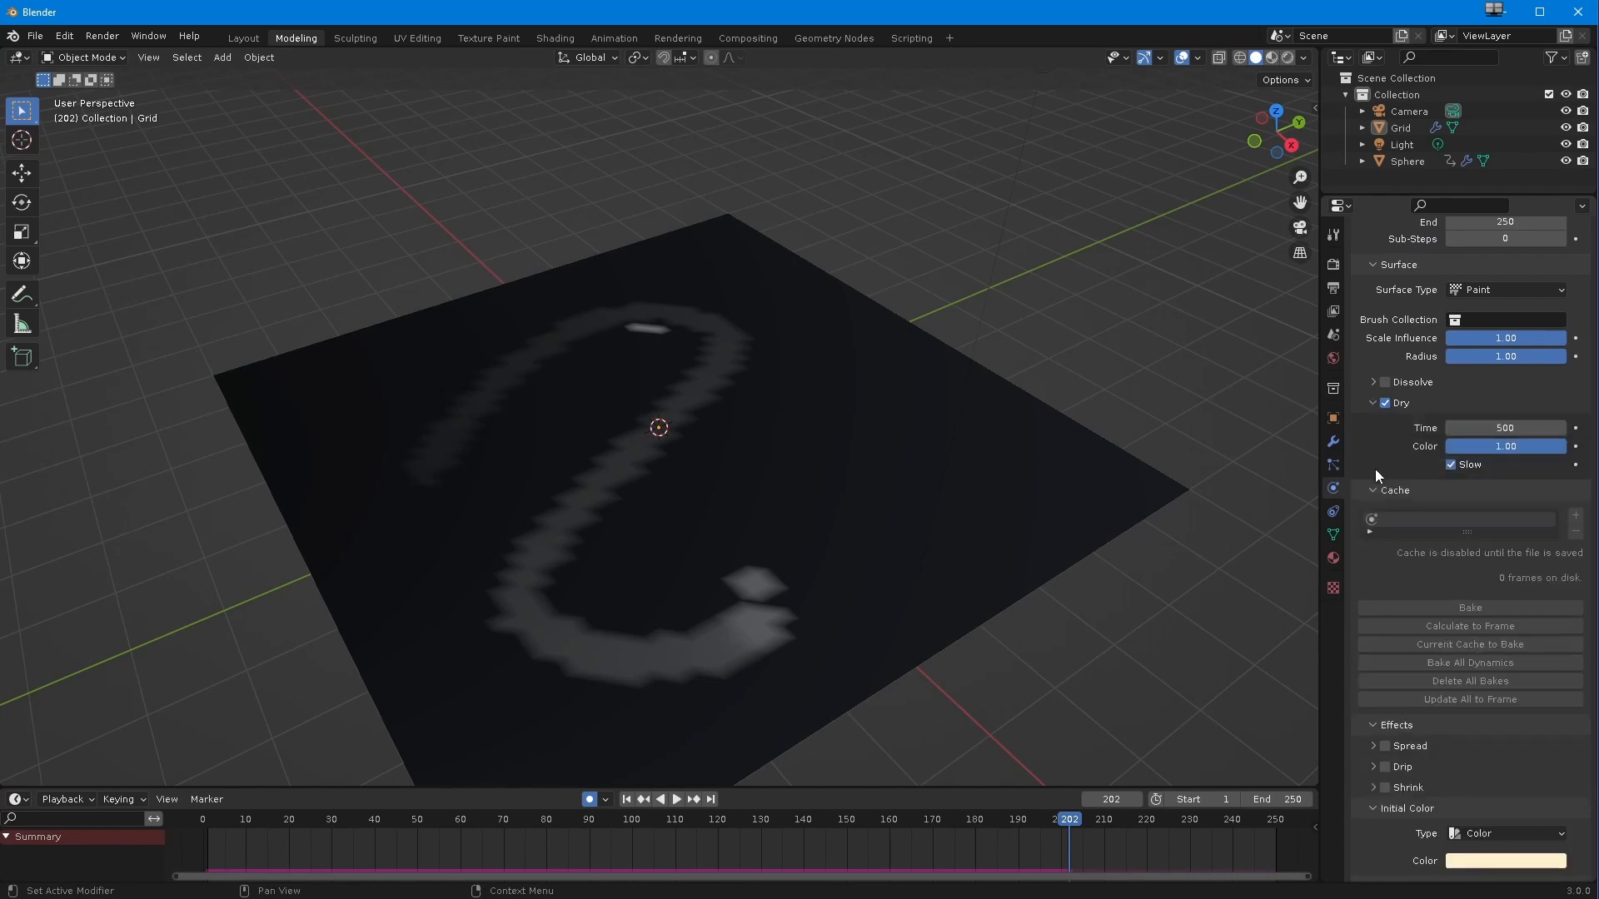
pyautogui.scroll(3, 1391, 451)
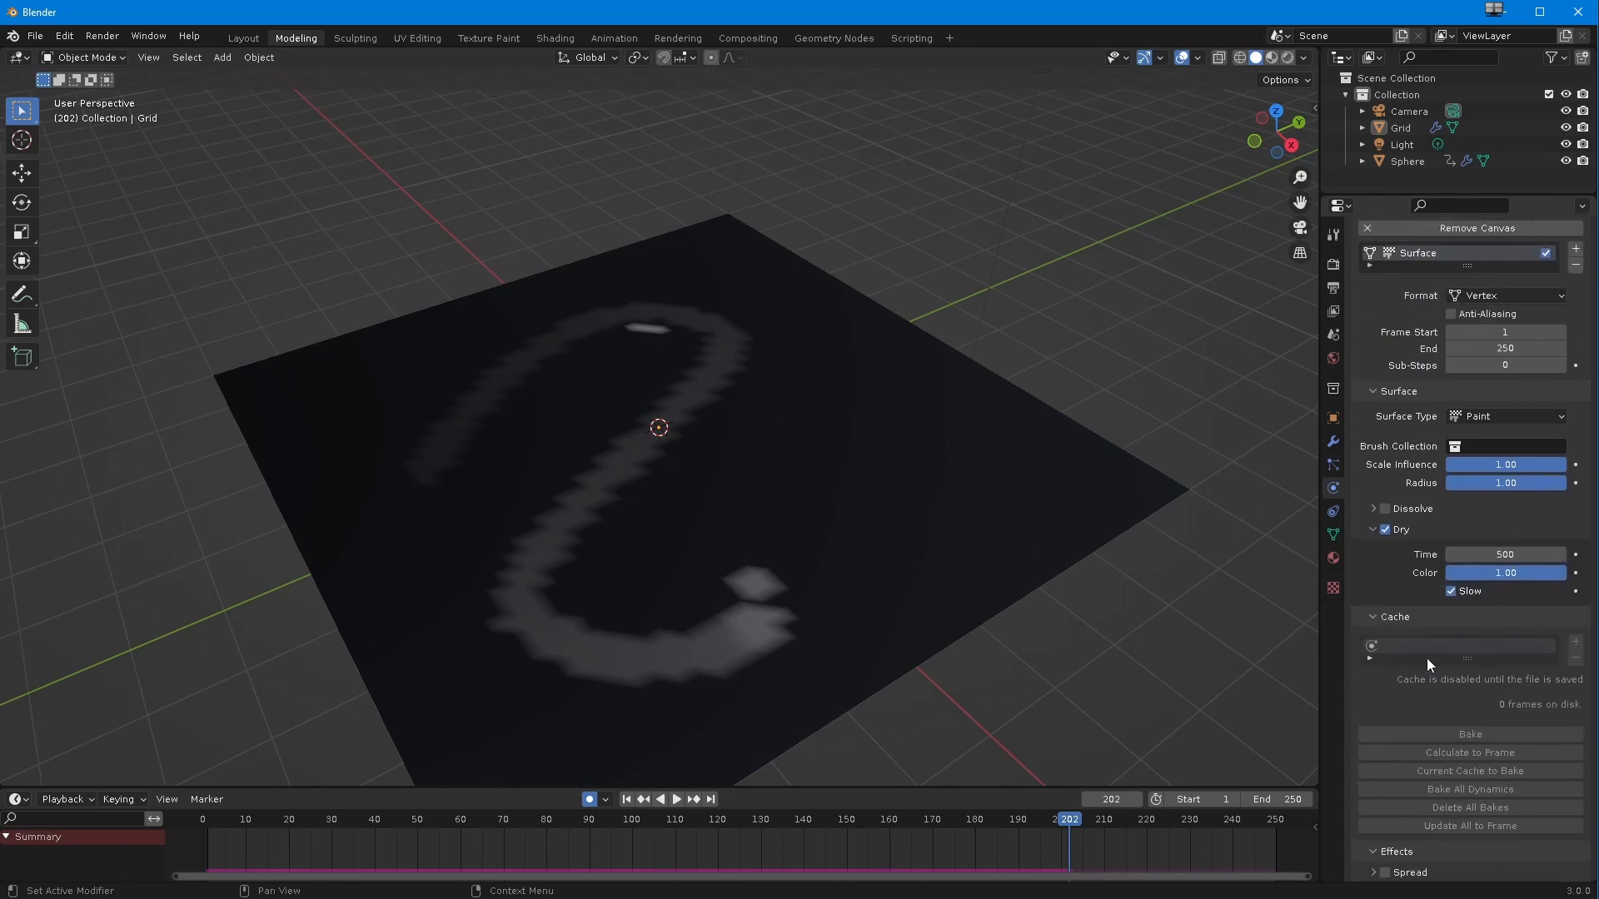
pyautogui.click(1491, 558)
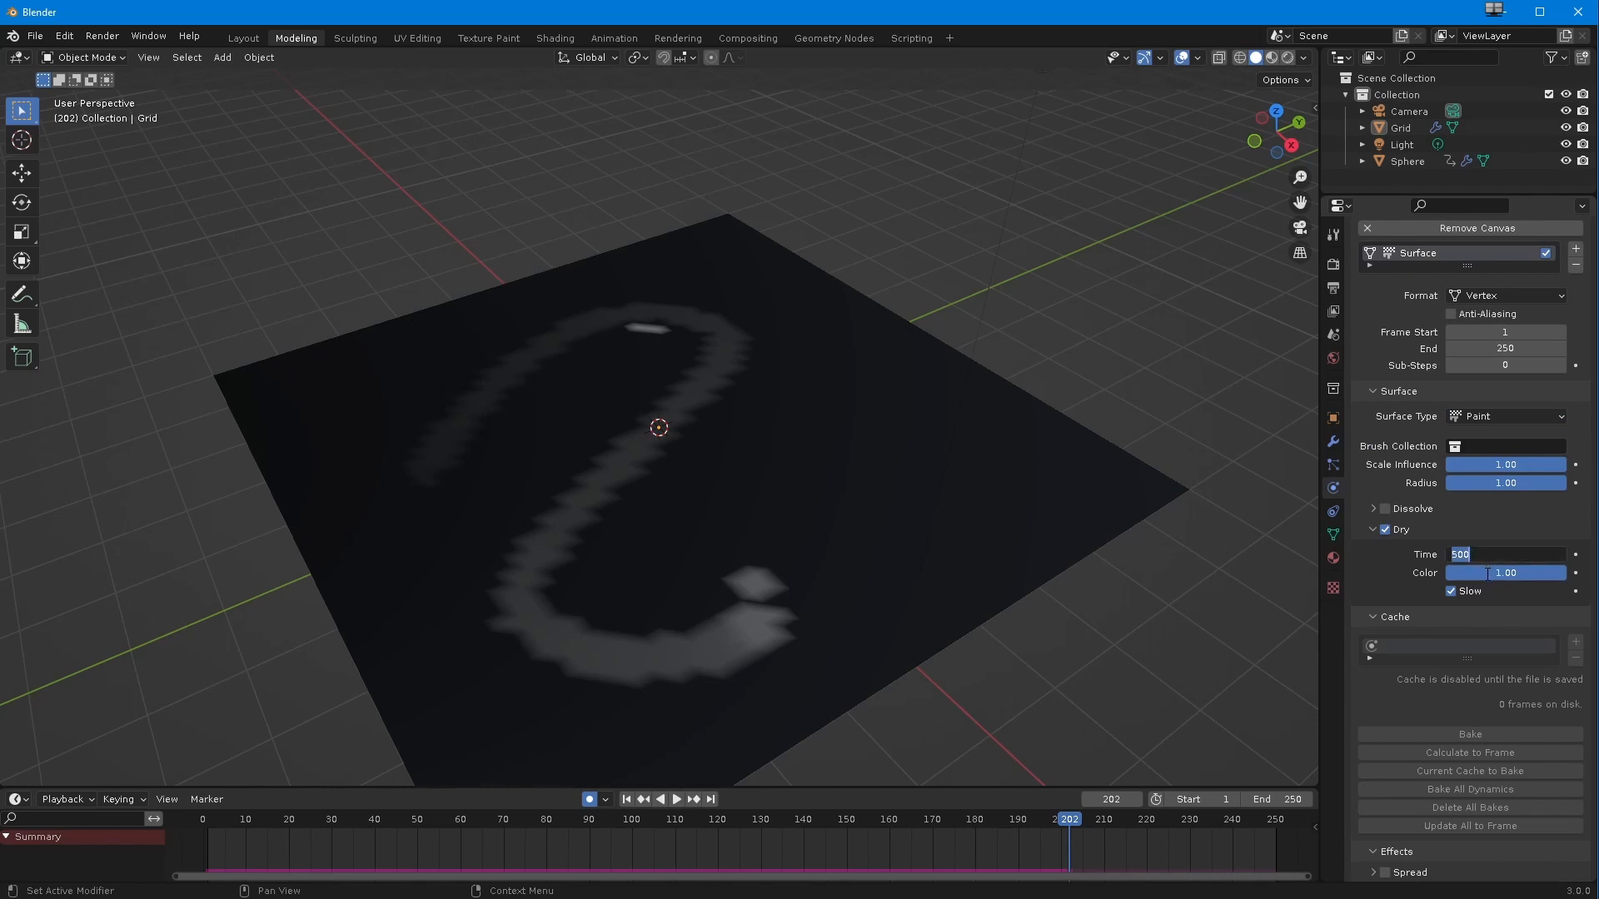
pyautogui.write('25')
pyautogui.press('Return')
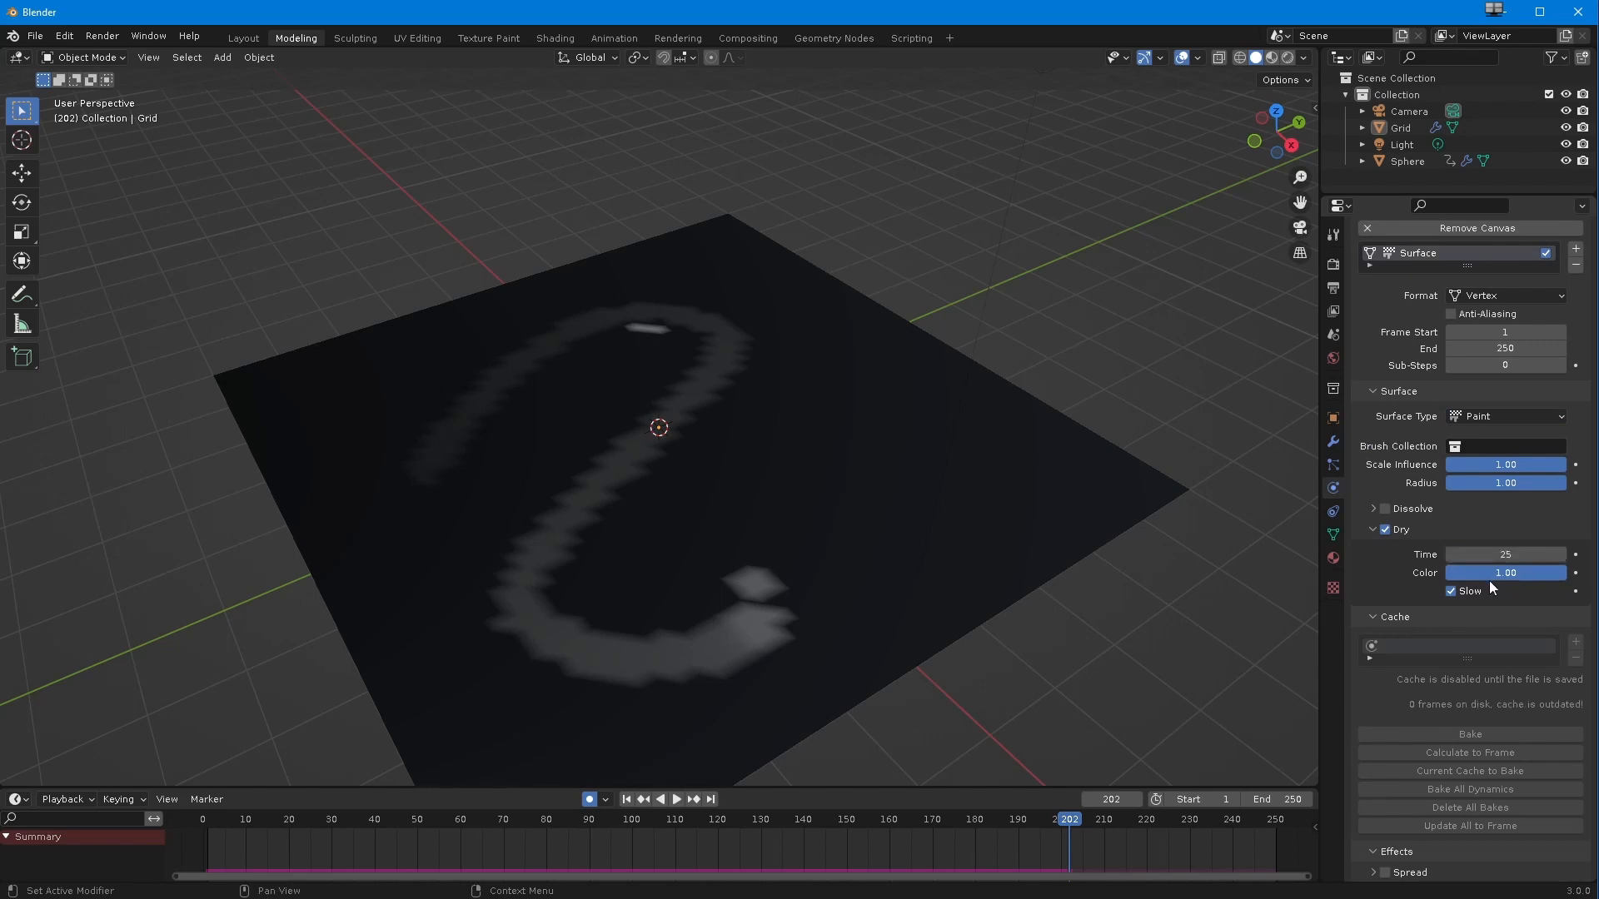
# - Replay the animation from the first frame to check how quickly the paint dries, then stop playback
pyautogui.click(626, 799)
pyautogui.click(676, 800)
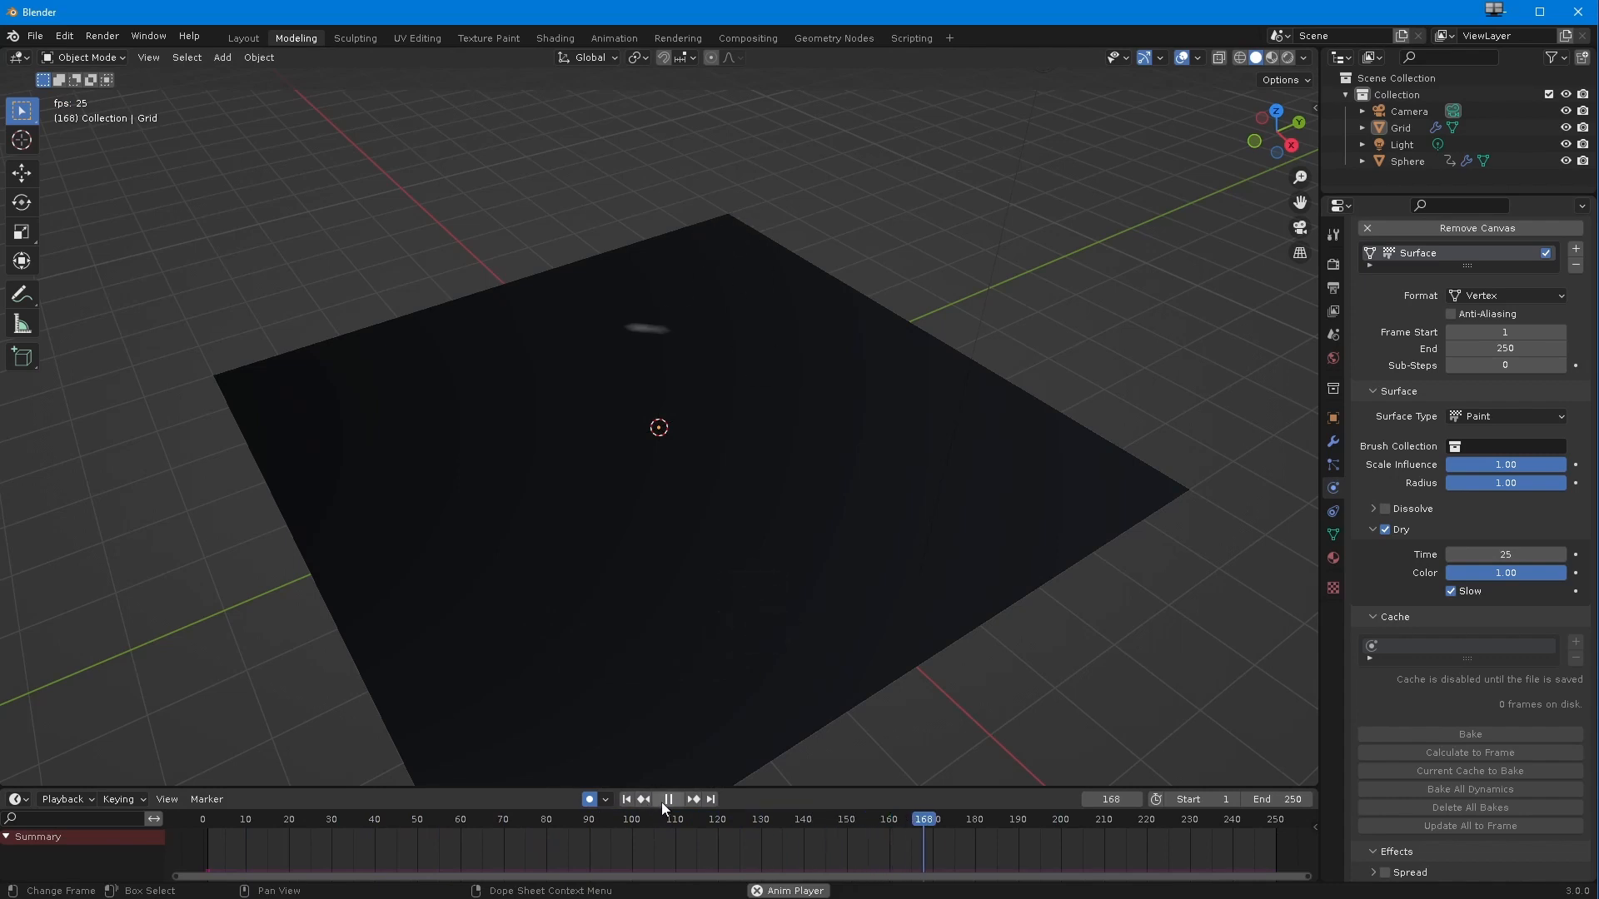
pyautogui.click(668, 800)
pyautogui.moveTo(608, 683); pyautogui.dragTo(528, 646, button='middle')
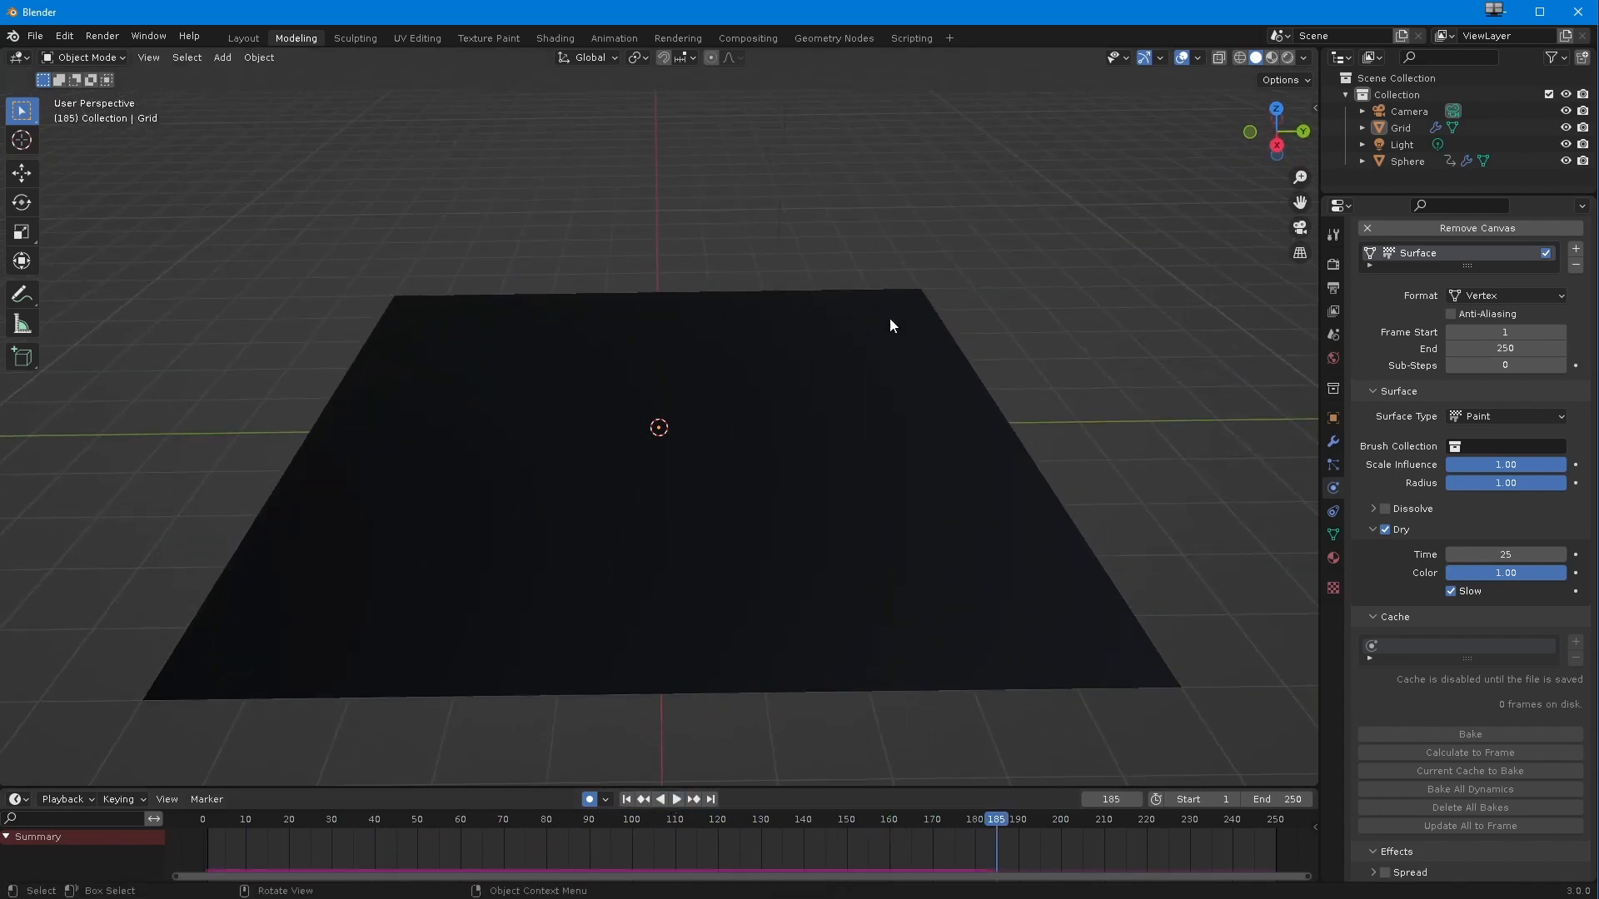
# - Enable the wireframe overlay in the viewport and replay the animation to inspect the paint against the grid's mesh
pyautogui.click(1198, 58)
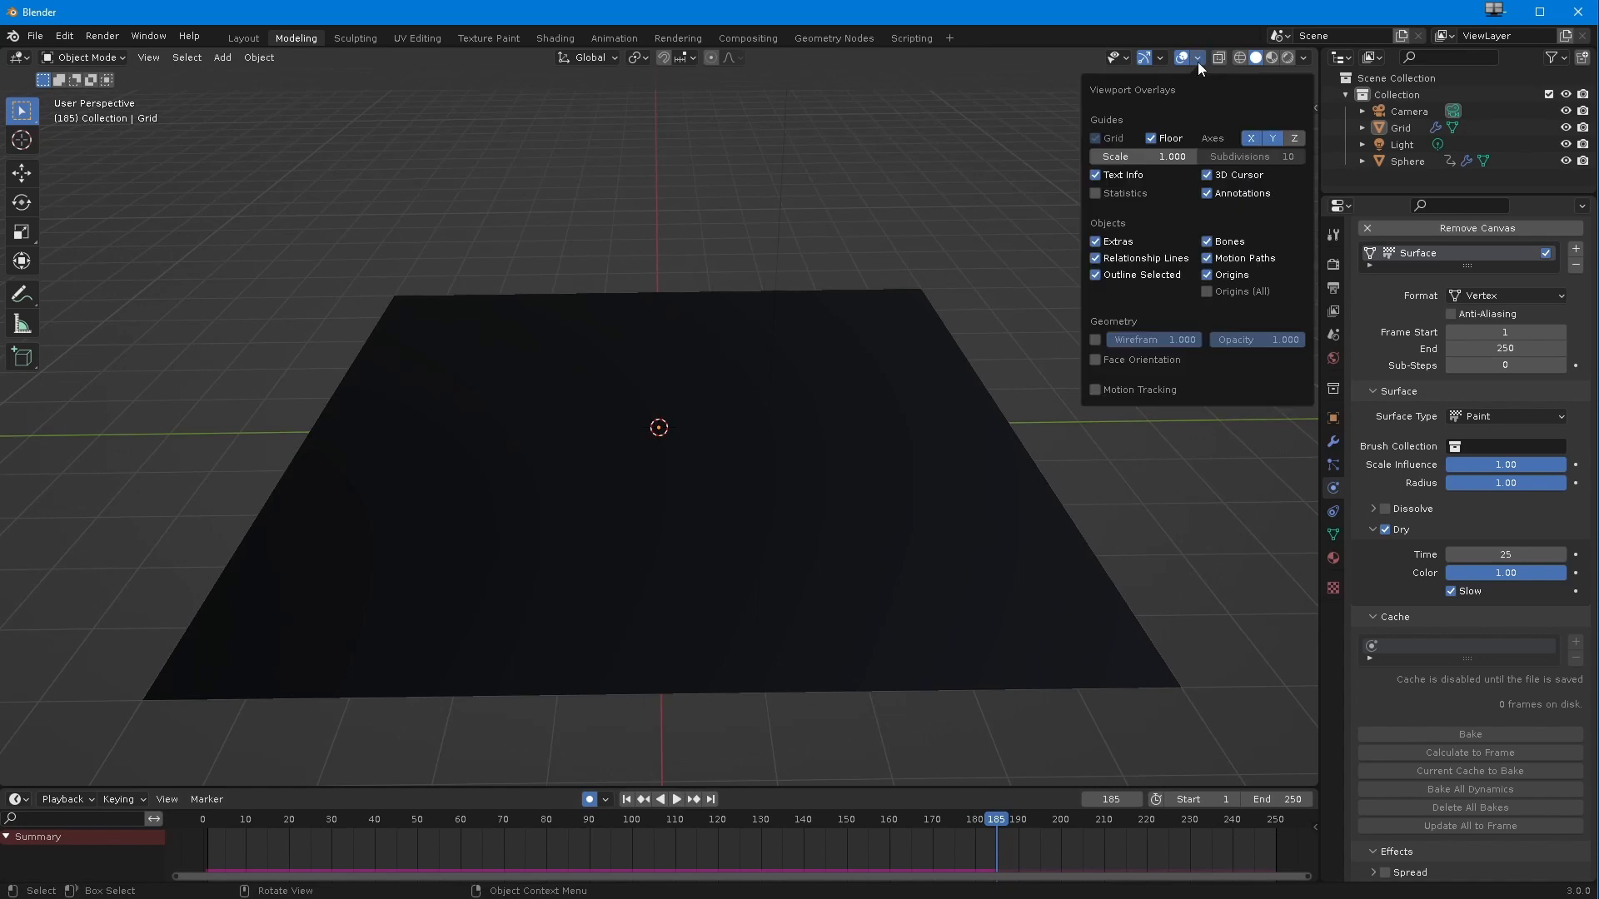
pyautogui.click(1096, 338)
pyautogui.click(629, 800)
pyautogui.click(677, 800)
pyautogui.moveTo(690, 641); pyautogui.dragTo(660, 726, button='middle')
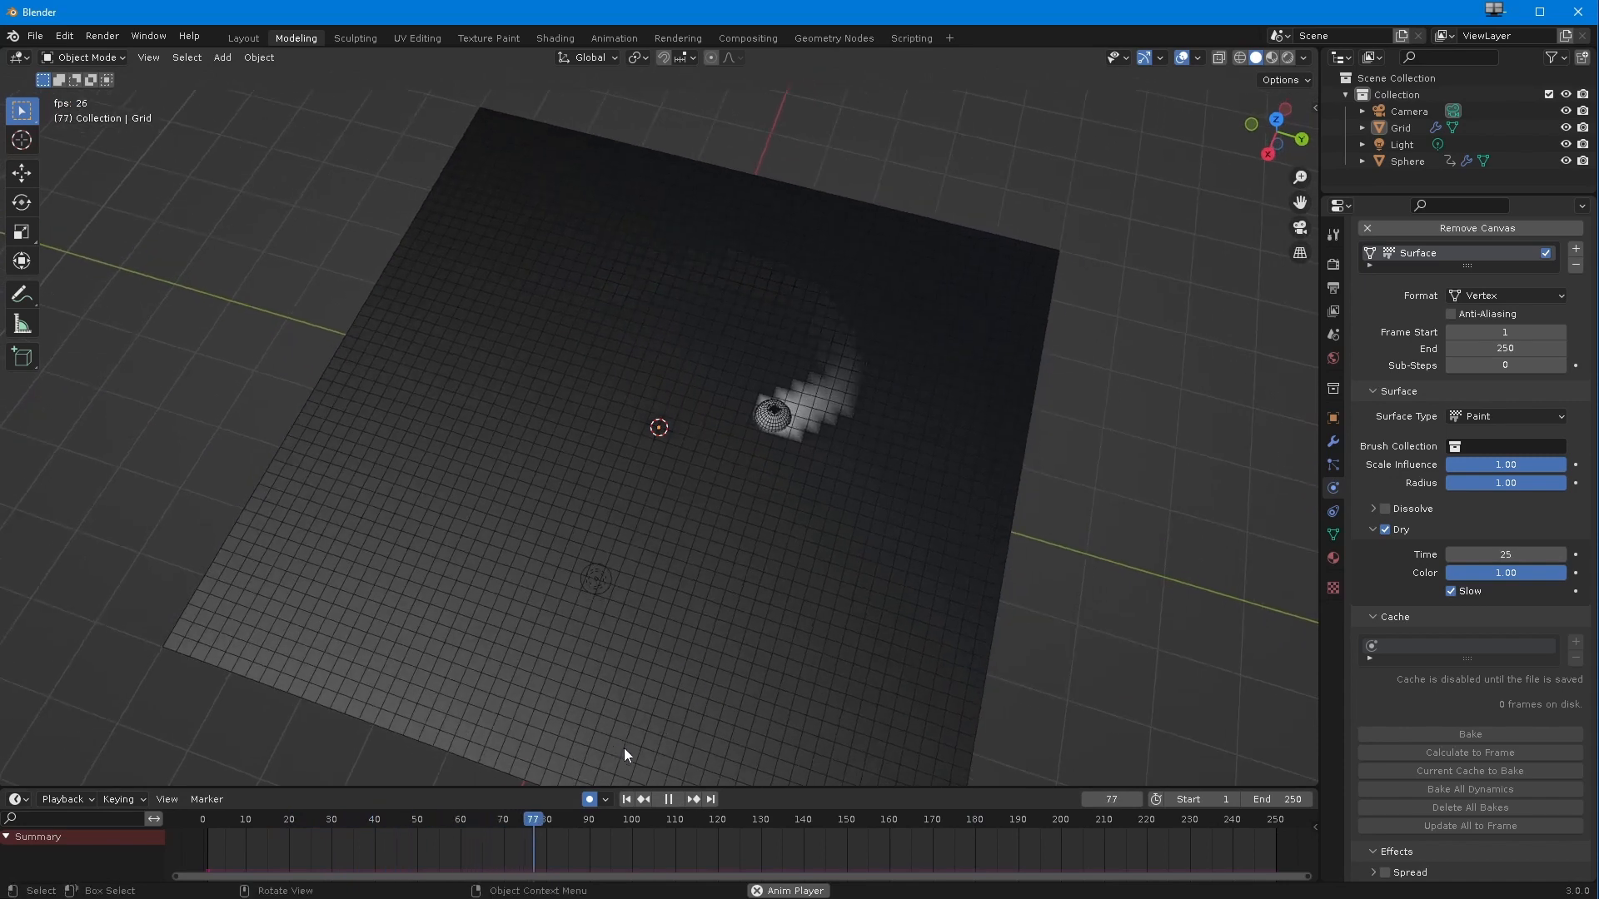
pyautogui.click(668, 798)
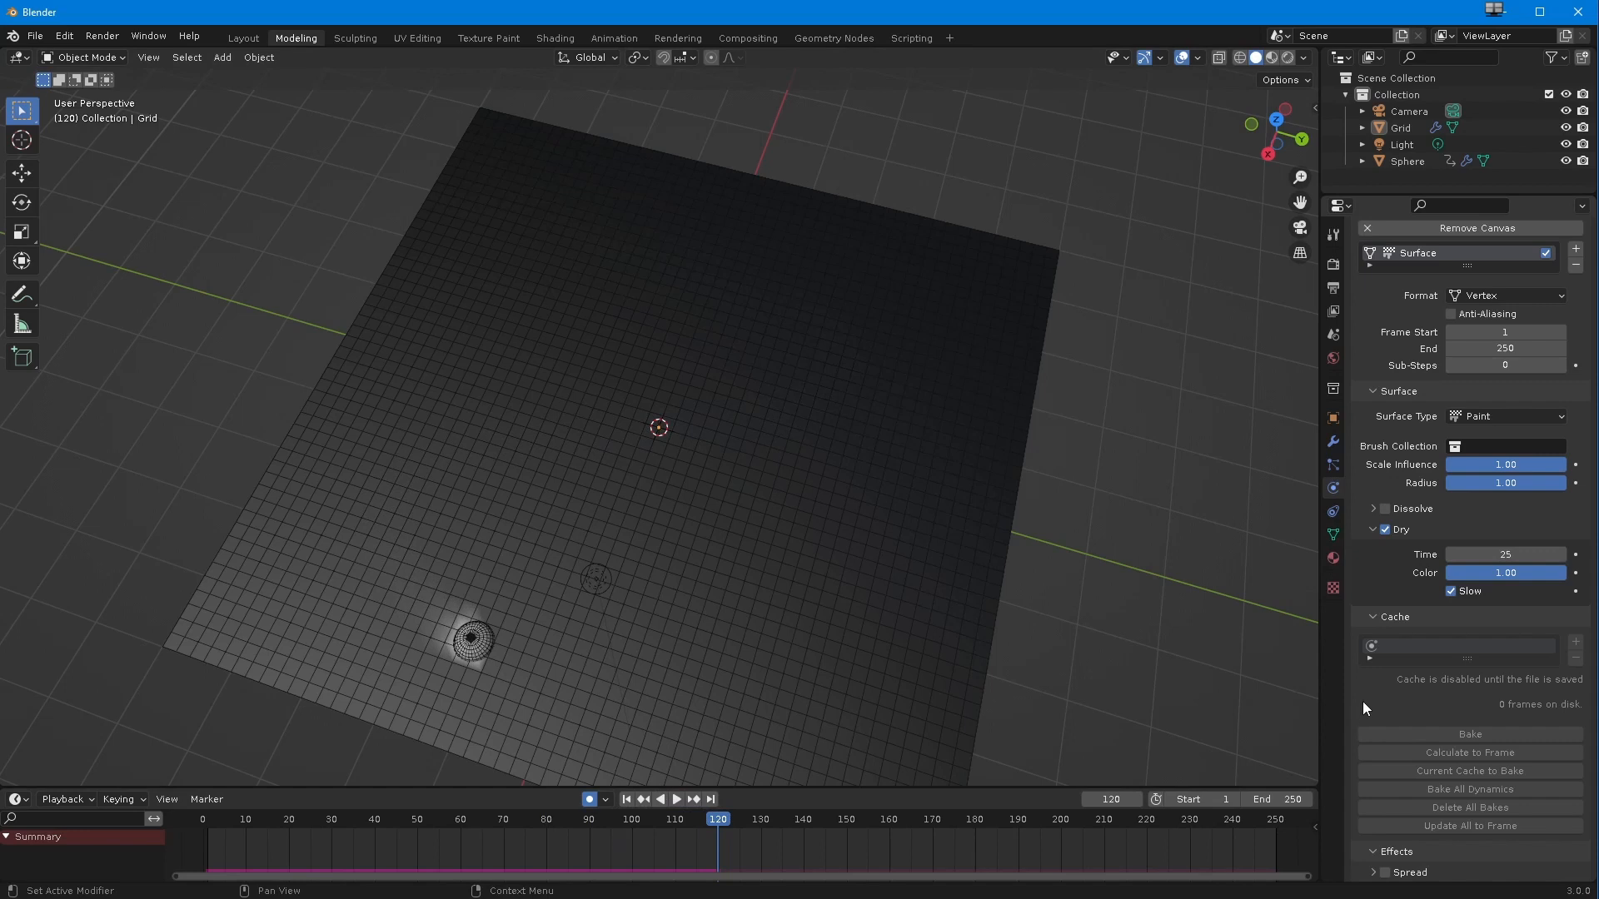
# - Add a Subdivision Surface modifier to the grid and move it above the Dynamic Paint modifier
pyautogui.click(974, 274)
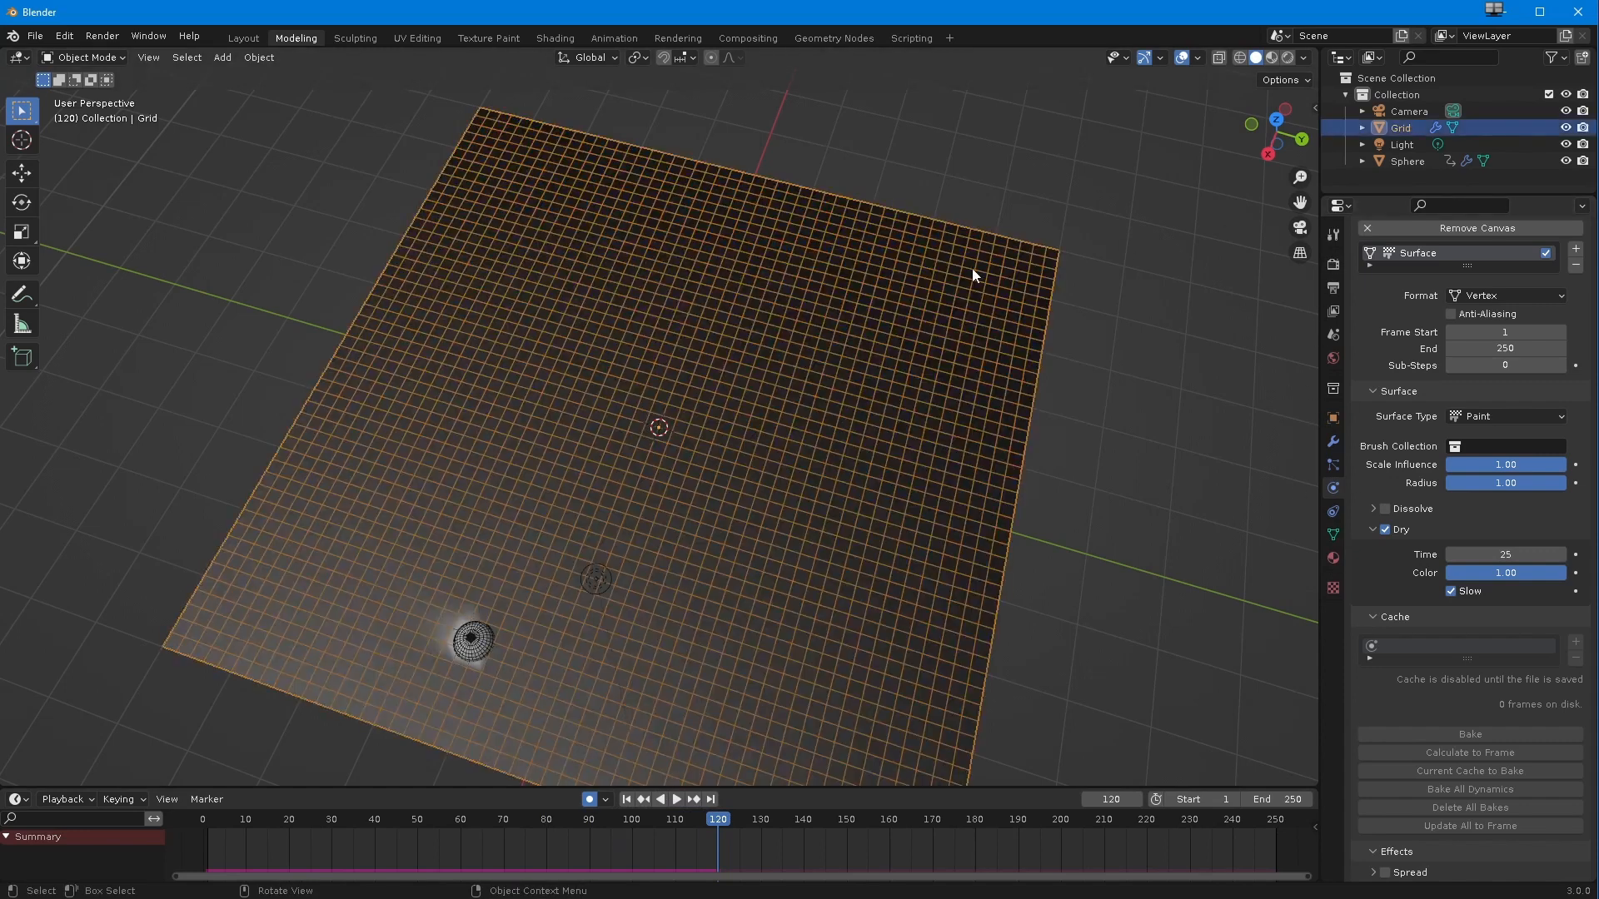
pyautogui.click(1332, 443)
pyautogui.click(1371, 261)
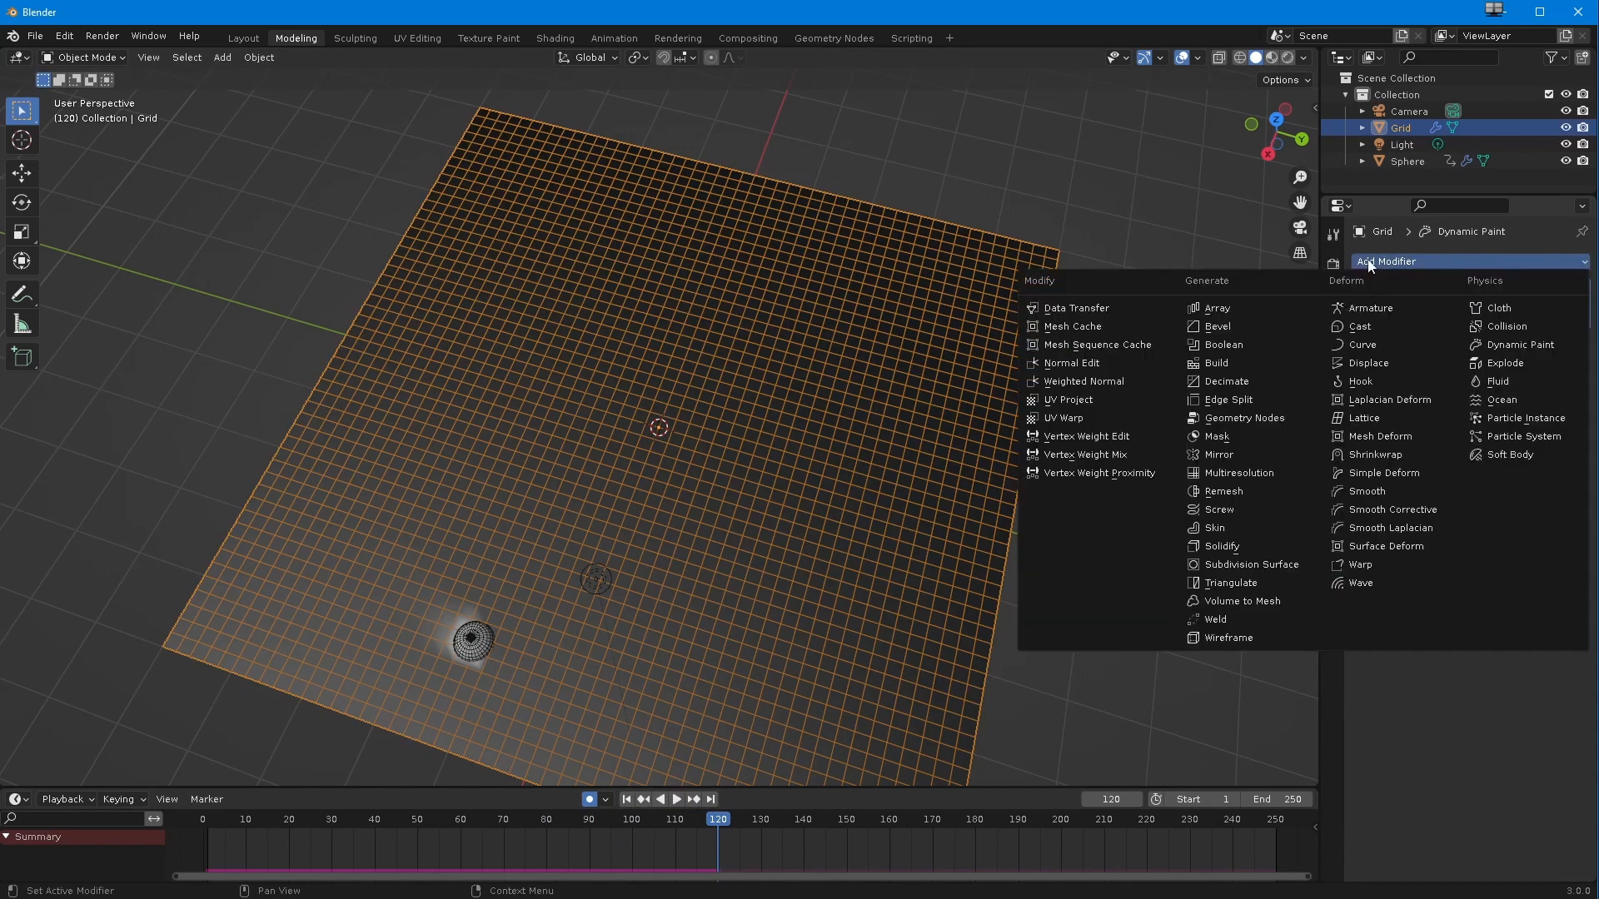
pyautogui.click(1251, 568)
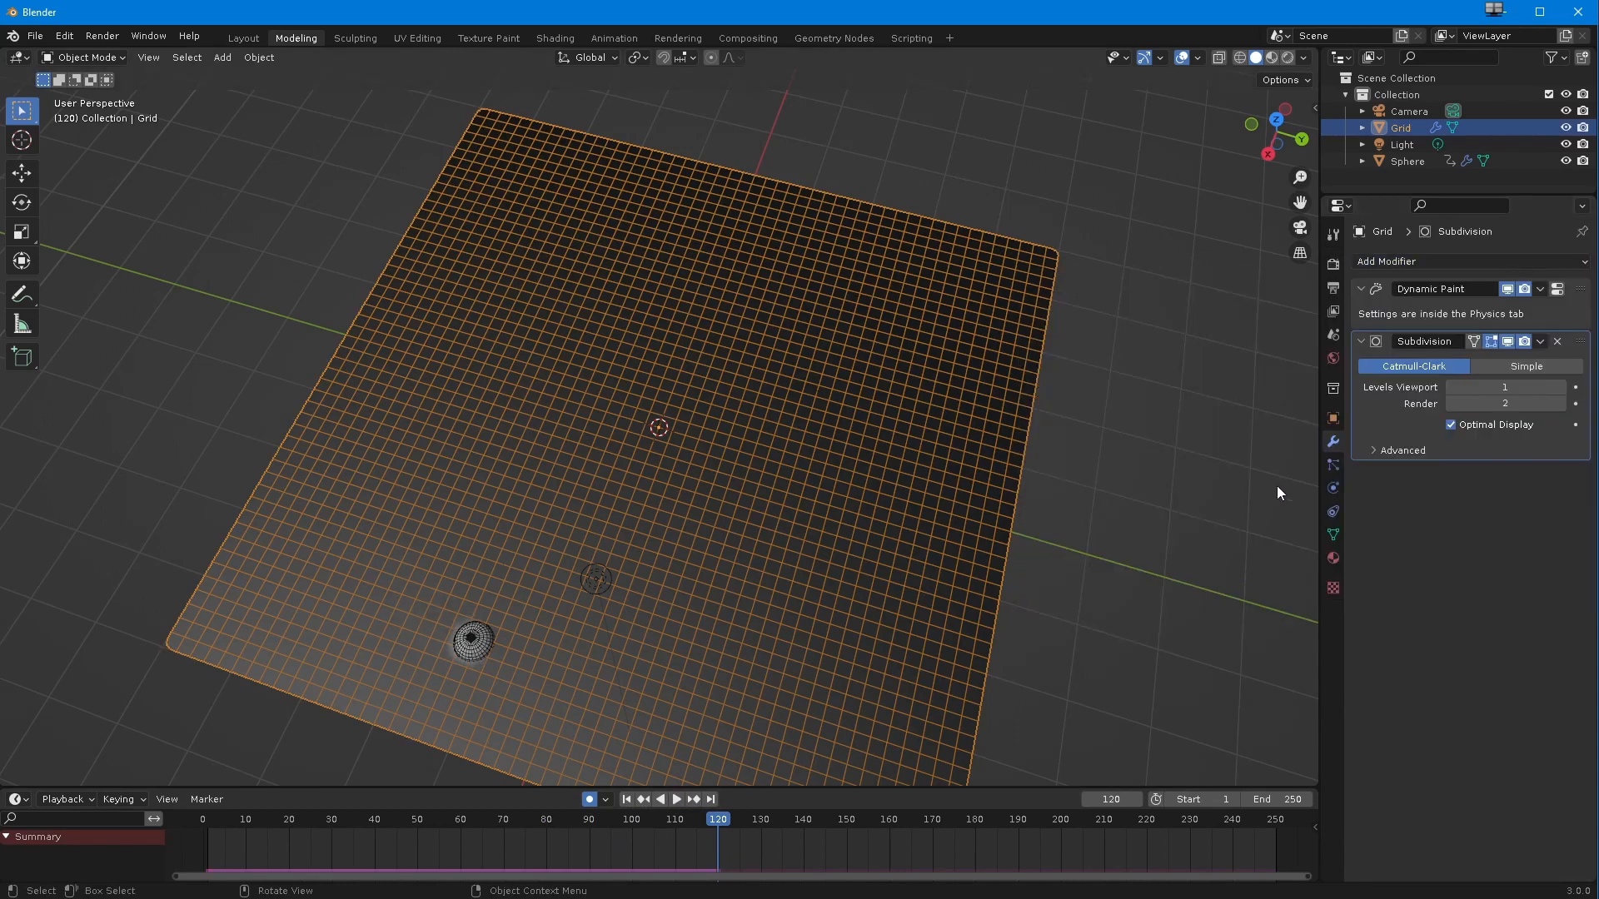
pyautogui.moveTo(1580, 341); pyautogui.dragTo(1560, 281)
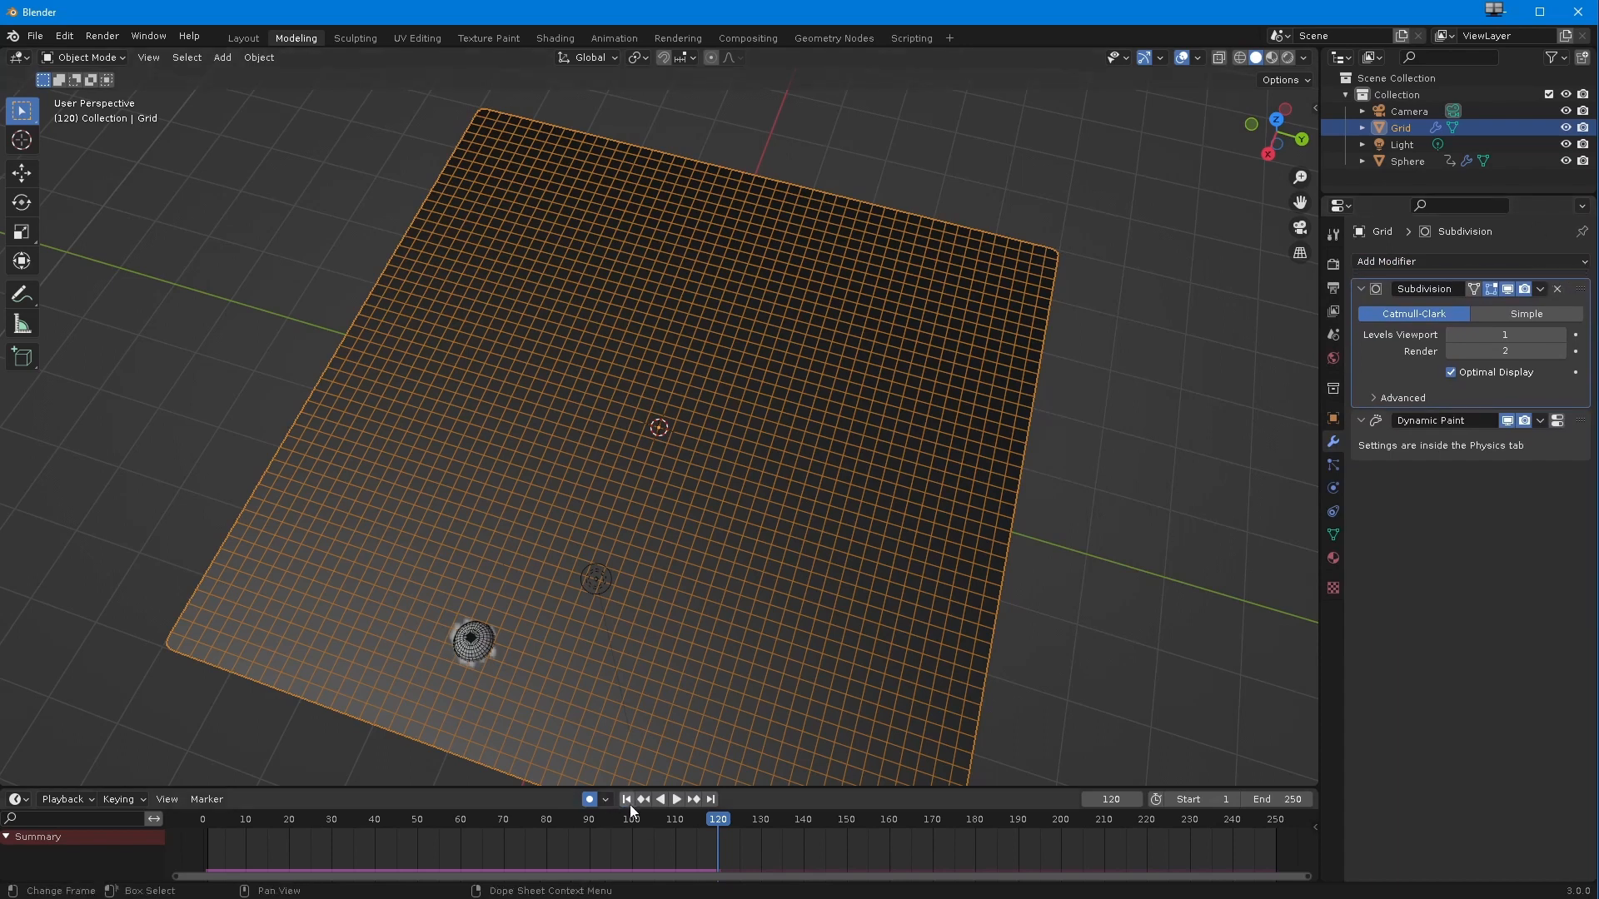
# - Play the animation from the first frame with the grid deselected to view the paint on the subdivided mesh
pyautogui.click(628, 801)
pyautogui.click(678, 800)
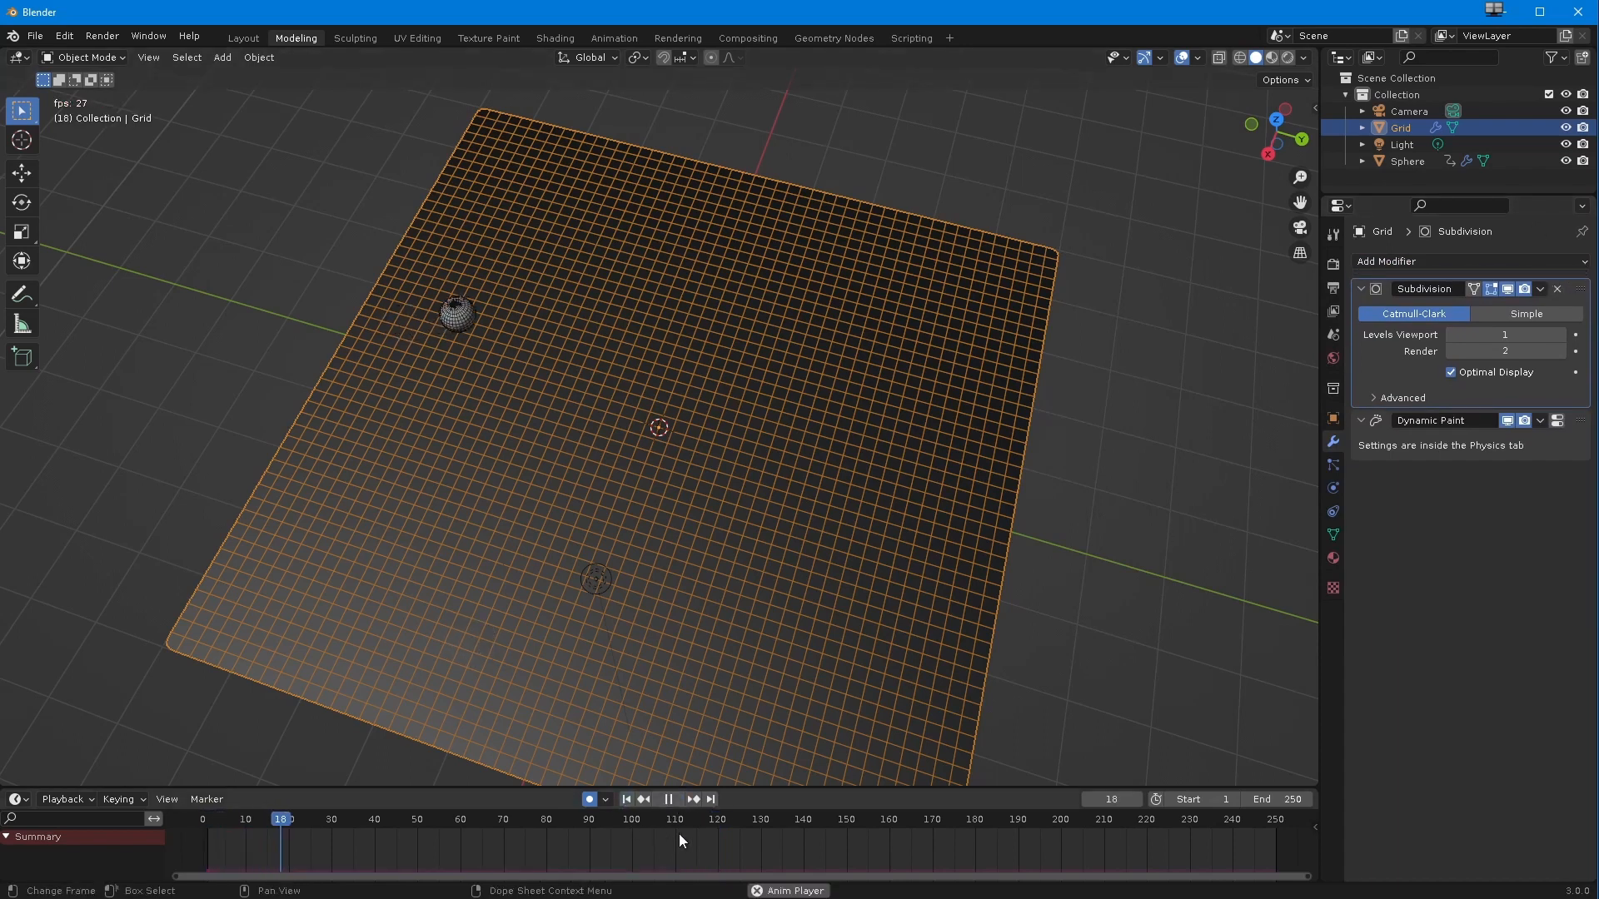
pyautogui.click(252, 315)
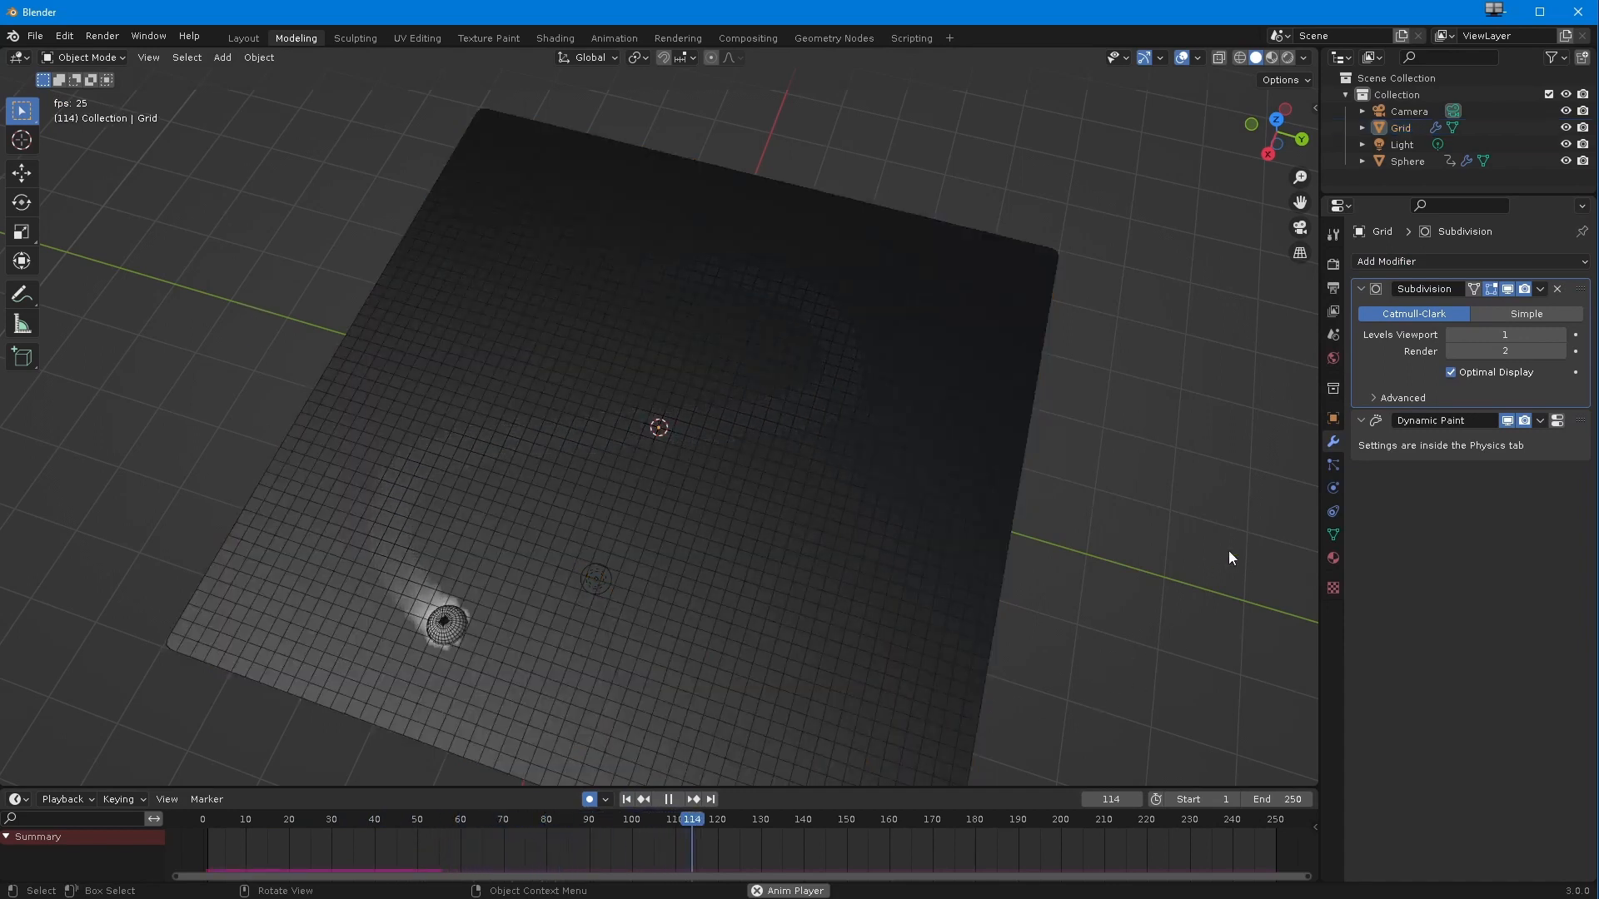
# - Disable the Subdivision modifier's Optimal Display, raise its viewport level to 2 and stop playback
pyautogui.click(1450, 373)
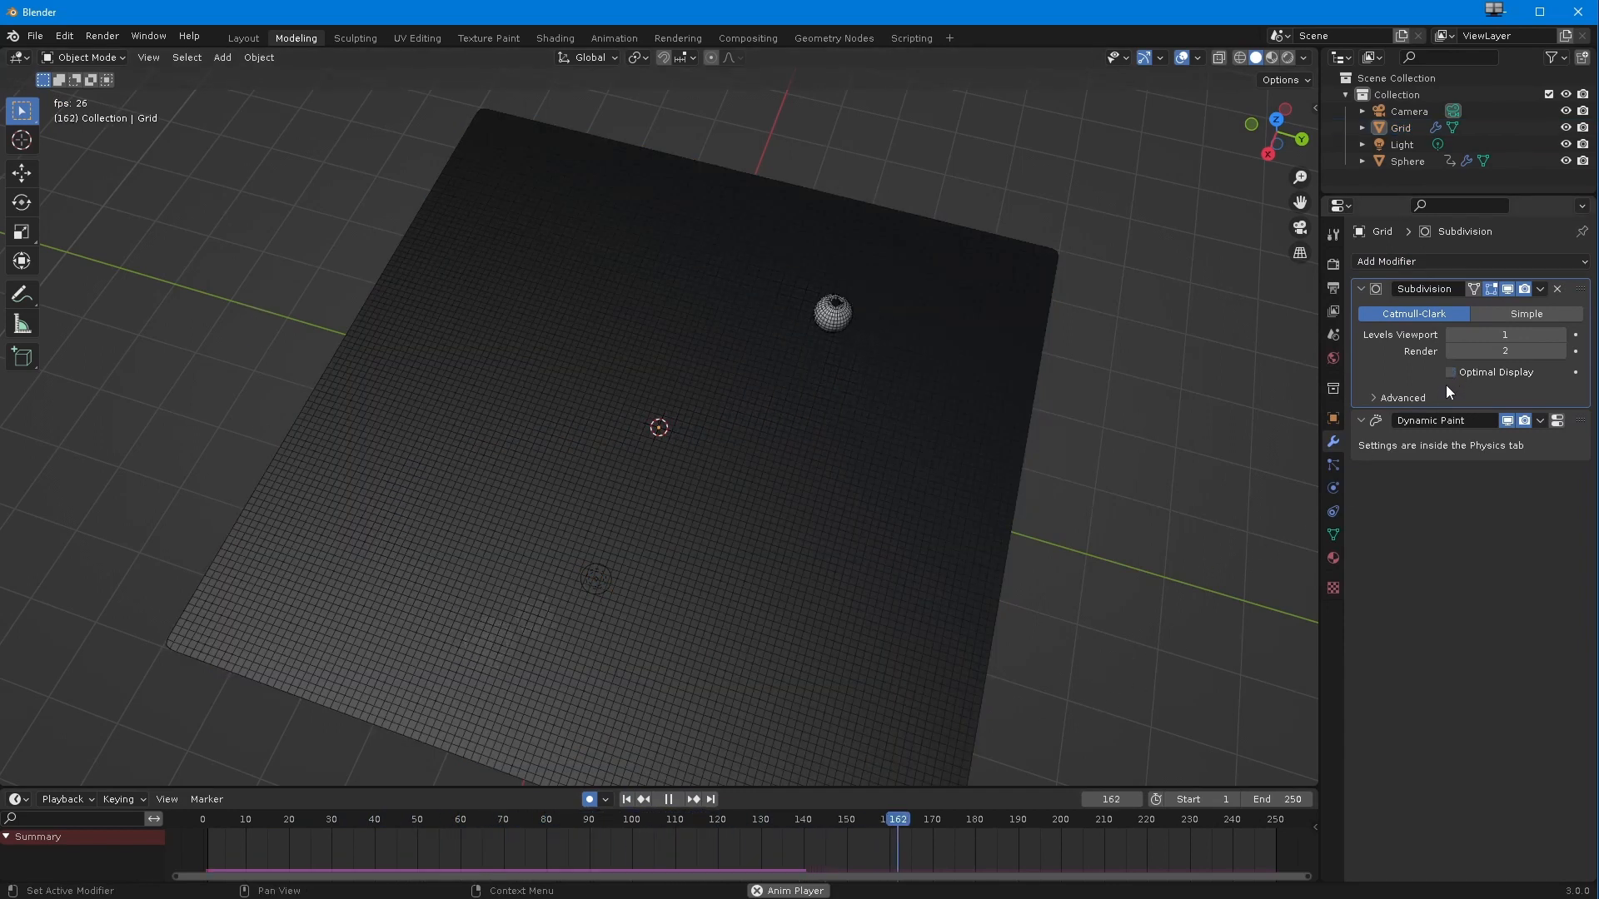
pyautogui.click(1560, 335)
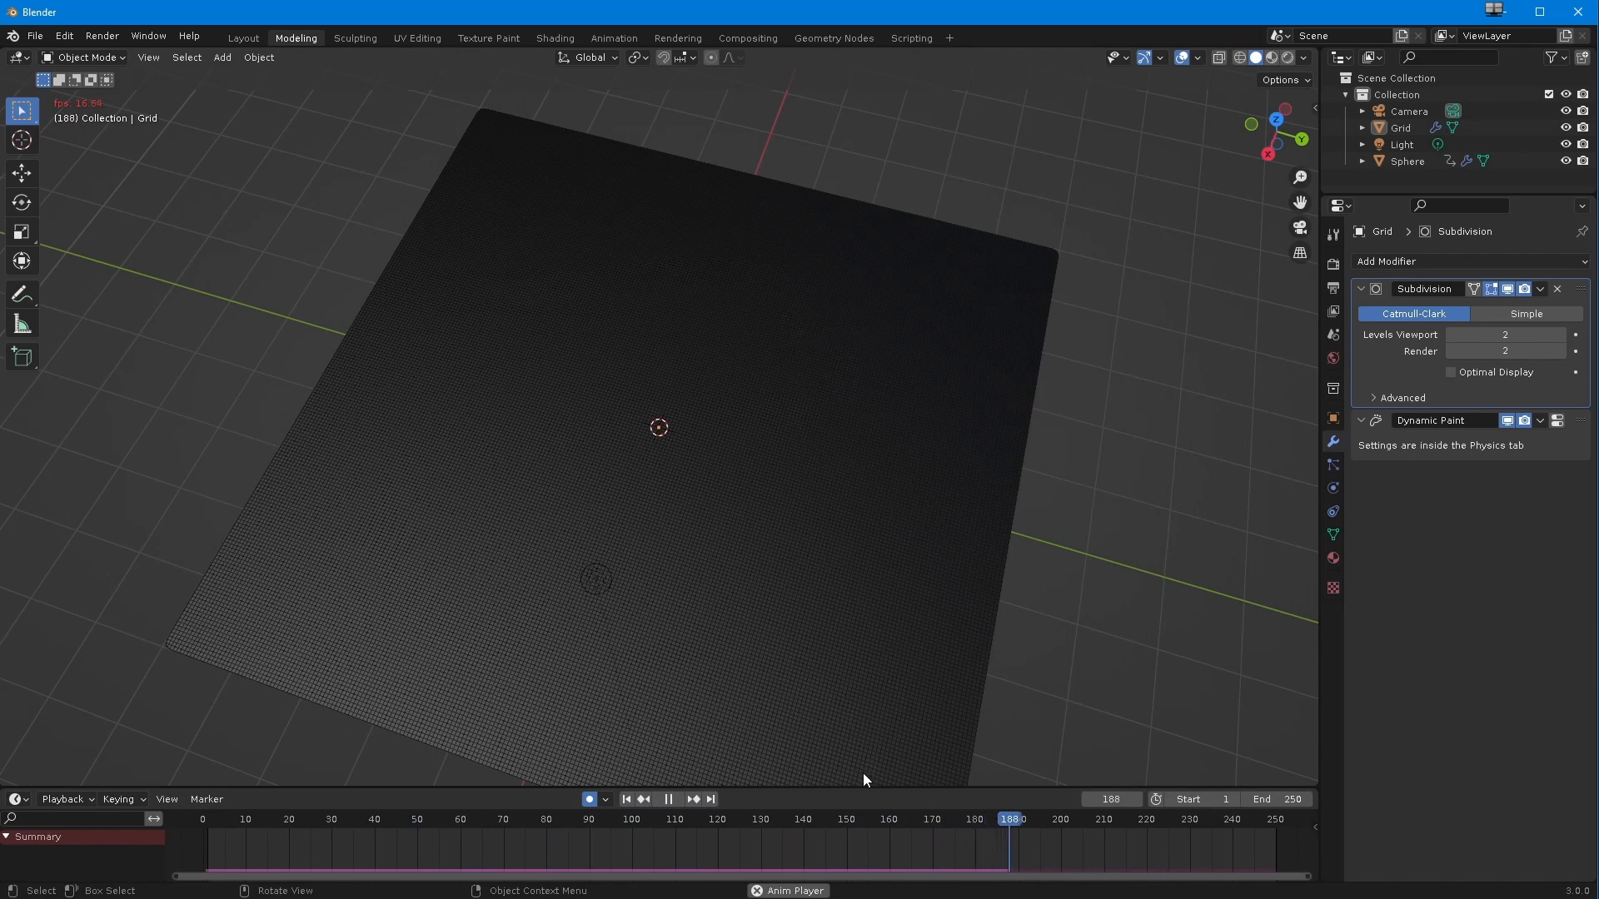
pyautogui.click(667, 798)
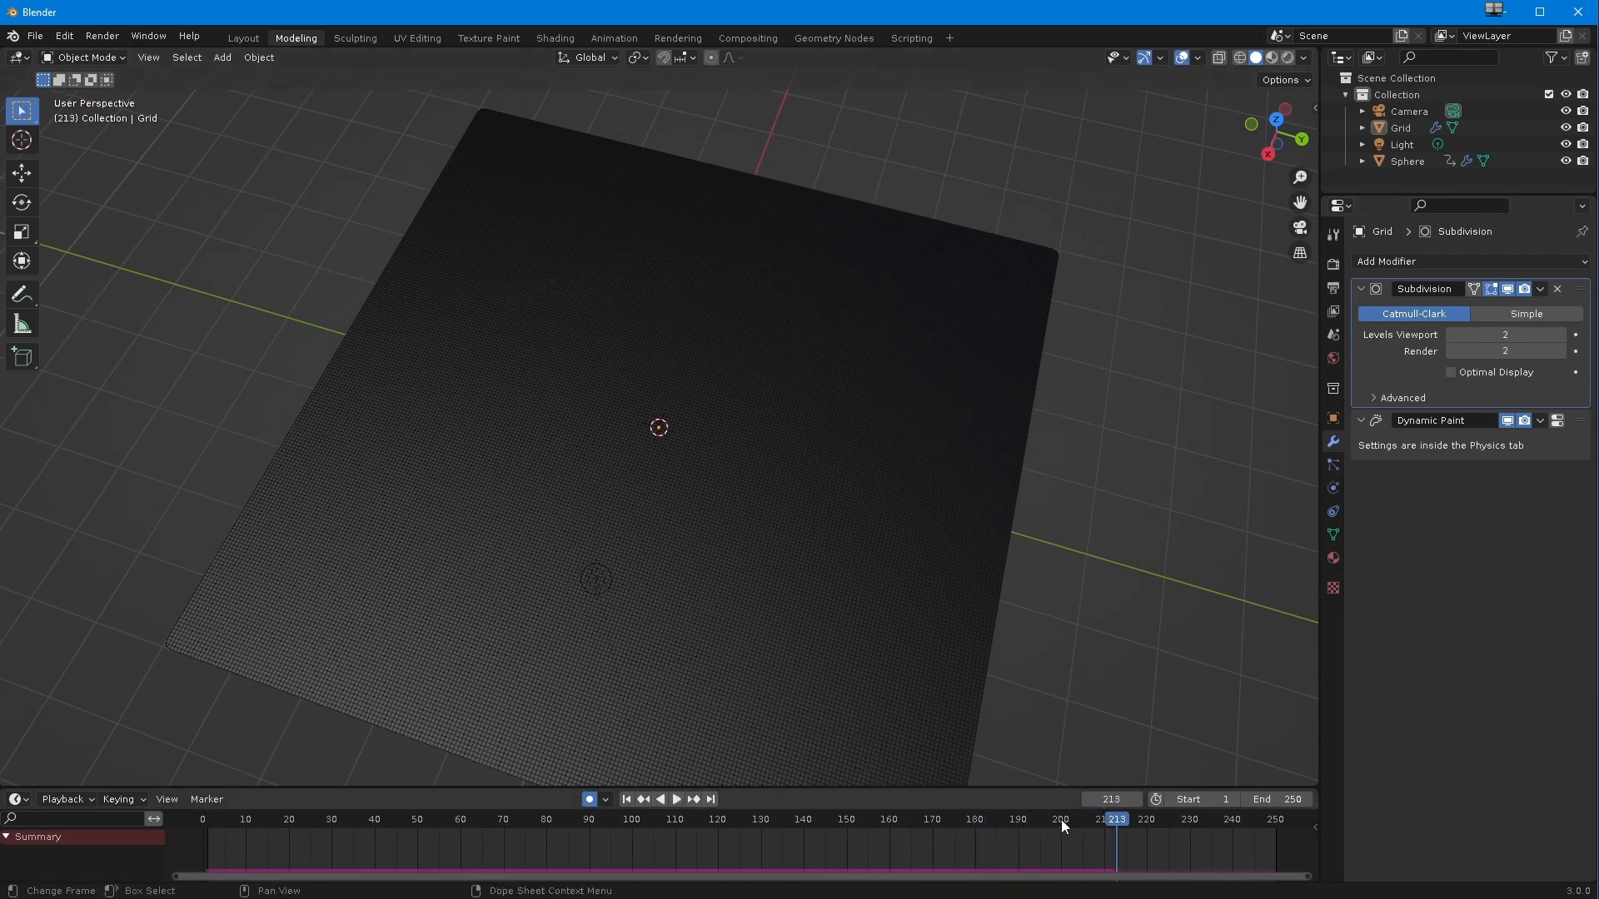
# - Set the animation's end frame to 200 and scrub back to frame 12
pyautogui.write('200')
pyautogui.press('Return')
pyautogui.moveTo(752, 818); pyautogui.dragTo(254, 817)
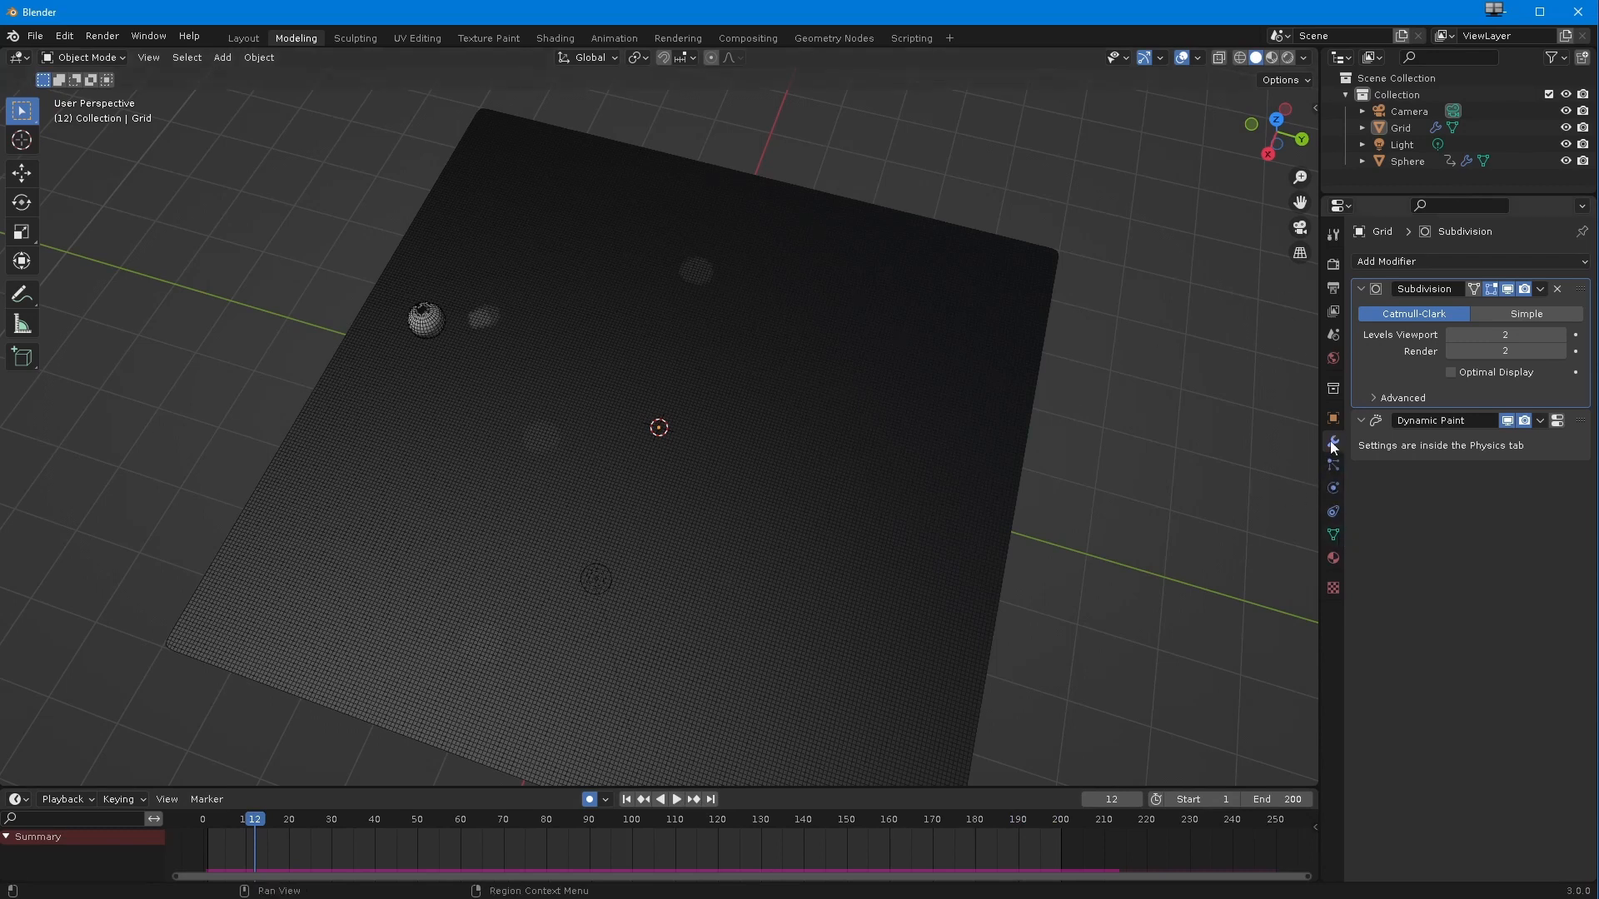
# - Set the Dry Time of the grid's canvas surface to 500 and return the animation to the first frame
pyautogui.click(1000, 321)
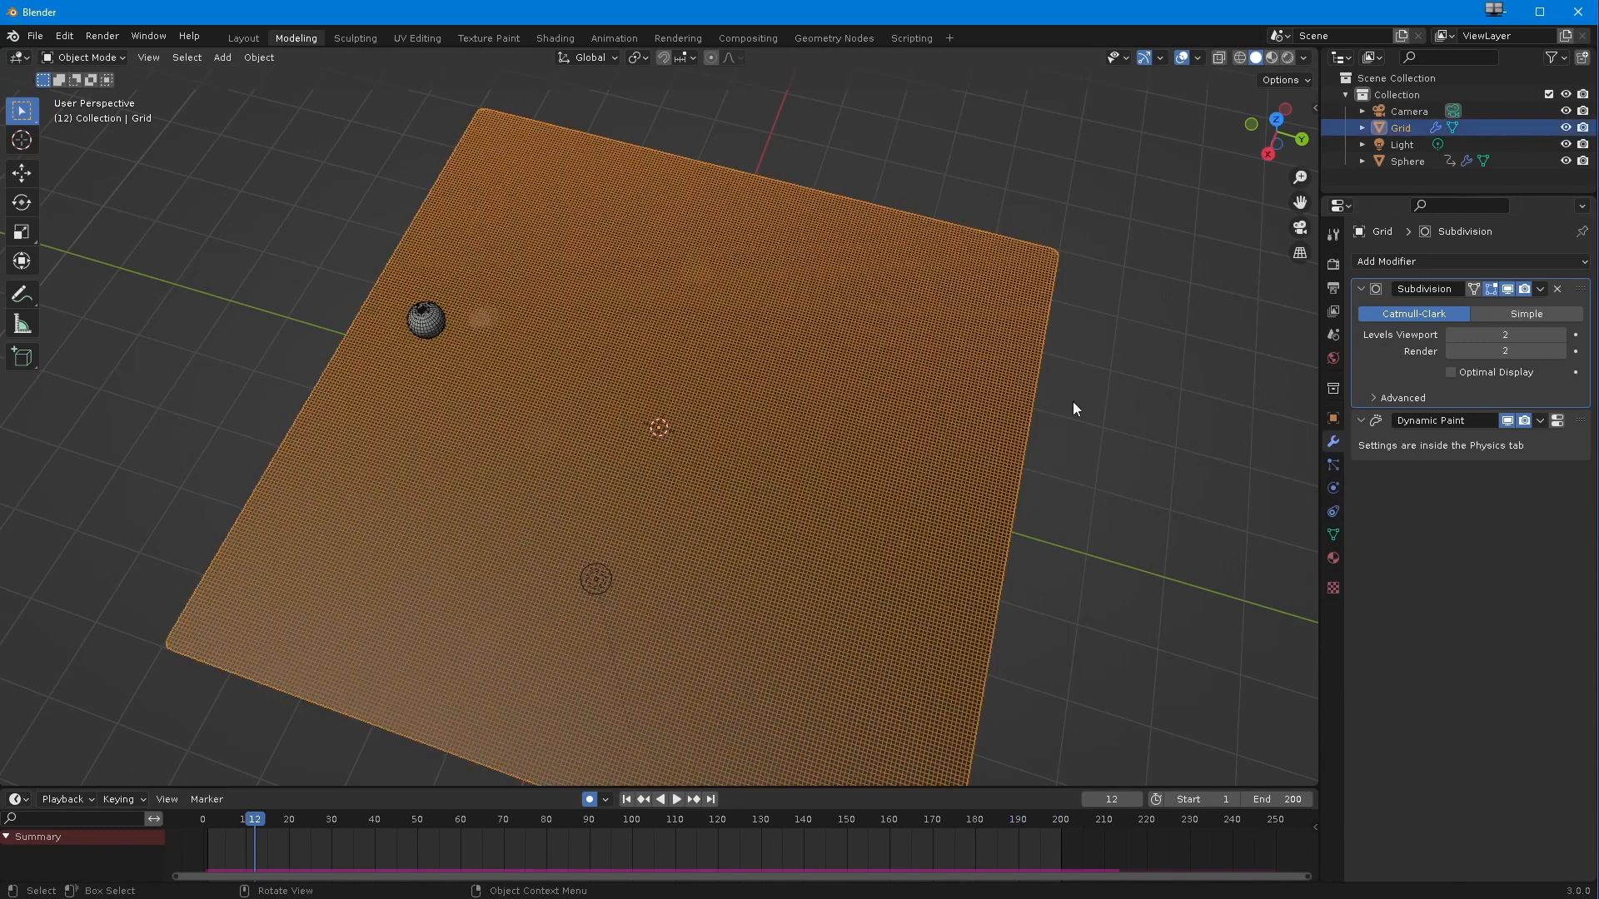
pyautogui.click(72, 60)
pyautogui.click(73, 76)
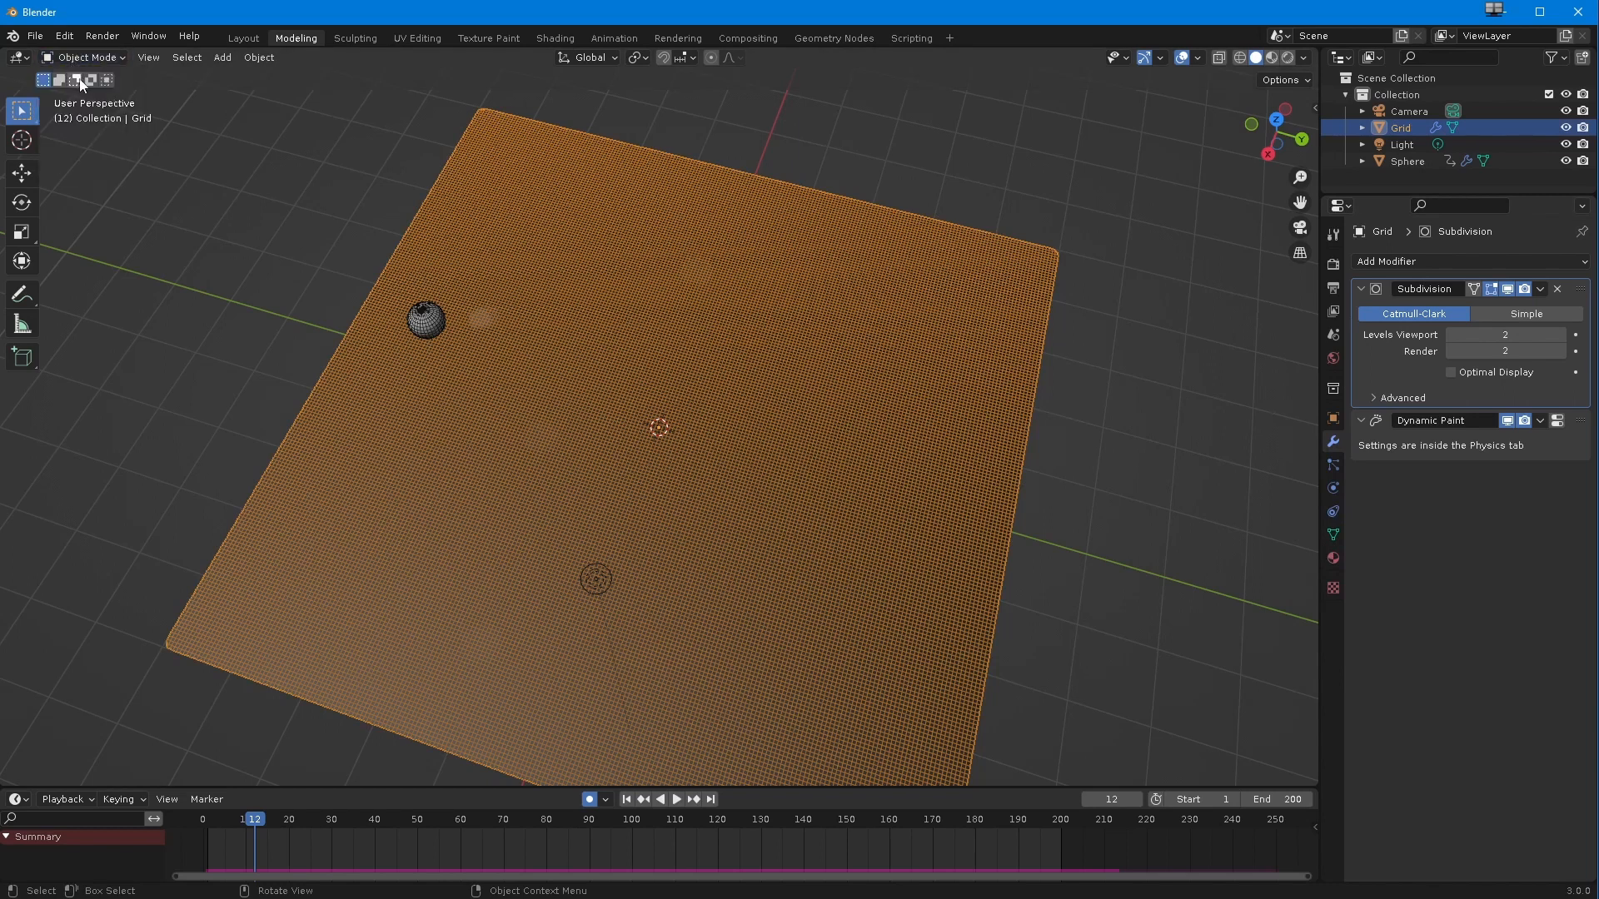
pyautogui.click(1332, 492)
pyautogui.scroll(-5, 1373, 661)
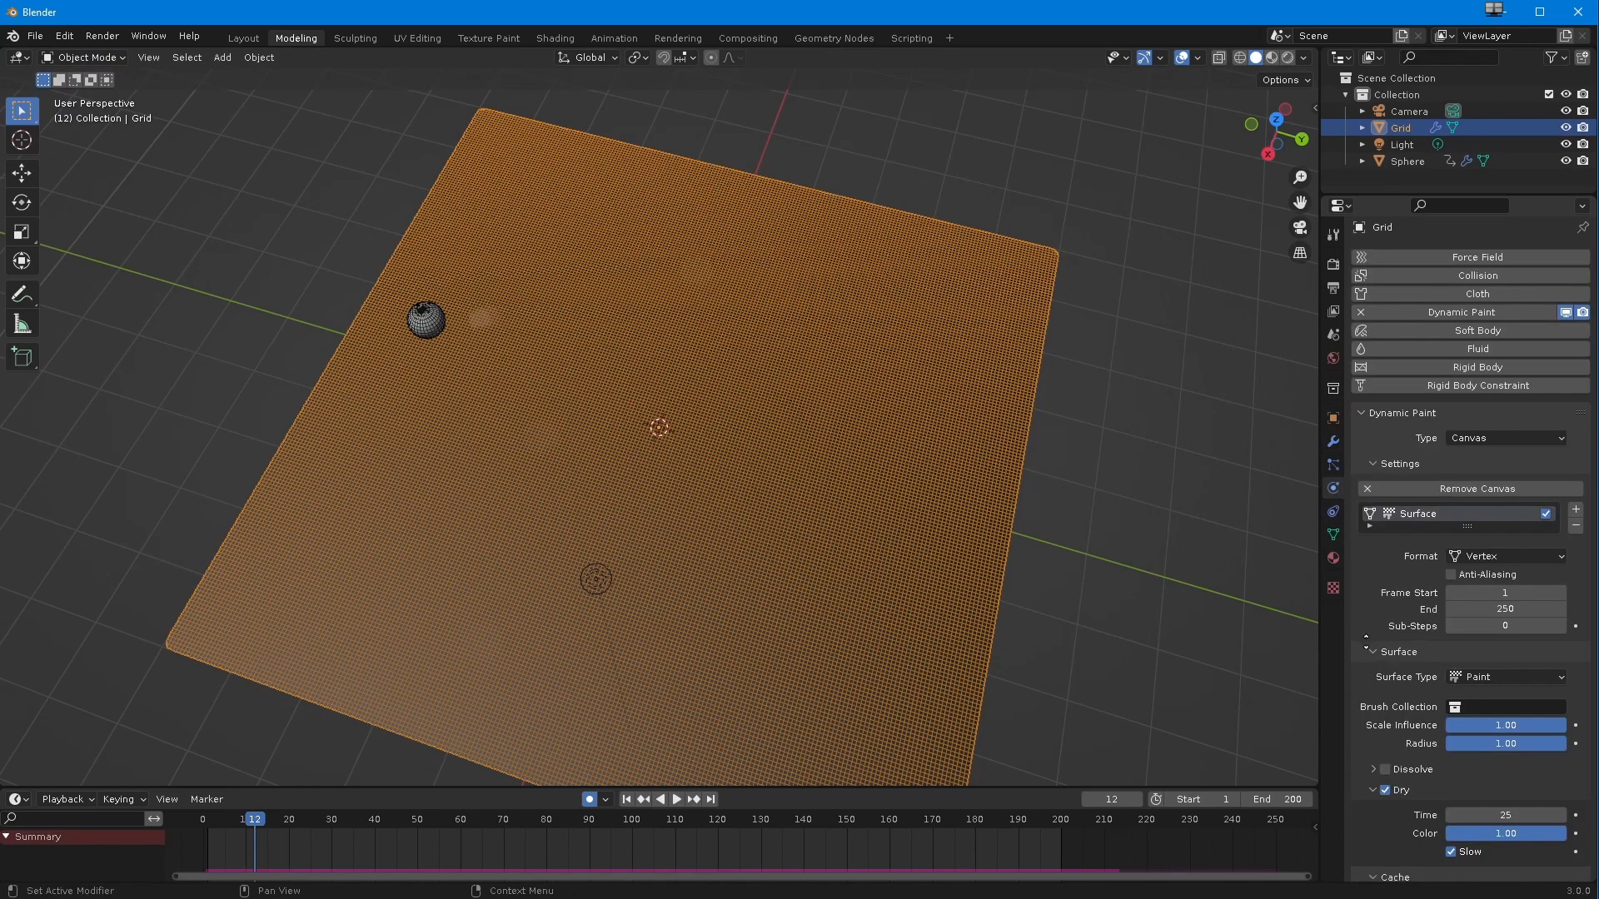
pyautogui.click(1478, 648)
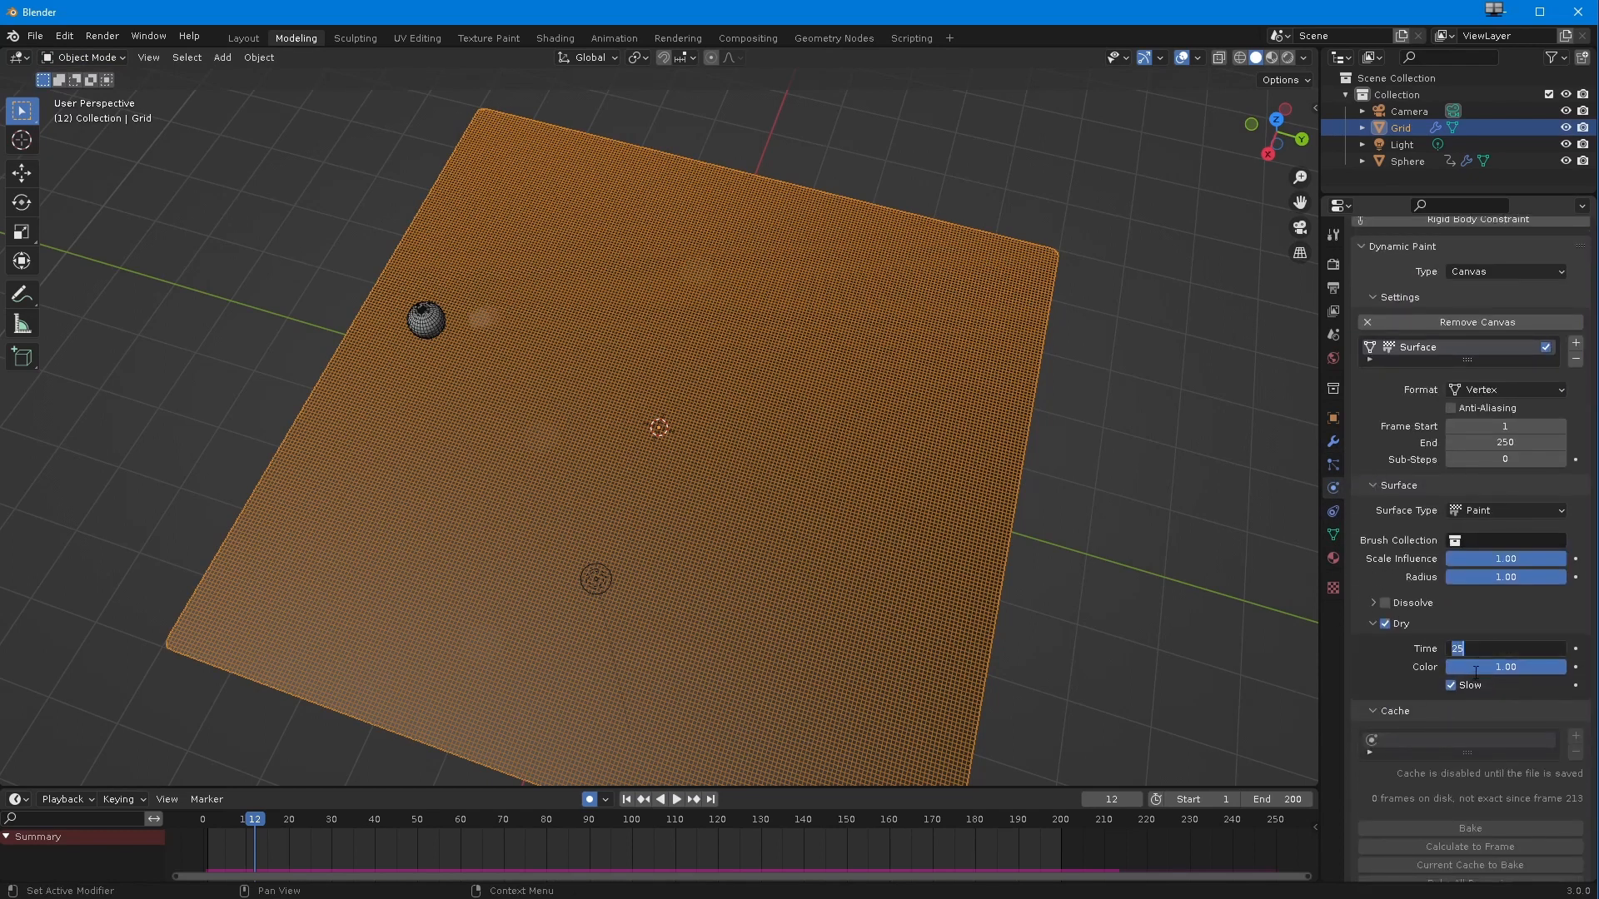
pyautogui.write('500')
pyautogui.press('Return')
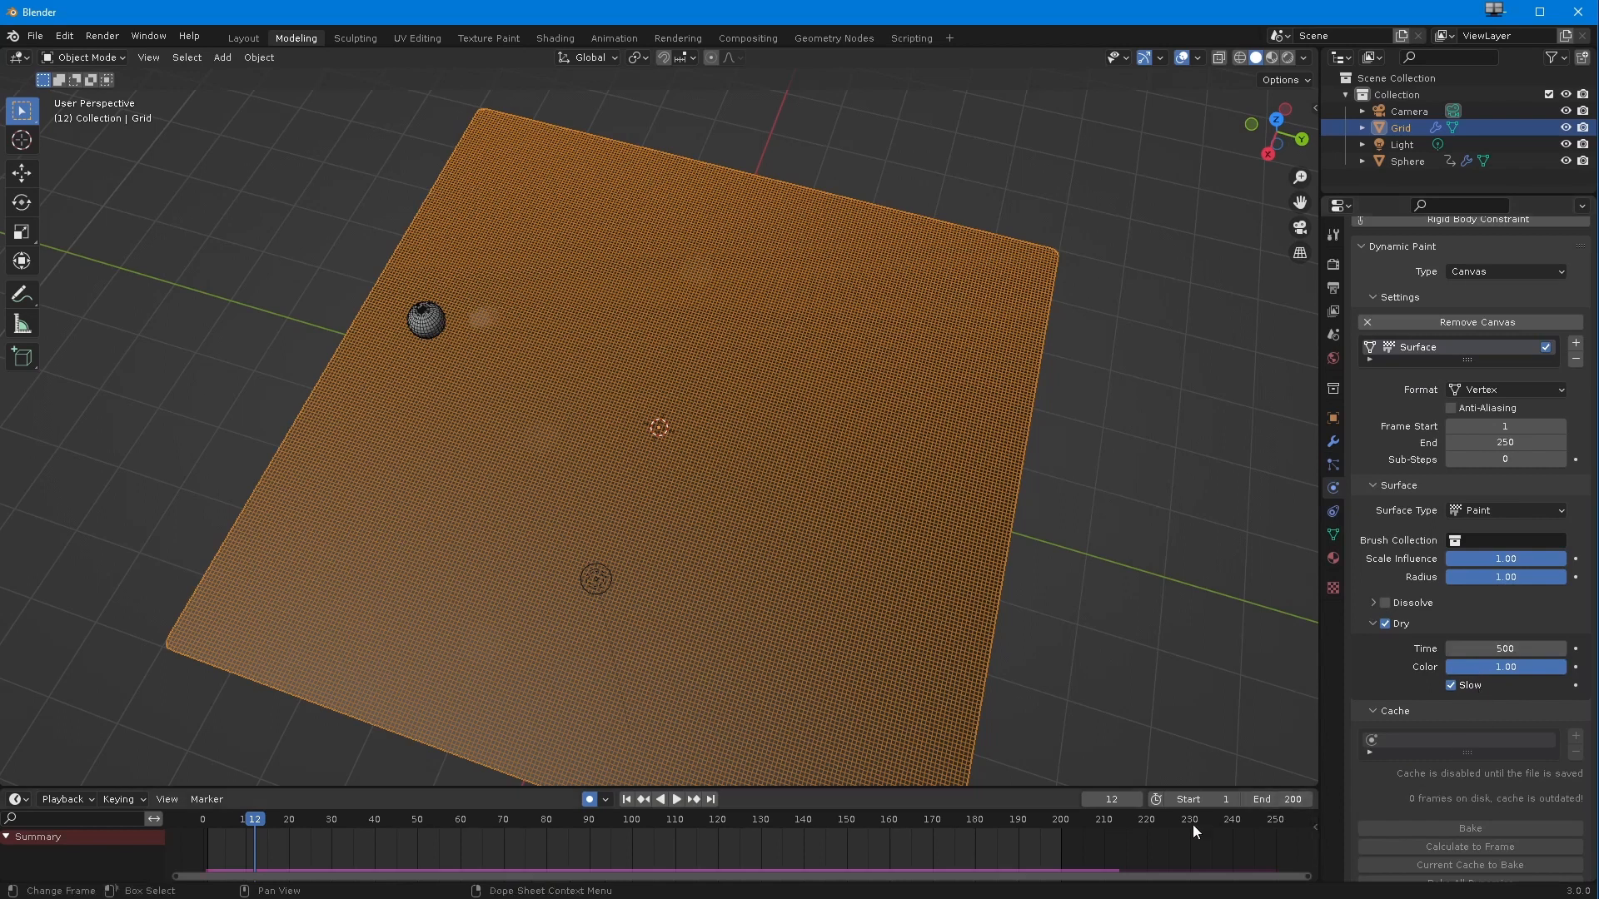
pyautogui.click(624, 800)
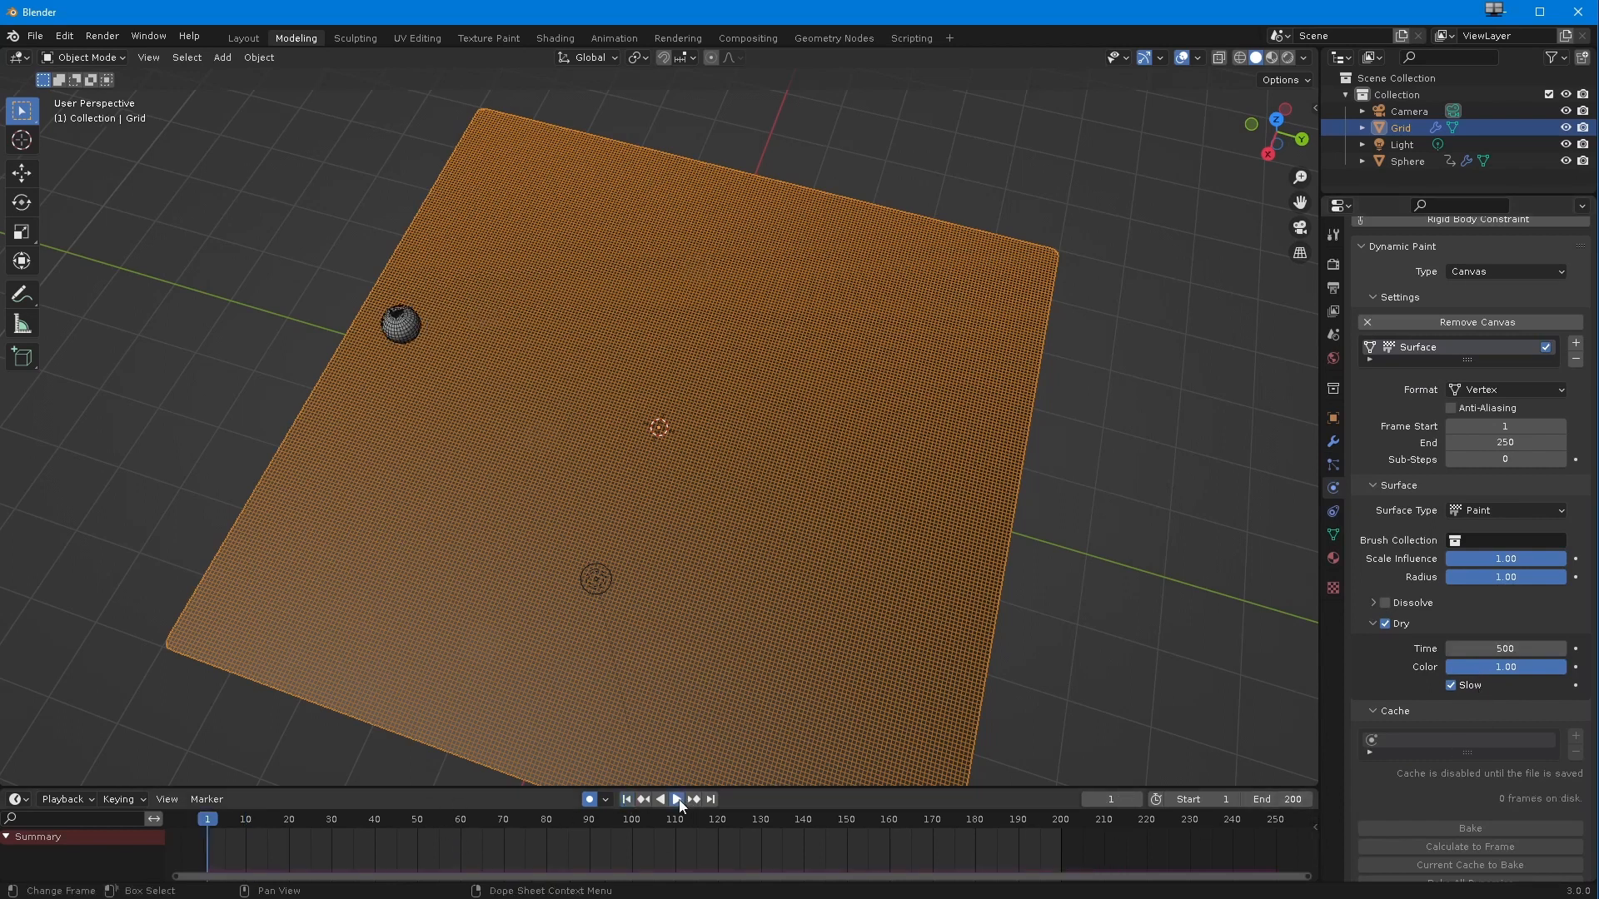
# - Play the animation with the grid deselected to watch the paint trail with the slower drying
pyautogui.click(682, 801)
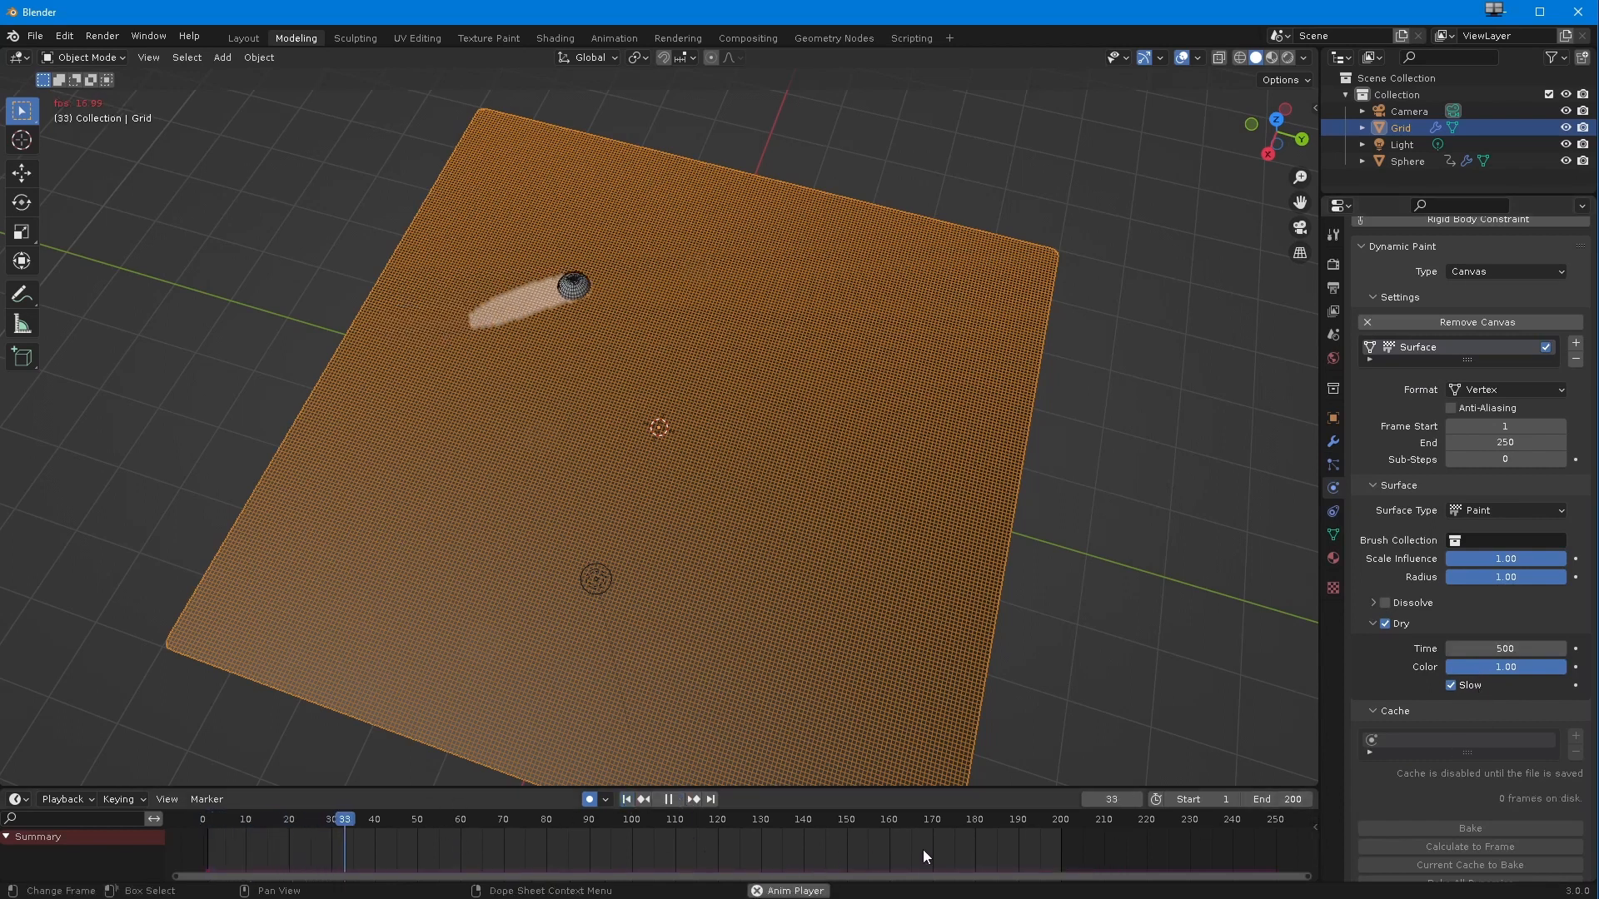
pyautogui.click(230, 343)
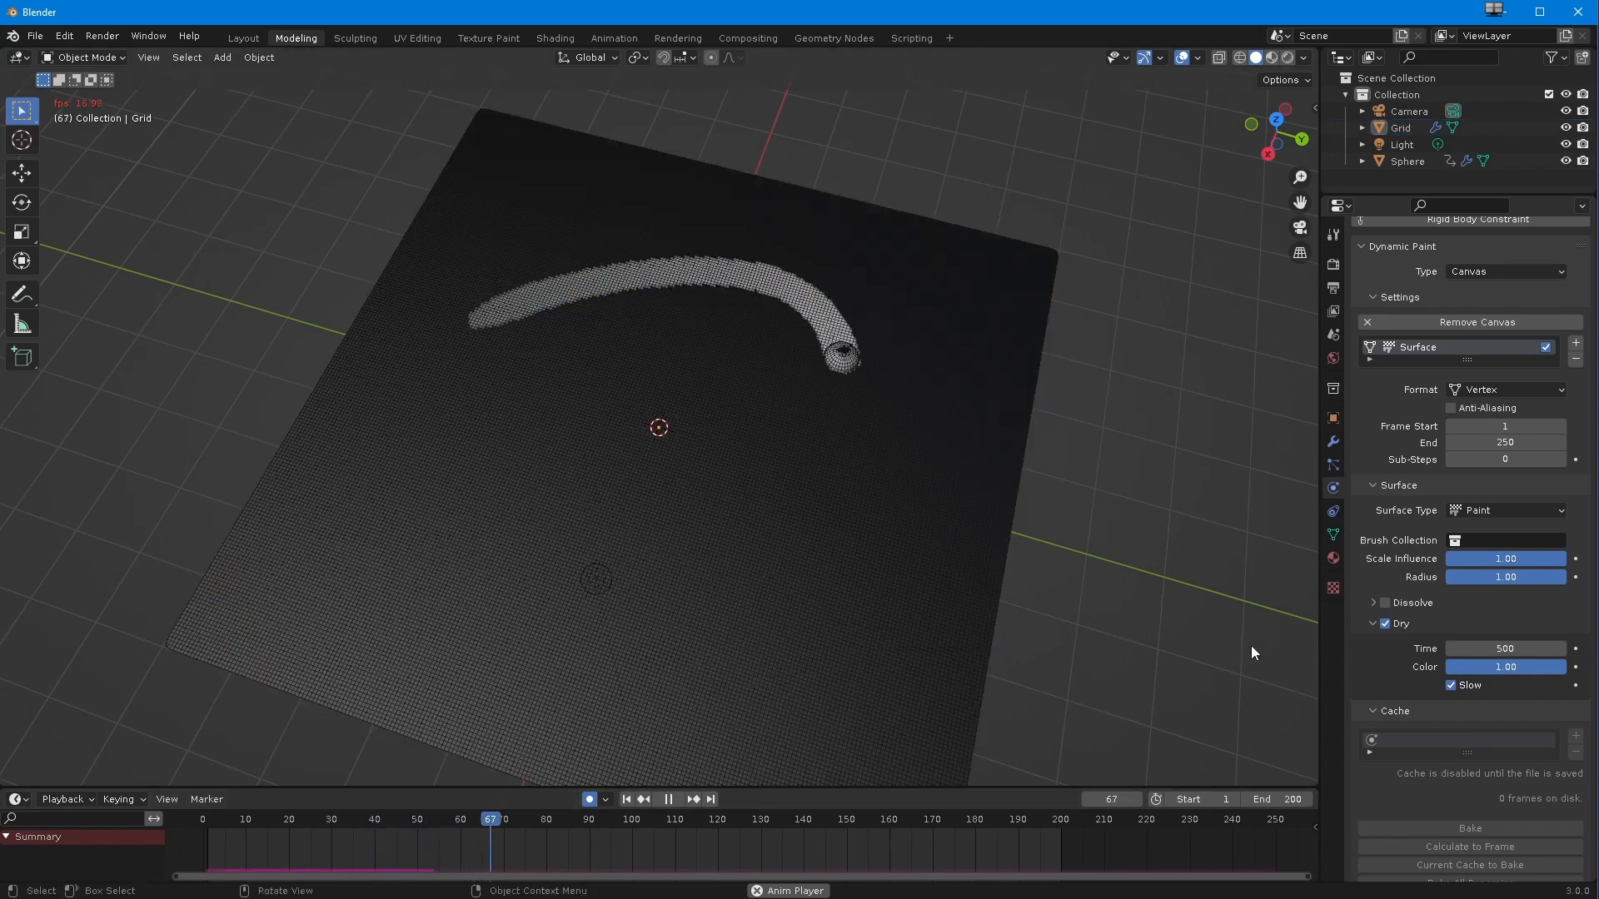
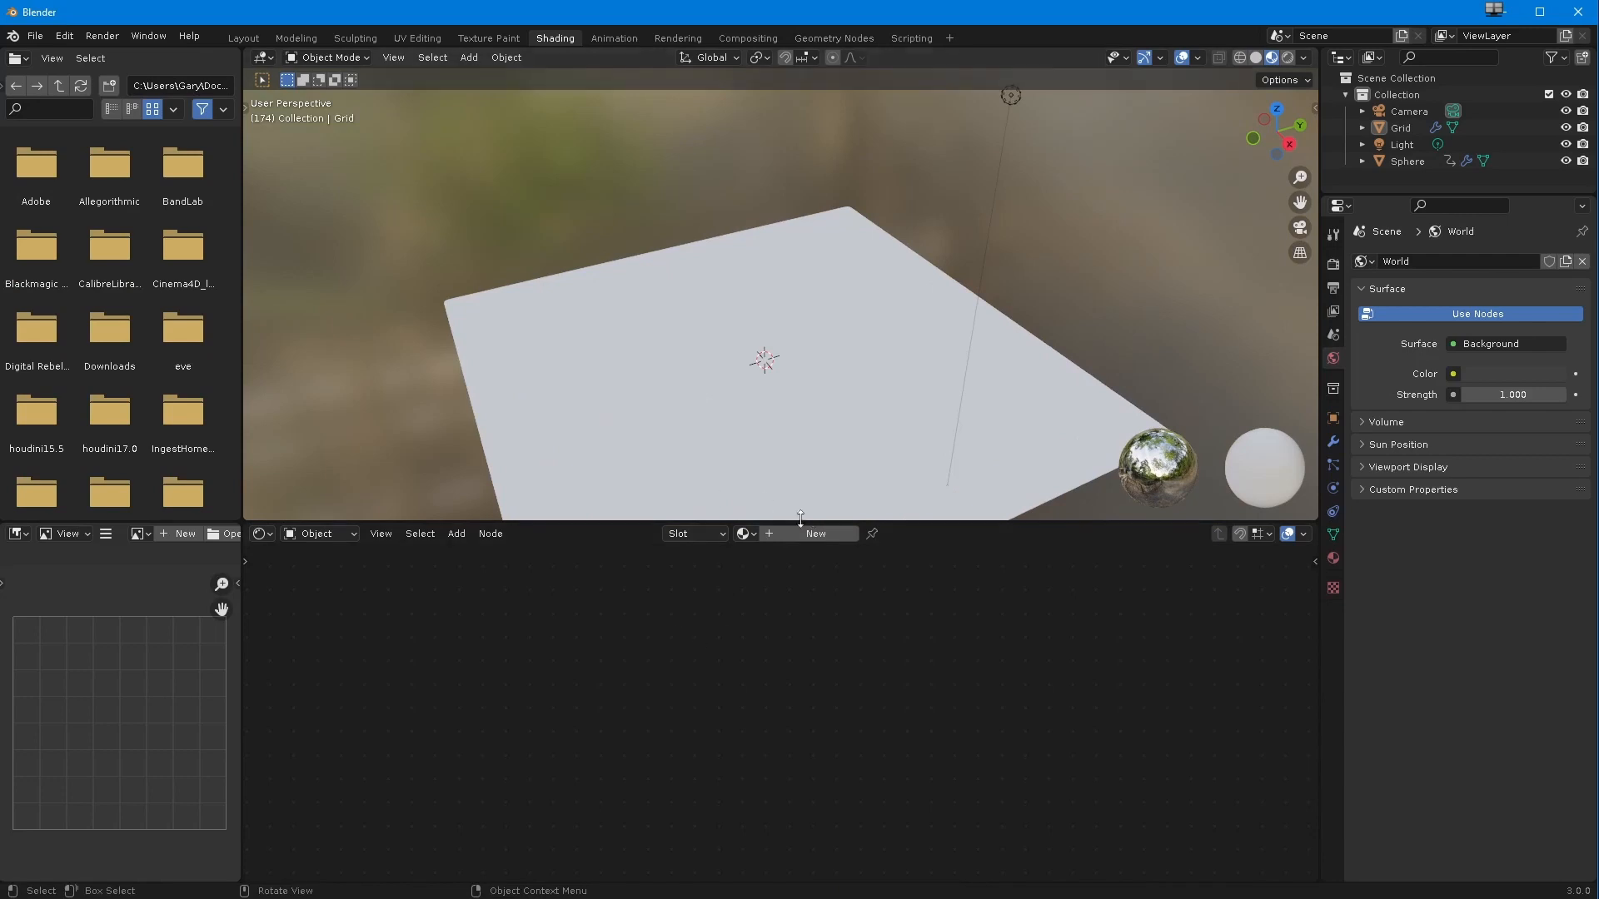
# - Create a new material on the grid and feed its Base Color from a Vertex Color node set to dp_paintmap
pyautogui.click(774, 509)
pyautogui.click(793, 533)
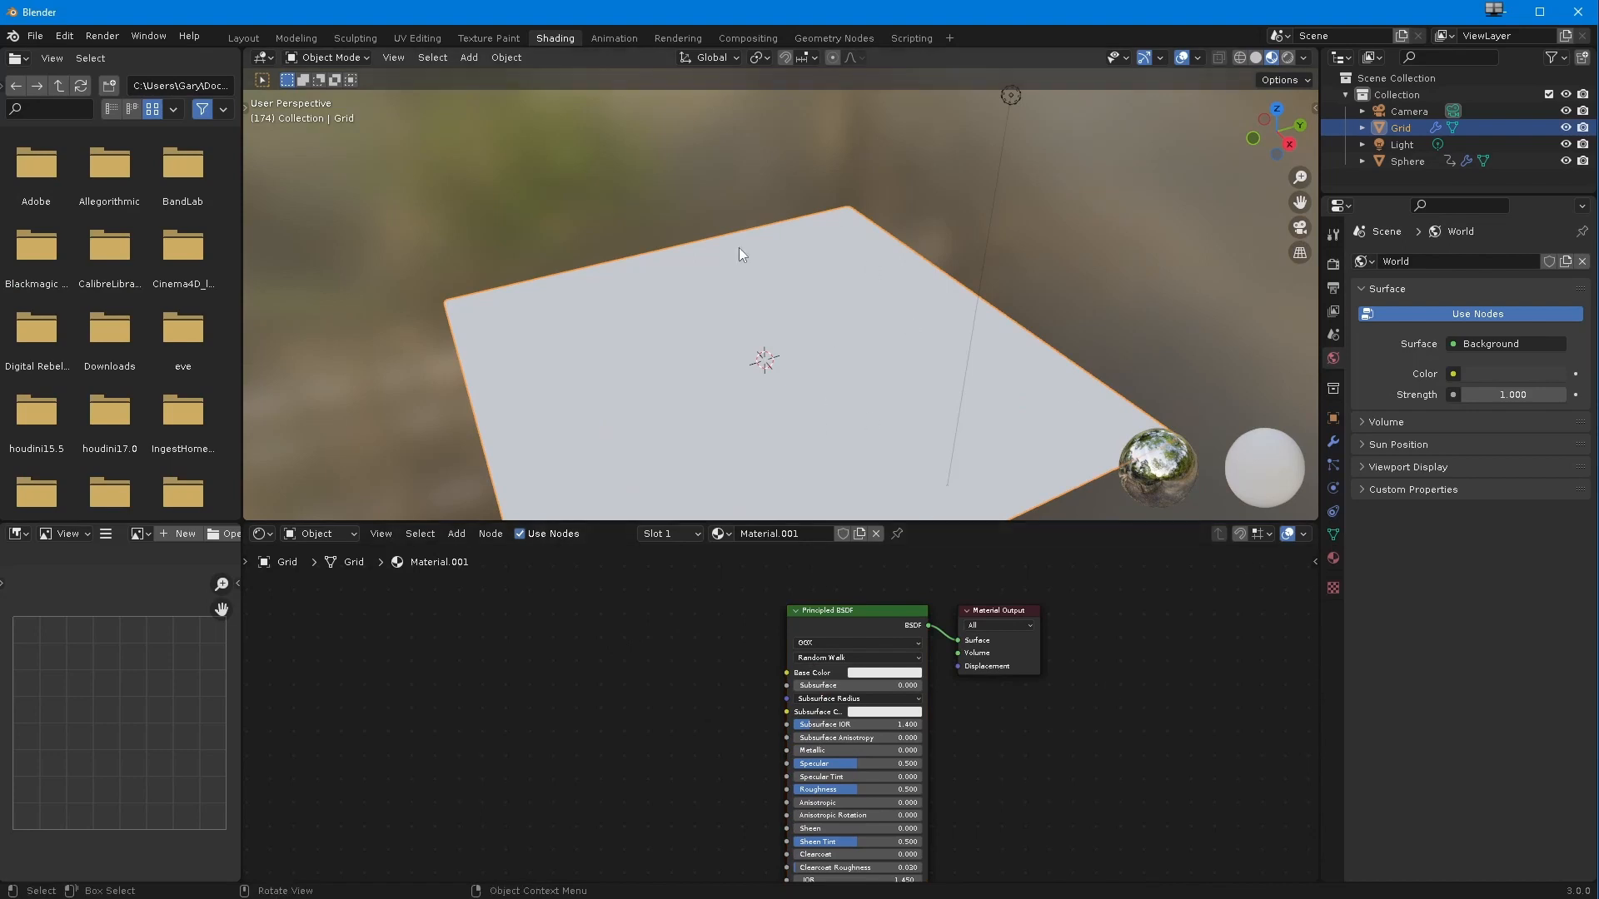
pyautogui.click(457, 535)
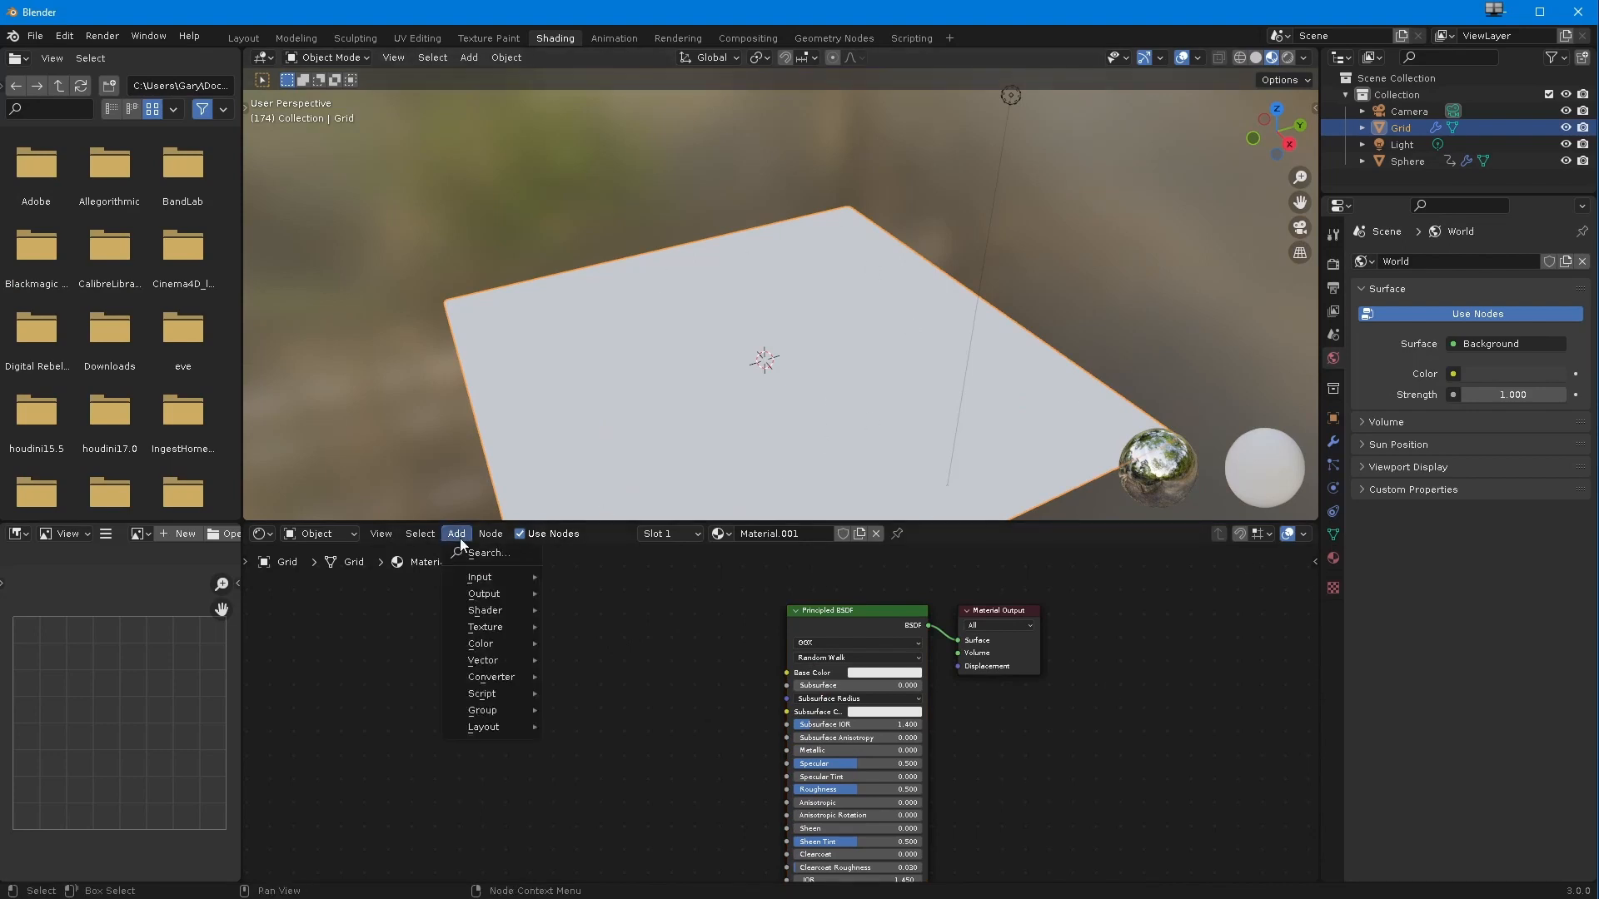
pyautogui.moveTo(479, 577)
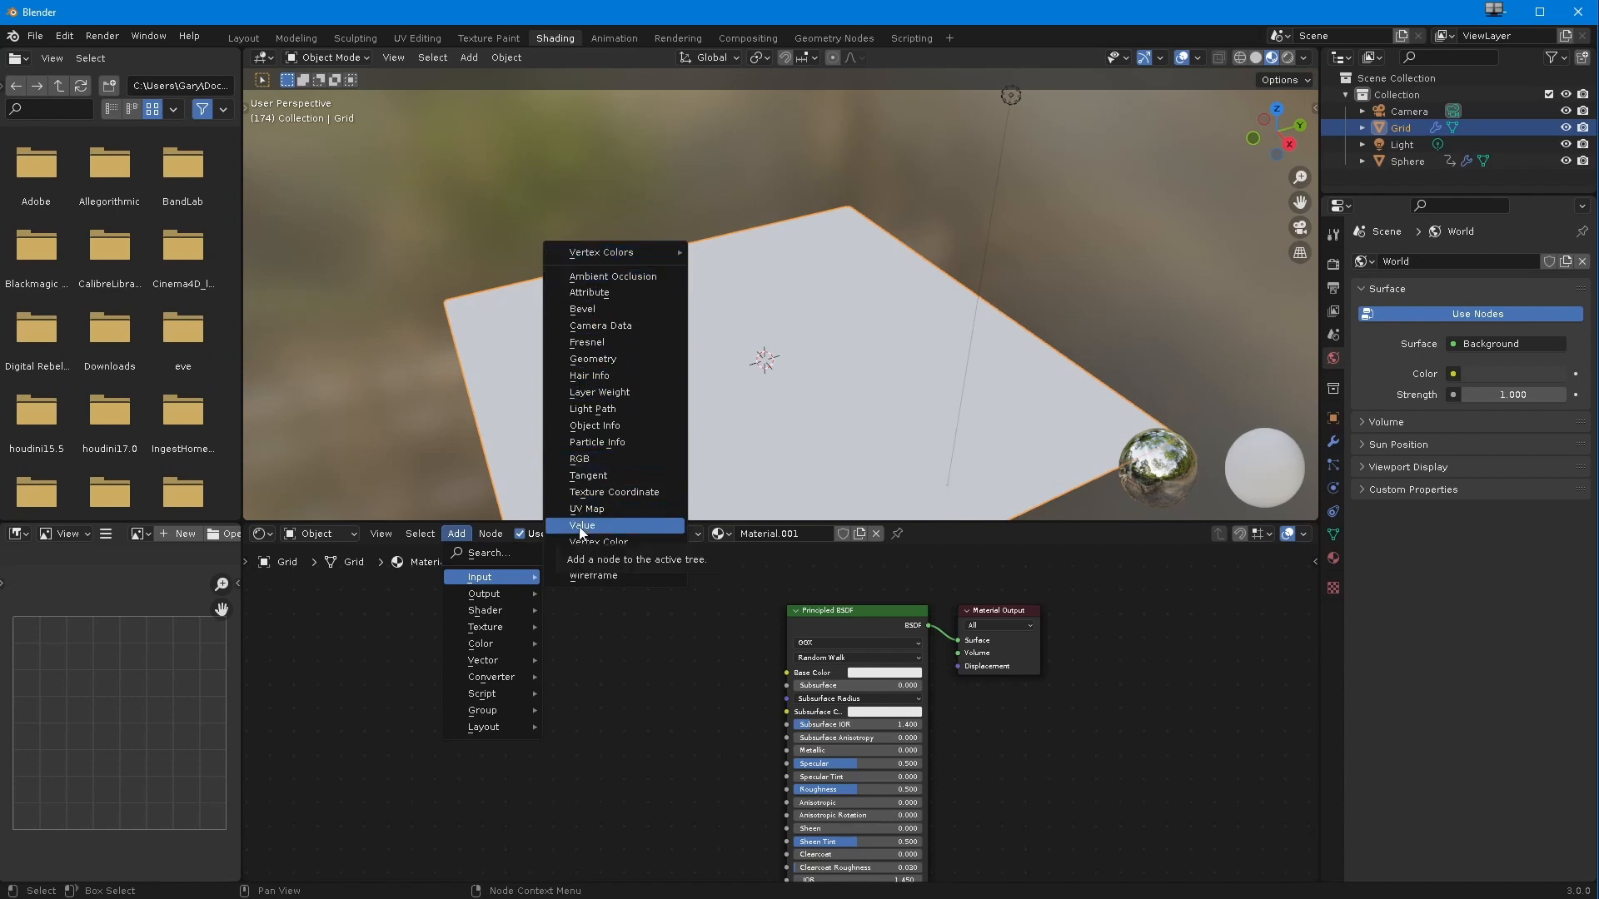
pyautogui.click(587, 543)
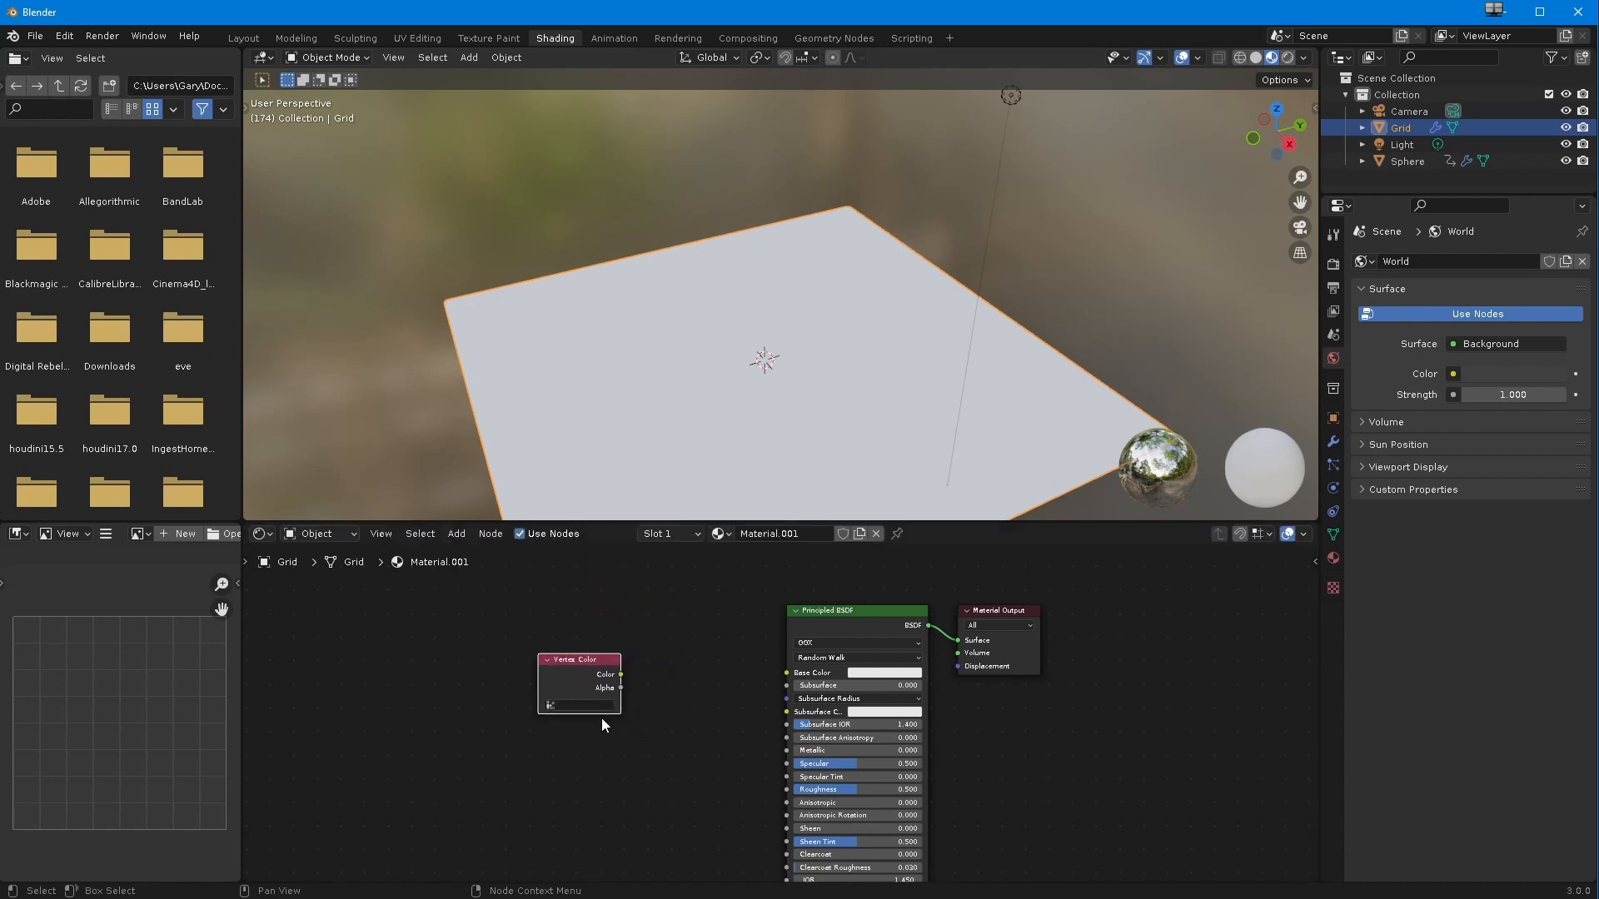
pyautogui.moveTo(619, 676); pyautogui.dragTo(787, 672)
pyautogui.click(556, 706)
pyautogui.click(570, 725)
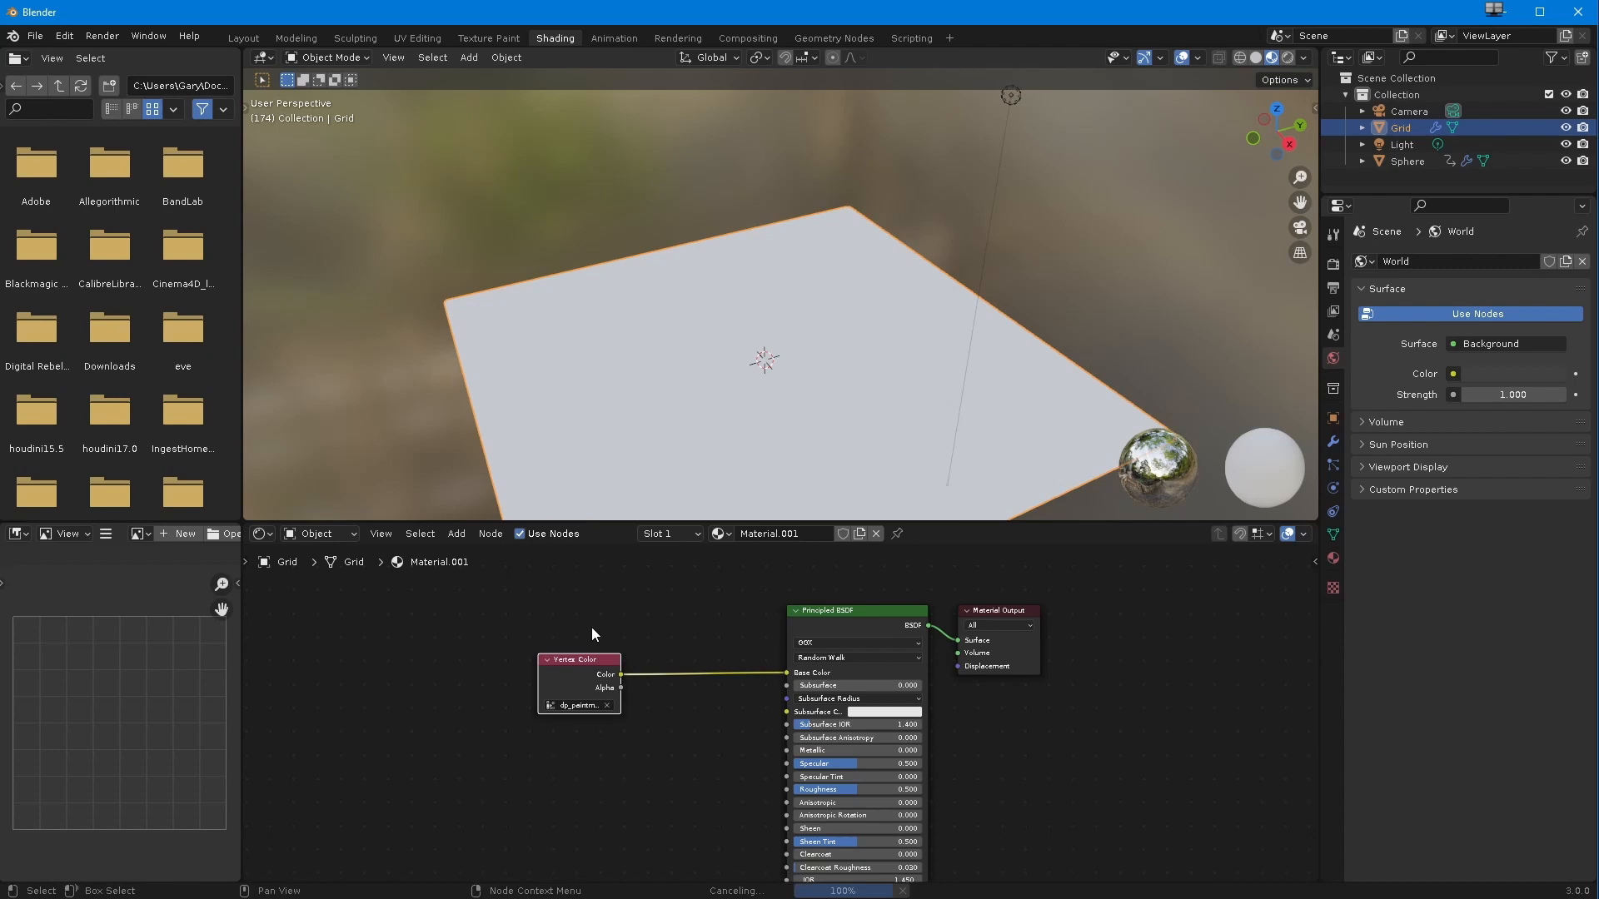
pyautogui.moveTo(573, 661); pyautogui.dragTo(527, 651)
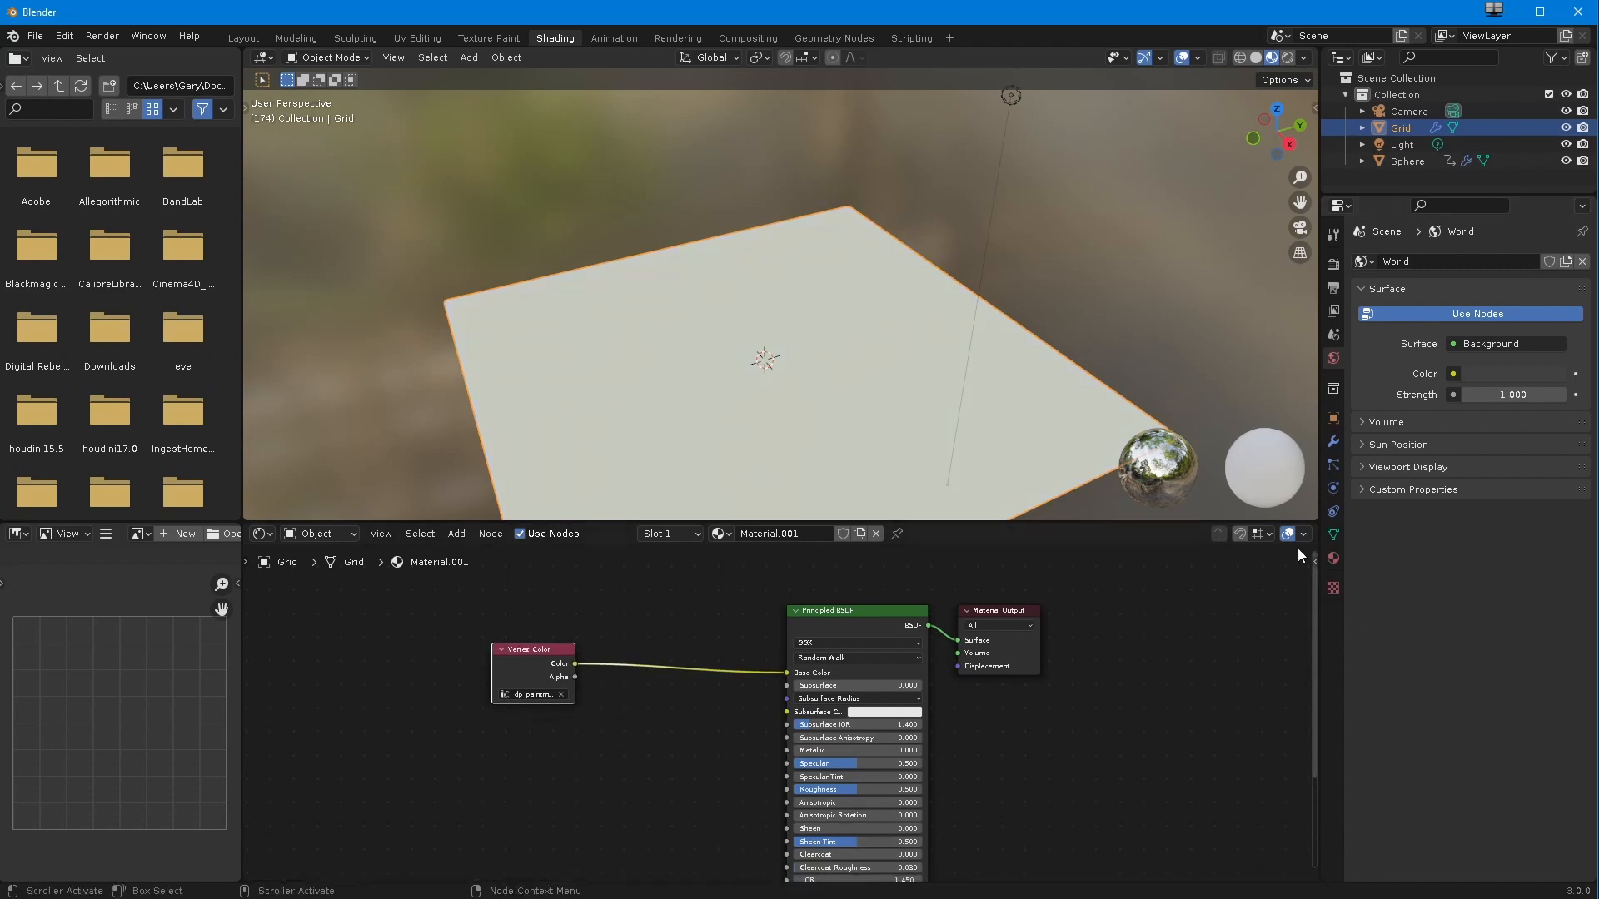
# - Split the shader editor area horizontally and turn its upper part into a Timeline
pyautogui.moveTo(1314, 522); pyautogui.dragTo(450, 594)
pyautogui.click(263, 534)
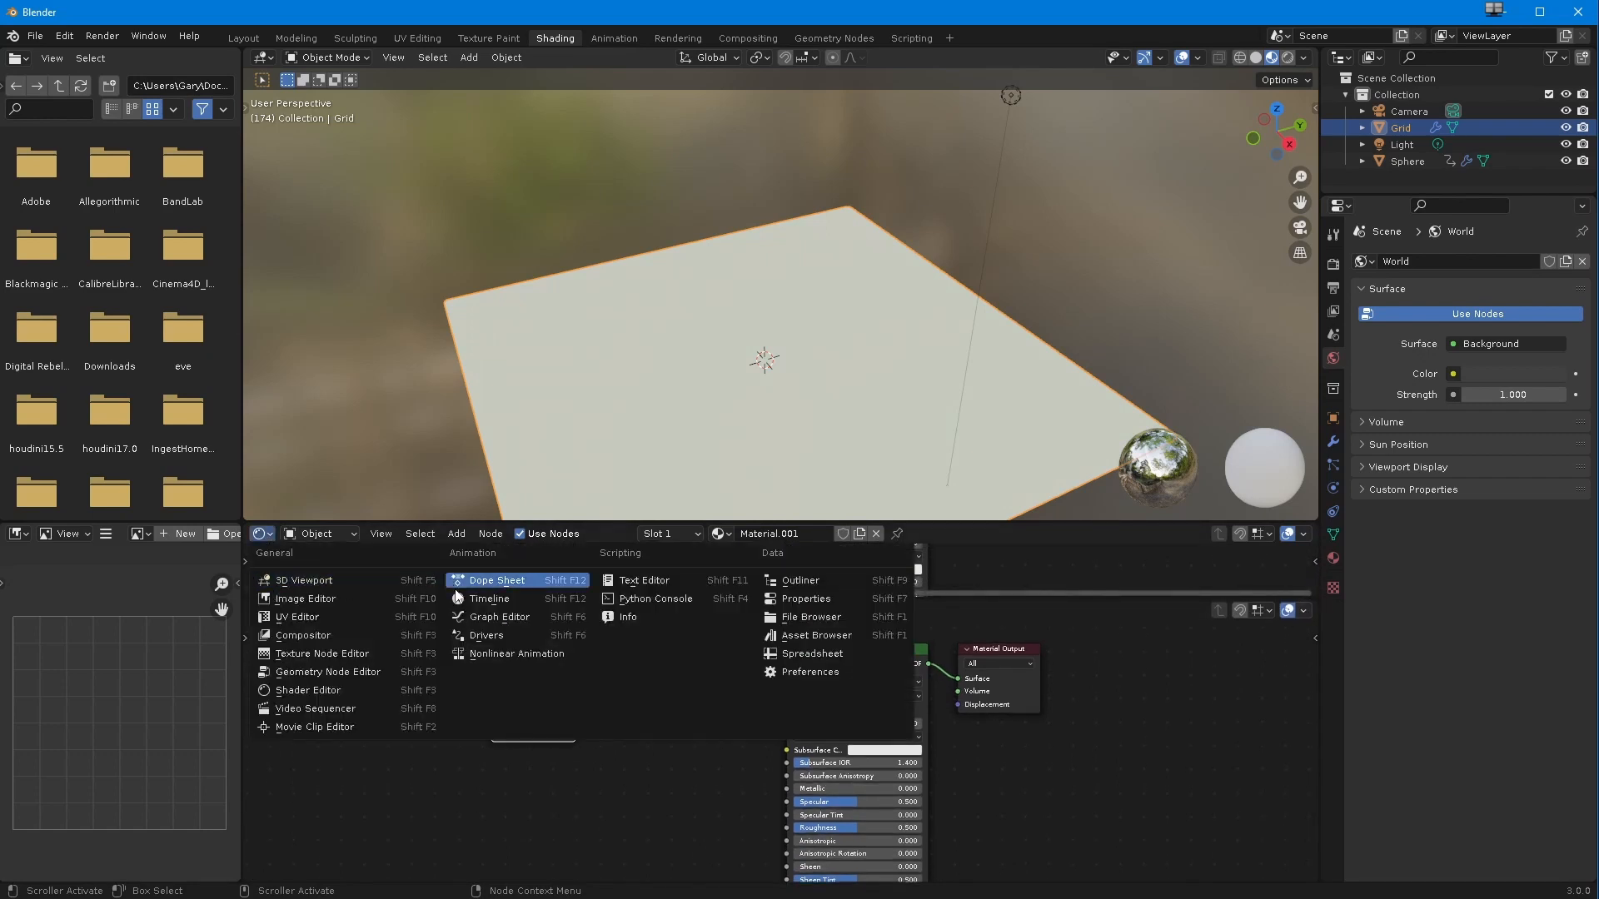
pyautogui.click(481, 598)
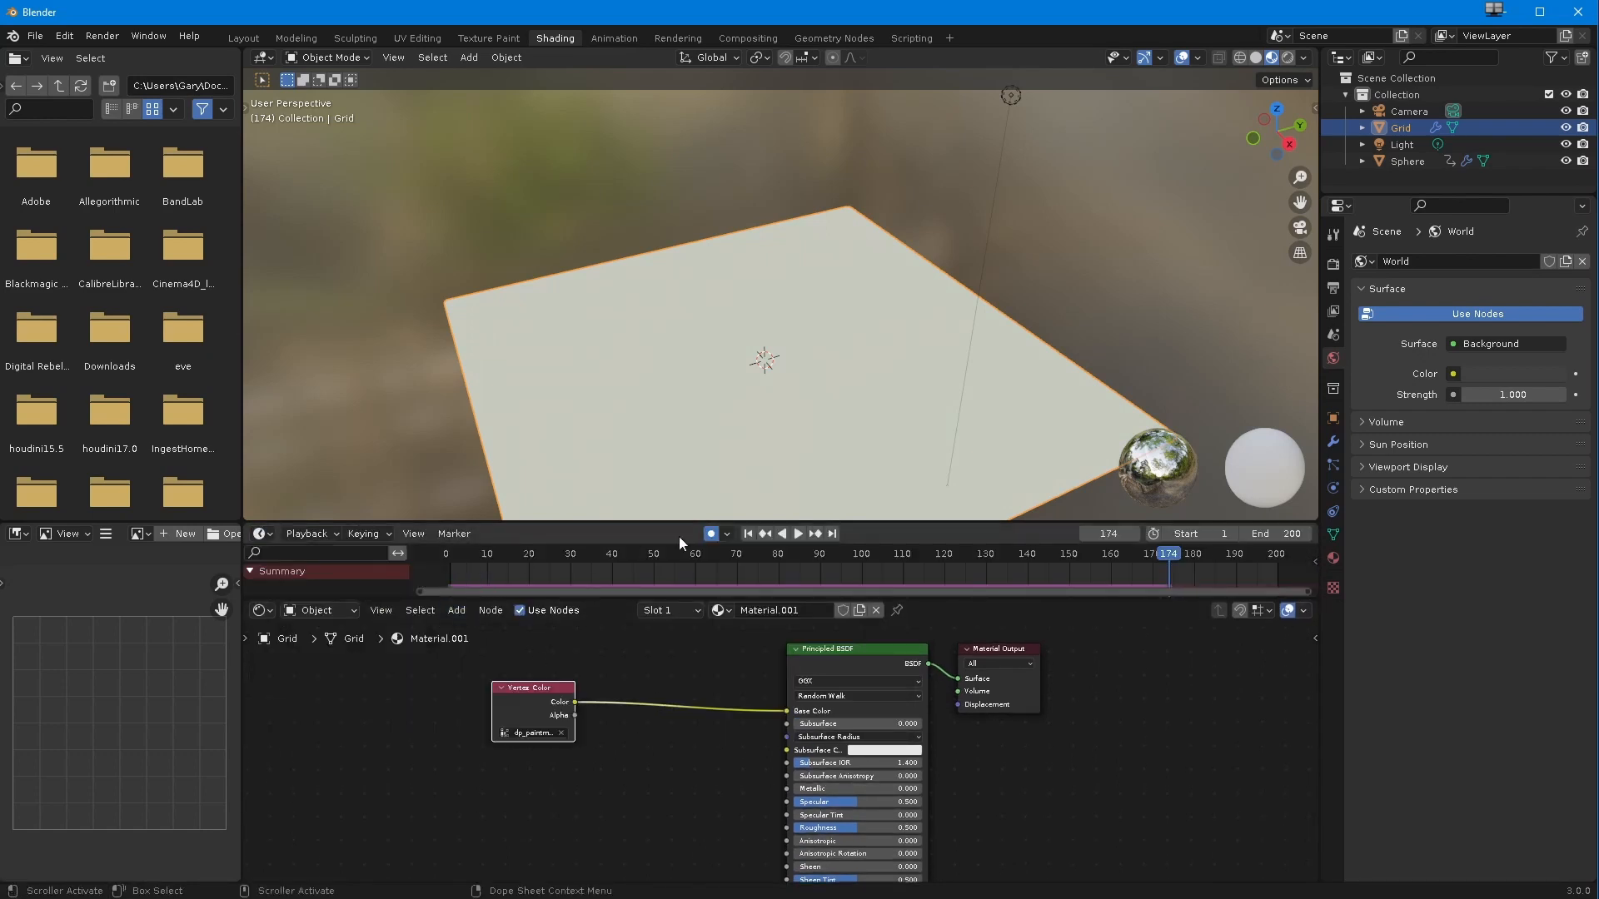
# - Play the animation from the first frame, stop it at frame 107 and view the coloured paint trail from a lower angle
pyautogui.click(747, 534)
pyautogui.click(797, 534)
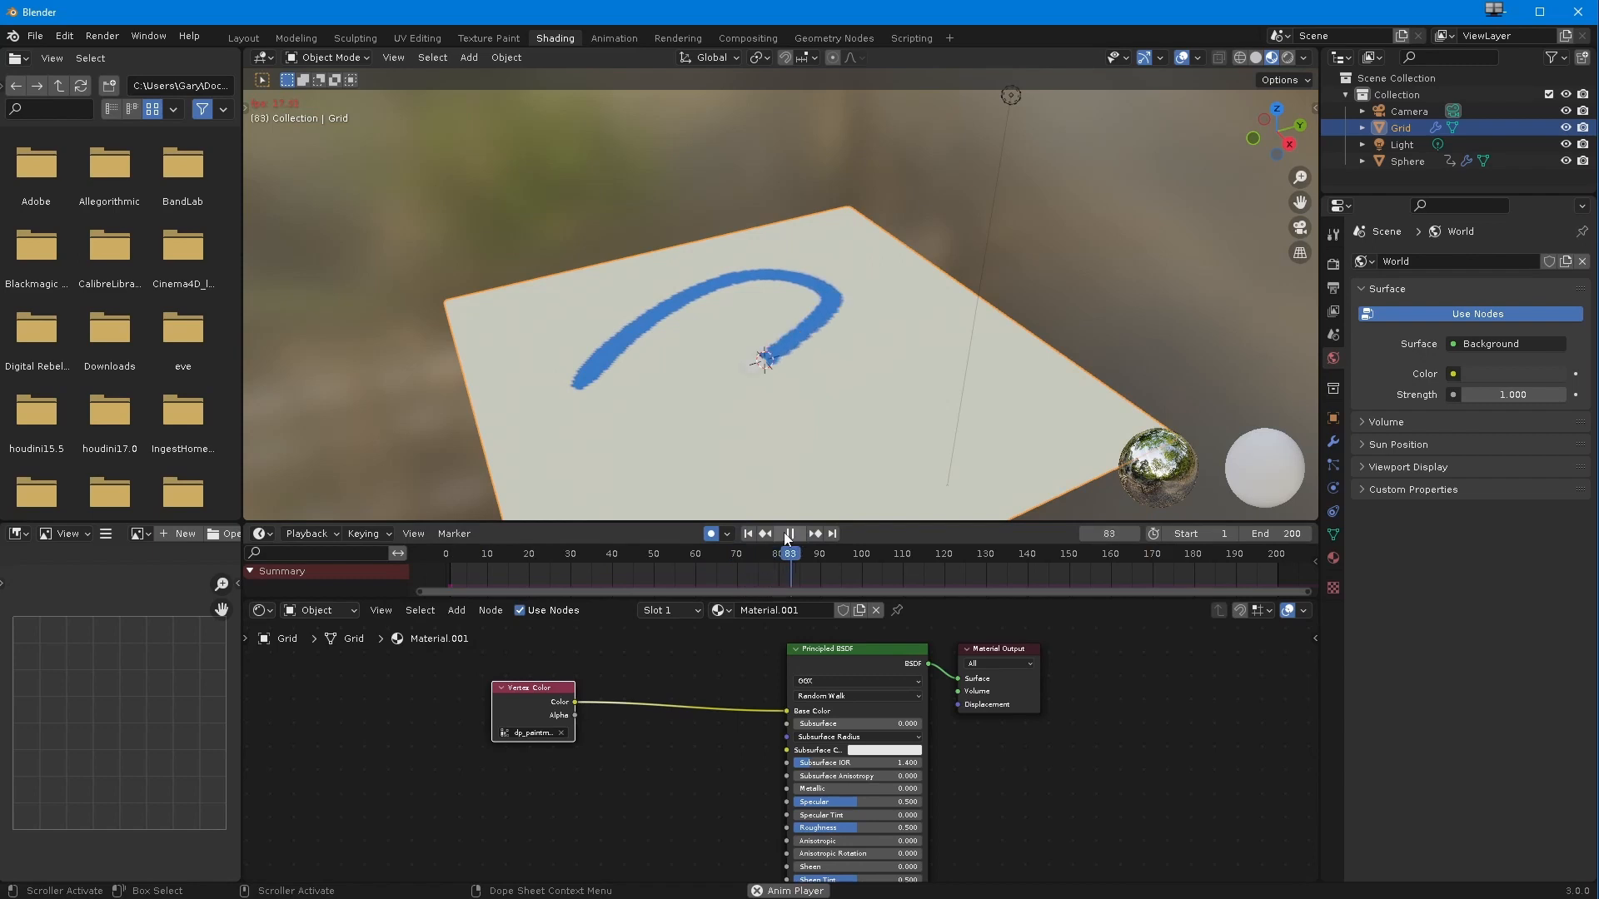
pyautogui.click(790, 534)
pyautogui.moveTo(734, 481)
pyautogui.mouseDown(button='middle')
pyautogui.moveTo(660, 442)
pyautogui.moveTo(656, 457)
pyautogui.moveTo(647, 355)
pyautogui.moveTo(644, 410)
pyautogui.moveTo(662, 353)
pyautogui.moveTo(601, 504)
pyautogui.moveTo(673, 403)
pyautogui.moveTo(632, 457)
pyautogui.moveTo(686, 438)
pyautogui.mouseUp(button='middle')
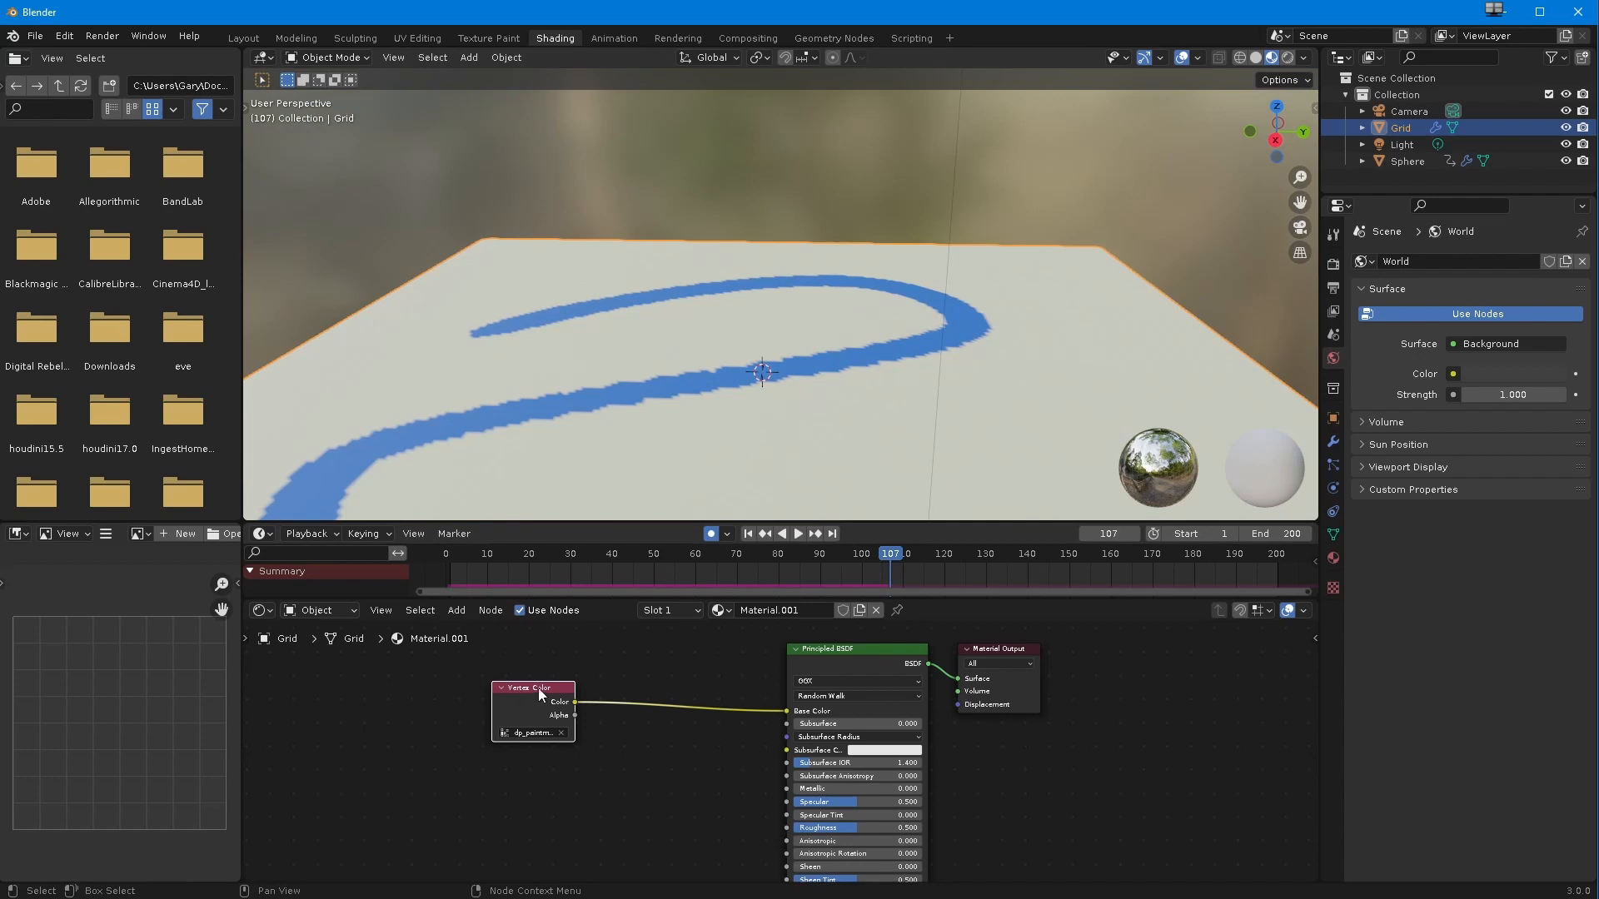
# - Add a second Vertex Color node below the first one and set it to the dp_wetmap layer
pyautogui.moveTo(538, 687); pyautogui.dragTo(442, 691)
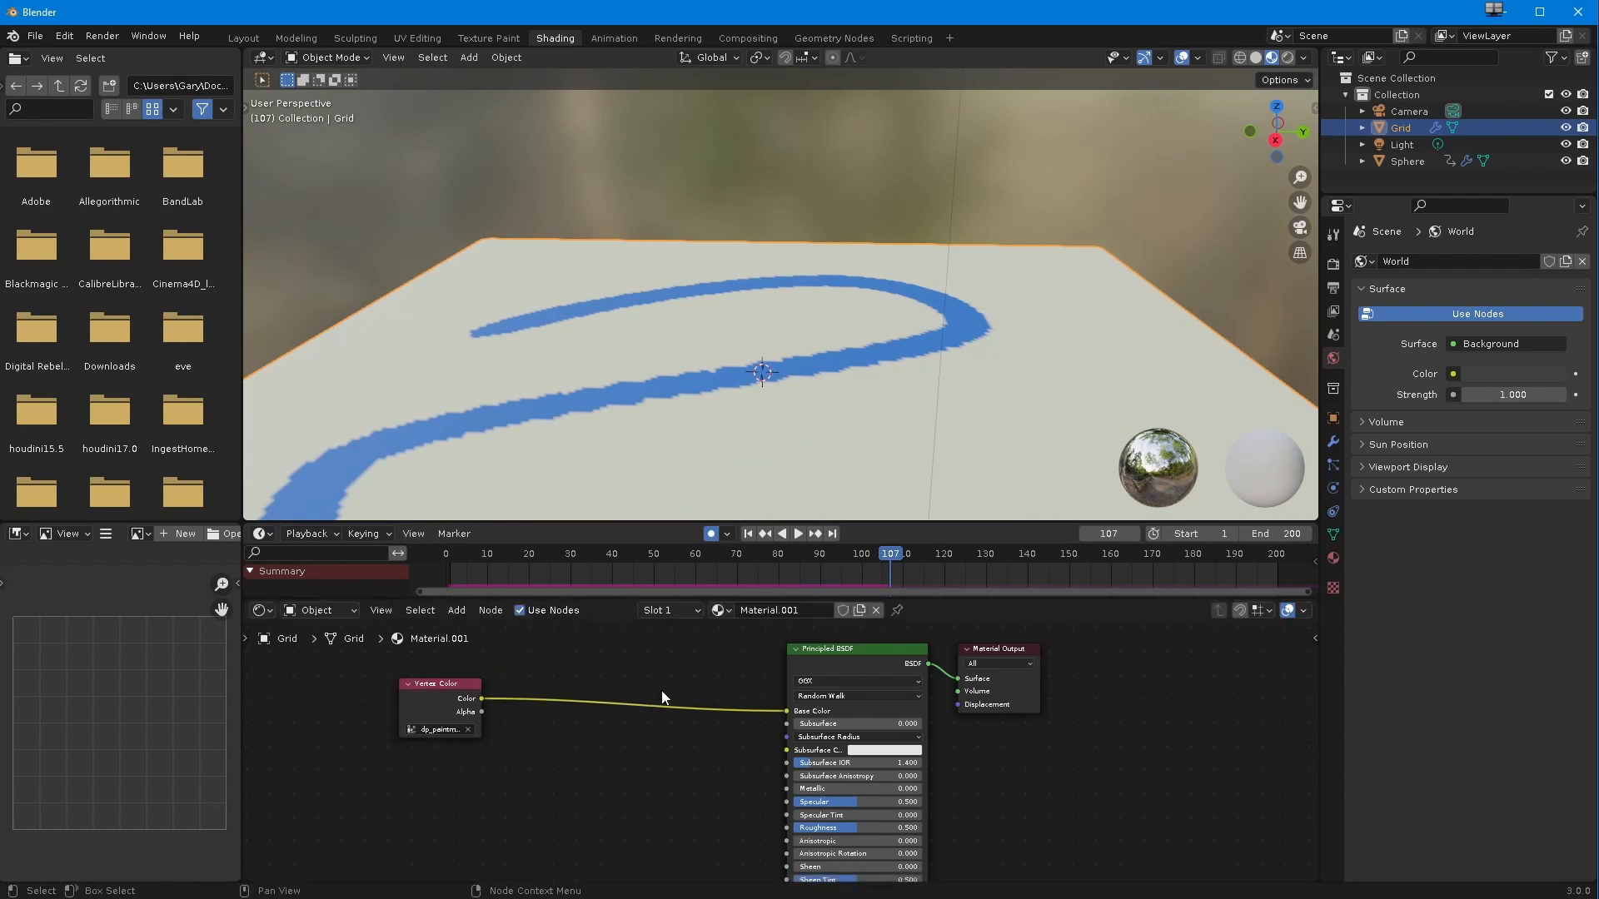
pyautogui.click(458, 616)
pyautogui.moveTo(484, 691)
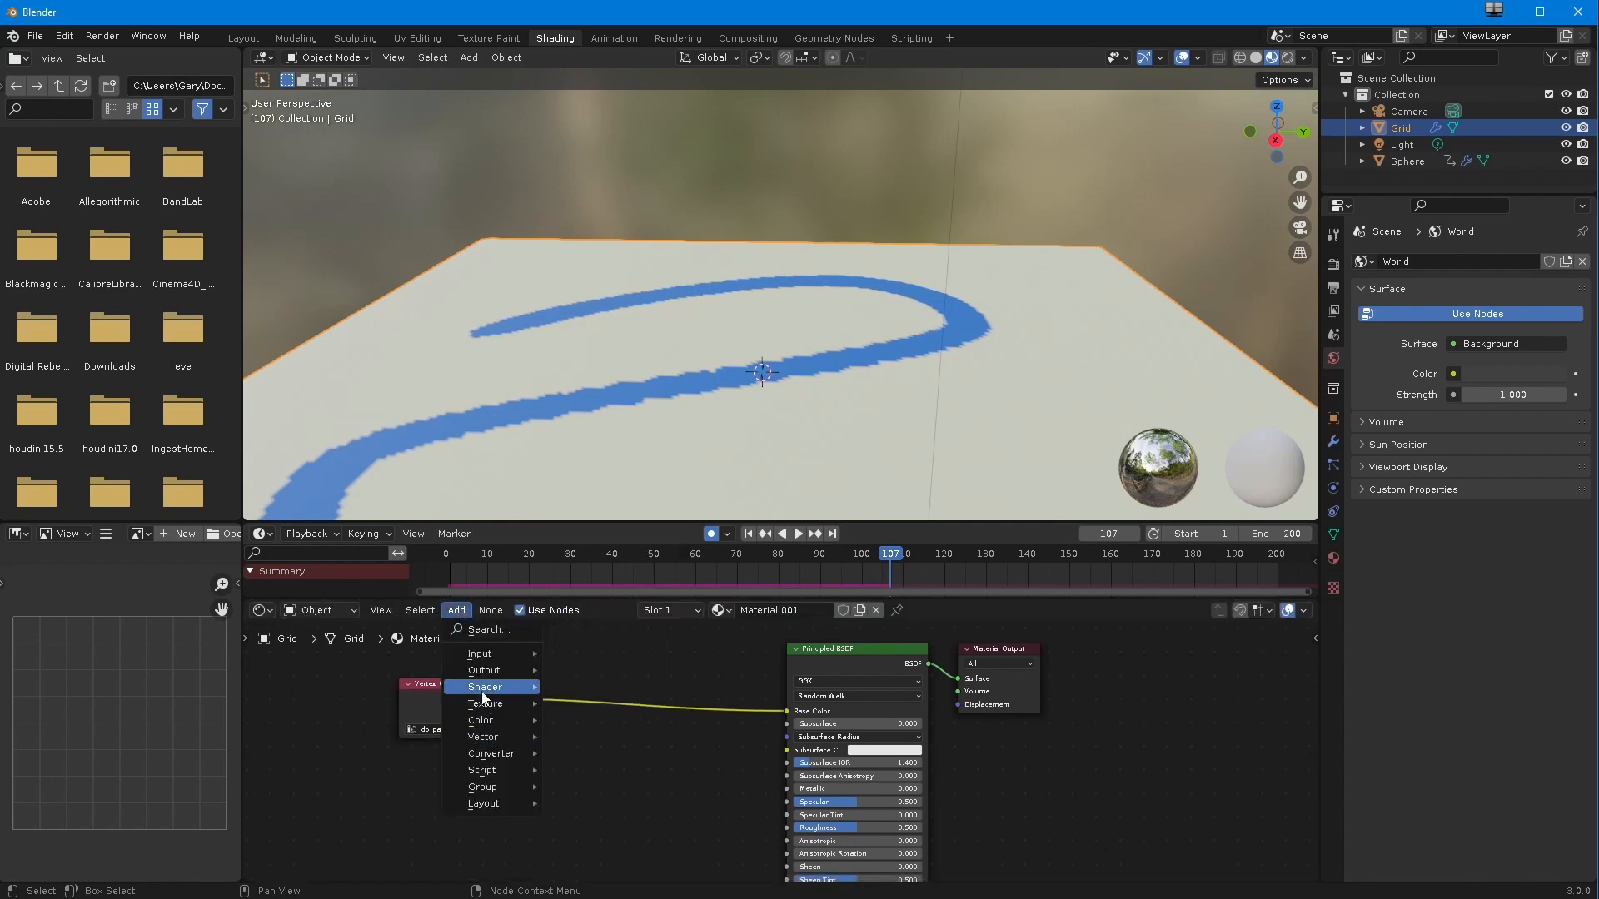
pyautogui.moveTo(480, 654)
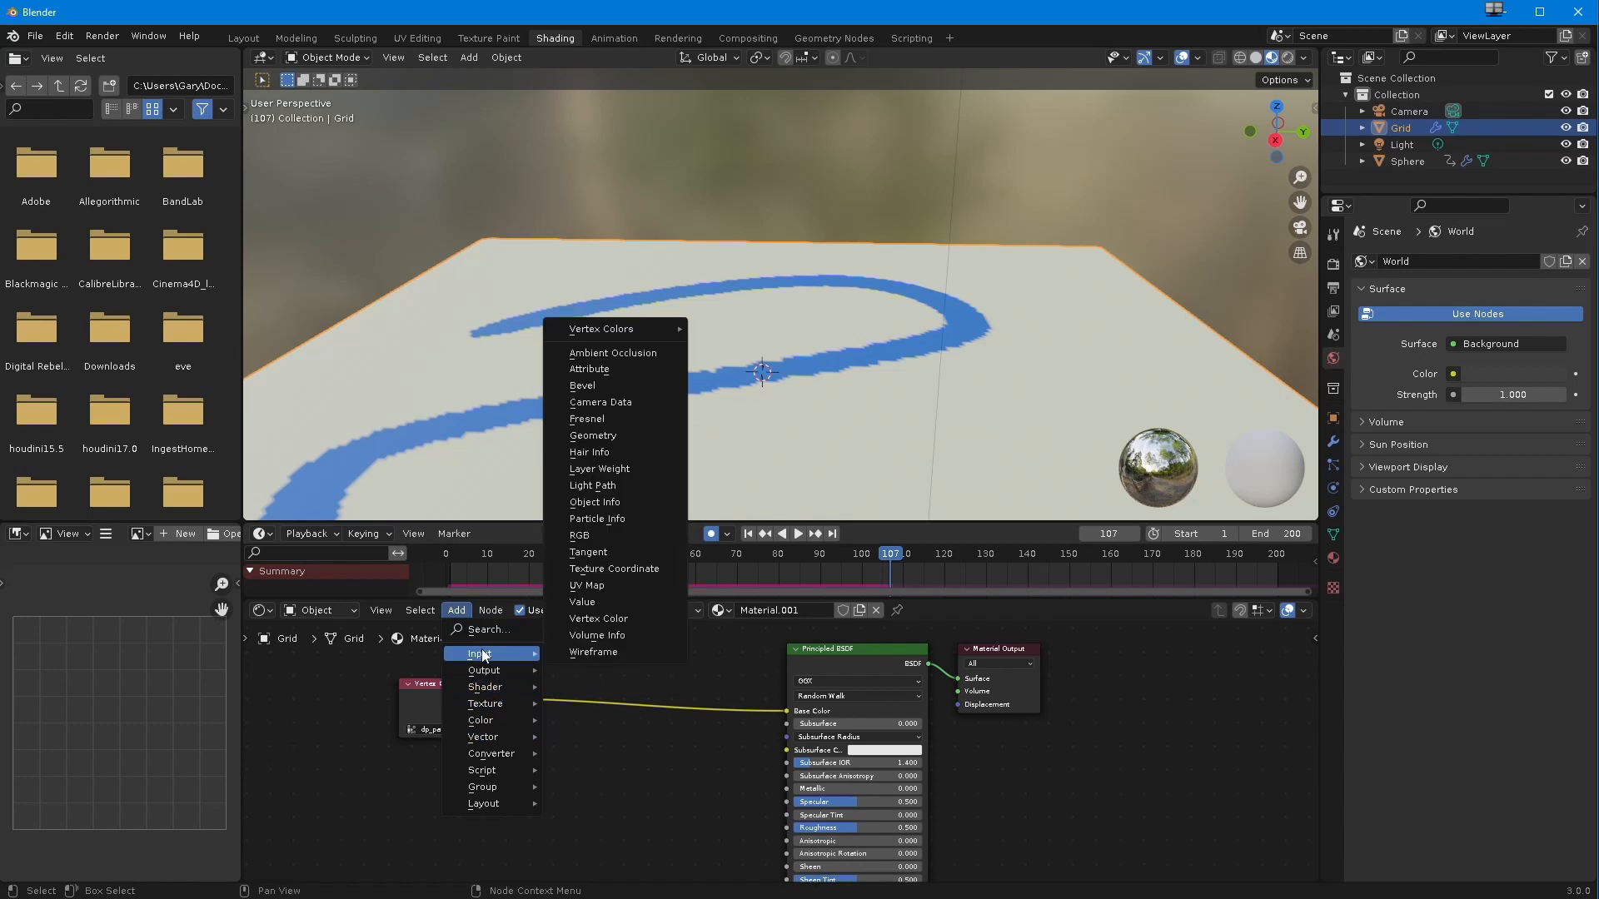
pyautogui.click(589, 618)
pyautogui.click(578, 781)
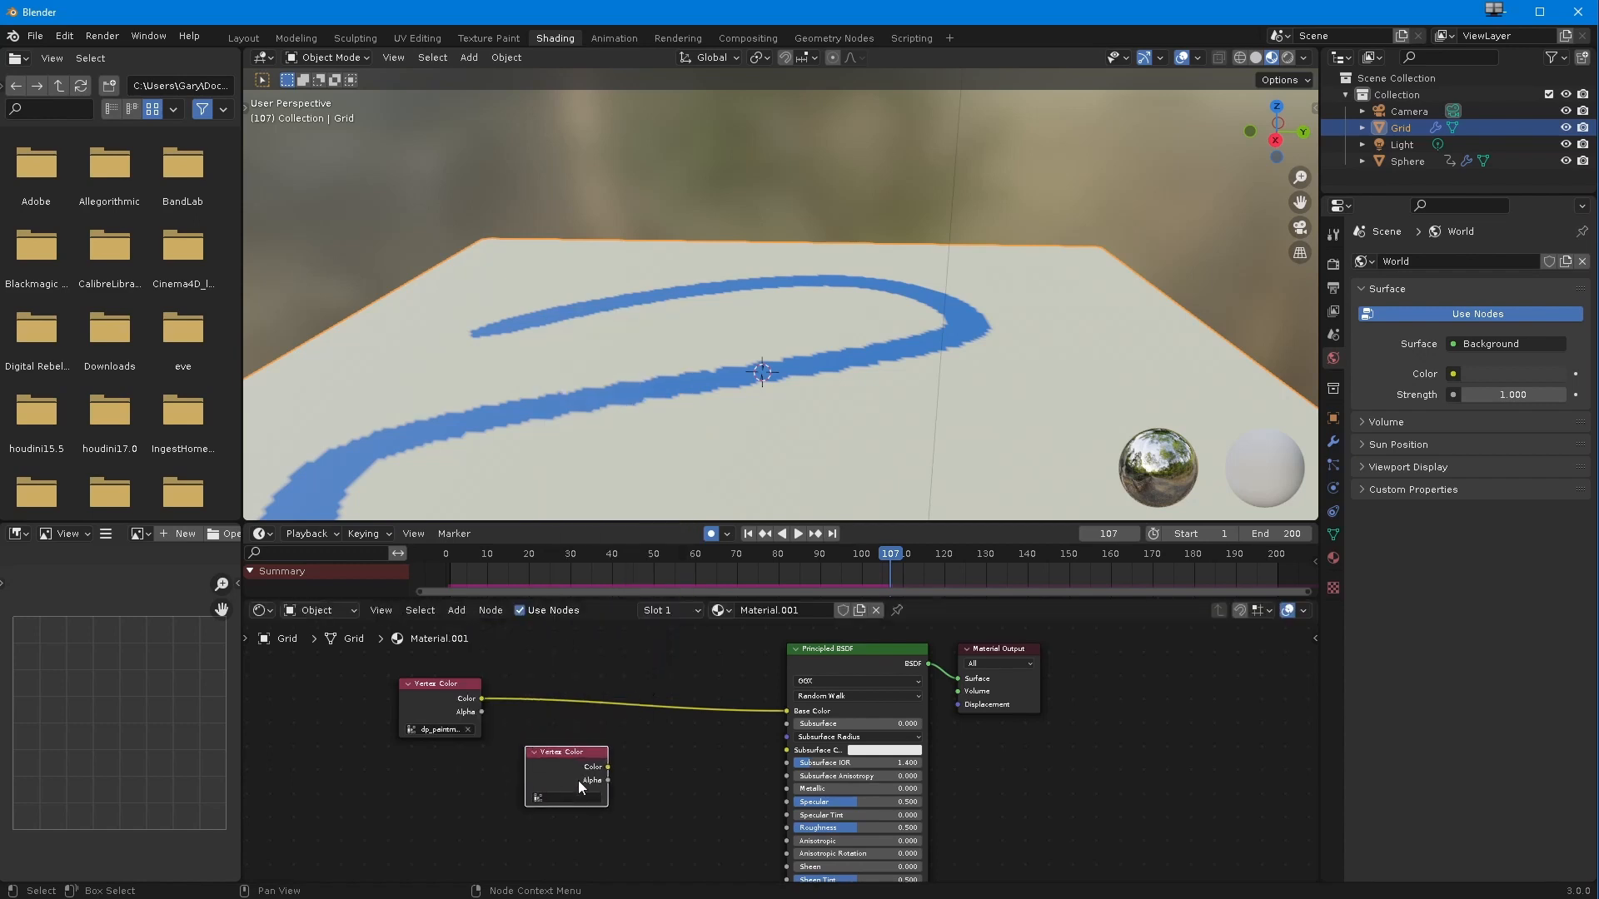
pyautogui.click(537, 798)
pyautogui.click(554, 689)
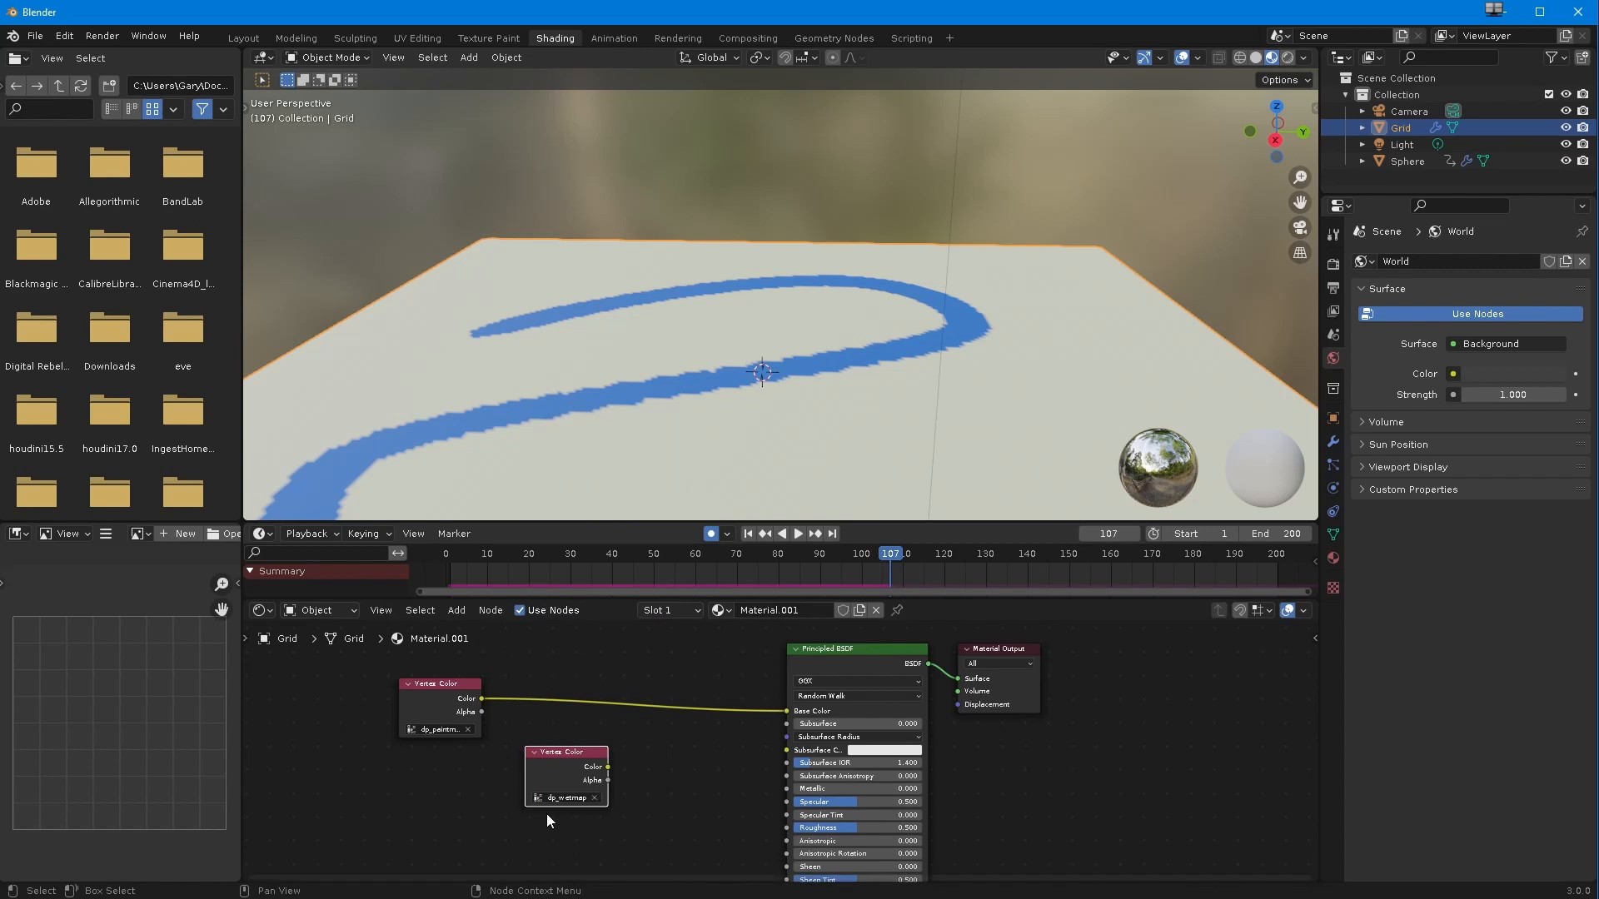
# - Connect the dp_wetmap node's Color output to the Principled BSDF's Roughness and check the reflections on the grid up close
pyautogui.scroll(2, 550, 800)
pyautogui.moveTo(673, 822); pyautogui.dragTo(684, 737, button='middle')
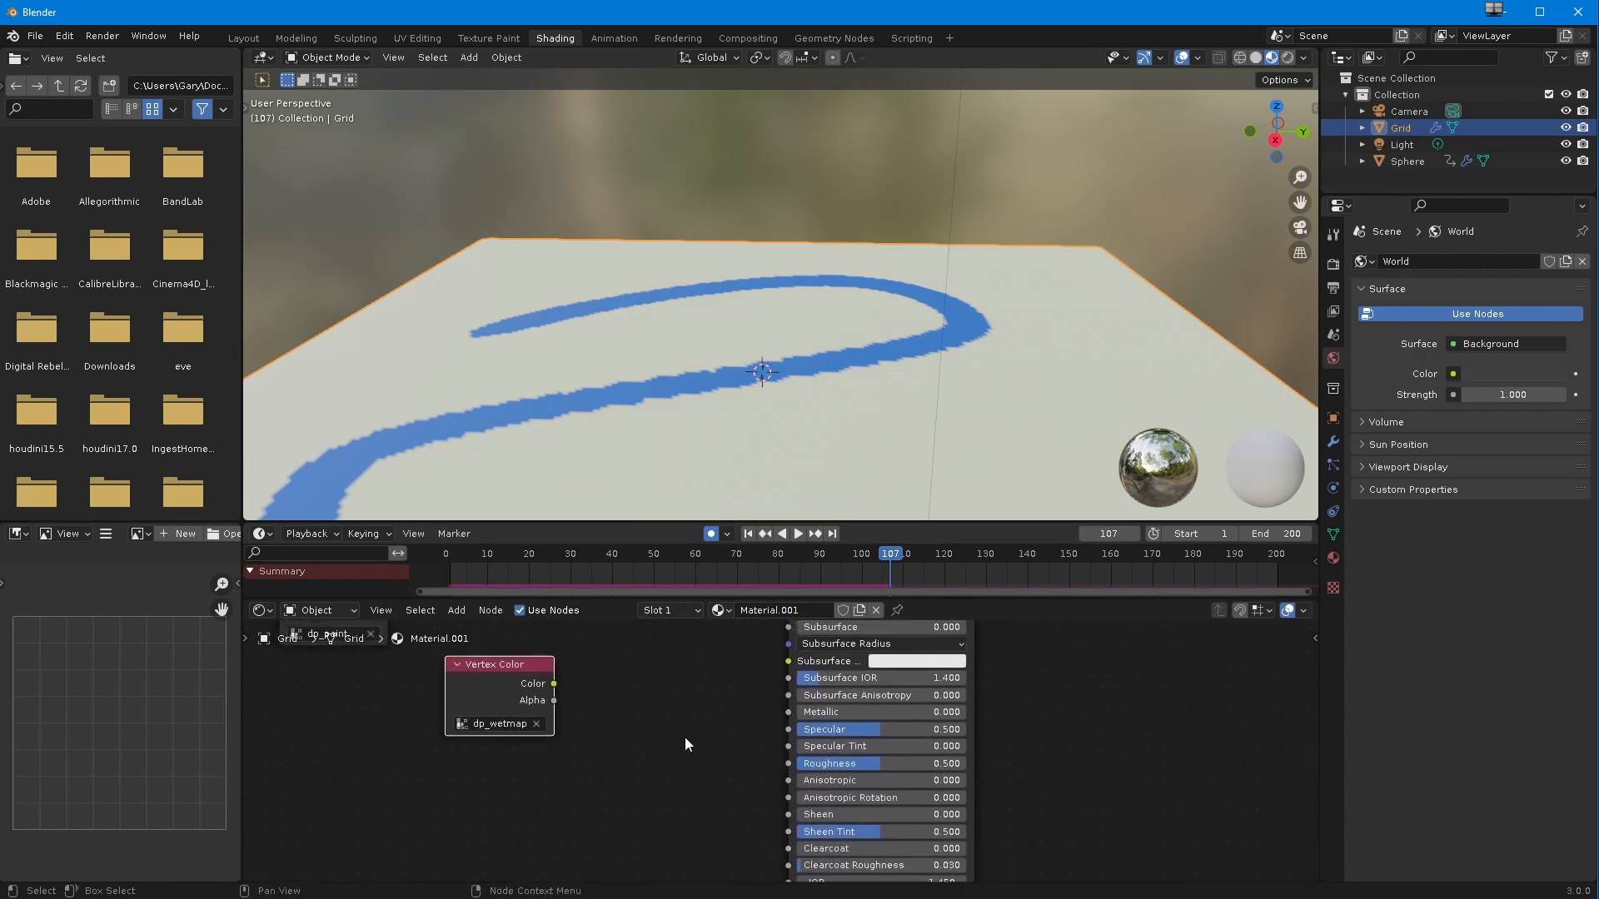
pyautogui.moveTo(515, 671); pyautogui.dragTo(475, 705)
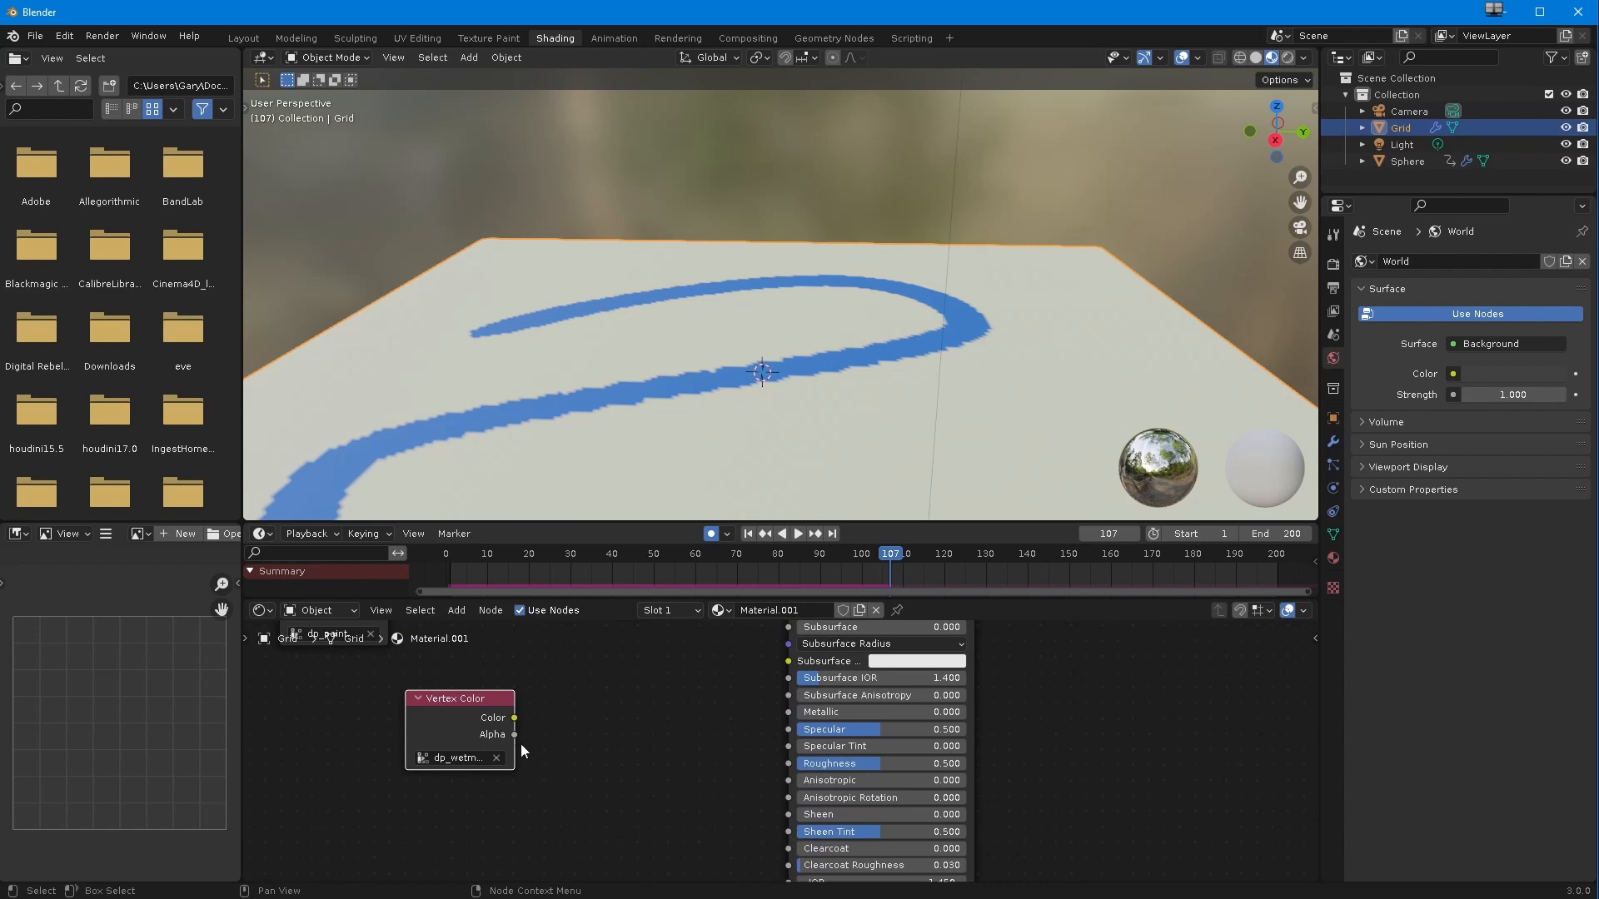
pyautogui.moveTo(518, 718); pyautogui.dragTo(787, 764)
pyautogui.moveTo(485, 419)
pyautogui.mouseDown(button='middle')
pyautogui.moveTo(558, 453)
pyautogui.moveTo(472, 423)
pyautogui.mouseUp(button='middle')
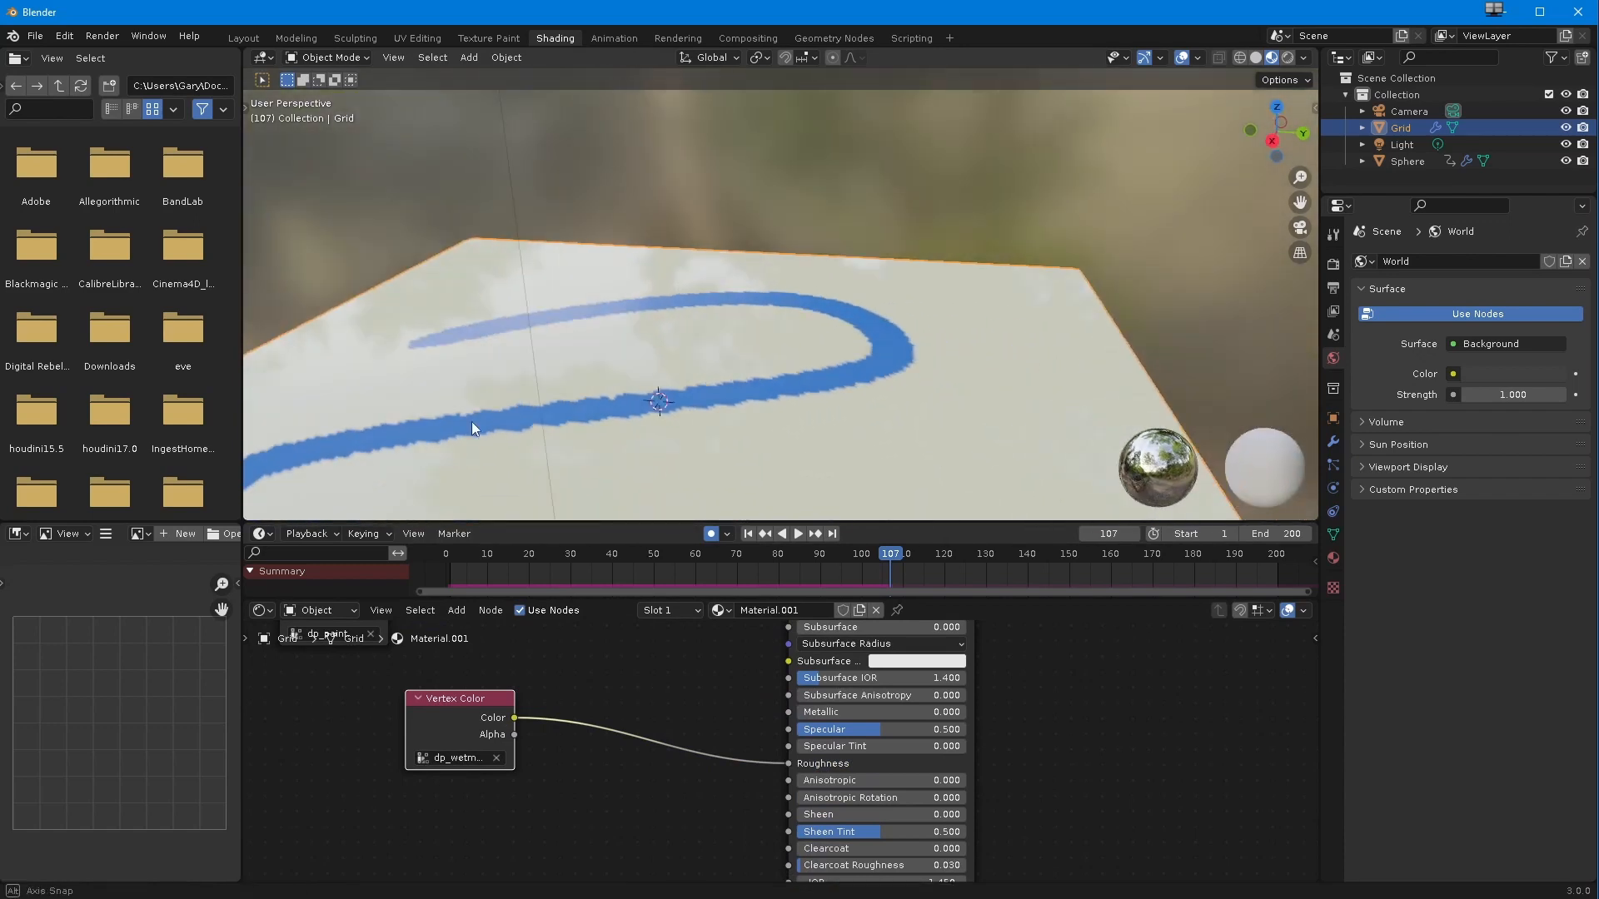
pyautogui.scroll(8, 483, 426)
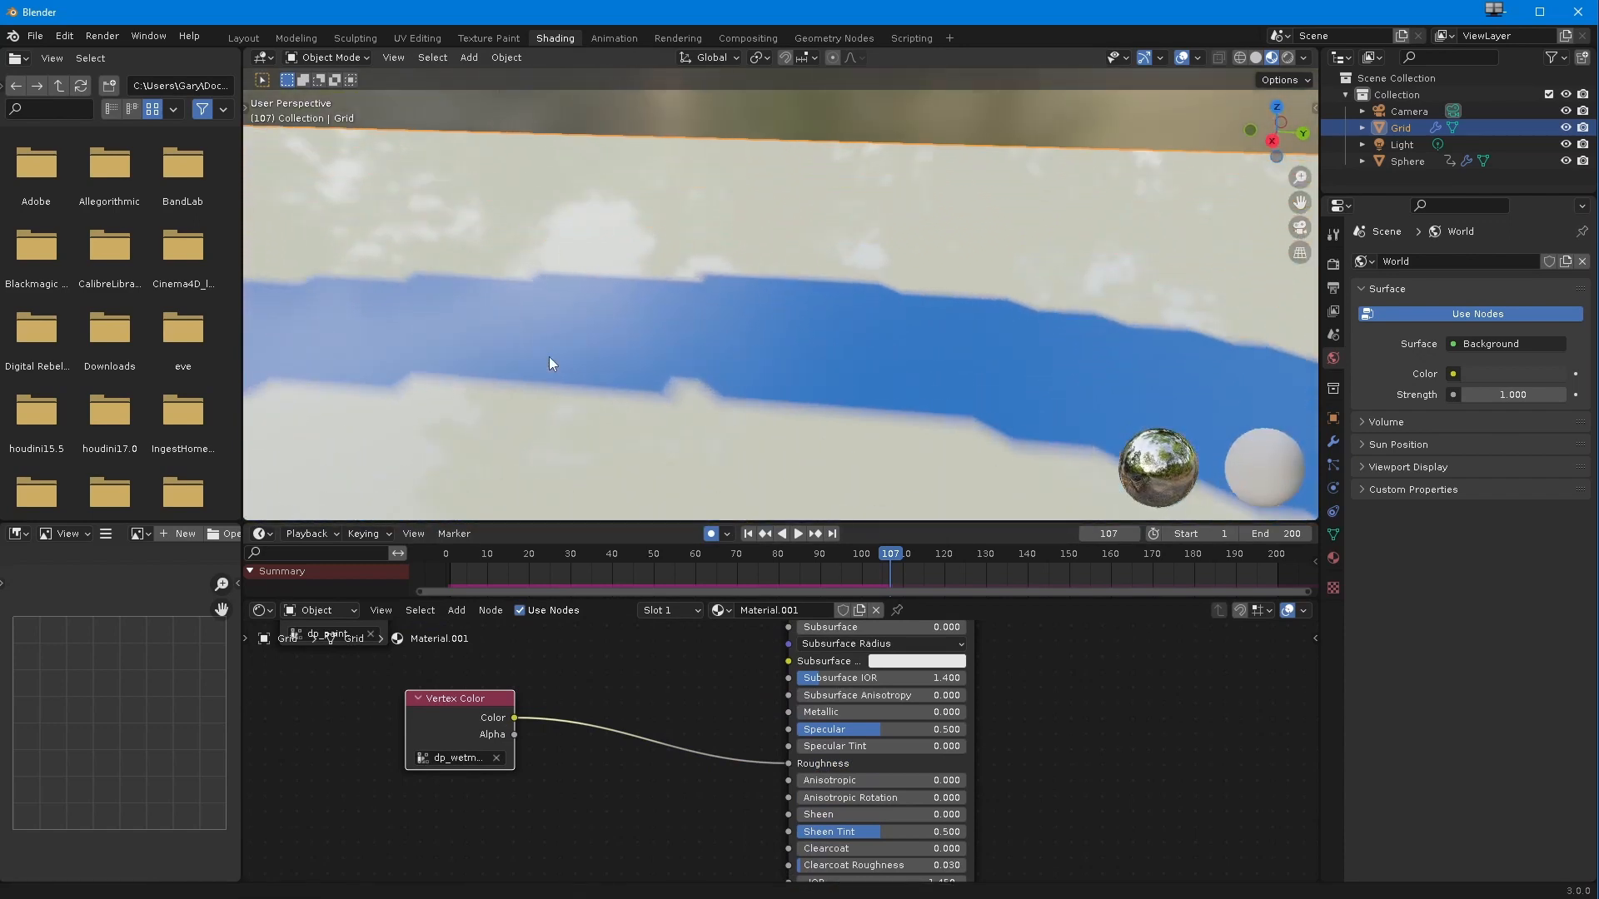
pyautogui.scroll(1, 548, 357)
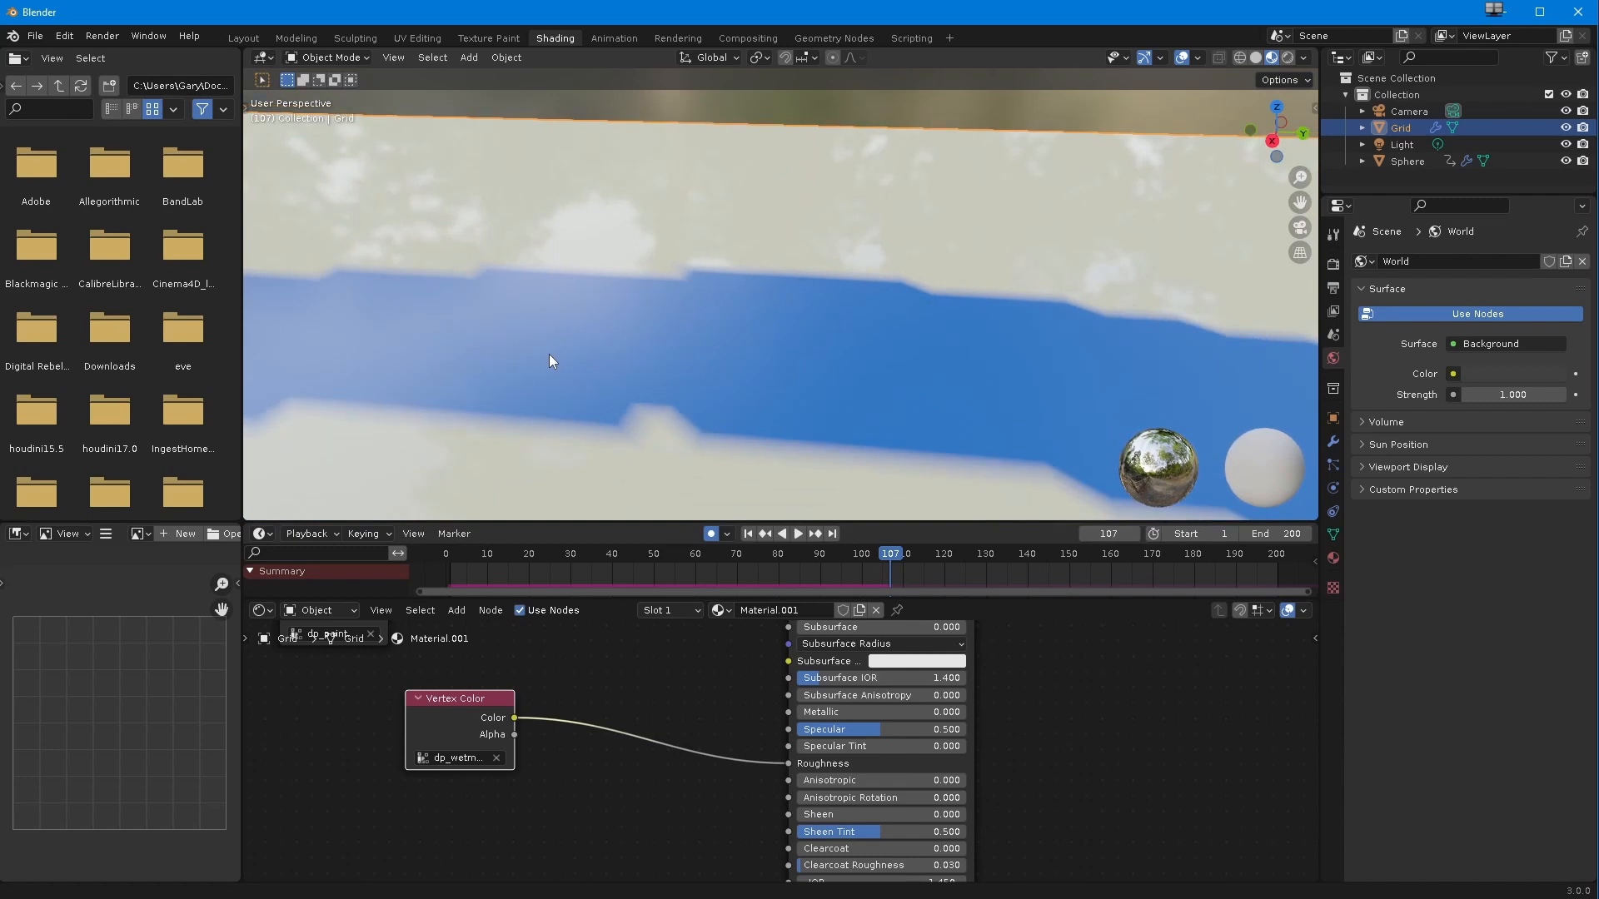
pyautogui.scroll(1, 552, 362)
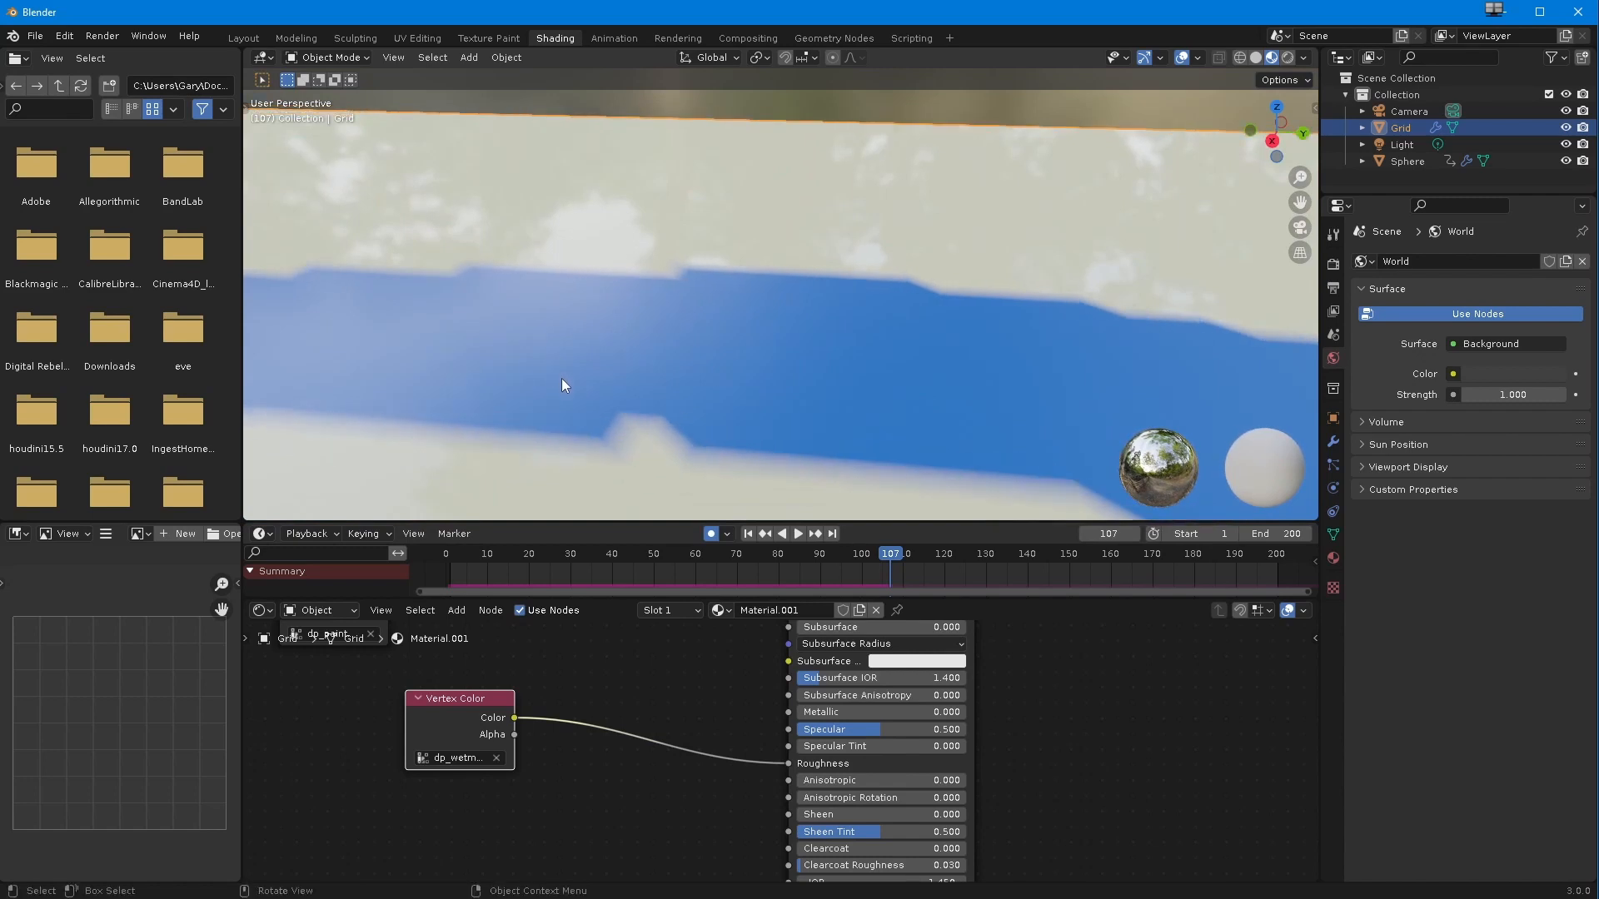
pyautogui.moveTo(547, 392)
pyautogui.mouseDown(button='middle')
pyautogui.moveTo(492, 449)
pyautogui.moveTo(560, 421)
pyautogui.moveTo(561, 450)
pyautogui.moveTo(578, 439)
pyautogui.moveTo(561, 447)
pyautogui.moveTo(485, 288)
pyautogui.mouseUp(button='middle')
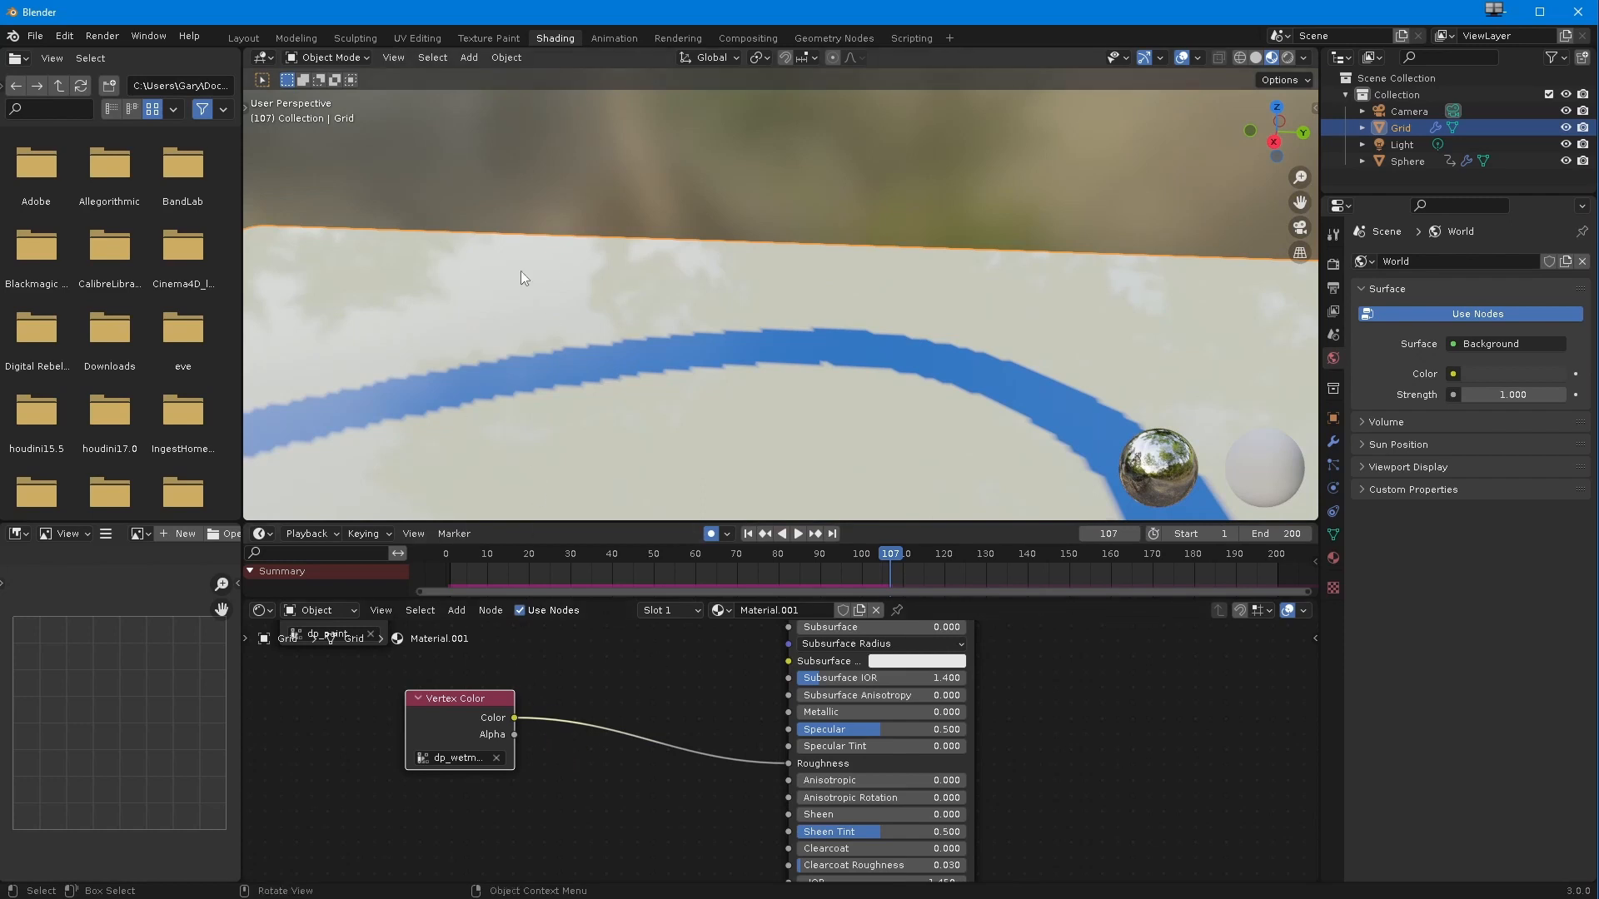
# - Insert a Map Range node between the dp_wetmap Vertex Color node and the Roughness input
pyautogui.moveTo(464, 721); pyautogui.dragTo(433, 719)
pyautogui.click(457, 610)
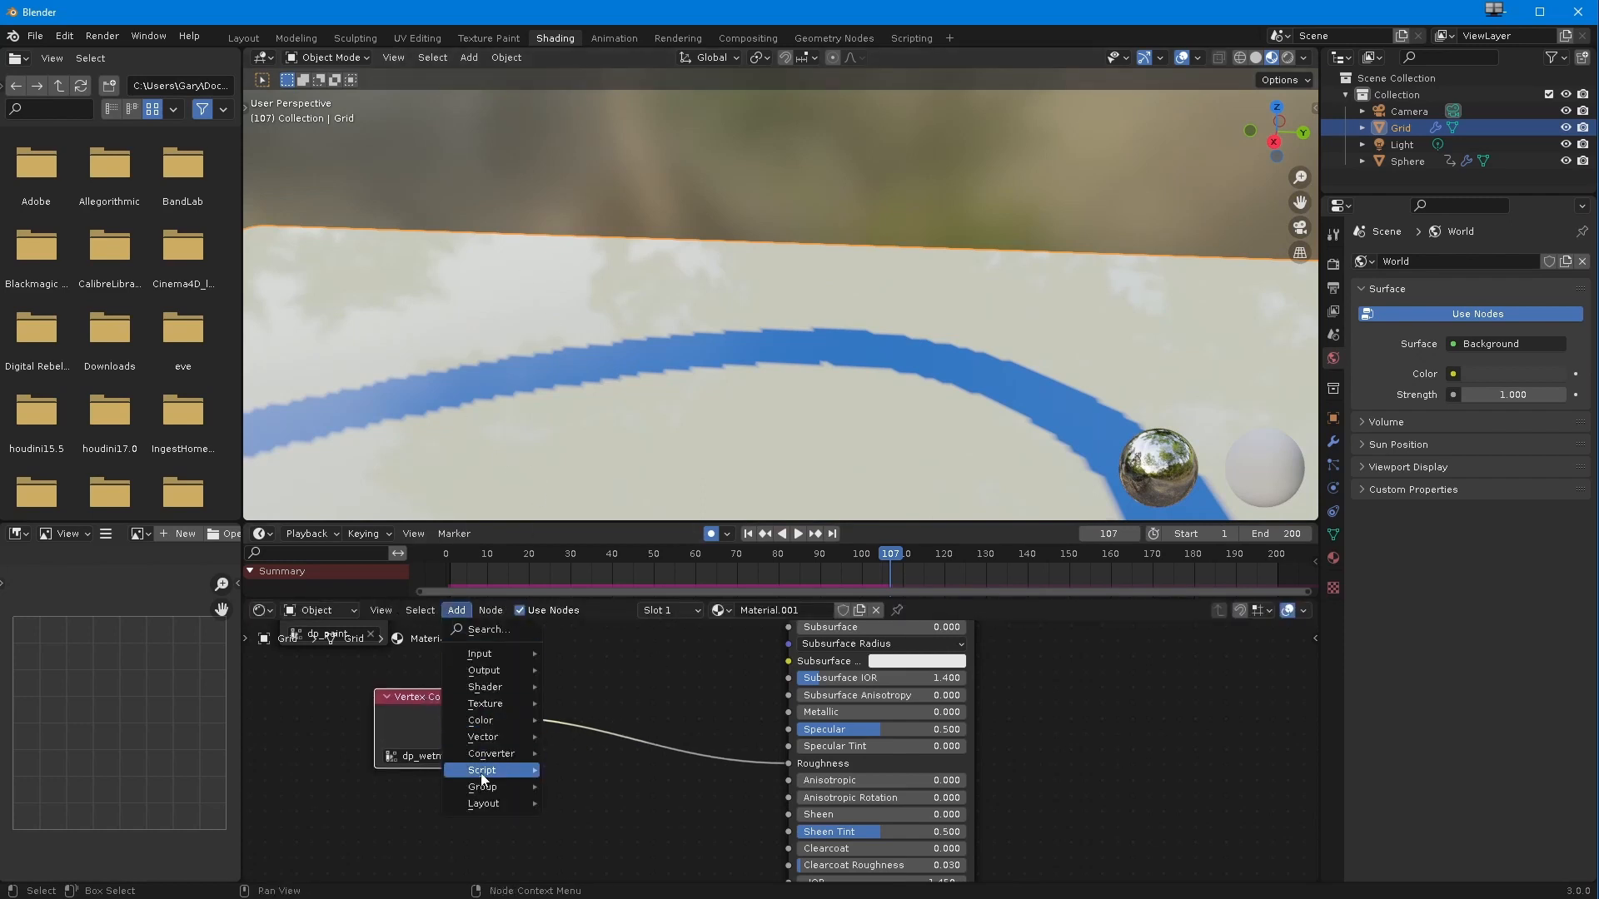
pyautogui.moveTo(489, 756)
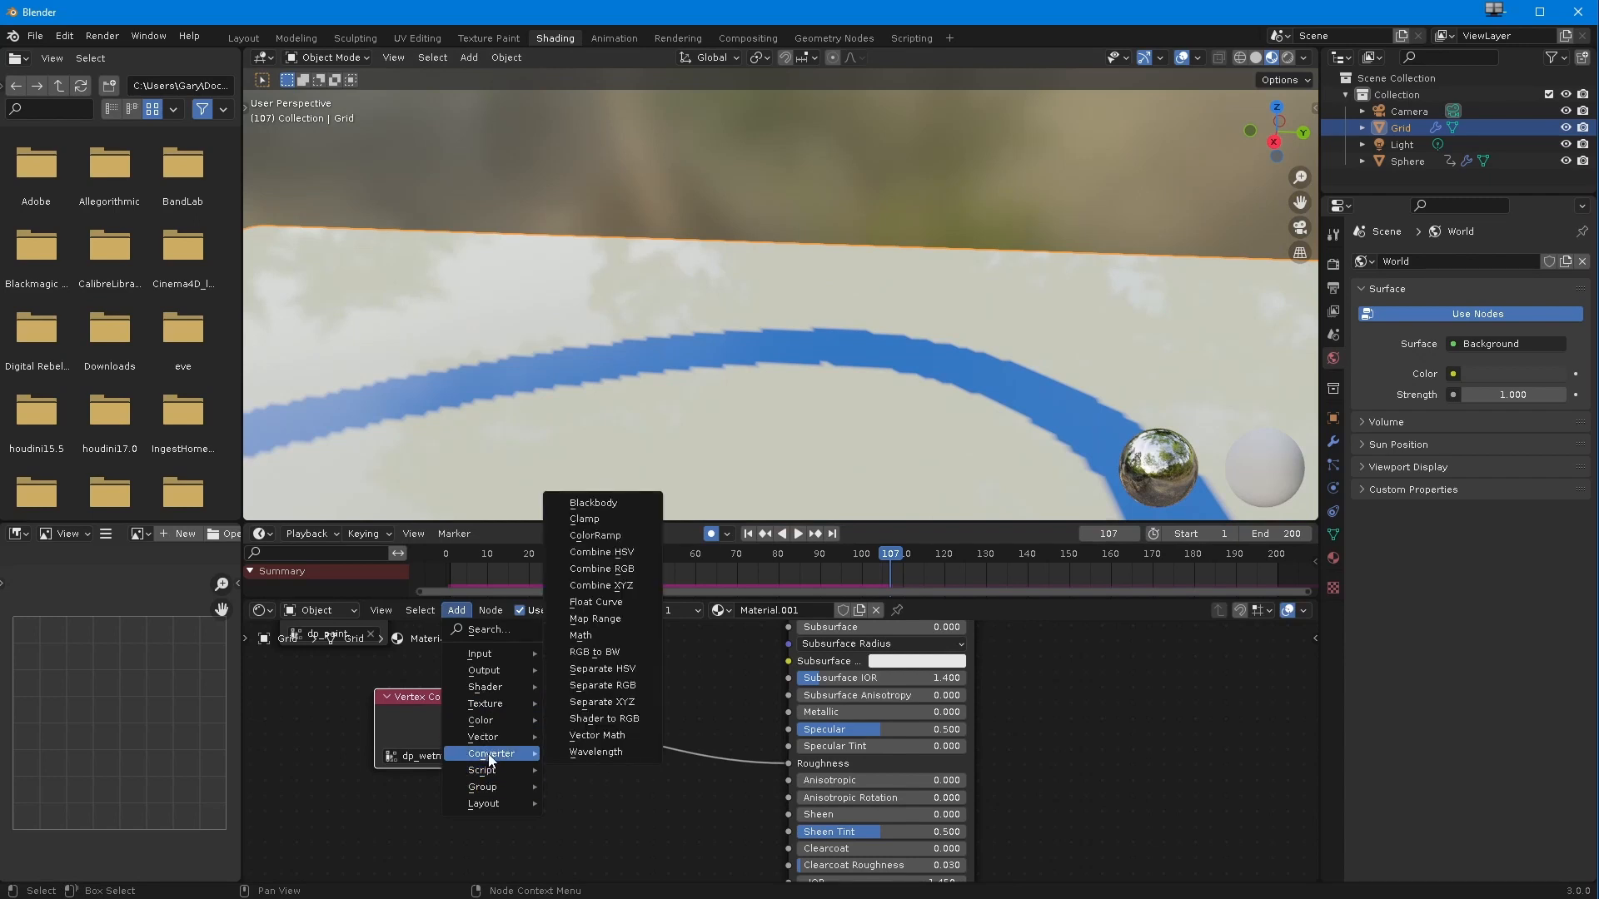
pyautogui.click(588, 620)
pyautogui.click(583, 778)
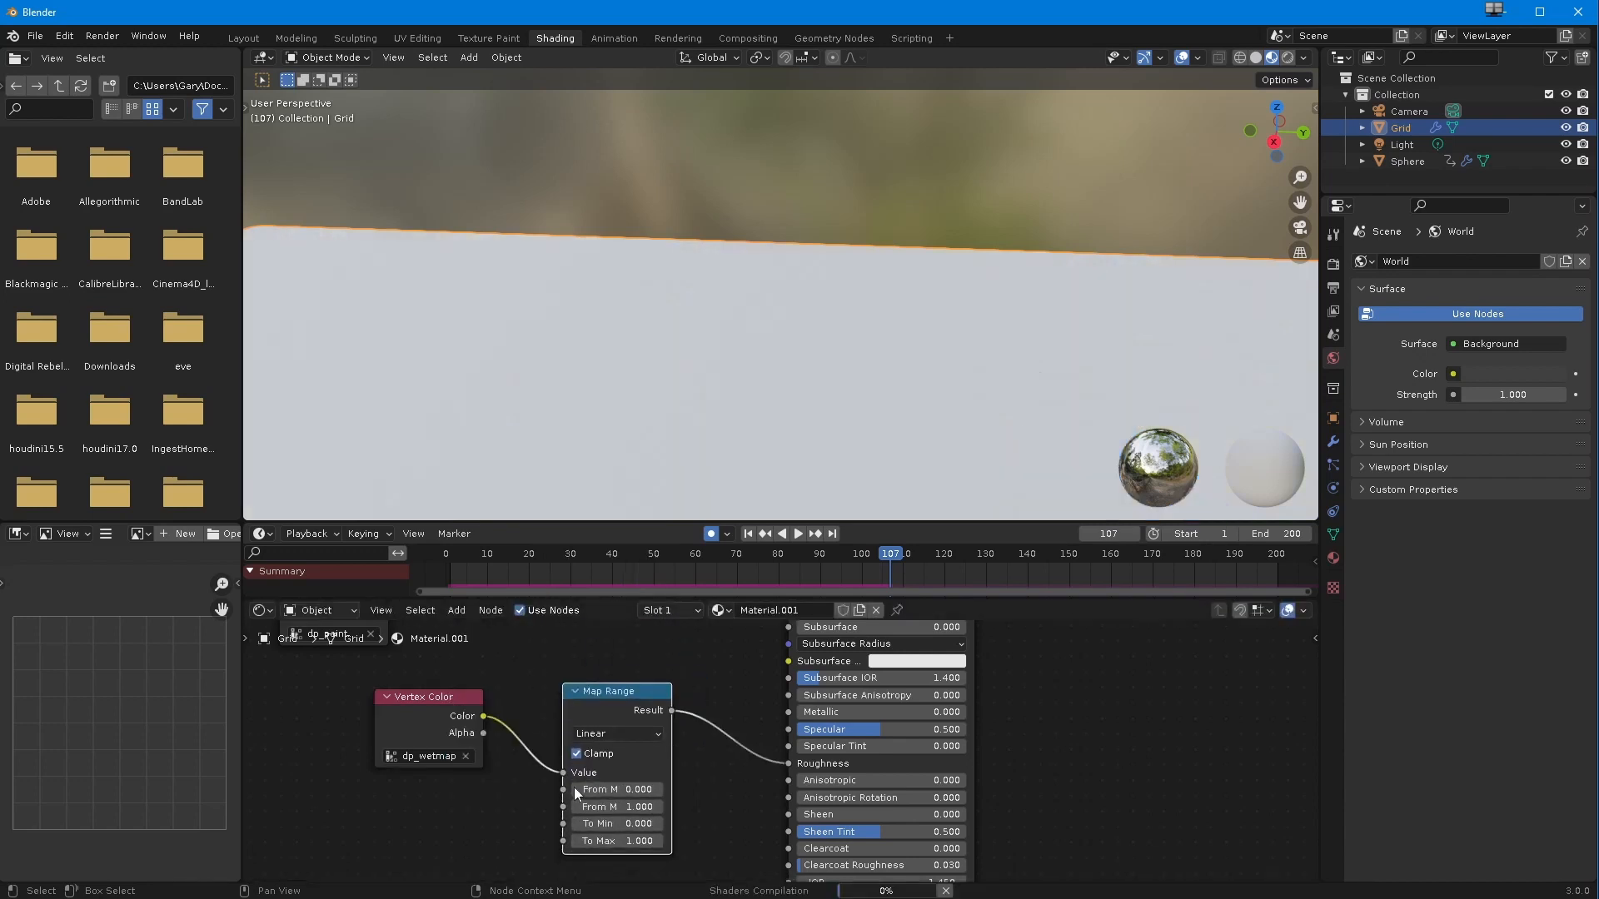
# - Invert the Map Range output by setting To Min to 1 and To Max to 0
pyautogui.click(613, 825)
pyautogui.write('1')
pyautogui.press('Return')
pyautogui.click(618, 843)
pyautogui.write('0')
pyautogui.press('Return')
pyautogui.click(527, 829)
# - Examine the wet and dry parts of the paint trail from several angles and distances
pyautogui.moveTo(558, 436)
pyautogui.mouseDown(button='middle')
pyautogui.moveTo(637, 365)
pyautogui.moveTo(622, 356)
pyautogui.moveTo(701, 373)
pyautogui.moveTo(633, 408)
pyautogui.moveTo(574, 475)
pyautogui.mouseUp(button='middle')
pyautogui.moveTo(471, 431)
pyautogui.mouseDown(button='middle')
pyautogui.moveTo(558, 452)
pyautogui.moveTo(418, 353)
pyautogui.moveTo(456, 401)
pyautogui.mouseUp(button='middle')
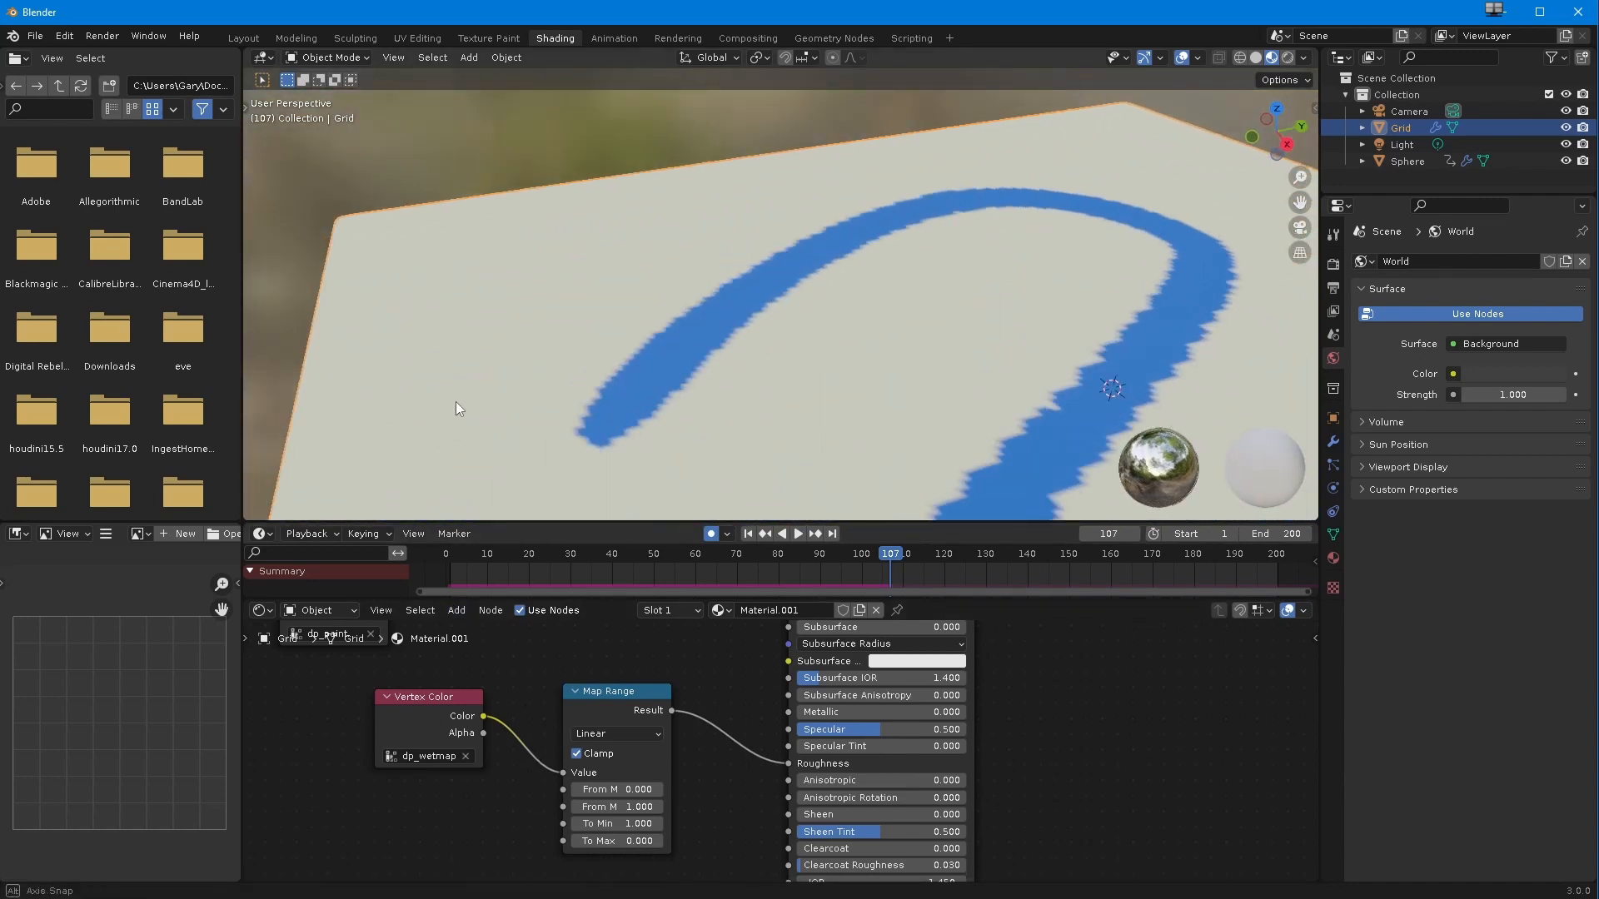
pyautogui.scroll(5, 457, 402)
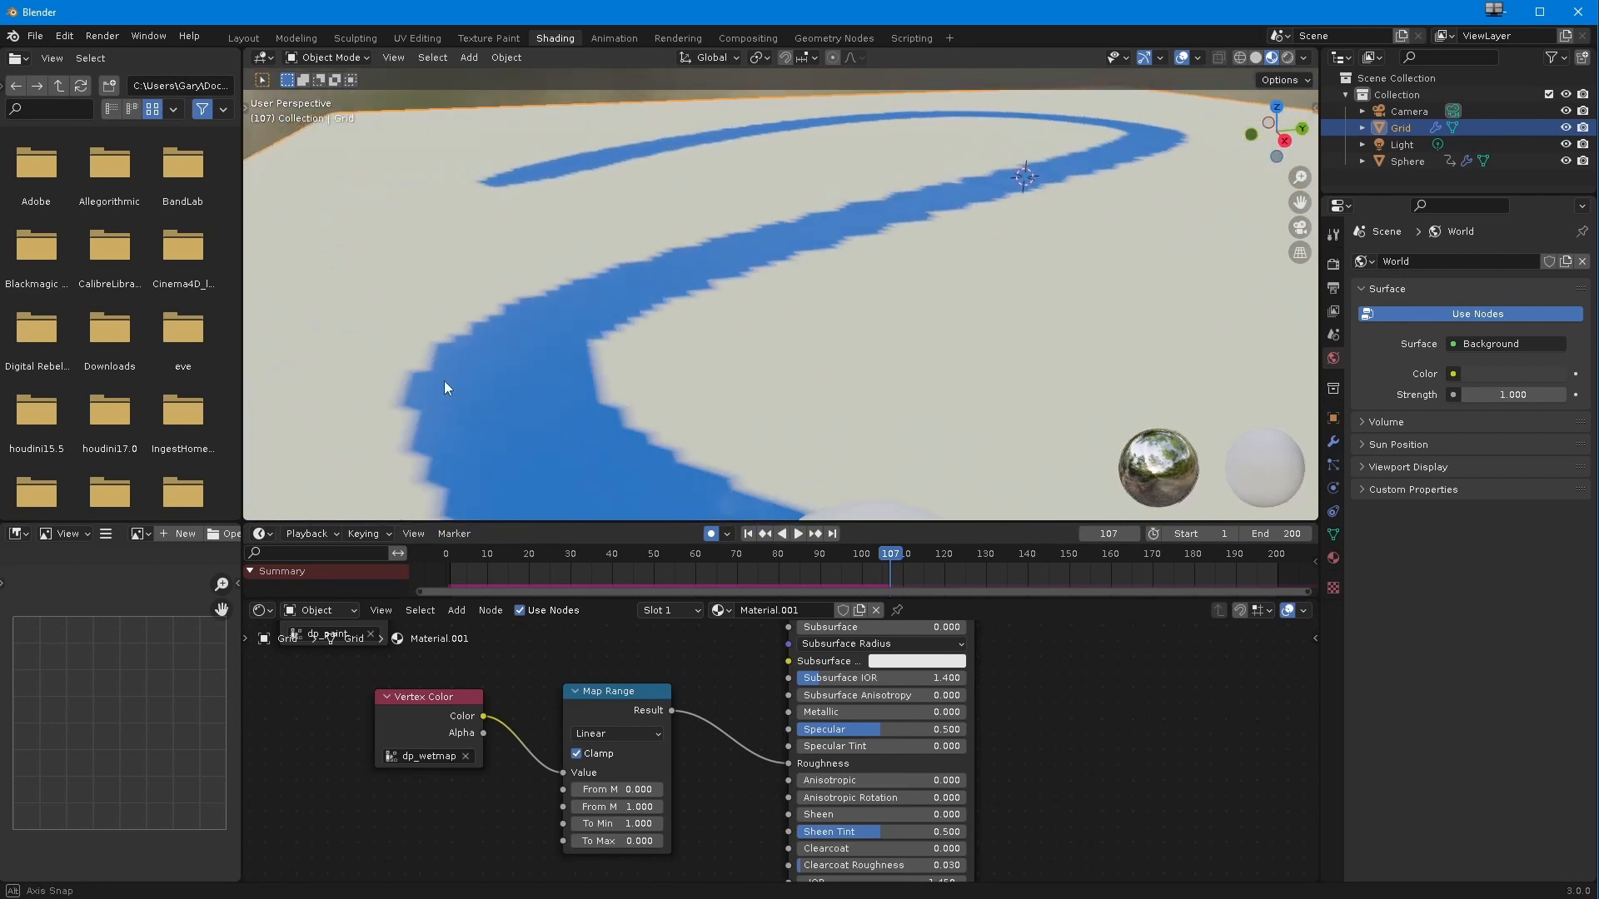
pyautogui.scroll(-4, 444, 379)
pyautogui.scroll(3, 451, 392)
pyautogui.moveTo(456, 394)
pyautogui.mouseDown(button='middle')
pyautogui.moveTo(483, 431)
pyautogui.moveTo(512, 410)
pyautogui.moveTo(607, 425)
pyautogui.mouseUp(button='middle')
pyautogui.scroll(-3, 471, 426)
pyautogui.scroll(4, 478, 421)
pyautogui.scroll(3, 496, 414)
pyautogui.scroll(-2, 575, 675)
pyautogui.moveTo(602, 671); pyautogui.dragTo(578, 677, button='middle')
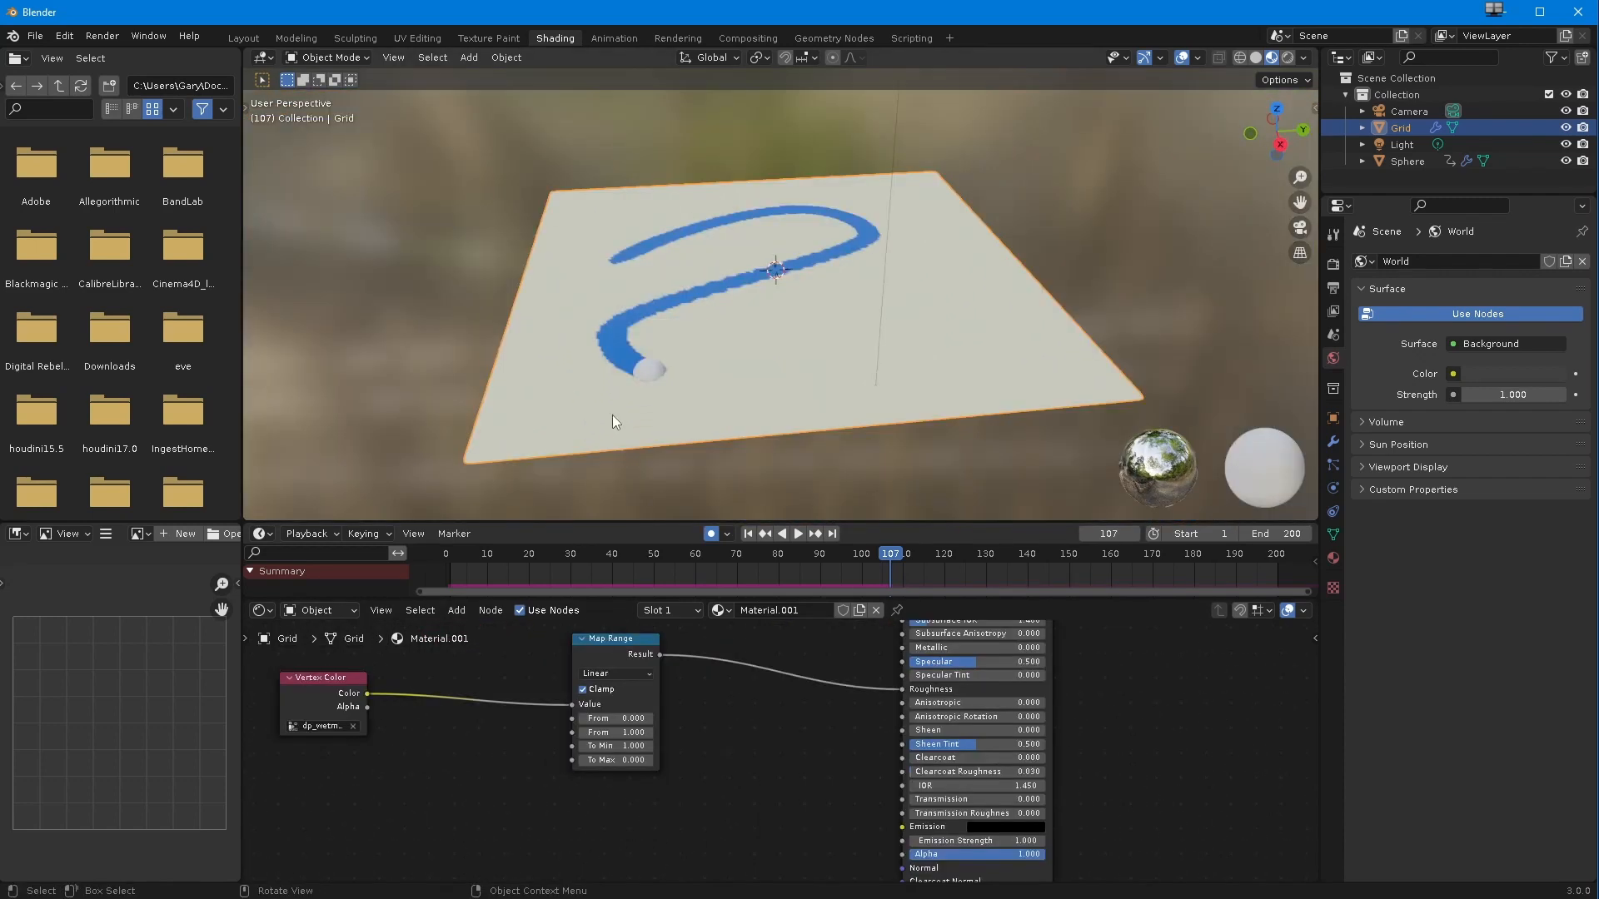
pyautogui.moveTo(612, 415); pyautogui.dragTo(608, 420, button='middle')
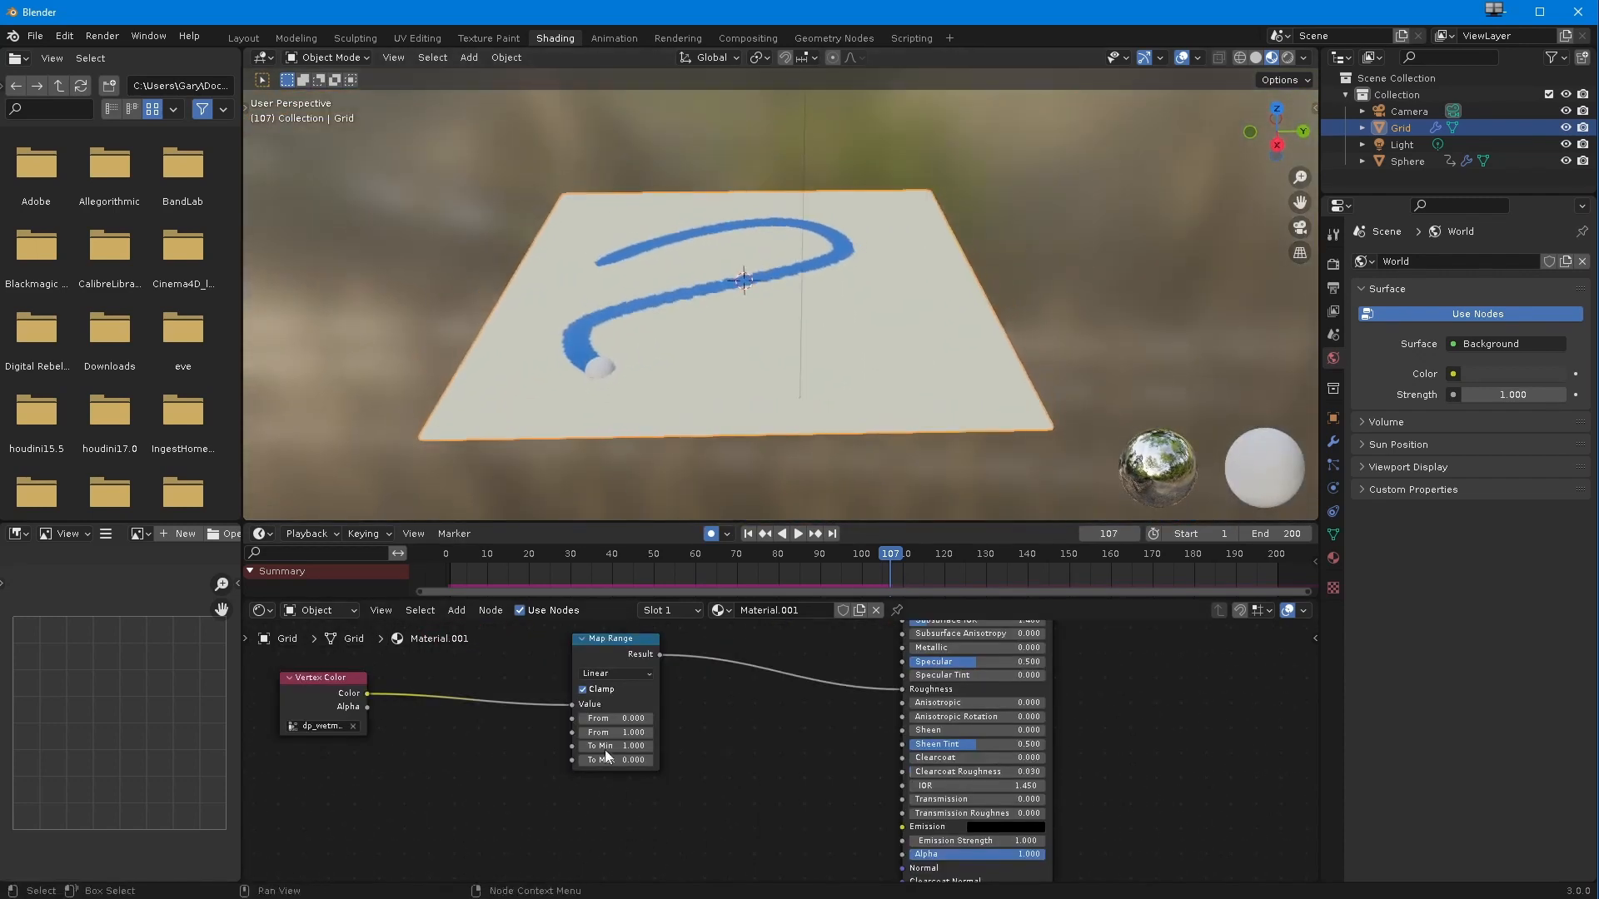
# - Replay the animation from the first frame, stop it at frame 142 and view the trail from a higher angle
pyautogui.hotkey('shift', 'Left')
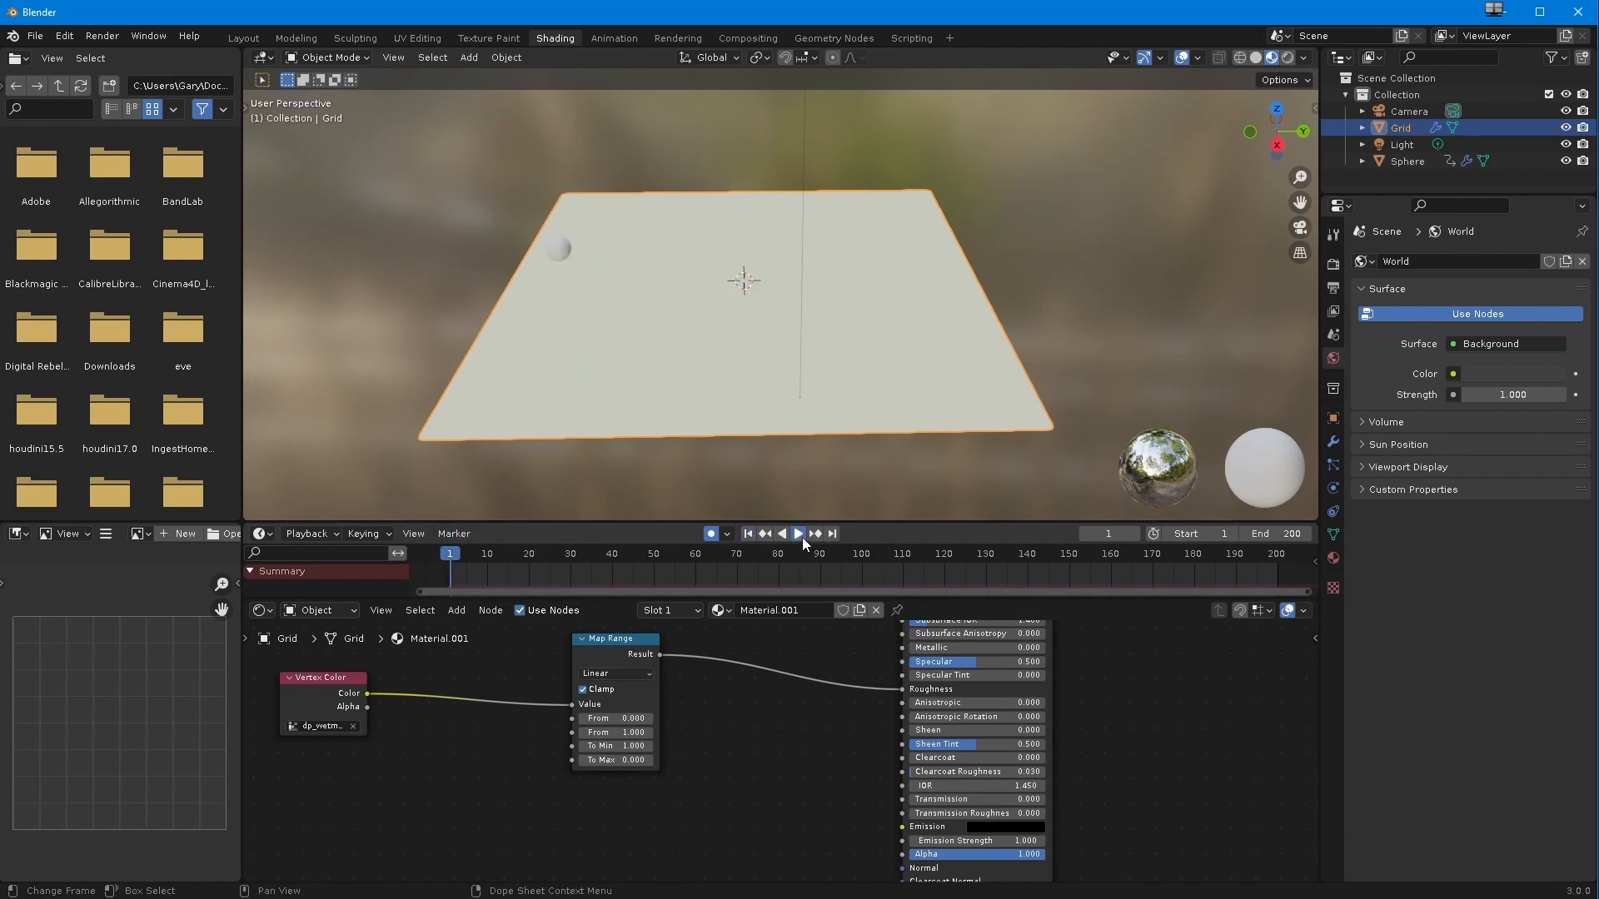
pyautogui.click(801, 537)
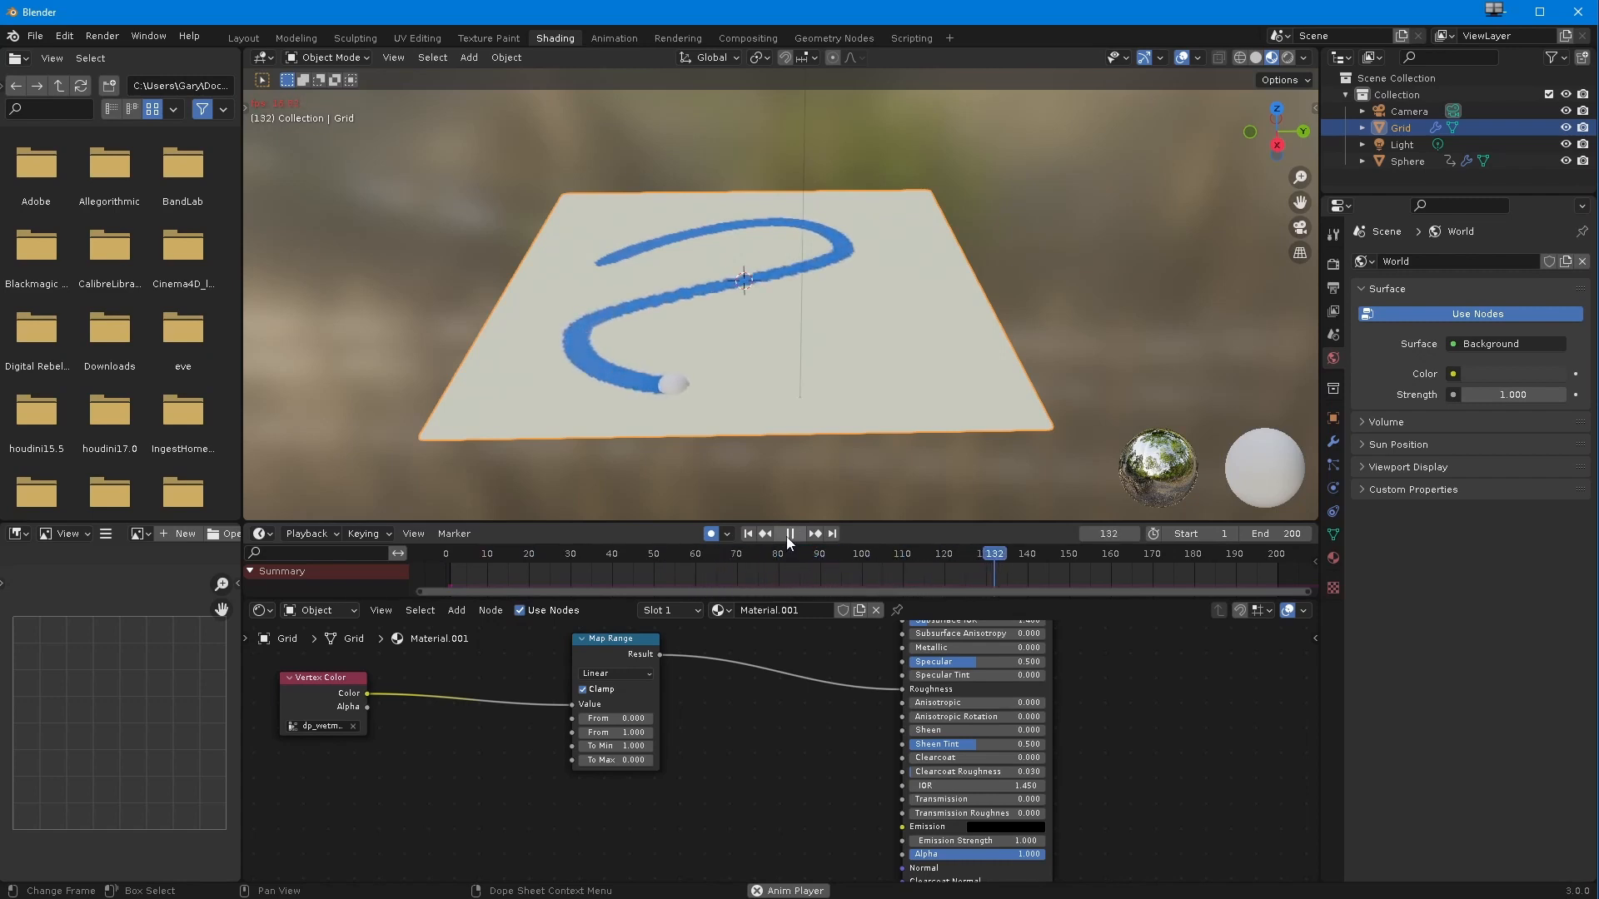
pyautogui.click(790, 533)
pyautogui.moveTo(570, 348); pyautogui.dragTo(581, 389, button='middle')
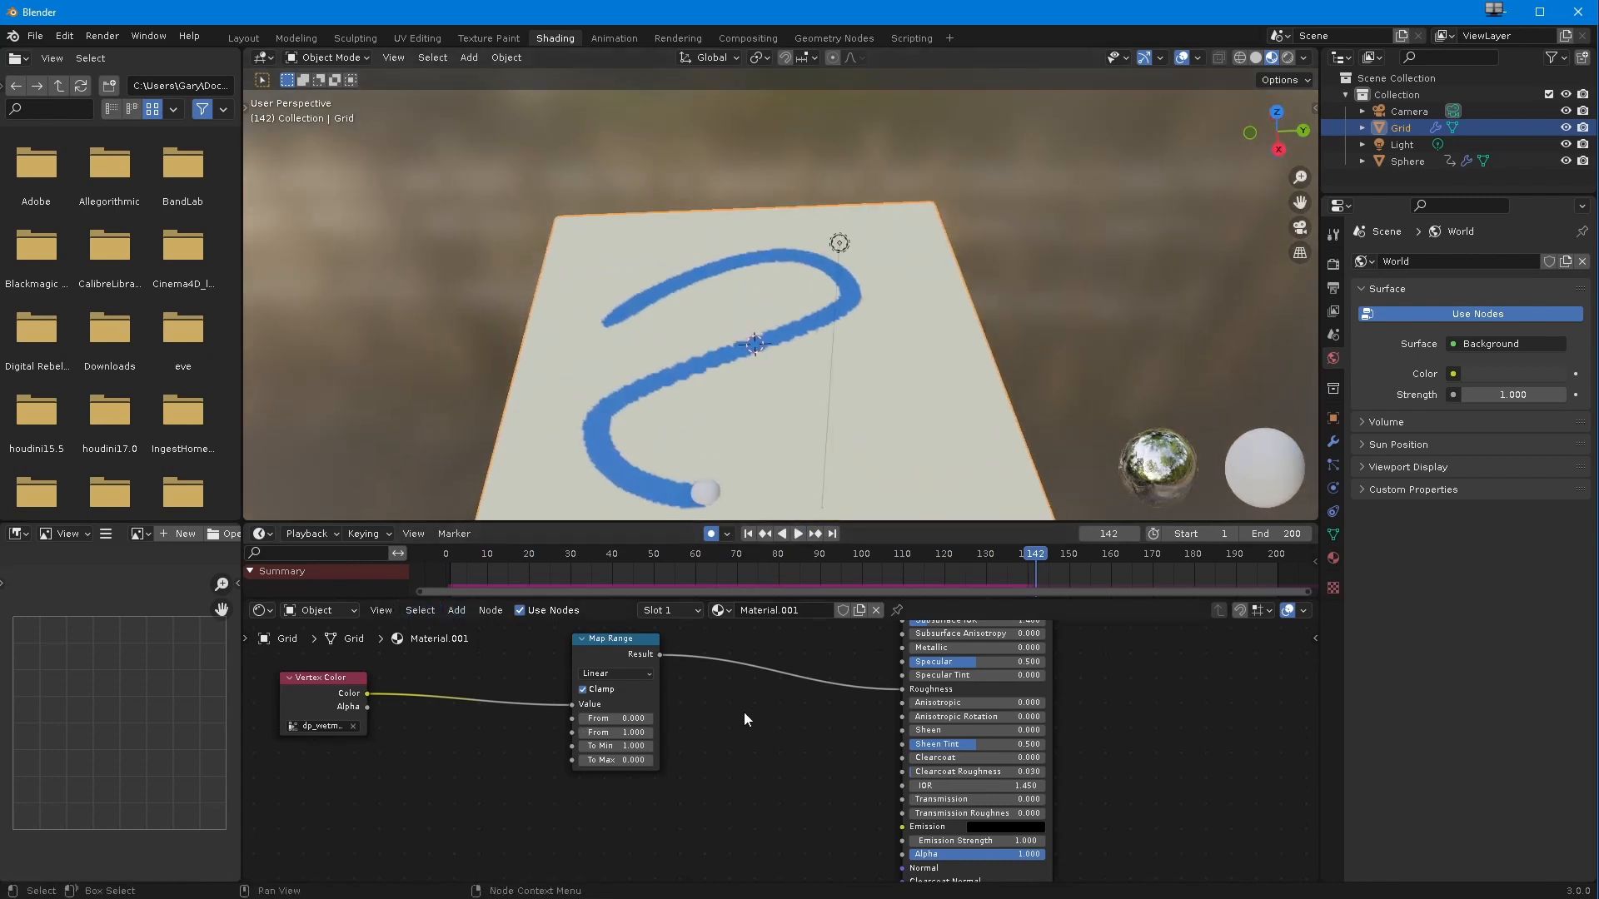
# - Examine the grid canvas's Dynamic Paint settings for Dry, Effects and Cache in the physics properties
pyautogui.scroll(-1, 746, 719)
pyautogui.click(1334, 489)
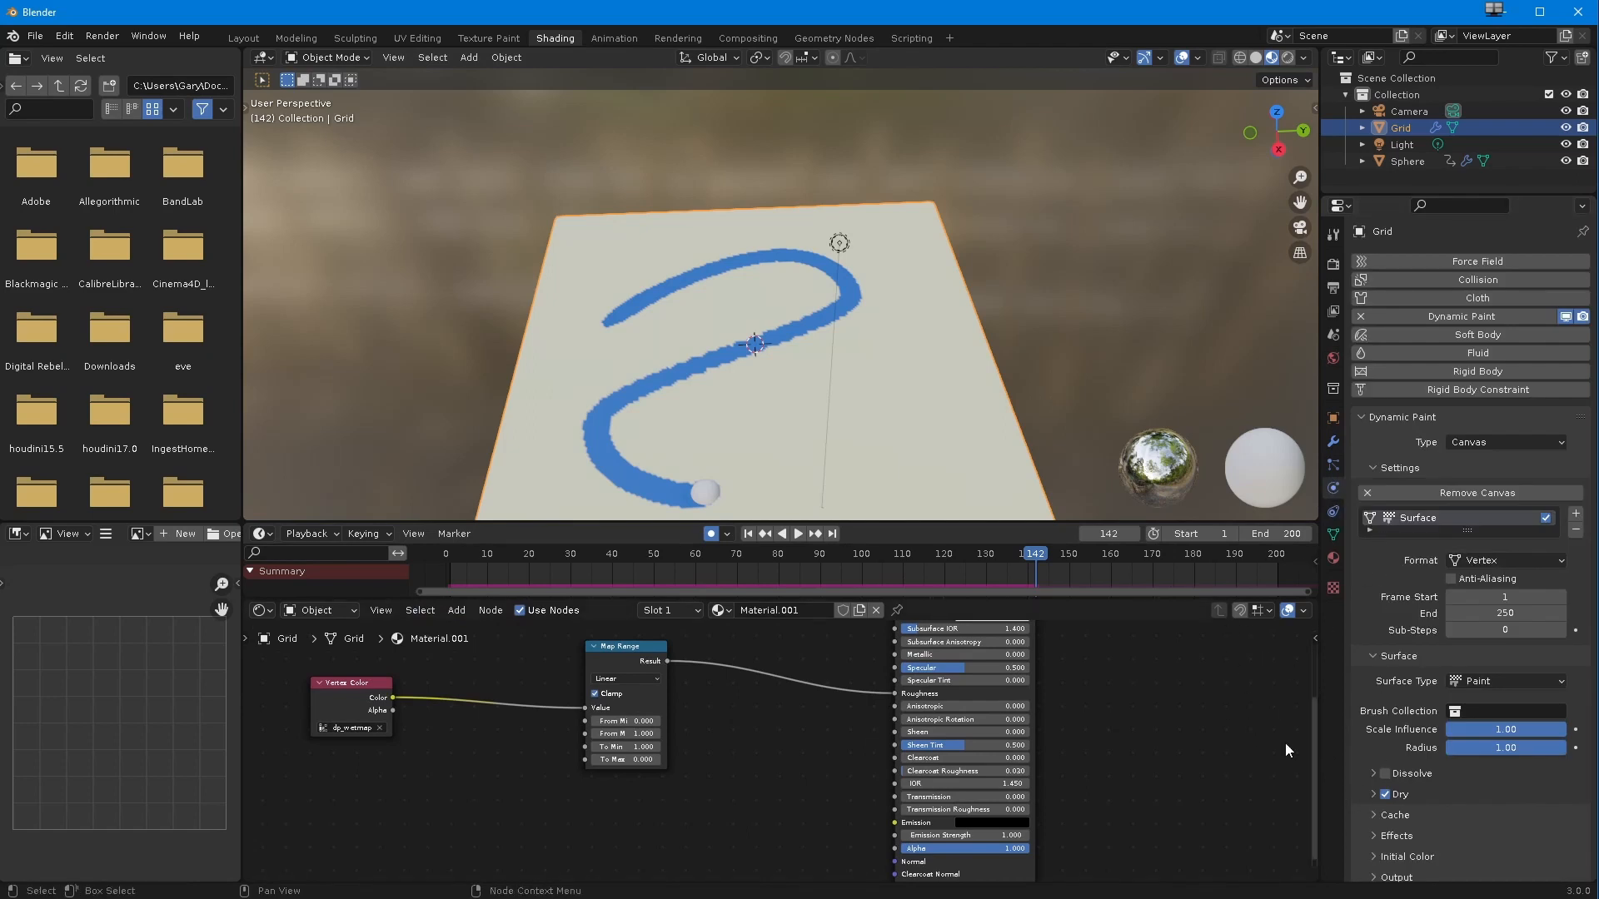
pyautogui.scroll(-1, 1416, 796)
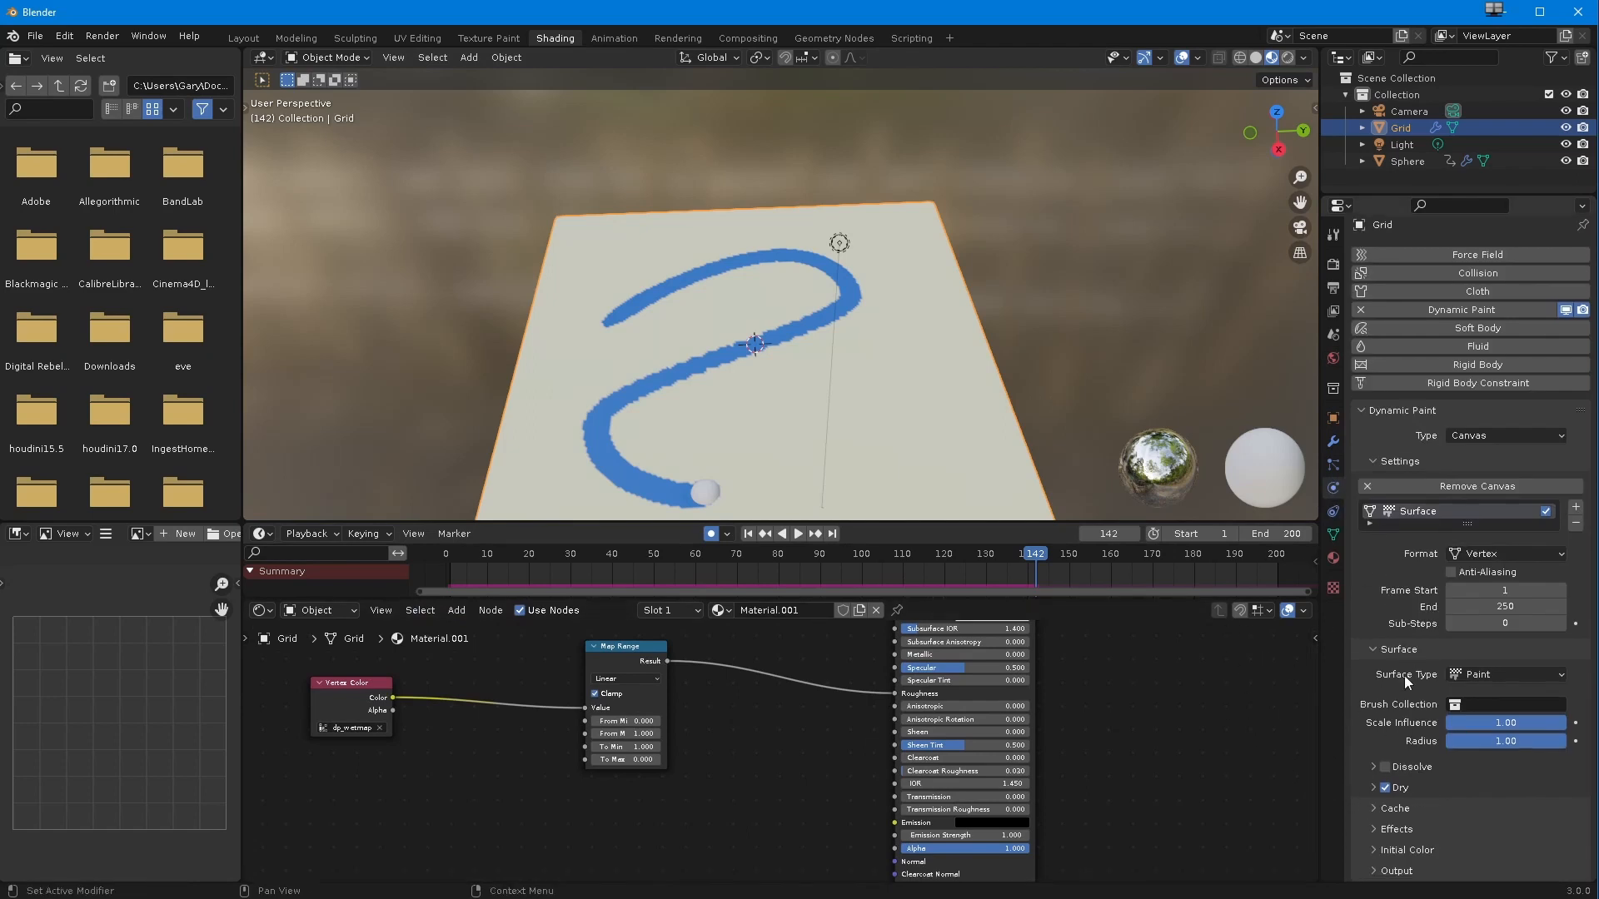
pyautogui.click(1371, 788)
pyautogui.scroll(-2, 1427, 808)
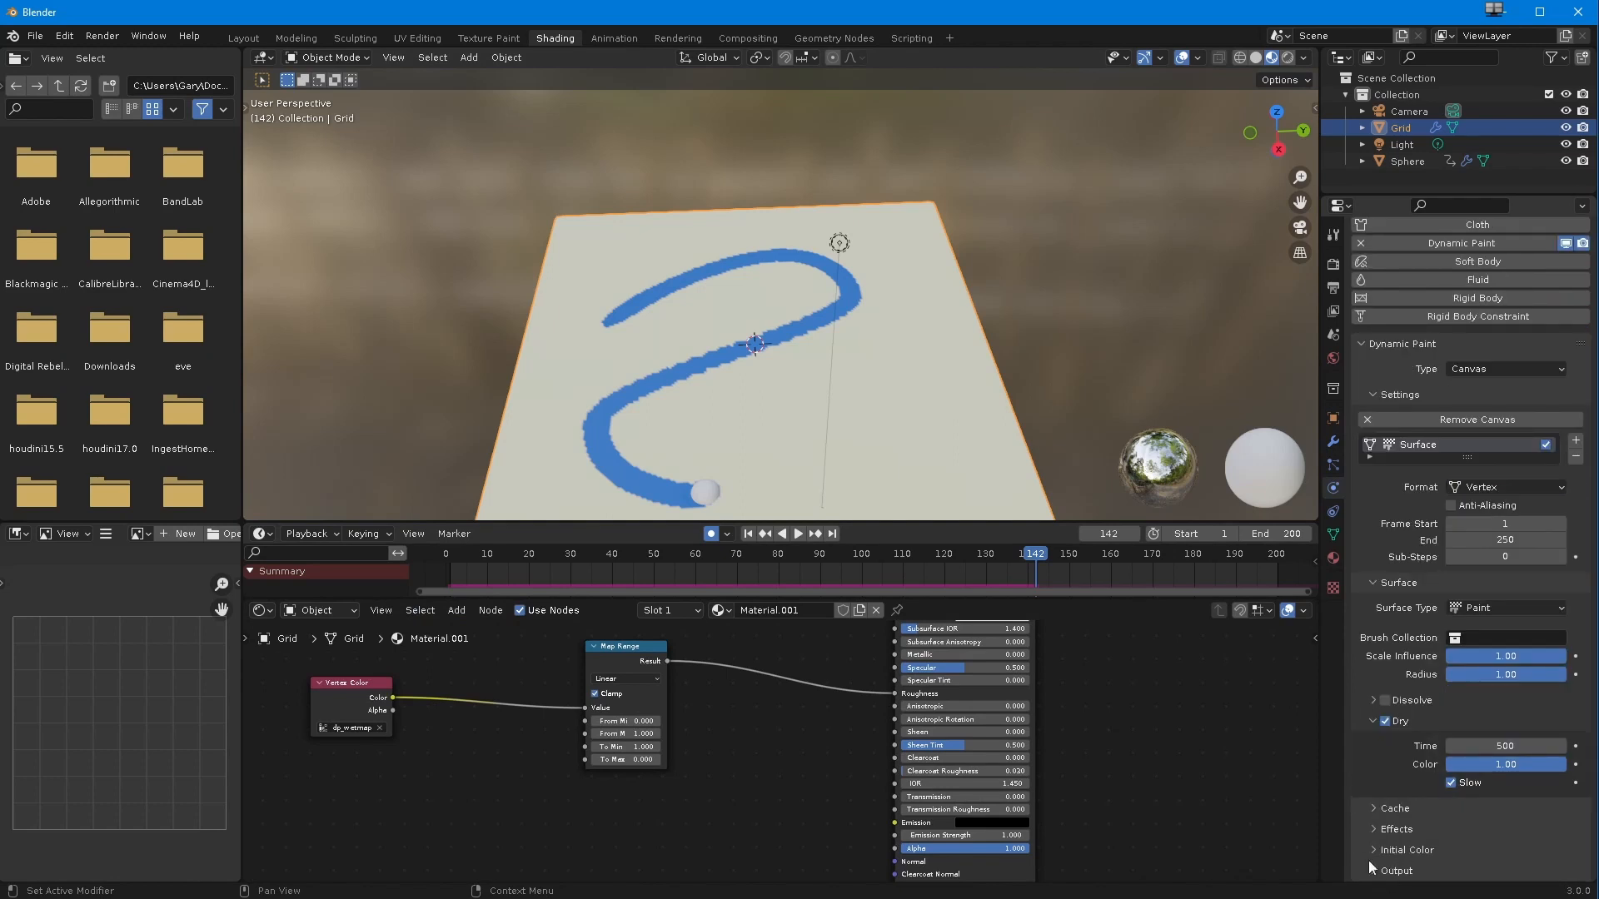
pyautogui.click(1367, 829)
pyautogui.scroll(-2, 1374, 824)
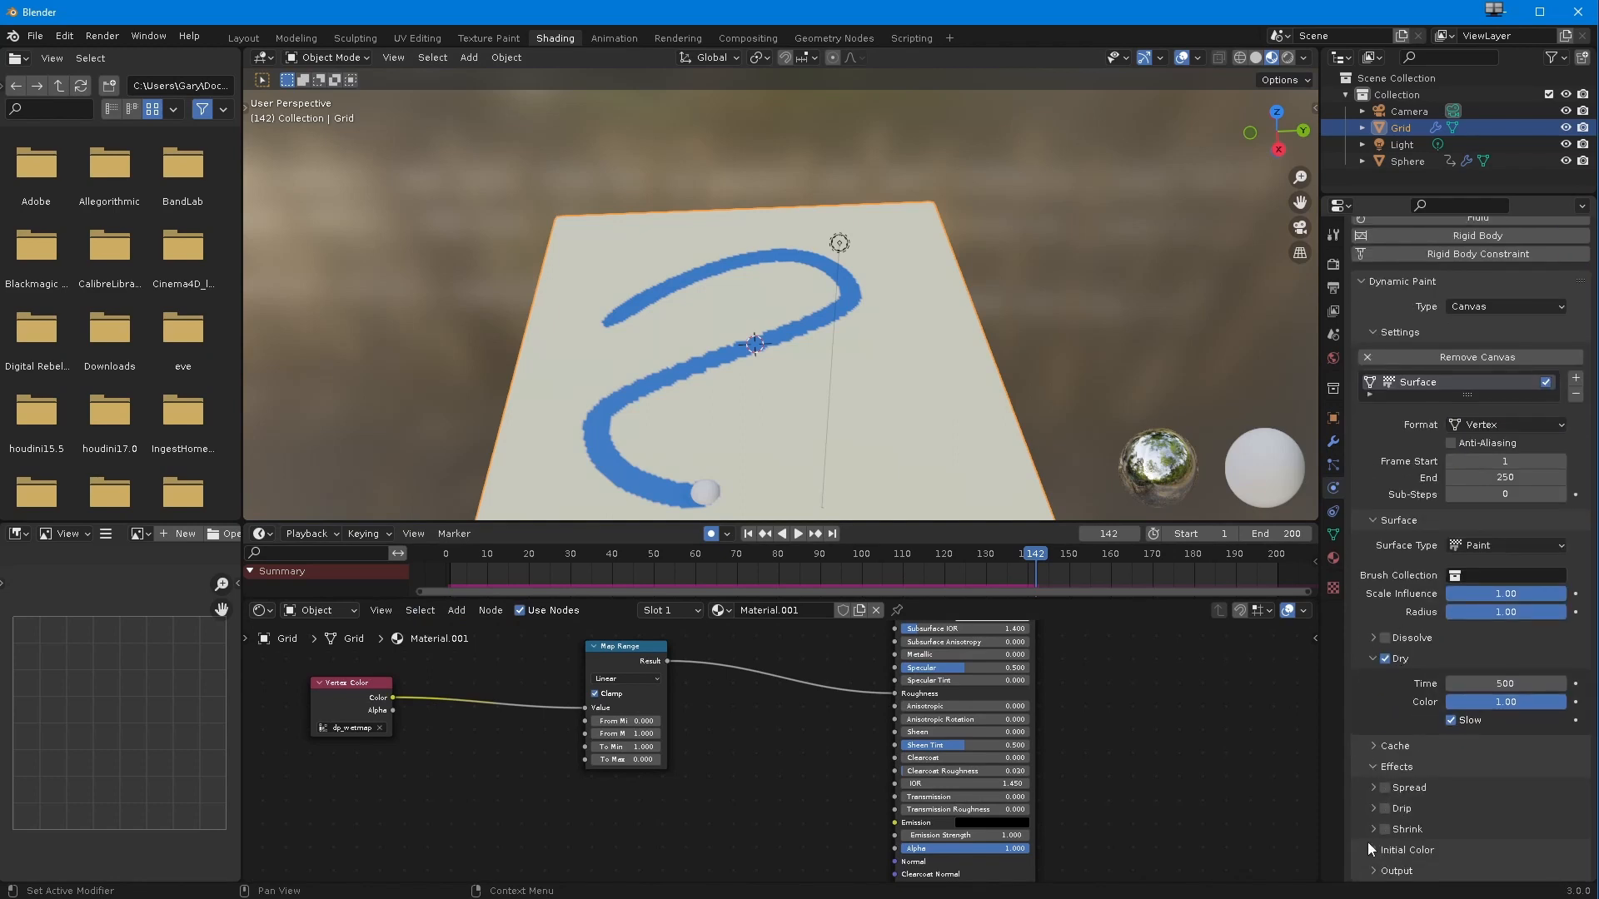
pyautogui.click(1376, 747)
pyautogui.scroll(-6, 1387, 790)
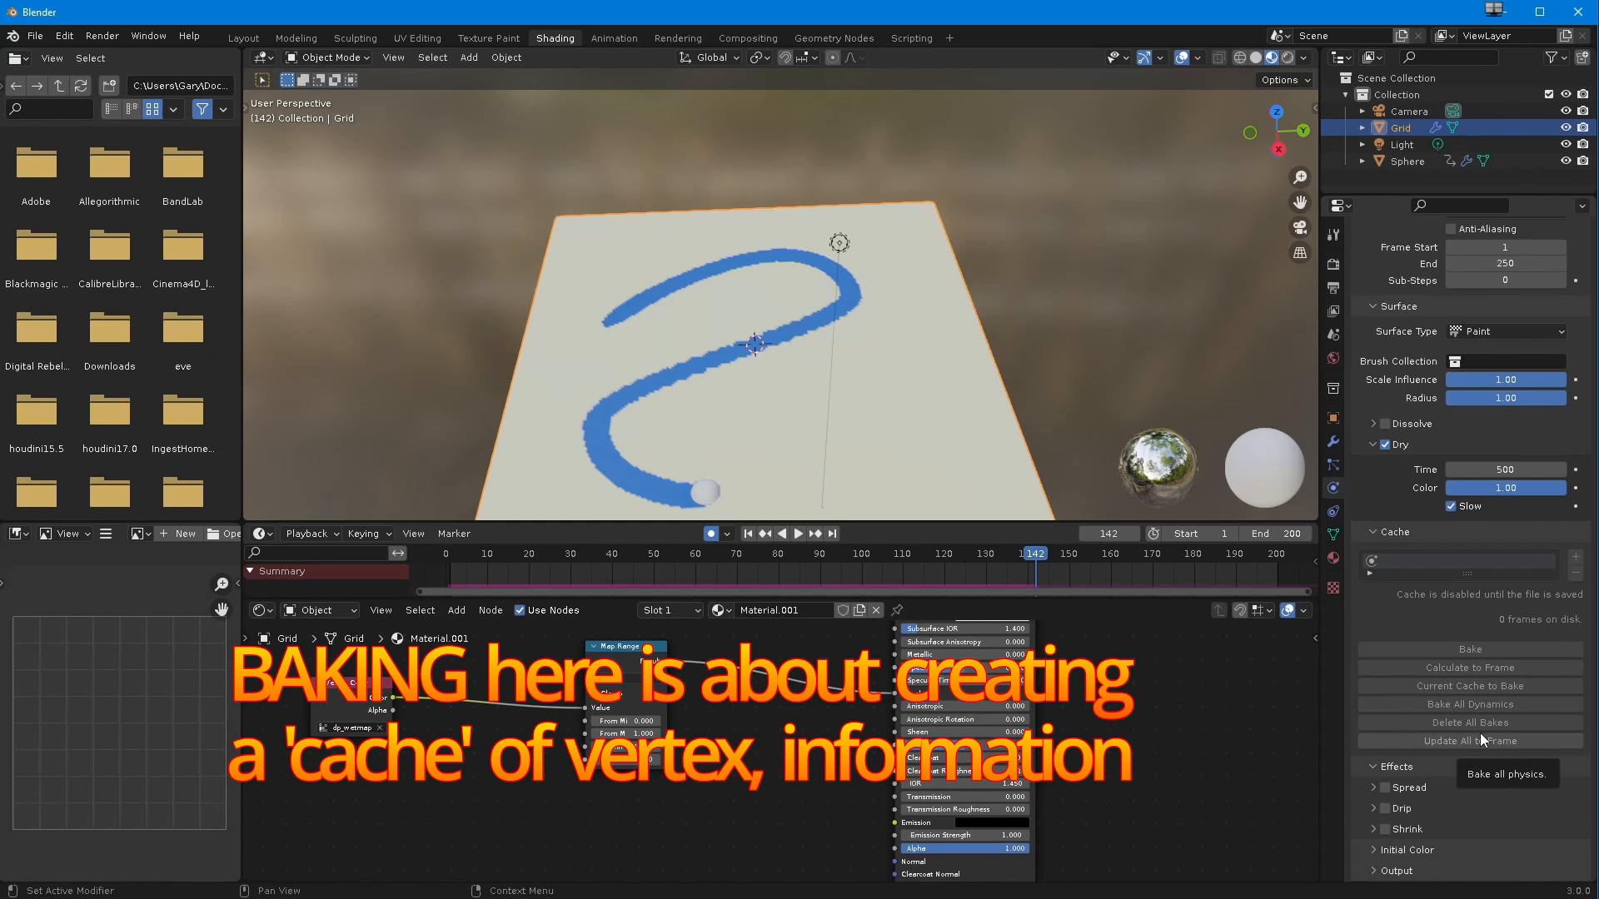
# - Enable the Spread effect on the grid's Dynamic Paint canvas and replay the animation from the first frame
pyautogui.click(1385, 788)
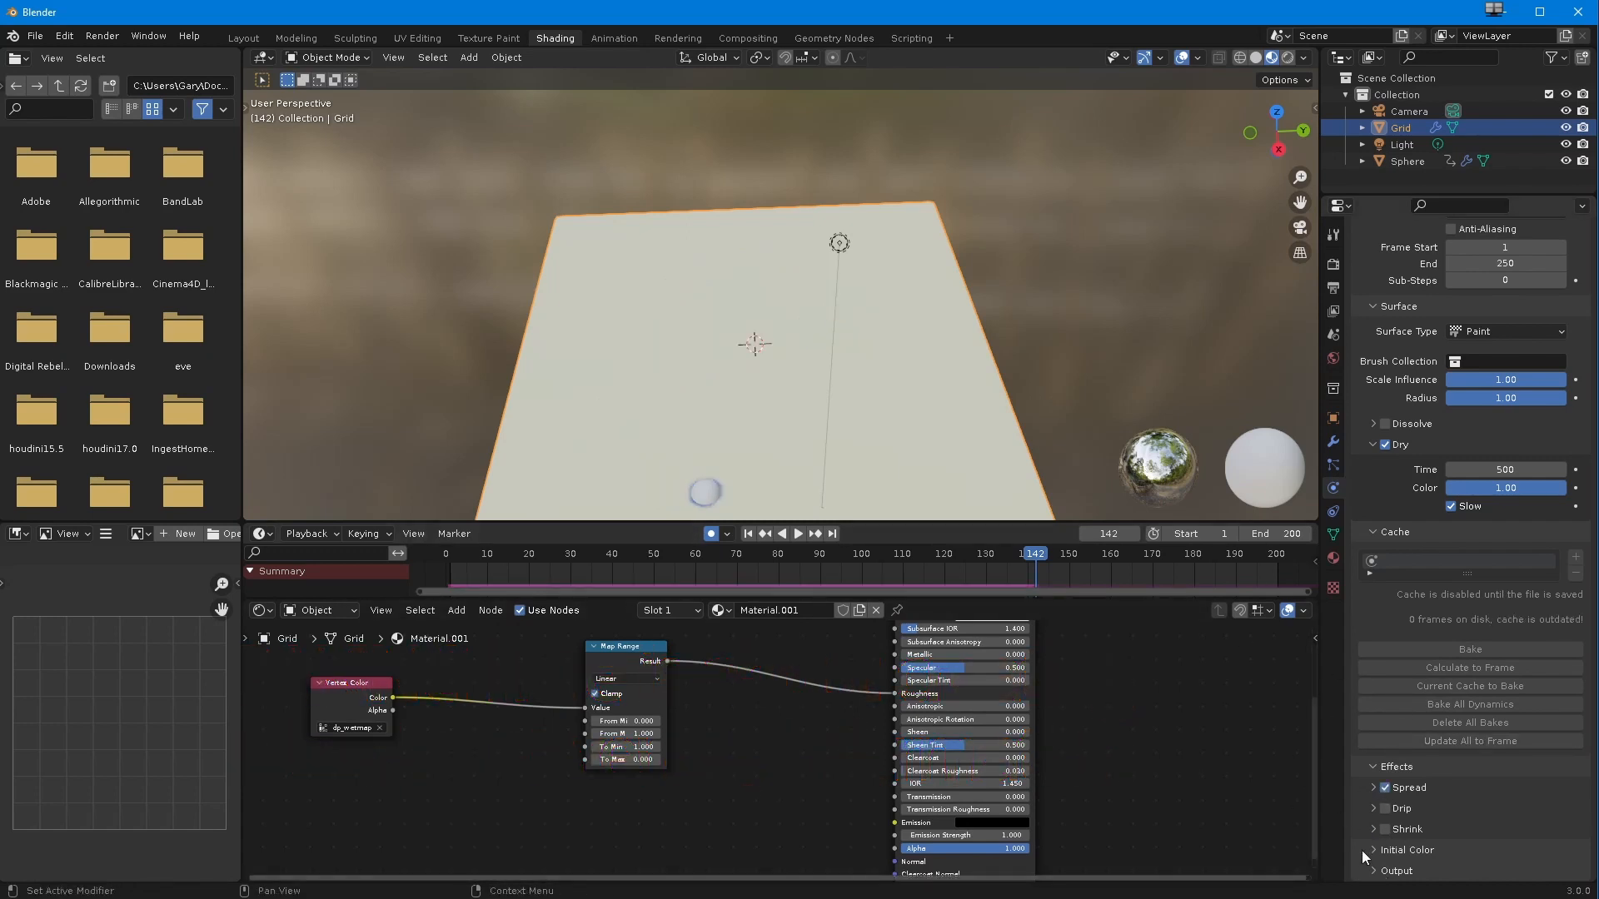
pyautogui.click(747, 535)
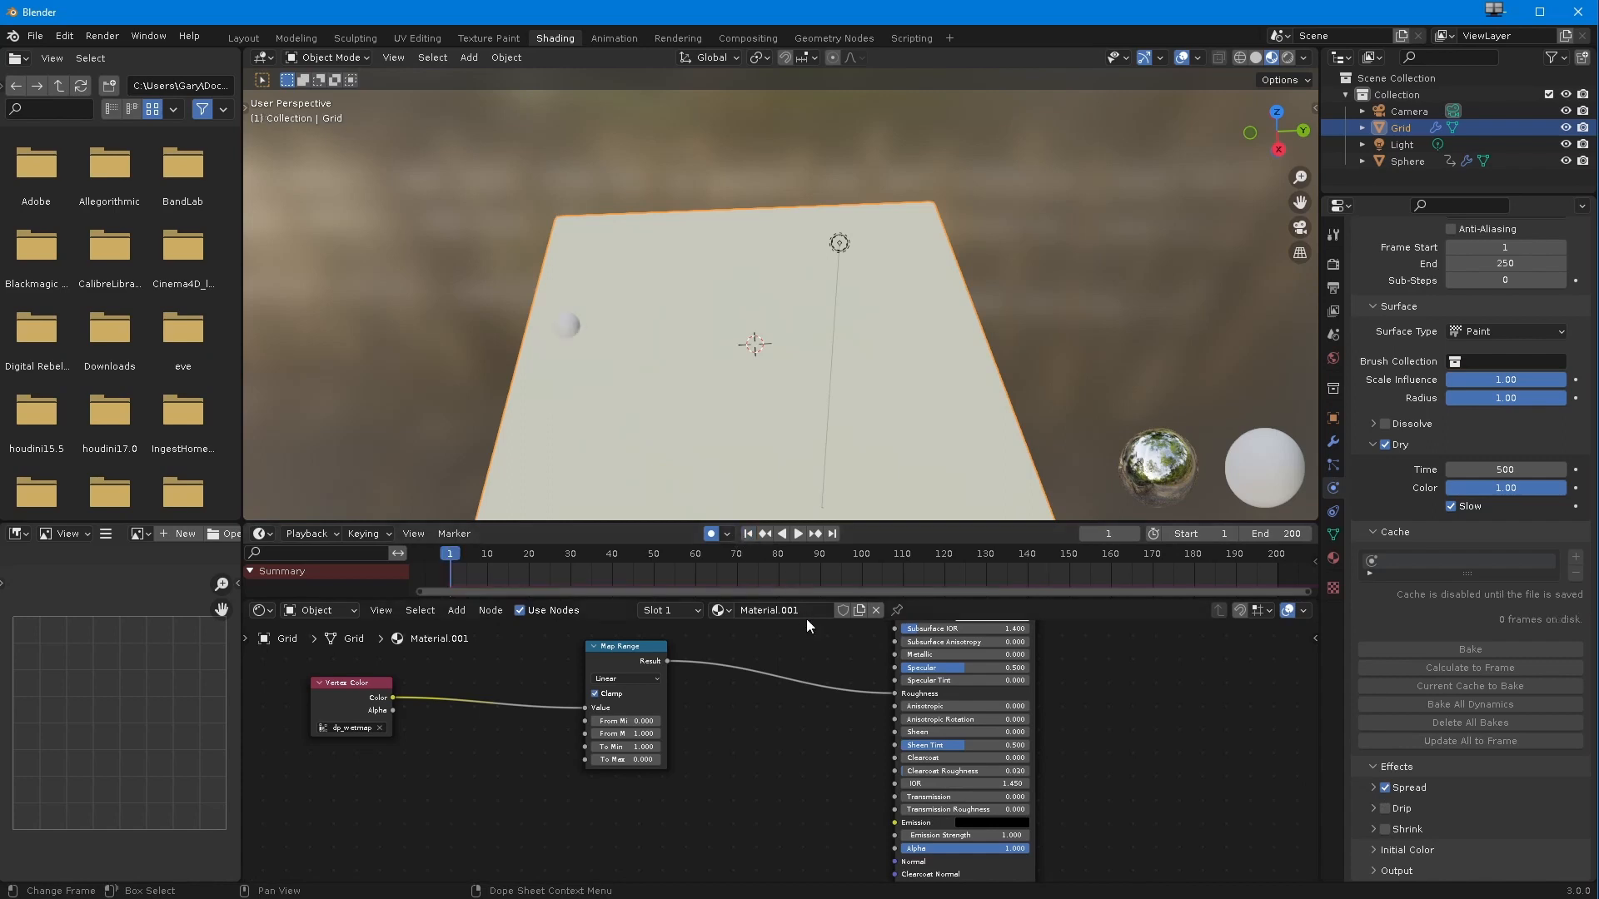
pyautogui.click(798, 533)
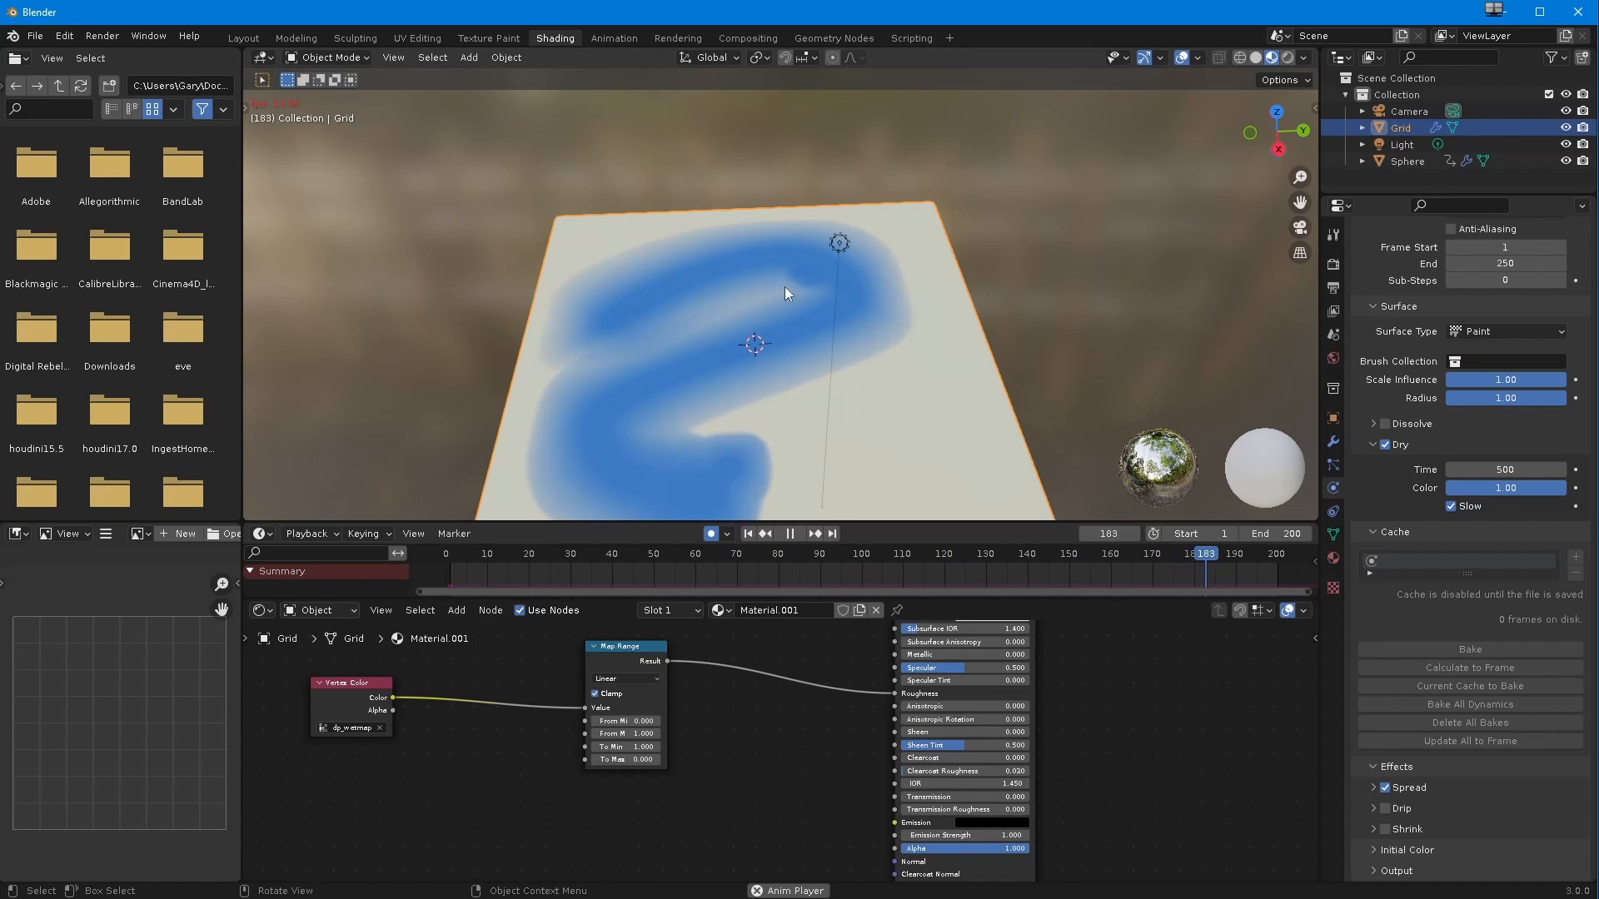
pyautogui.moveTo(756, 454)
pyautogui.mouseDown(button='middle')
pyautogui.moveTo(662, 417)
pyautogui.moveTo(723, 379)
pyautogui.moveTo(708, 388)
pyautogui.moveTo(767, 433)
pyautogui.mouseUp(button='middle')
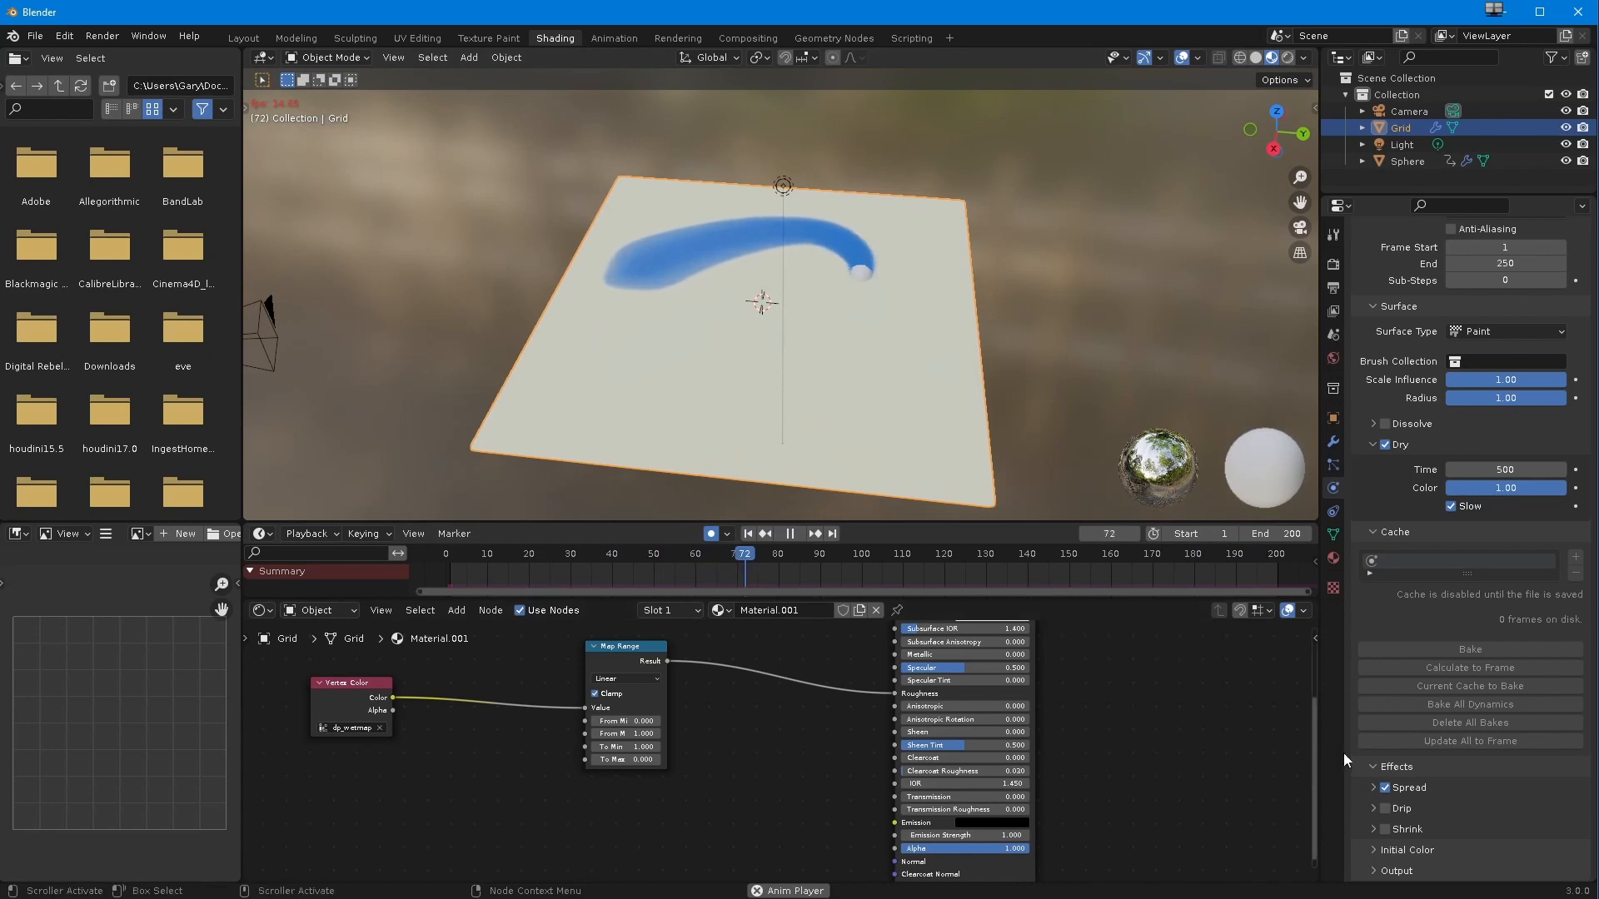
# - Switch the canvas effect from Spread to Shrink, stop playback at frame 32 and set the Shrink speed to 5
pyautogui.moveTo(1342, 752); pyautogui.dragTo(1308, 744)
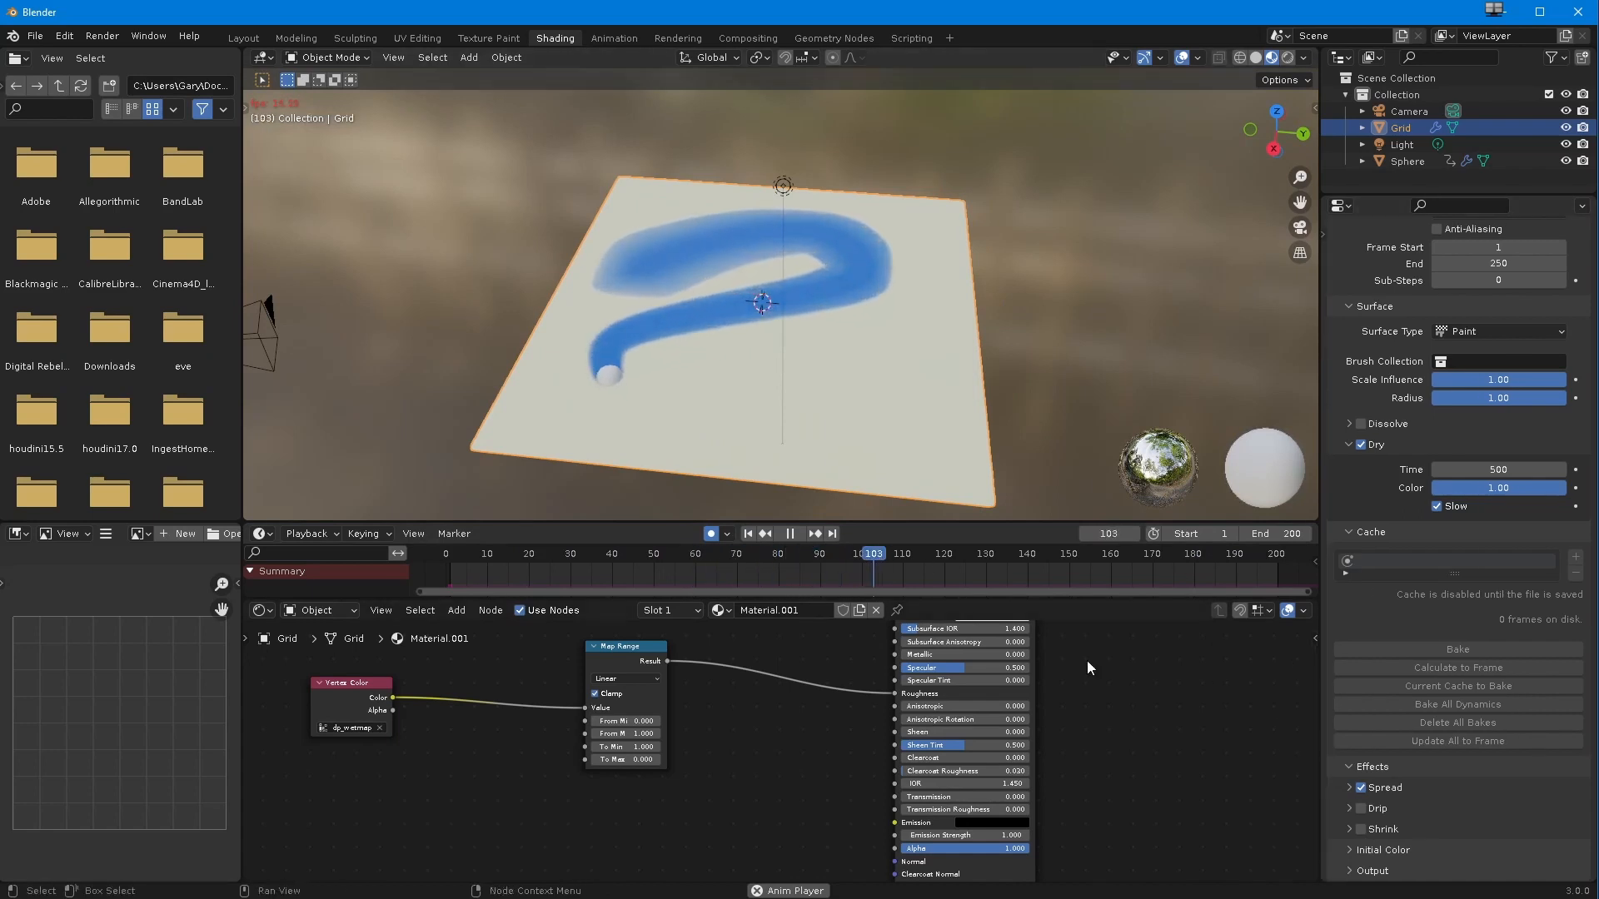
pyautogui.click(1359, 788)
pyautogui.click(1350, 830)
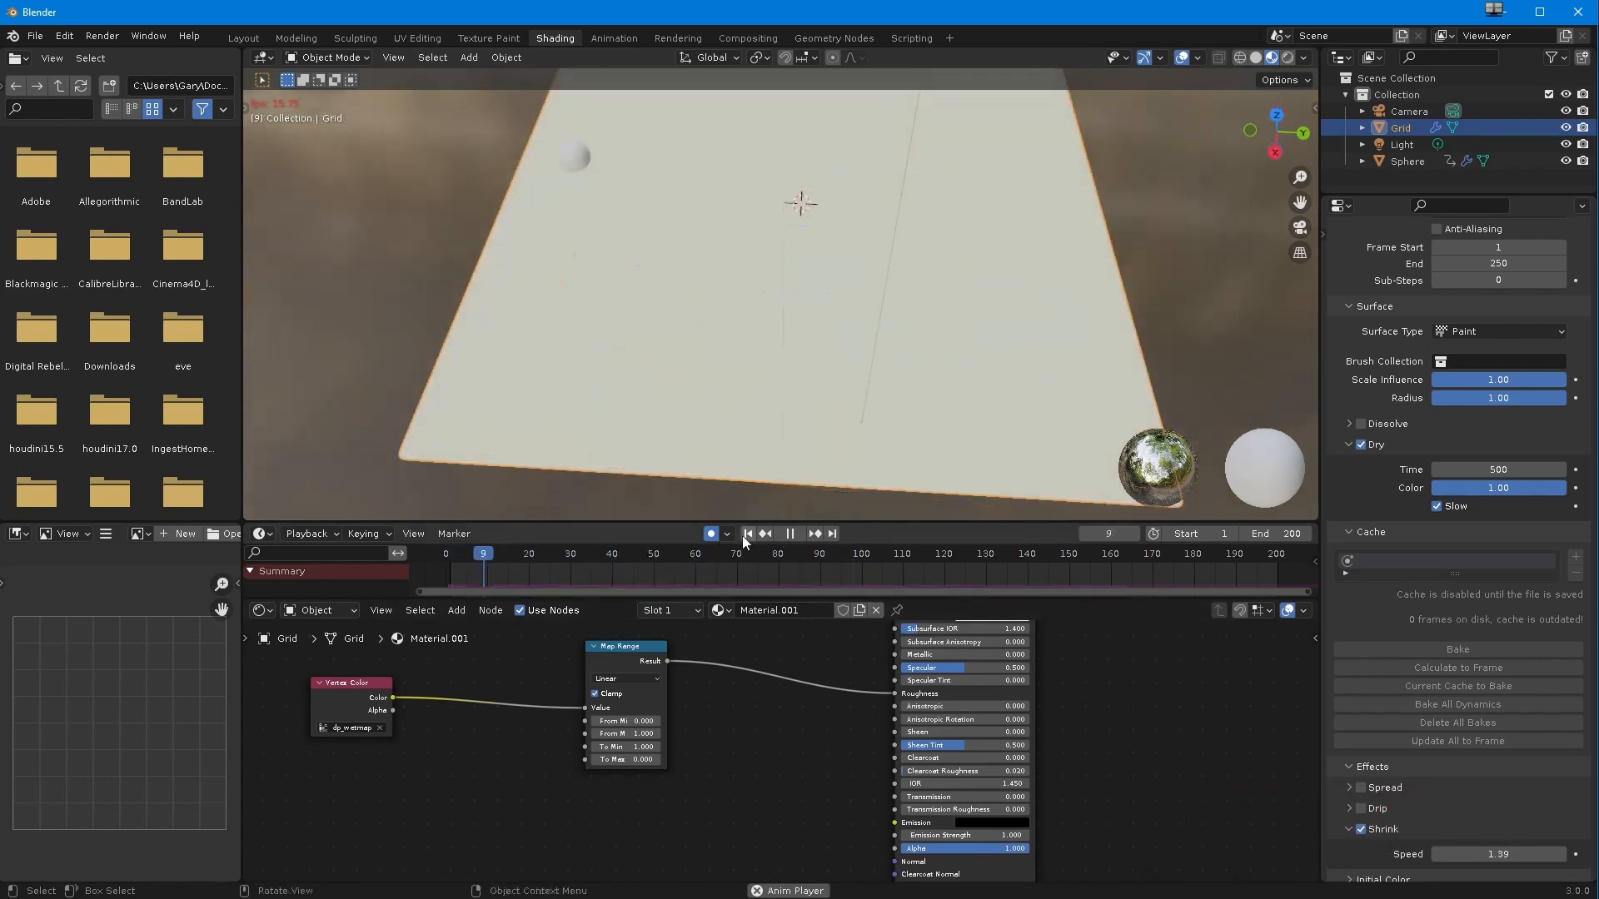
pyautogui.click(790, 534)
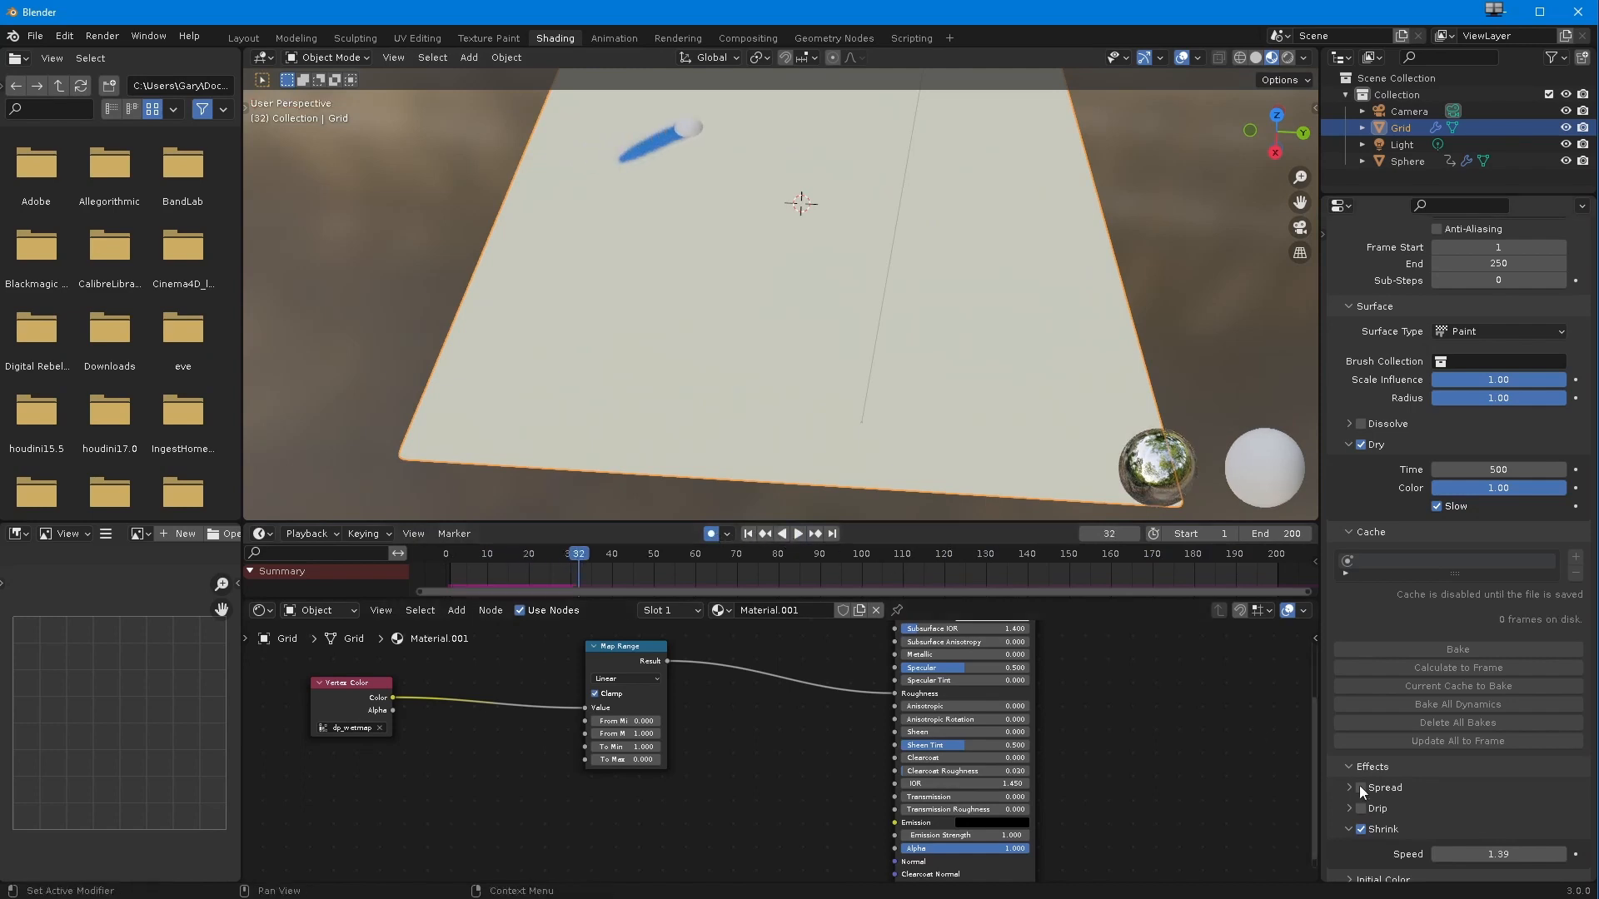
pyautogui.click(1474, 858)
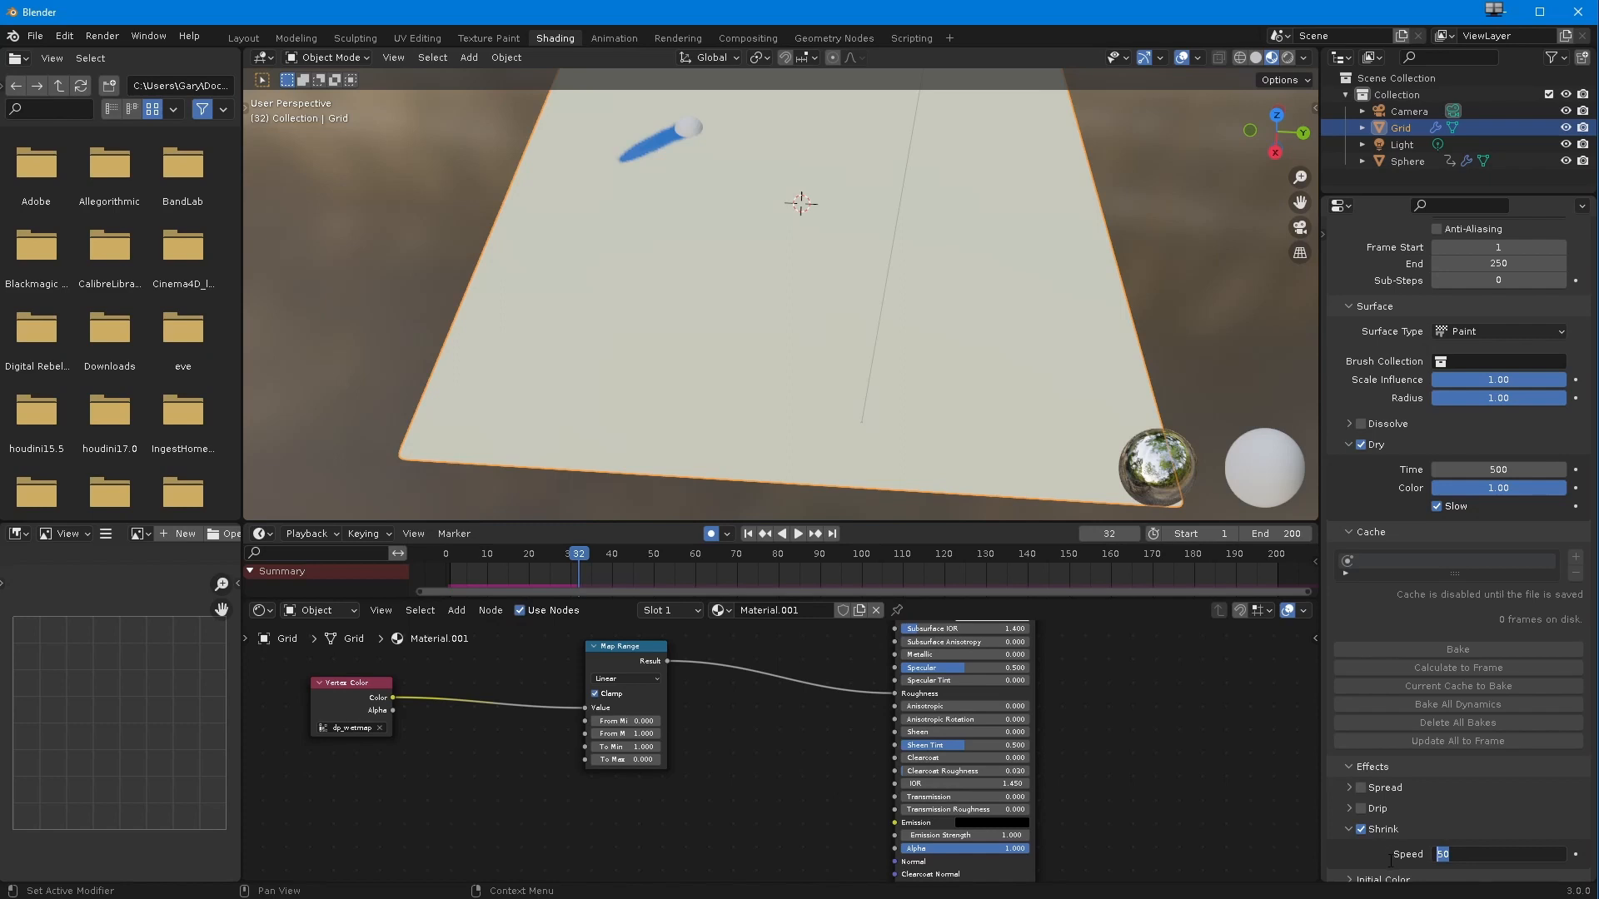
pyautogui.write('5')
pyautogui.press('Return')
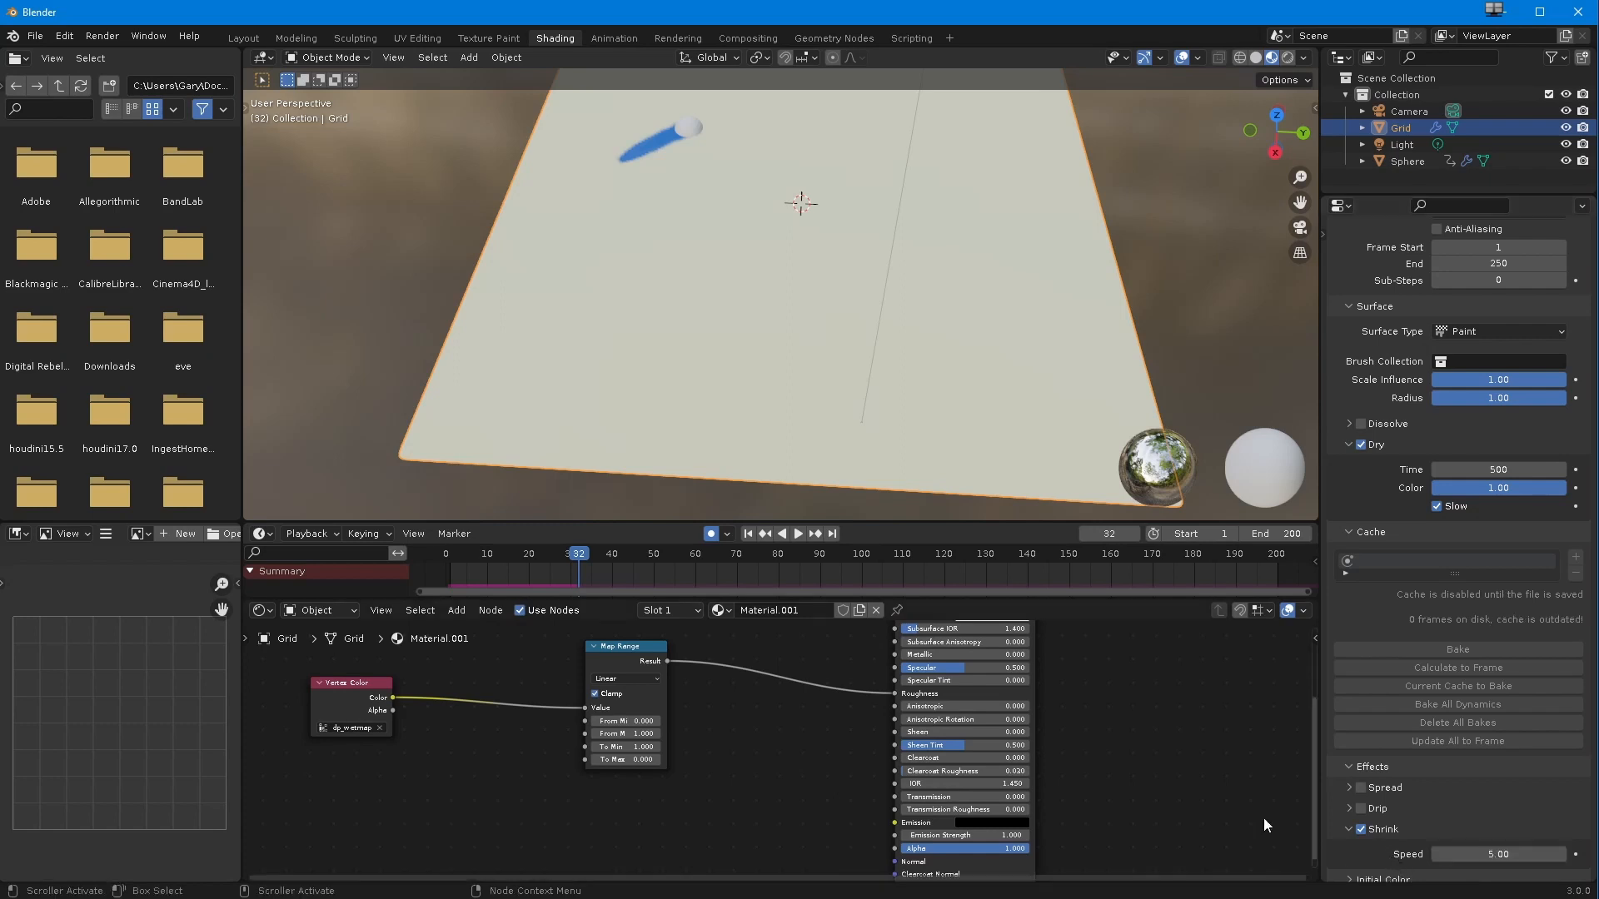
# - Replay the animation from the first frame and view the shrinking paint trail from a wider angle
pyautogui.click(750, 534)
pyautogui.click(797, 534)
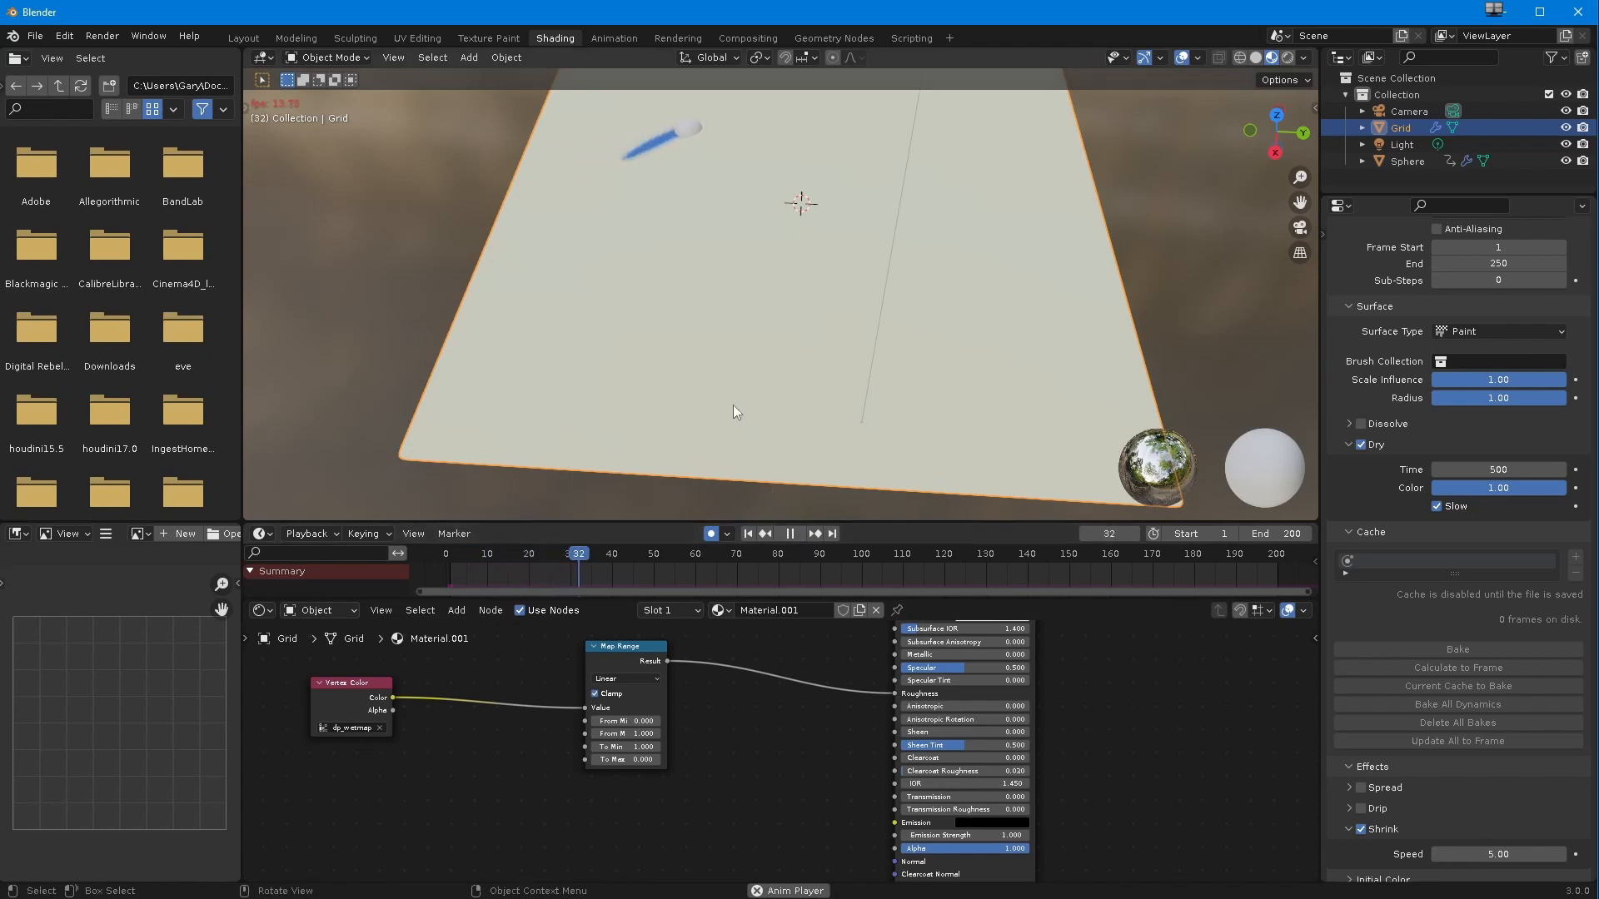
pyautogui.scroll(-2, 731, 396)
pyautogui.moveTo(724, 405)
pyautogui.mouseDown(button='middle')
pyautogui.moveTo(691, 433)
pyautogui.moveTo(767, 470)
pyautogui.moveTo(776, 448)
pyautogui.moveTo(762, 453)
pyautogui.mouseUp(button='middle')
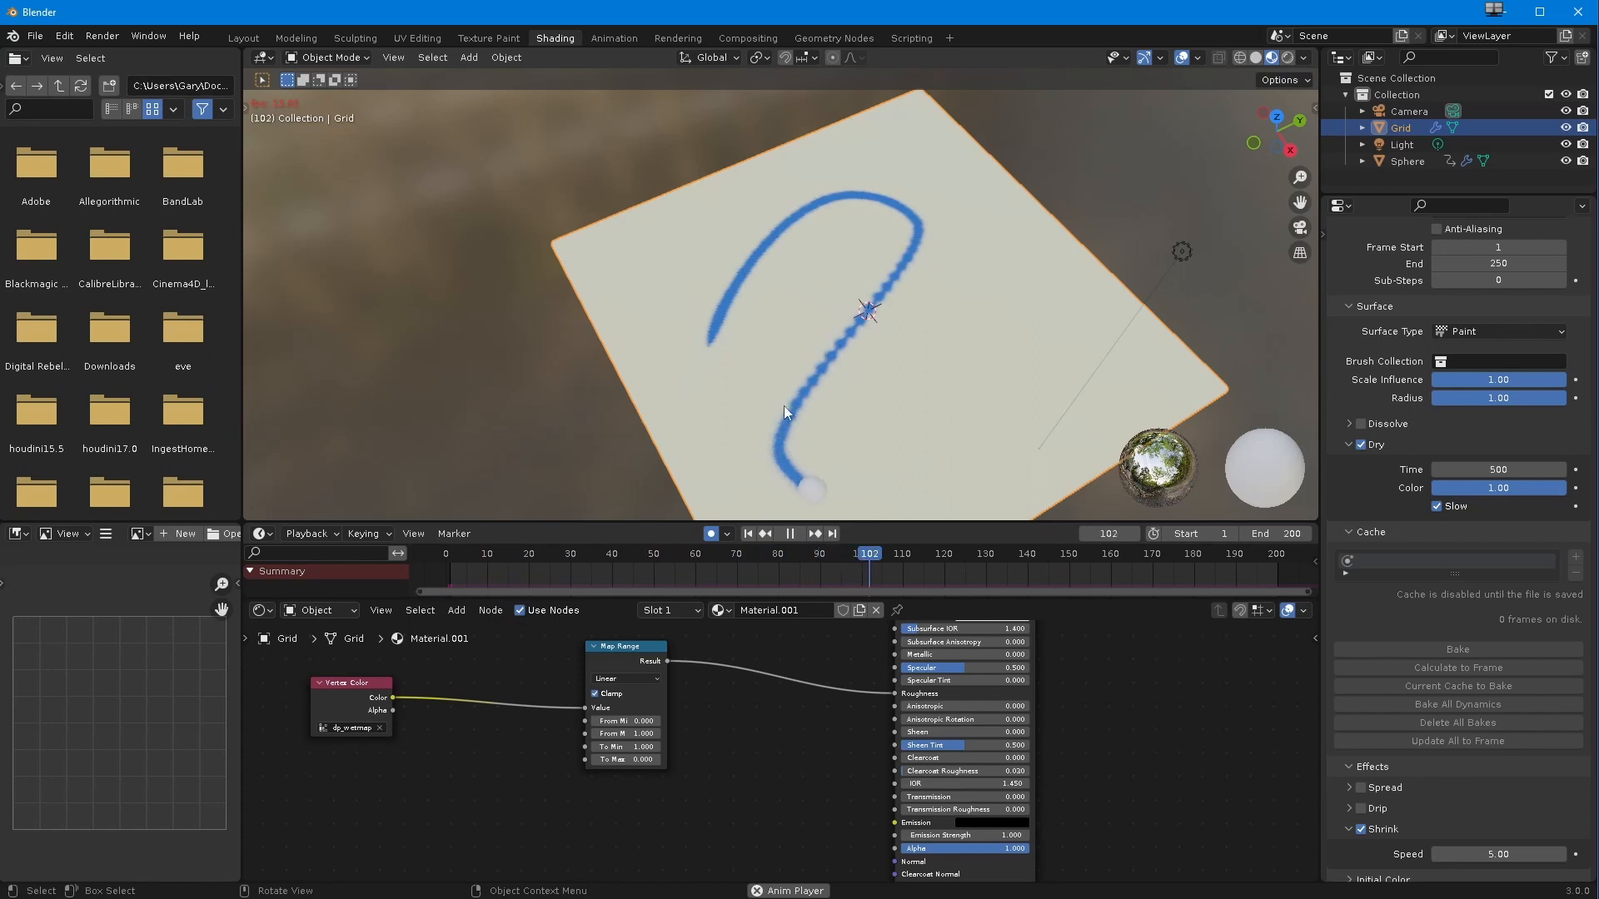
# - Replace the Shrink effect with Drip on the grid canvas and stop playback at frame 72
pyautogui.click(1361, 830)
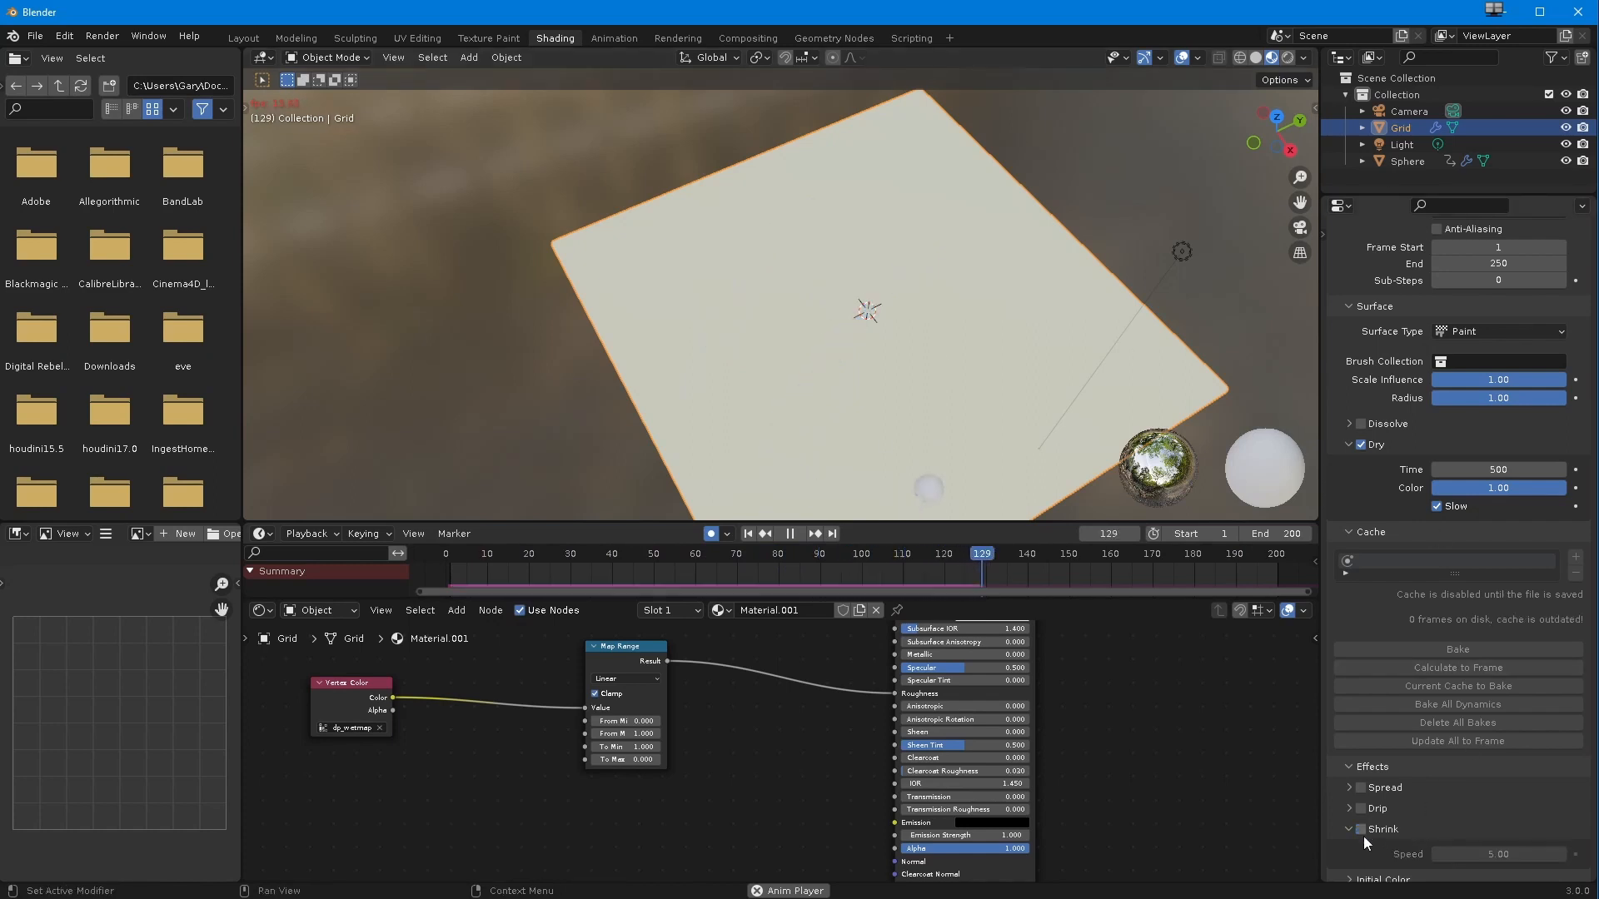
pyautogui.click(1350, 809)
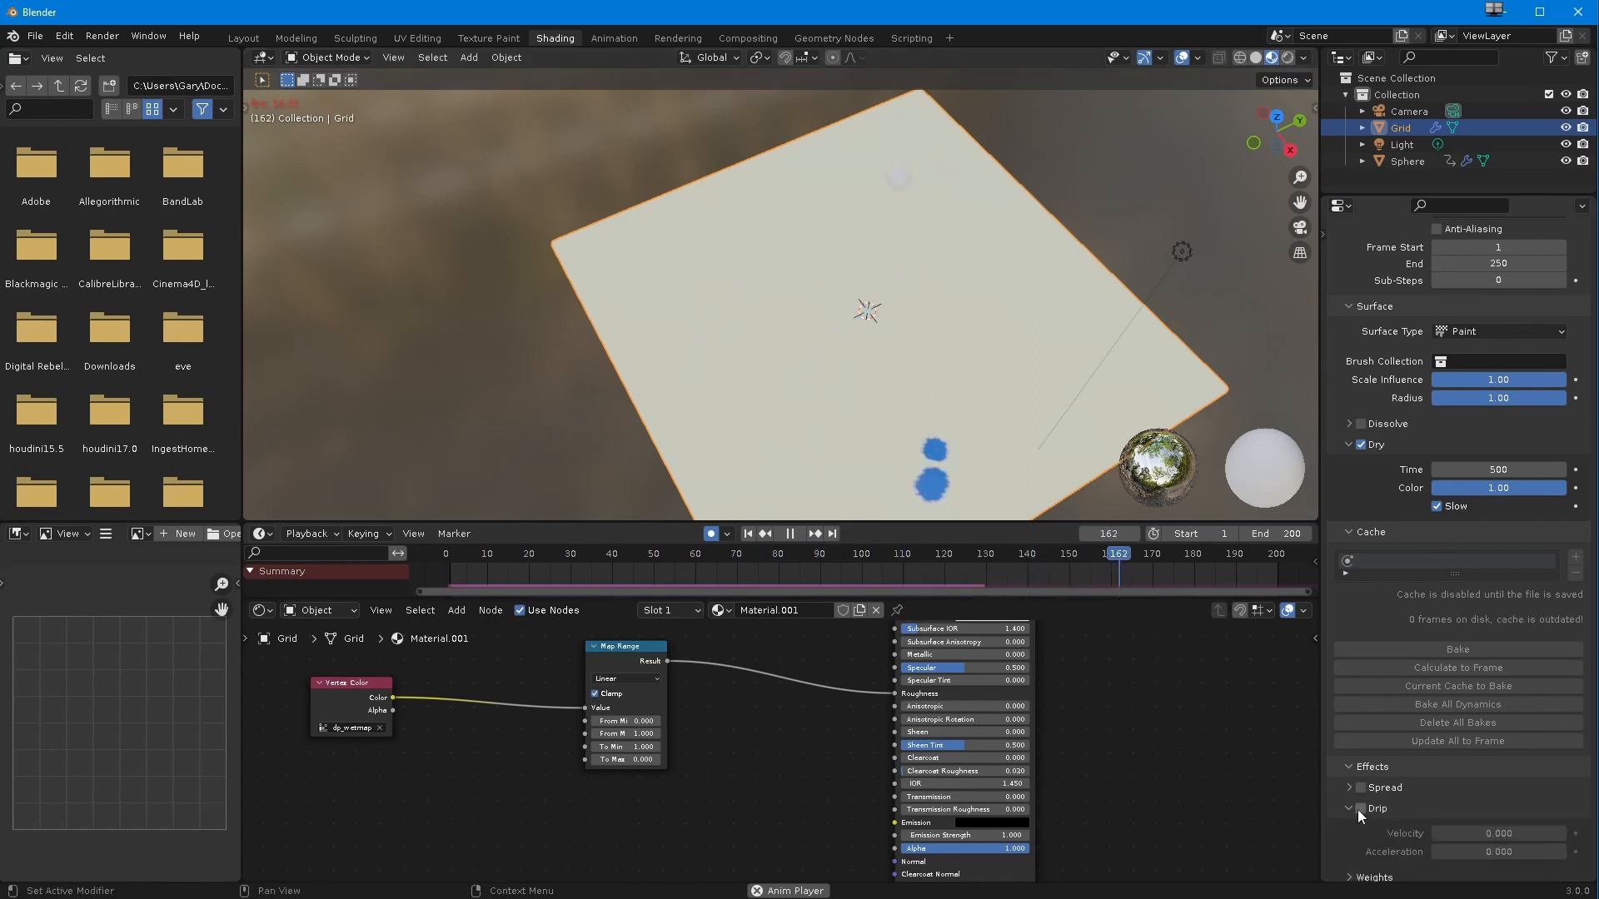
pyautogui.click(1359, 809)
pyautogui.click(1350, 810)
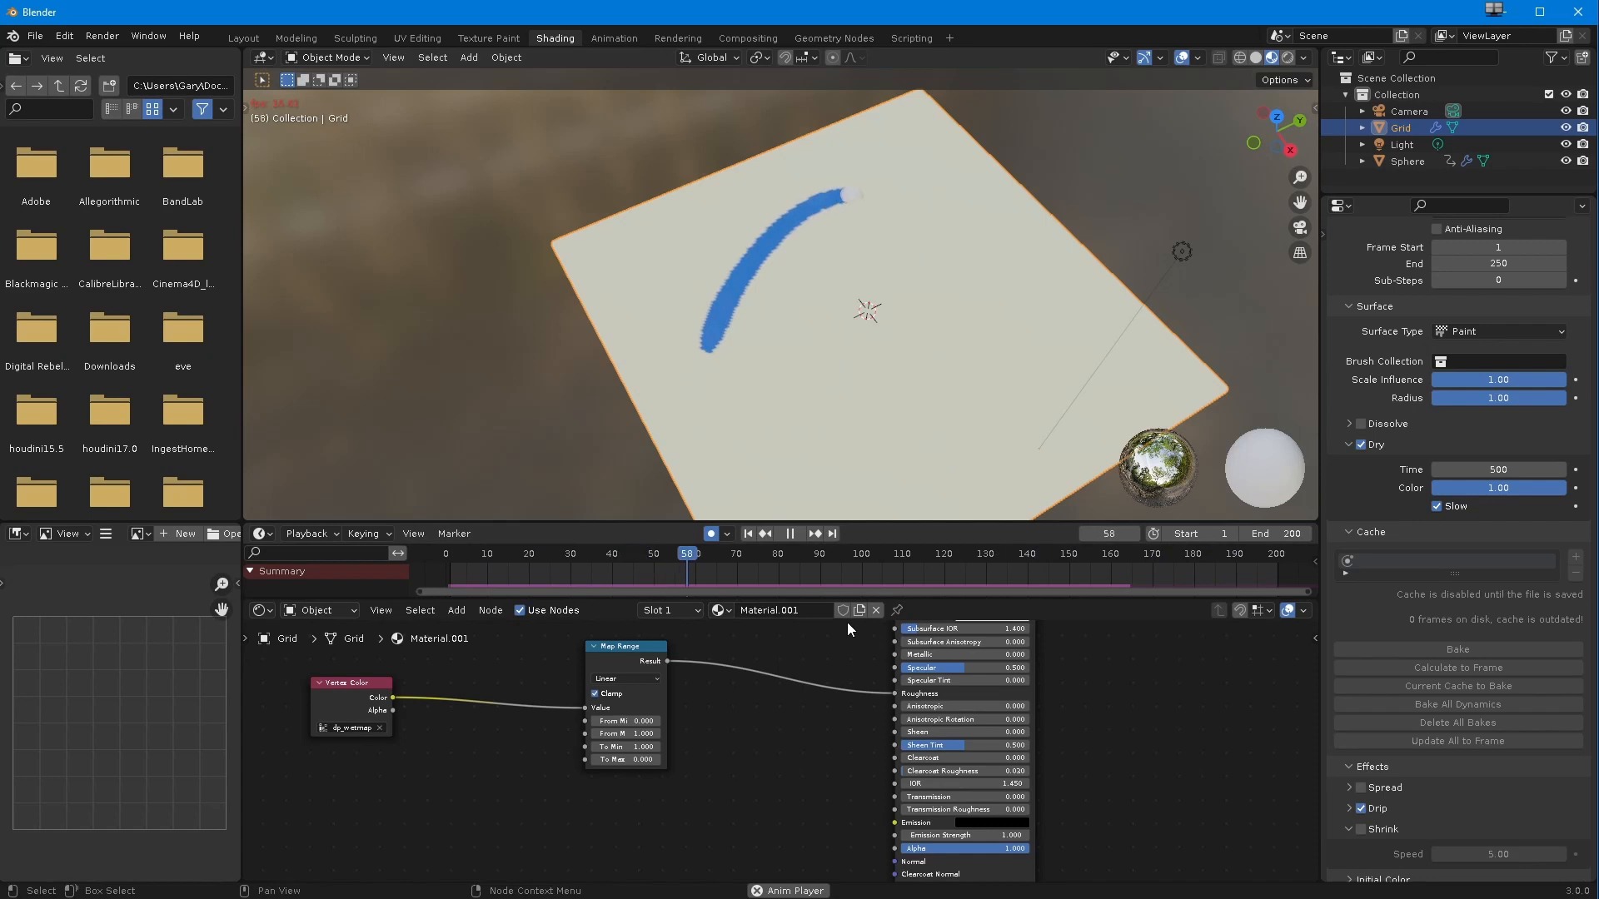
pyautogui.press('space')
pyautogui.moveTo(743, 408)
pyautogui.mouseDown(button='middle')
pyautogui.moveTo(661, 362)
pyautogui.moveTo(617, 360)
pyautogui.moveTo(635, 361)
pyautogui.mouseUp(button='middle')
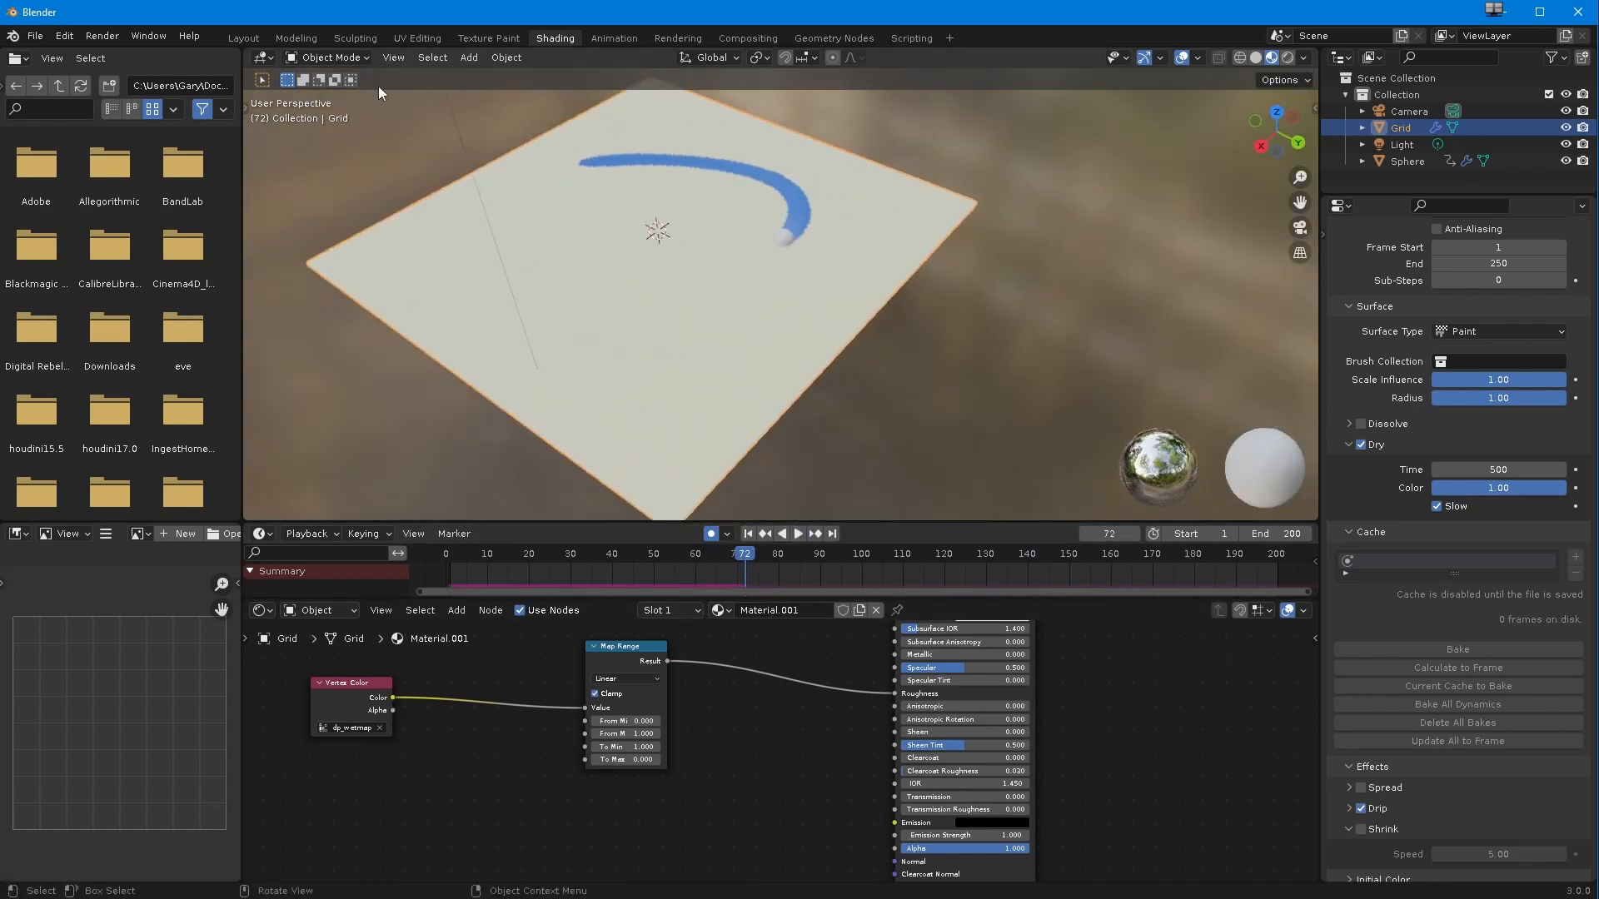
# - Add a plain axes empty at the centre of the grid
pyautogui.click(469, 57)
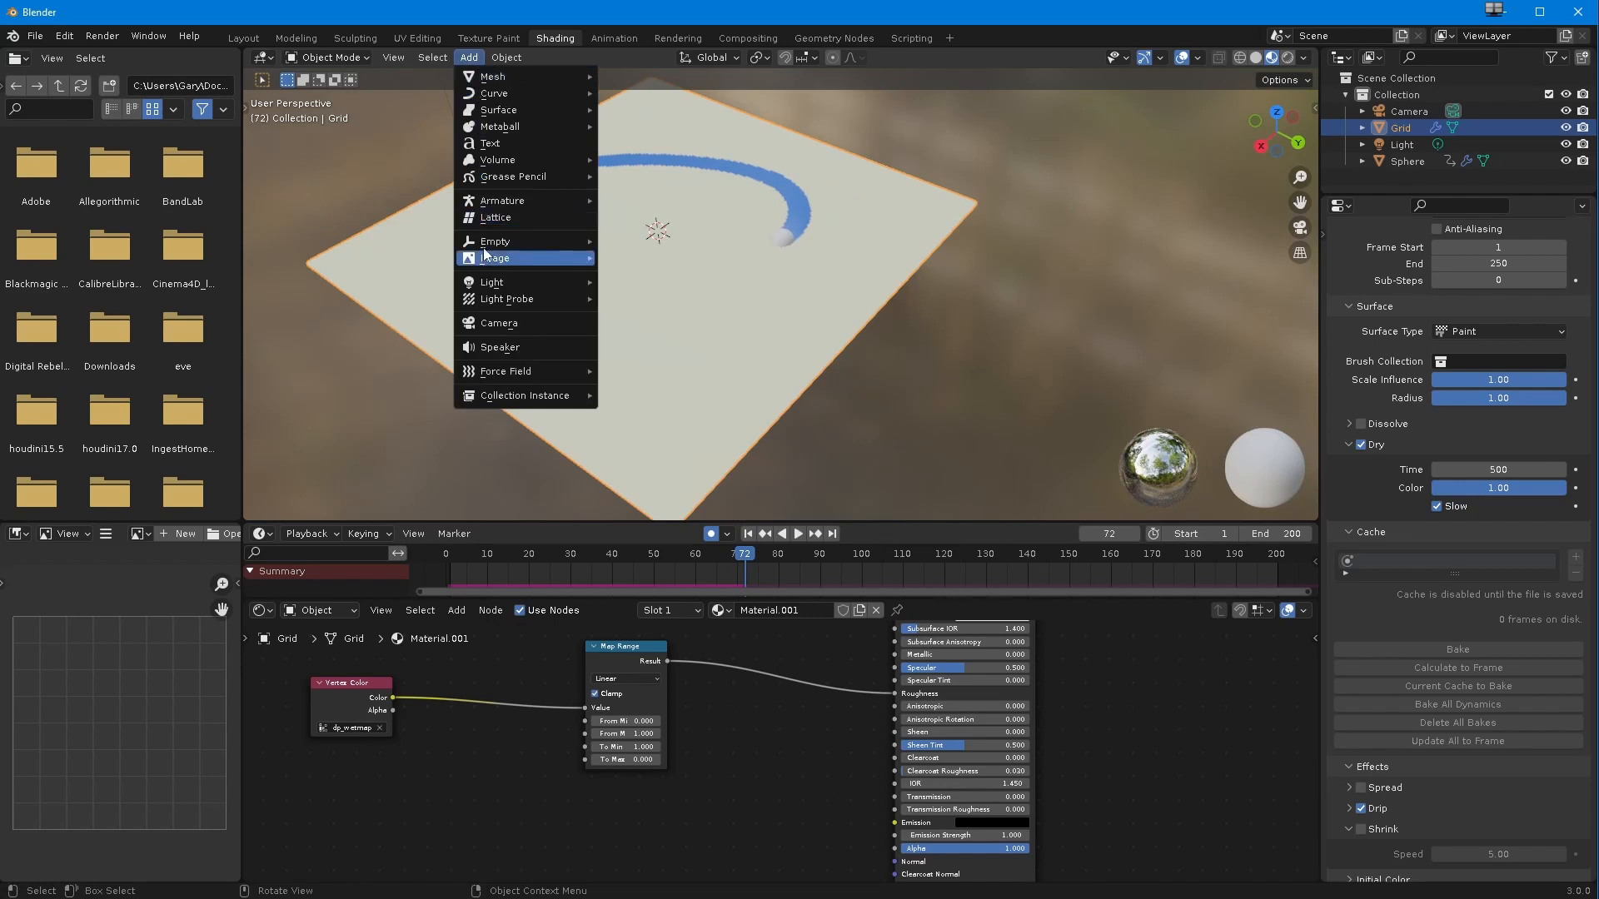
pyautogui.moveTo(551, 240)
pyautogui.click(642, 242)
pyautogui.moveTo(771, 322)
pyautogui.mouseDown(button='middle')
pyautogui.moveTo(783, 382)
pyautogui.moveTo(795, 377)
pyautogui.mouseUp(button='middle')
# - Parent the Grid and Sphere objects to the Empty, expand its hierarchy and select the Empty
pyautogui.moveTo(1399, 197); pyautogui.dragTo(1398, 331)
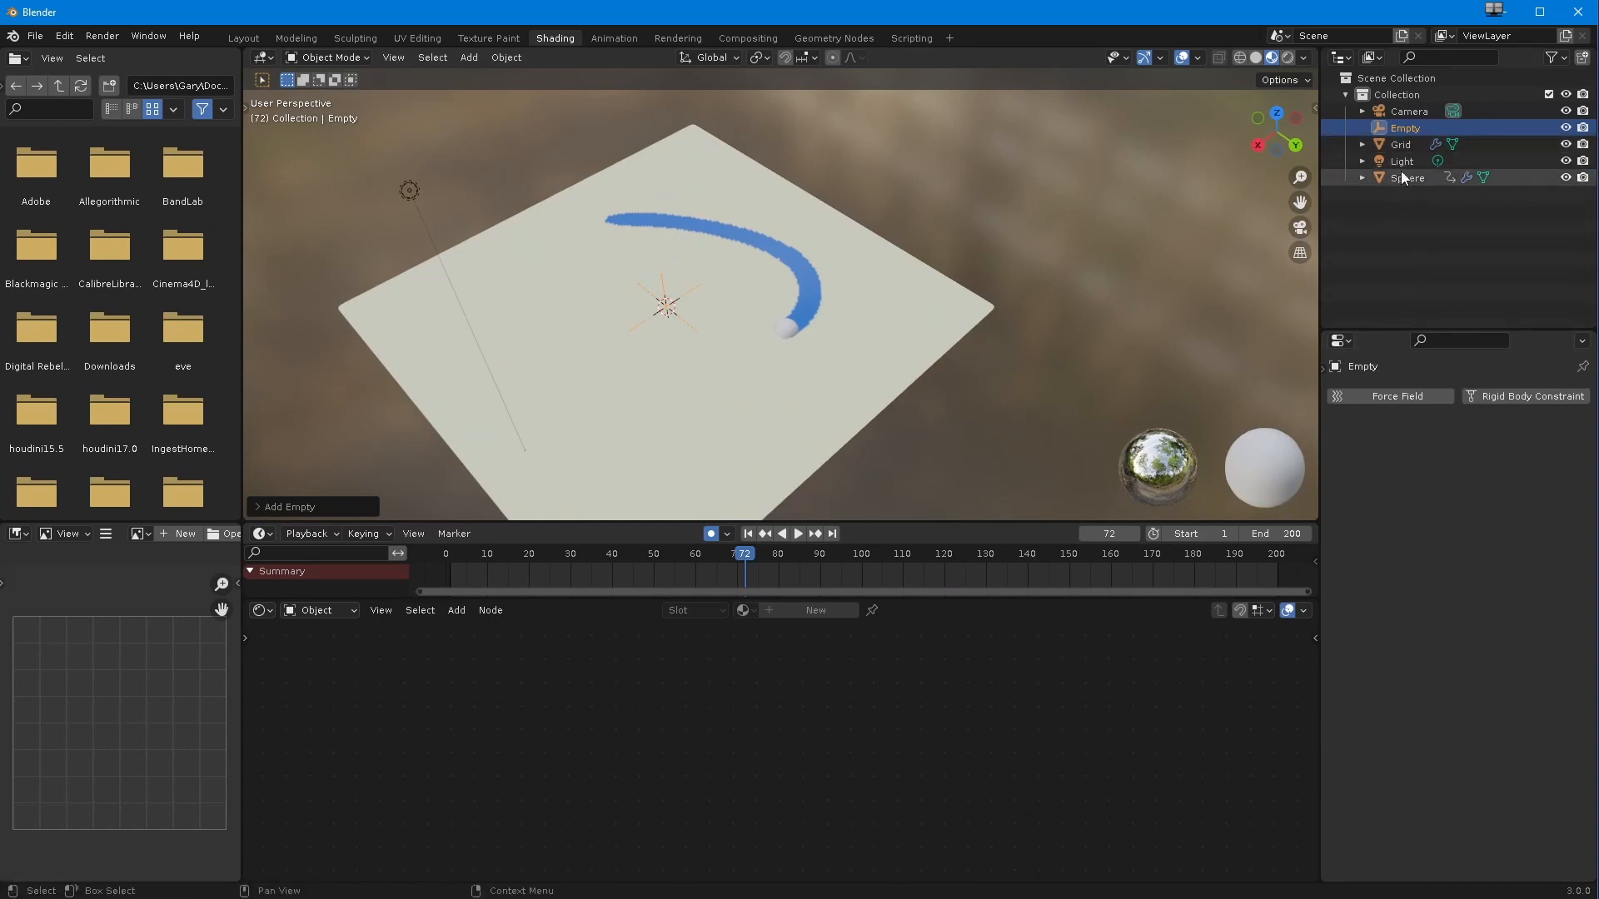
pyautogui.click(1404, 146)
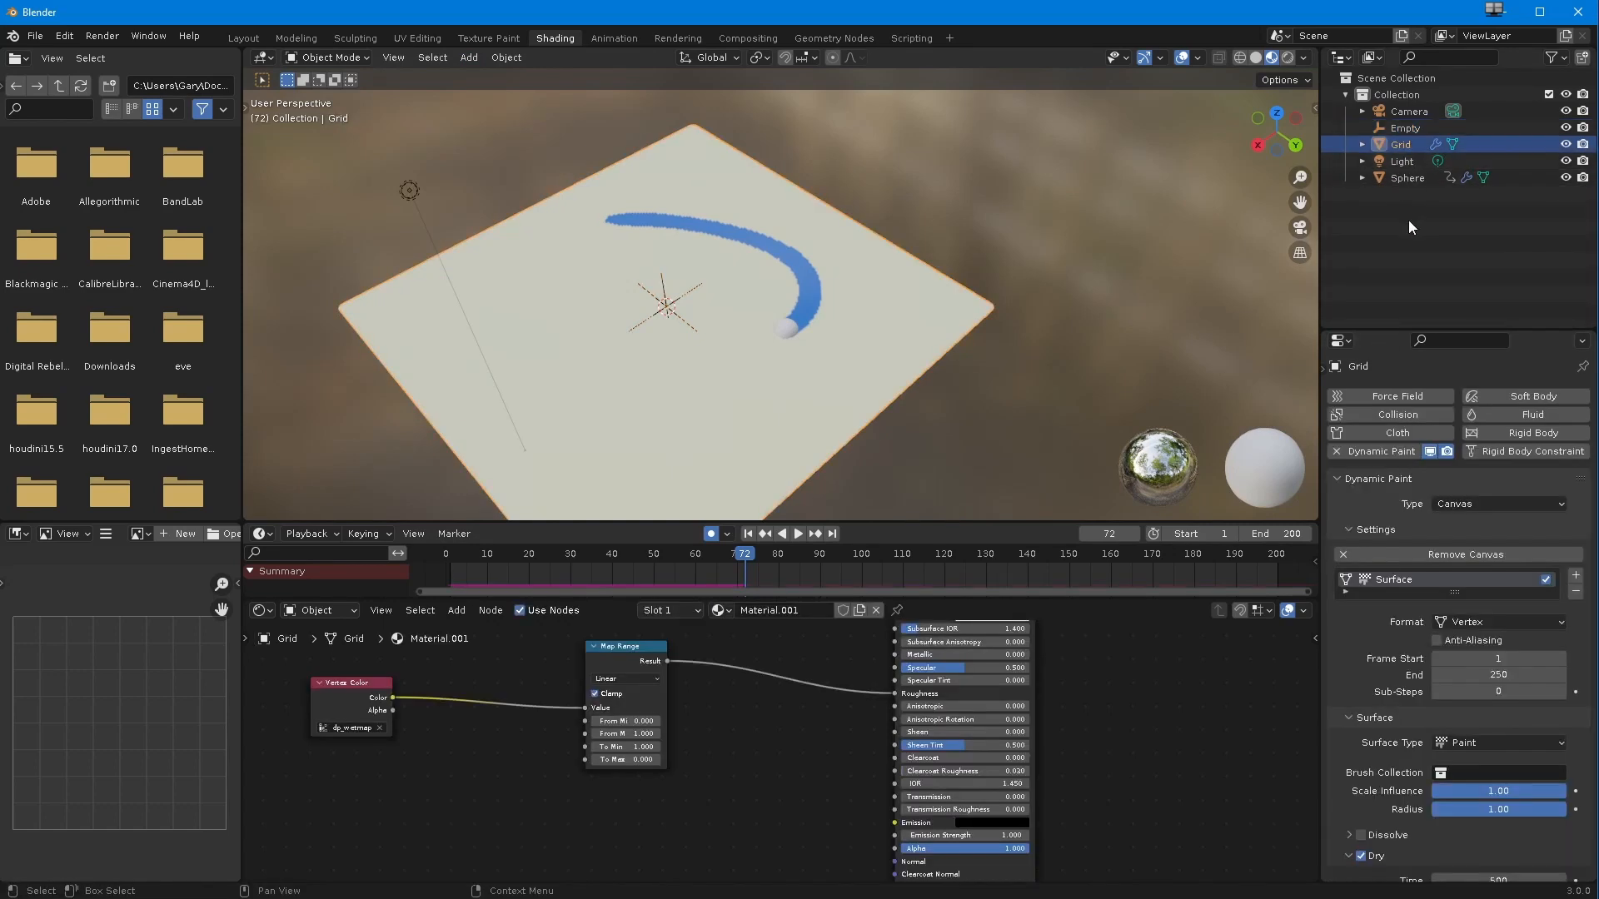
pyautogui.click(1404, 178)
pyautogui.moveTo(1401, 148); pyautogui.dragTo(1416, 133)
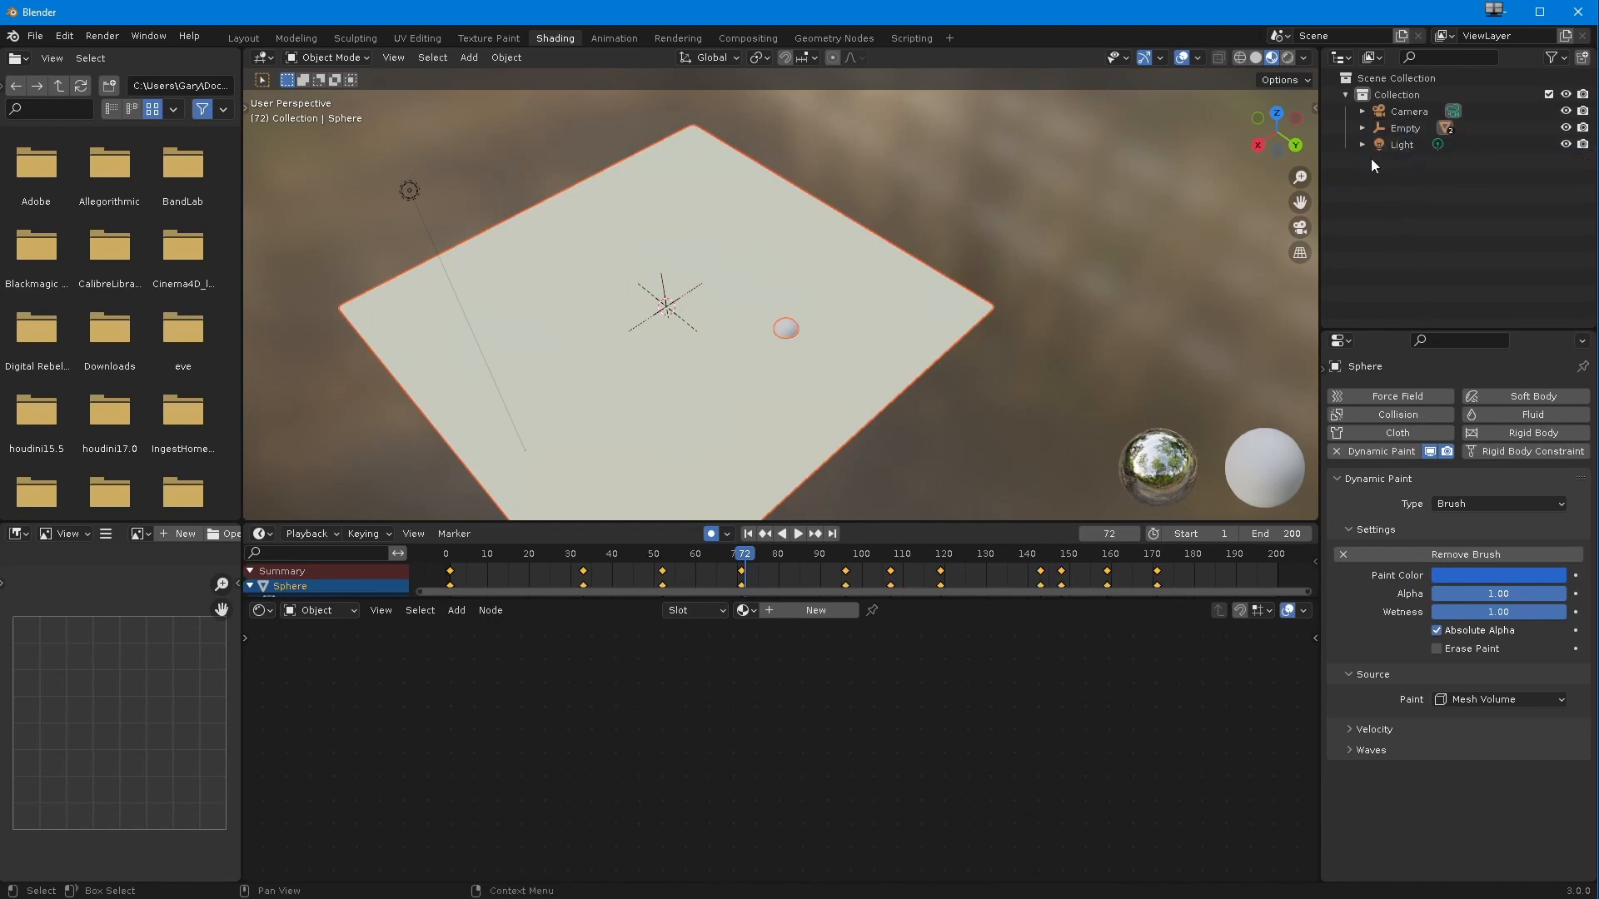
pyautogui.click(1363, 128)
pyautogui.click(1399, 130)
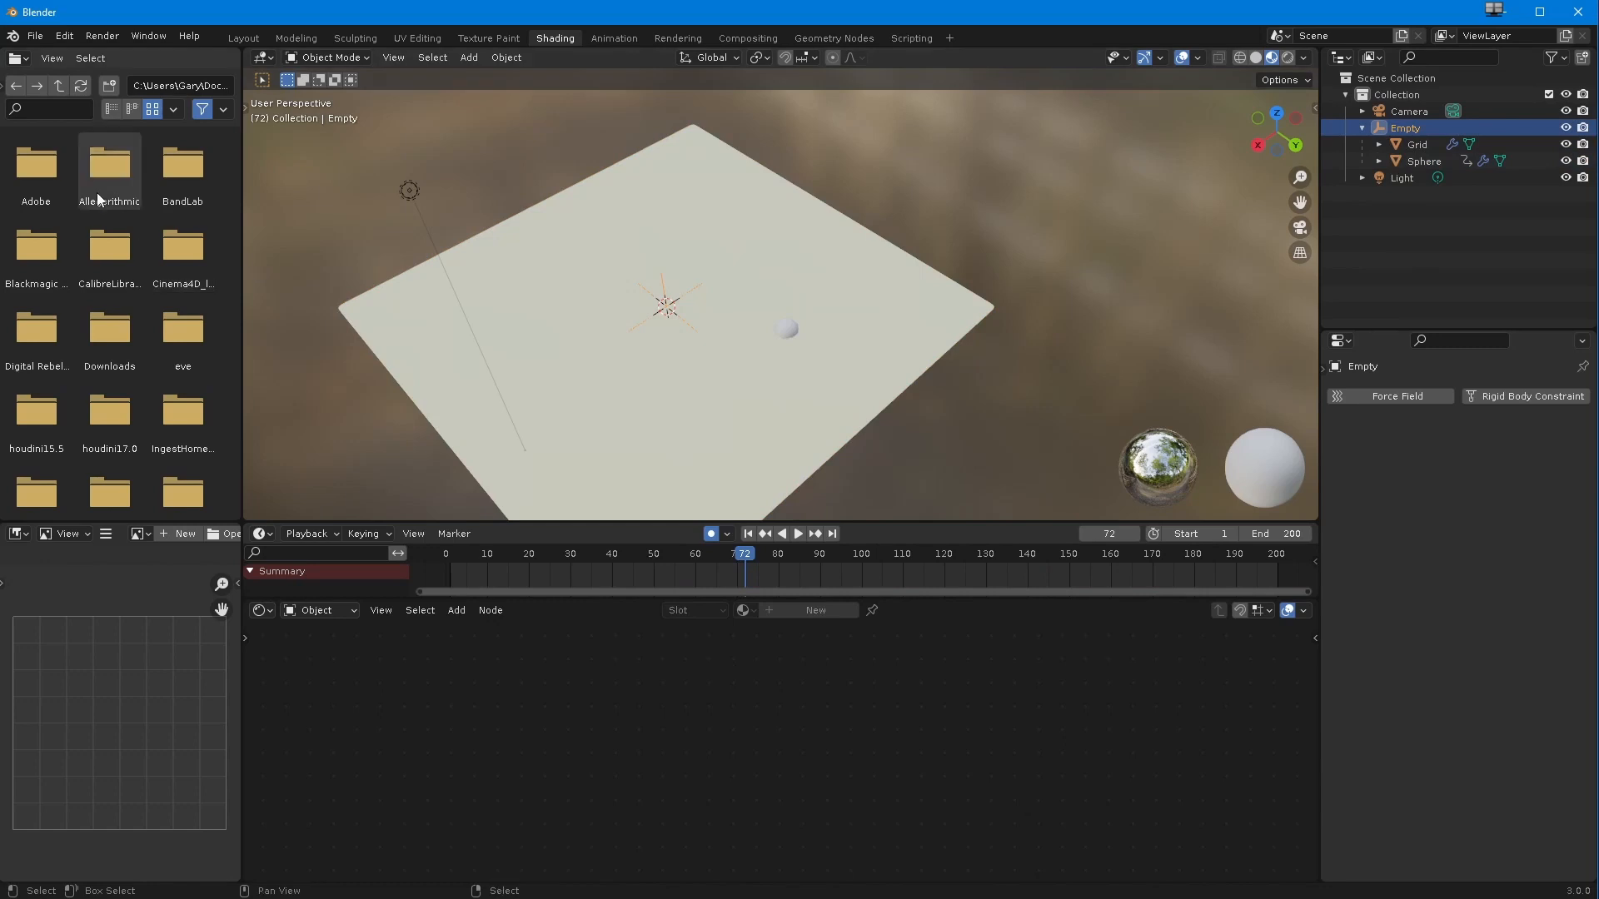
pyautogui.moveTo(573, 352); pyautogui.dragTo(610, 369, button='middle')
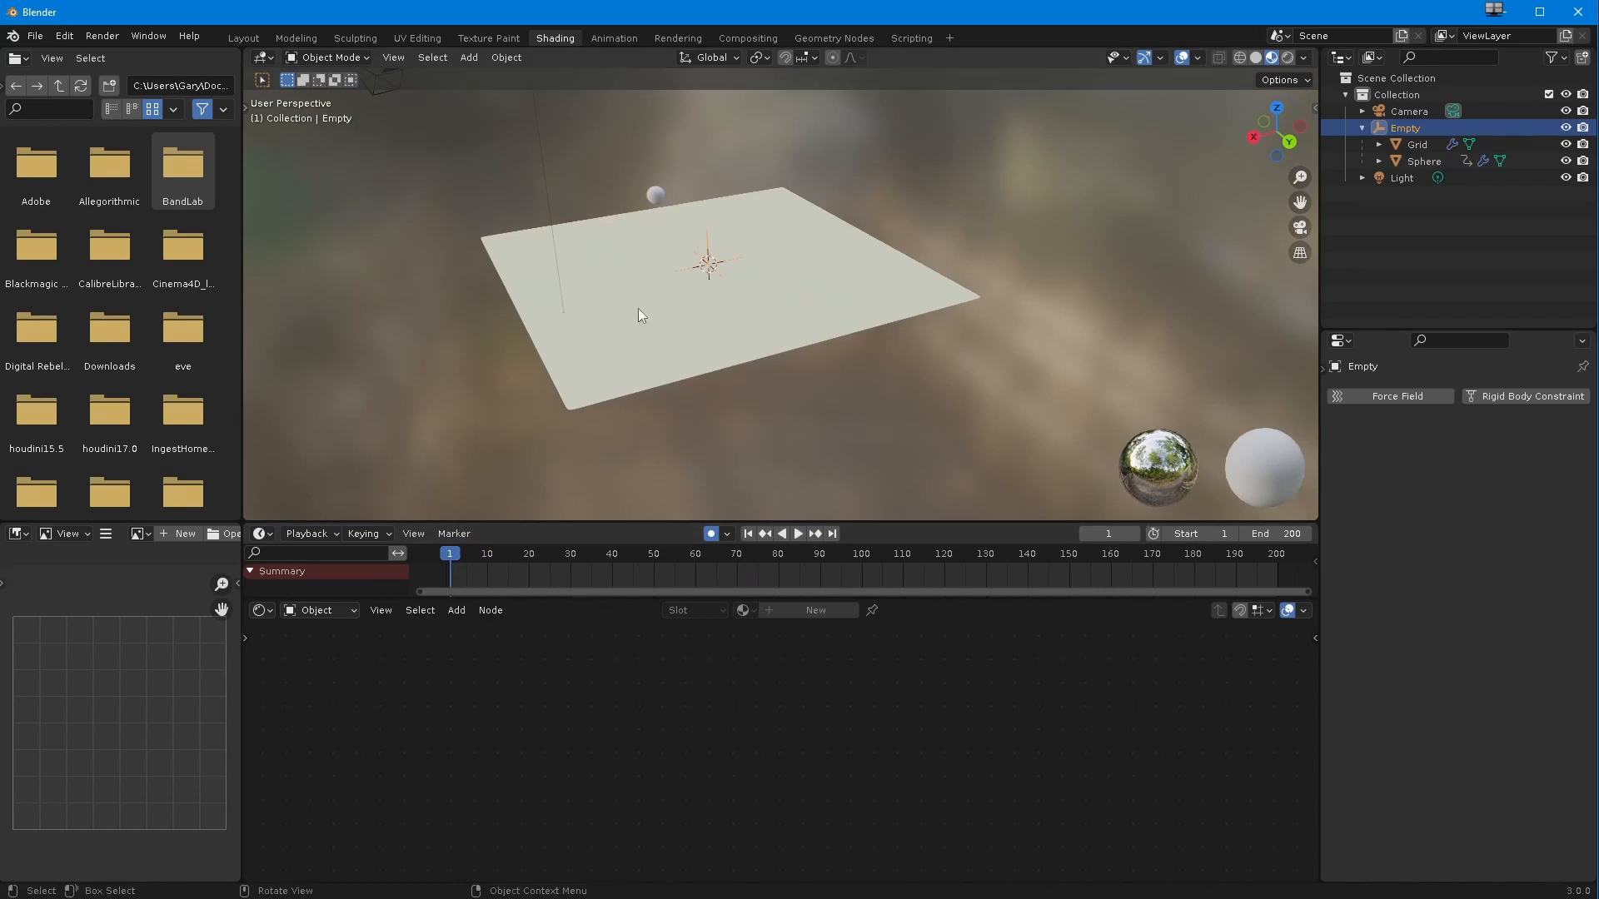
pyautogui.press('r')
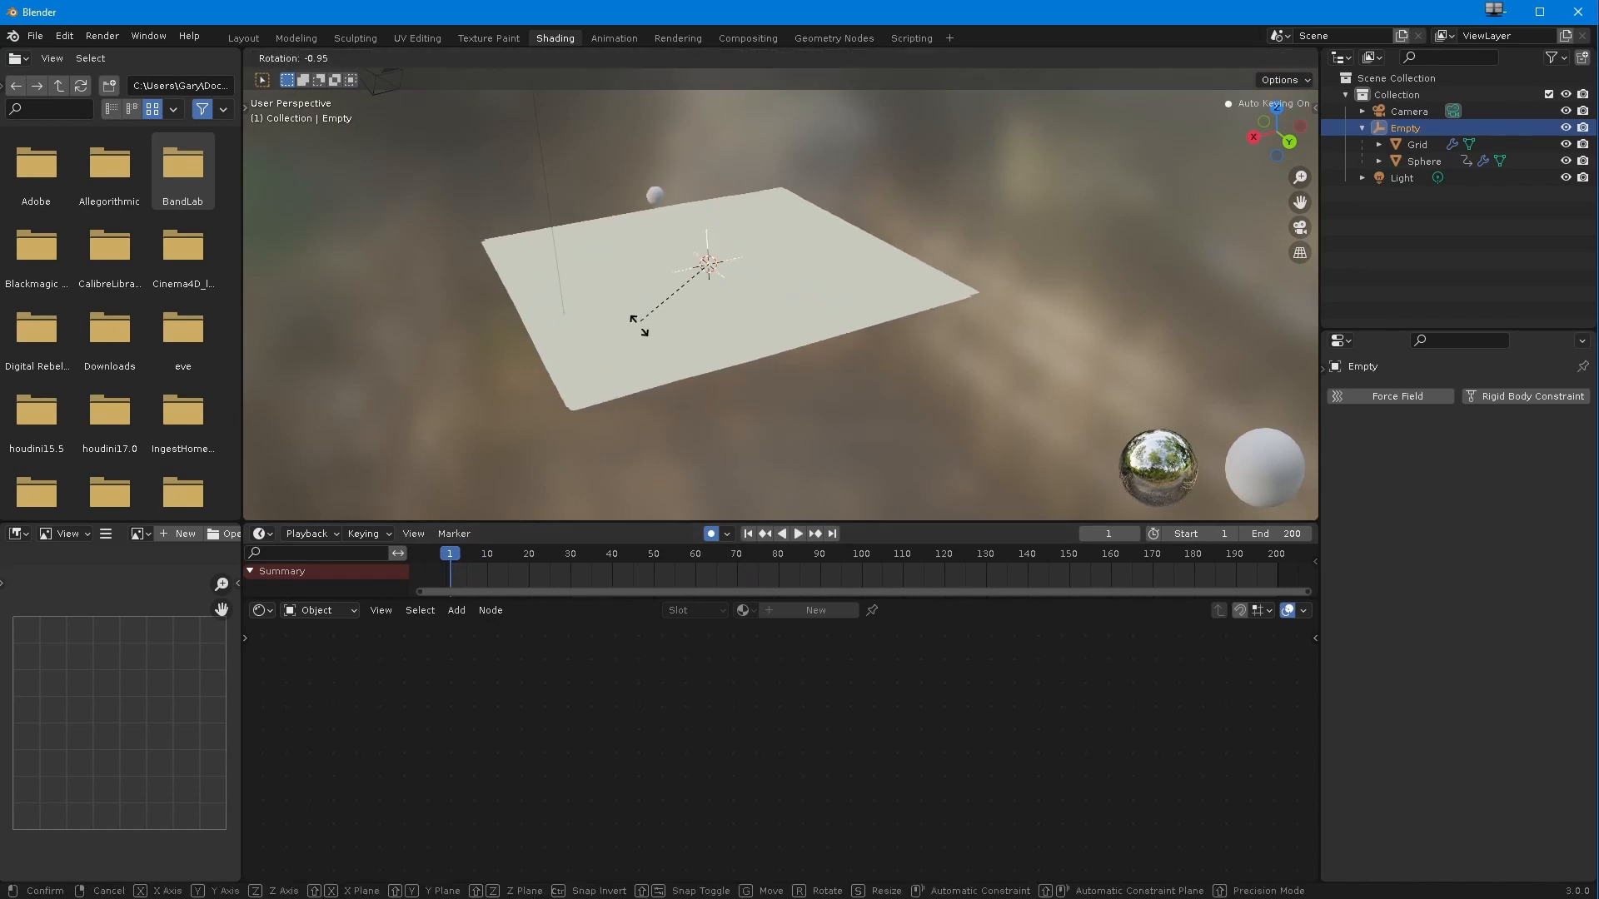
pyautogui.click(602, 365)
pyautogui.moveTo(602, 365); pyautogui.dragTo(917, 277, button='middle')
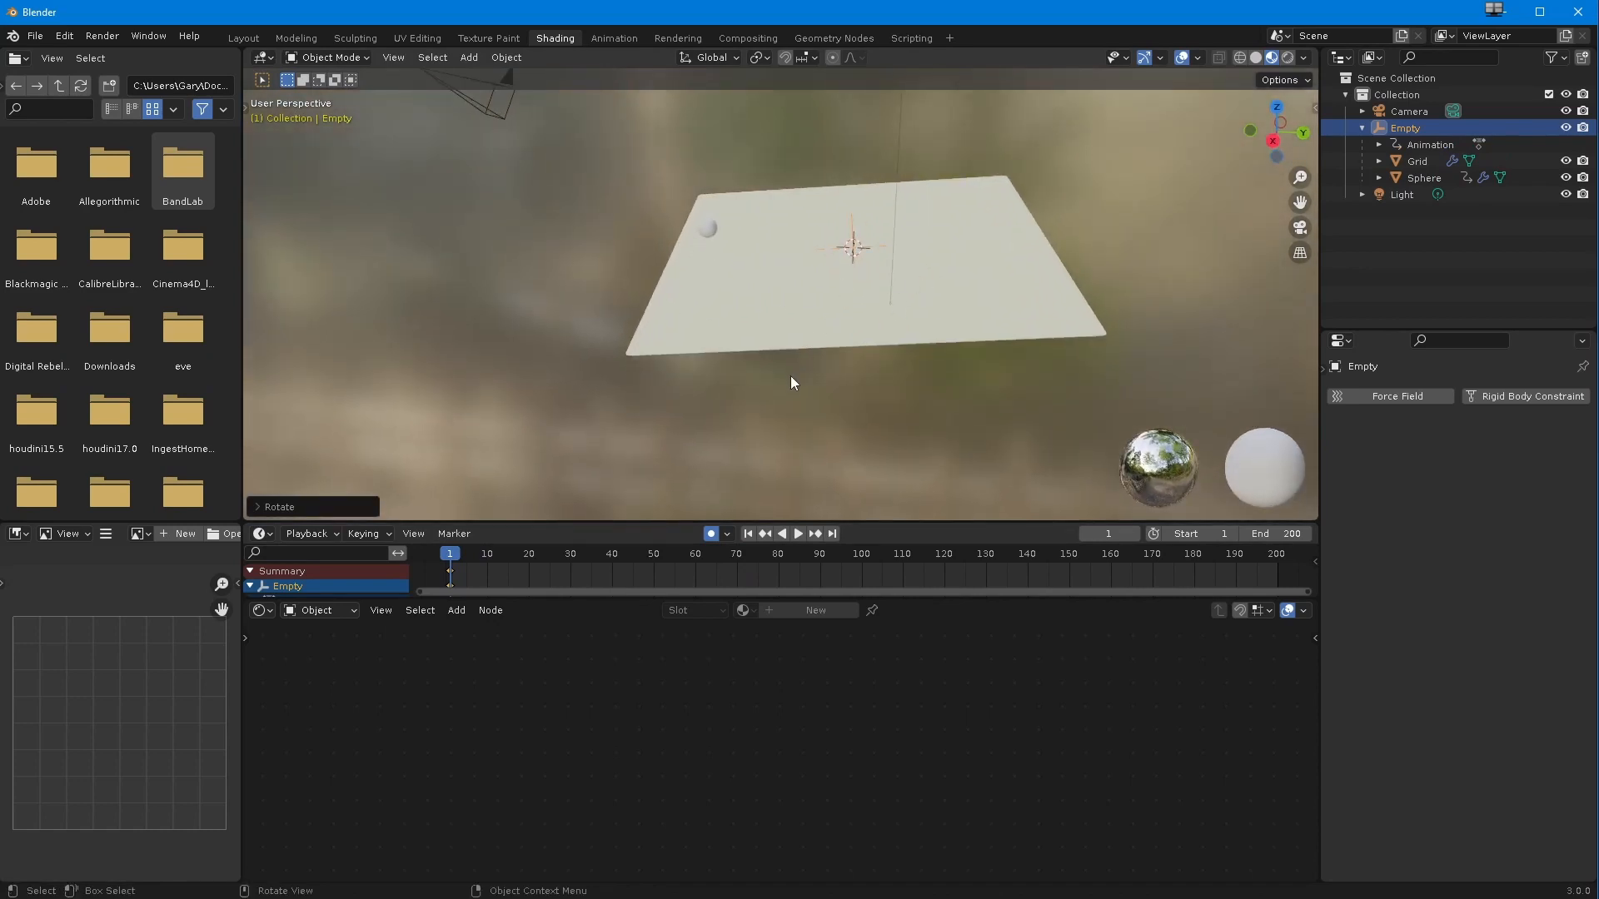
pyautogui.hotkey('ctrl', 'z')
# - Rotate the Empty from a low side view at frame 1 so the grid and sphere tilt into a slope
pyautogui.moveTo(794, 377); pyautogui.dragTo(749, 370, button='middle')
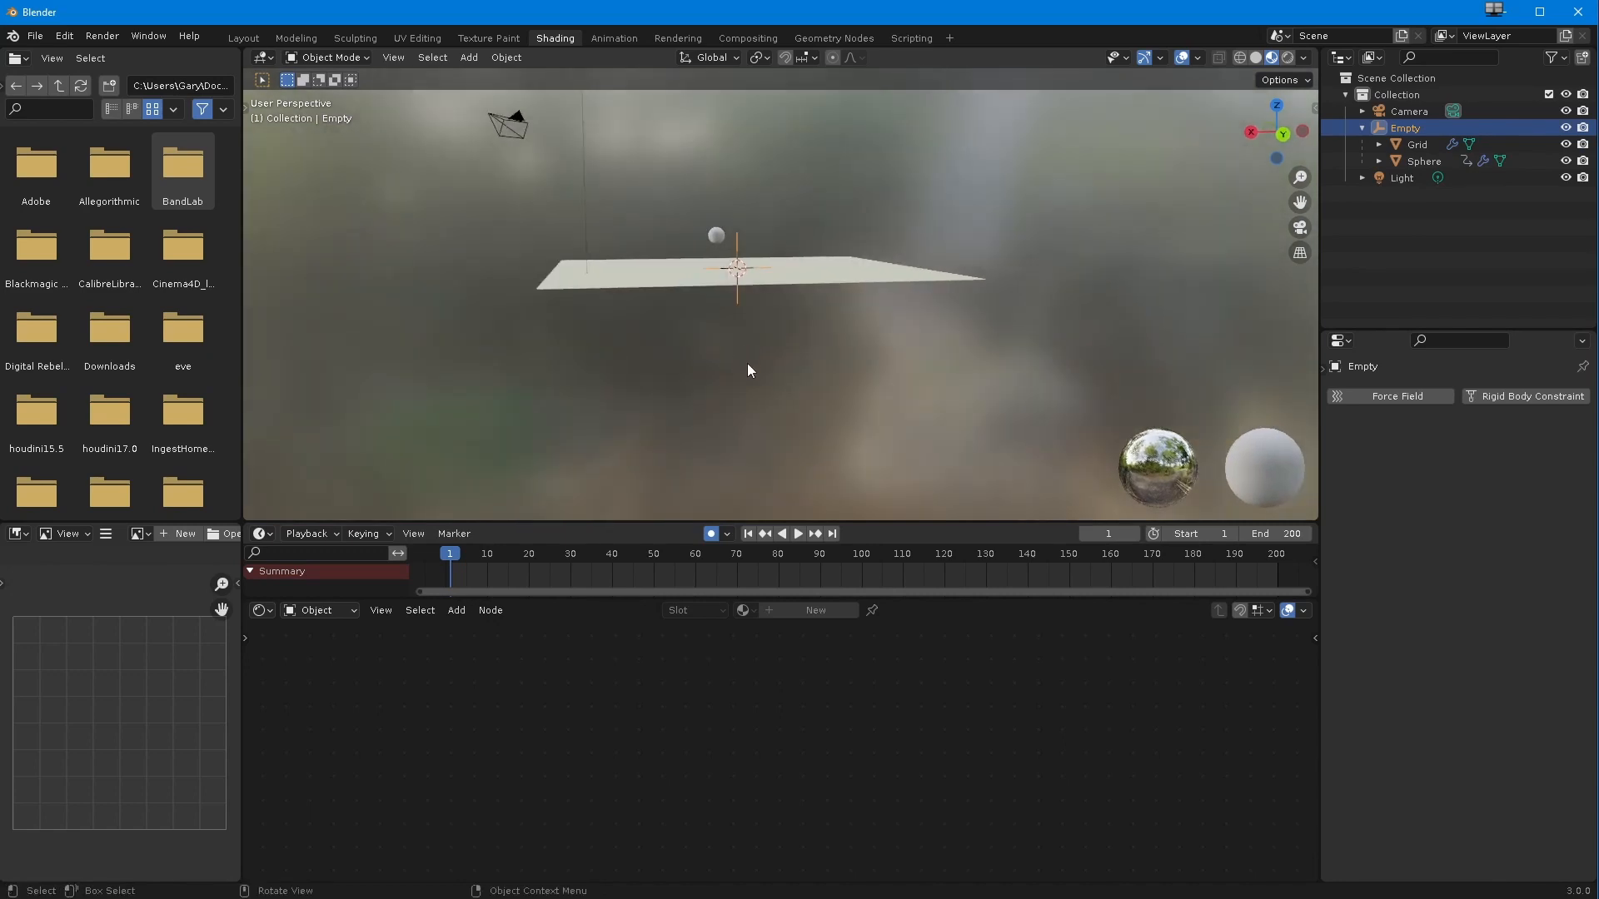
pyautogui.press('r')
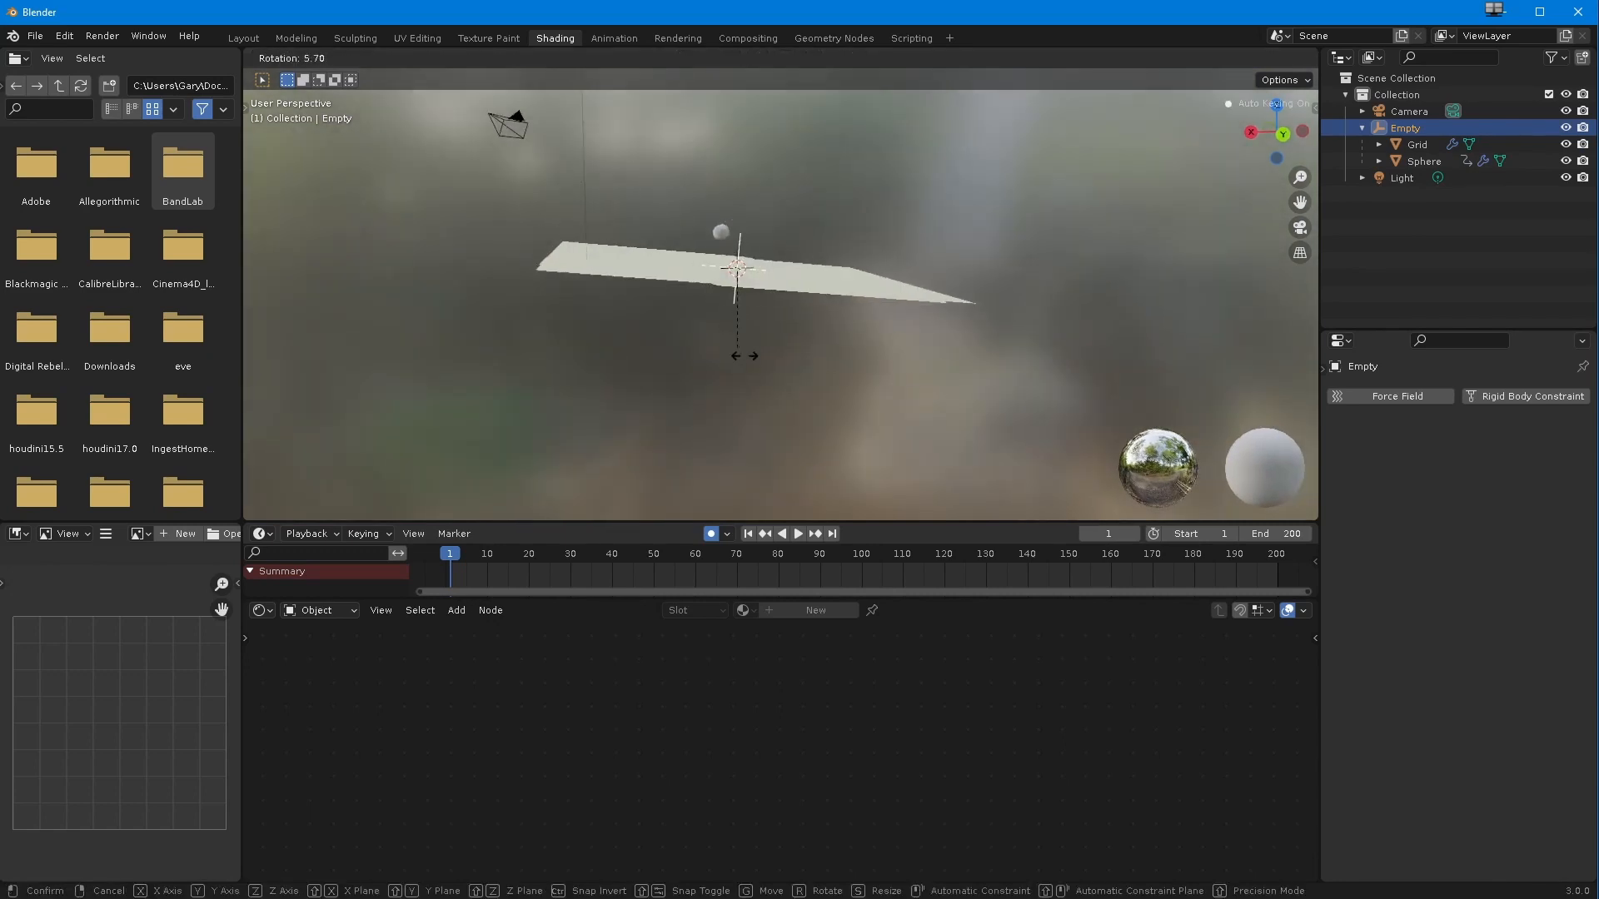
pyautogui.click(765, 368)
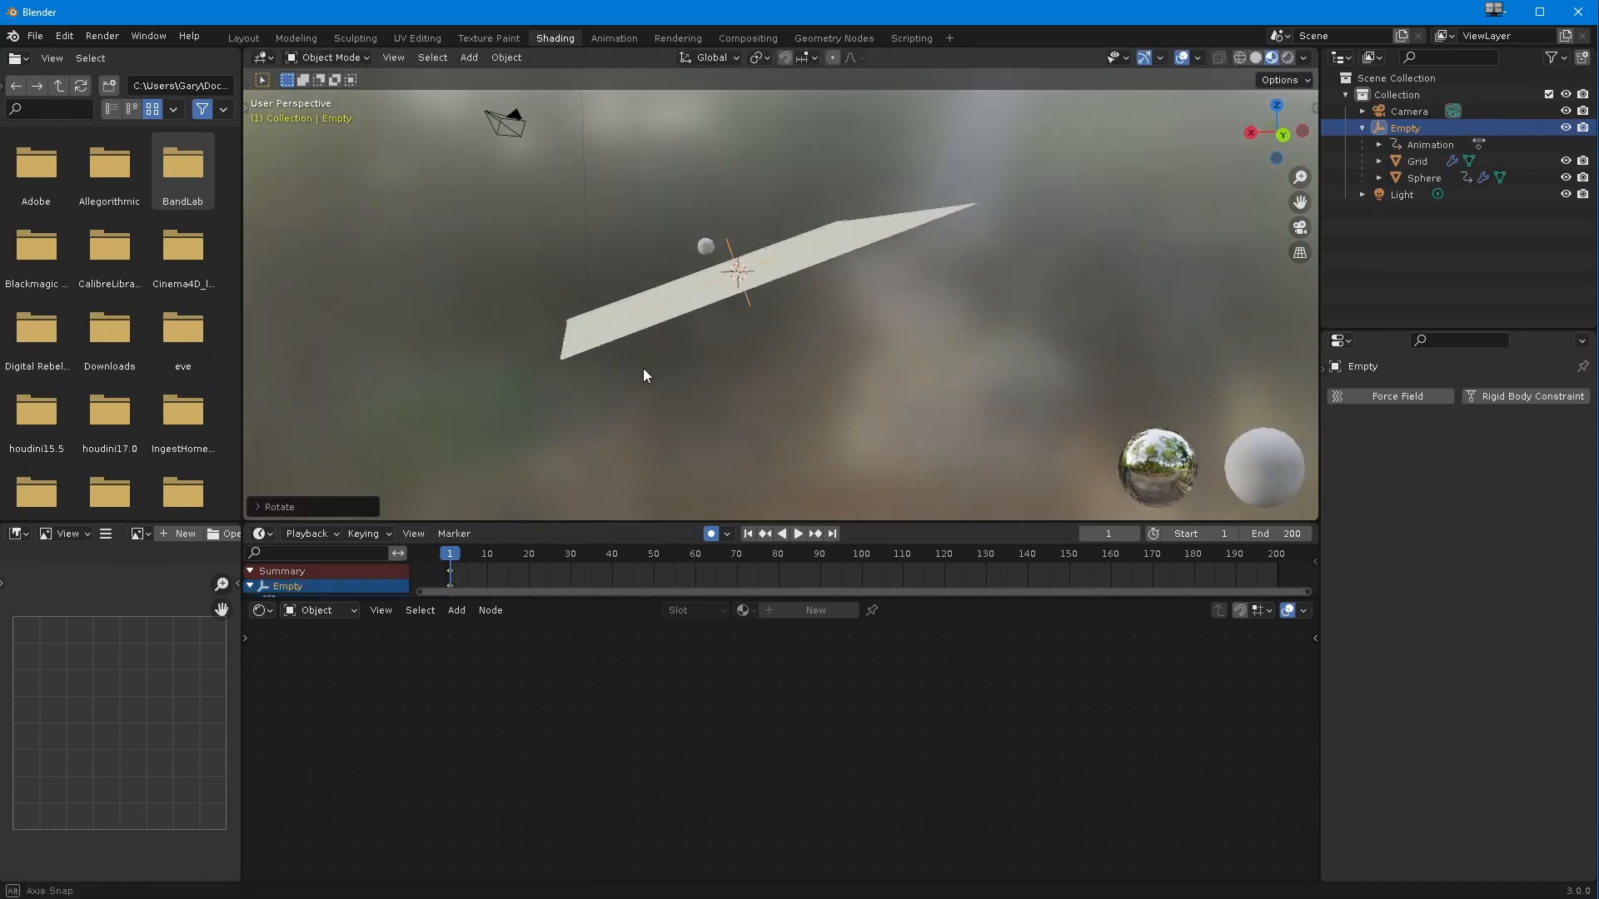
pyautogui.moveTo(643, 368); pyautogui.dragTo(638, 418, button='middle')
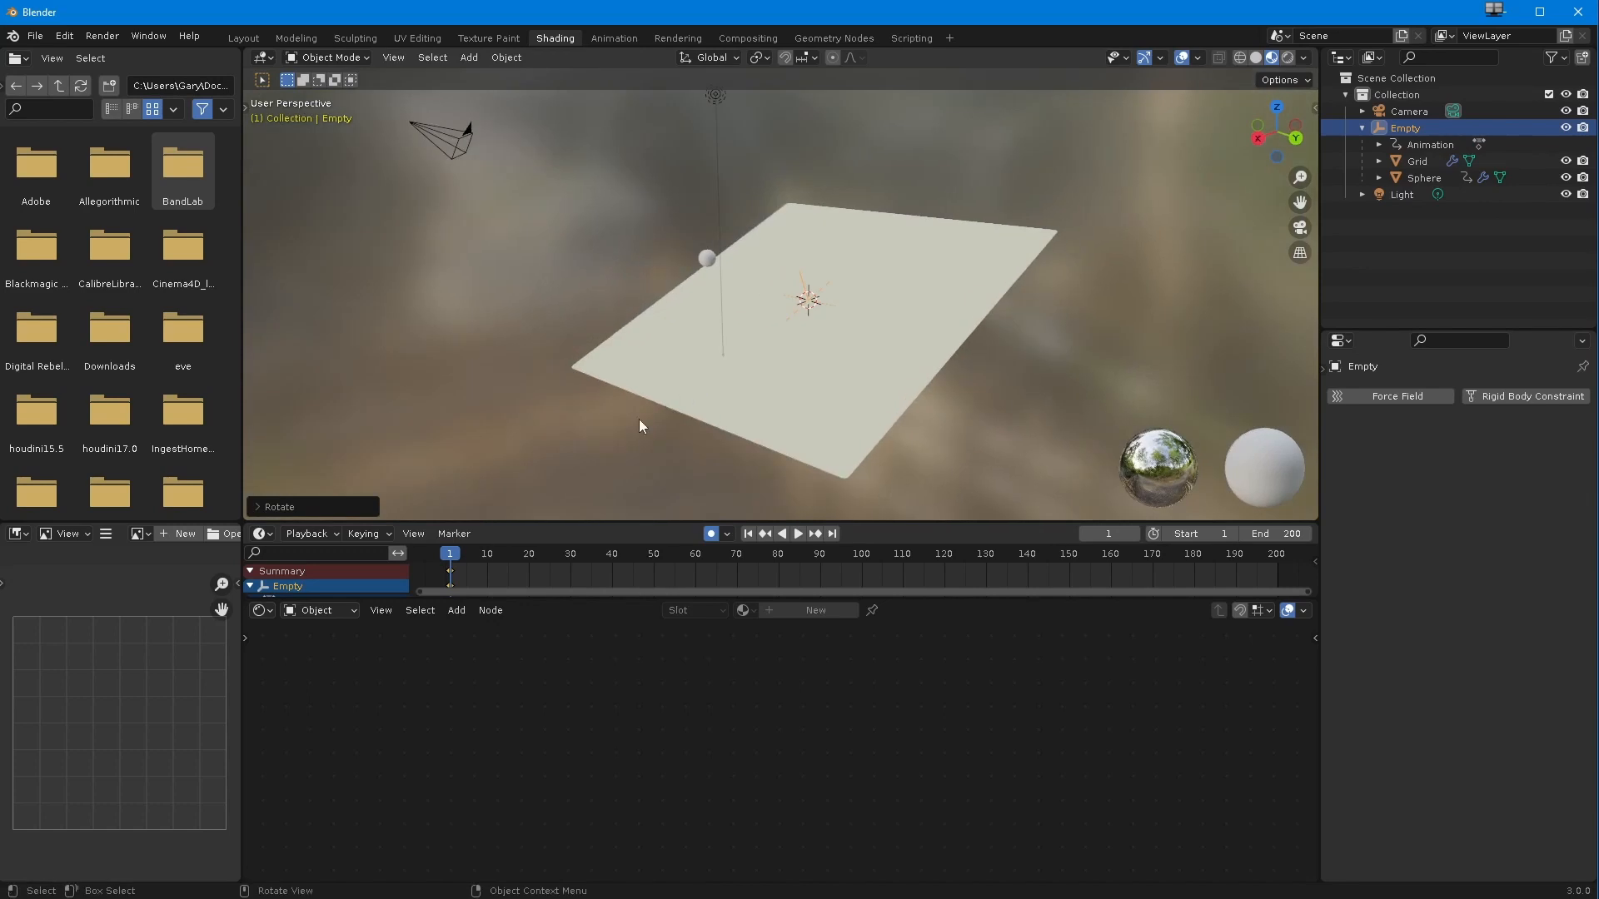
# - Play the animation and watch the paint drip down the tilted grid from a higher angle
pyautogui.click(798, 535)
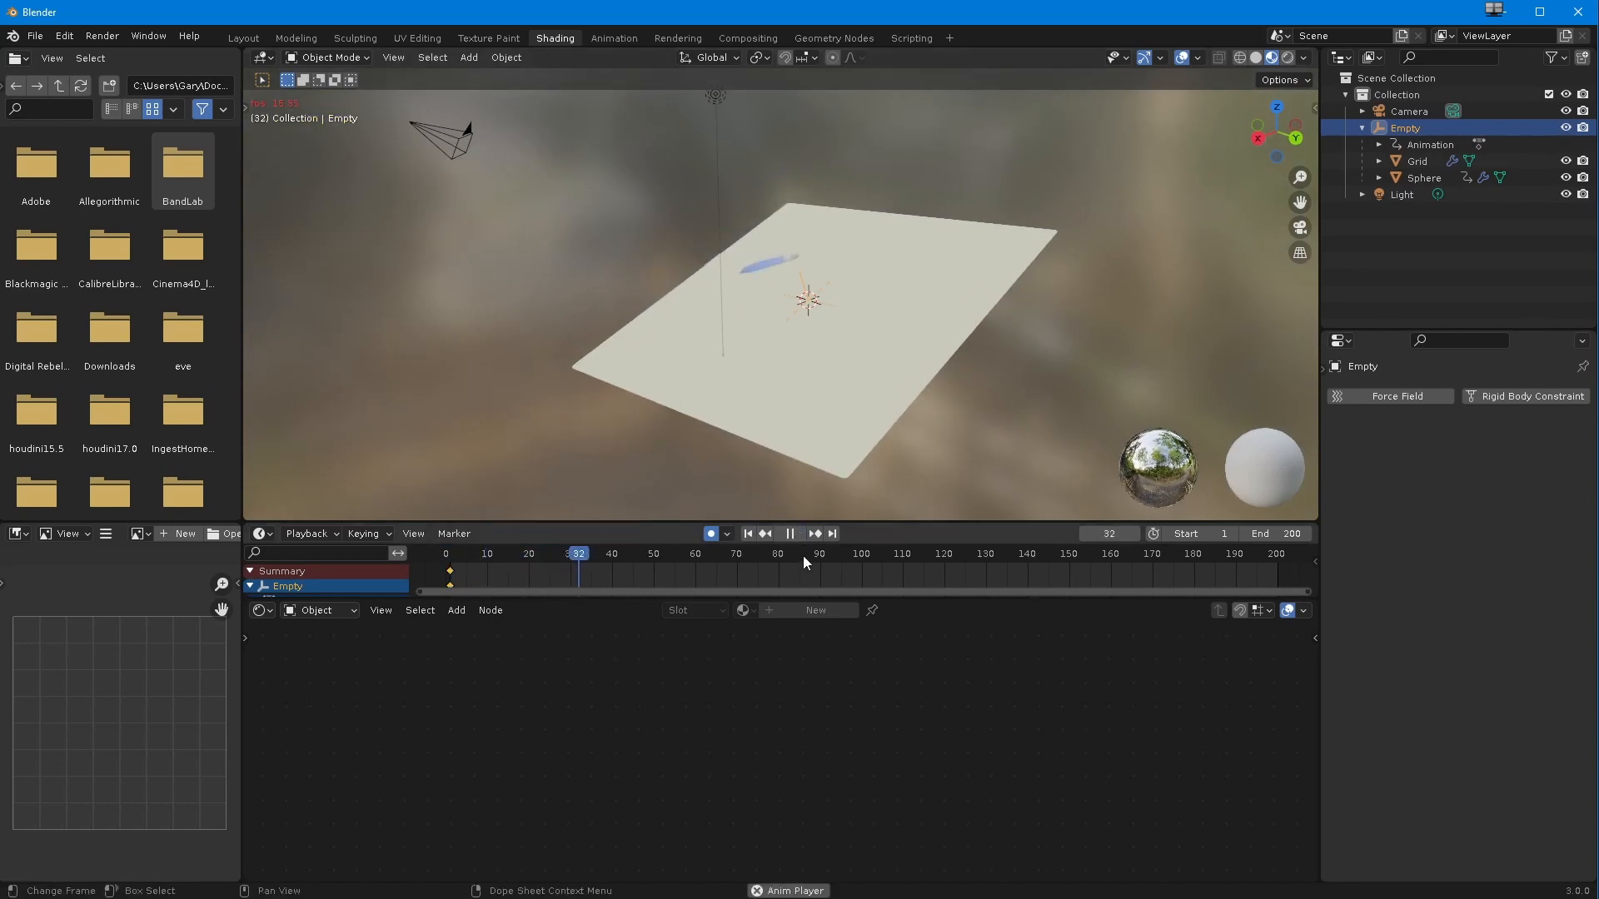
pyautogui.moveTo(667, 443); pyautogui.dragTo(641, 382, button='middle')
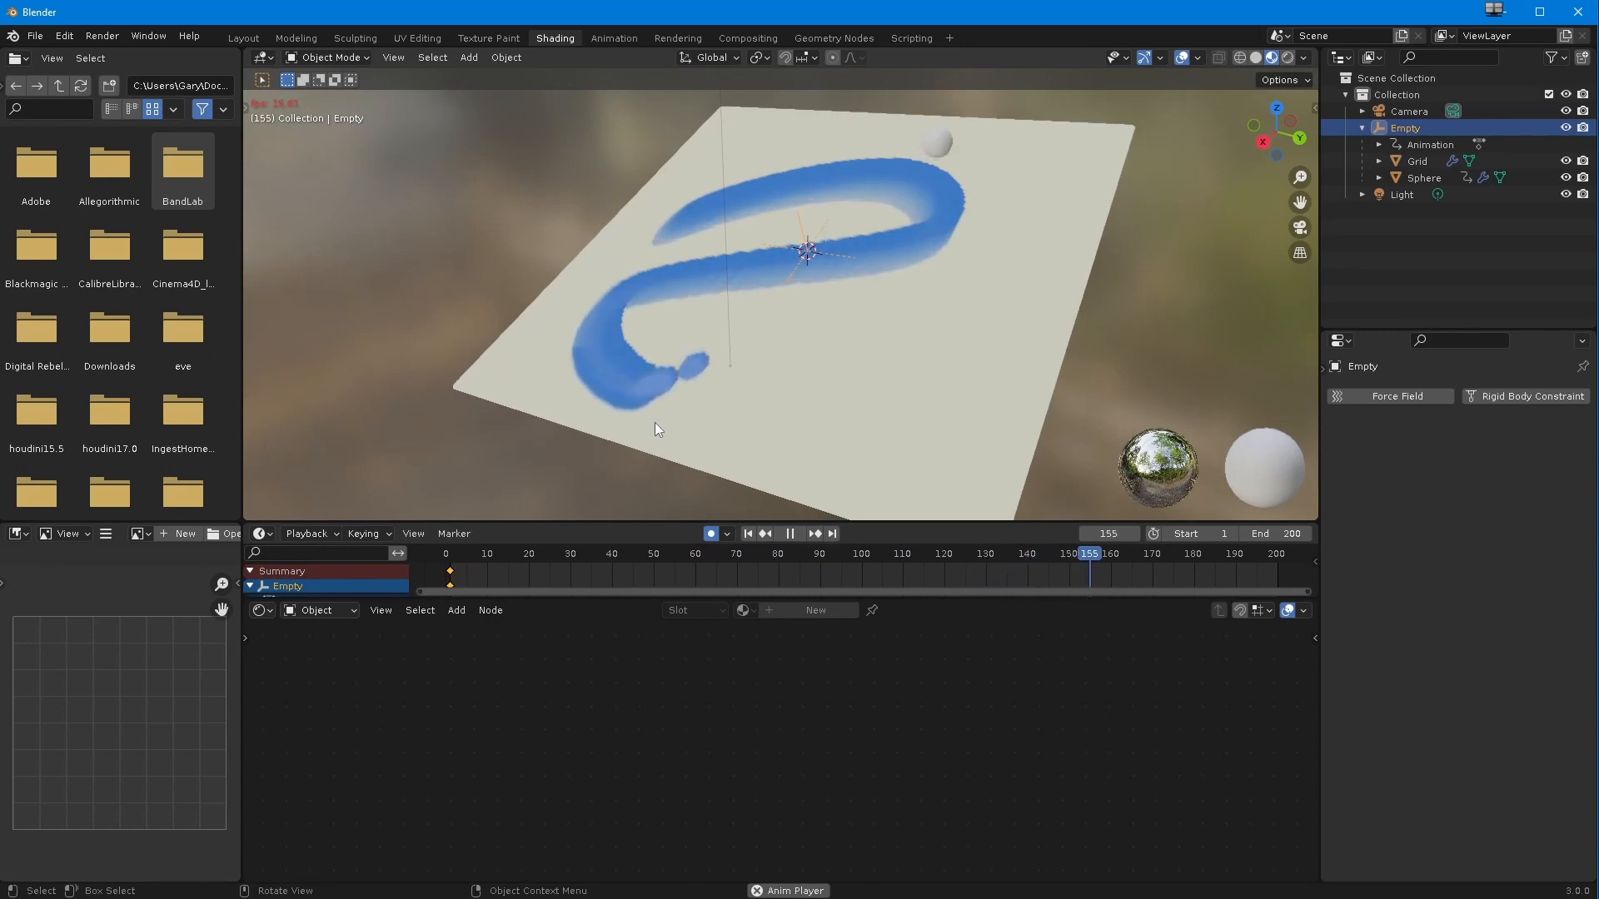
pyautogui.moveTo(657, 420); pyautogui.dragTo(684, 423, button='middle')
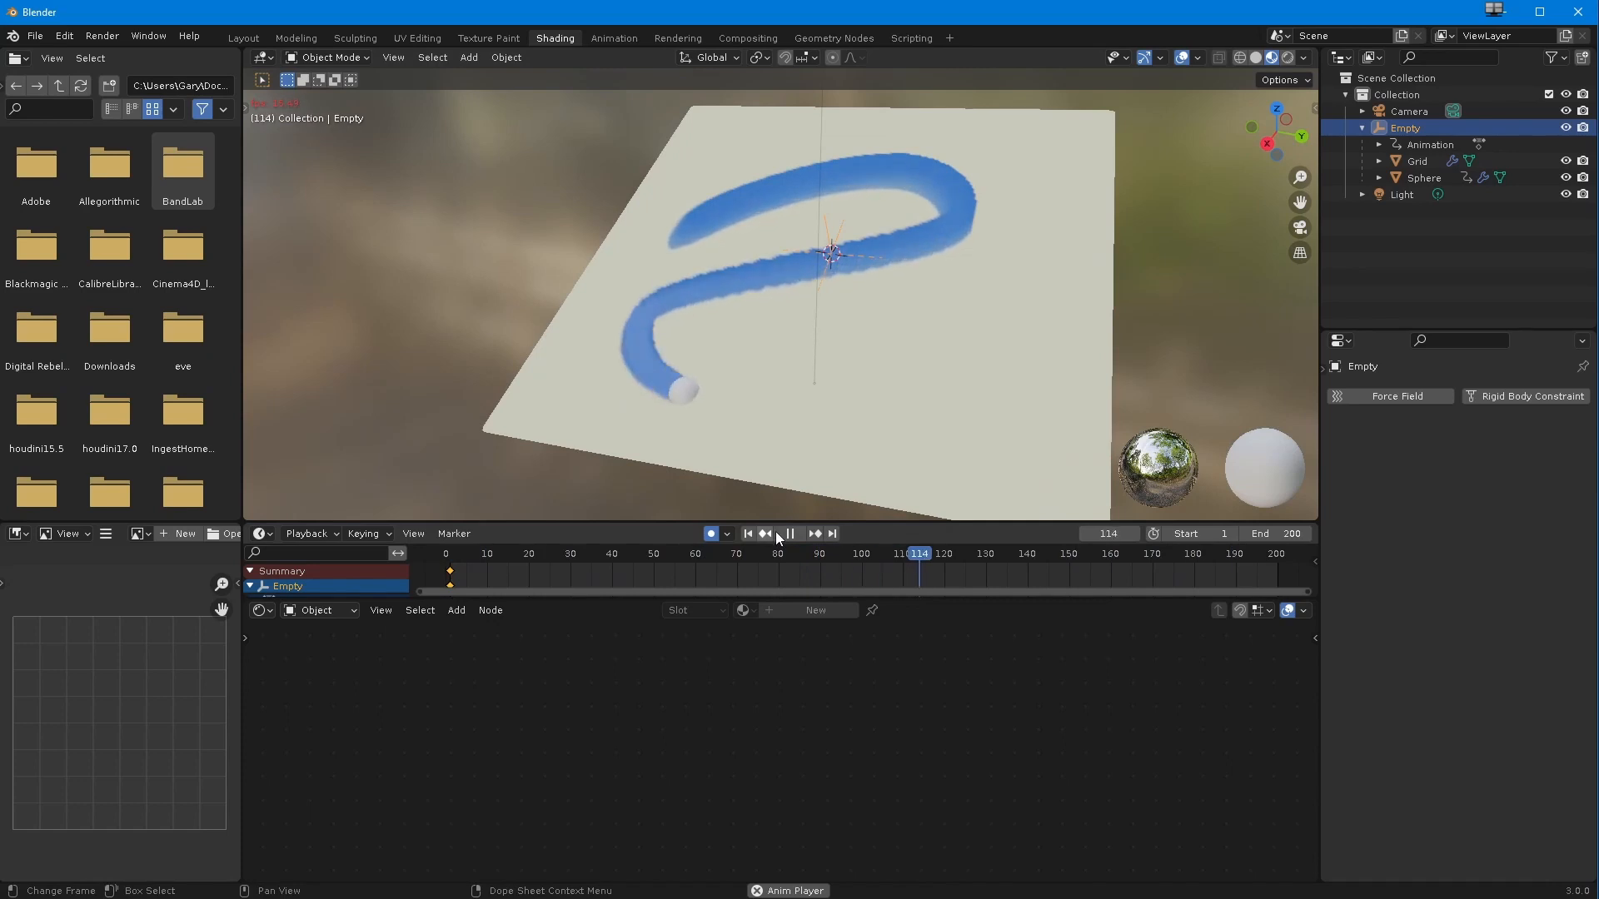
# - Pause the playback, switch the viewport to rendered shading and play a few more frames to examine the dripping paint
pyautogui.click(780, 534)
pyautogui.moveTo(1211, 124)
pyautogui.mouseDown(button='middle')
pyautogui.moveTo(674, 393)
pyautogui.moveTo(783, 362)
pyautogui.mouseUp(button='middle')
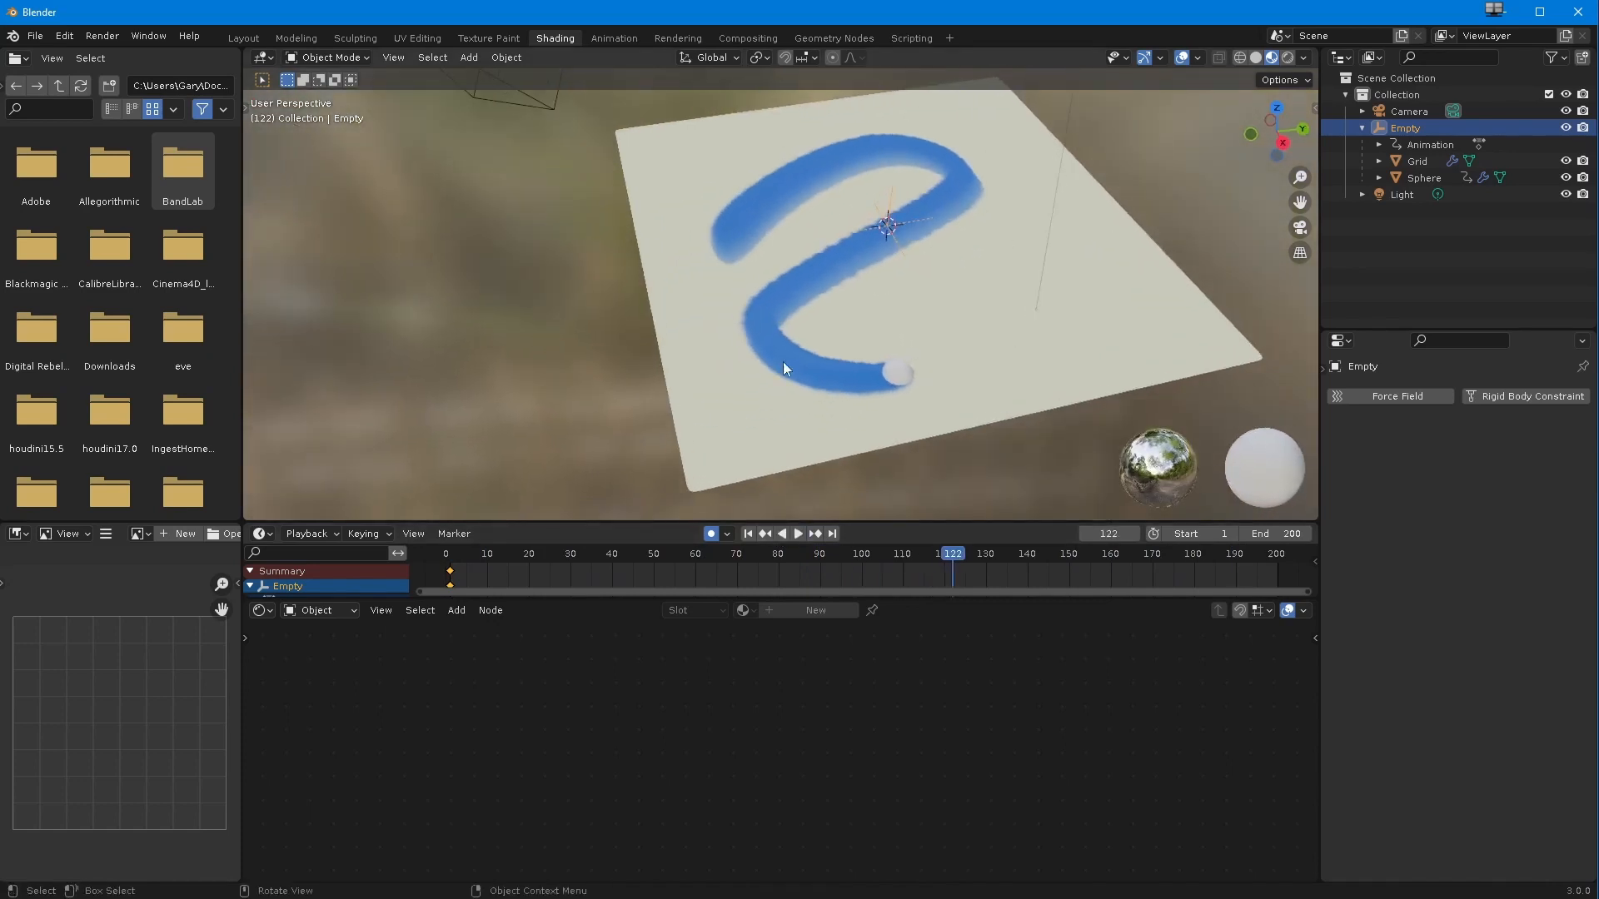
pyautogui.click(1286, 59)
pyautogui.moveTo(1204, 121); pyautogui.dragTo(913, 294, button='middle')
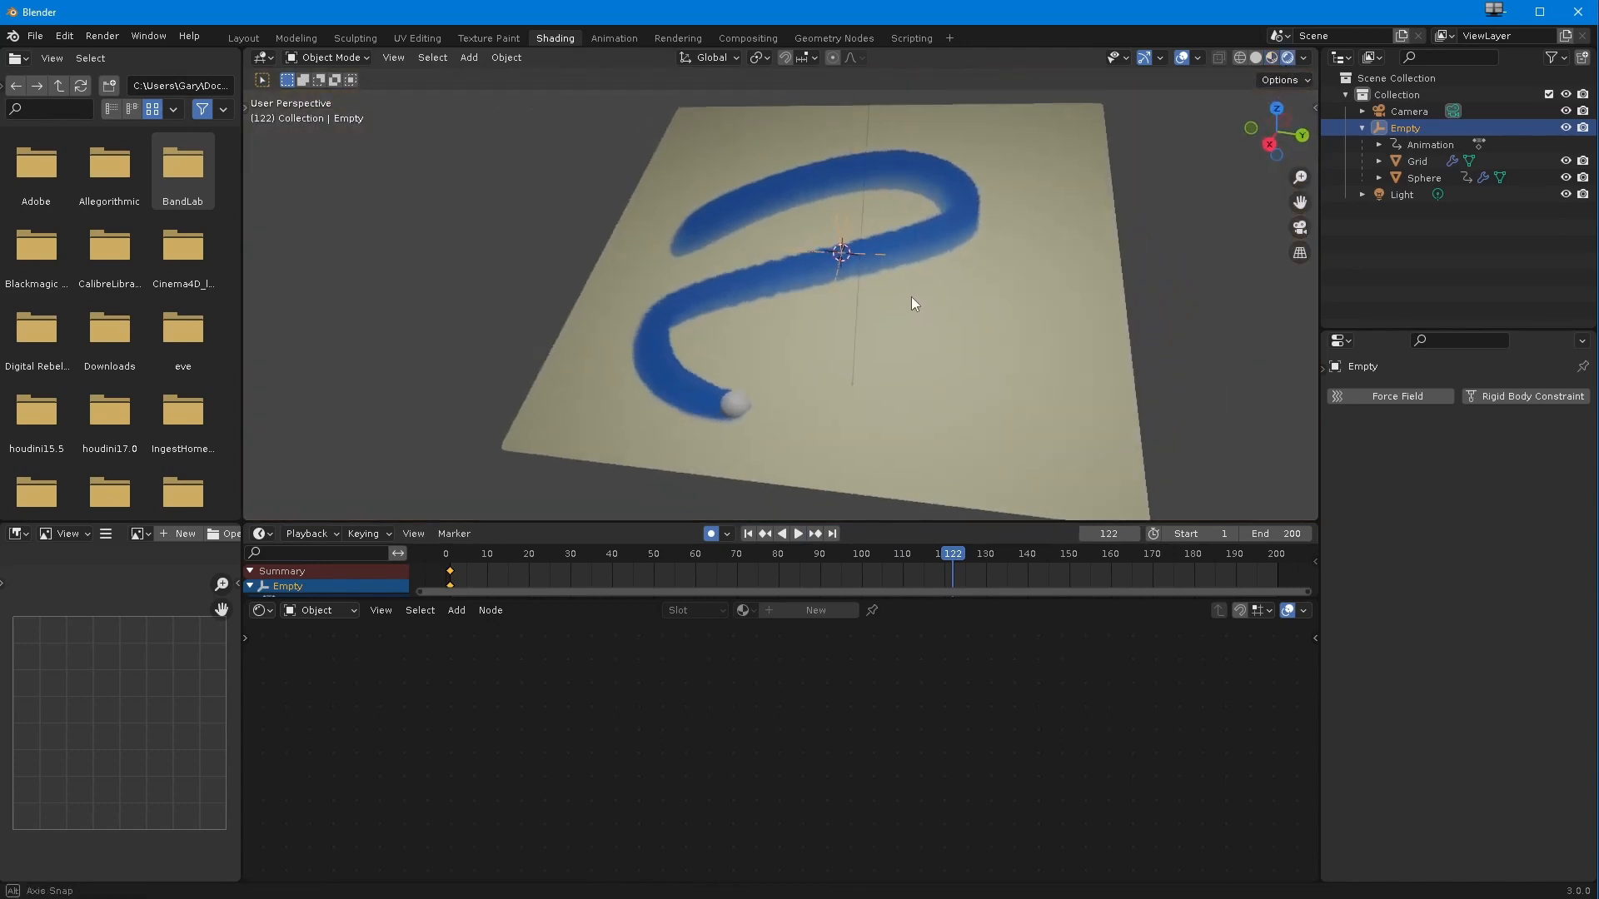
pyautogui.click(798, 535)
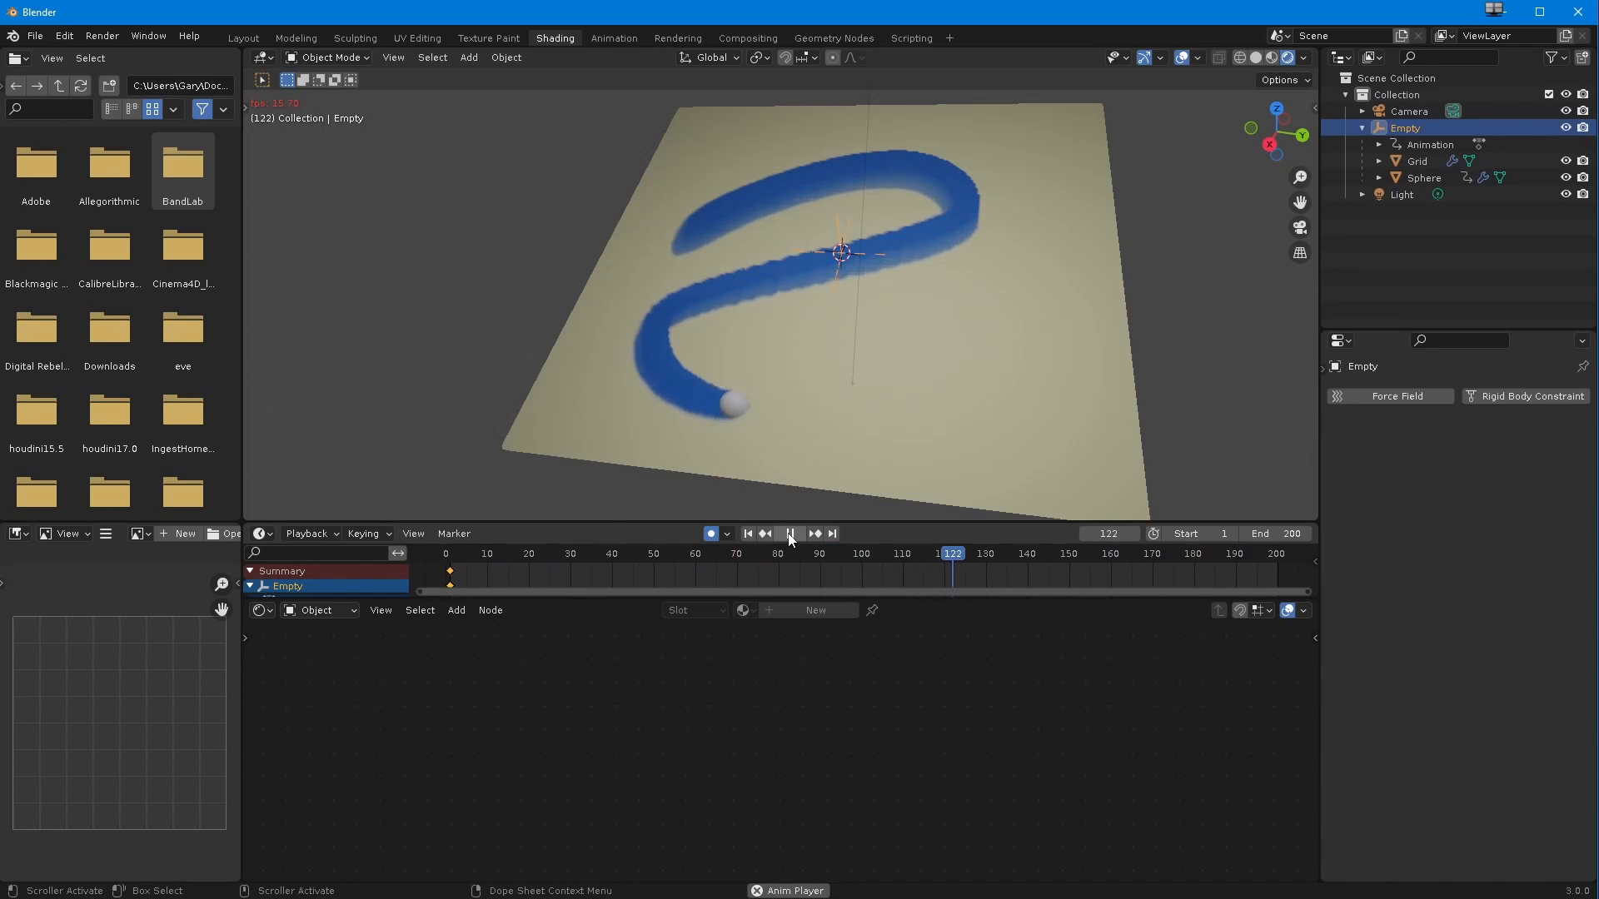
pyautogui.click(789, 534)
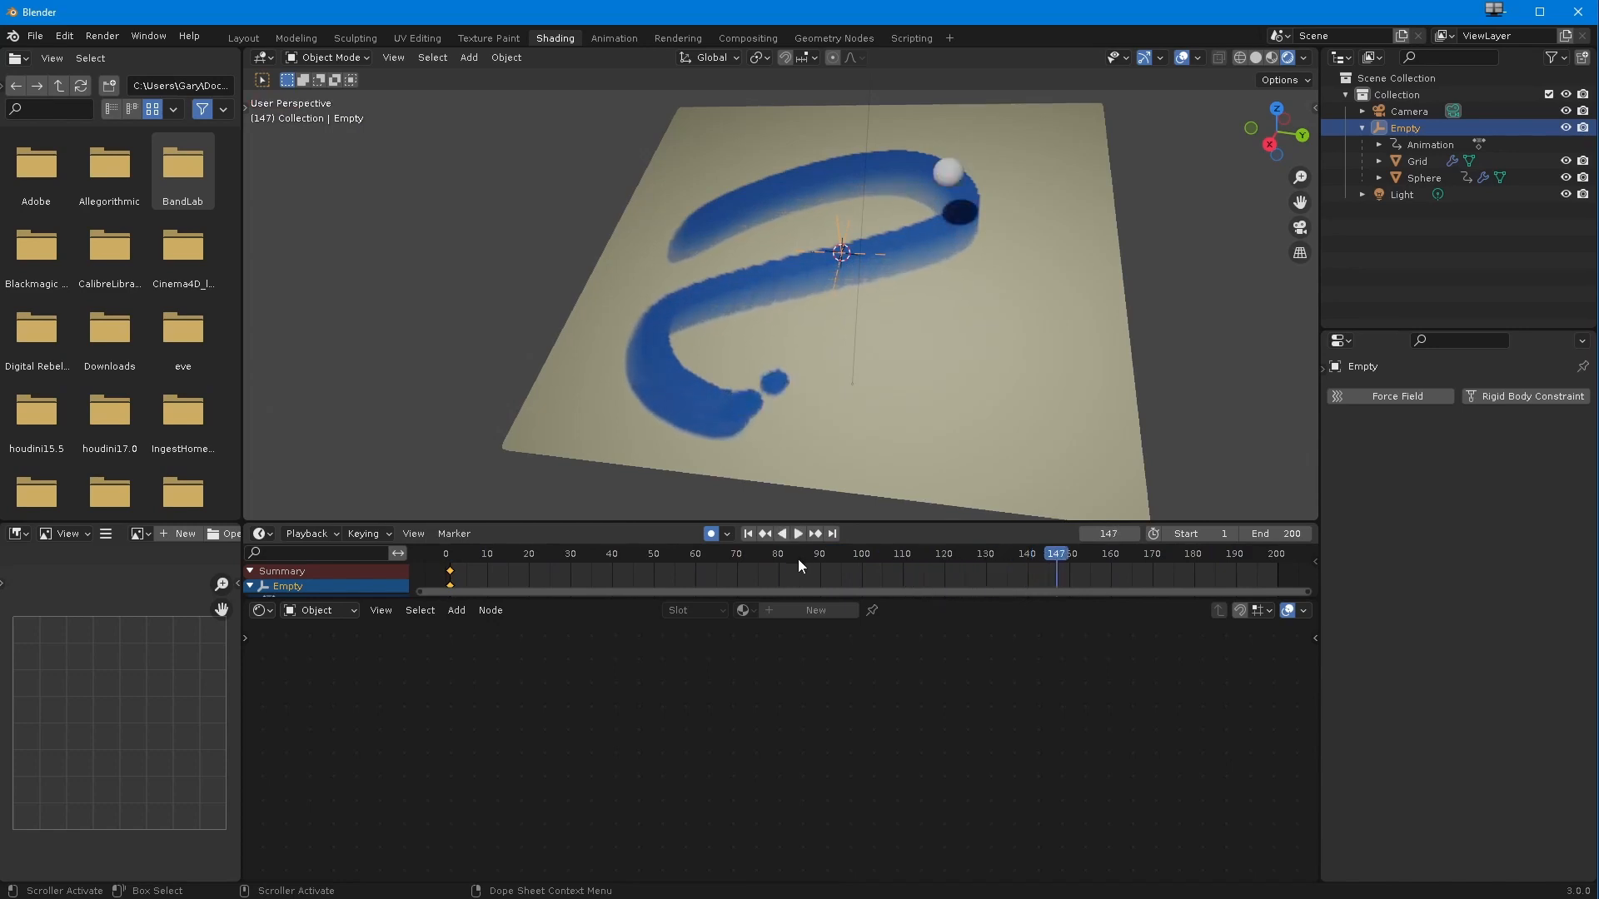
# - Select the grid, widen the properties editor to reveal its tabs, and add a Displace modifier below Dynamic Paint
pyautogui.click(671, 427)
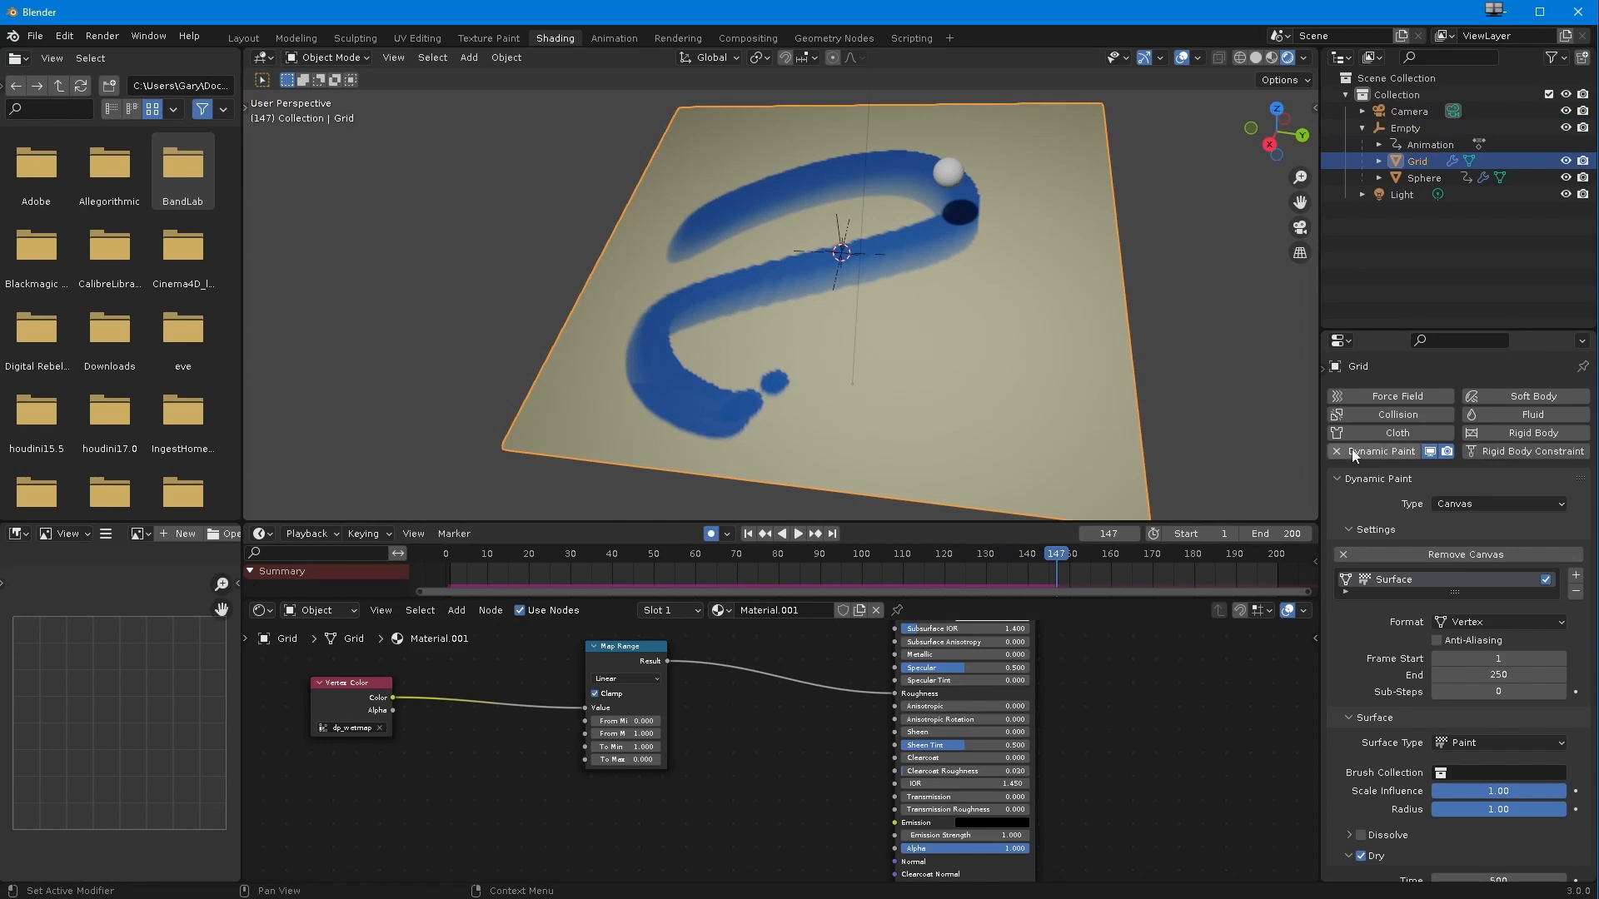
pyautogui.moveTo(1318, 370); pyautogui.dragTo(1324, 371)
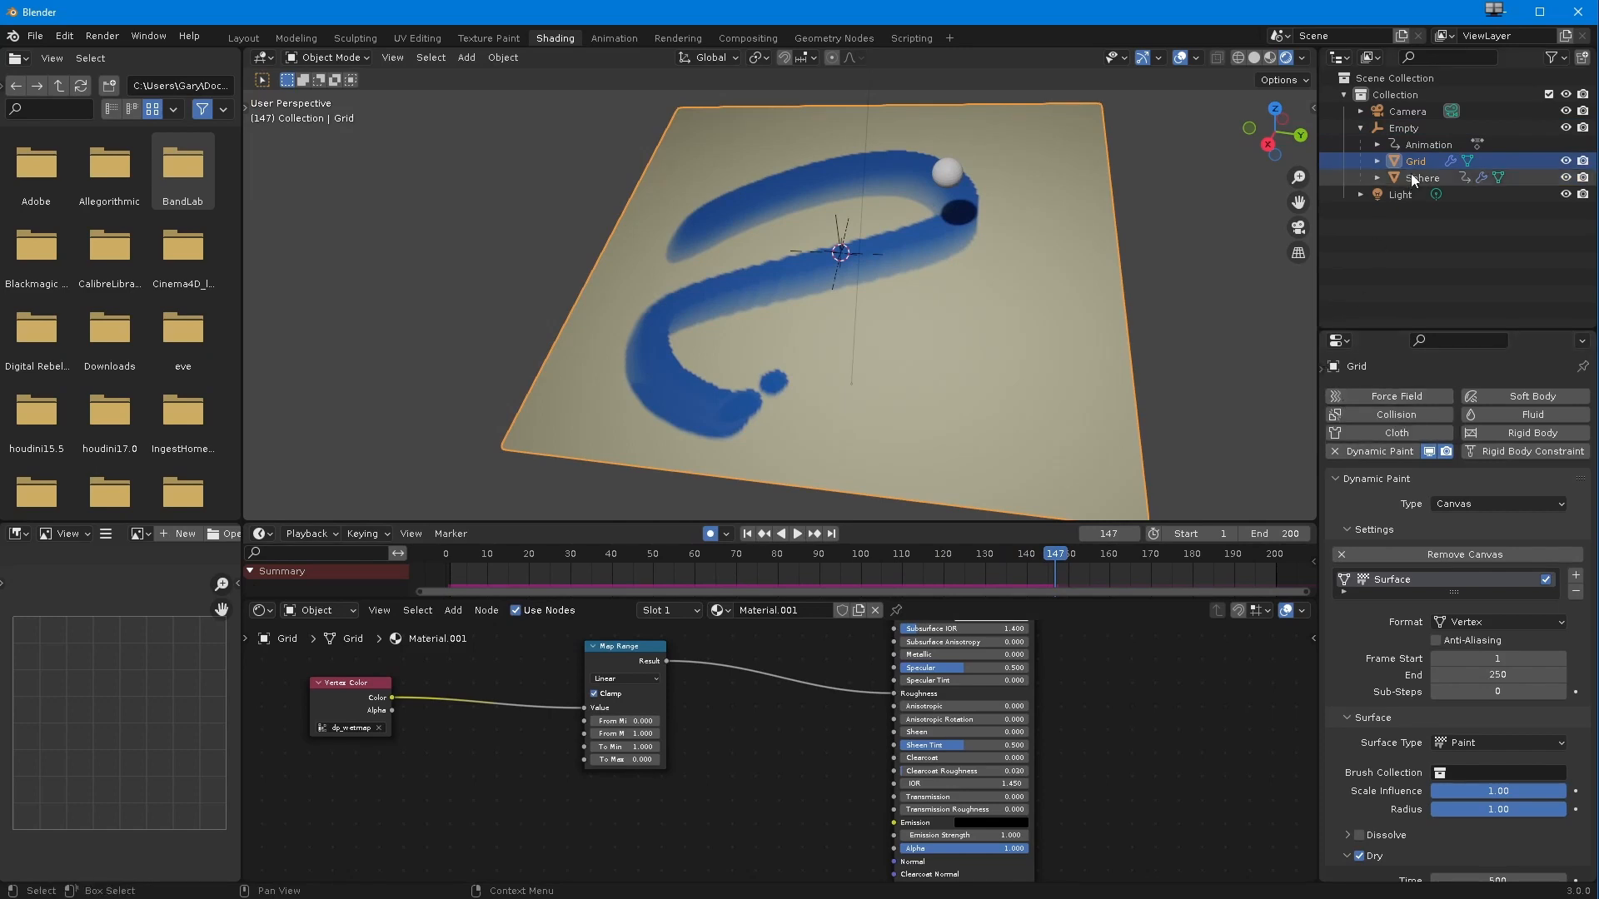
pyautogui.moveTo(1315, 372); pyautogui.dragTo(1343, 374)
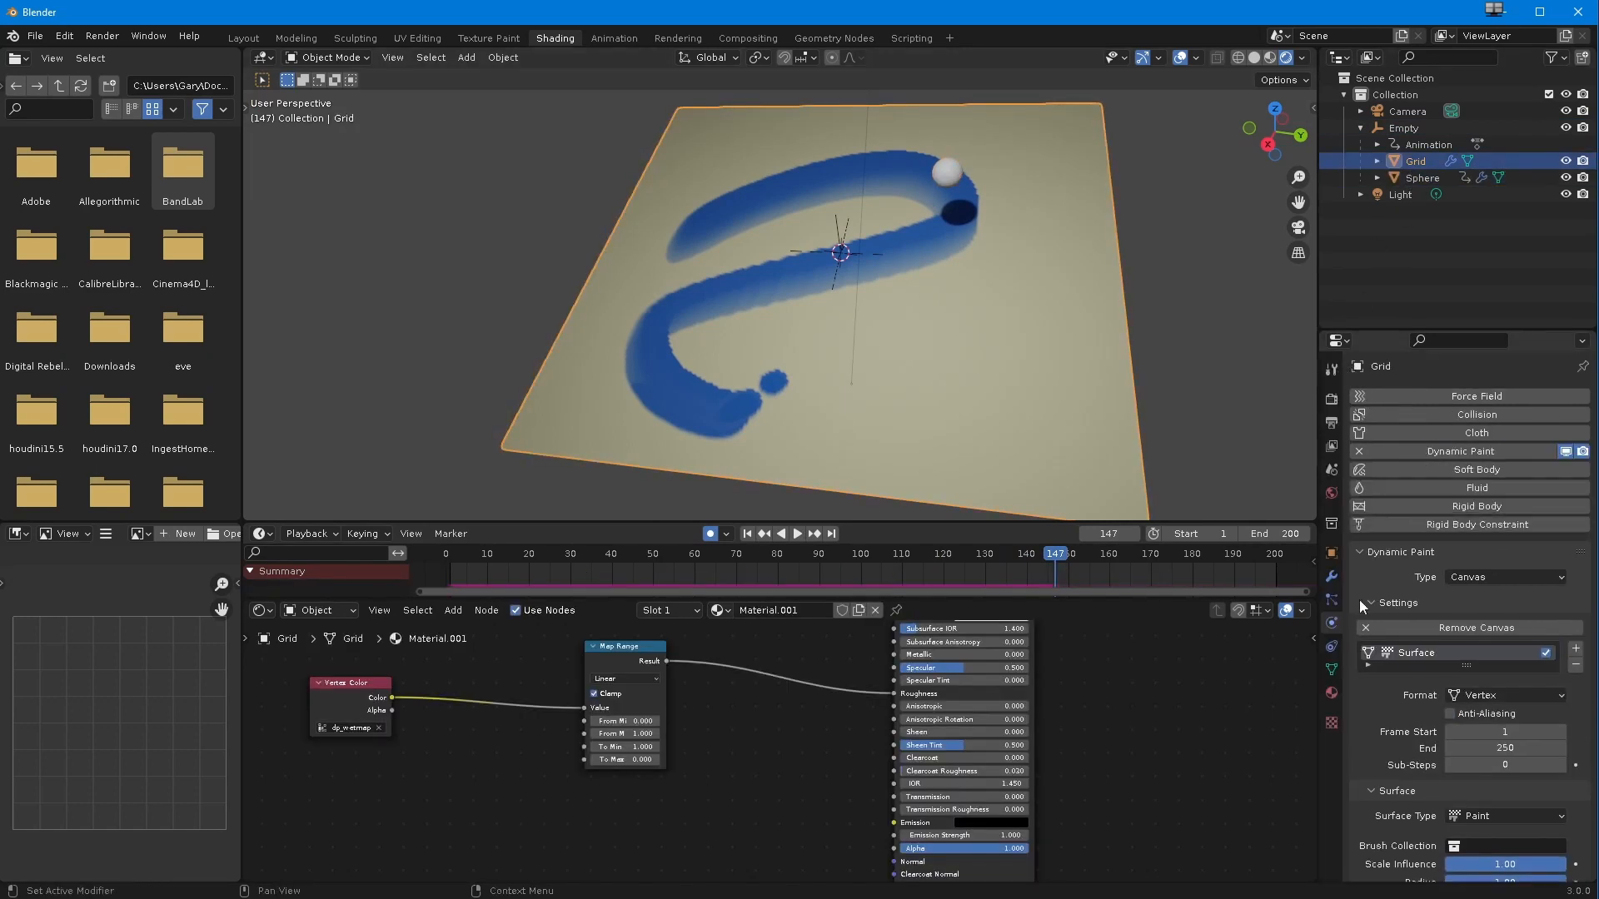
pyautogui.click(1332, 576)
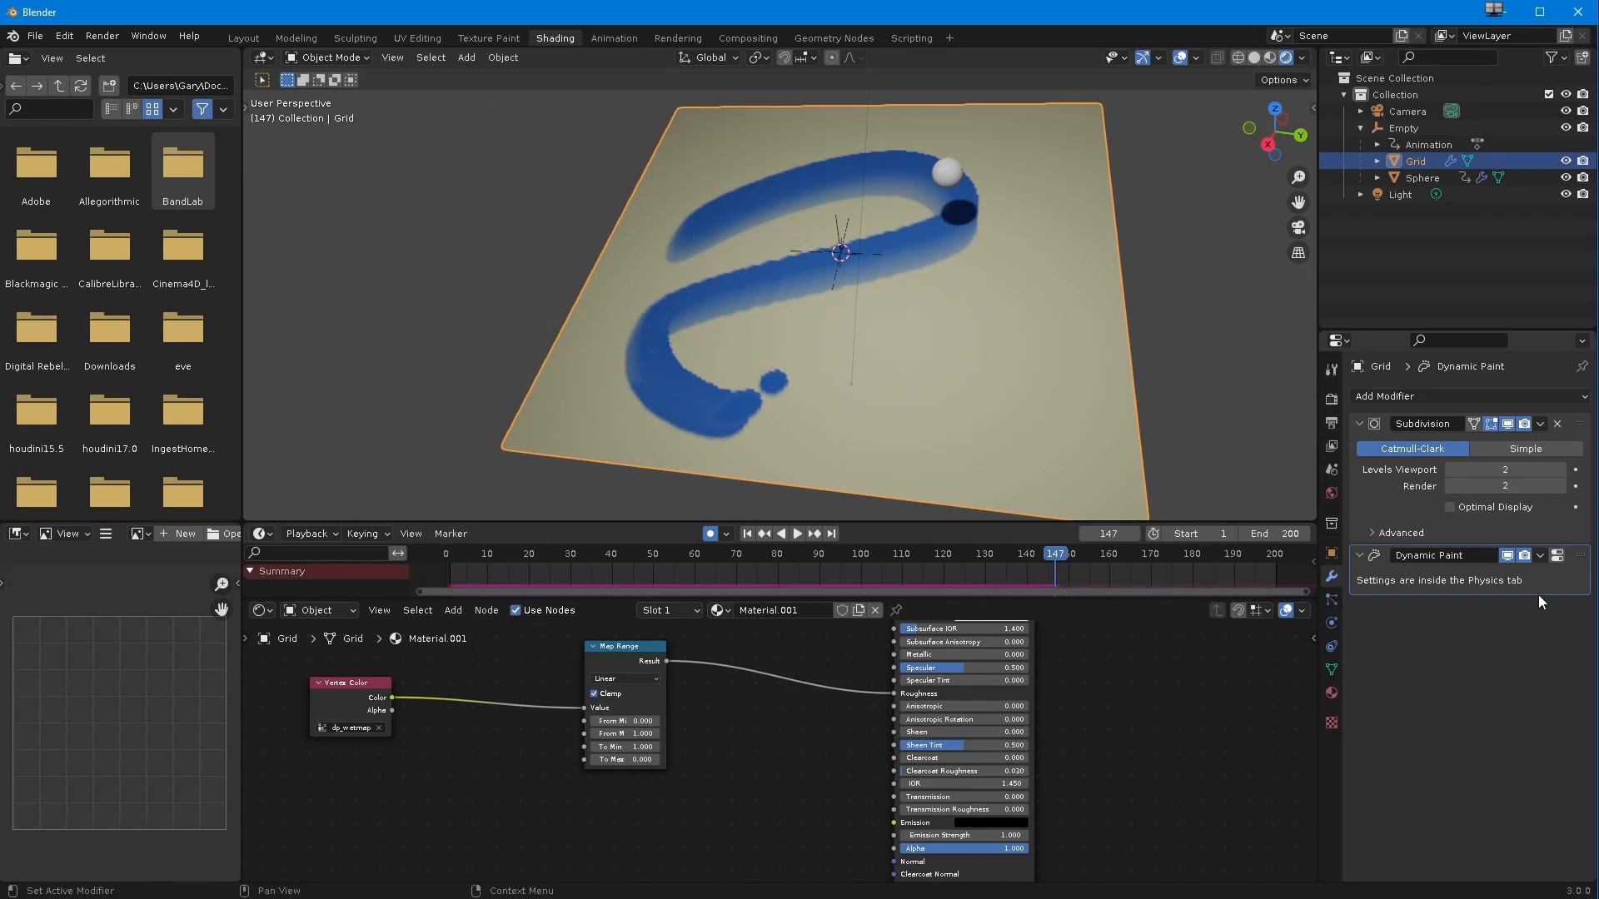
pyautogui.click(1422, 397)
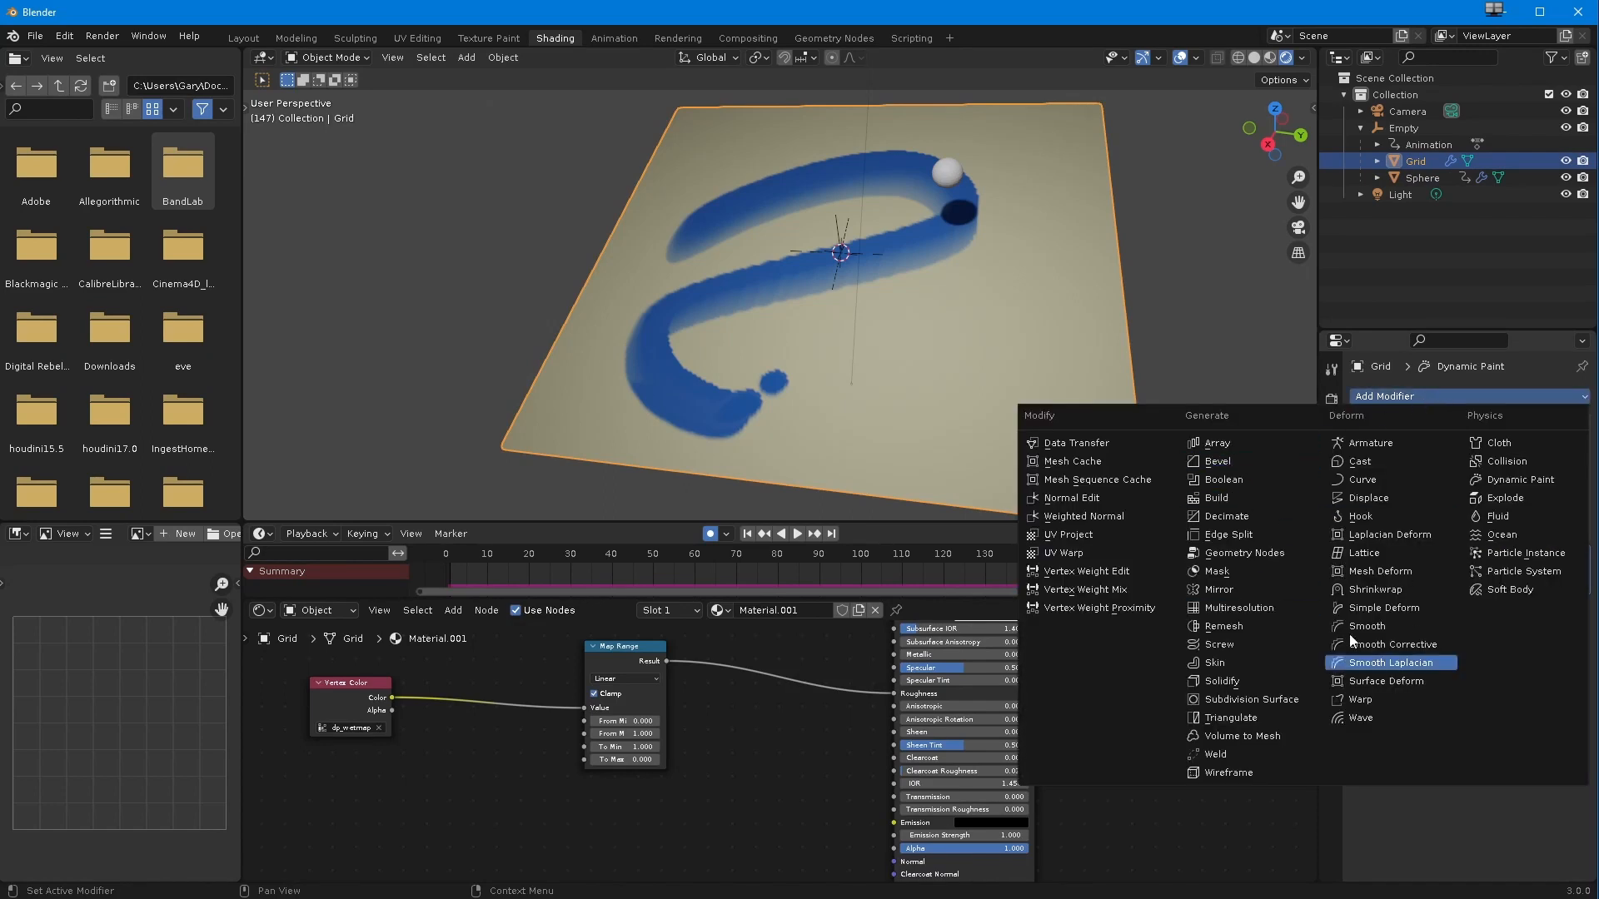
pyautogui.click(1370, 499)
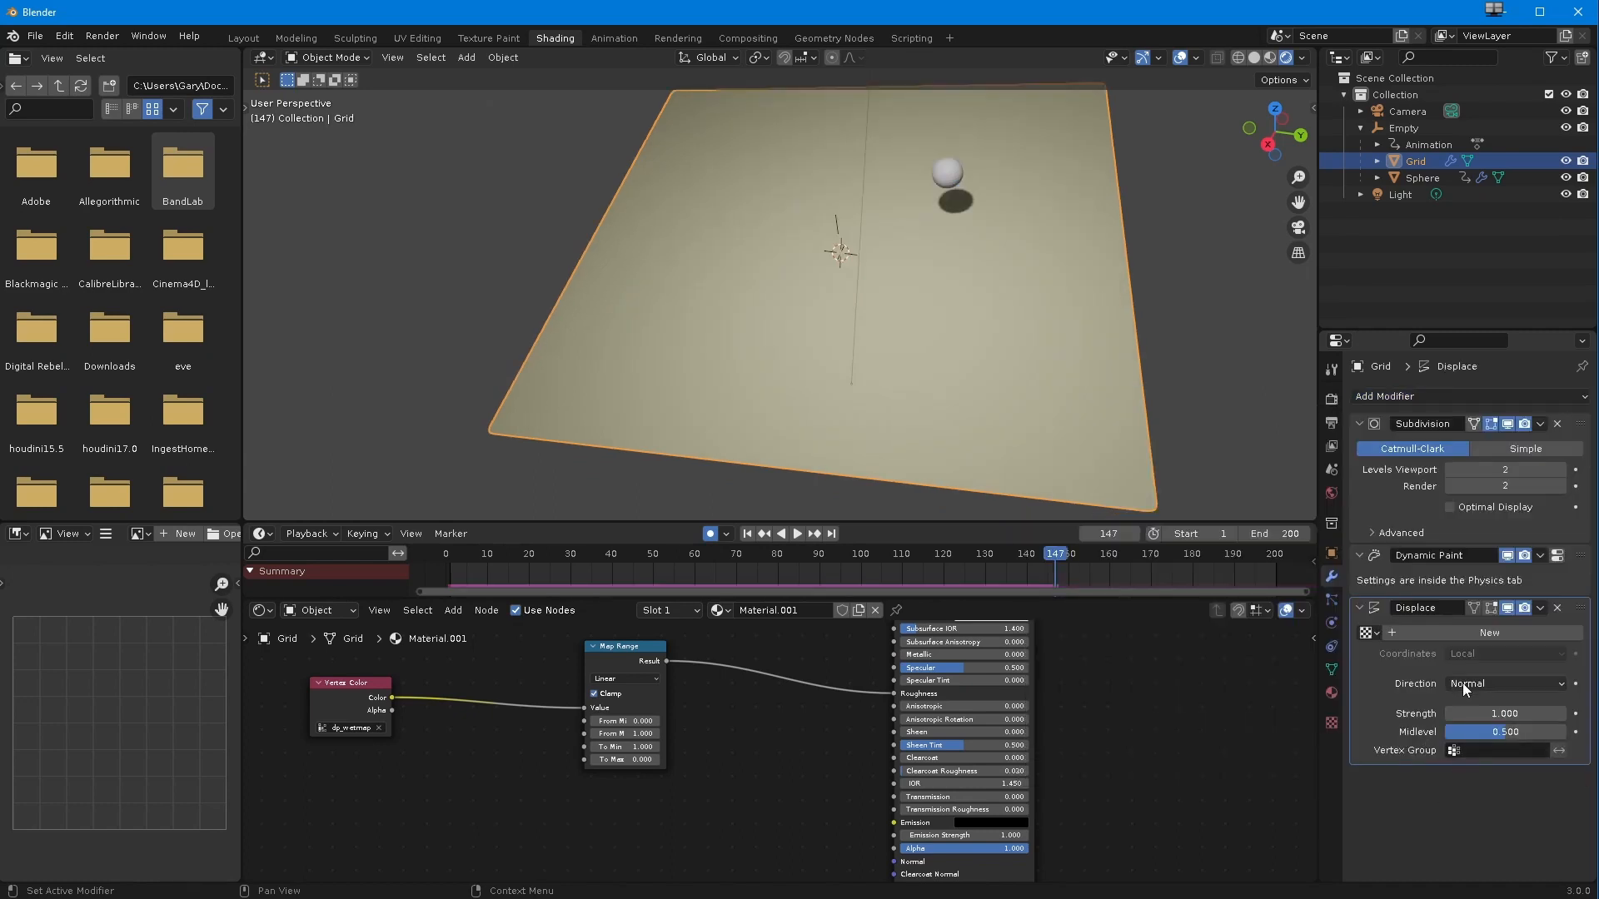
# - Create a new texture for the Displace modifier with direction Normal and make it a Musgrave texture
pyautogui.click(1463, 683)
pyautogui.click(1468, 757)
pyautogui.click(1526, 633)
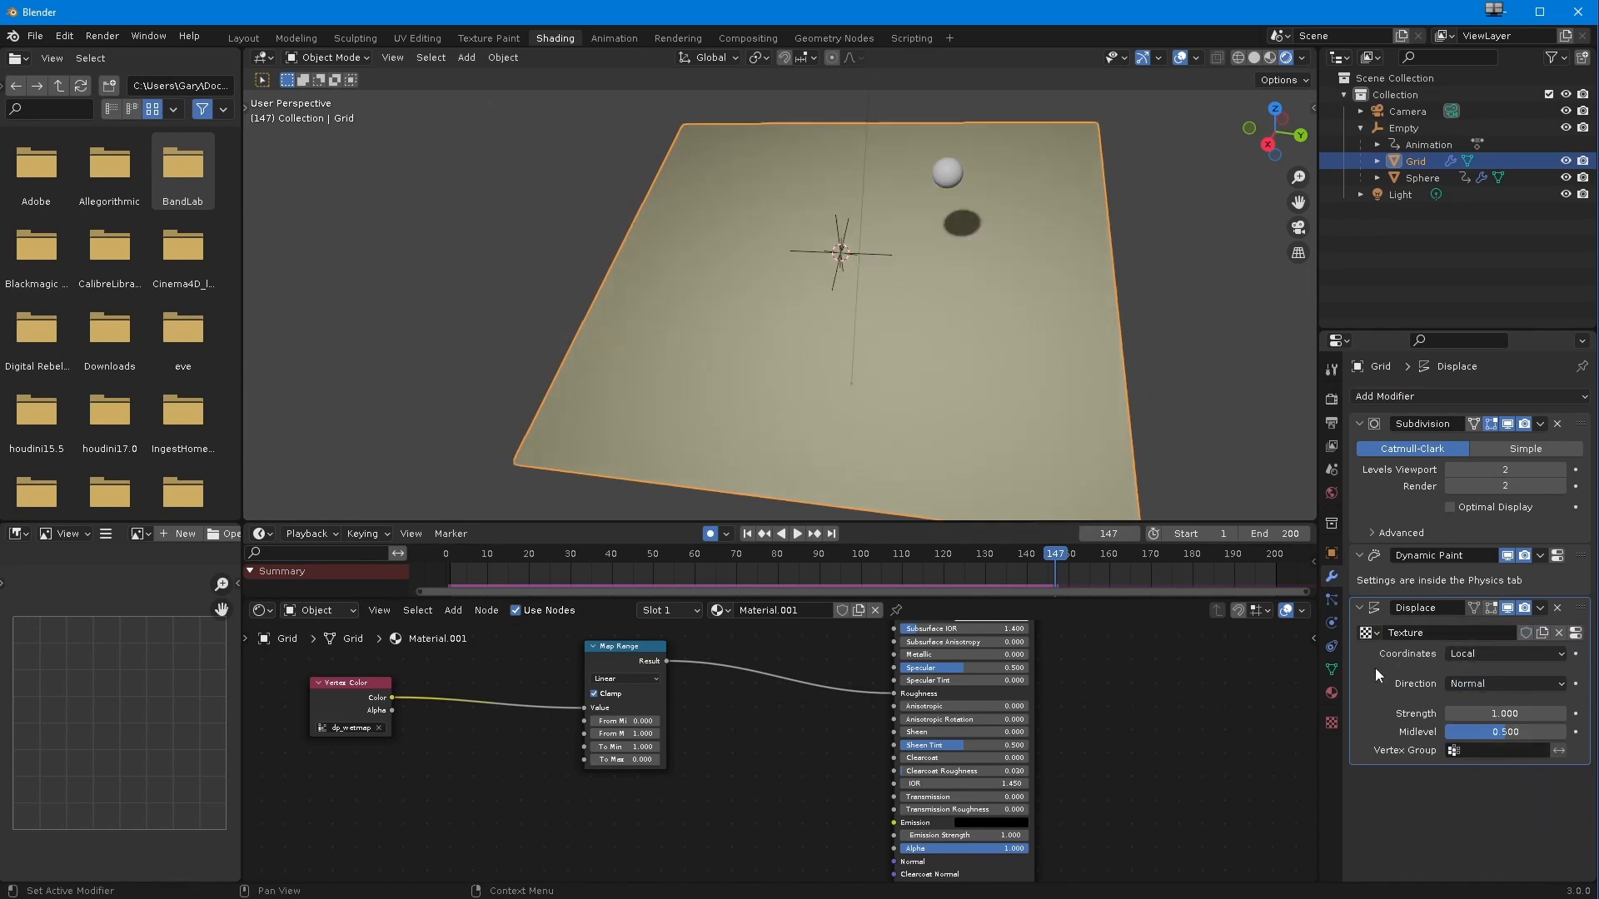
pyautogui.click(1331, 723)
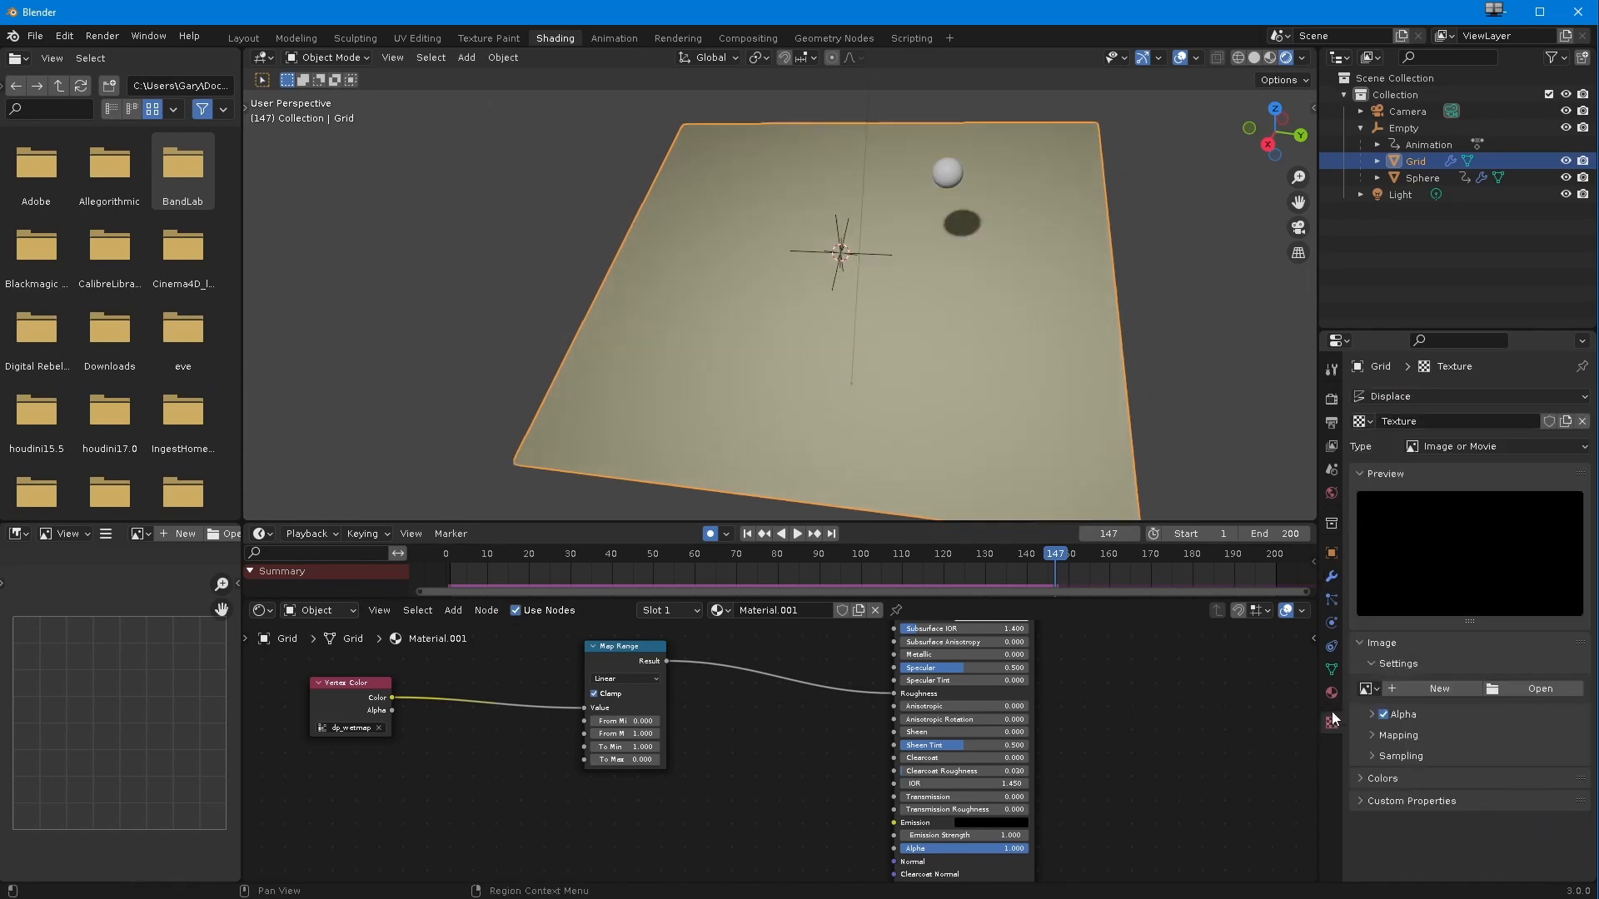
pyautogui.click(1440, 690)
pyautogui.click(1450, 446)
pyautogui.click(1434, 596)
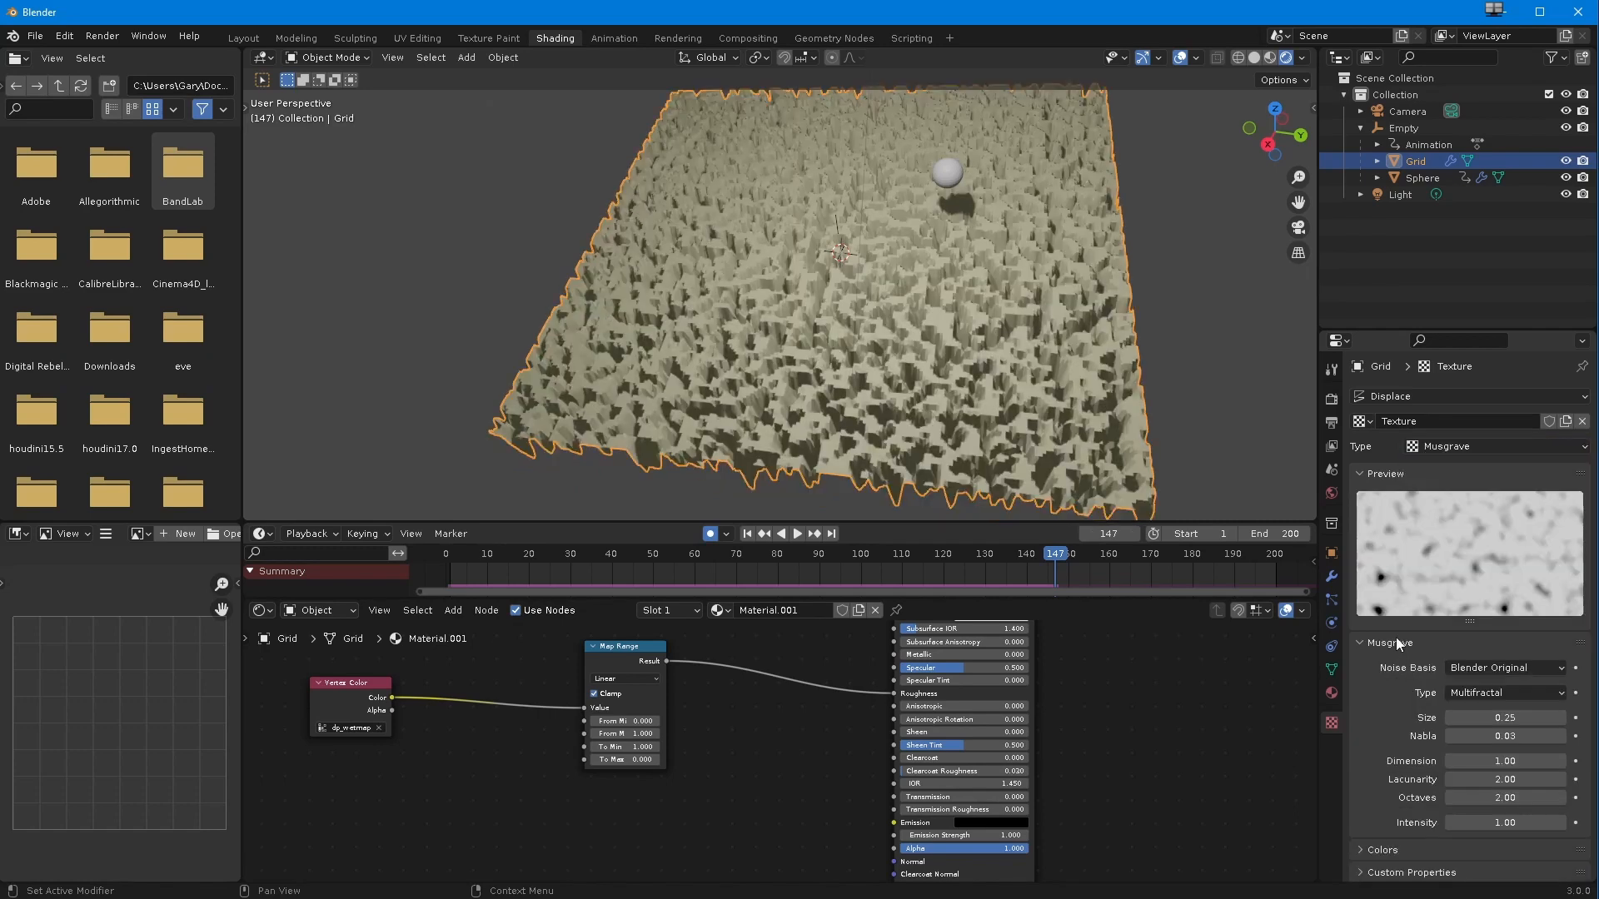
# - Set the Musgrave texture to size 1.51, octaves 1.27 and intensity 0.48, and the Displace strength to 0.5
pyautogui.moveTo(1486, 725); pyautogui.dragTo(1592, 688)
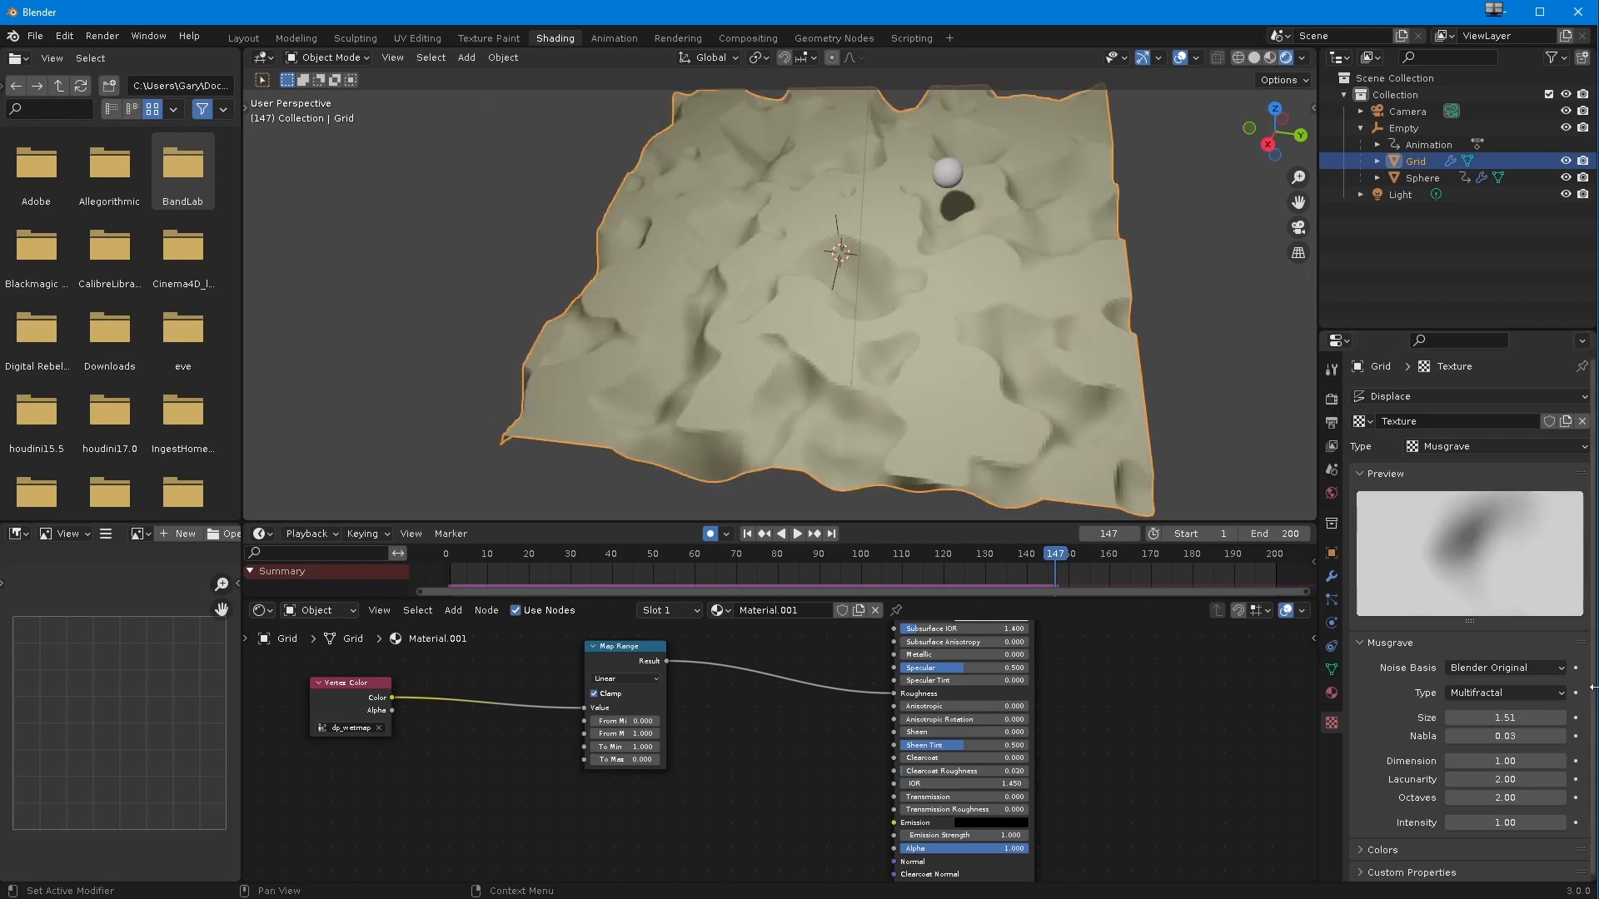
pyautogui.click(1483, 669)
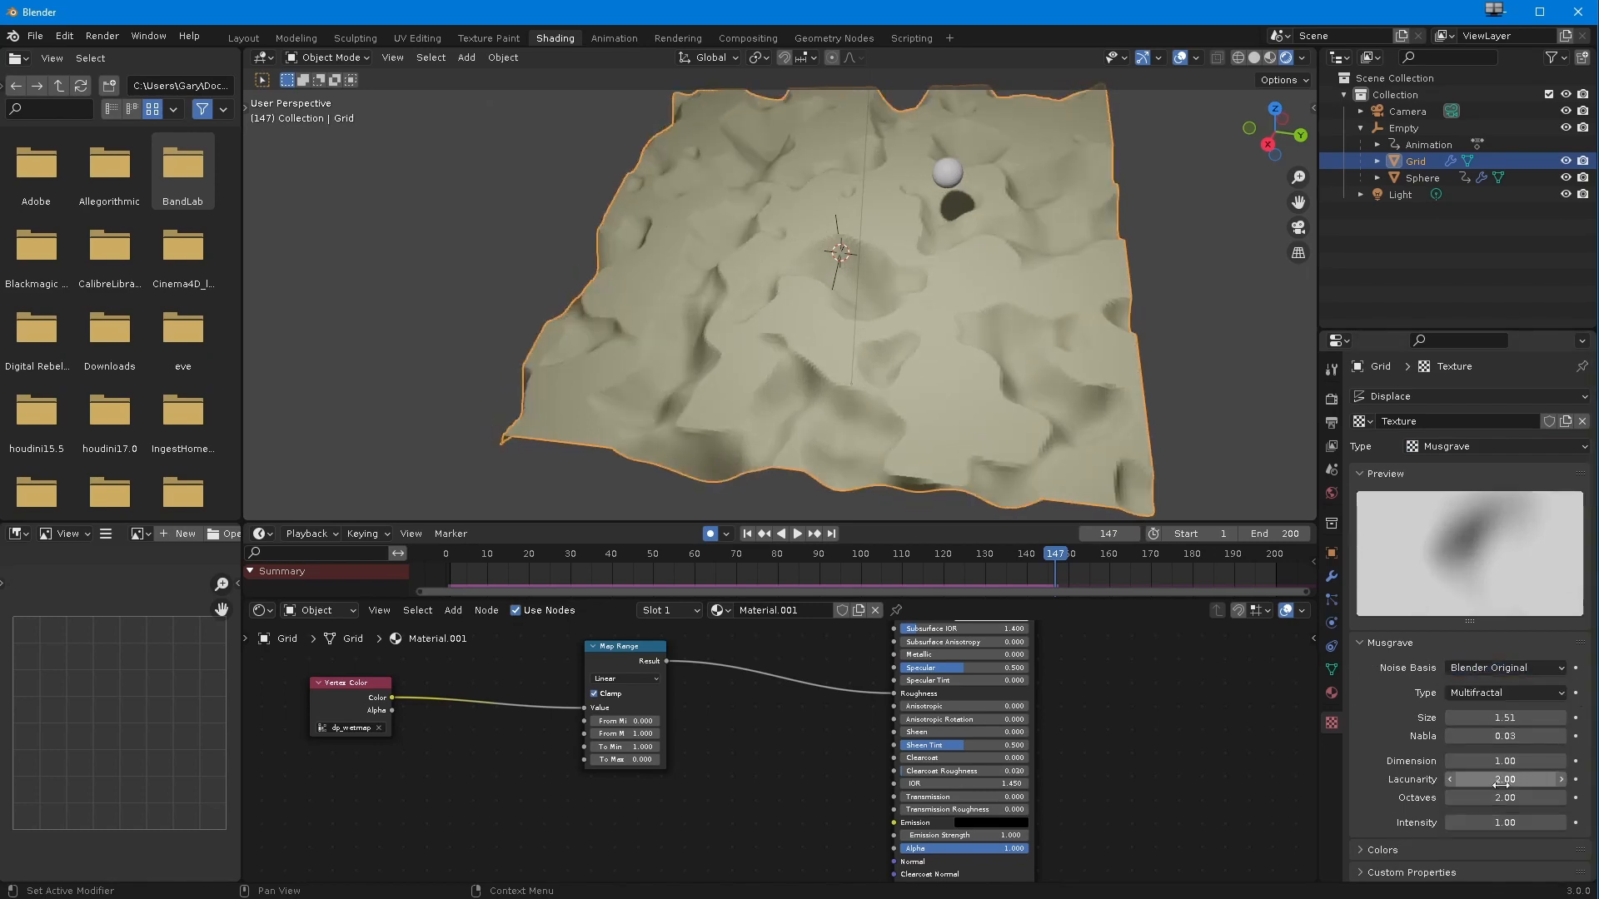
pyautogui.moveTo(1493, 798); pyautogui.dragTo(1428, 821)
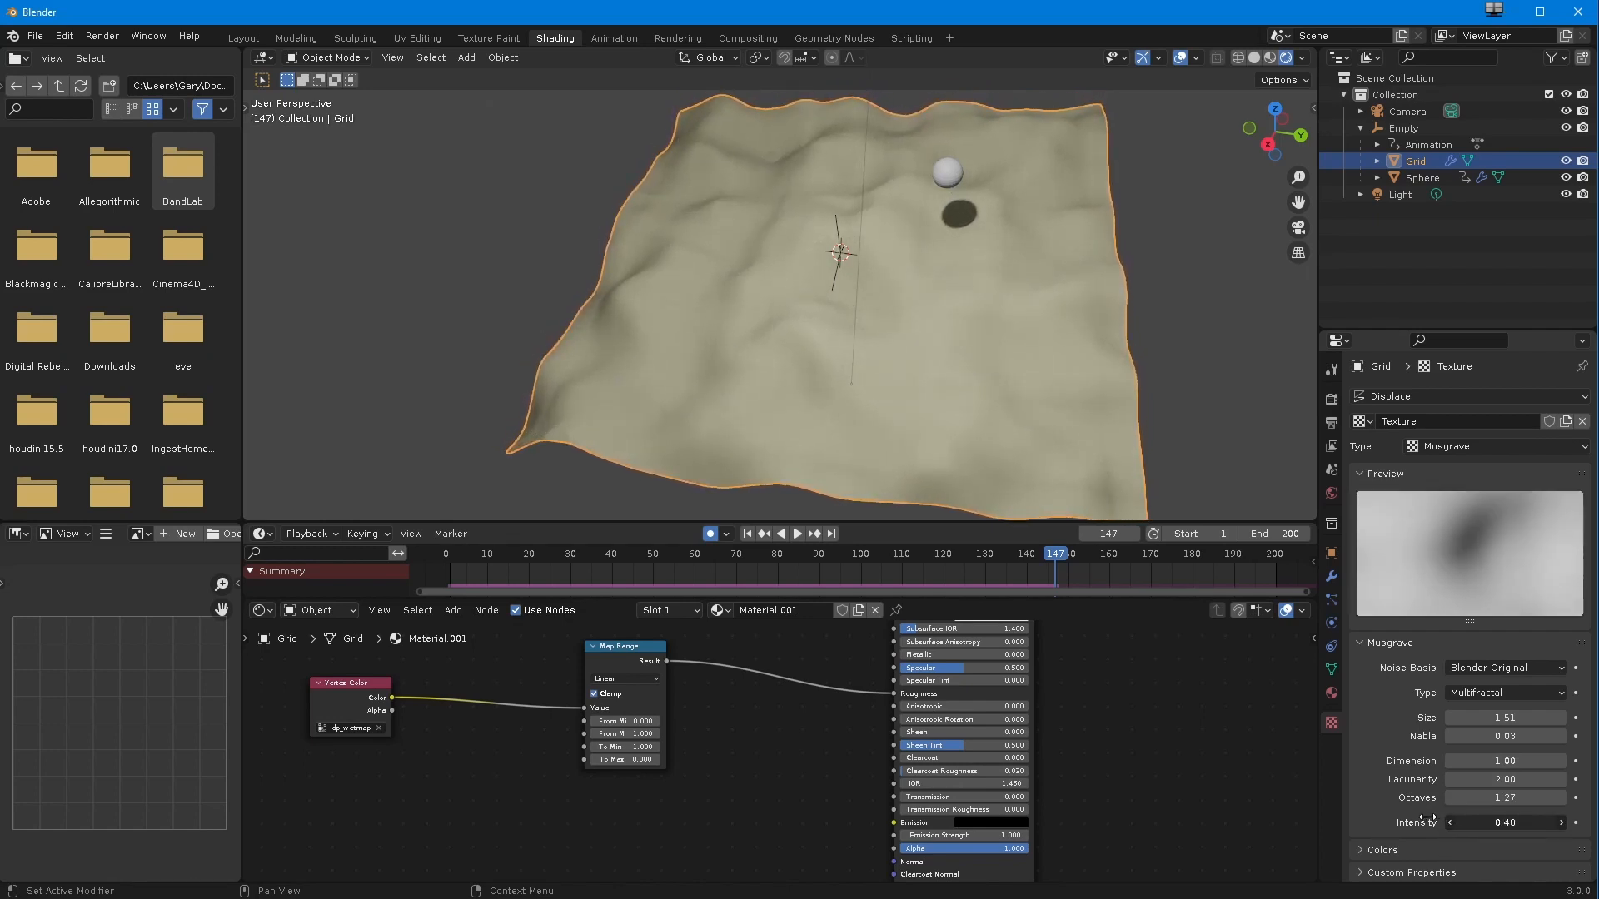
pyautogui.click(1330, 578)
pyautogui.click(1466, 715)
pyautogui.write('0.5')
pyautogui.press('Return')
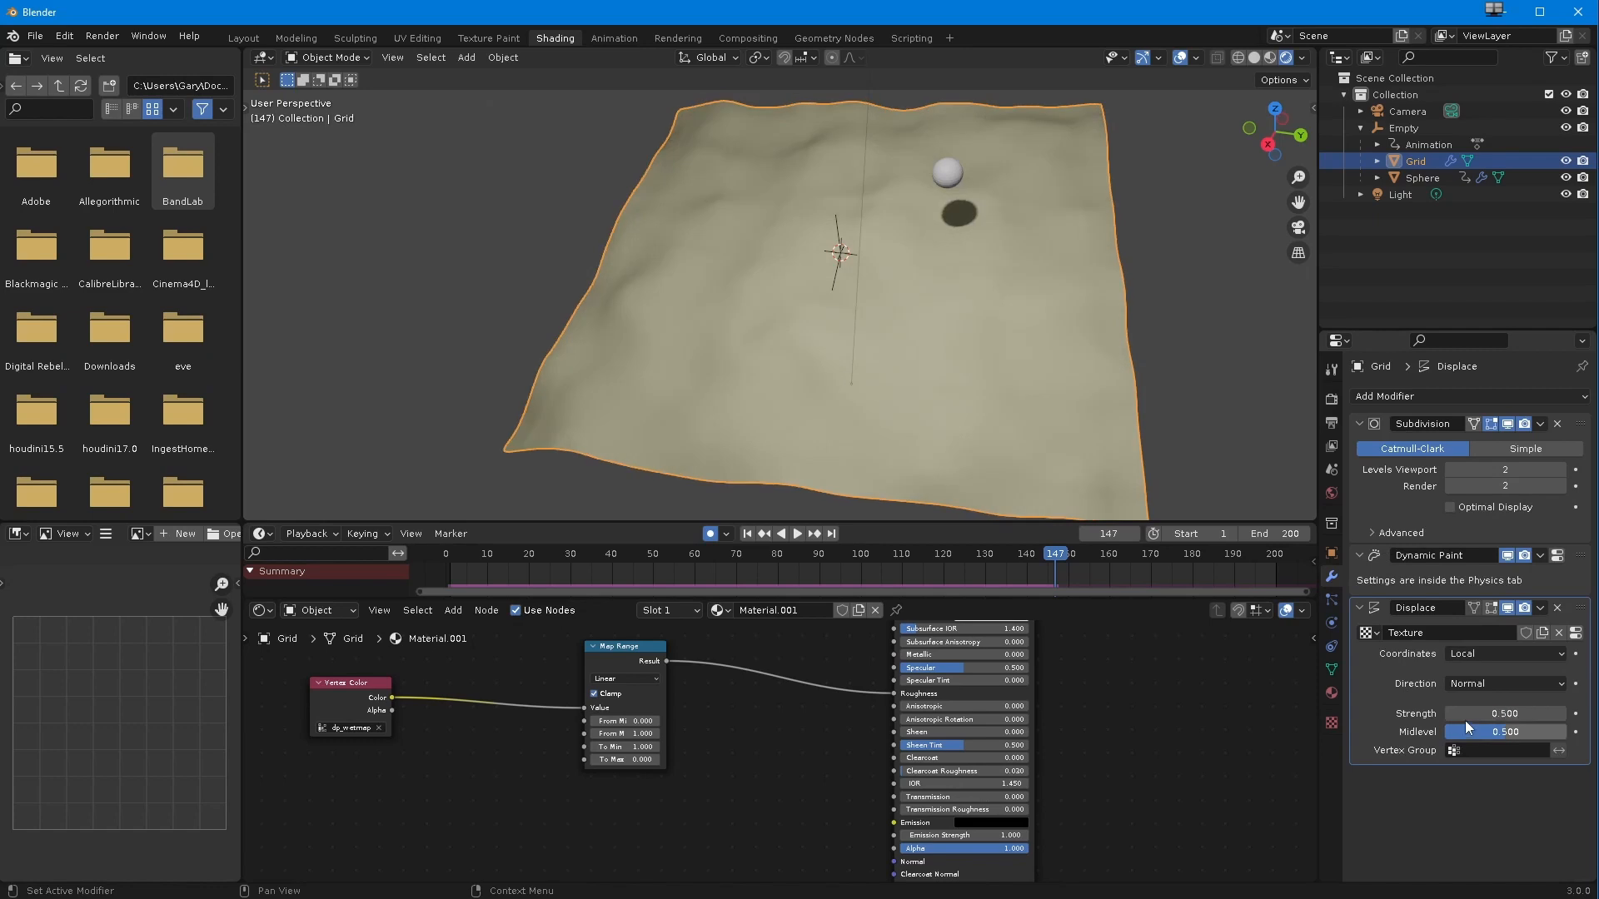
# - Play the animation from frame 1 and watch how the paint flows over the displaced grid
pyautogui.click(747, 534)
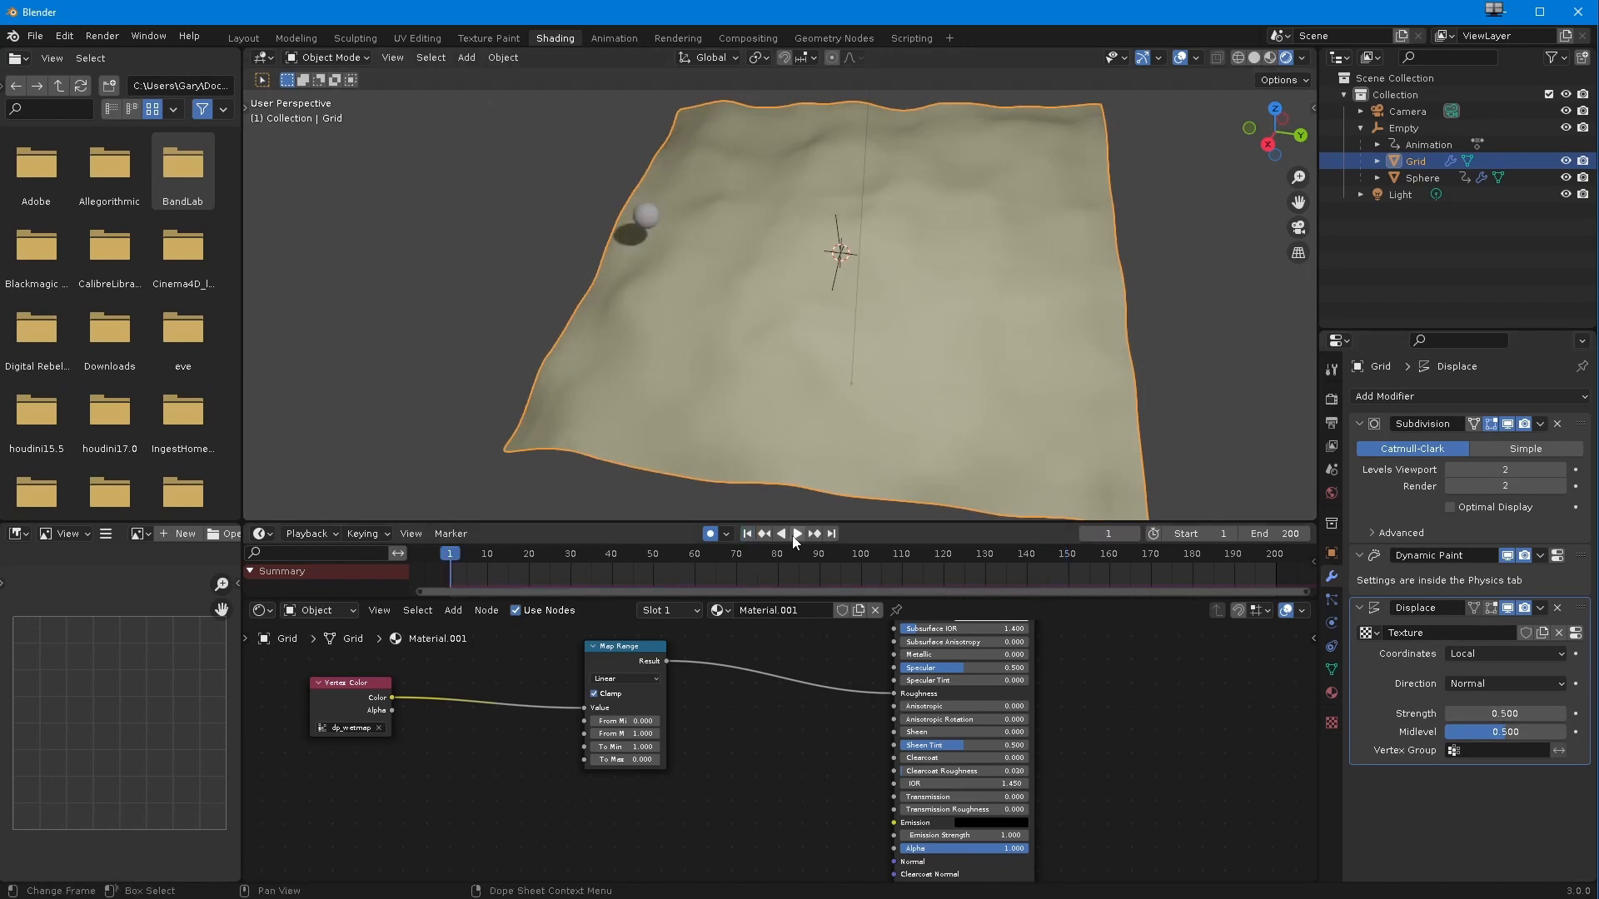
pyautogui.click(797, 533)
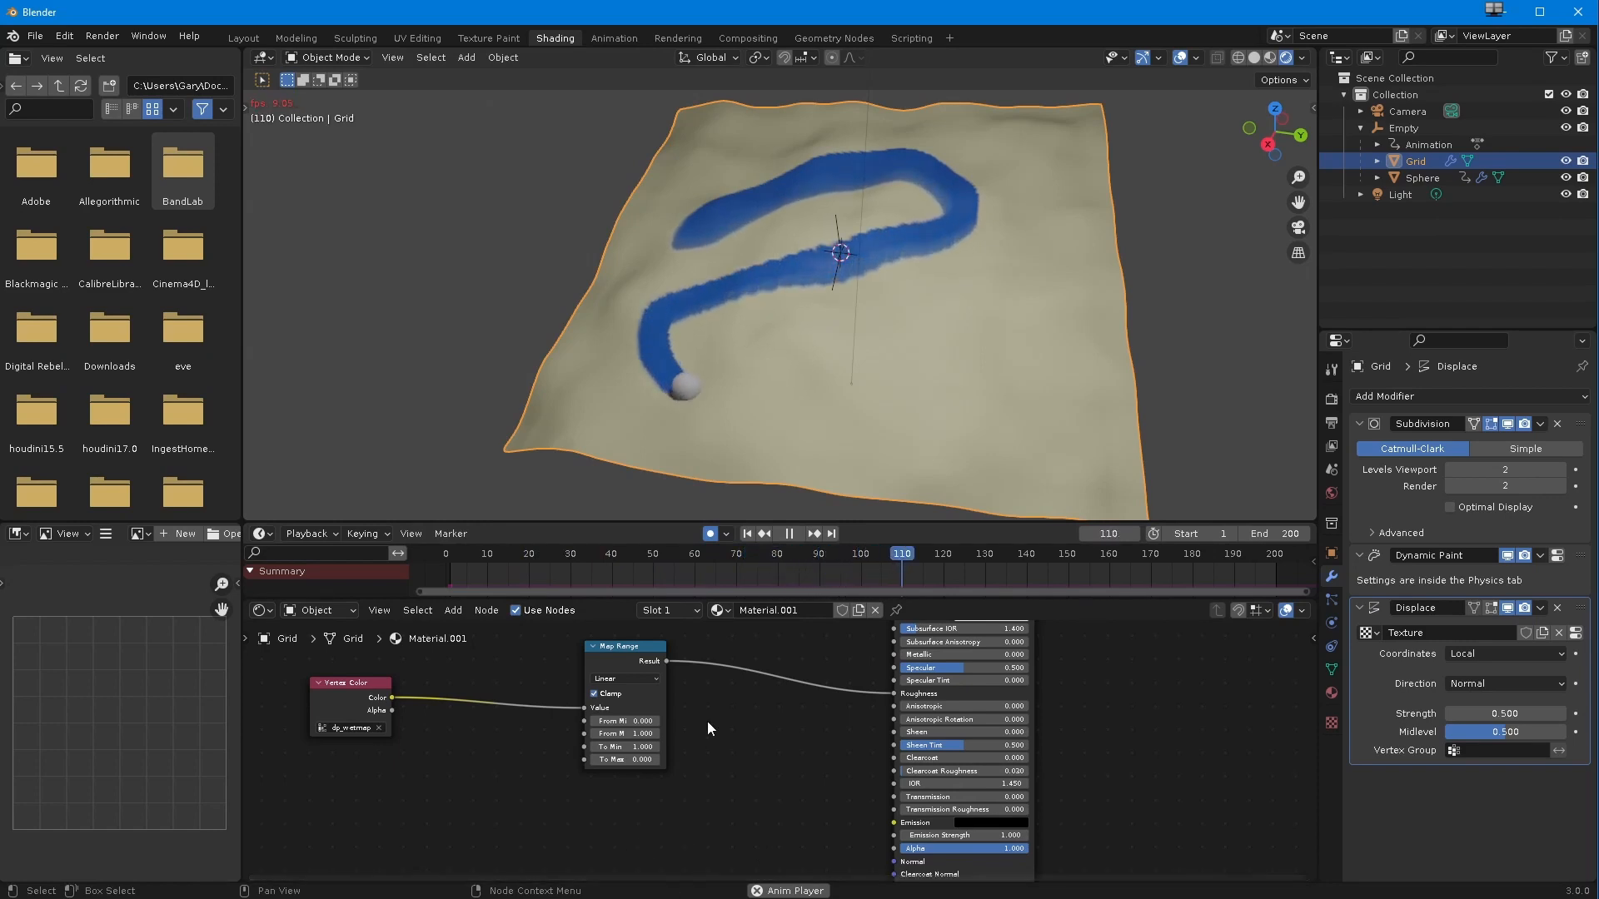
pyautogui.moveTo(596, 402)
pyautogui.mouseDown(button='middle')
pyautogui.moveTo(615, 485)
pyautogui.moveTo(616, 330)
pyautogui.moveTo(621, 385)
pyautogui.mouseUp(button='middle')
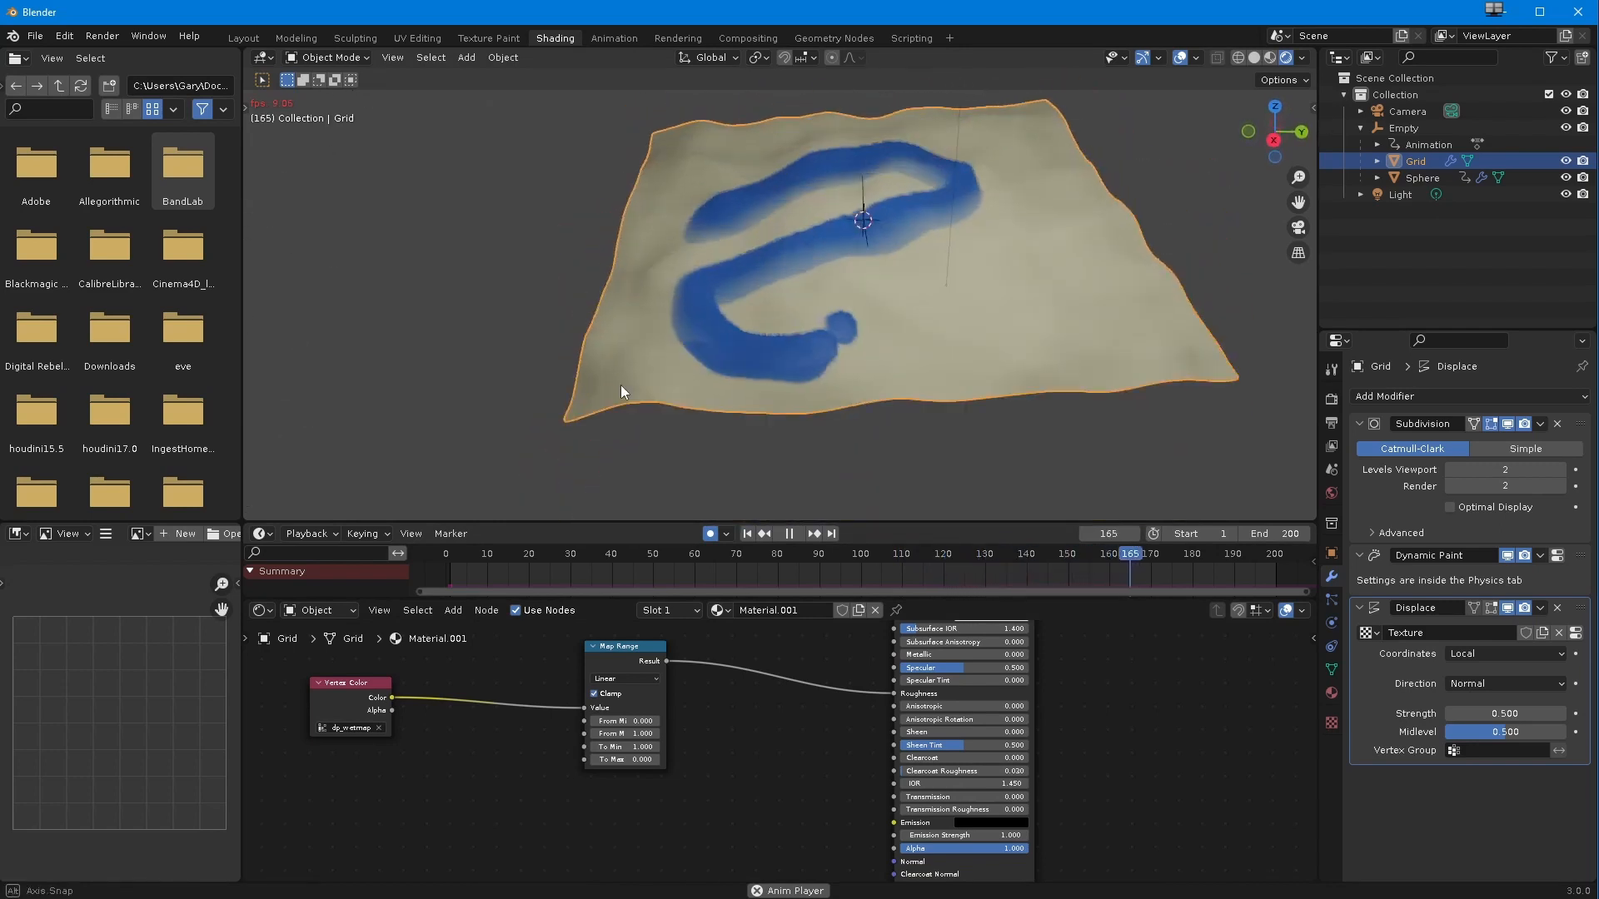
# - Move the Displace modifier above Dynamic Paint and examine the paint flow up close and from several angles during playback
pyautogui.hotkey('ctrl', 'x')
pyautogui.hotkey('ctrl', 'z')
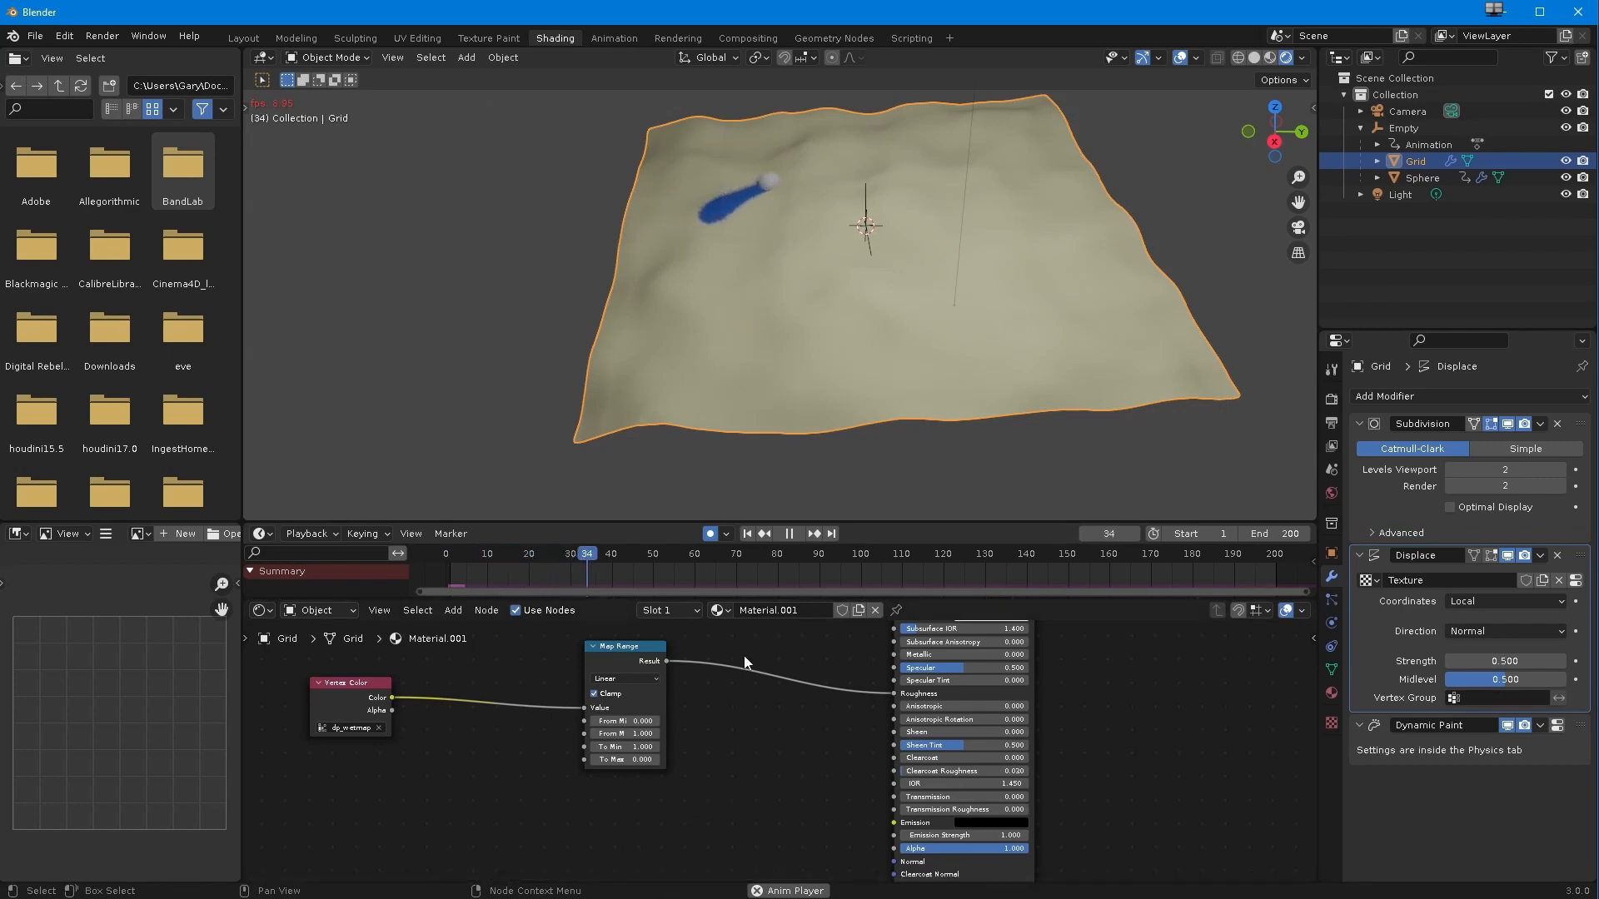
pyautogui.moveTo(806, 472); pyautogui.dragTo(797, 515, button='middle')
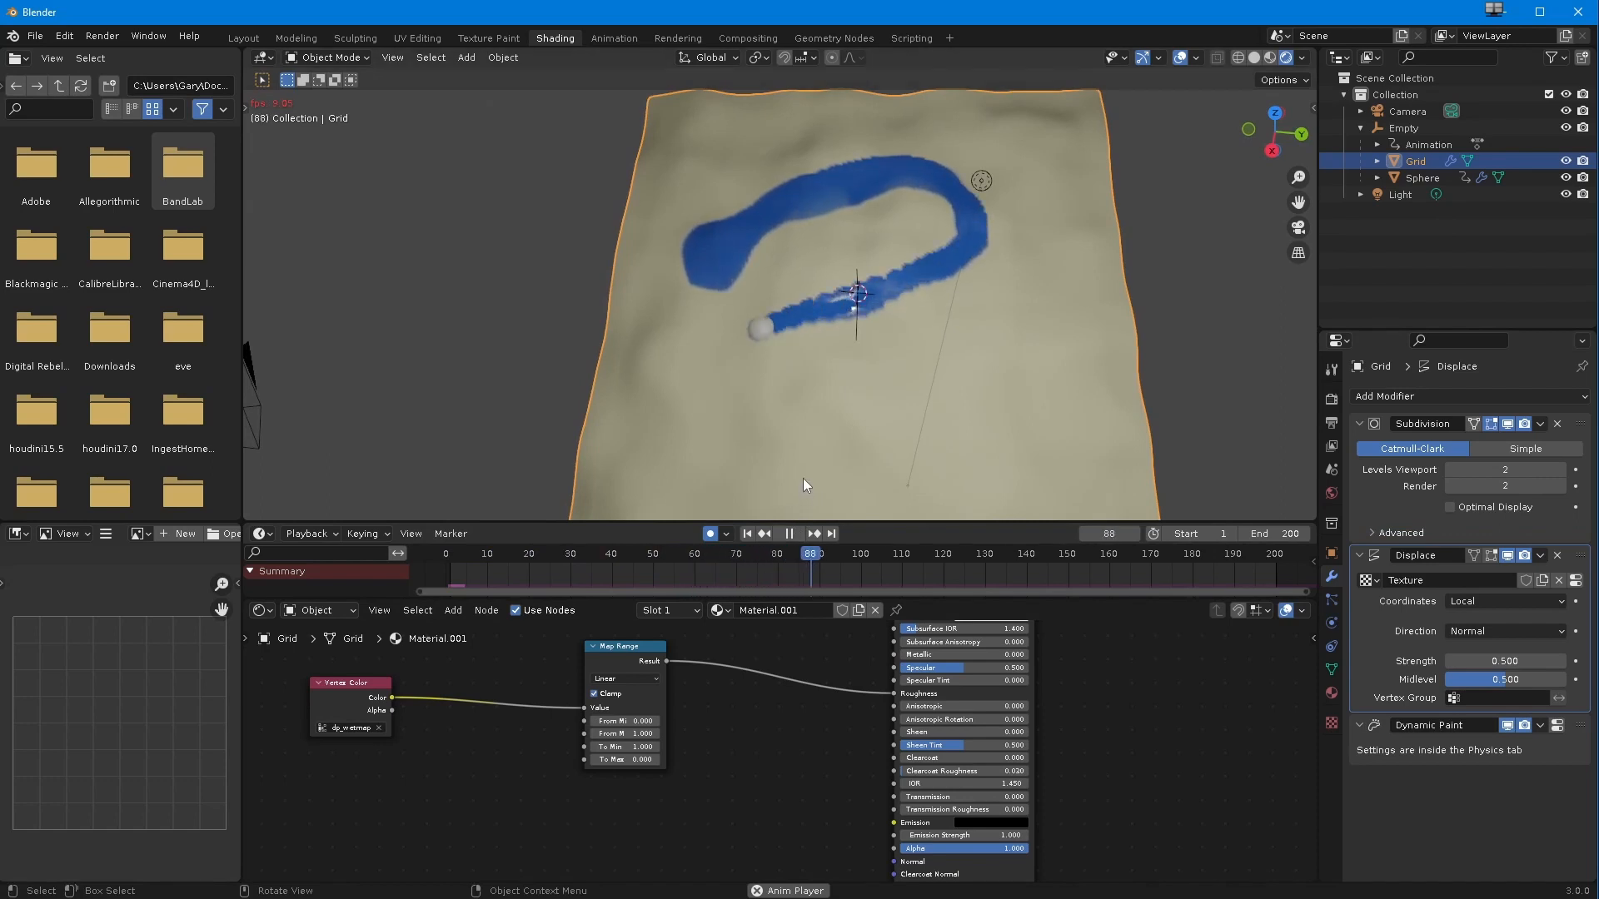
pyautogui.moveTo(800, 448)
pyautogui.mouseDown(button='middle')
pyautogui.moveTo(766, 391)
pyautogui.moveTo(852, 400)
pyautogui.moveTo(846, 387)
pyautogui.moveTo(856, 423)
pyautogui.moveTo(786, 397)
pyautogui.mouseUp(button='middle')
pyautogui.scroll(4, 820, 379)
pyautogui.scroll(-1, 816, 418)
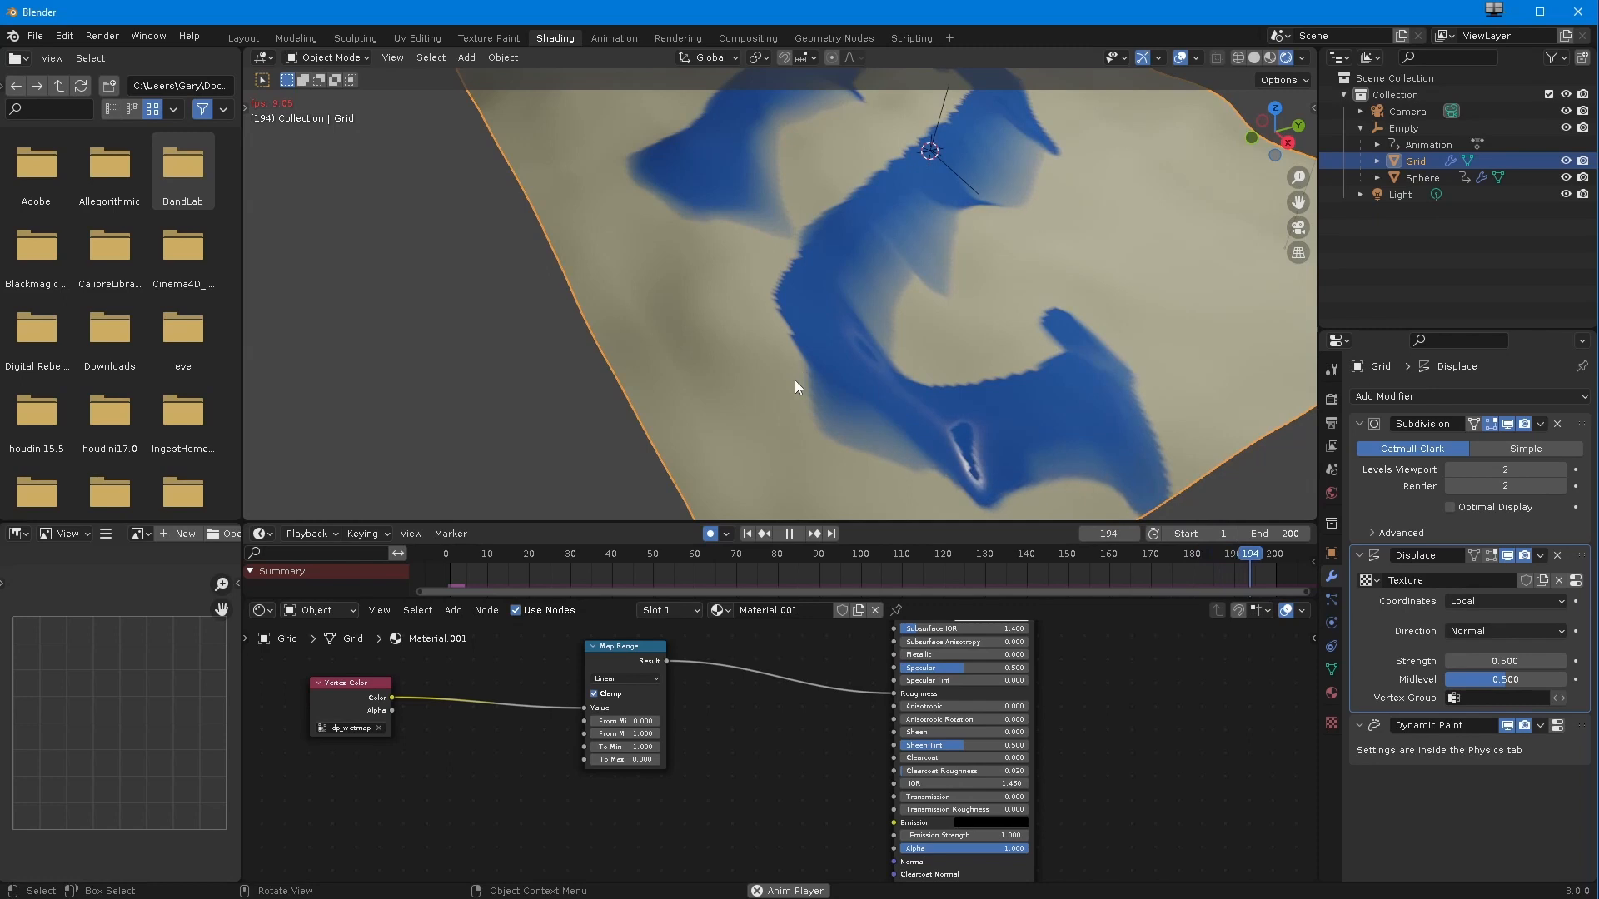
pyautogui.moveTo(703, 376)
pyautogui.mouseDown(button='middle')
pyautogui.moveTo(674, 367)
pyautogui.moveTo(738, 348)
pyautogui.mouseUp(button='middle')
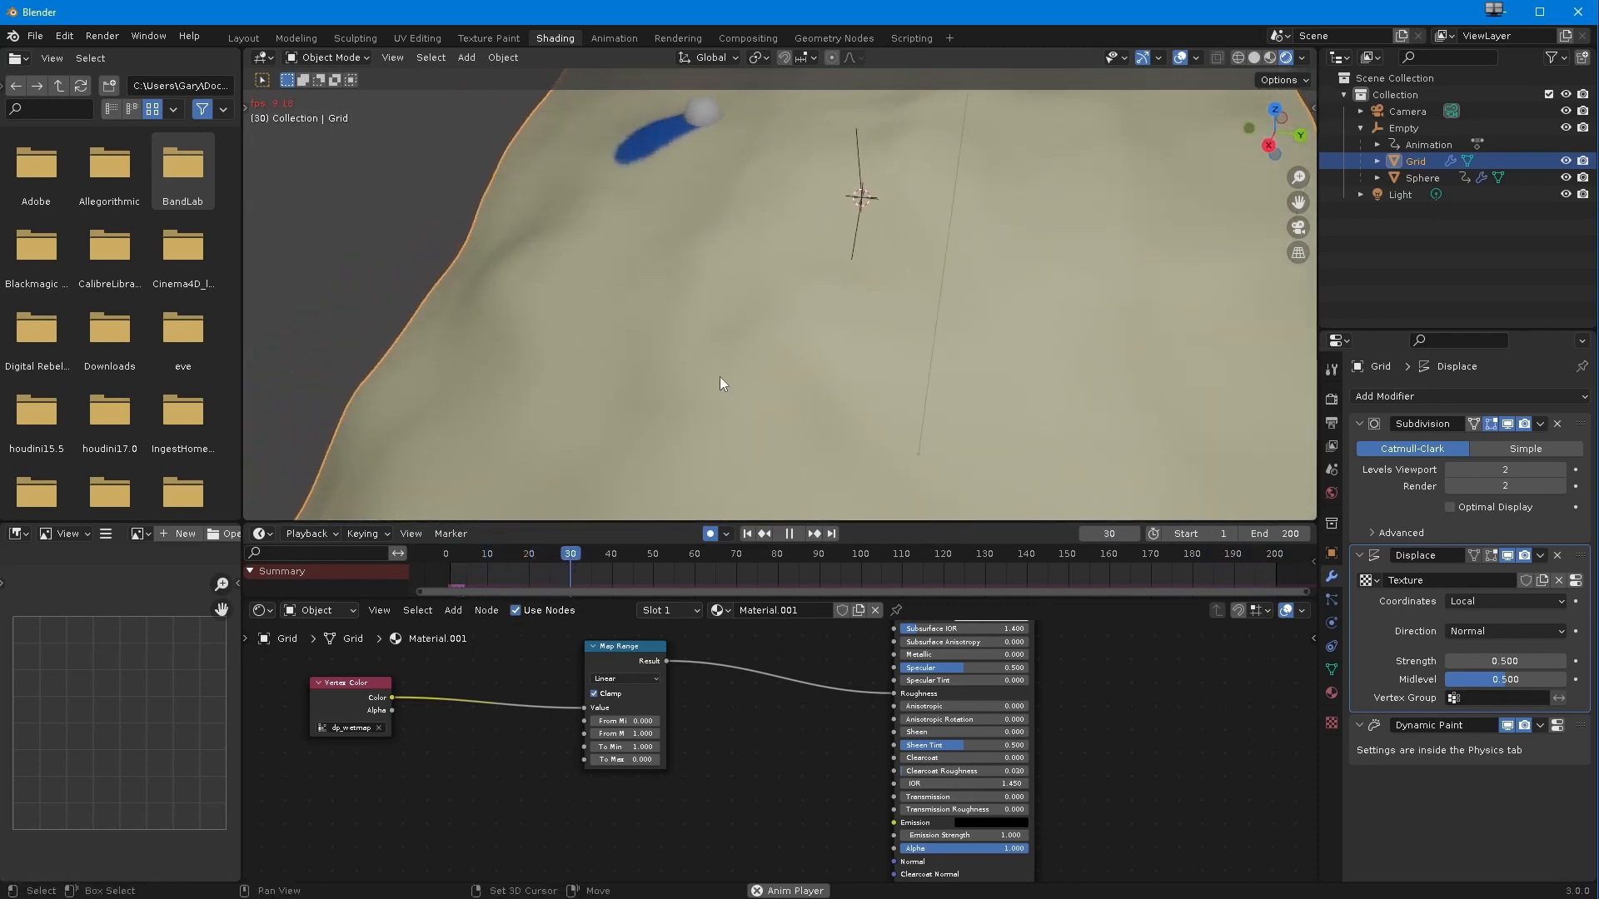
pyautogui.scroll(-4, 721, 377)
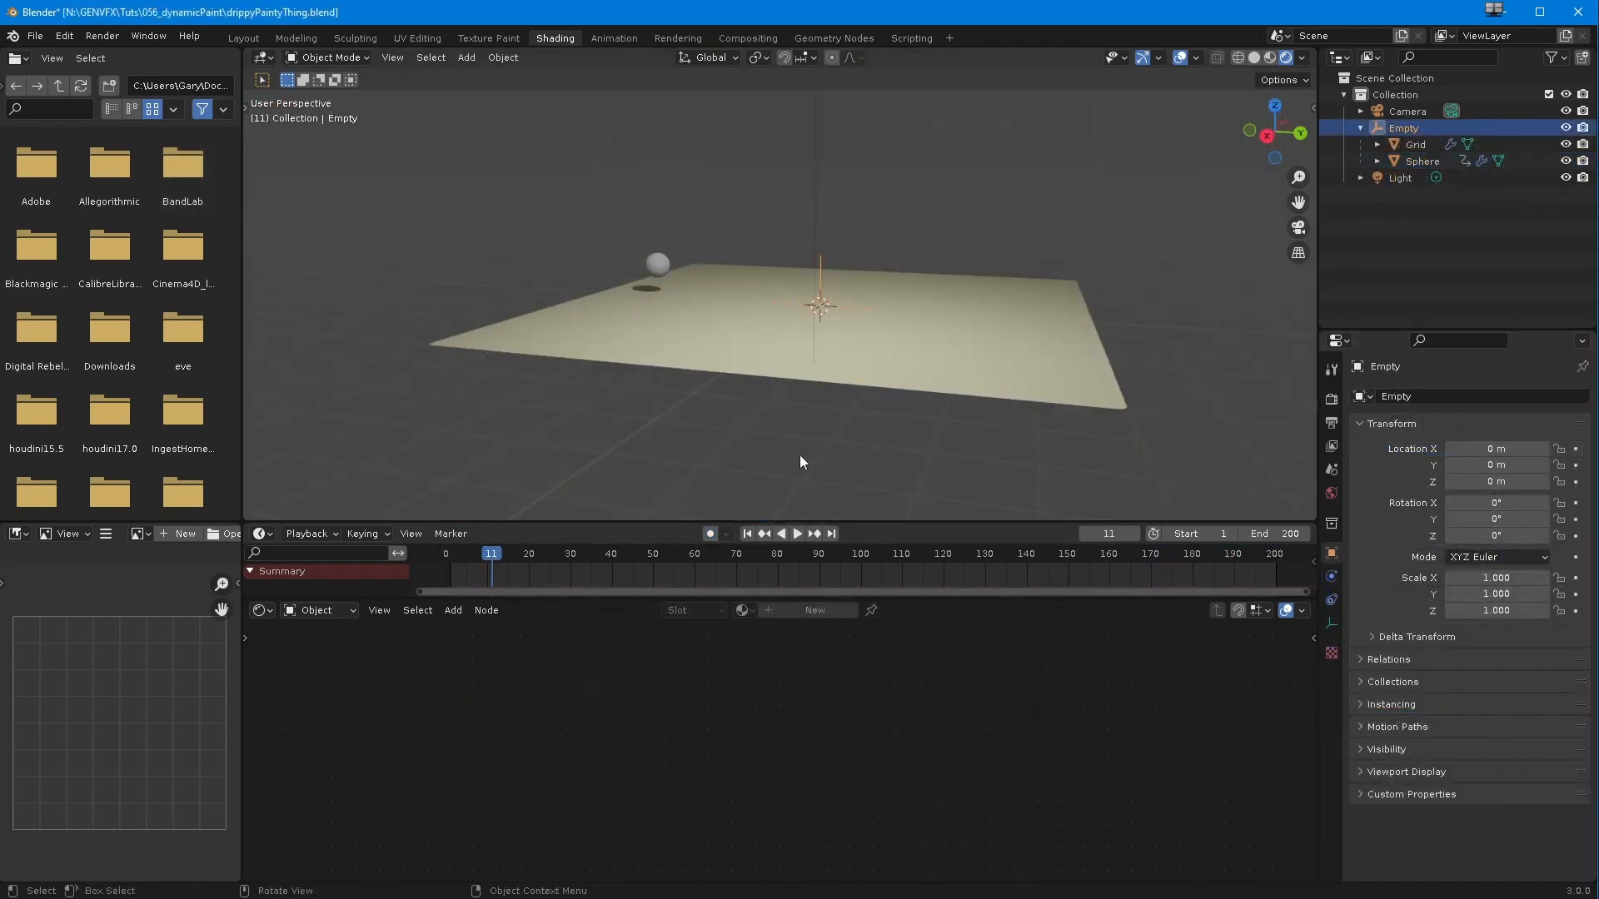
# - Select the flat grid and change its Dynamic Paint canvas surface type to Waves
pyautogui.moveTo(799, 455); pyautogui.dragTo(512, 426, button='middle')
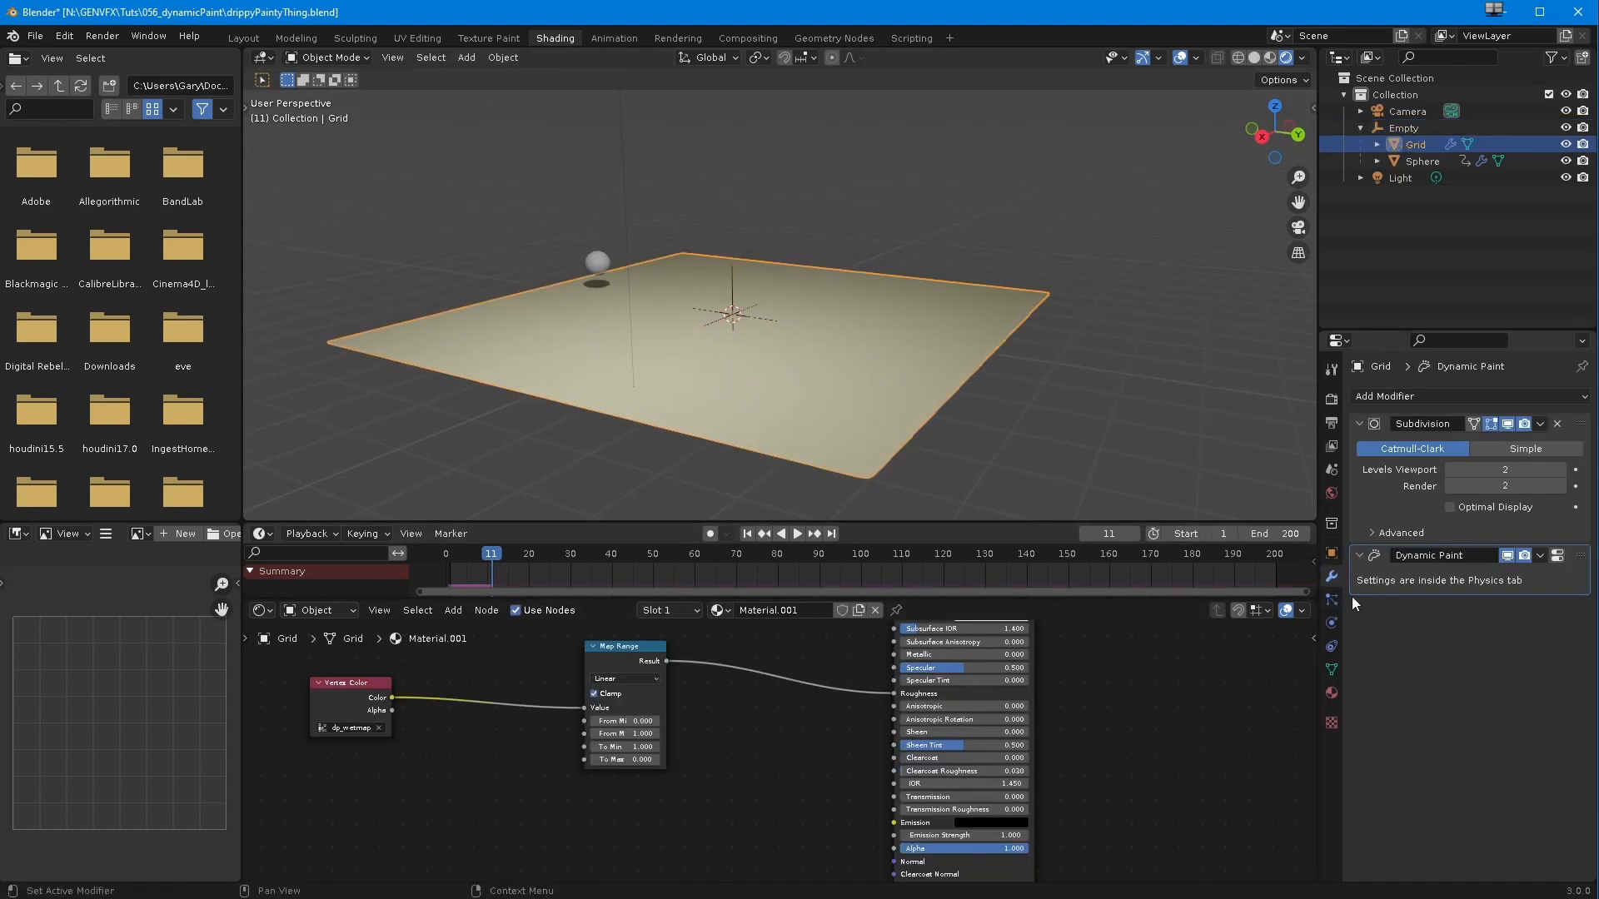
pyautogui.click(1330, 621)
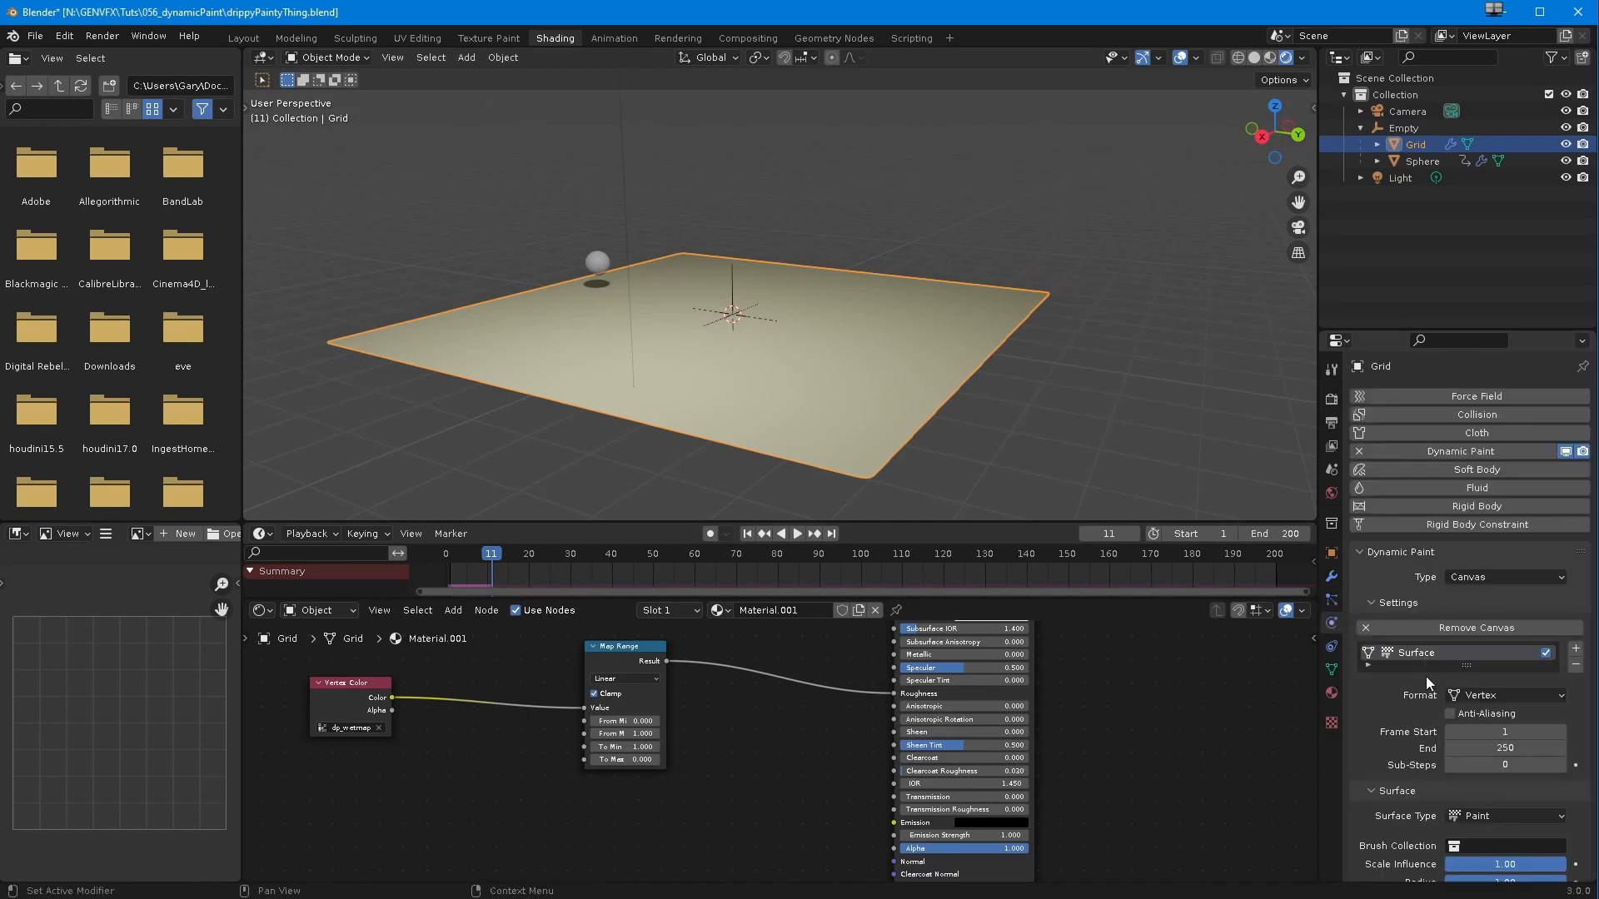
pyautogui.scroll(-6, 1383, 728)
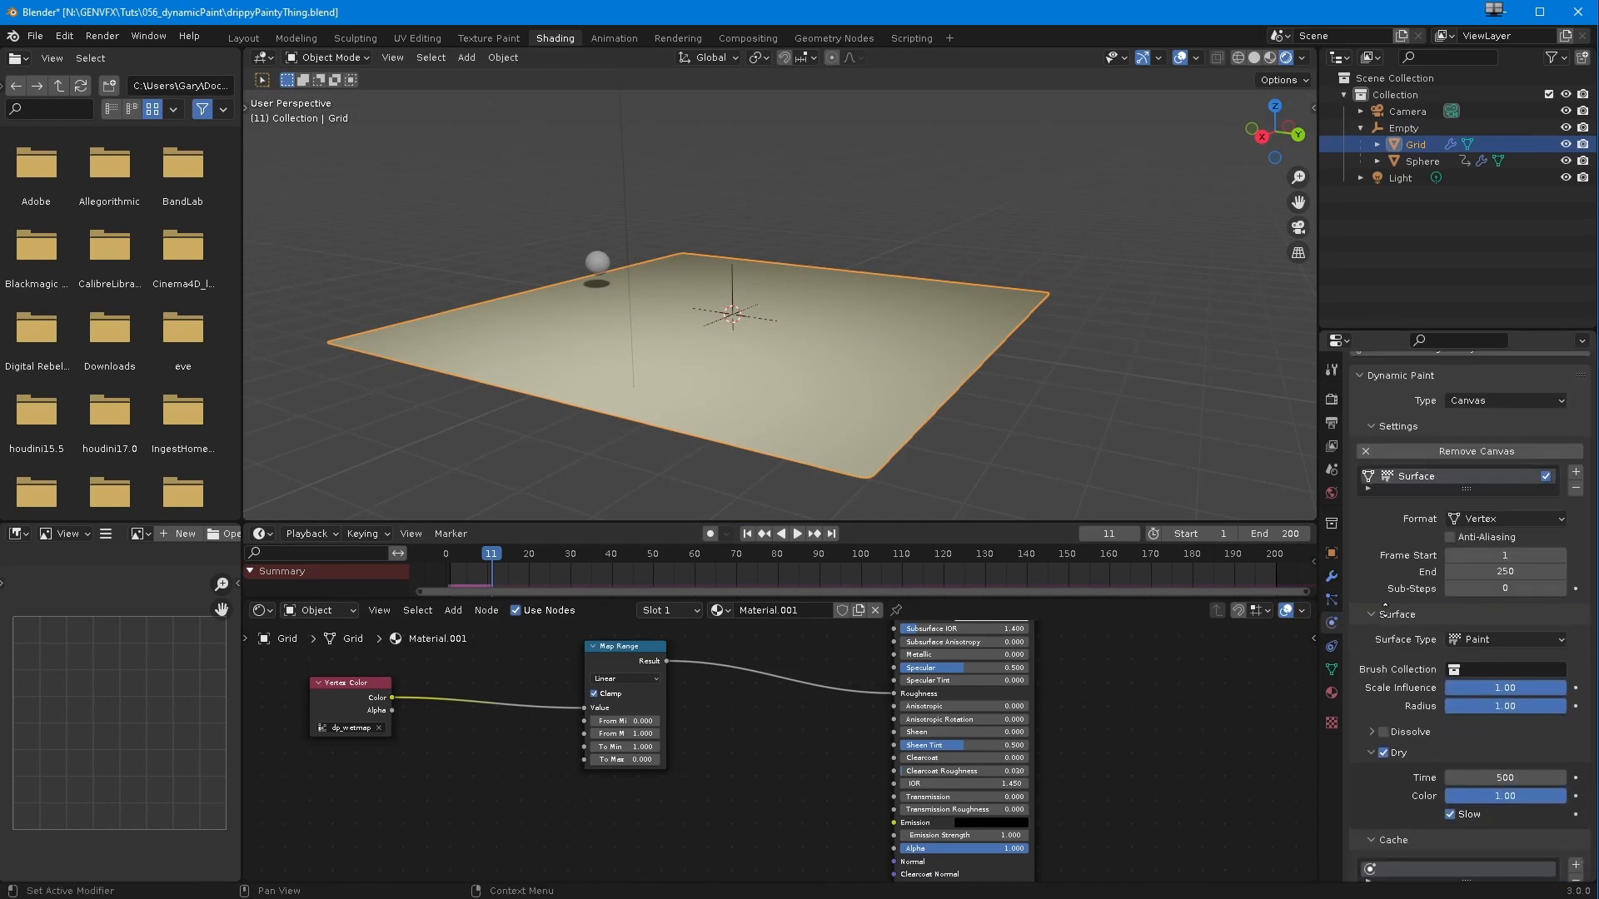
pyautogui.click(1503, 608)
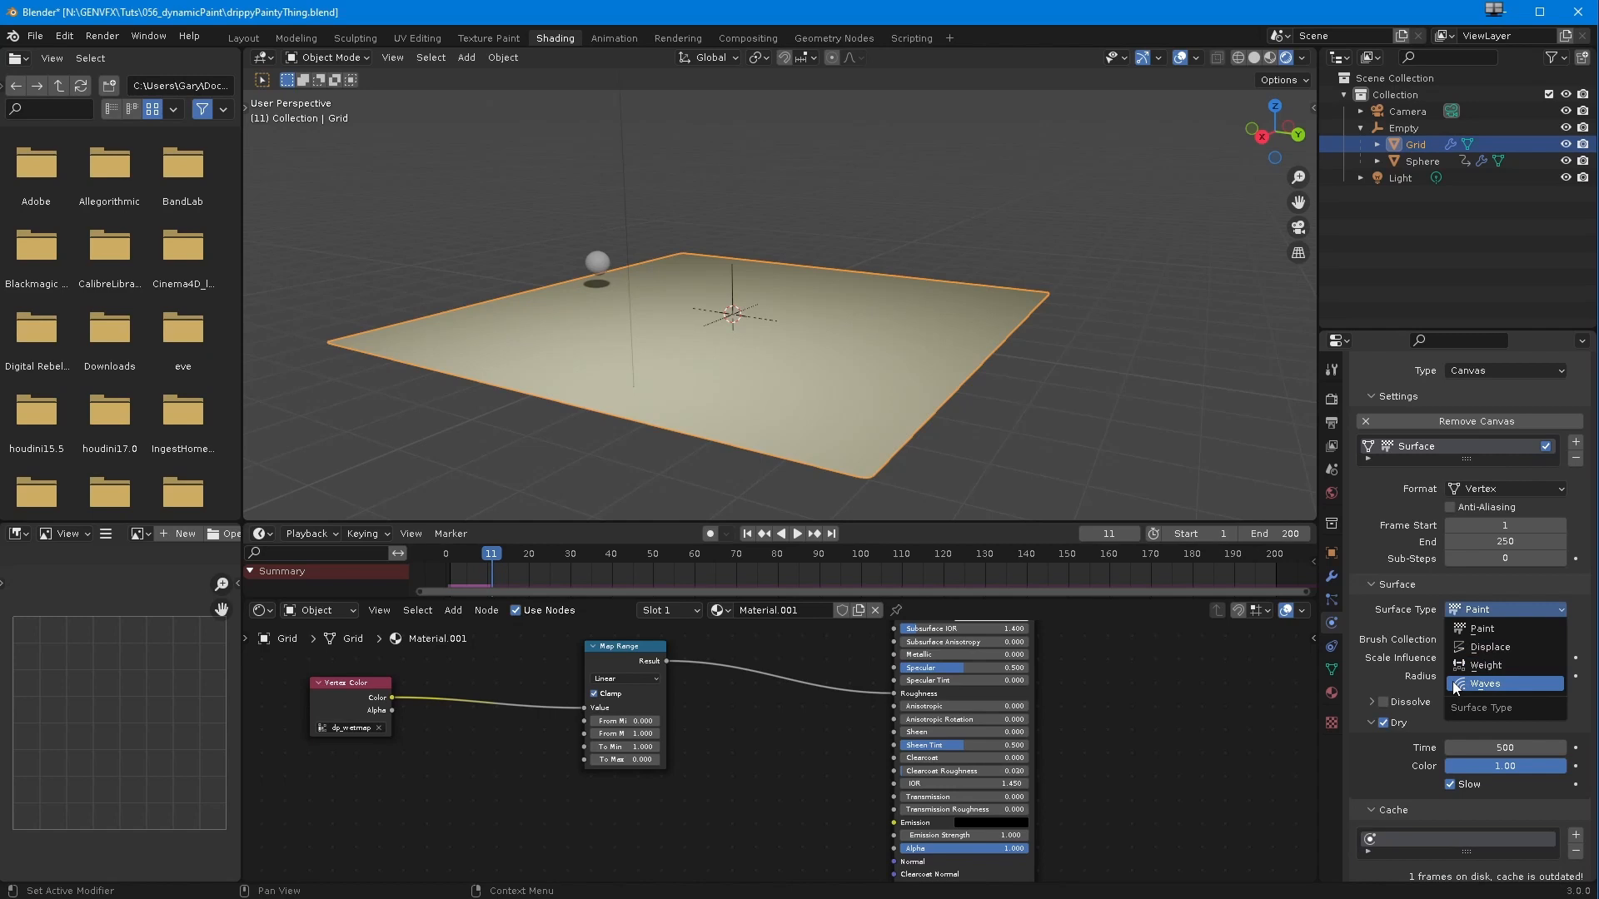
pyautogui.click(1484, 683)
# - Enlarge the 3D viewport by shrinking the shader editor and timeline areas, framing the grid and sphere in it
pyautogui.moveTo(912, 362); pyautogui.dragTo(911, 398, button='middle')
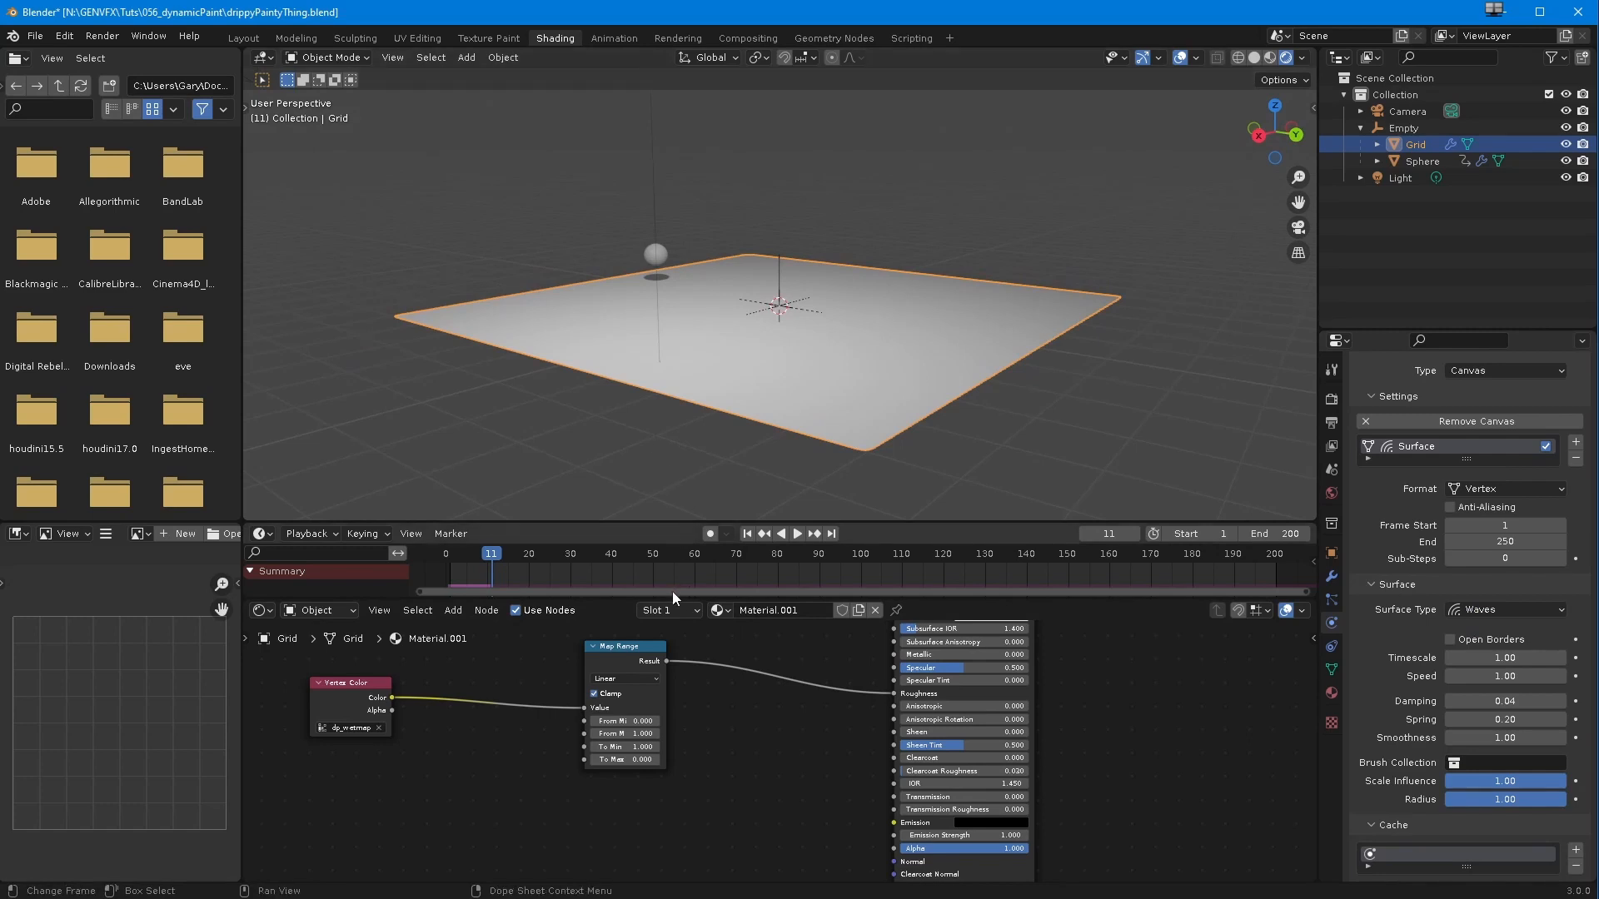
pyautogui.moveTo(666, 520)
pyautogui.mouseDown()
pyautogui.moveTo(653, 553)
pyautogui.moveTo(659, 531)
pyautogui.mouseUp()
pyautogui.moveTo(701, 597); pyautogui.dragTo(695, 812)
pyautogui.moveTo(656, 533); pyautogui.dragTo(657, 723)
pyautogui.scroll(2, 667, 493)
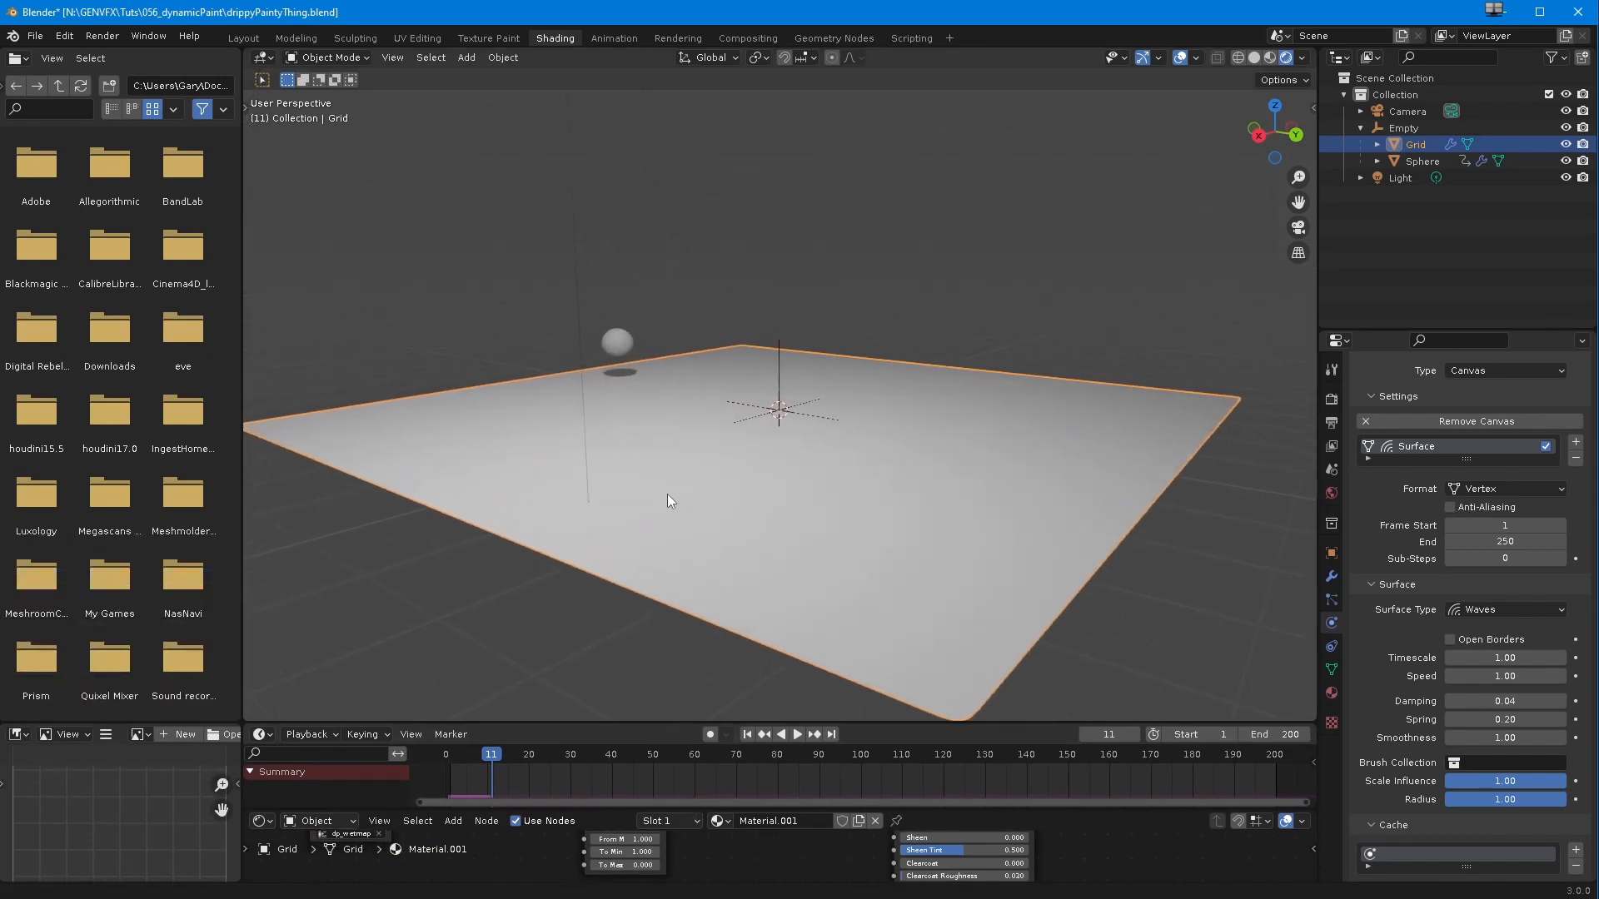
pyautogui.scroll(3, 661, 408)
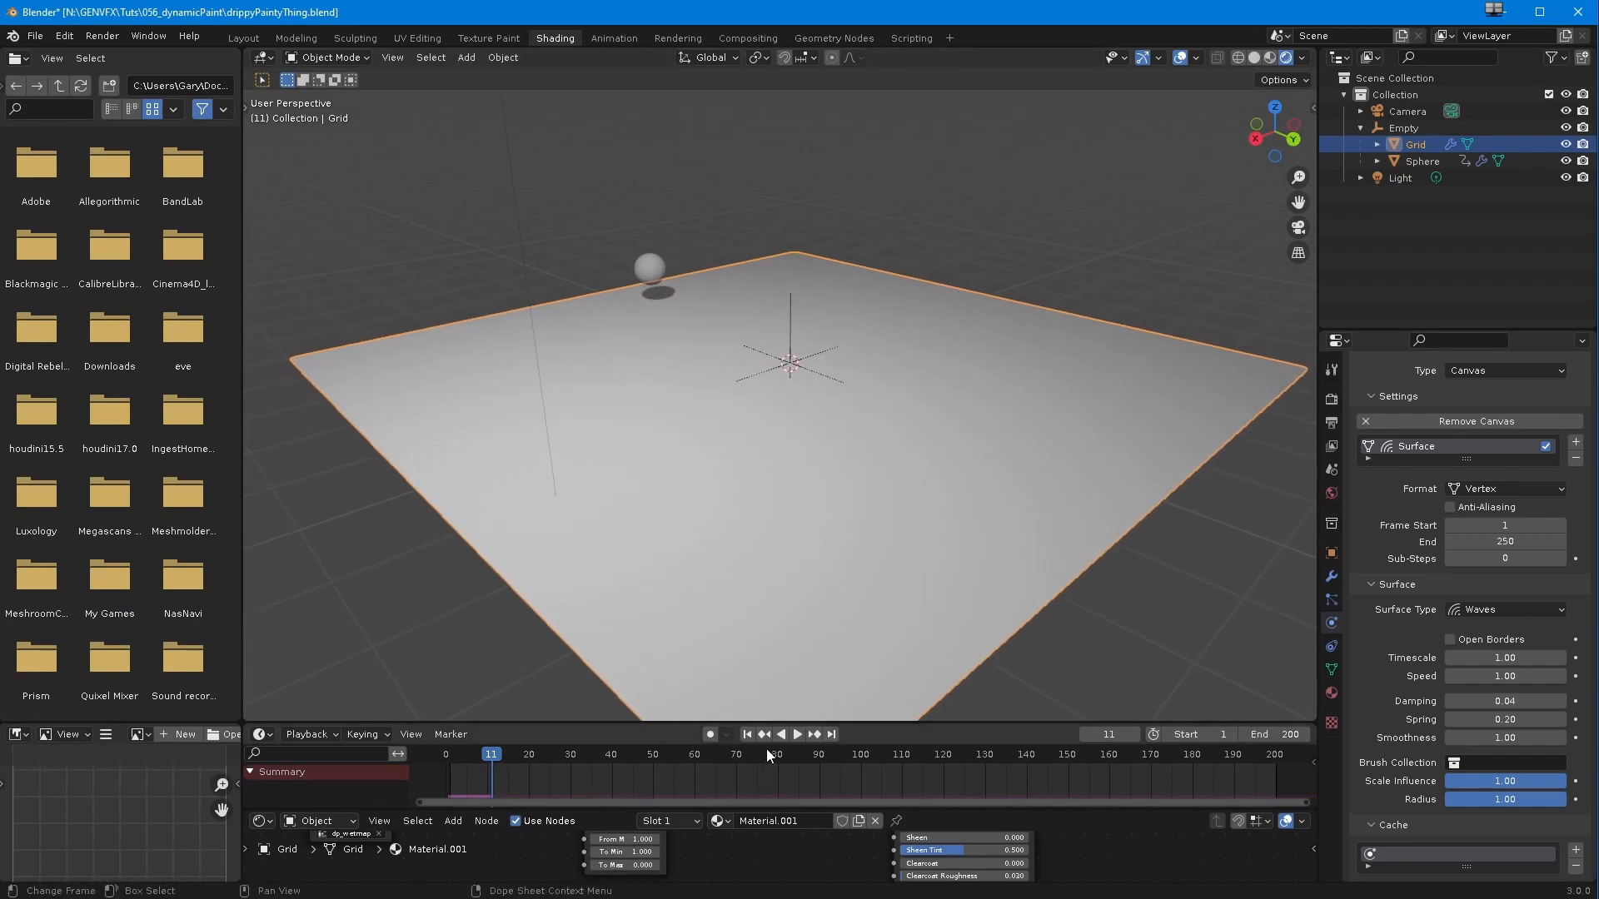
# - Play the animation from frame 1 and watch the waves the sphere makes in the grid from different angles
pyautogui.click(747, 735)
pyautogui.click(798, 735)
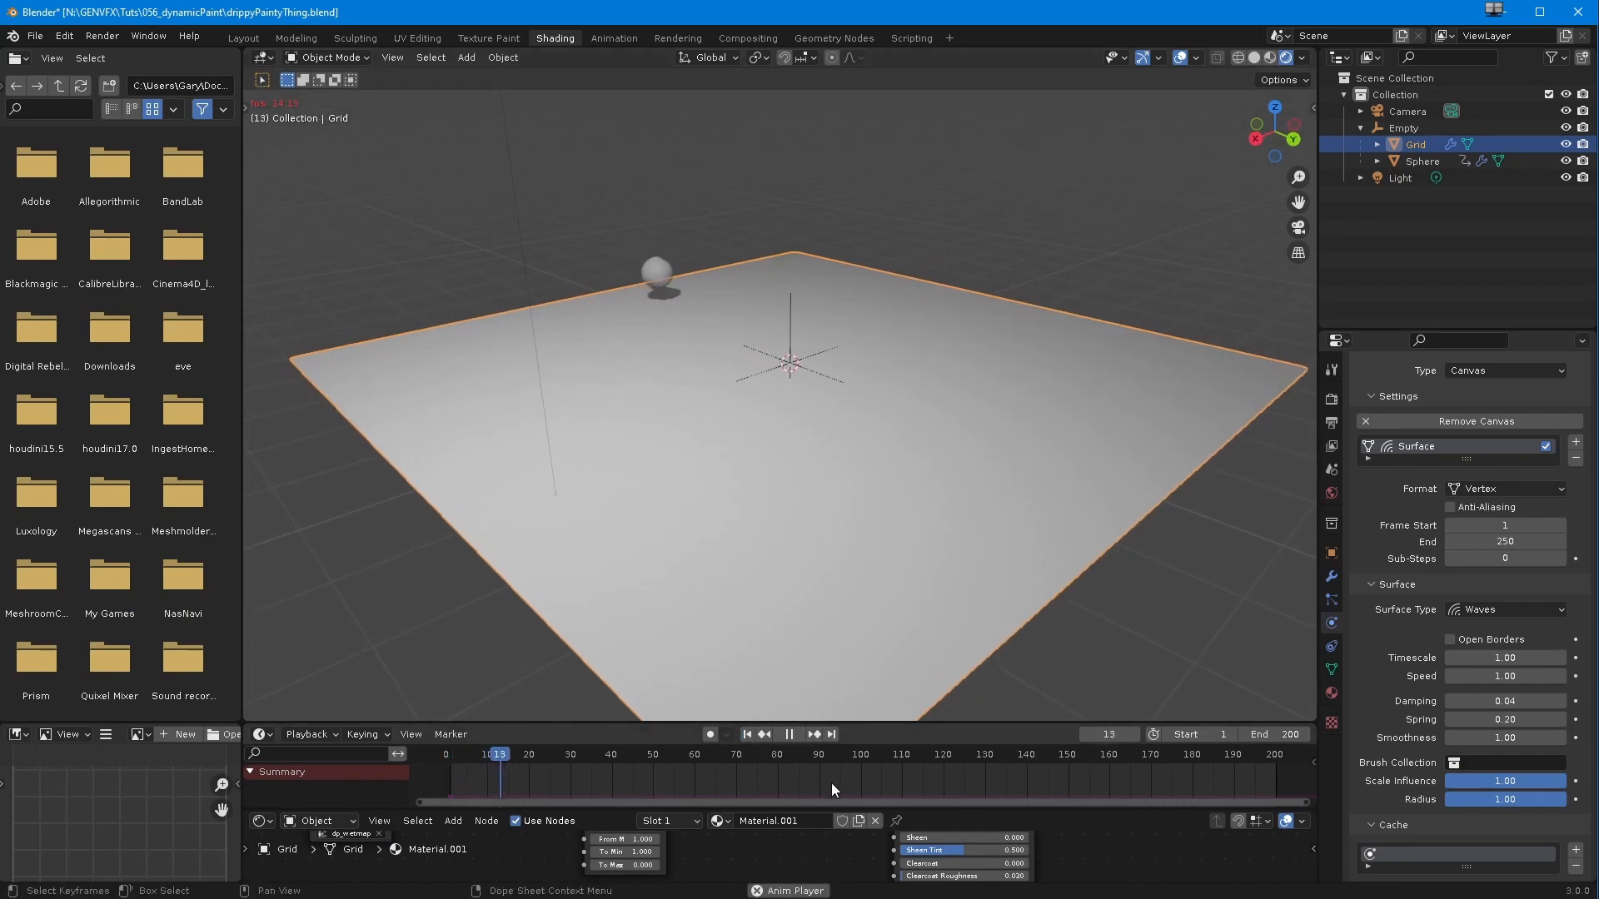
pyautogui.moveTo(704, 512); pyautogui.dragTo(647, 536, button='middle')
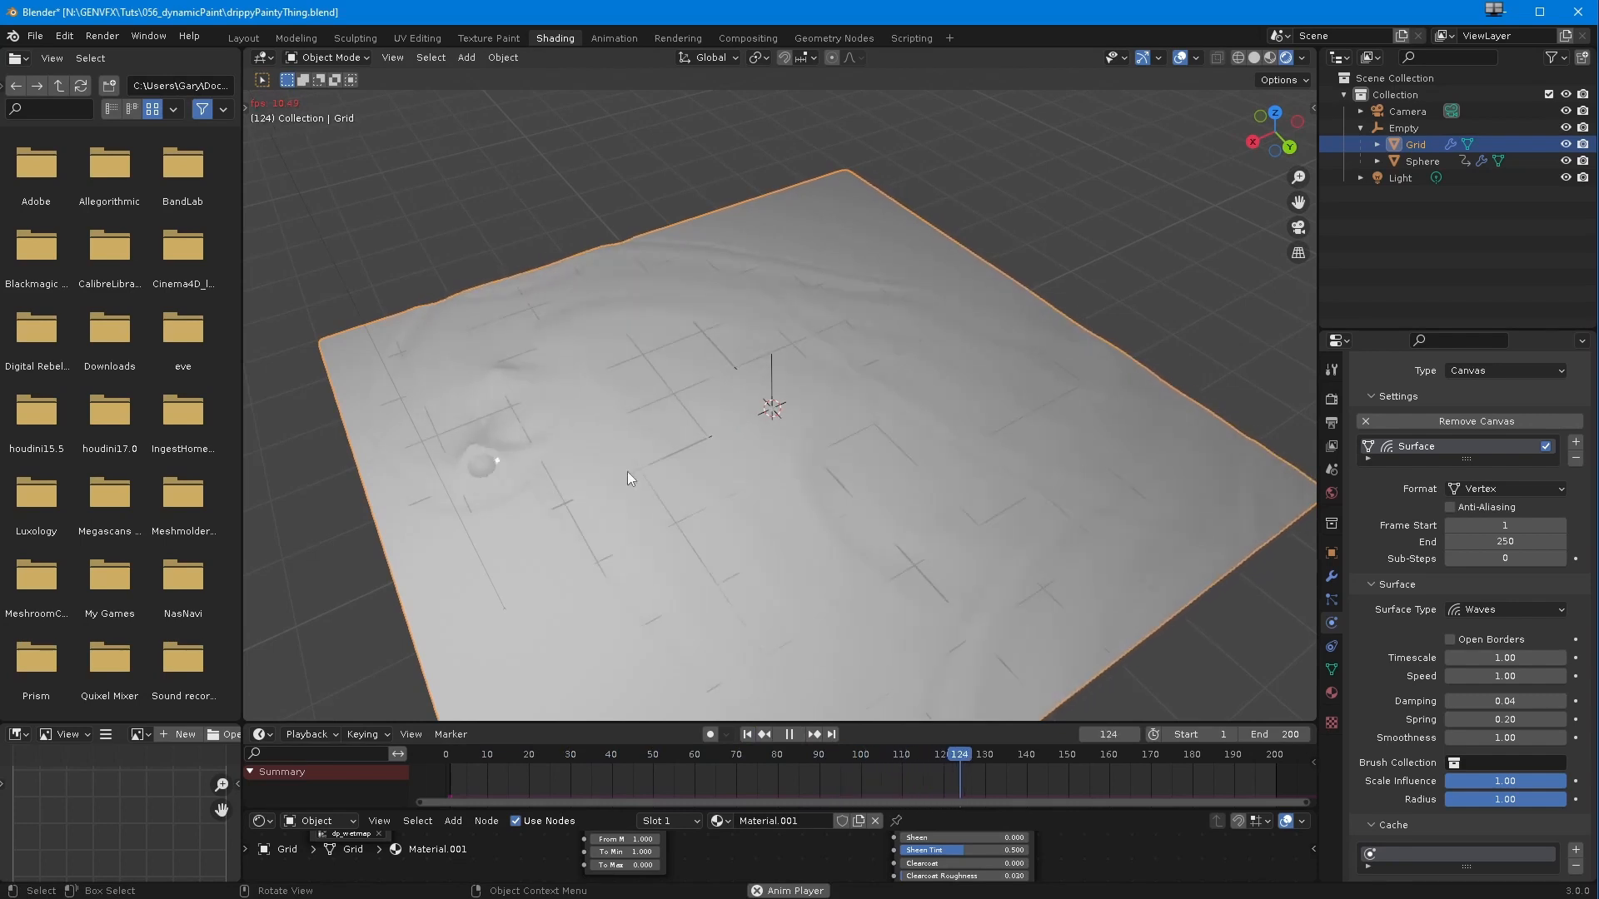
pyautogui.moveTo(573, 427); pyautogui.dragTo(593, 411, button='middle')
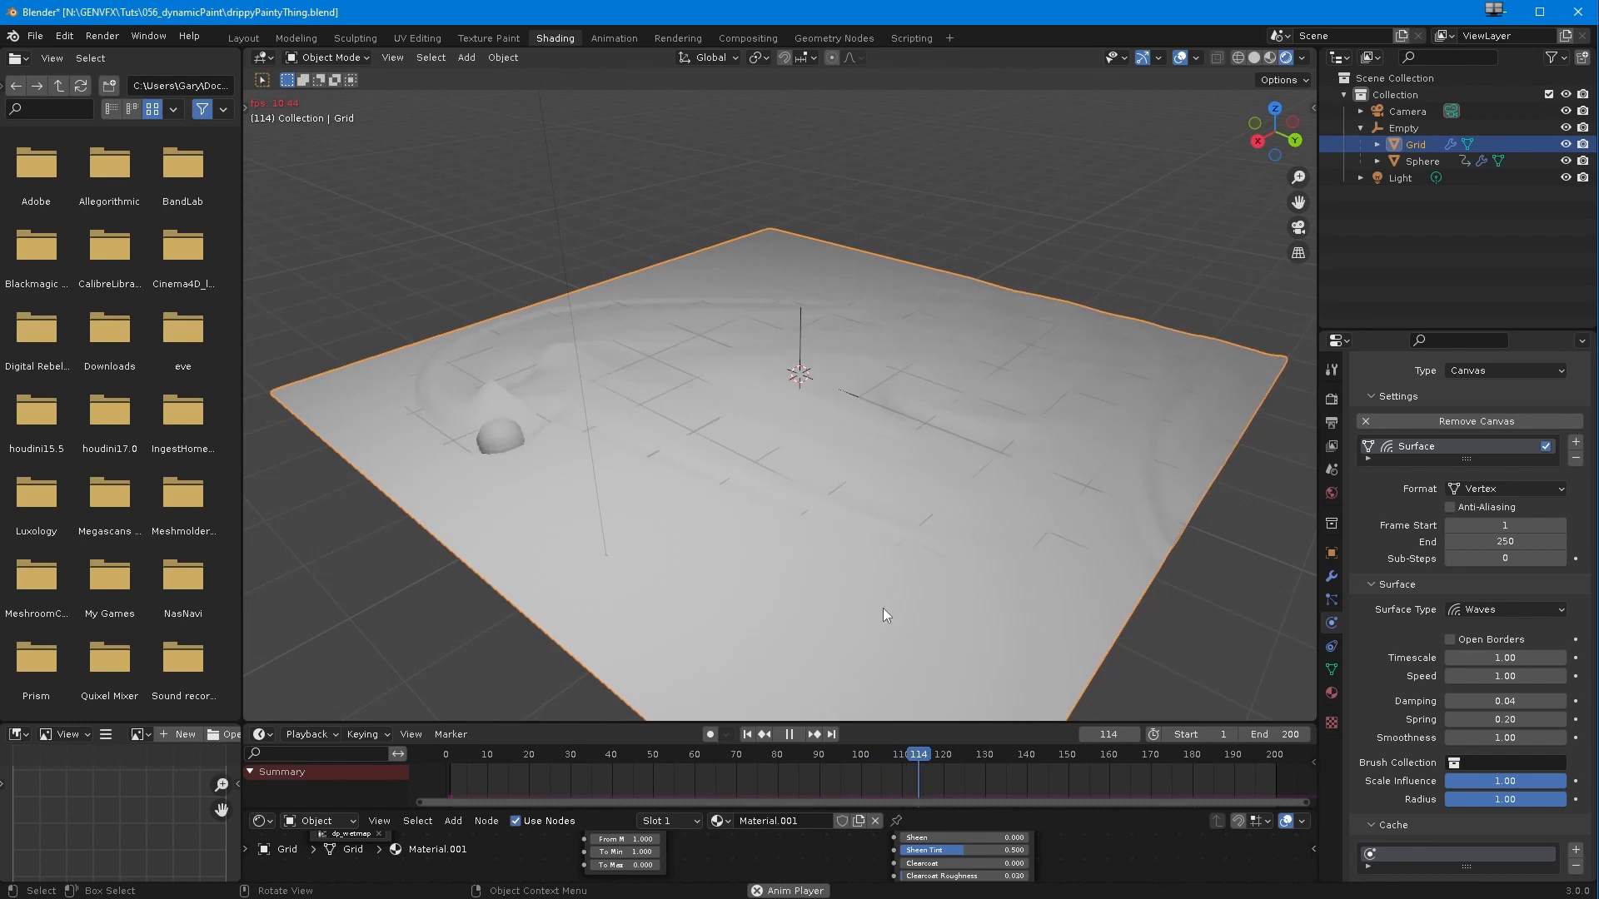
# - Stop the playback and enlarge the shader editor at the expense of the viewport and timeline, framing the grid's material nodes
pyautogui.click(785, 735)
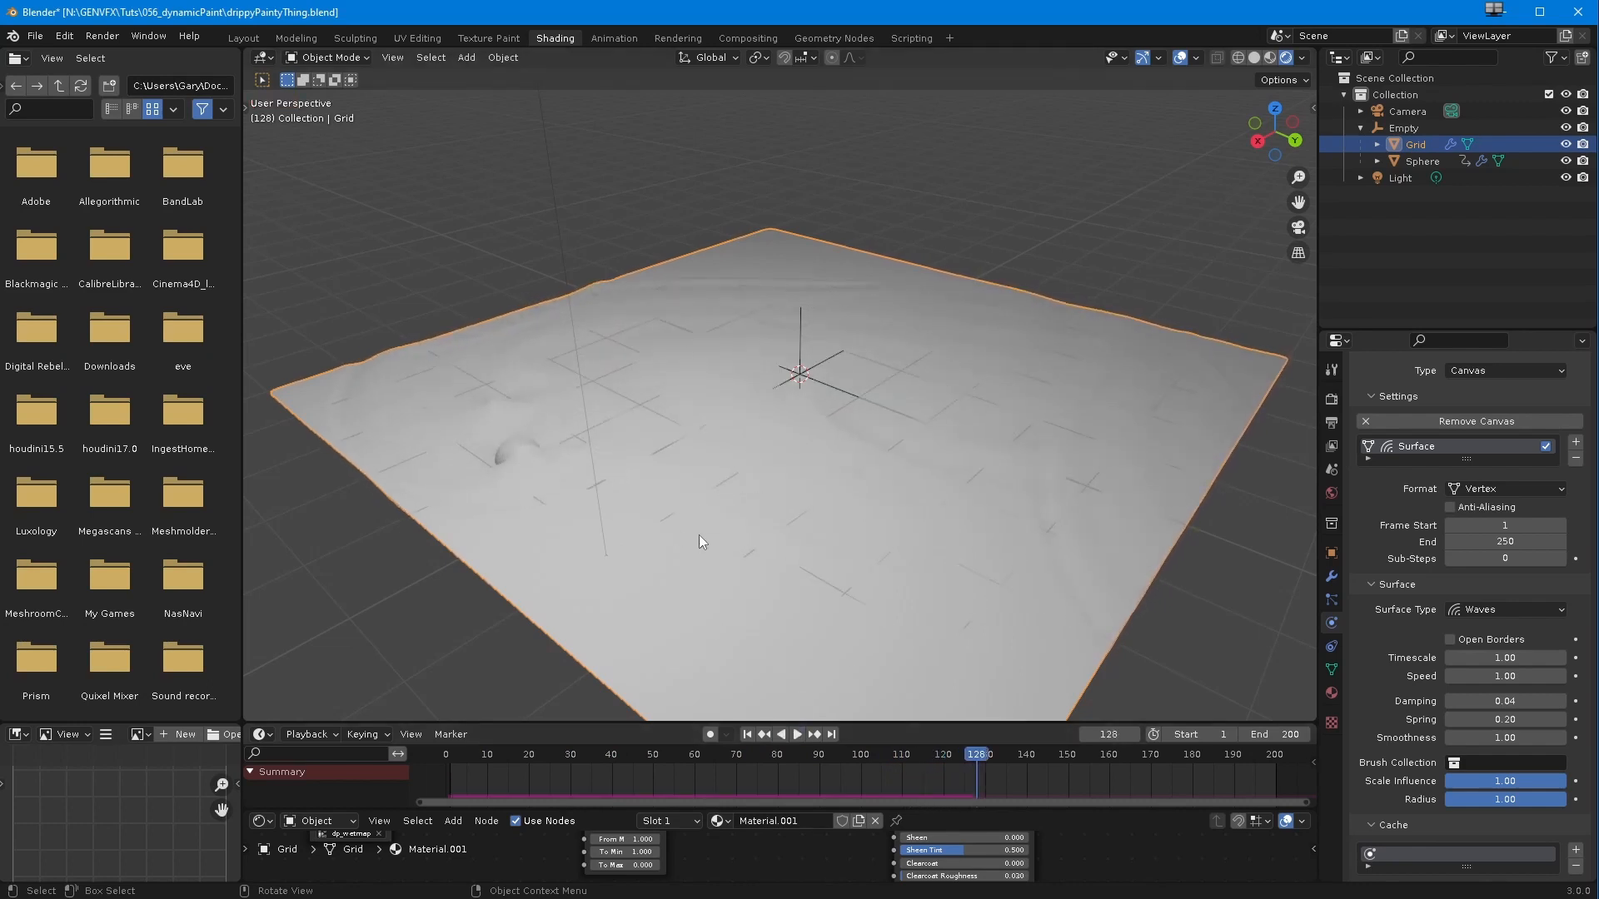
pyautogui.moveTo(699, 541); pyautogui.dragTo(700, 538, button='middle')
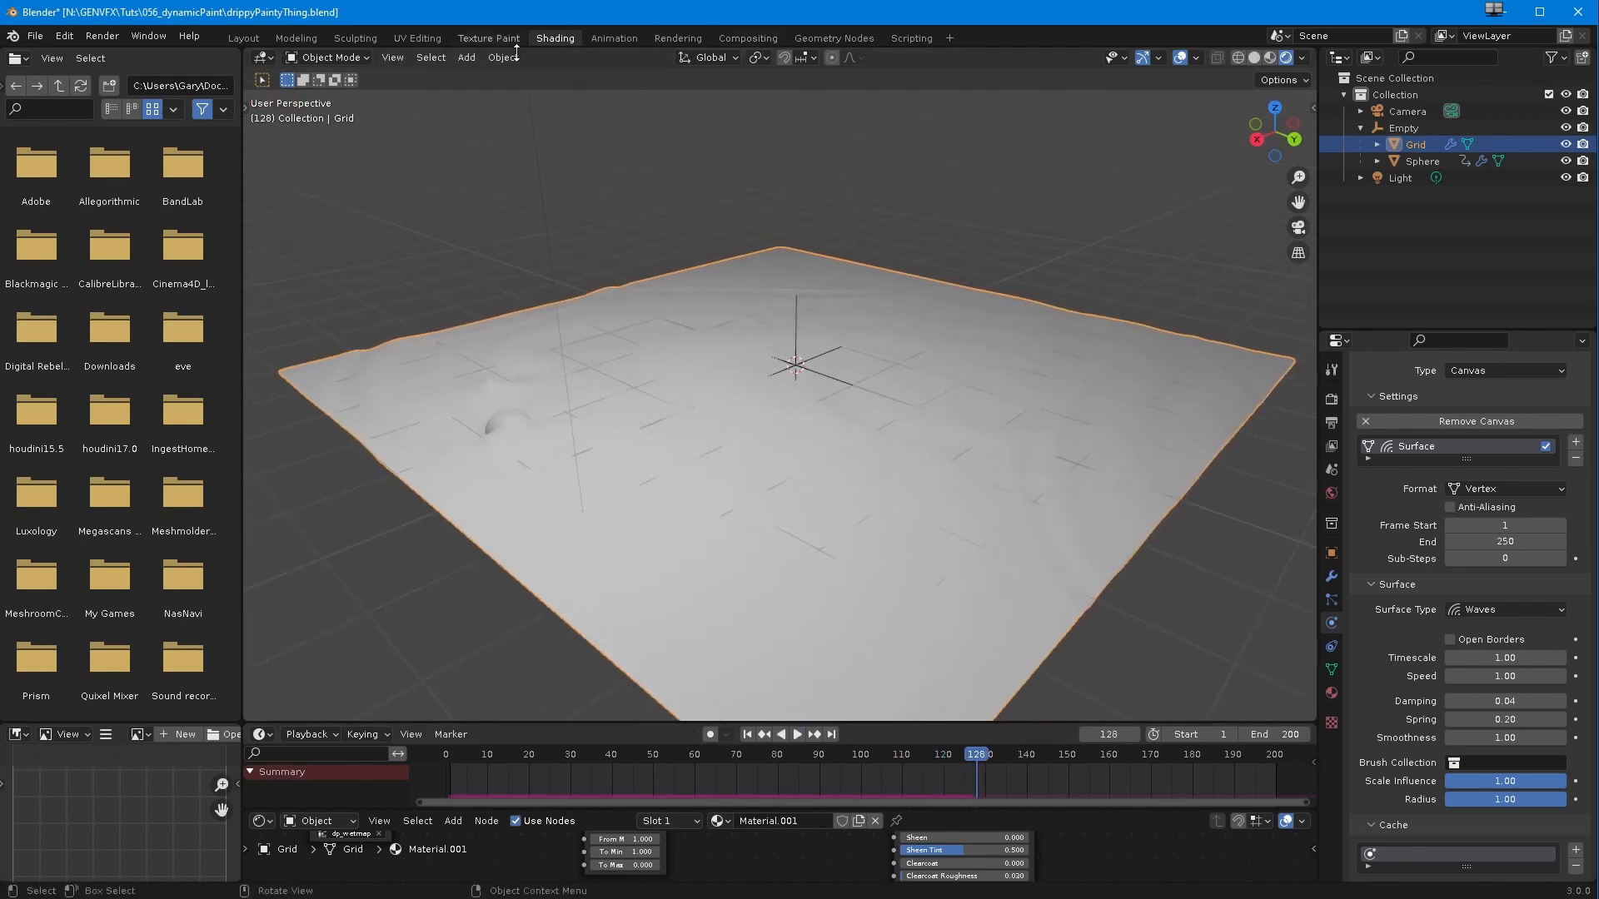
pyautogui.keyDown('ctrl'); pyautogui.moveTo(671, 397); pyautogui.dragTo(691, 505, button='middle'); pyautogui.keyUp('ctrl')
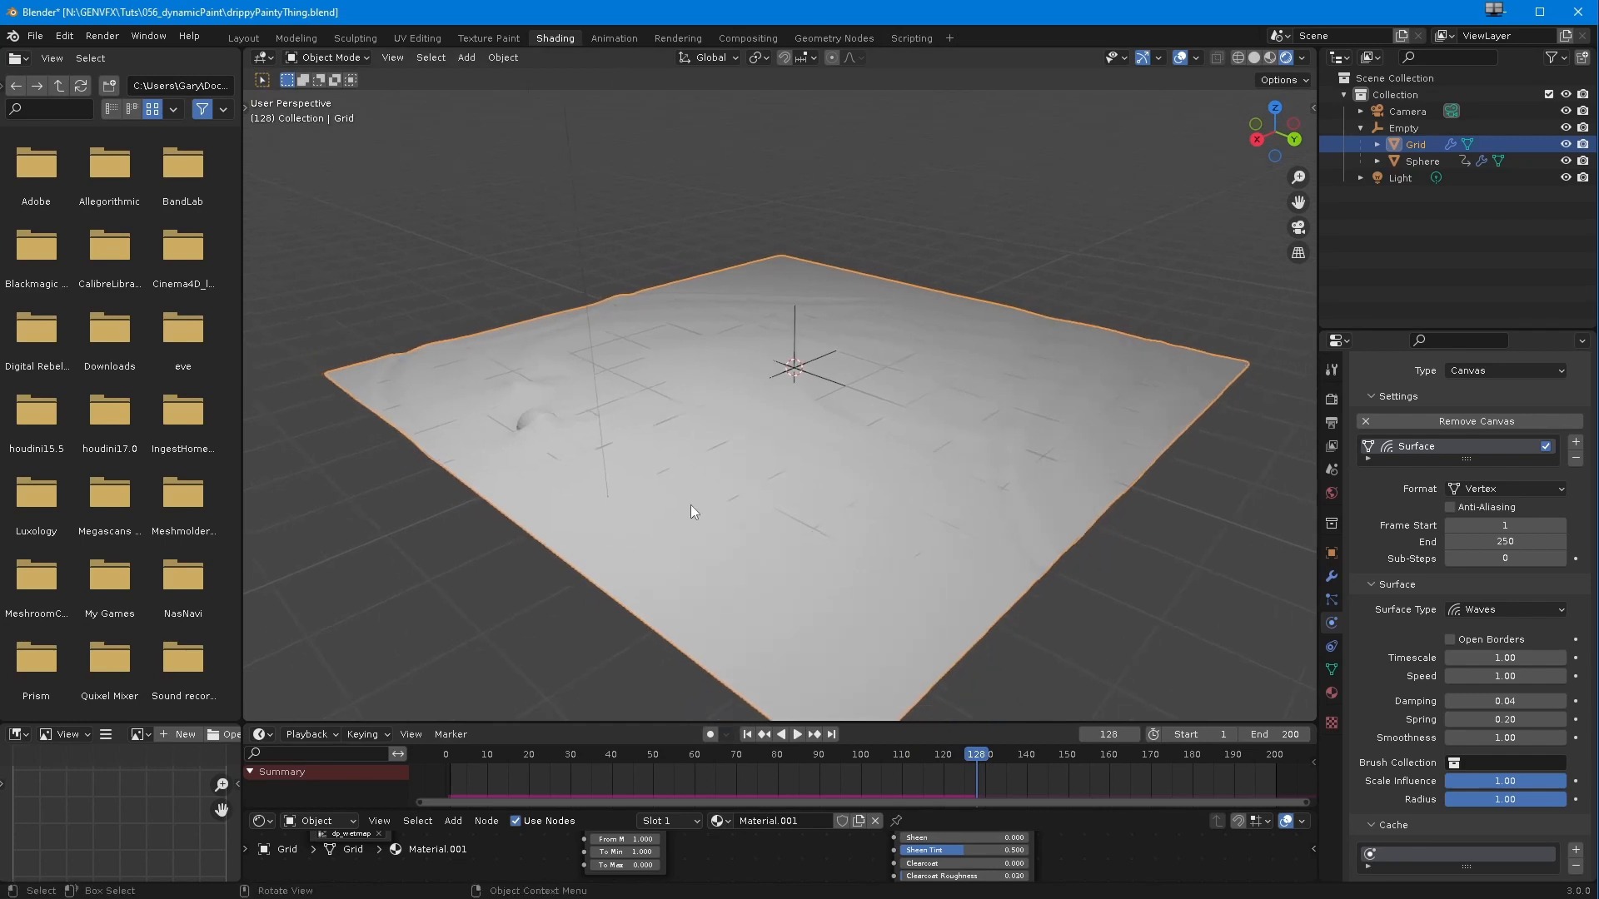
pyautogui.moveTo(753, 723); pyautogui.dragTo(758, 623)
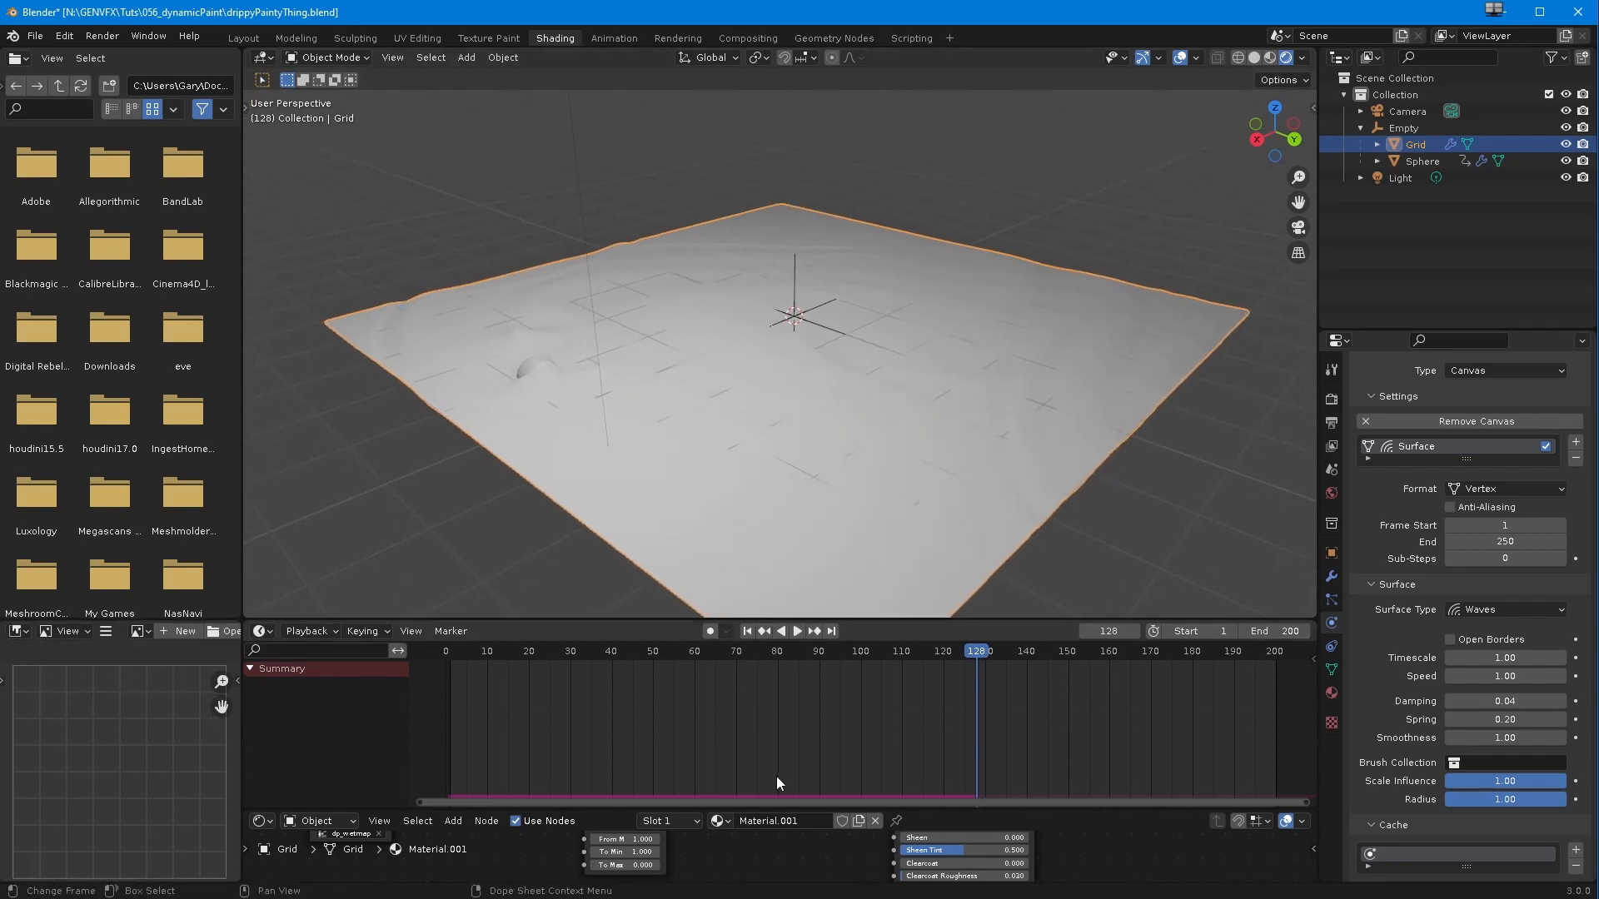
pyautogui.moveTo(773, 804); pyautogui.dragTo(775, 676)
pyautogui.moveTo(822, 821); pyautogui.dragTo(772, 893, button='middle')
pyautogui.keyDown('shift'); pyautogui.moveTo(811, 739); pyautogui.dragTo(801, 785, button='middle'); pyautogui.keyUp('shift')
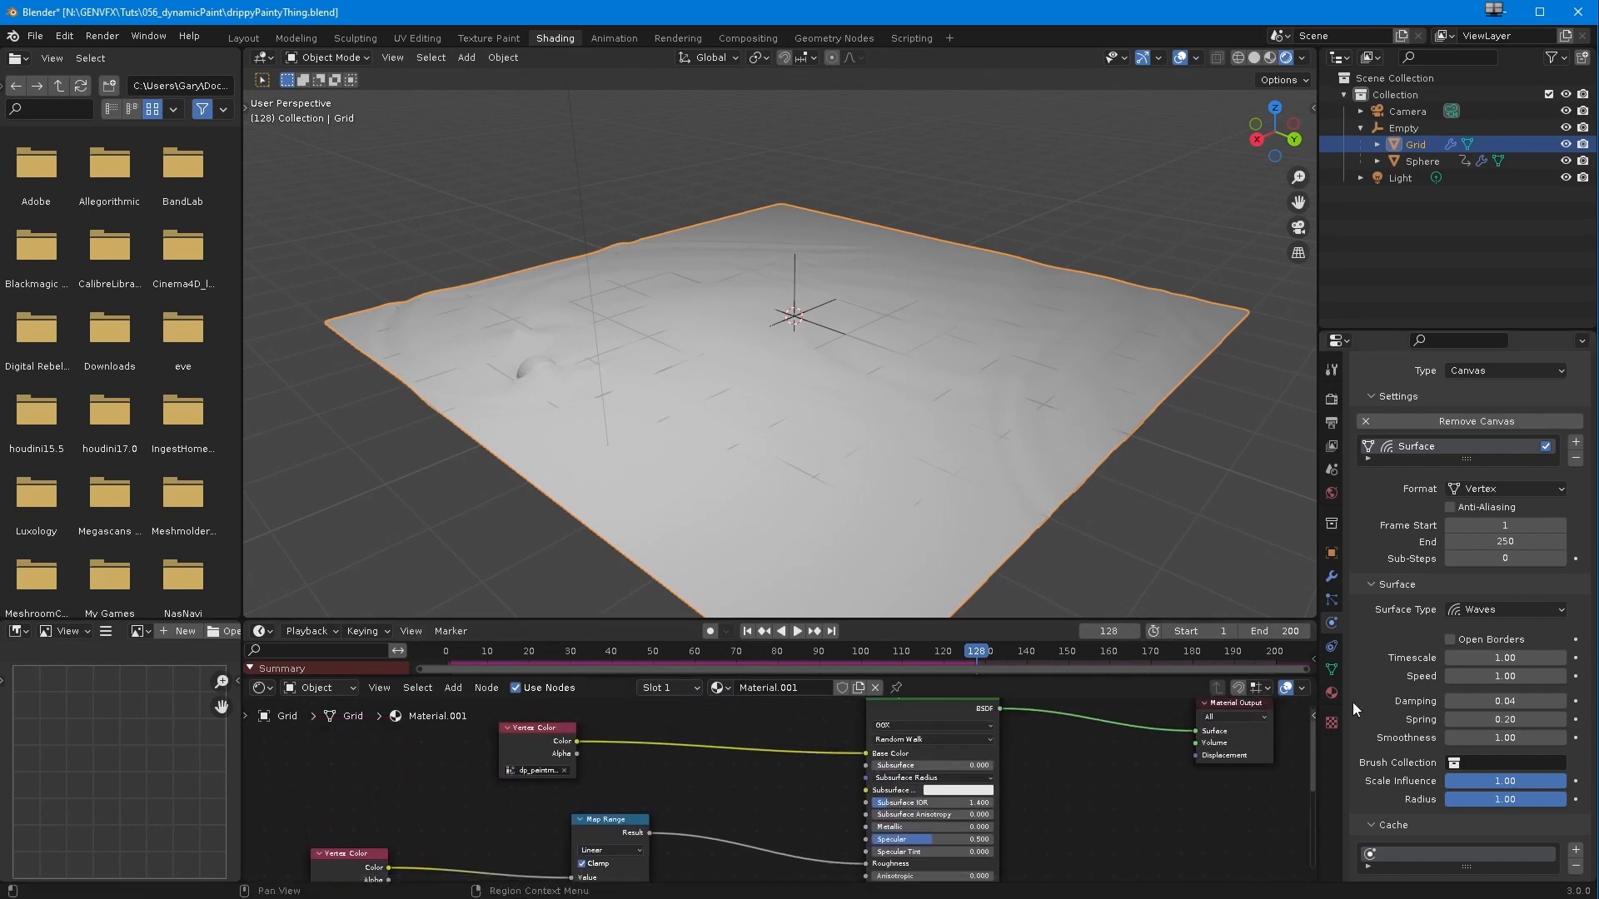
# - Turn off Scene World in the rendered viewport and light it with the outdoor sky-and-grass HDRI
pyautogui.scroll(-4, 1381, 781)
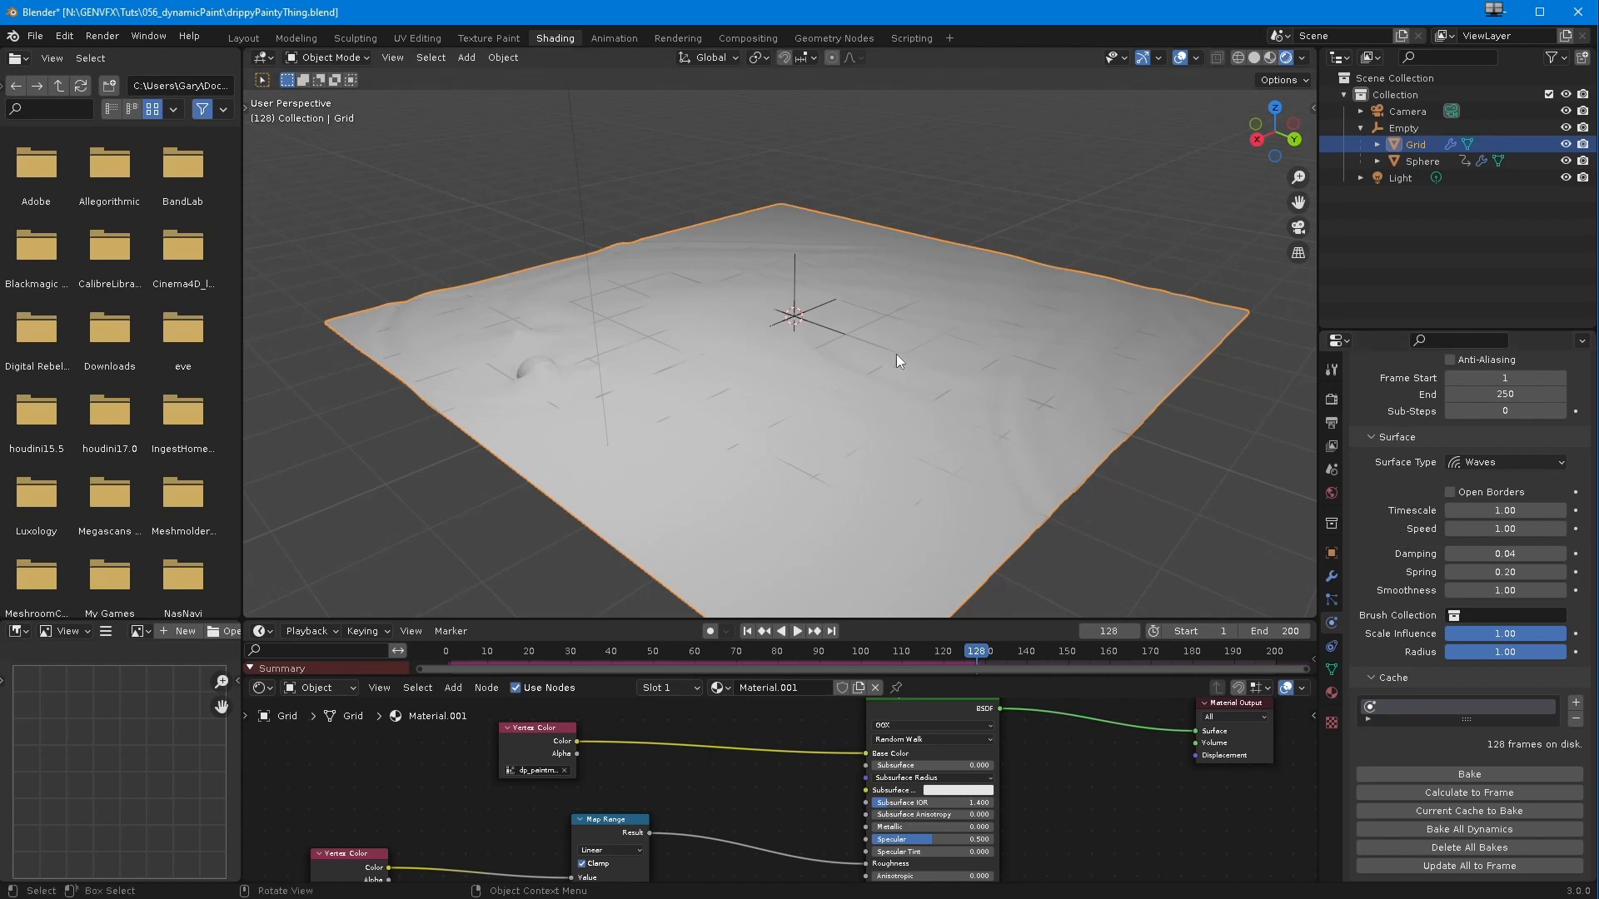
pyautogui.moveTo(944, 364); pyautogui.dragTo(911, 375, button='middle')
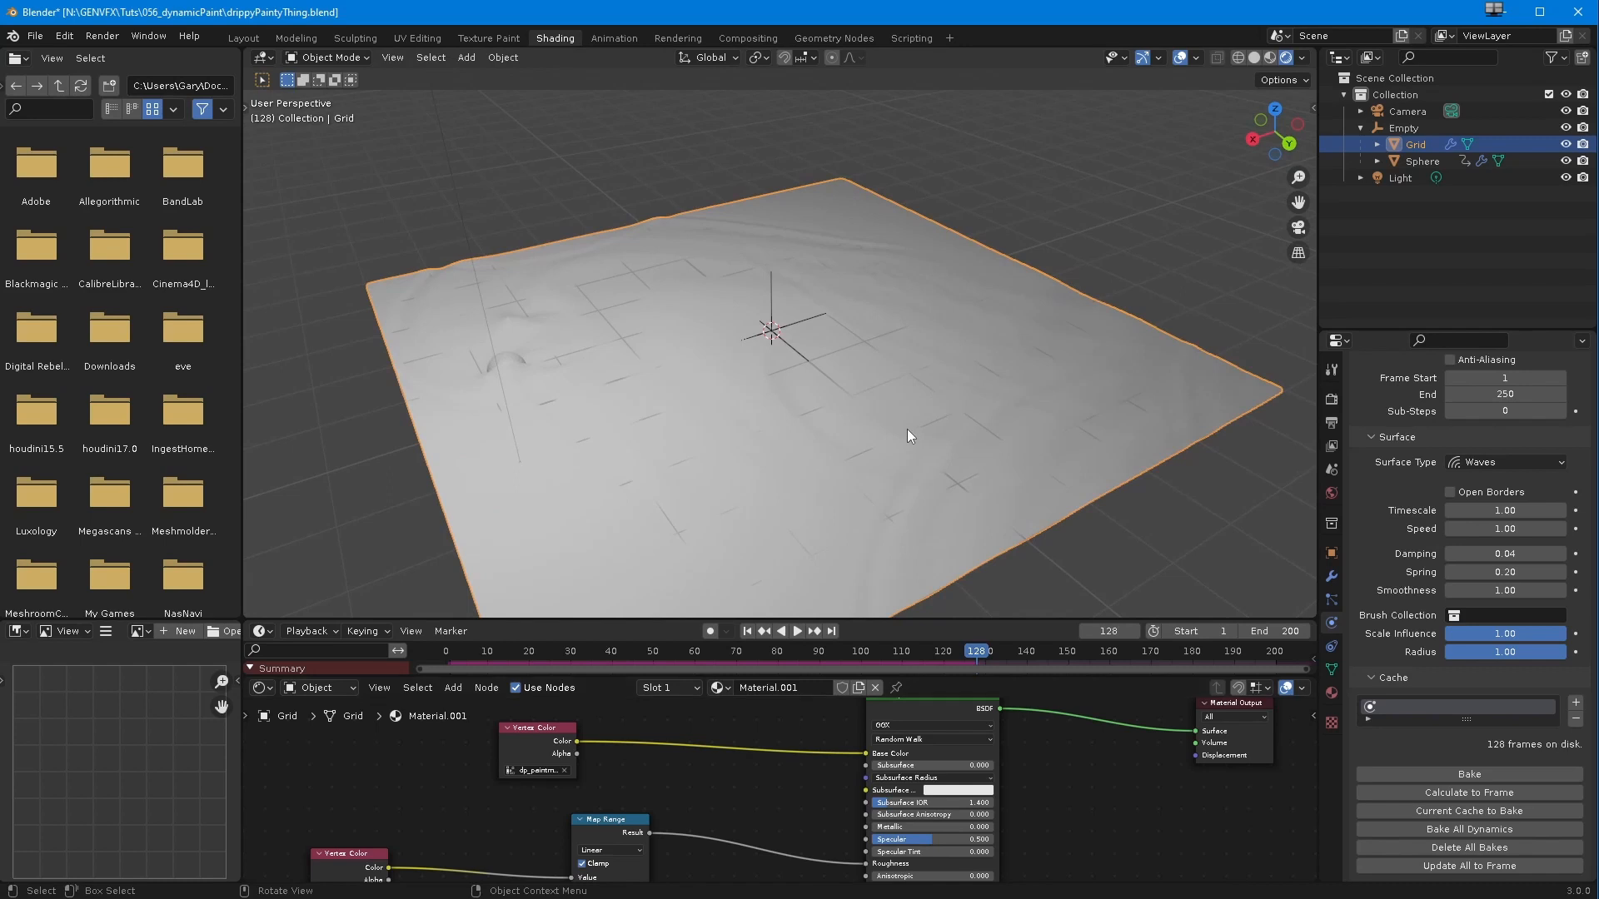
pyautogui.moveTo(727, 758); pyautogui.dragTo(714, 822, button='middle')
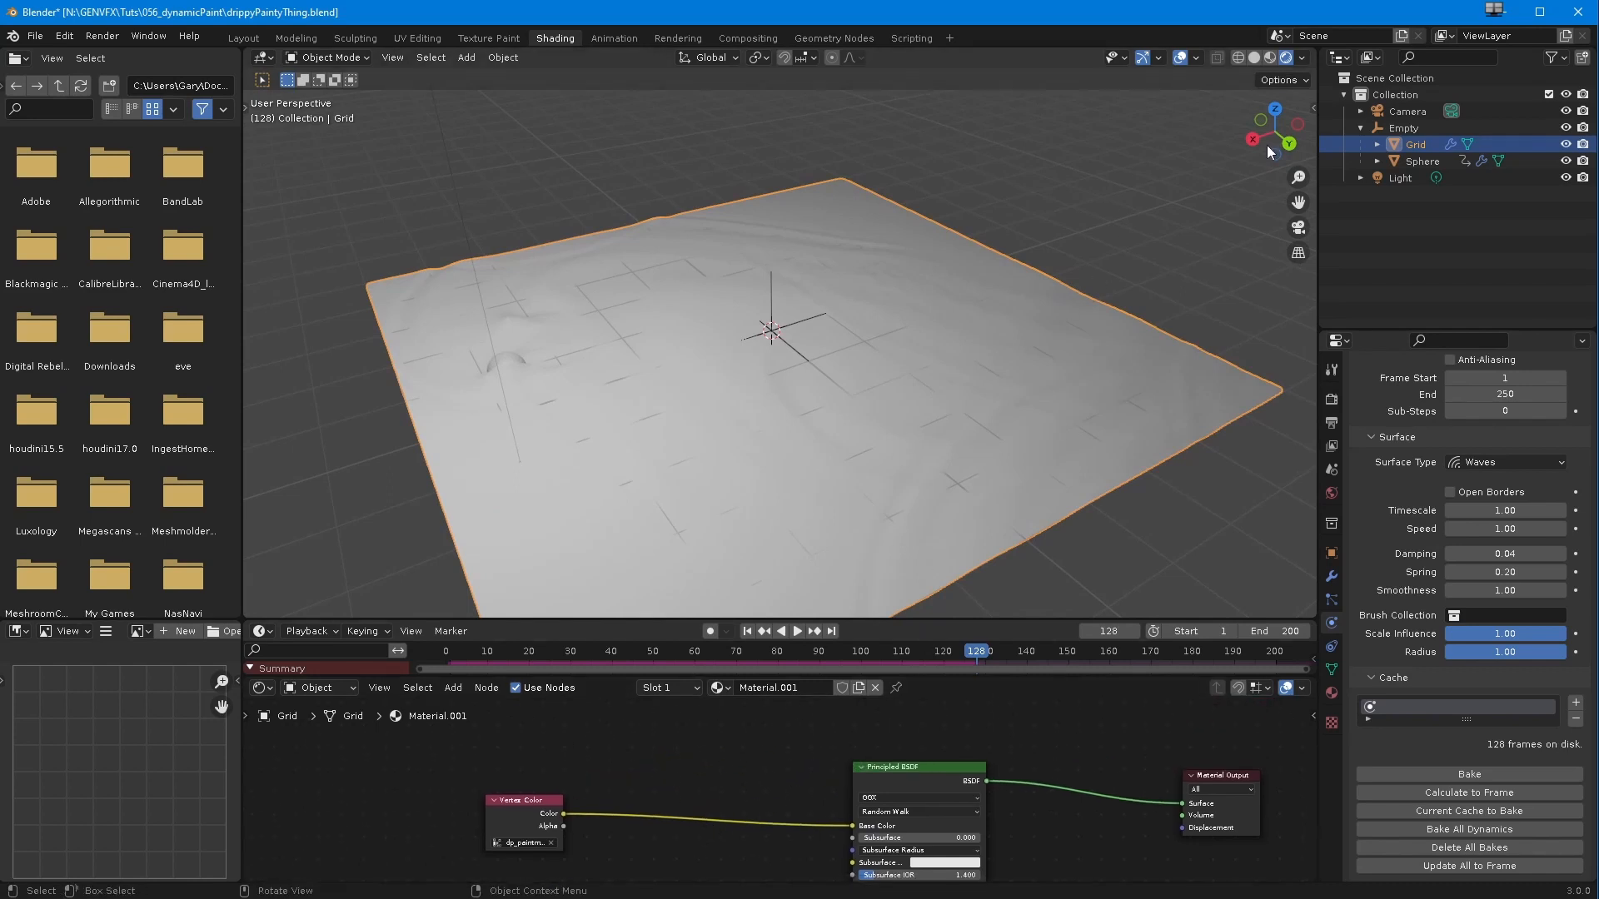
pyautogui.click(1302, 58)
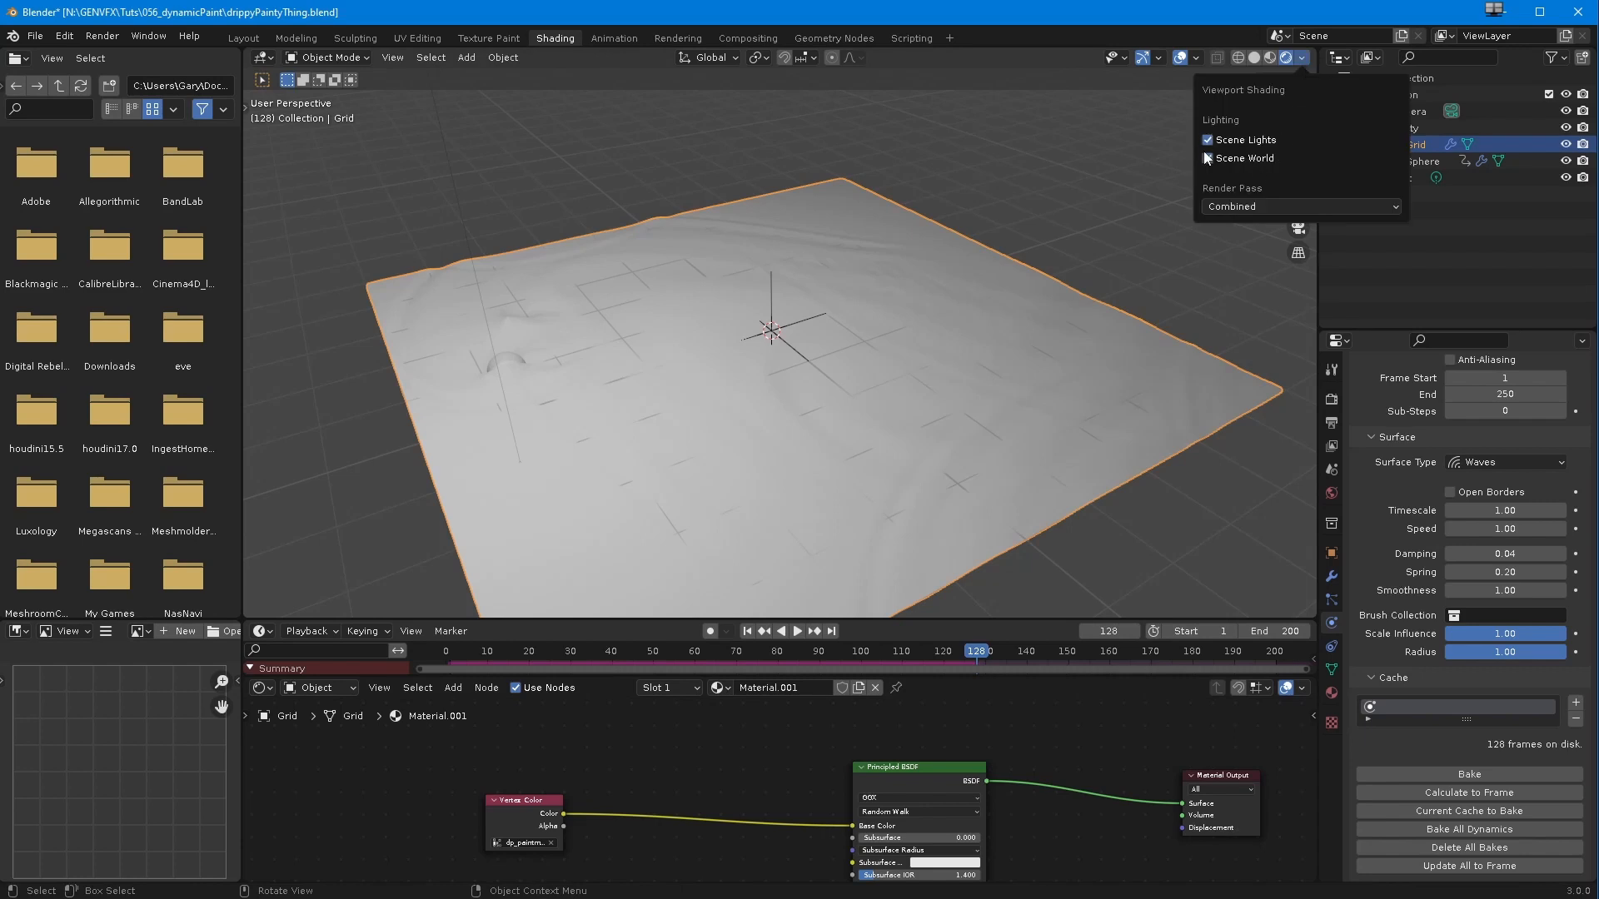
pyautogui.click(1207, 158)
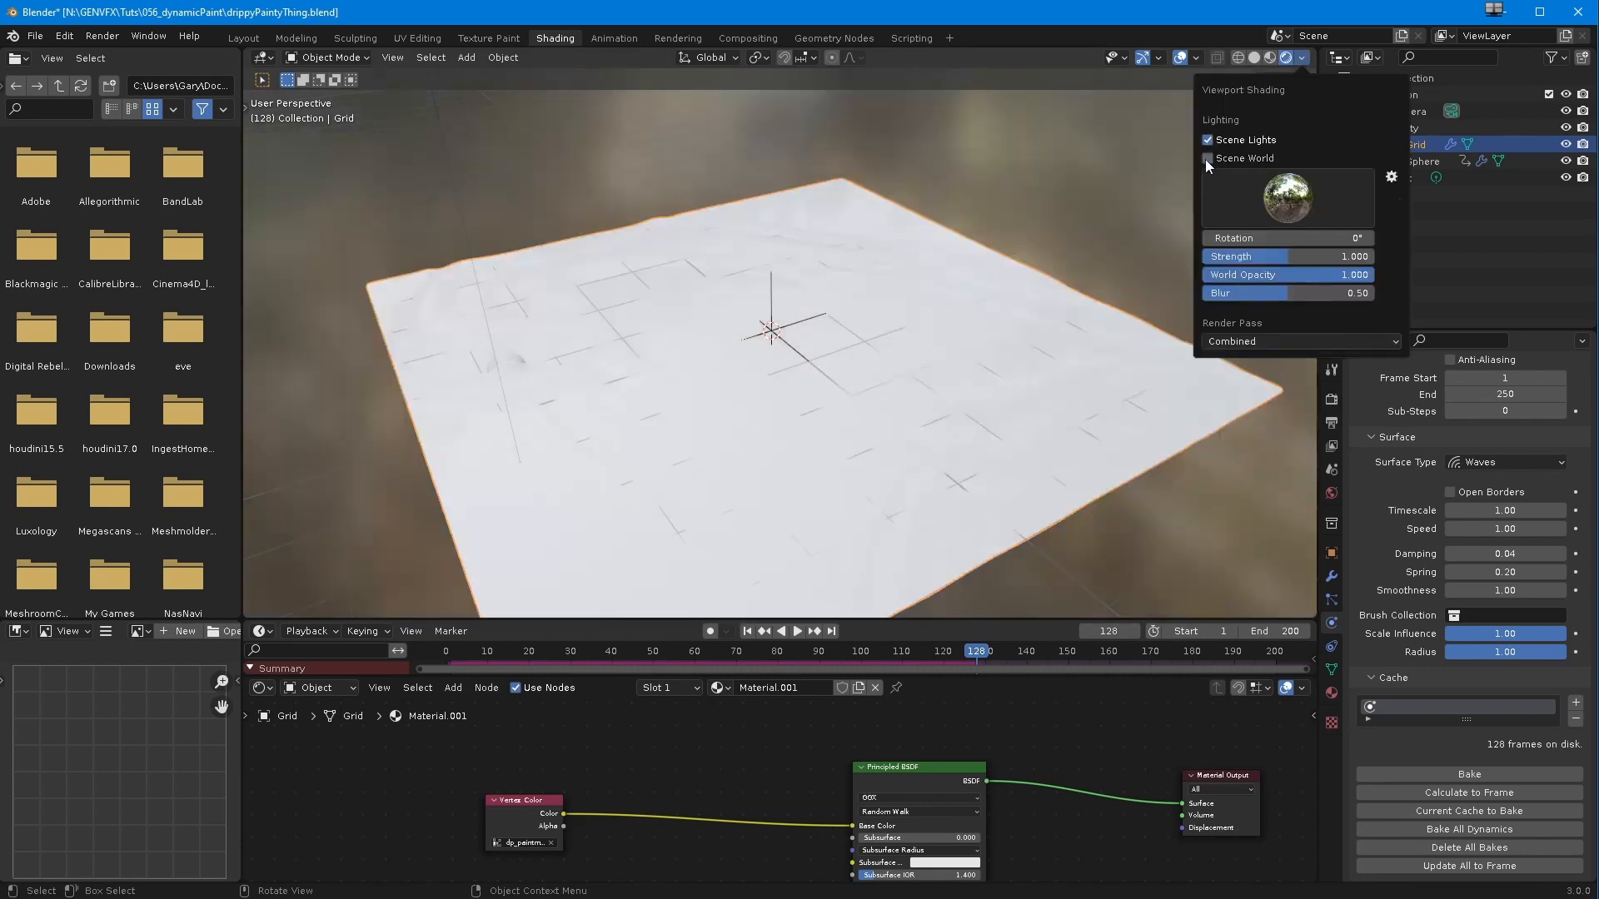
pyautogui.click(1276, 197)
pyautogui.click(1299, 259)
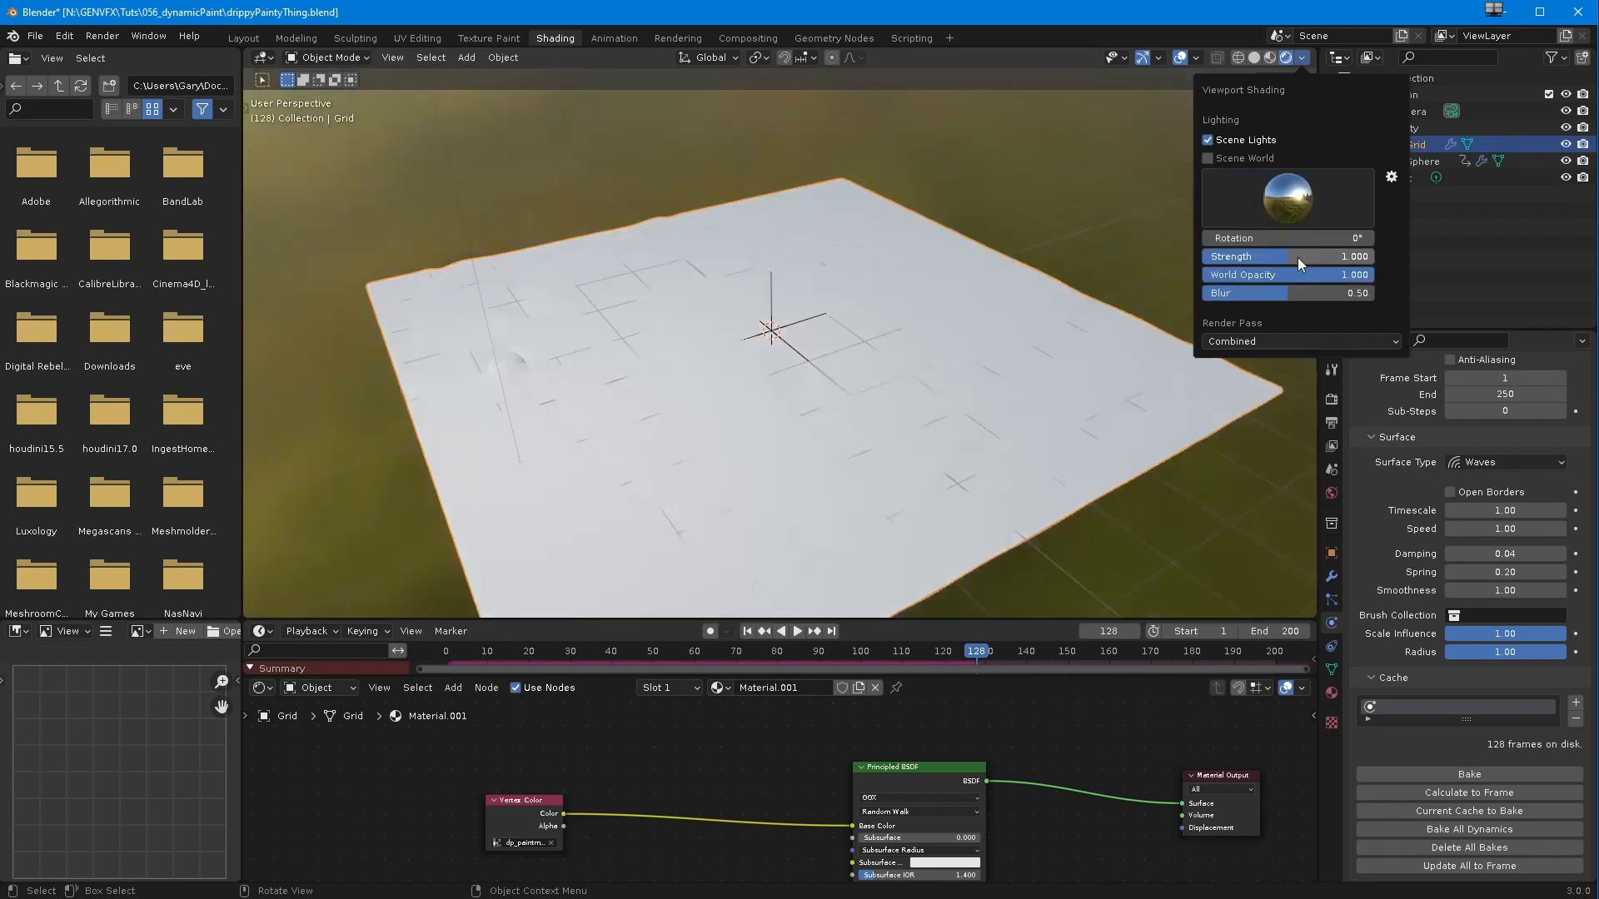
pyautogui.moveTo(671, 499); pyautogui.dragTo(690, 477, button='middle')
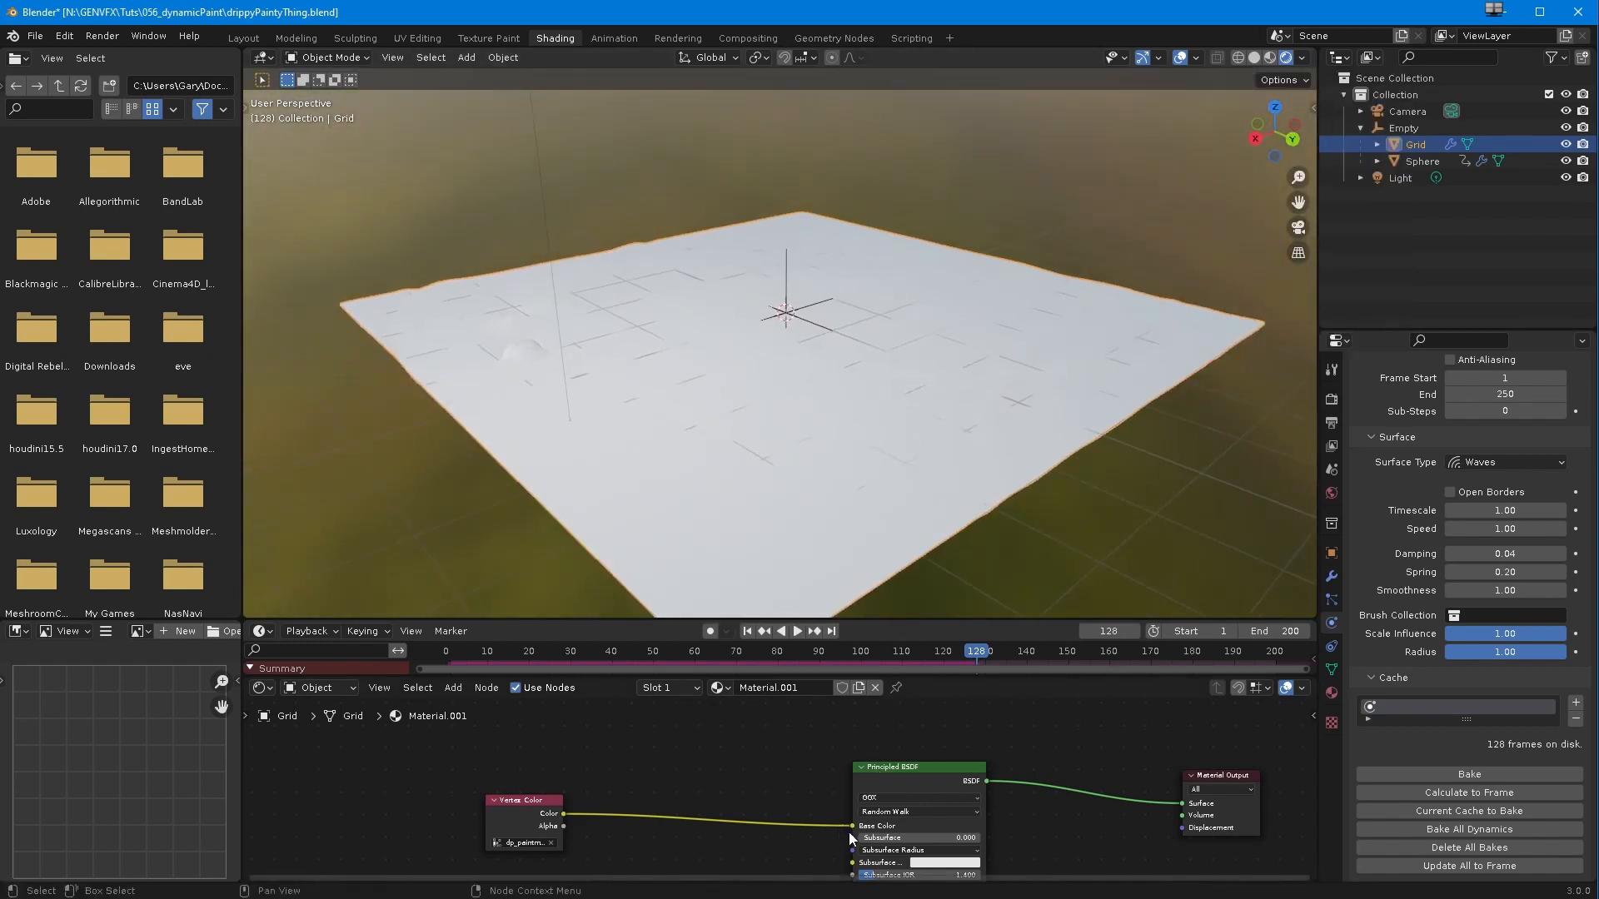
# - Disconnect the Vertex Color node from the Principled BSDF's Base Color and set that colour to a darker, muted blue
pyautogui.moveTo(850, 827); pyautogui.dragTo(812, 823)
pyautogui.click(930, 826)
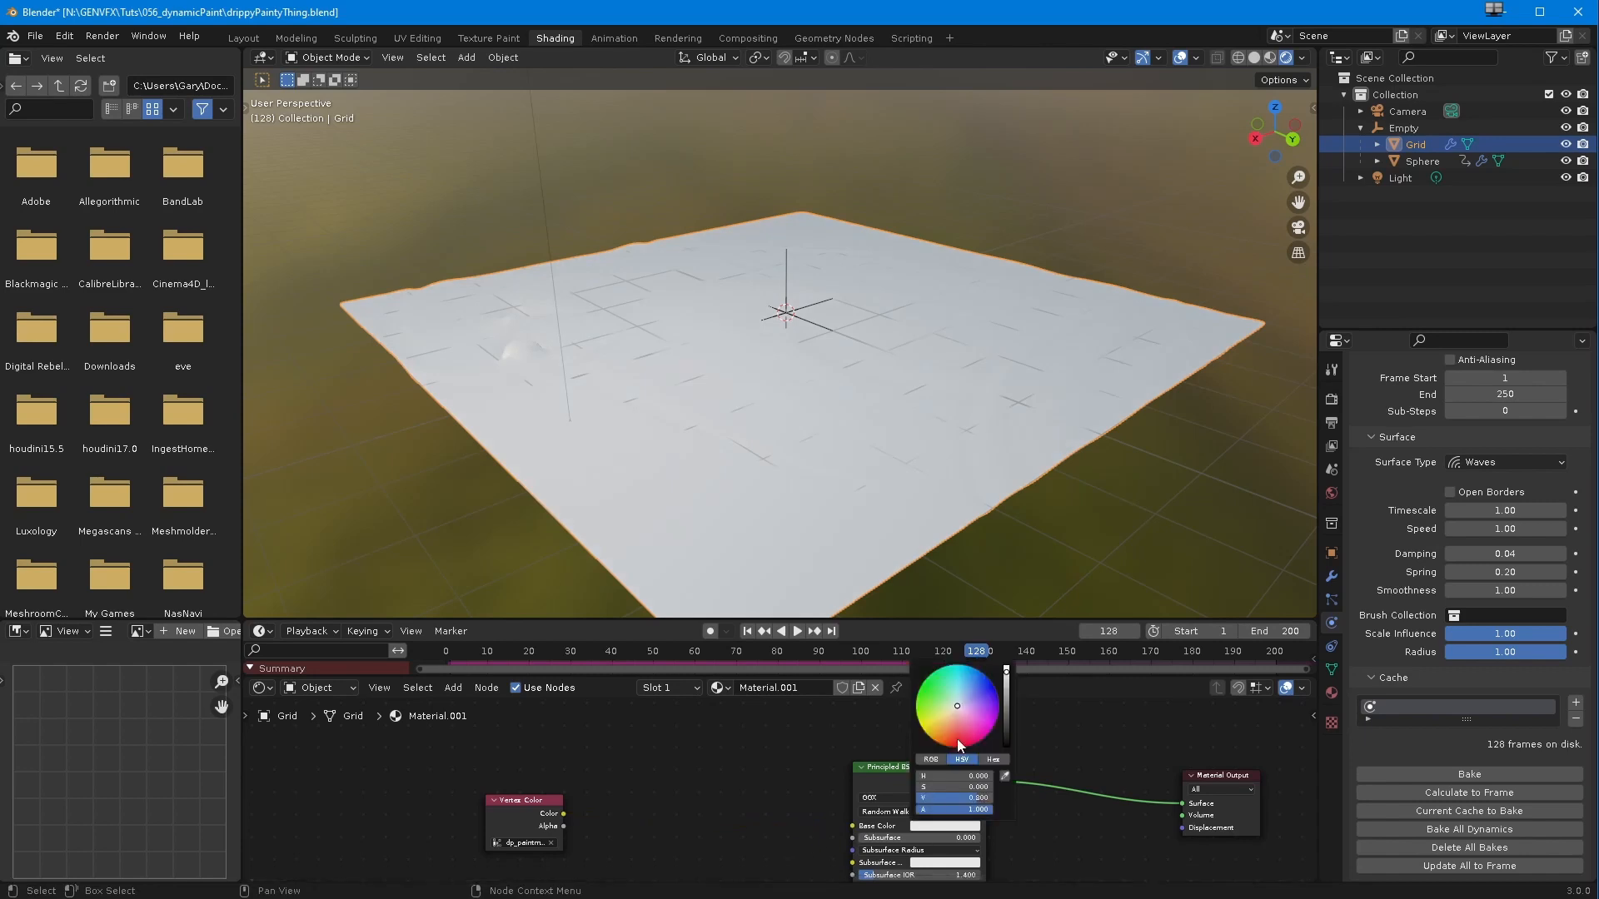
pyautogui.click(1005, 702)
pyautogui.click(955, 704)
pyautogui.moveTo(956, 705); pyautogui.dragTo(962, 701)
# - Set the Principled BSDF's Specular to 1.000, unlink the Map Range from Roughness and lower Roughness to about 0.07
pyautogui.moveTo(780, 736); pyautogui.dragTo(753, 653, button='middle')
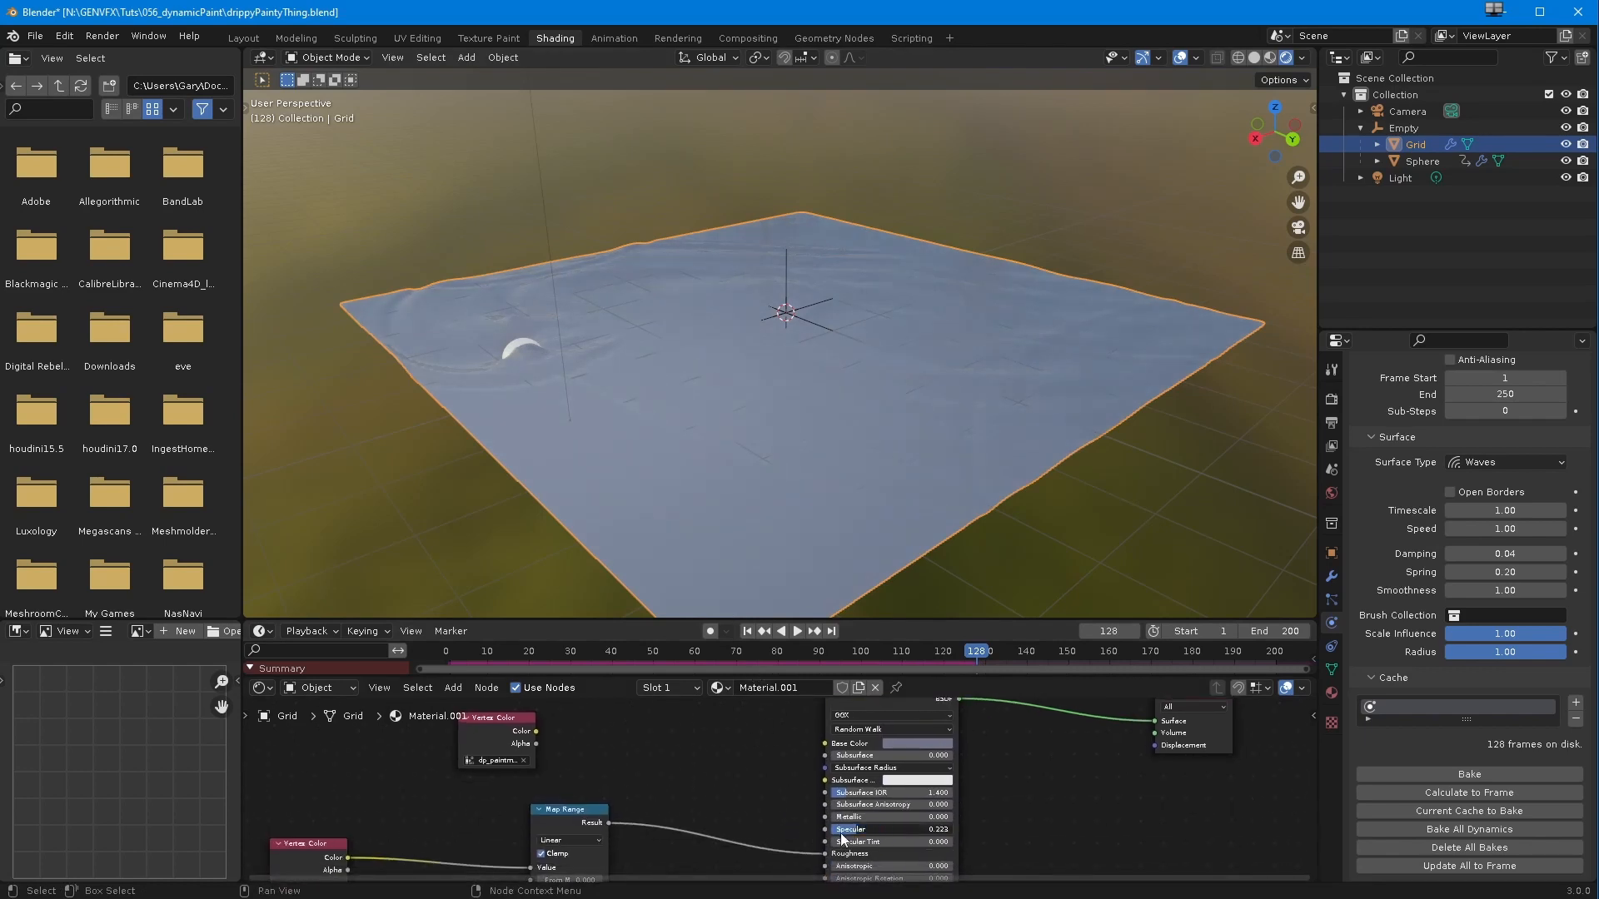
pyautogui.moveTo(817, 850); pyautogui.dragTo(811, 801, button='middle')
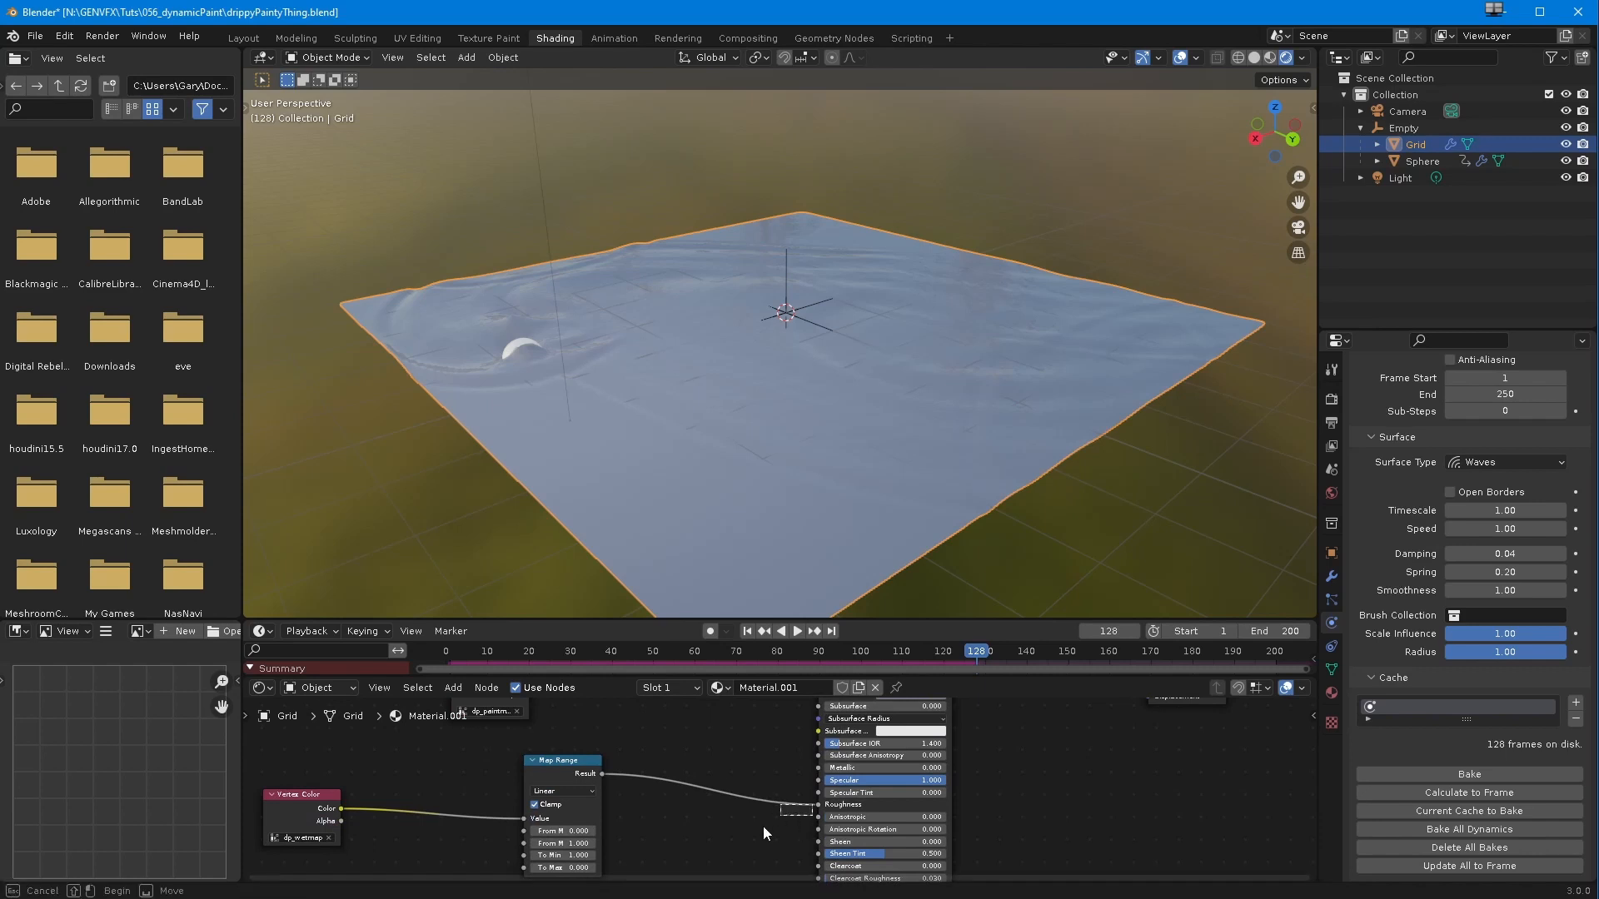
pyautogui.moveTo(817, 805)
pyautogui.mouseDown()
pyautogui.moveTo(787, 818)
pyautogui.moveTo(836, 806)
pyautogui.mouseUp()
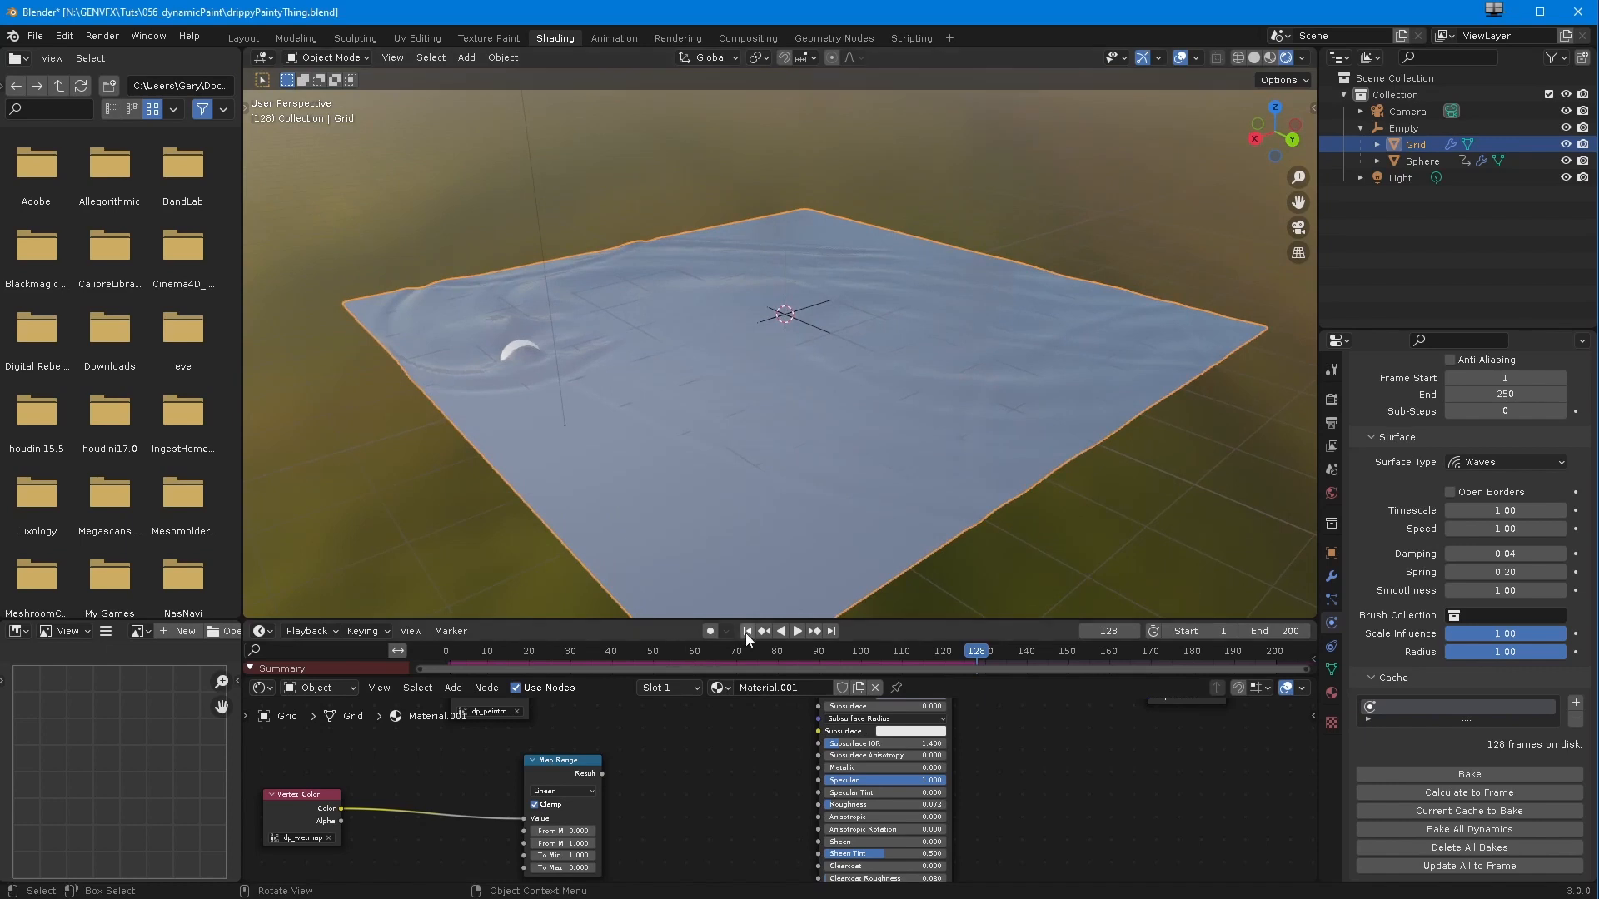
# - Play the animation to examine the waves on the glossy blue grid up close and from afar, stopping at frame 98
pyautogui.click(797, 631)
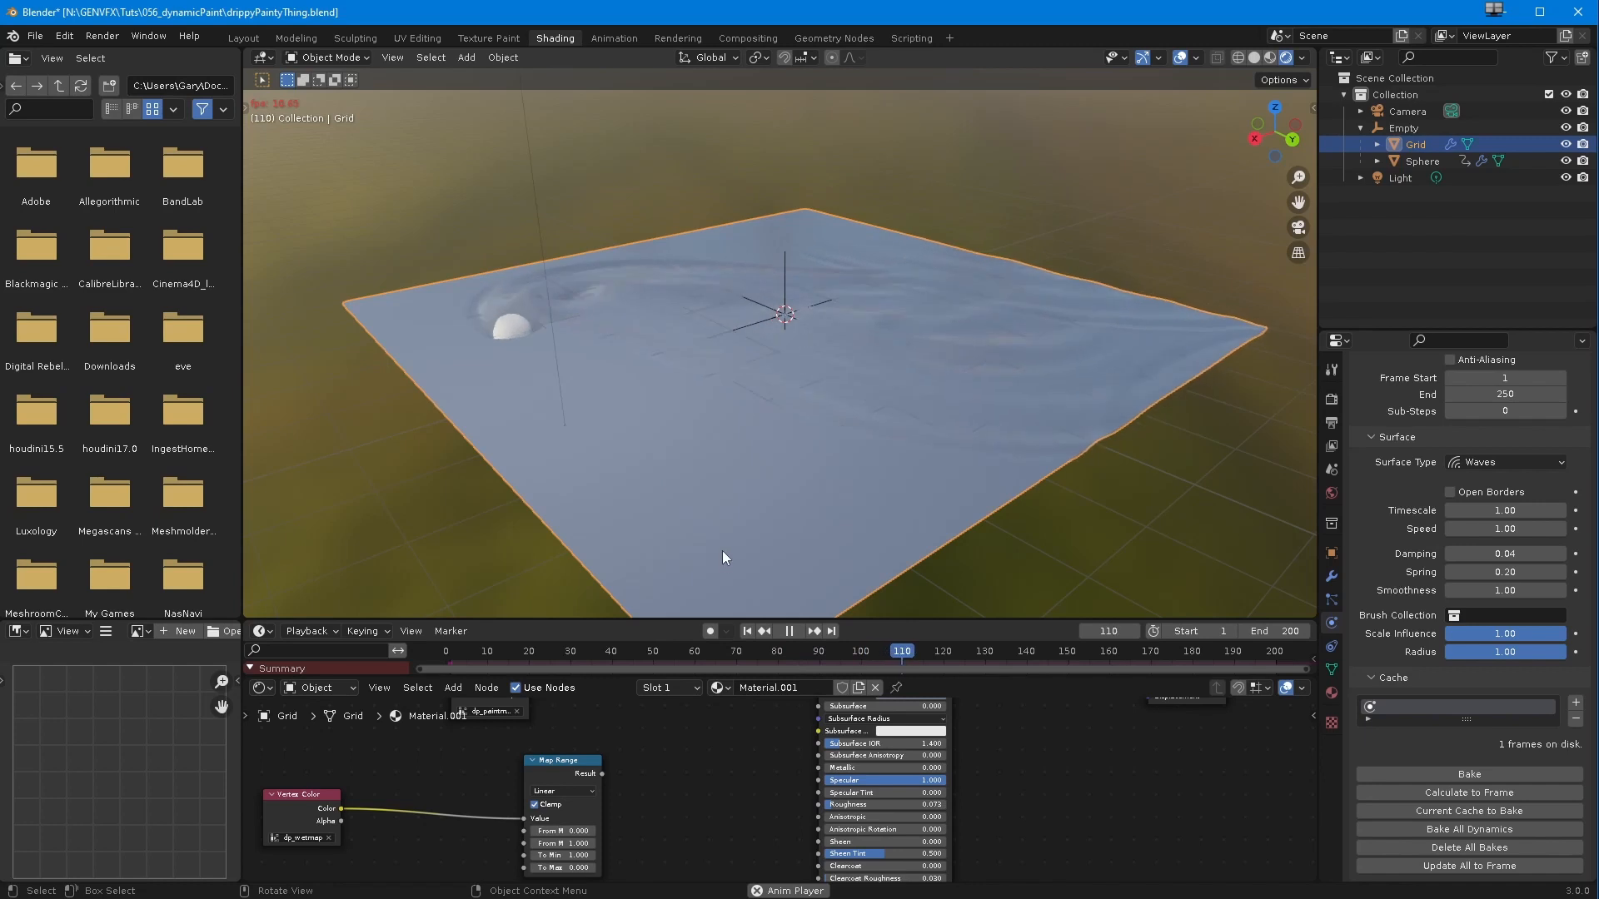
pyautogui.moveTo(836, 402); pyautogui.dragTo(869, 421, button='middle')
pyautogui.scroll(2, 863, 364)
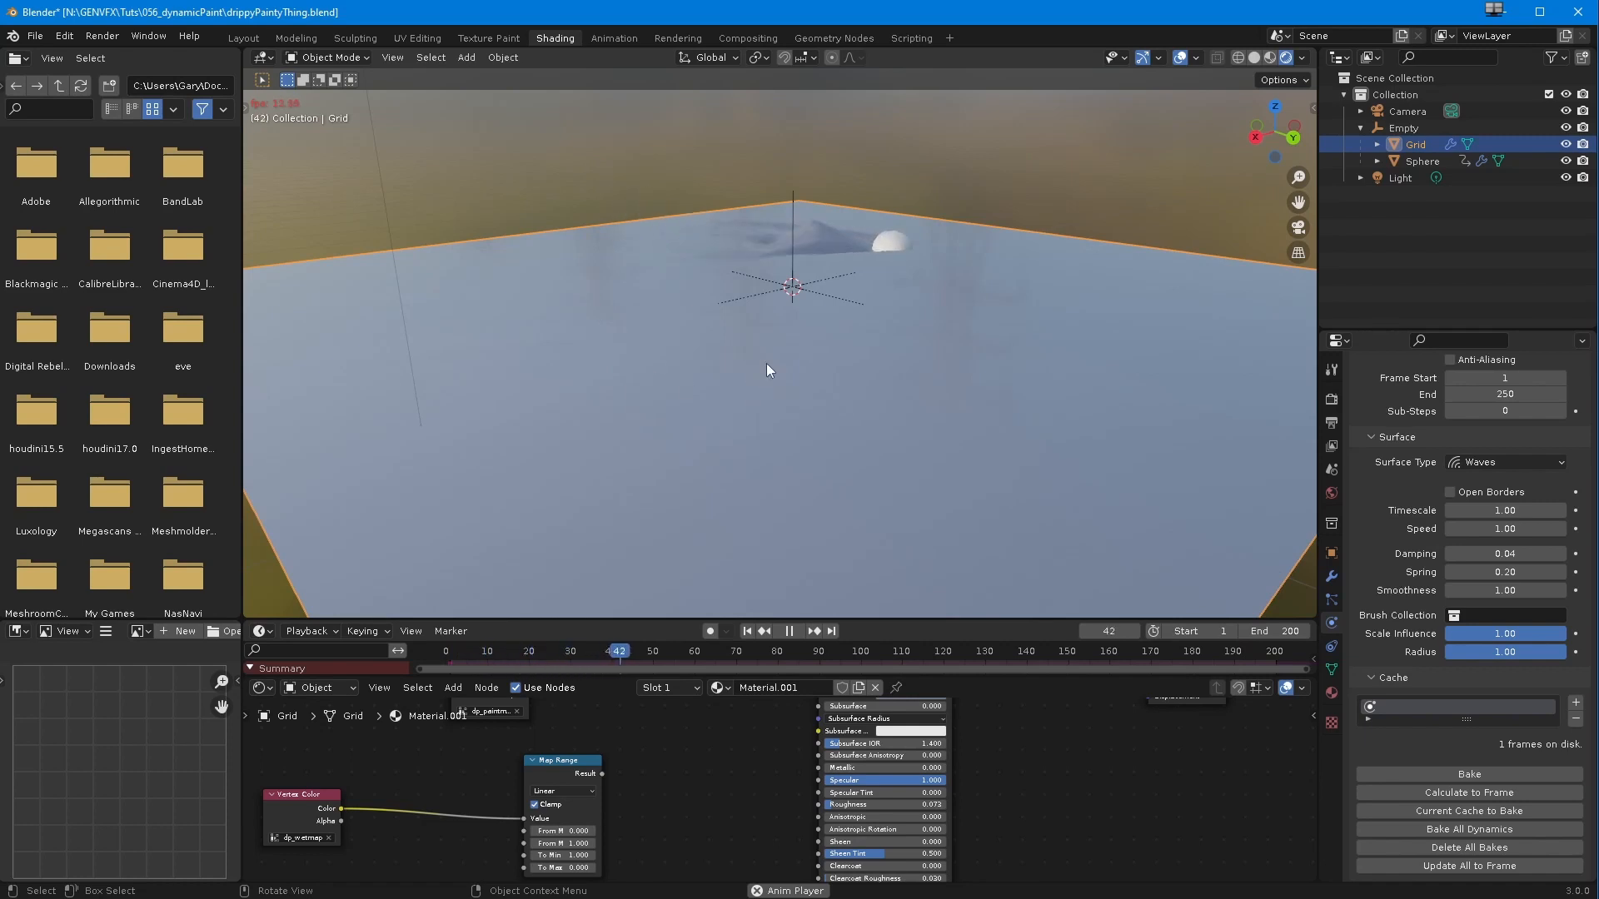
pyautogui.keyDown('ctrl'); pyautogui.moveTo(921, 476); pyautogui.dragTo(899, 543, button='middle'); pyautogui.keyUp('ctrl')
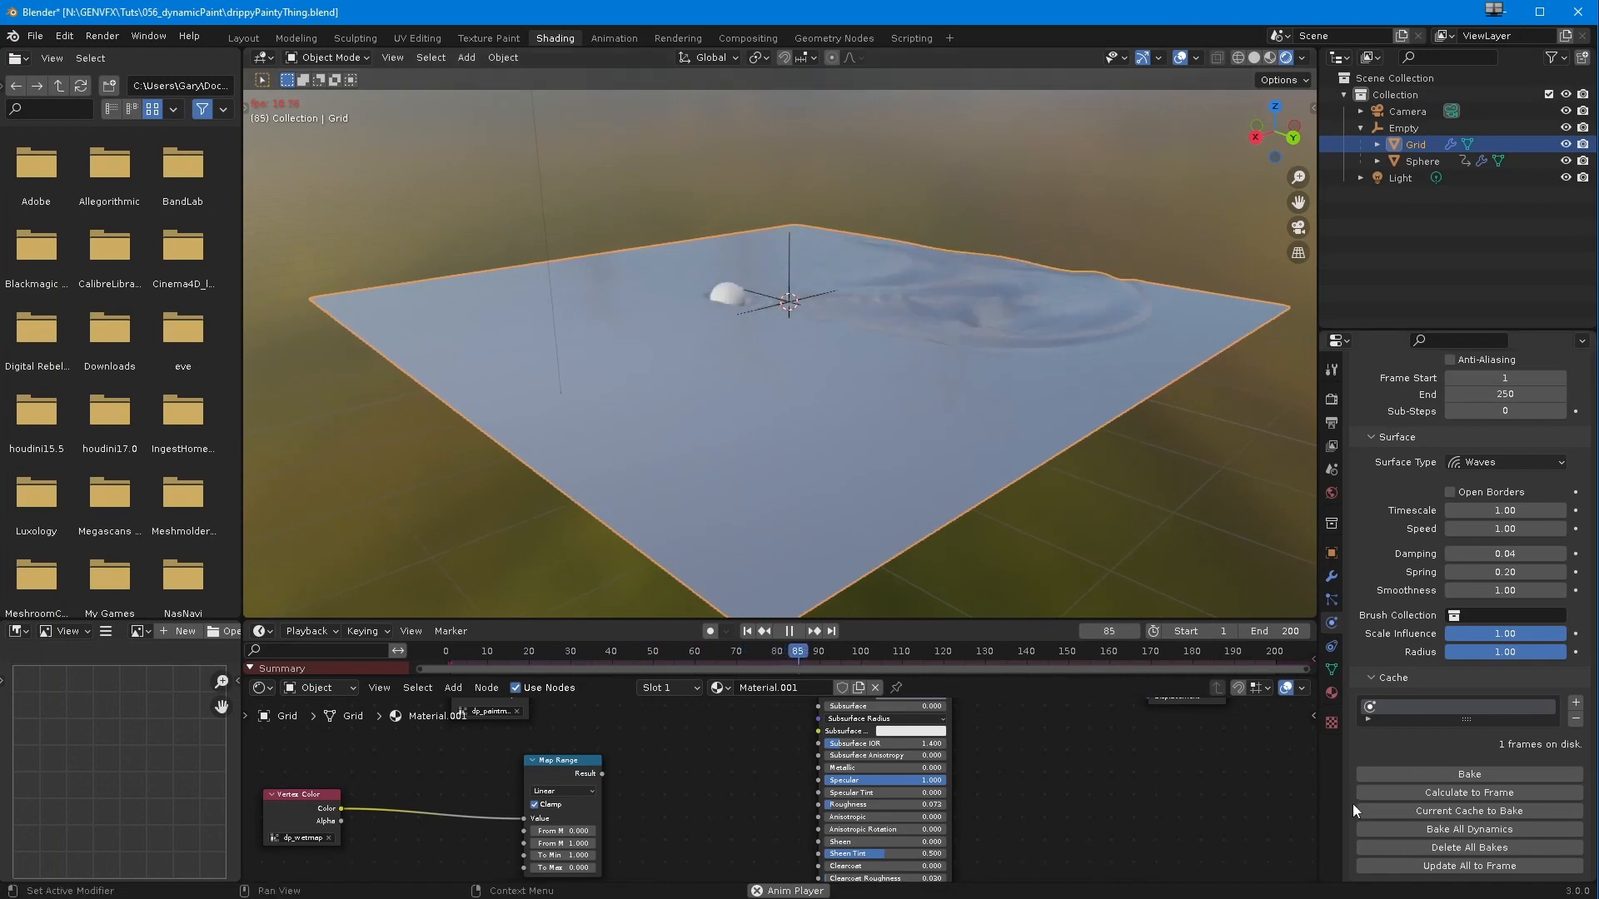
pyautogui.press('space')
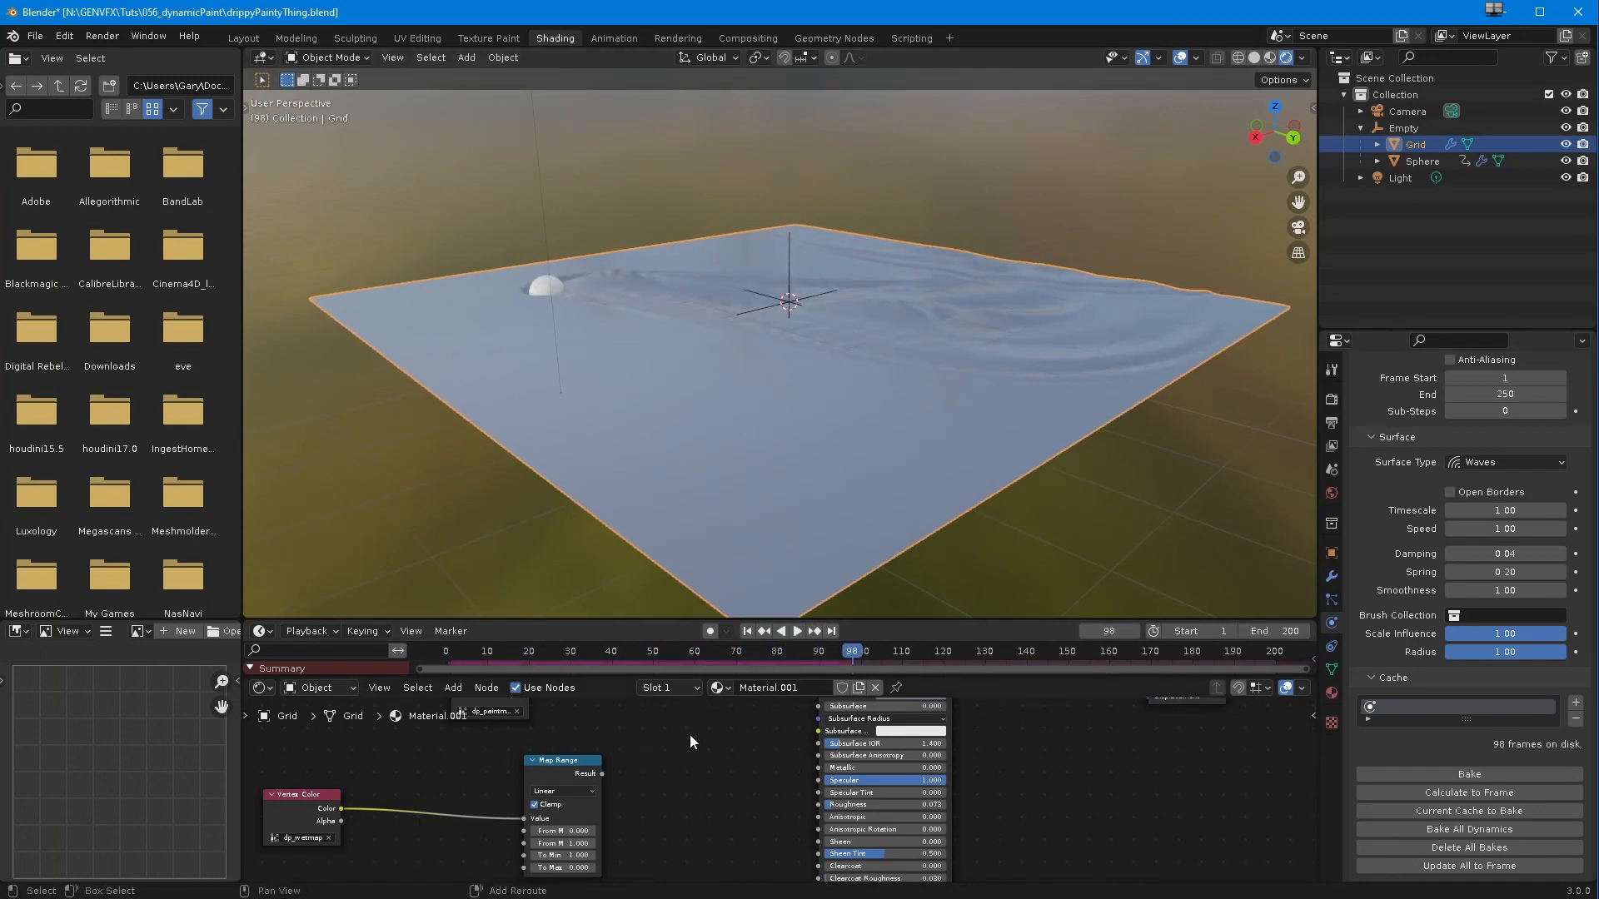
# - Move the Principled BSDF node away from the Vertex Color node and place a Geometry input node between them
pyautogui.keyDown('shift'); pyautogui.moveTo(689, 735); pyautogui.dragTo(608, 806, button='middle'); pyautogui.keyUp('shift')
pyautogui.scroll(3, 679, 764)
pyautogui.keyDown('shift'); pyautogui.moveTo(679, 763); pyautogui.dragTo(638, 804, button='middle'); pyautogui.keyUp('shift')
pyautogui.moveTo(775, 750); pyautogui.dragTo(964, 737)
pyautogui.click(460, 689)
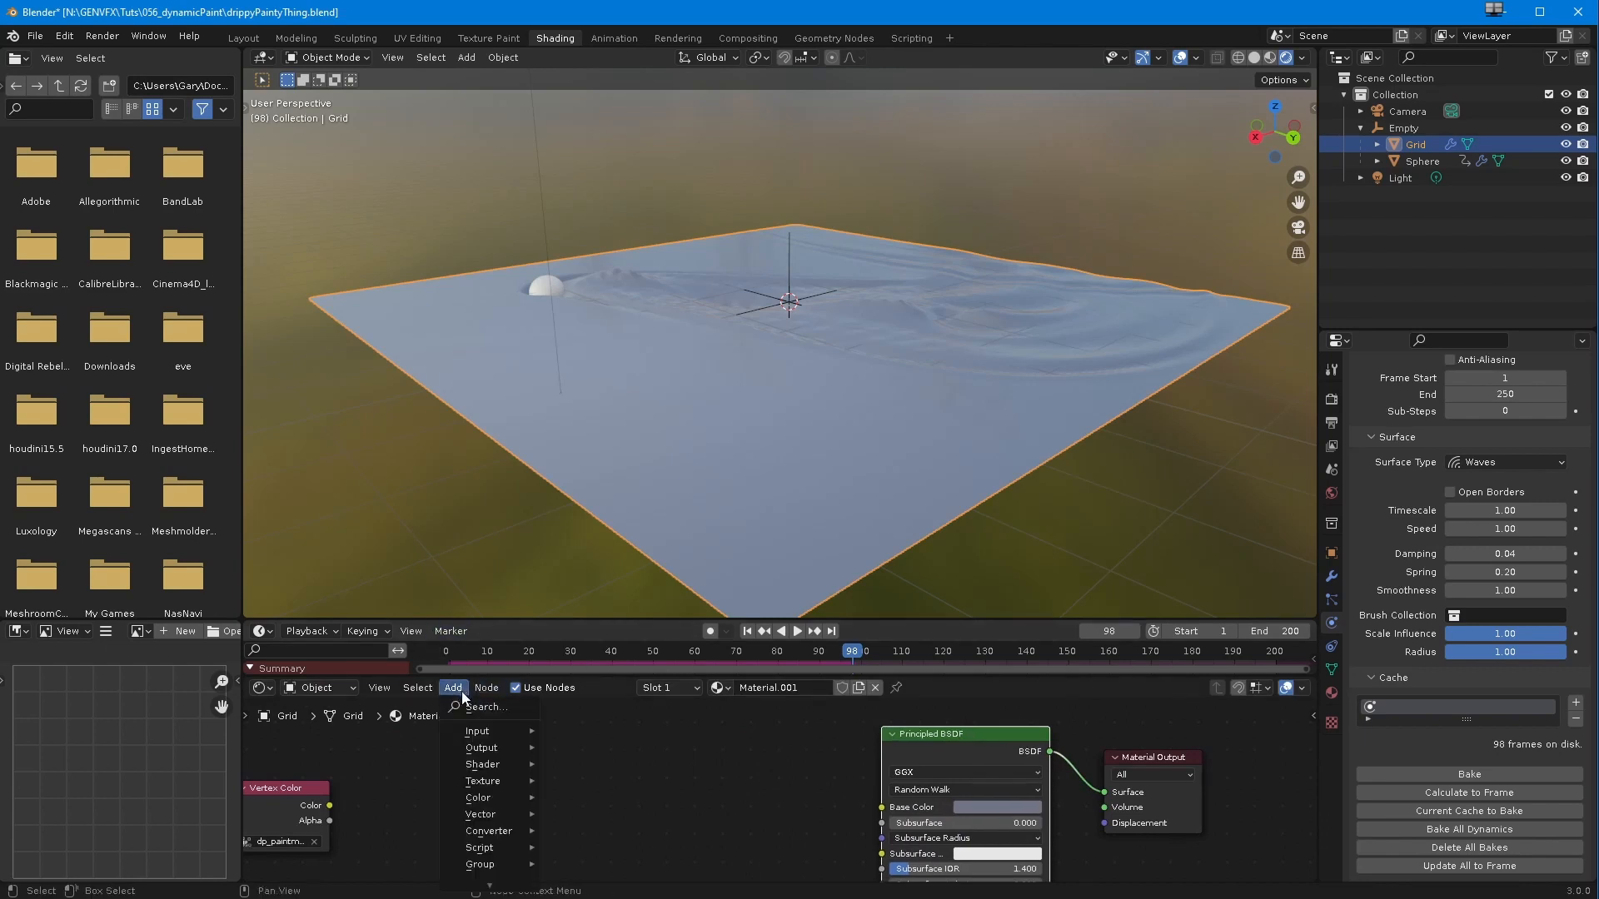
pyautogui.moveTo(478, 731)
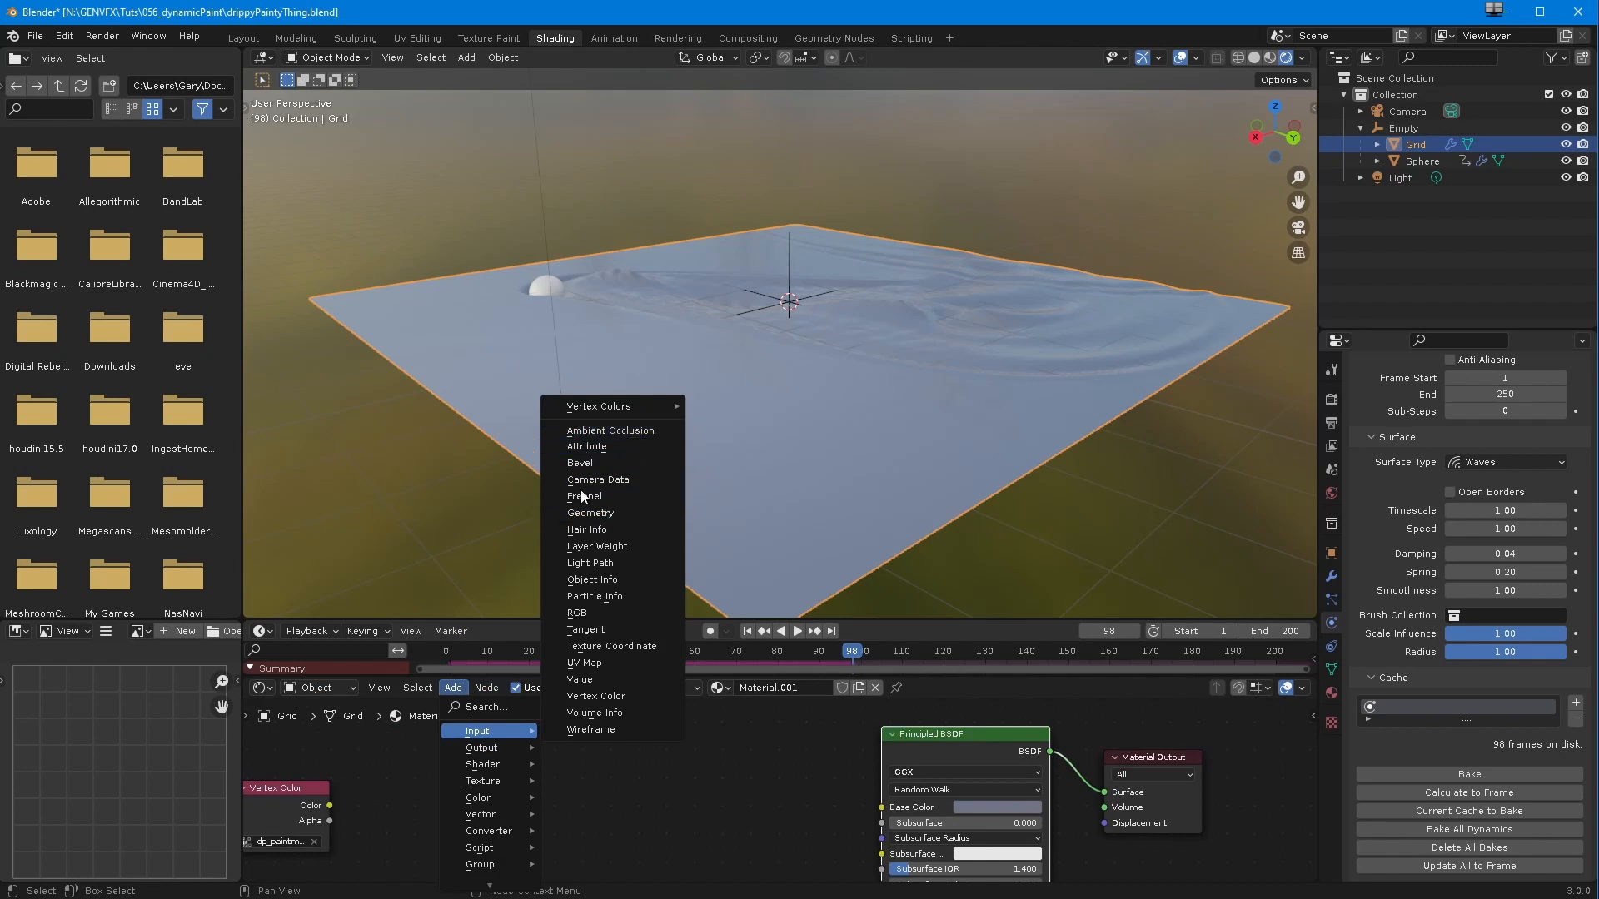
pyautogui.click(579, 513)
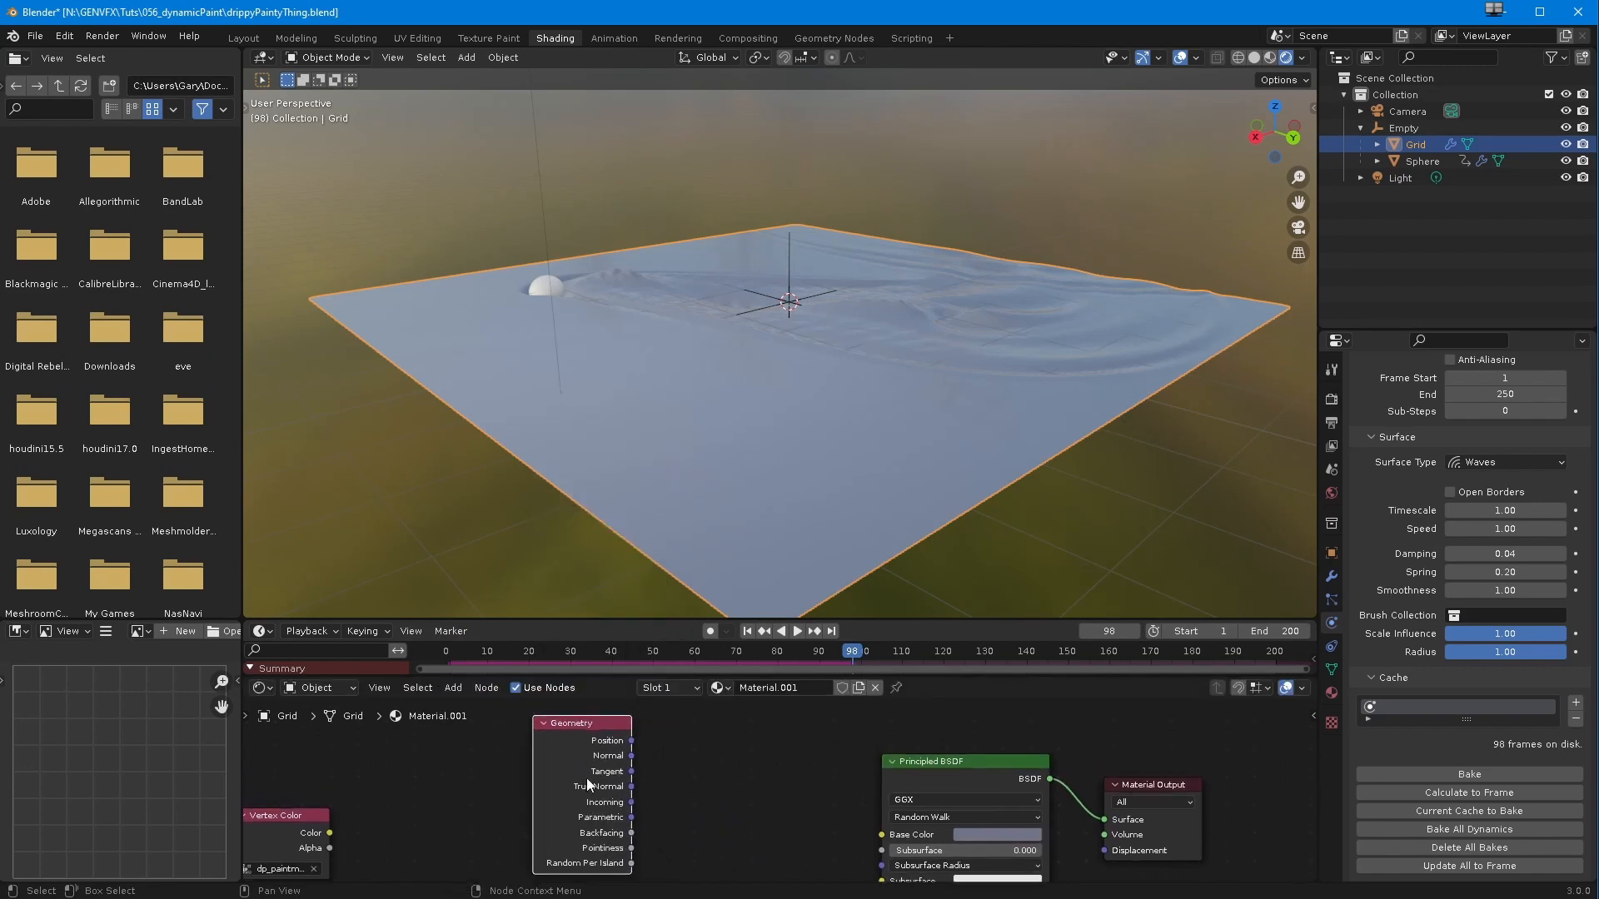
pyautogui.click(583, 739)
# - Add a ColorRamp node between the Geometry and Principled BSDF nodes, then space the surrounding nodes out
pyautogui.scroll(-1, 667, 809)
pyautogui.moveTo(763, 823); pyautogui.dragTo(736, 785, button='middle')
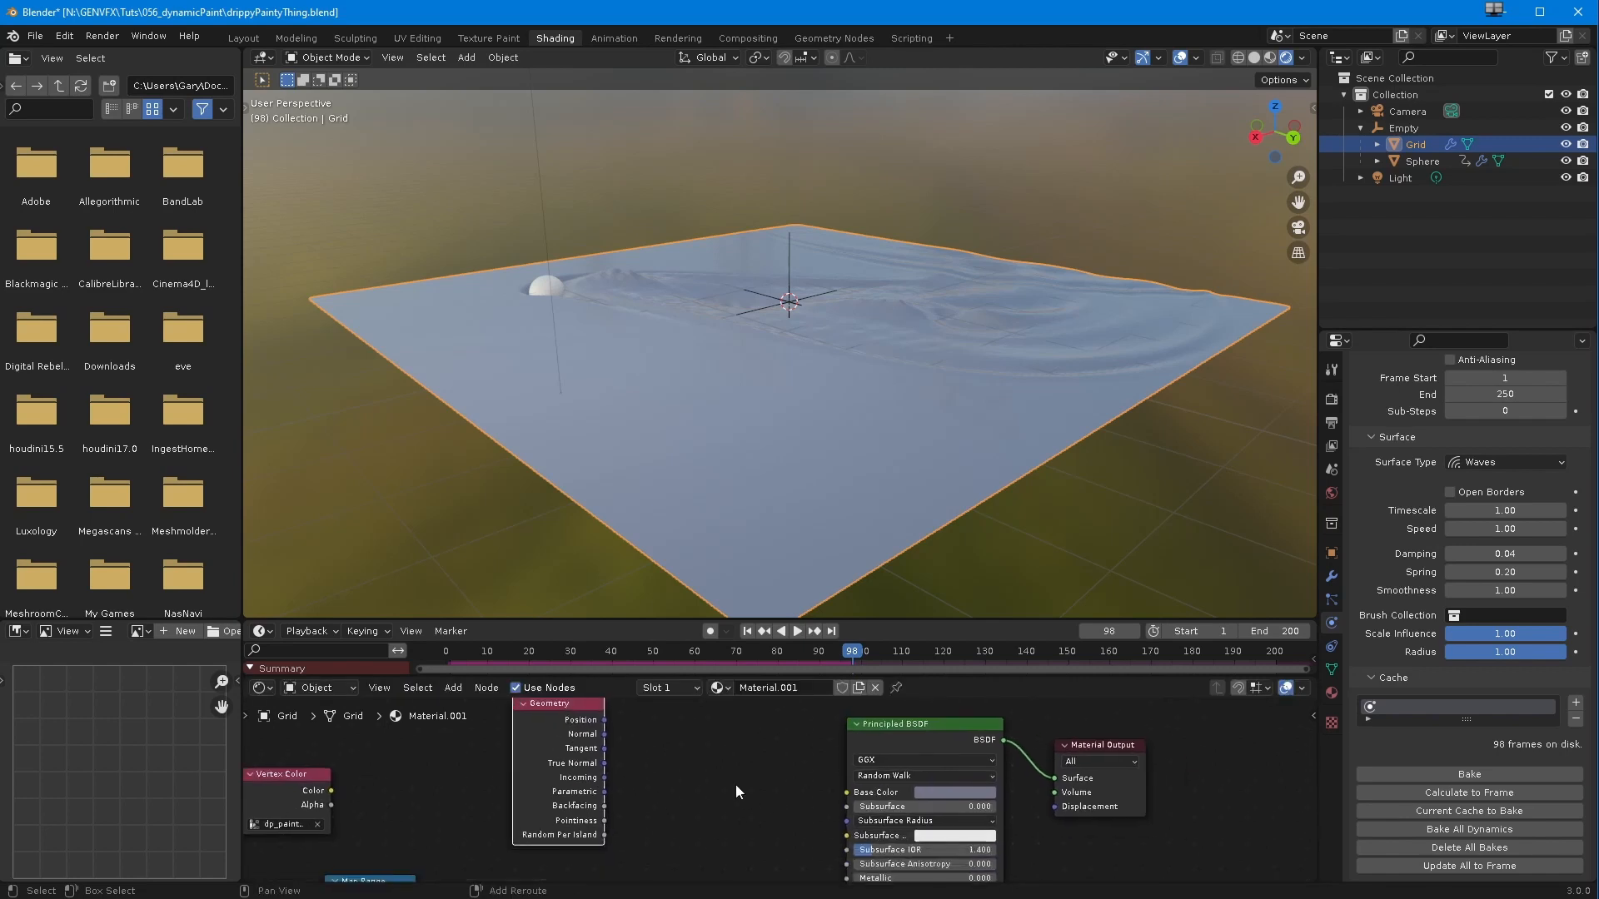
pyautogui.moveTo(897, 726); pyautogui.dragTo(908, 712)
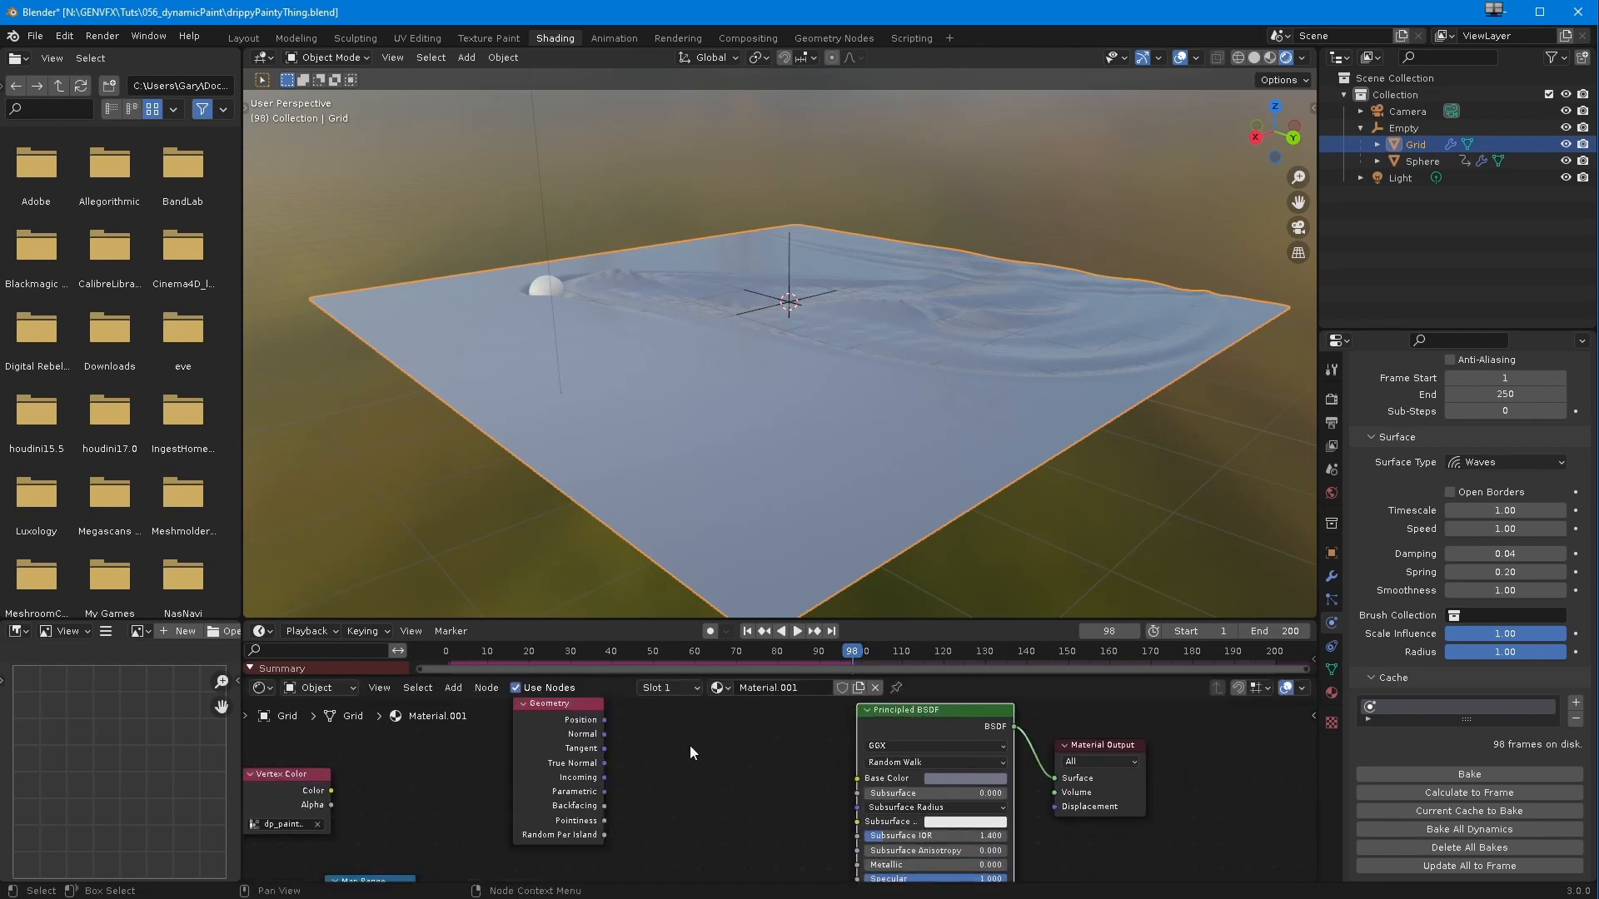
pyautogui.click(450, 688)
pyautogui.moveTo(473, 832)
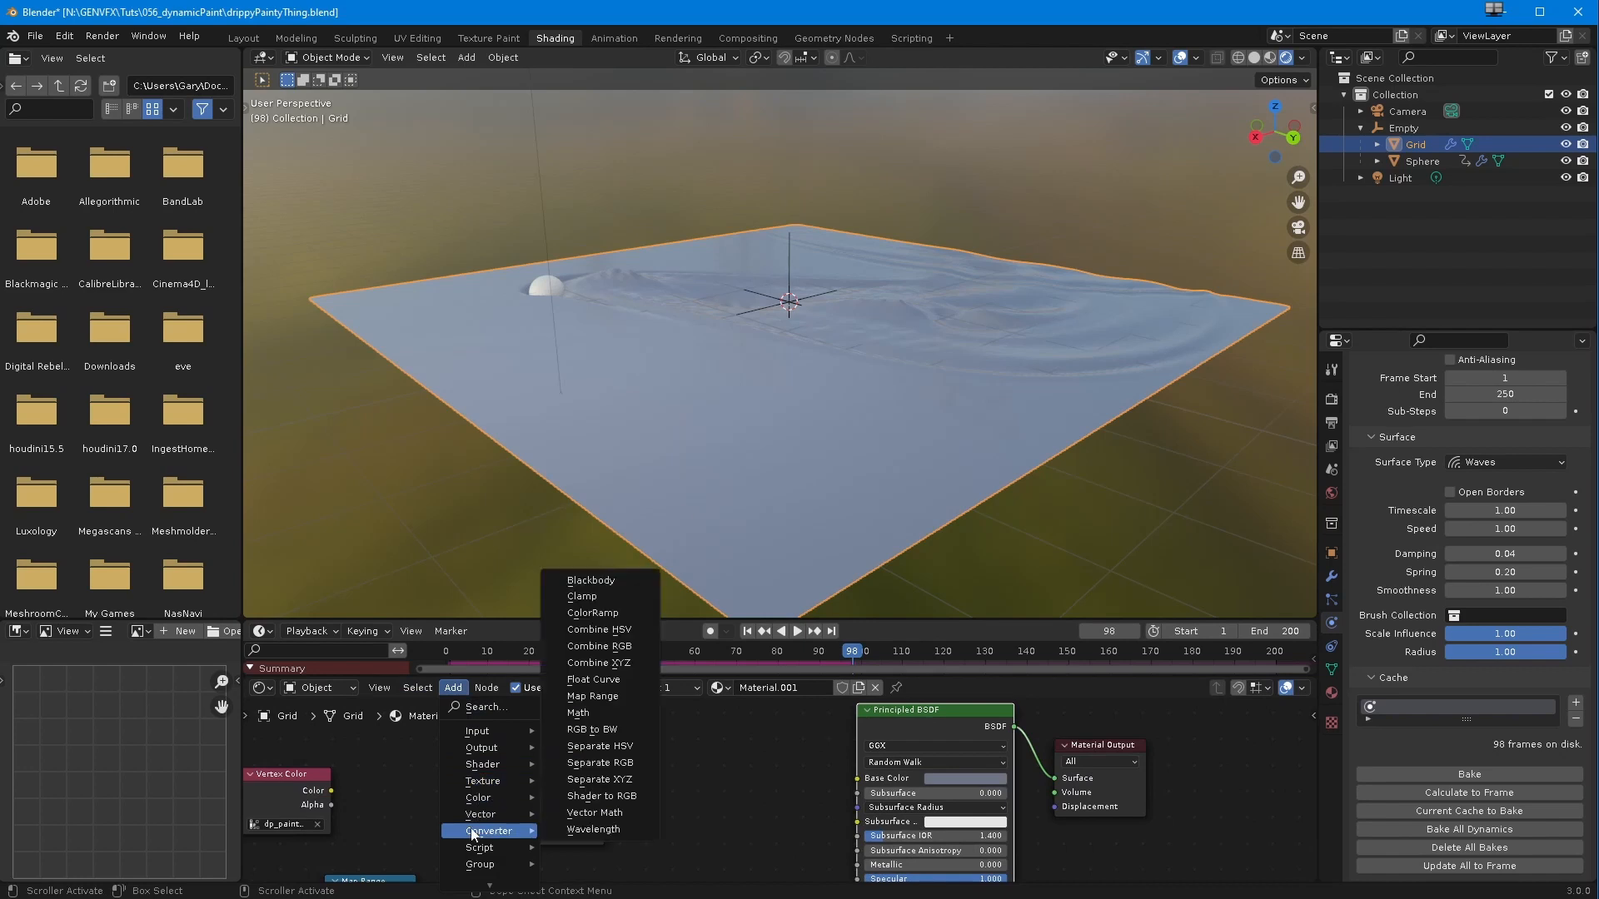
pyautogui.click(593, 613)
pyautogui.click(708, 729)
pyautogui.moveTo(561, 707); pyautogui.dragTo(530, 733)
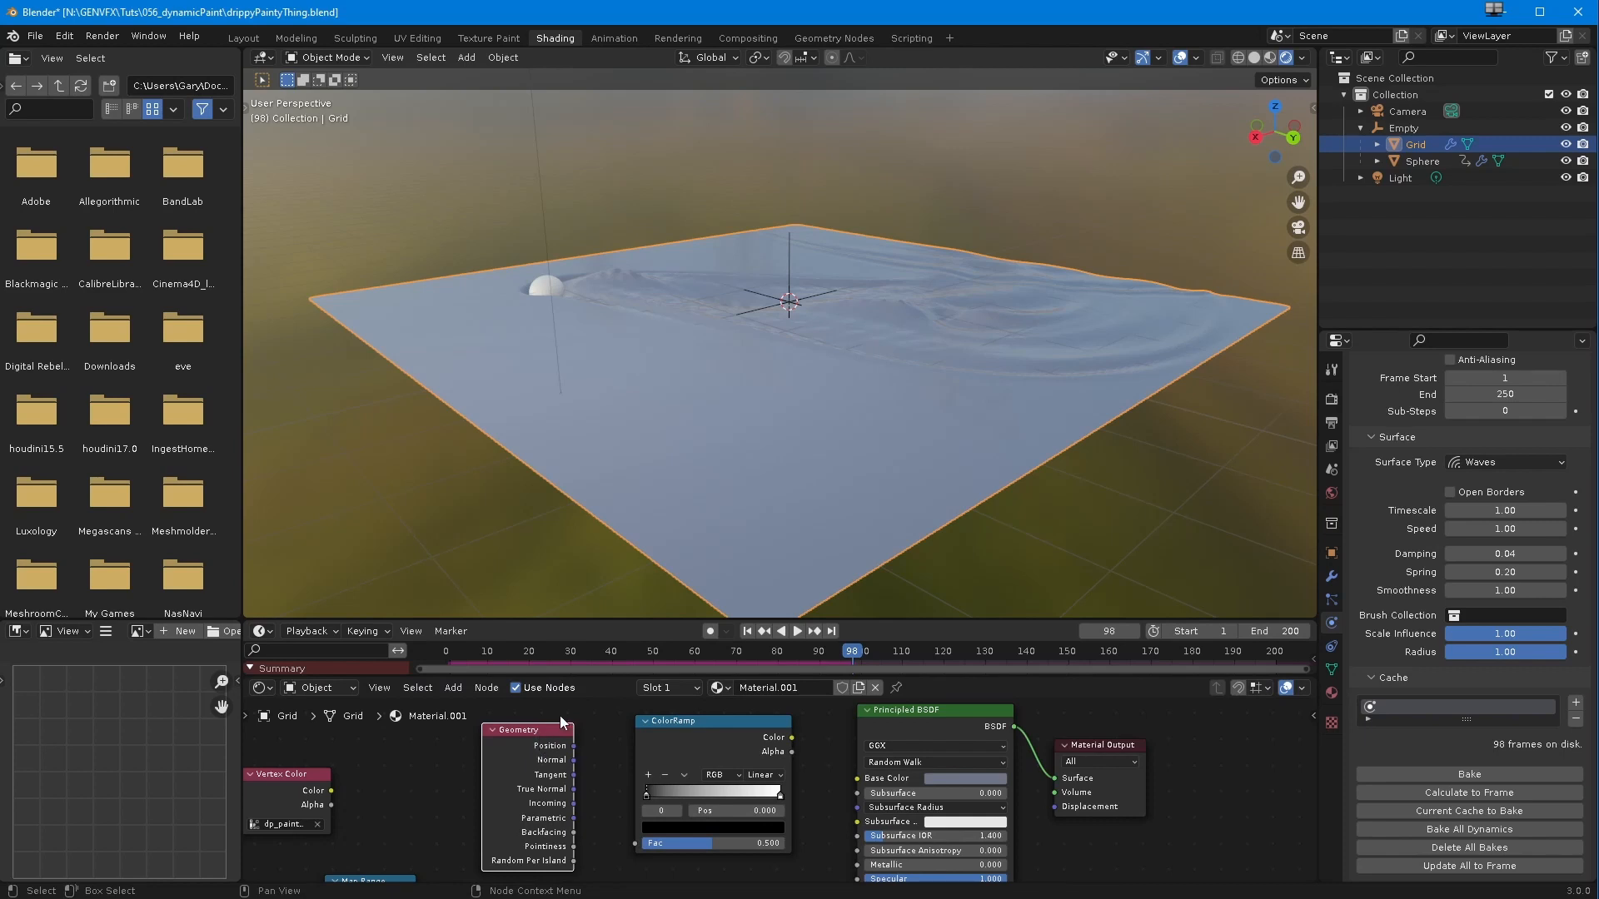
pyautogui.keyDown('ctrl'); pyautogui.moveTo(788, 798); pyautogui.dragTo(783, 786, button='middle'); pyautogui.keyUp('ctrl')
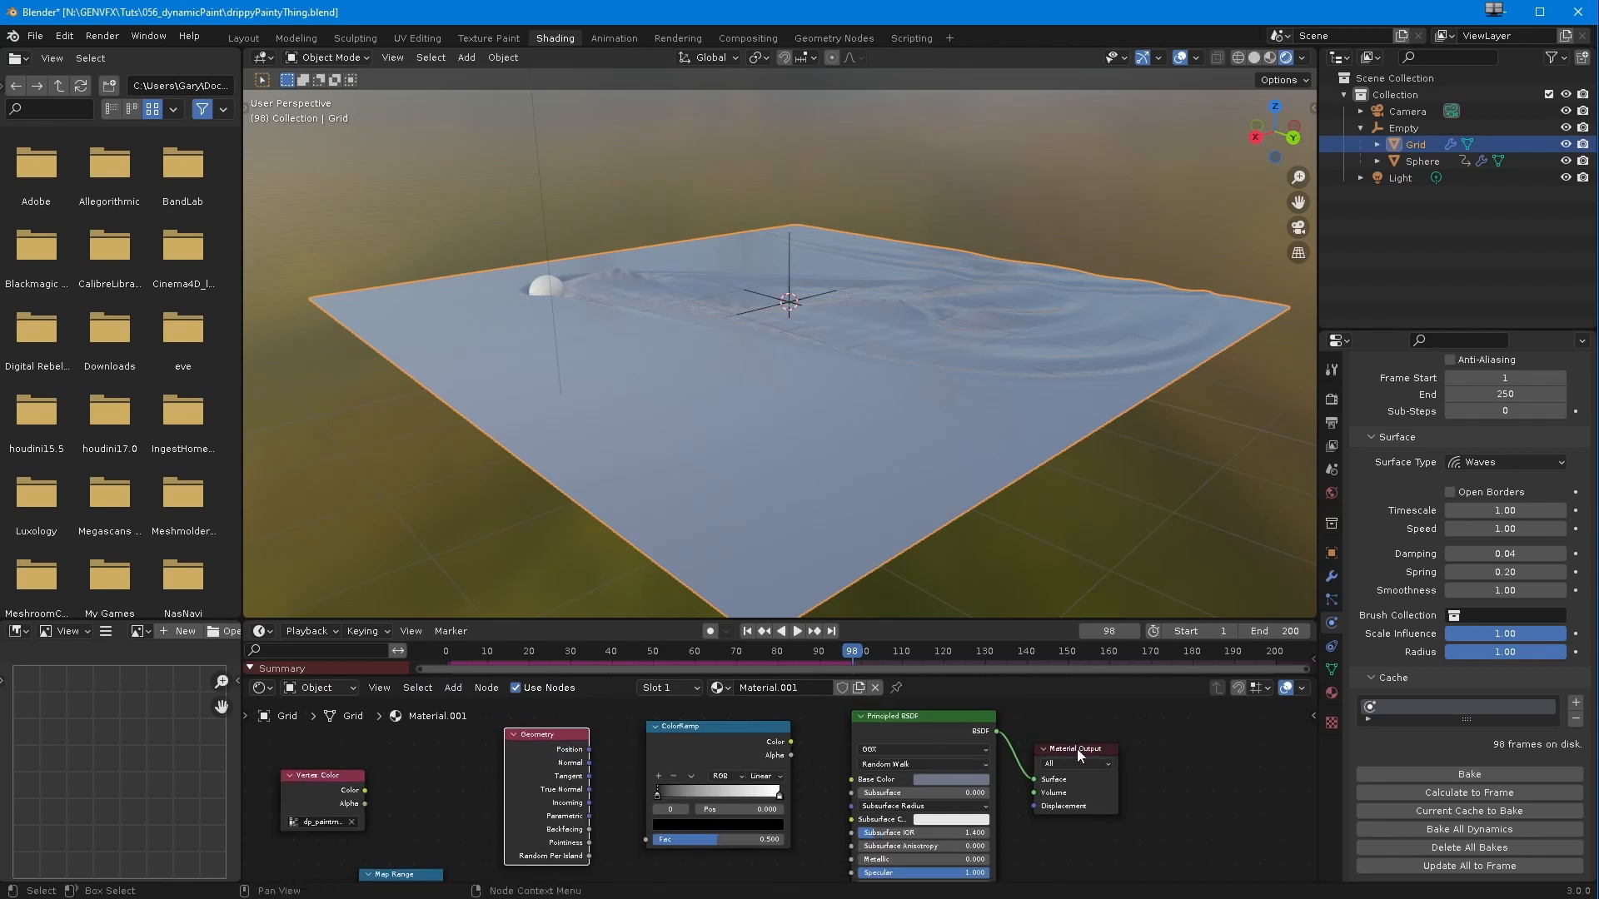
pyautogui.moveTo(1076, 748); pyautogui.dragTo(1173, 754)
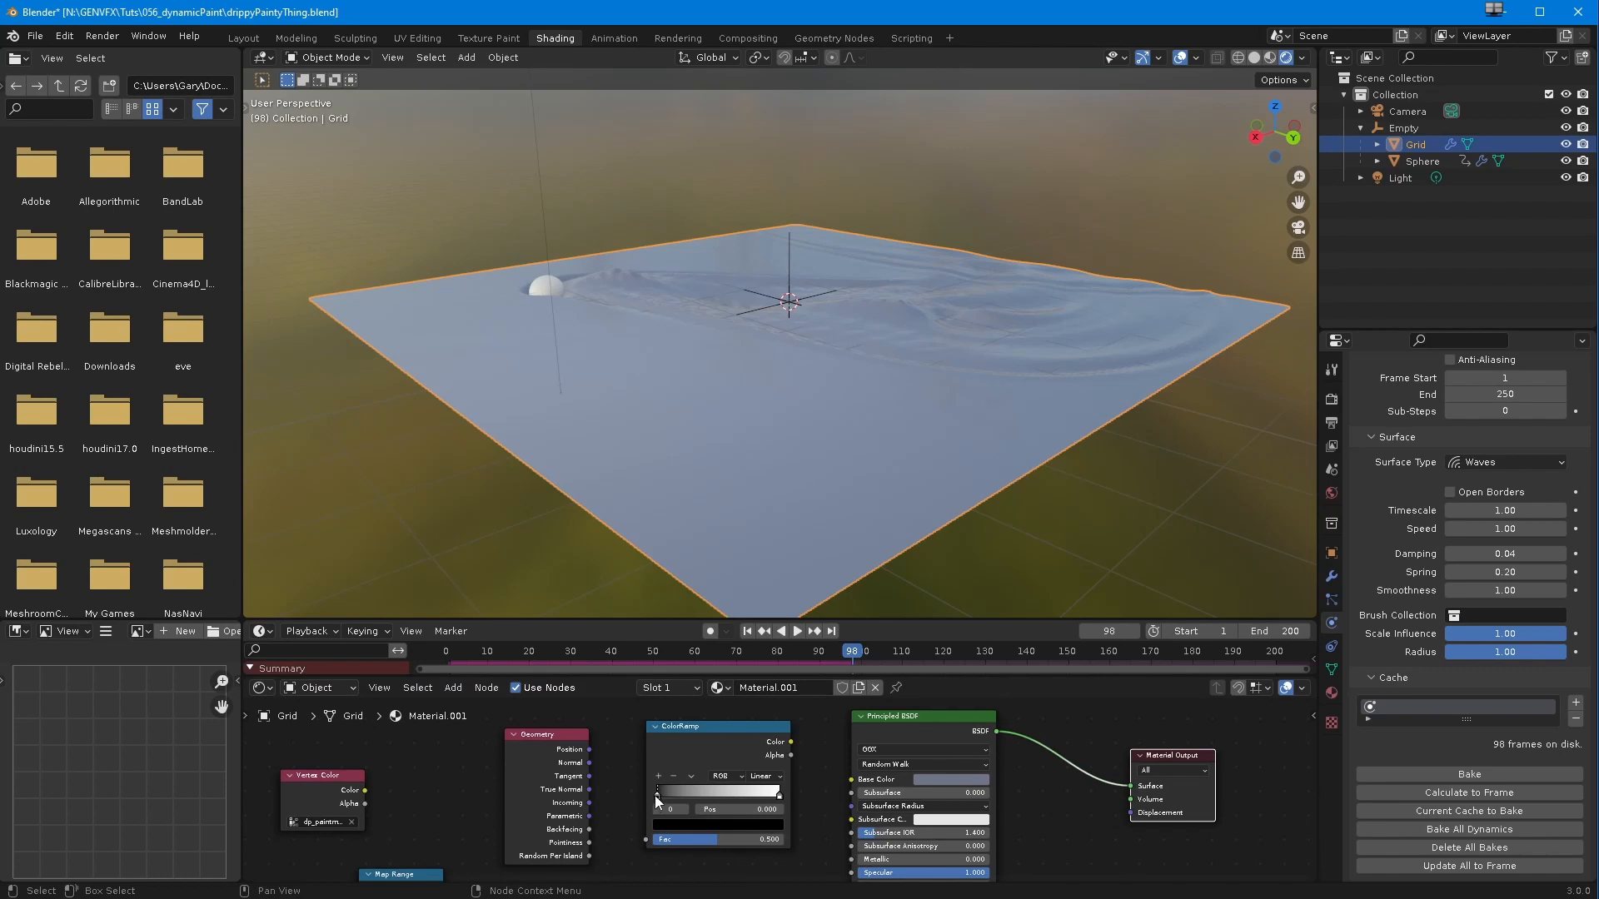
# - Set the ColorRamp's black stop to a grey of value 0.242 and connect the ramp's Color output to Base Color
pyautogui.click(689, 829)
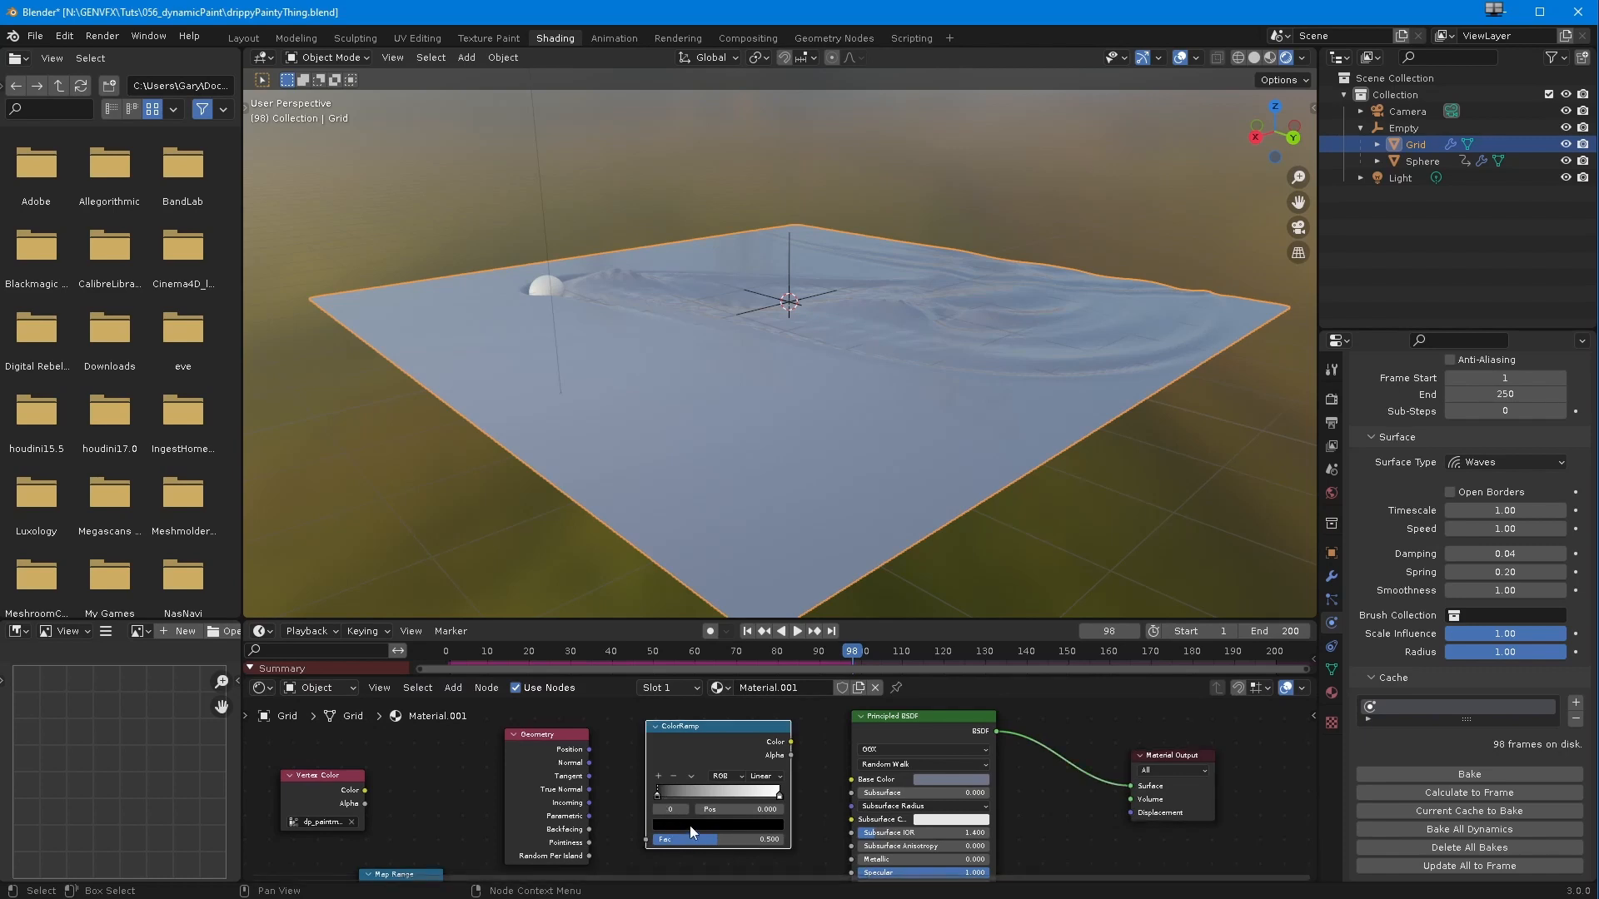
pyautogui.click(690, 828)
pyautogui.moveTo(756, 736); pyautogui.dragTo(758, 696)
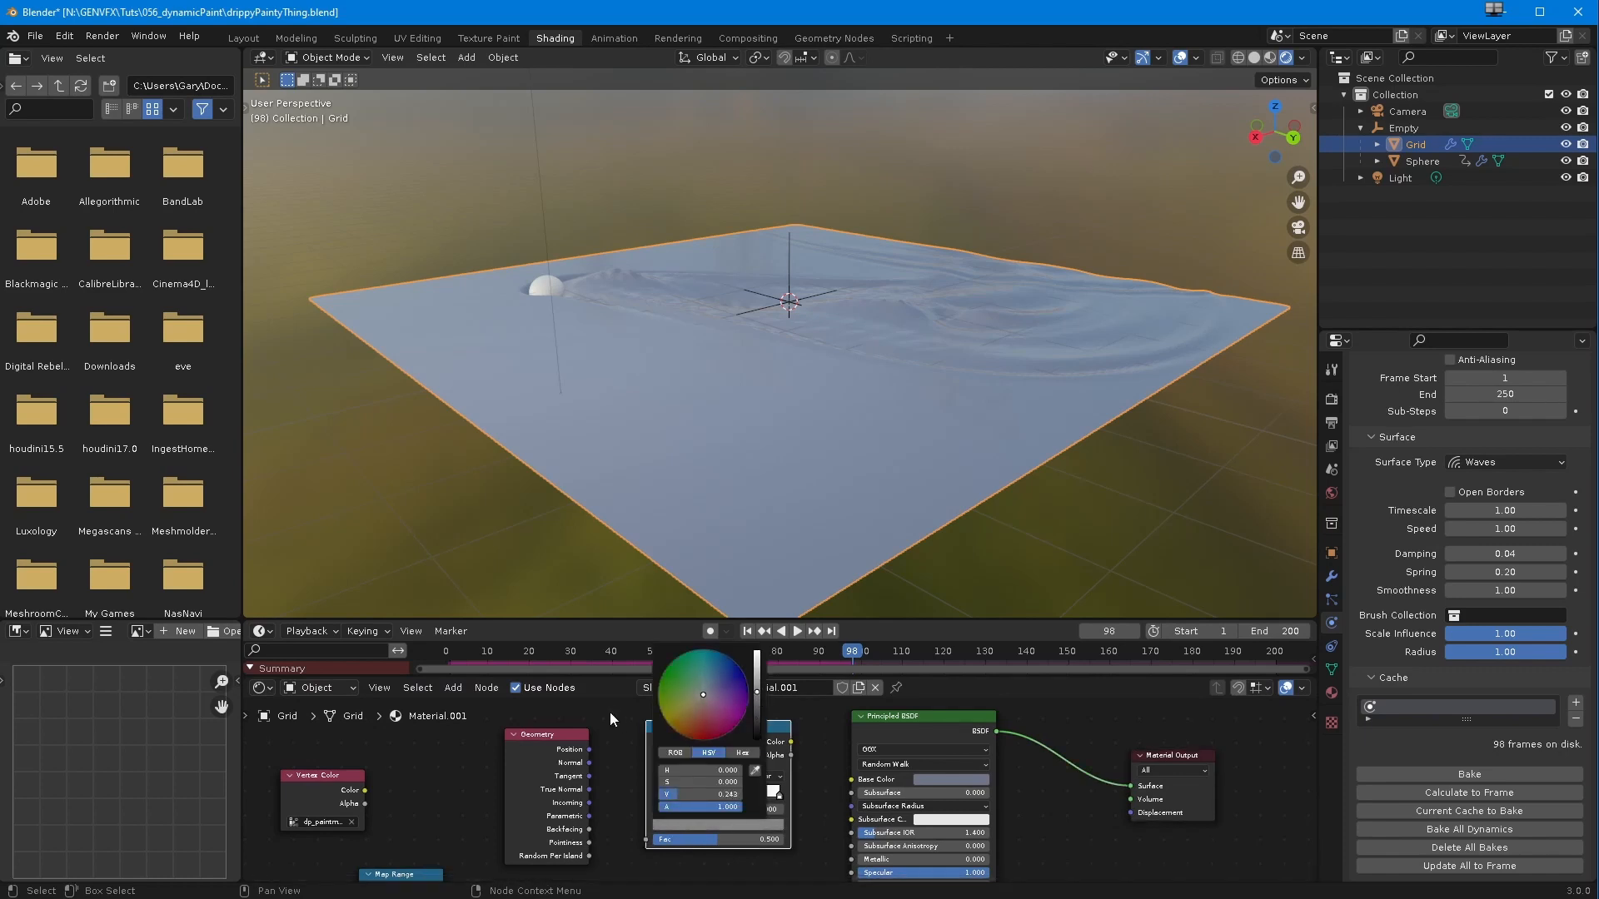
pyautogui.click(778, 796)
pyautogui.click(717, 824)
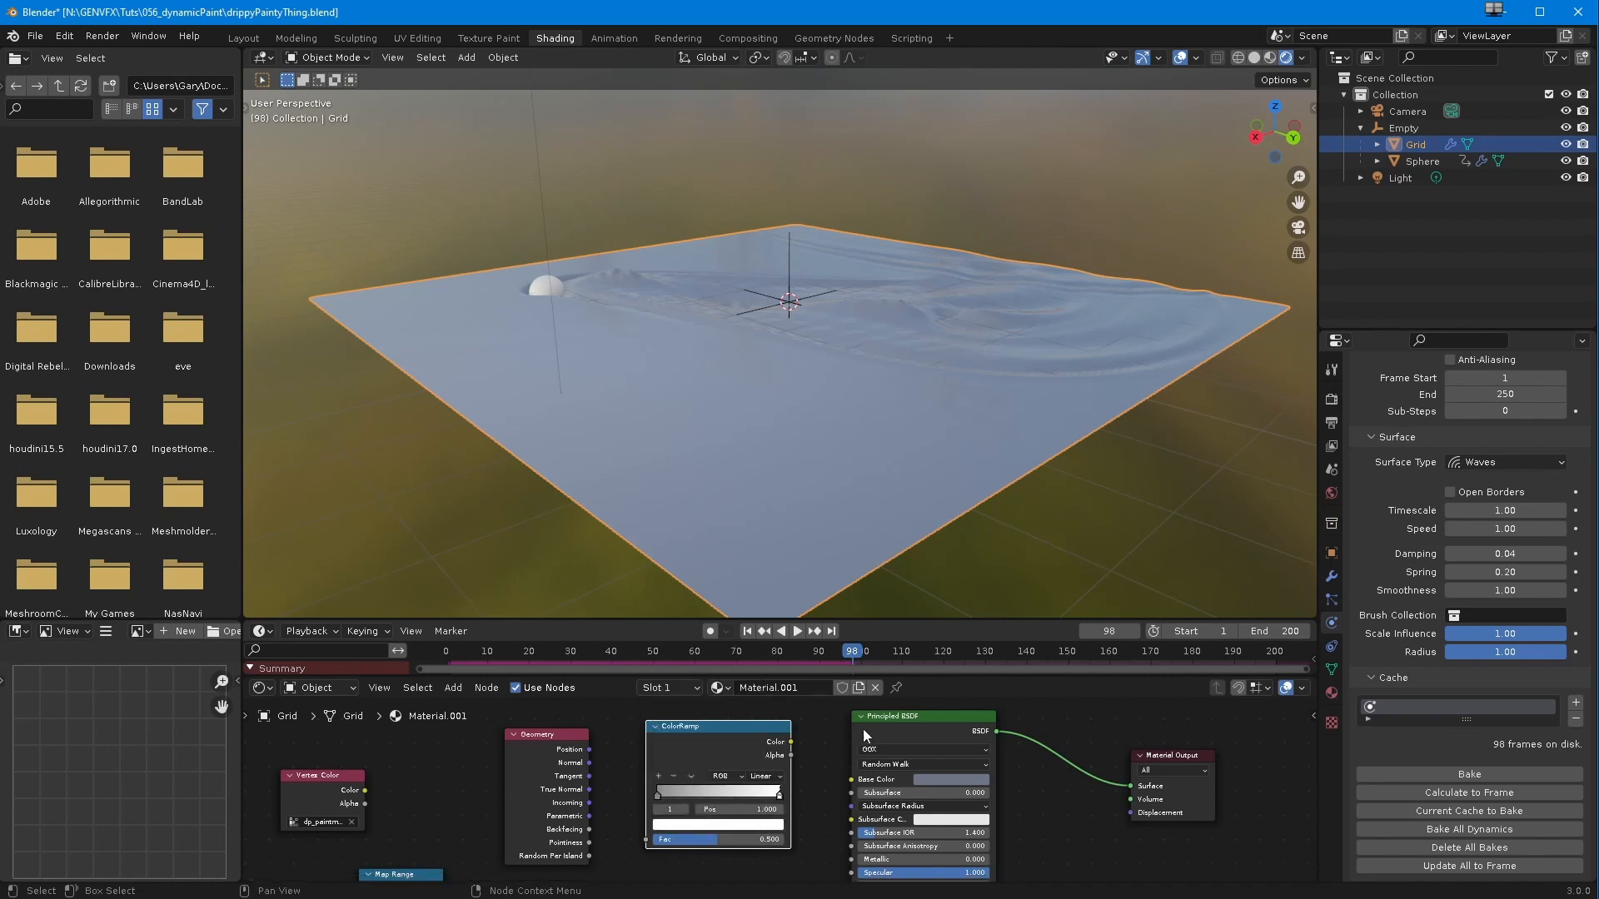
pyautogui.moveTo(791, 746); pyautogui.dragTo(851, 780)
# - Space the Geometry and ColorRamp nodes apart and add a Map Range node between them
pyautogui.moveTo(572, 734); pyautogui.dragTo(498, 732)
pyautogui.moveTo(668, 723); pyautogui.dragTo(691, 730)
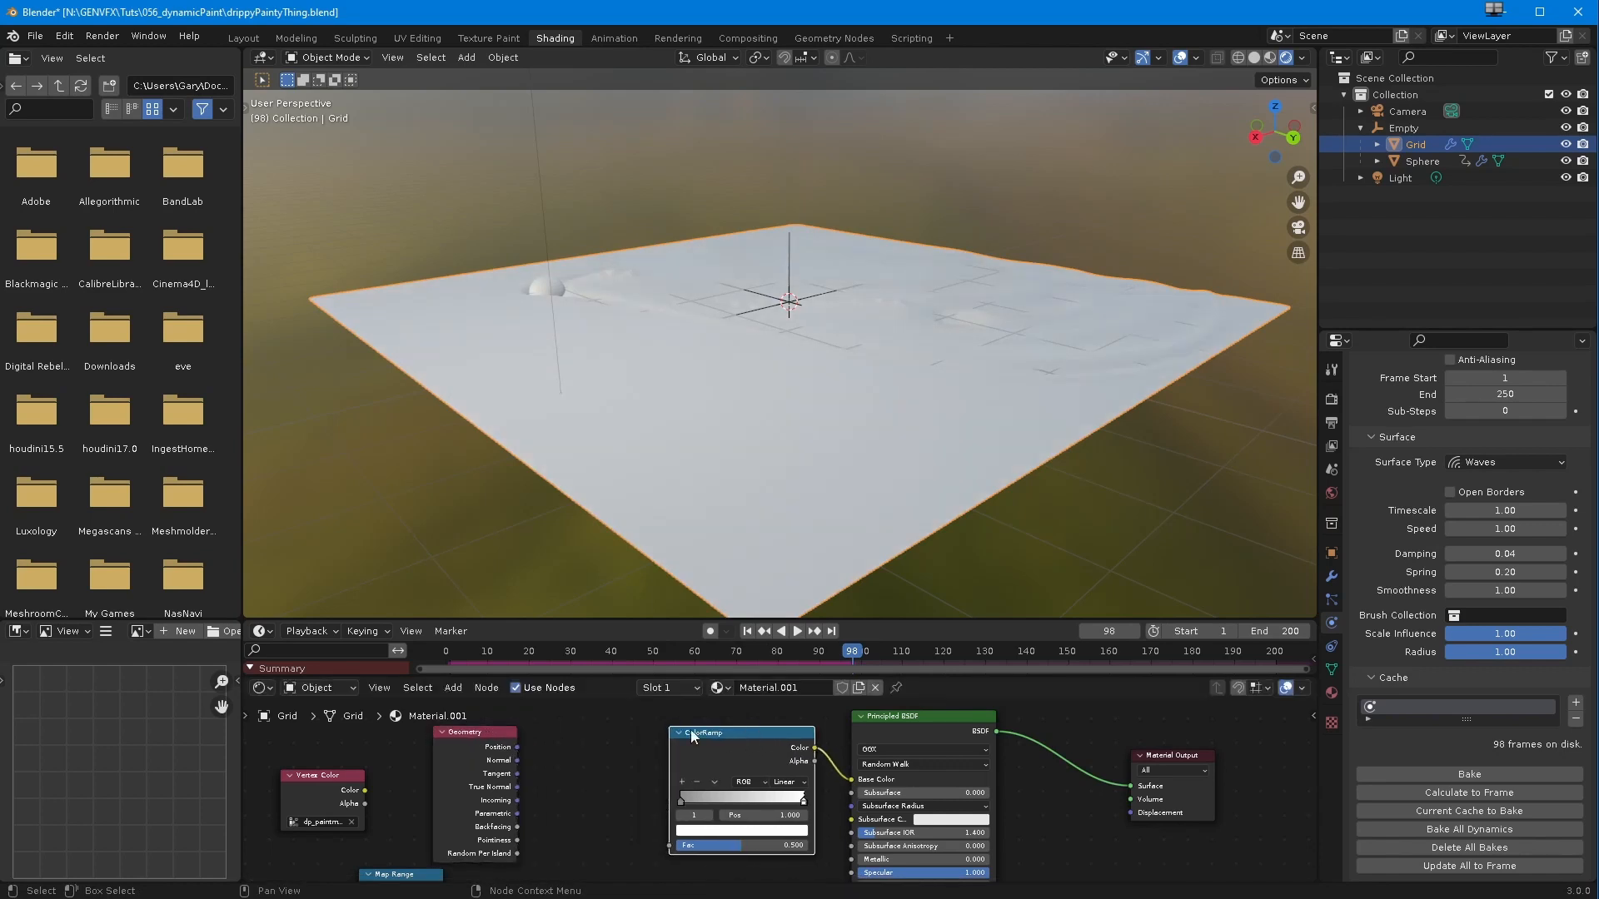
pyautogui.click(454, 687)
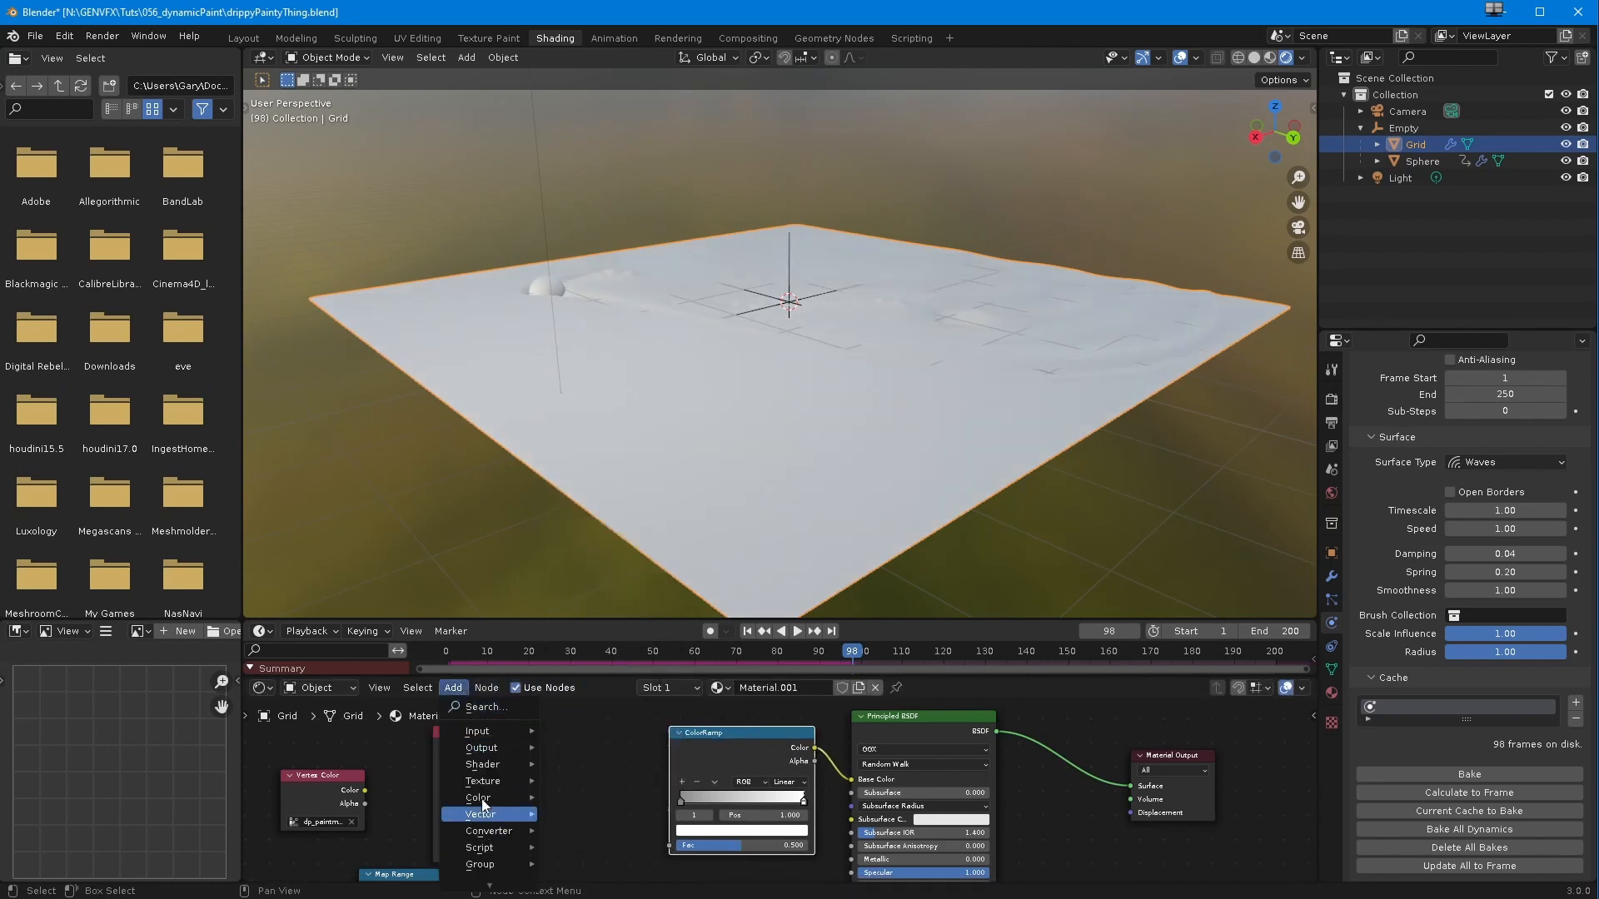
pyautogui.moveTo(481, 798)
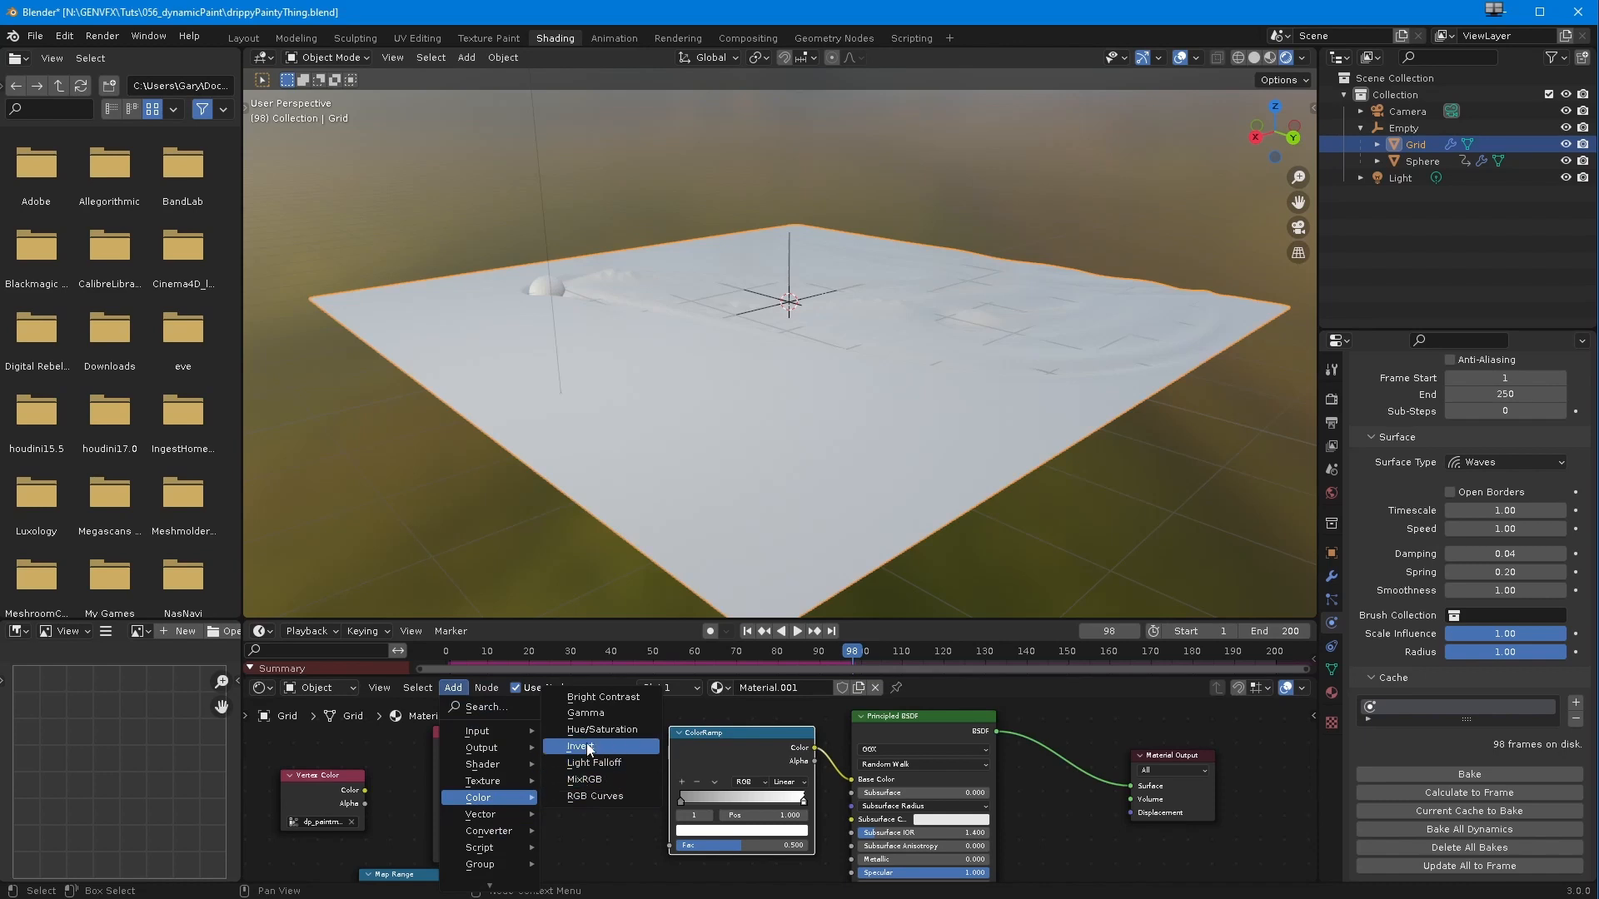
pyautogui.moveTo(488, 771)
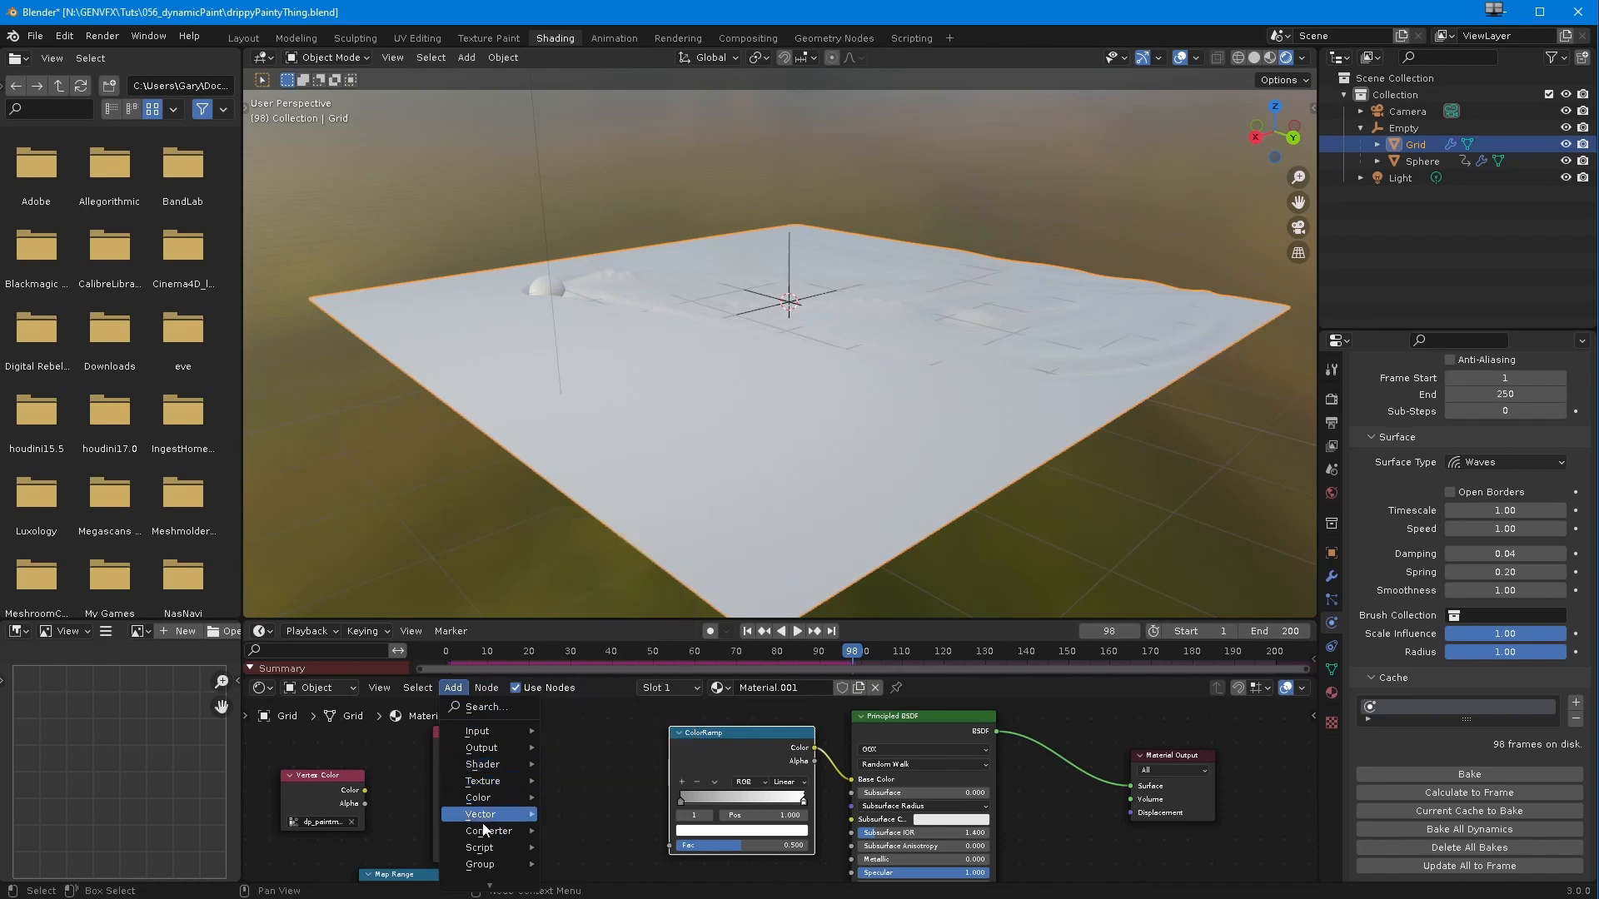
pyautogui.moveTo(489, 831)
pyautogui.click(583, 702)
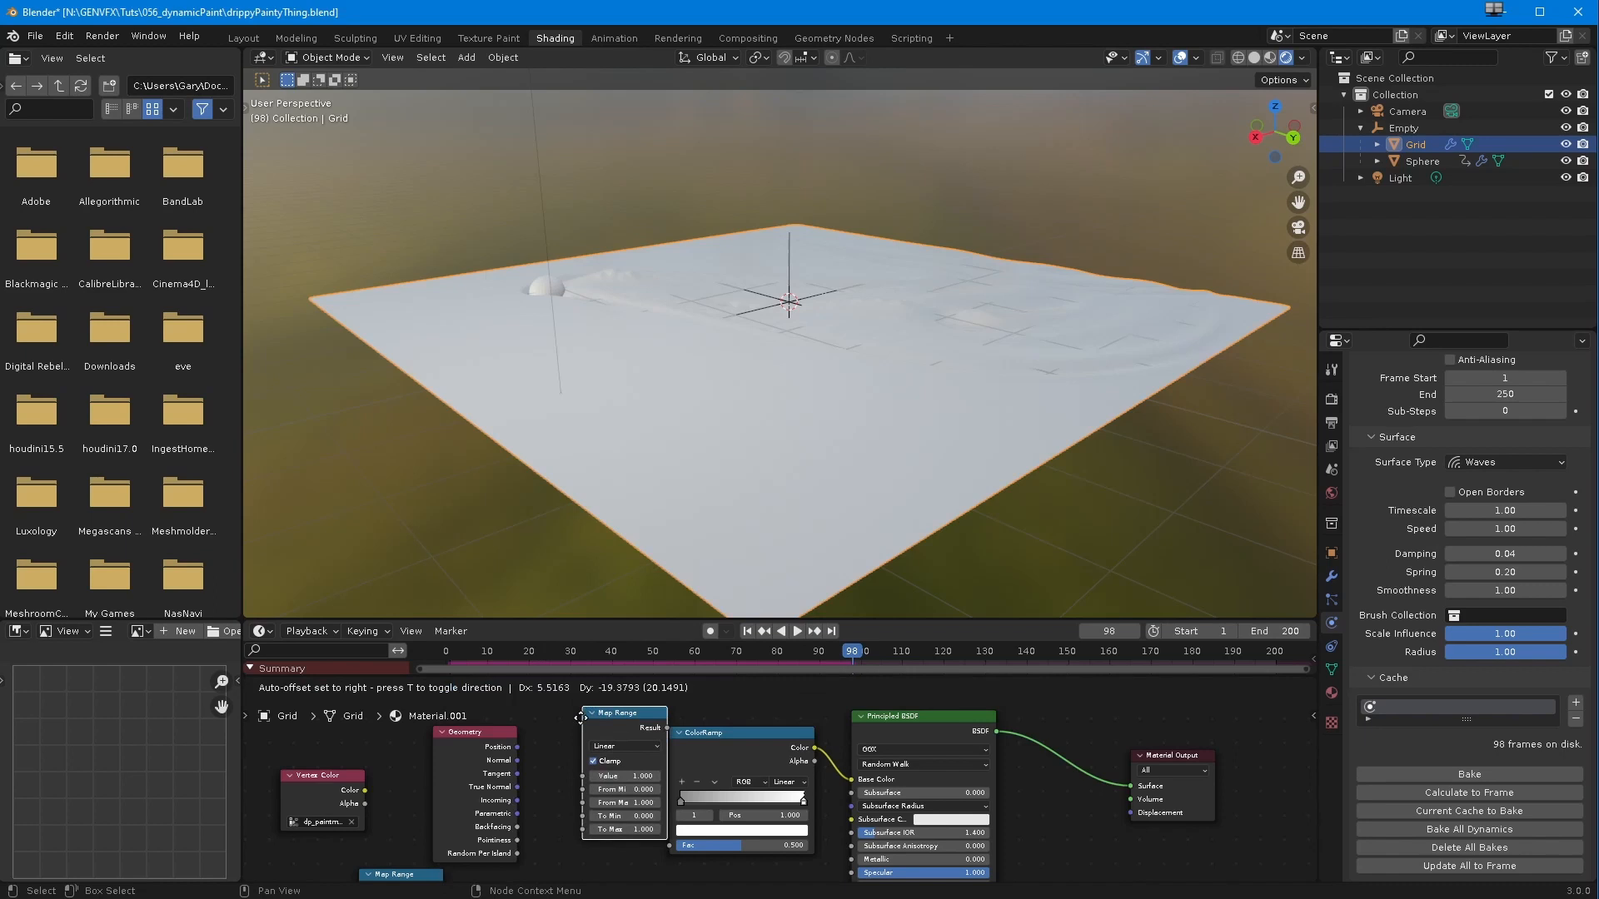
pyautogui.click(593, 732)
pyautogui.click(516, 747)
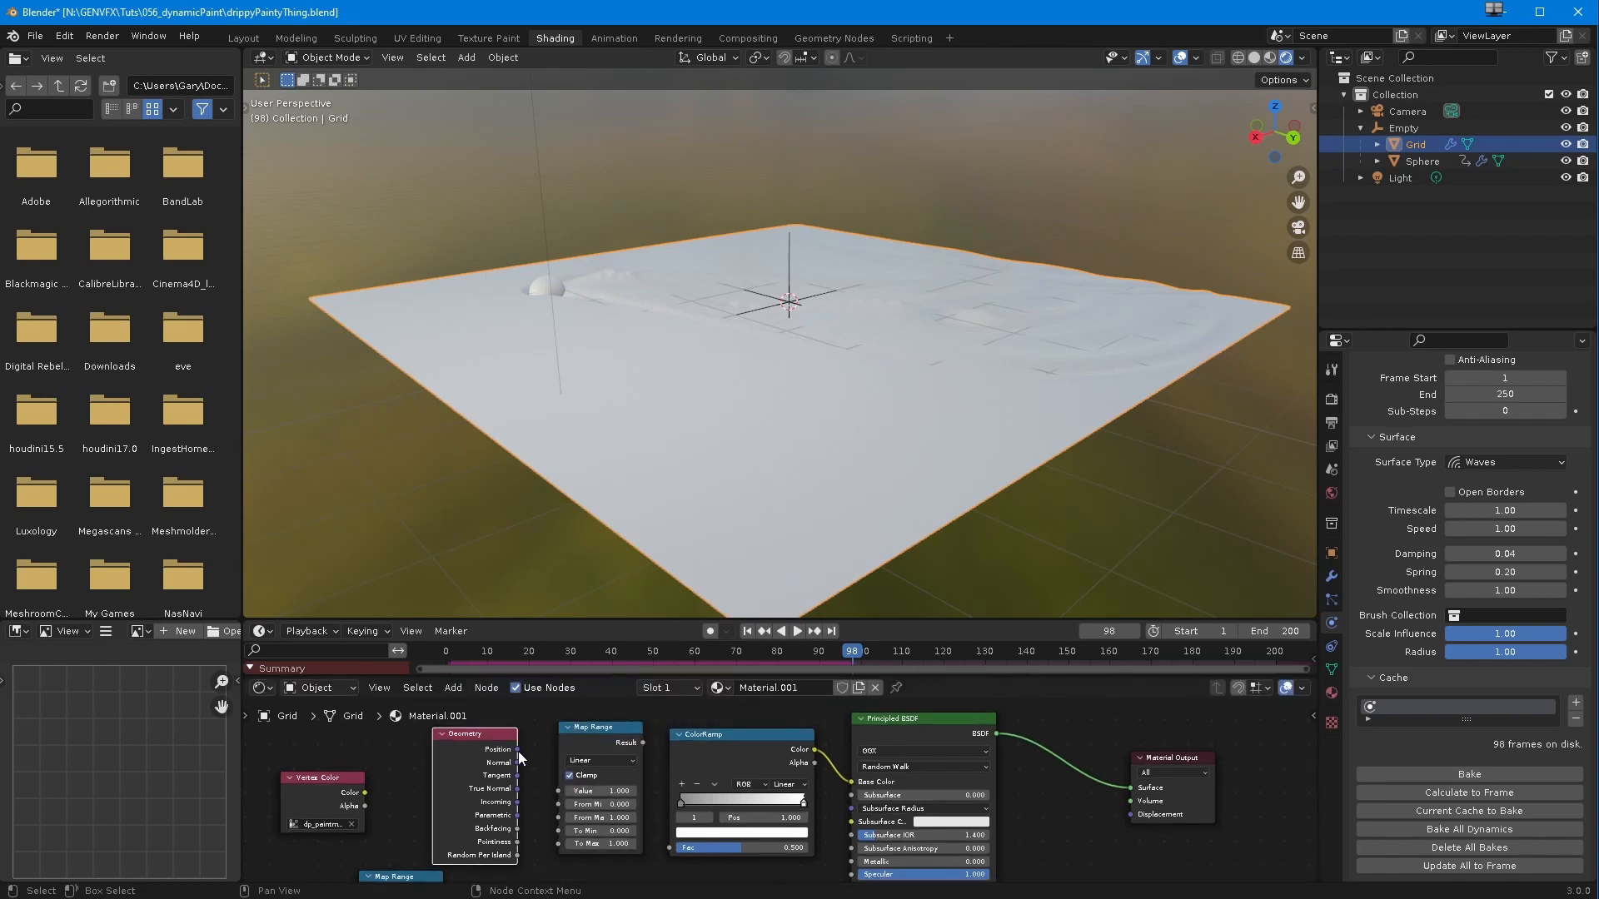
# - Move the Geometry node away from the Map Range, ColorRamp and Principled BSDF nodes to open a wide gap after it
pyautogui.moveTo(478, 735); pyautogui.dragTo(428, 734)
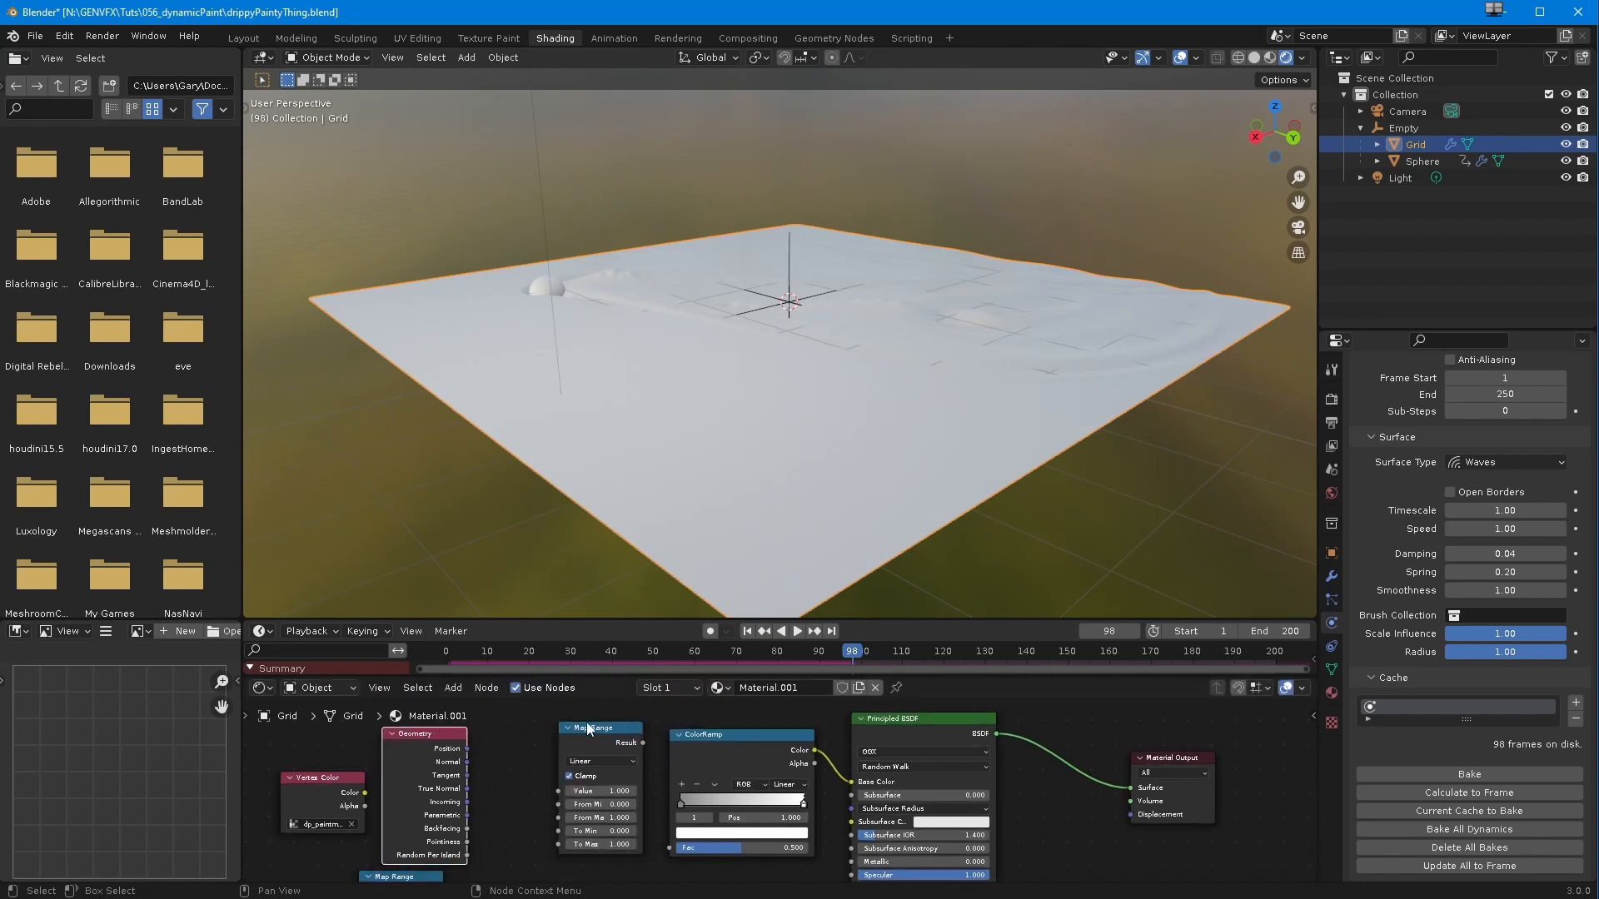
pyautogui.moveTo(944, 723); pyautogui.dragTo(1015, 724)
pyautogui.moveTo(759, 732); pyautogui.dragTo(877, 724)
pyautogui.moveTo(602, 752); pyautogui.dragTo(697, 751)
pyautogui.moveTo(844, 738); pyautogui.dragTo(851, 752)
pyautogui.moveTo(707, 743); pyautogui.dragTo(744, 748)
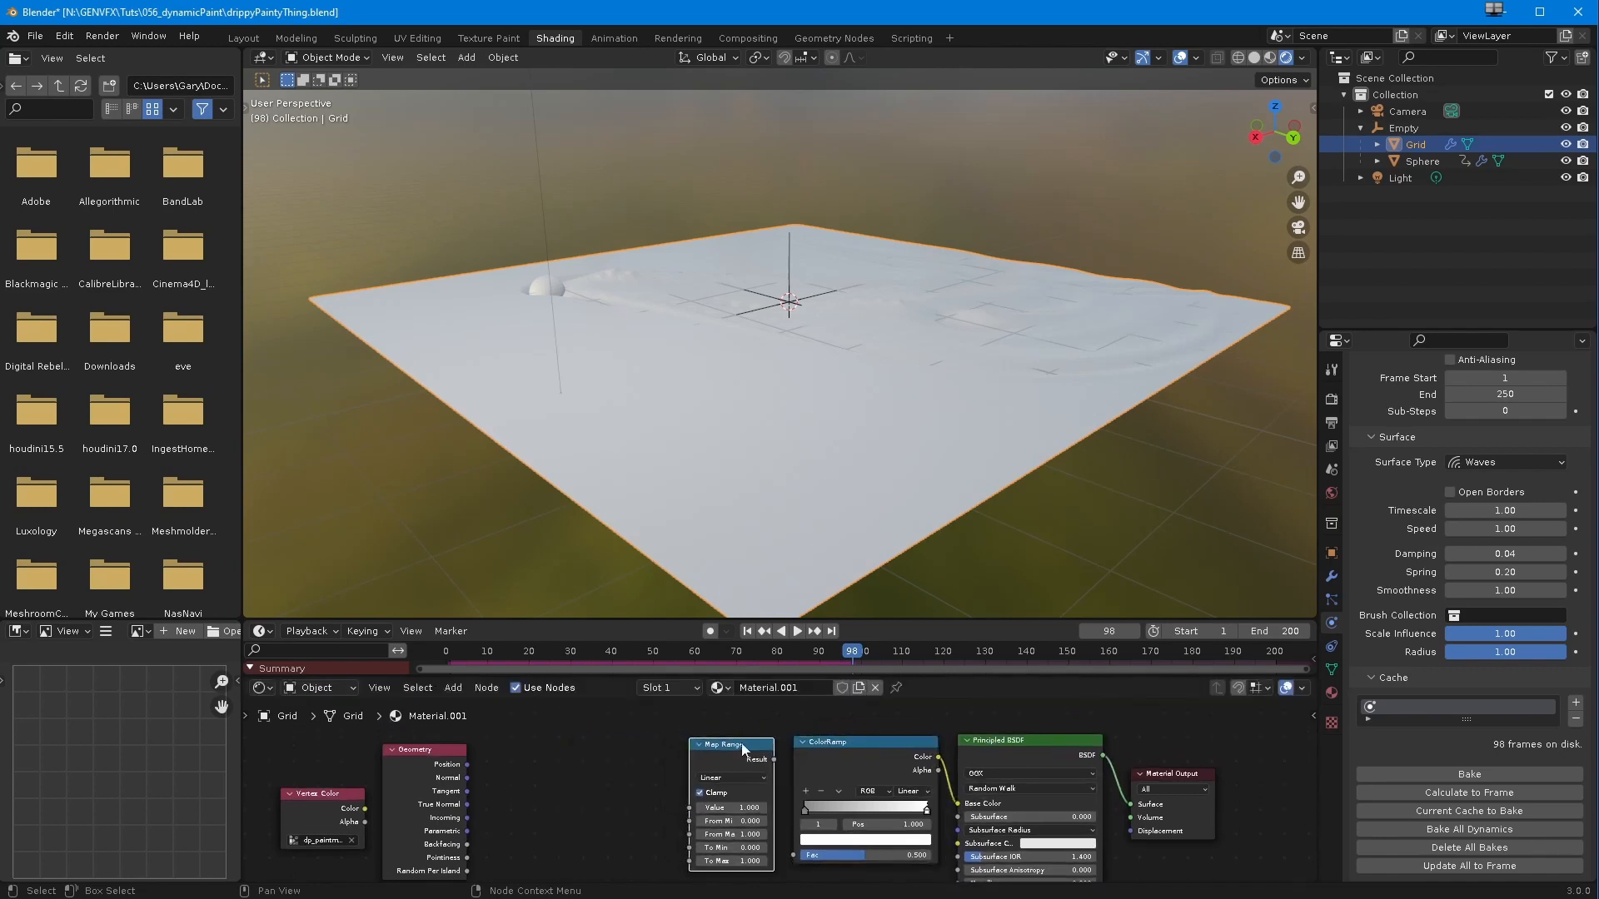
# - Add a Separate XYZ node, feed Geometry's Position into its Vector input and connect its Z output to Map Range's Value
pyautogui.click(454, 688)
pyautogui.moveTo(474, 741)
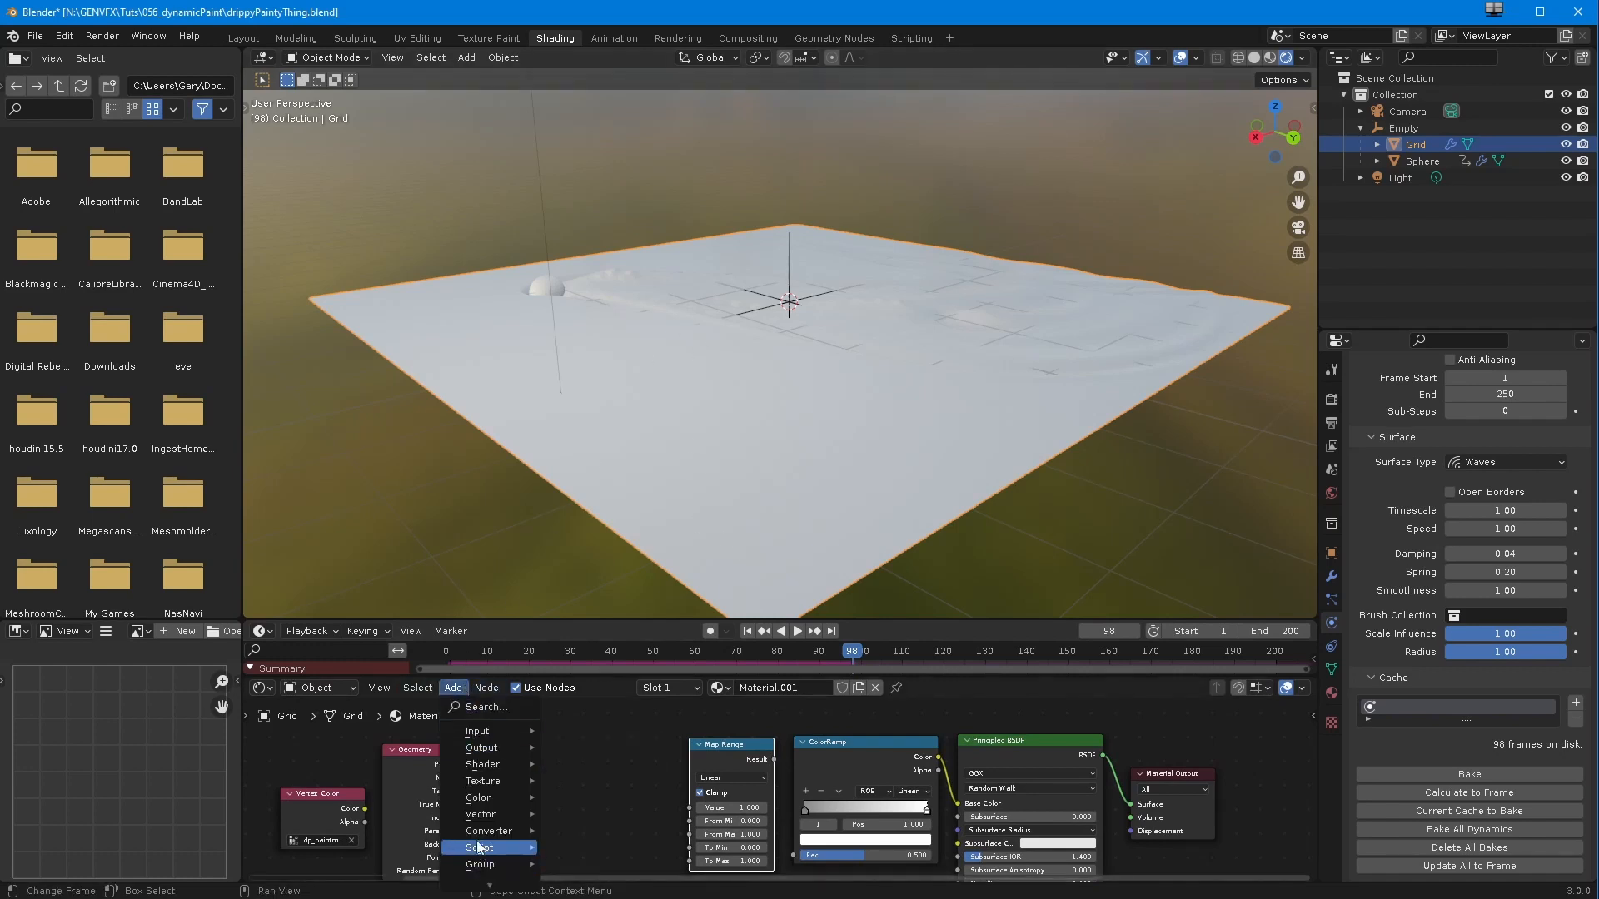
pyautogui.moveTo(489, 831)
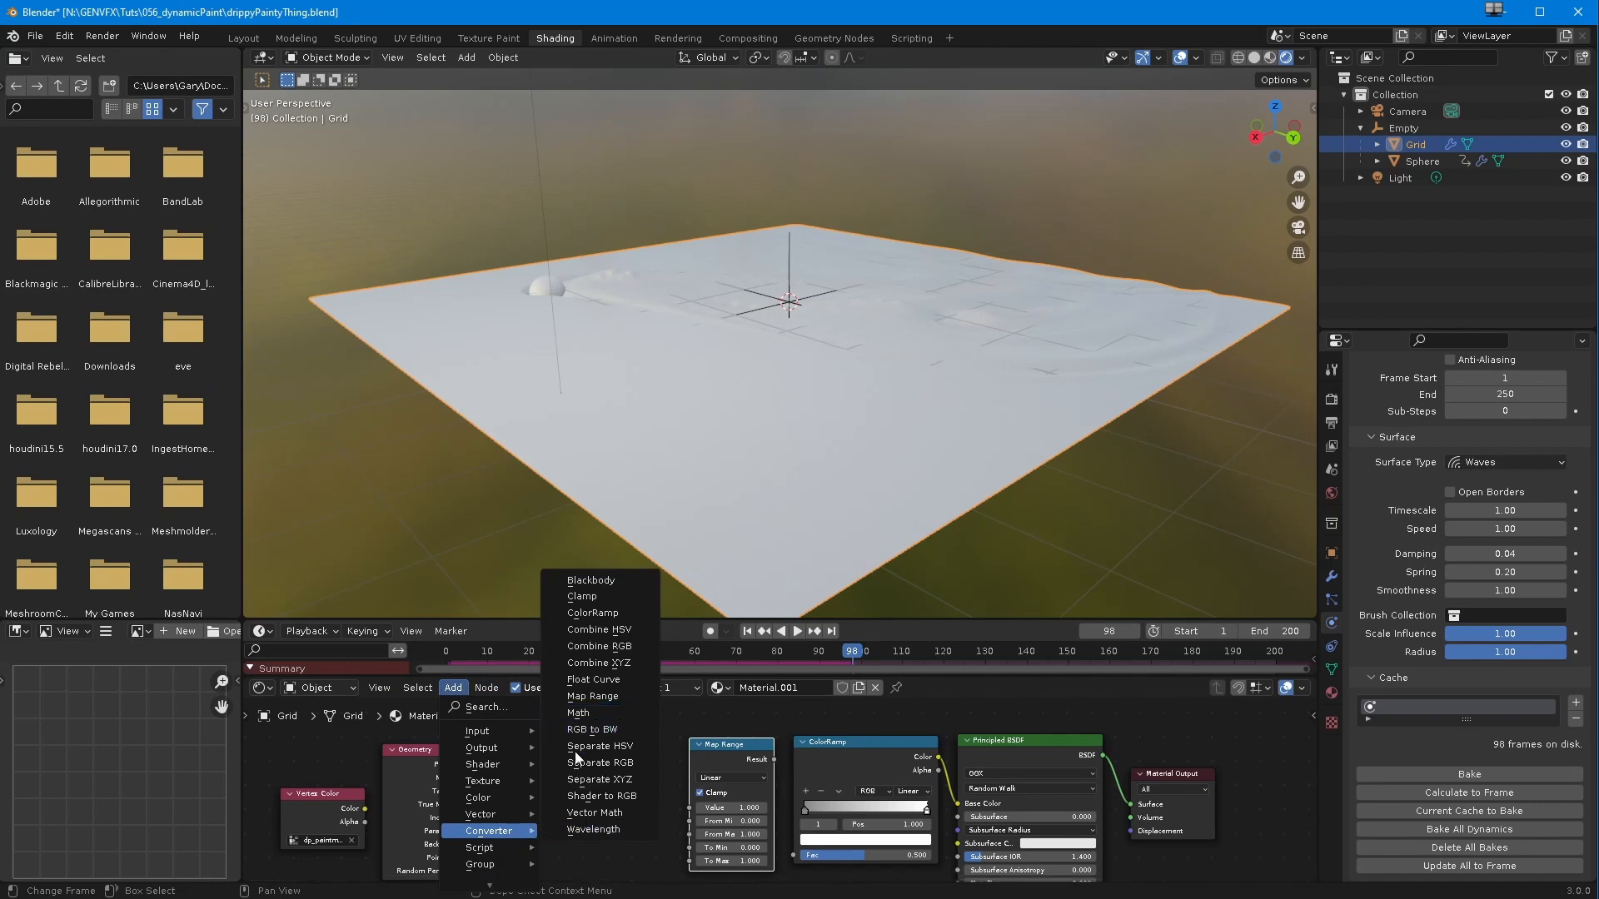
pyautogui.click(600, 780)
pyautogui.click(554, 787)
pyautogui.moveTo(467, 764); pyautogui.dragTo(514, 800)
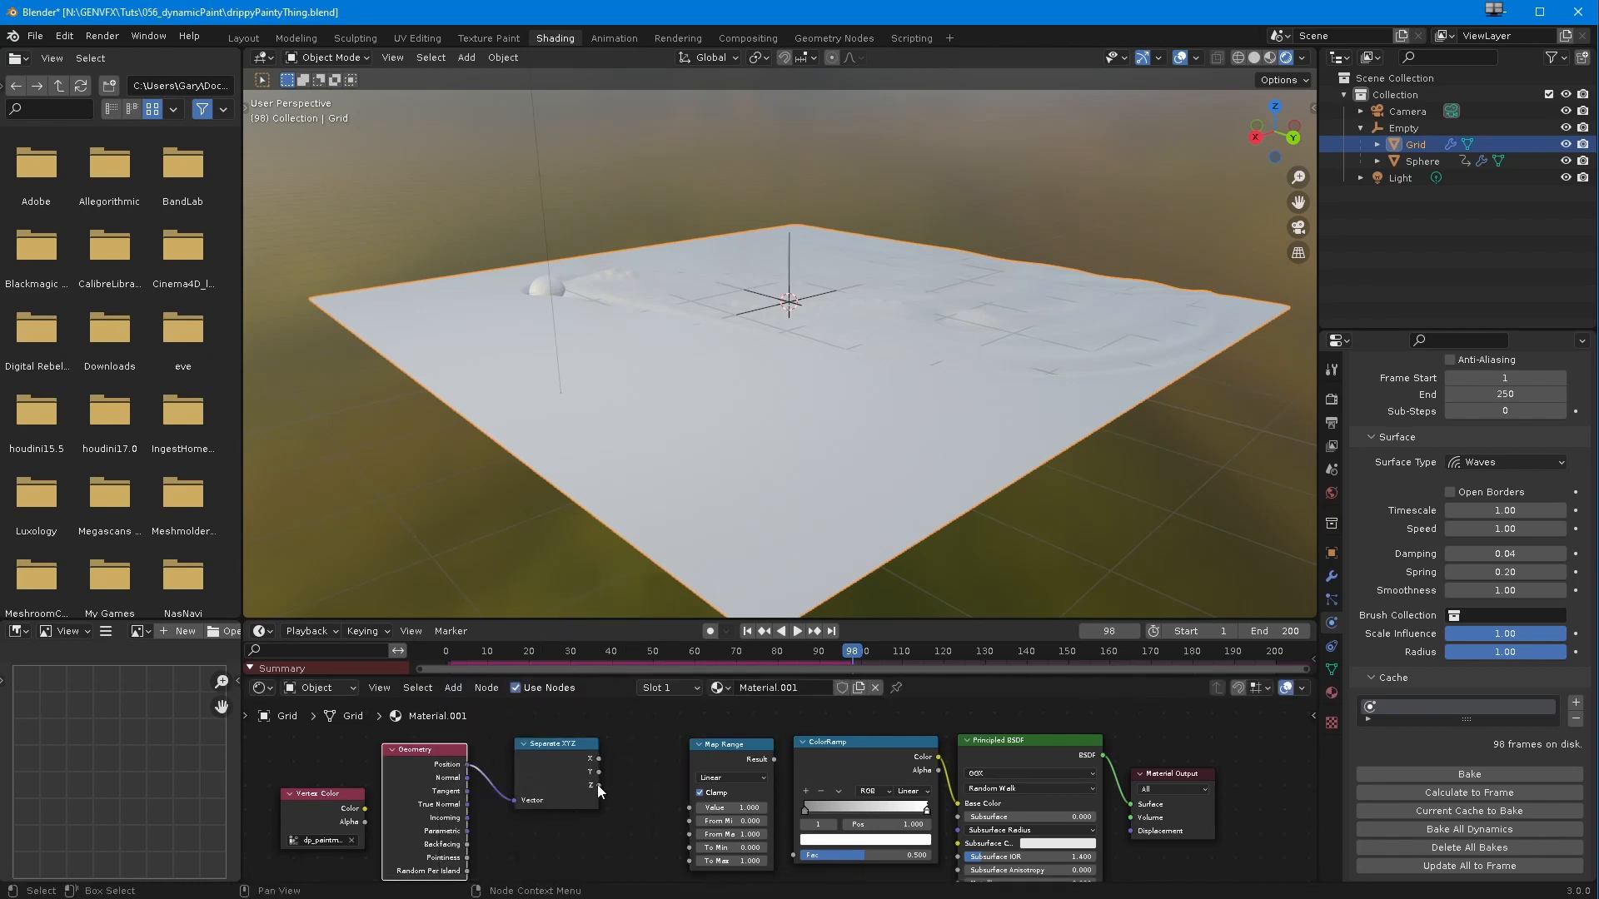
pyautogui.moveTo(598, 785); pyautogui.dragTo(690, 808)
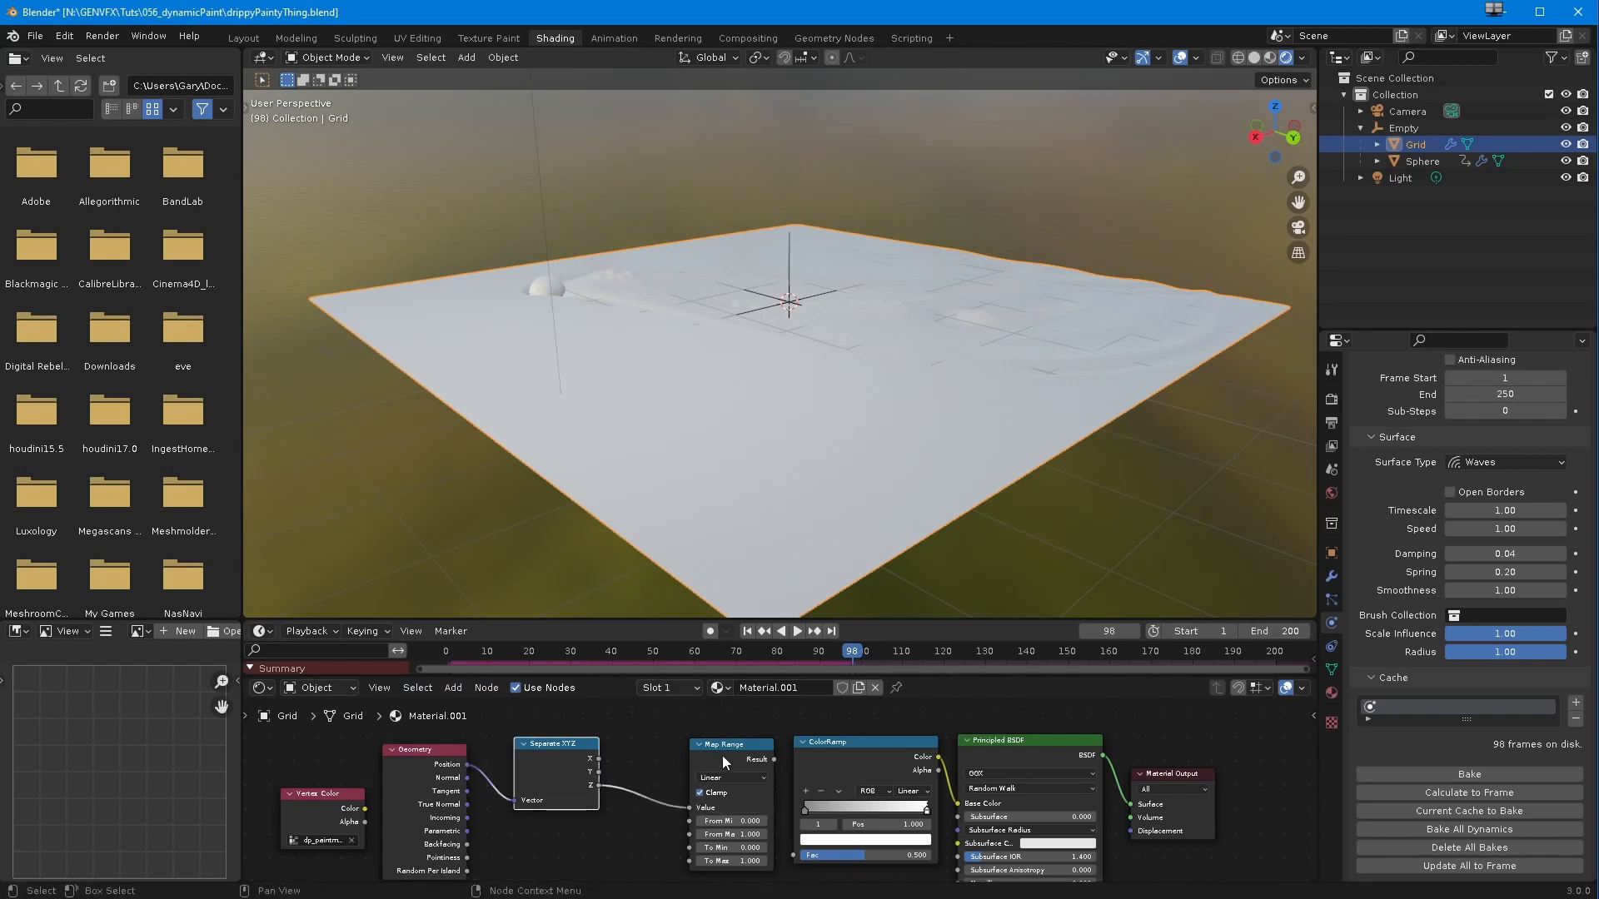
# - Move Map Range closer to Separate XYZ, set its From Max to 0.1 and advance the animation to frame 50
pyautogui.moveTo(707, 748); pyautogui.dragTo(669, 738)
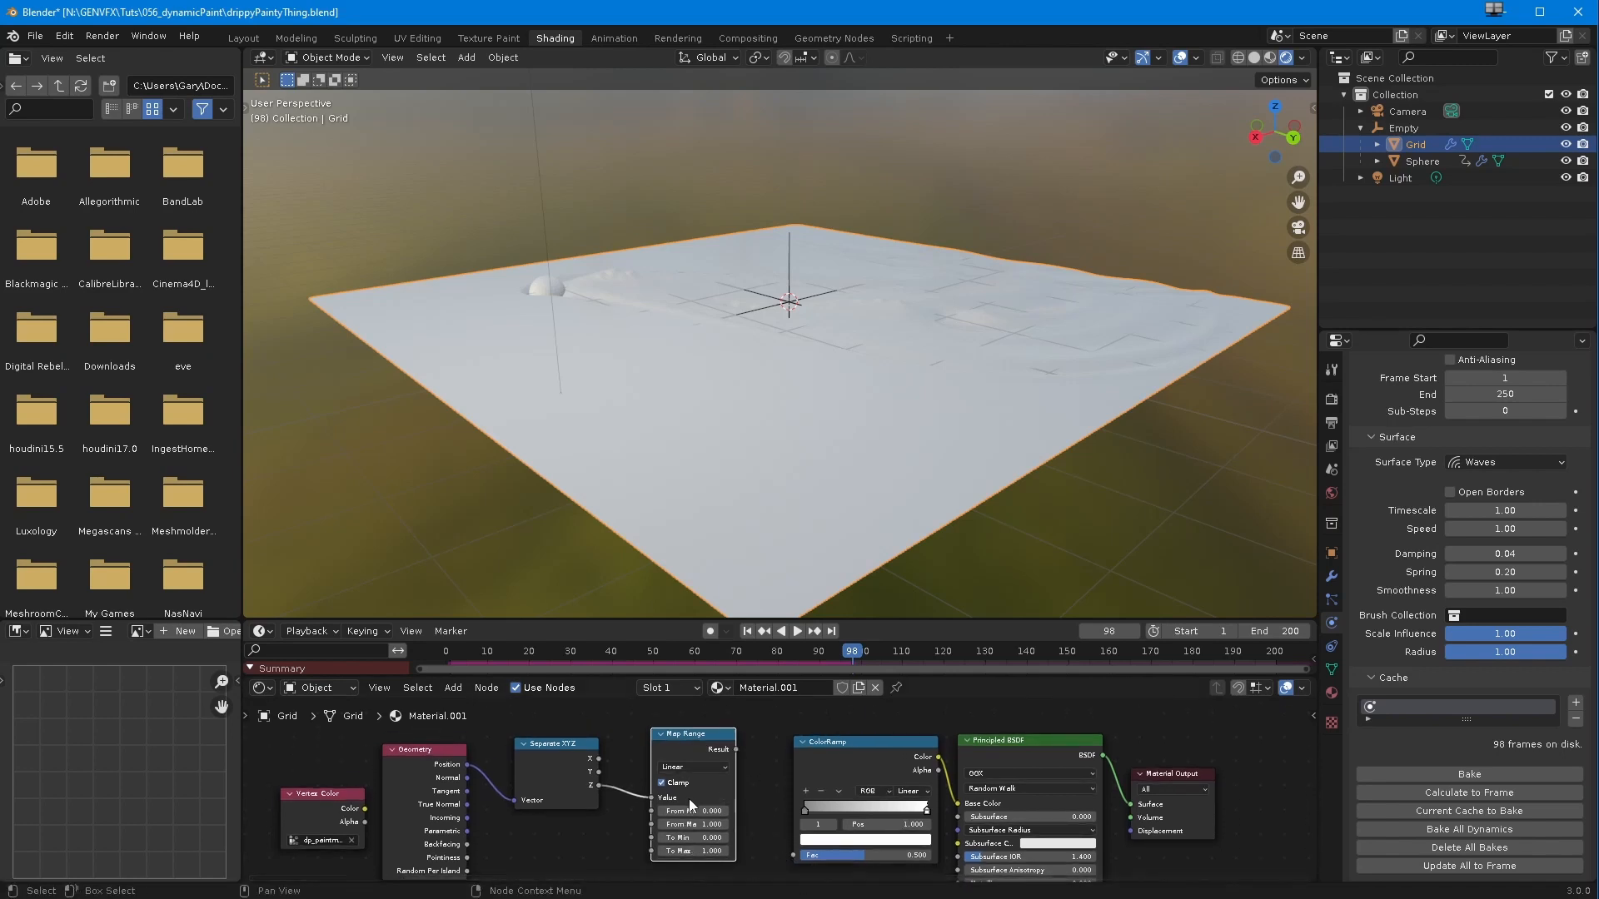
pyautogui.click(688, 824)
pyautogui.click(492, 652)
pyautogui.press('space')
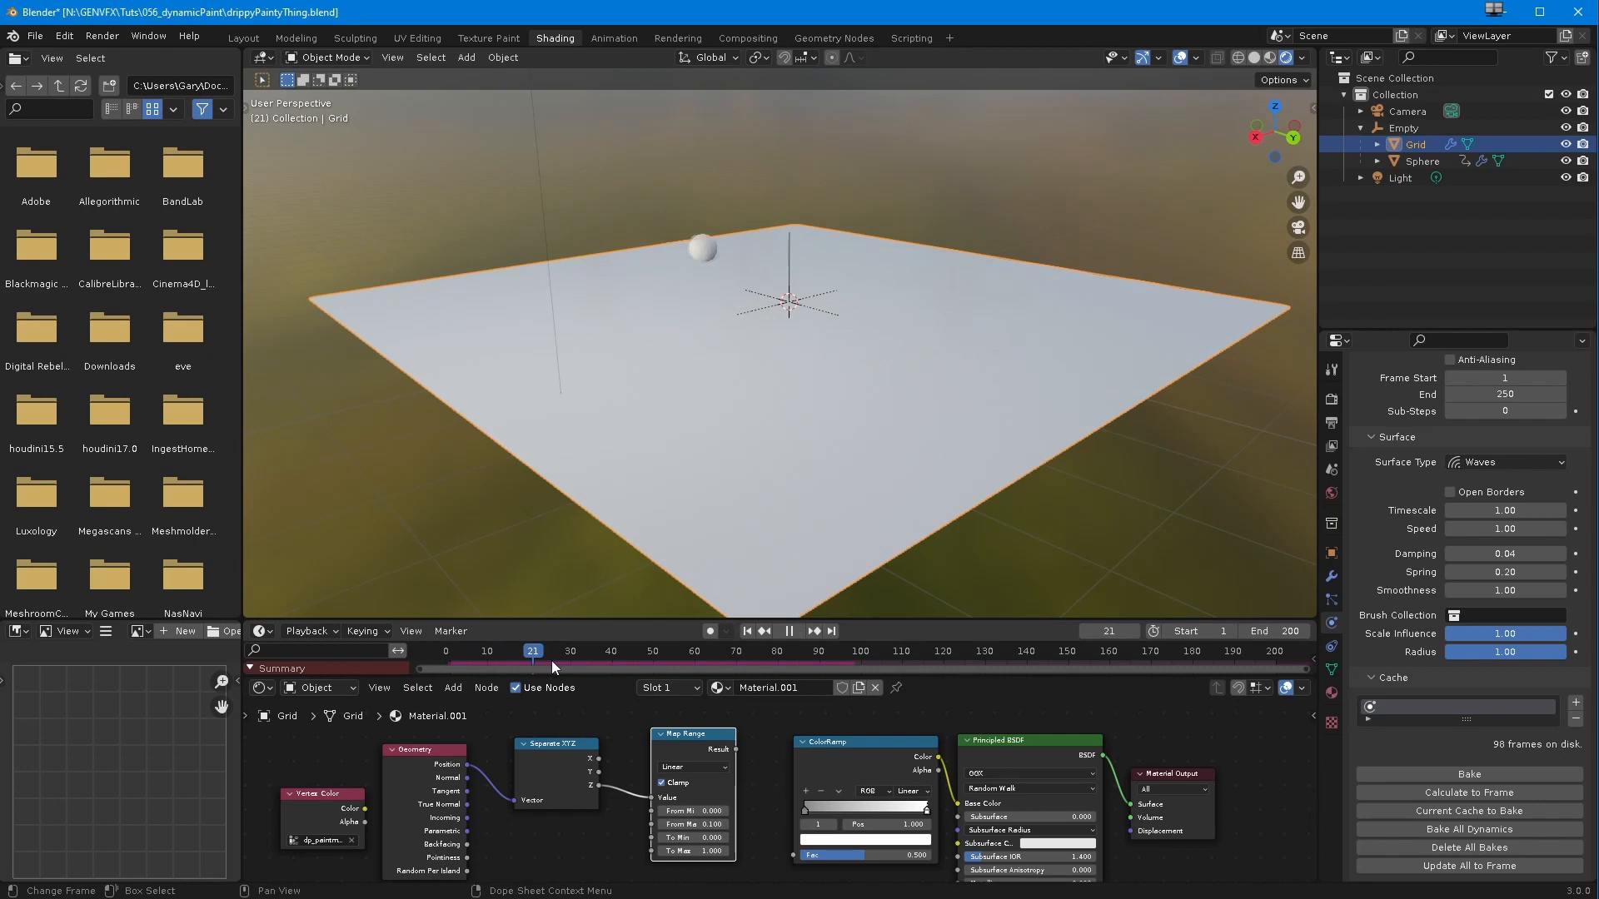
pyautogui.moveTo(708, 671); pyautogui.dragTo(654, 662)
# - Darken the ColorRamp's dark stop, placing it at about 0.455 and the white stop at about 0.68
pyautogui.moveTo(911, 811); pyautogui.dragTo(903, 813)
pyautogui.moveTo(805, 810); pyautogui.dragTo(912, 810)
pyautogui.click(873, 809)
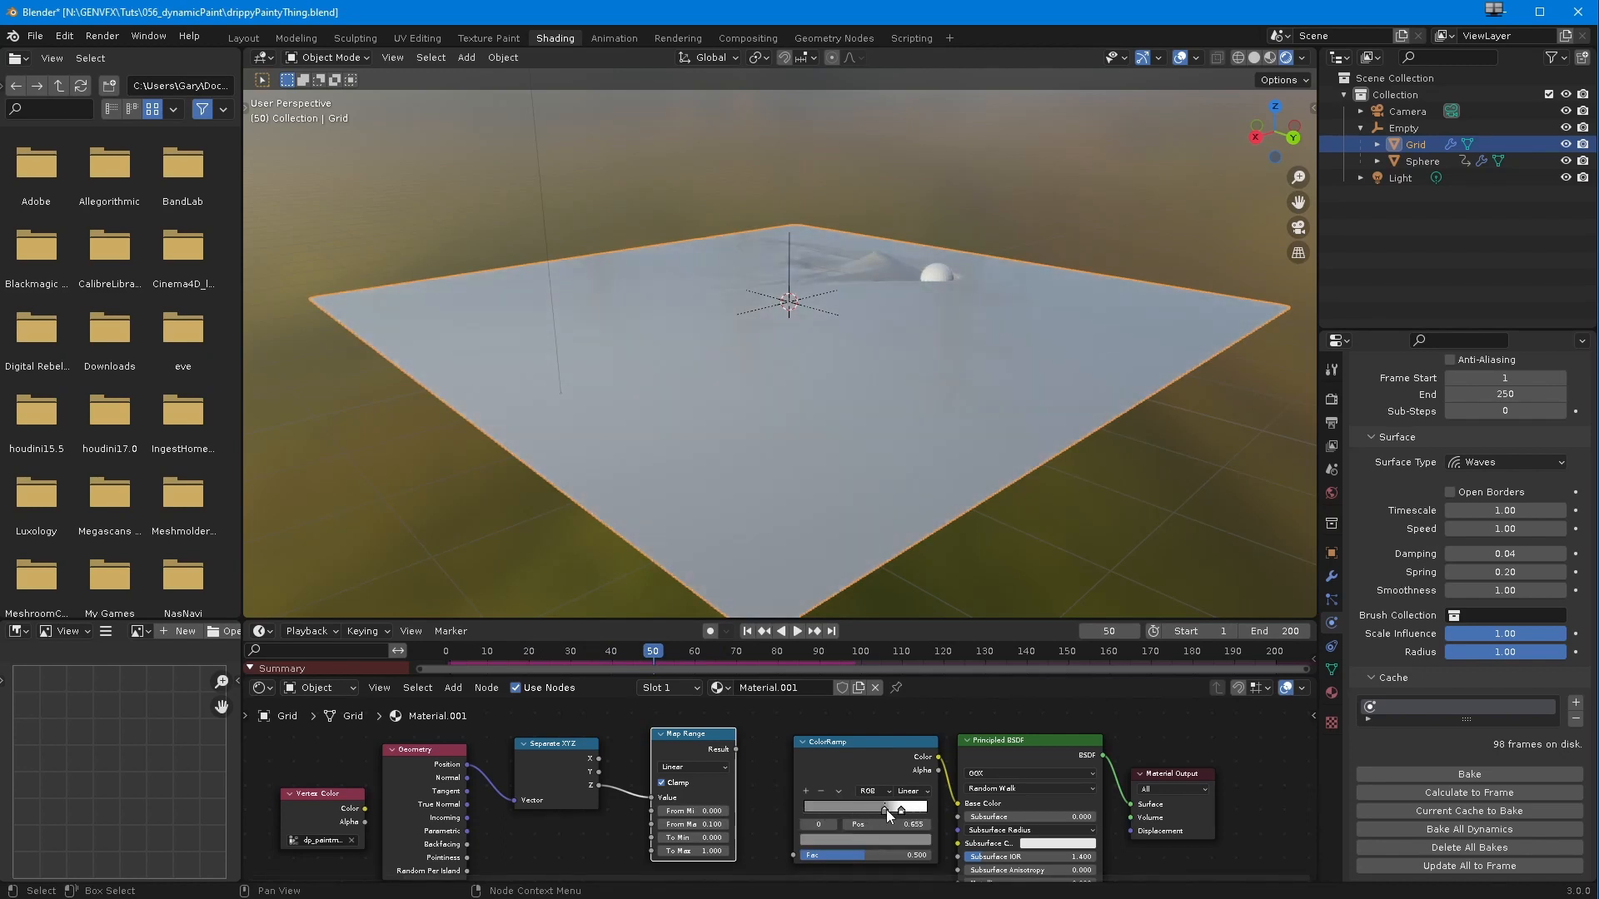
pyautogui.moveTo(796, 583); pyautogui.dragTo(737, 493, button='middle')
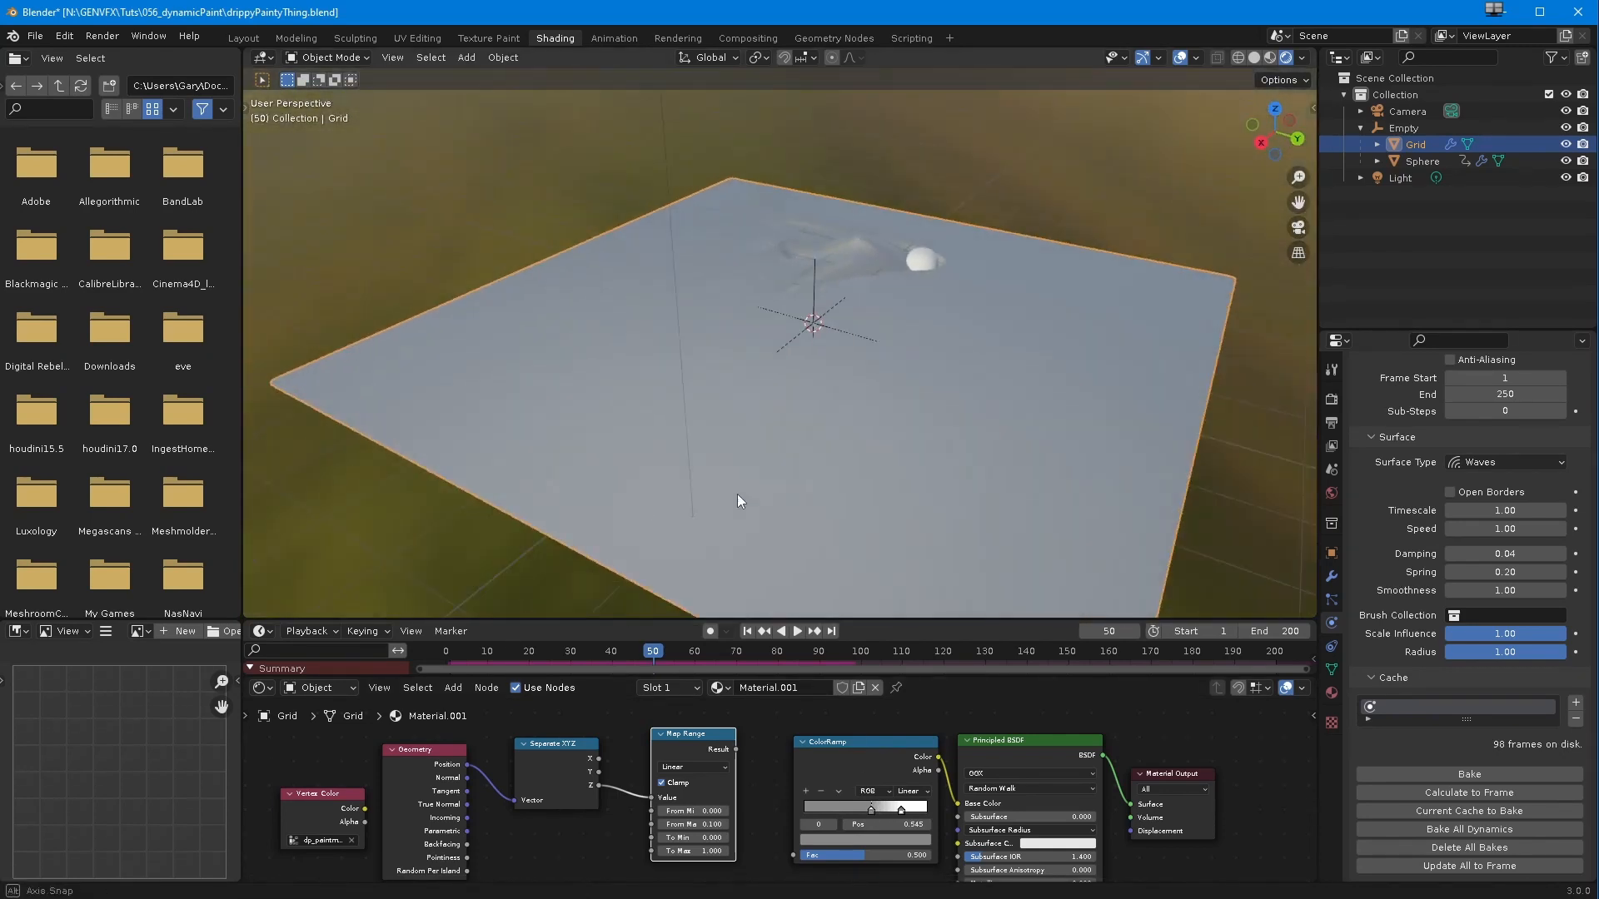
pyautogui.click(864, 839)
pyautogui.moveTo(906, 726); pyautogui.dragTo(907, 731)
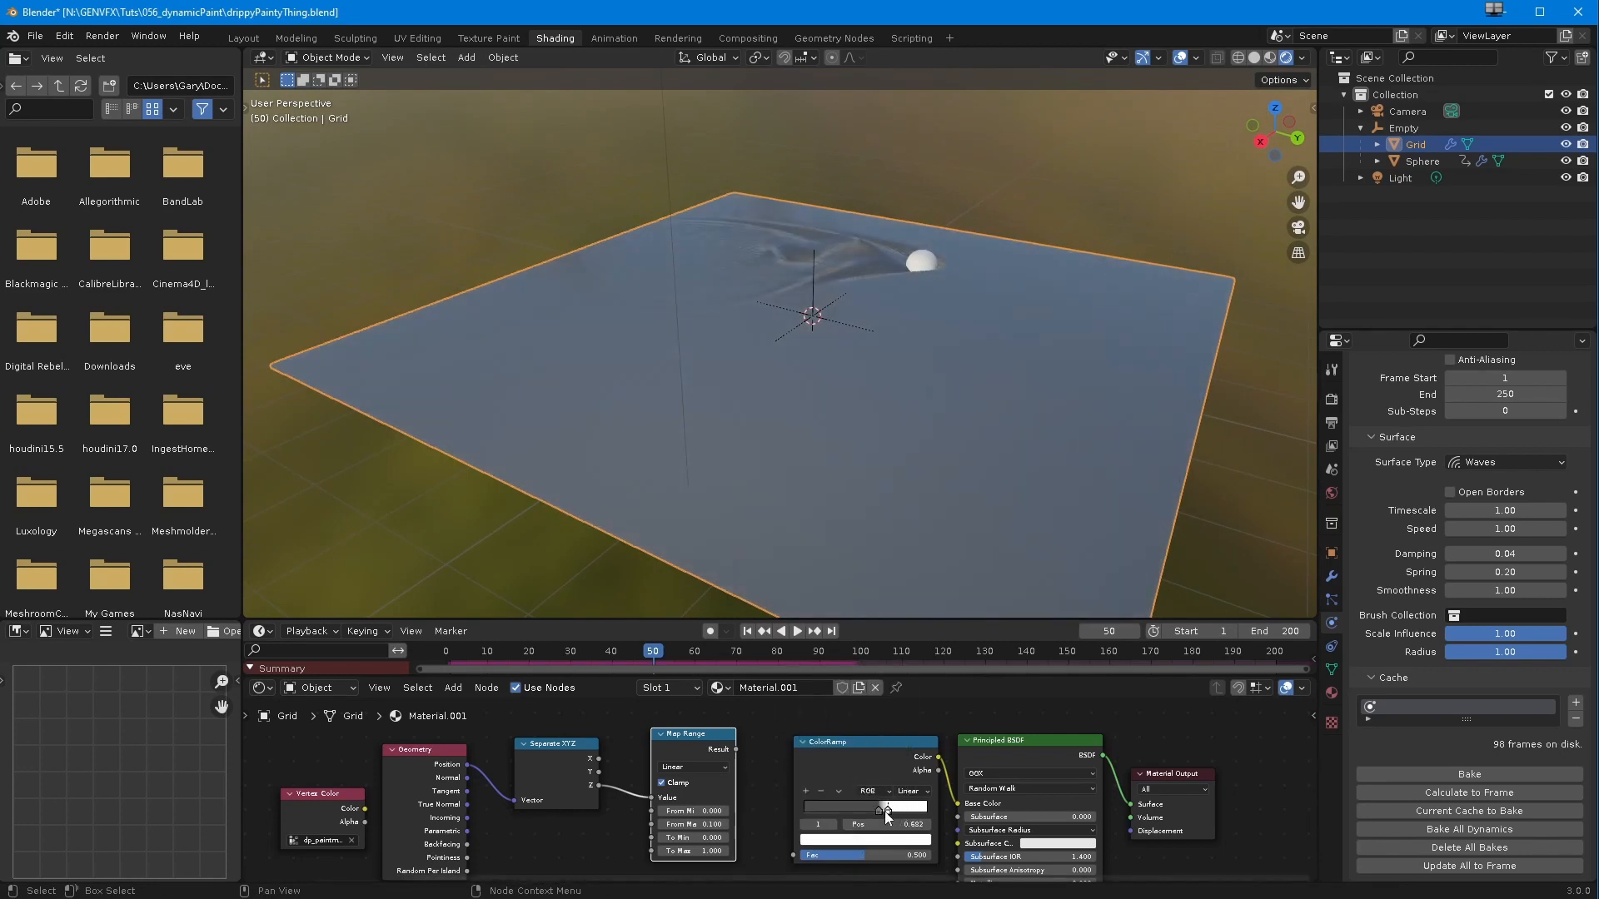
pyautogui.moveTo(881, 808); pyautogui.dragTo(866, 816)
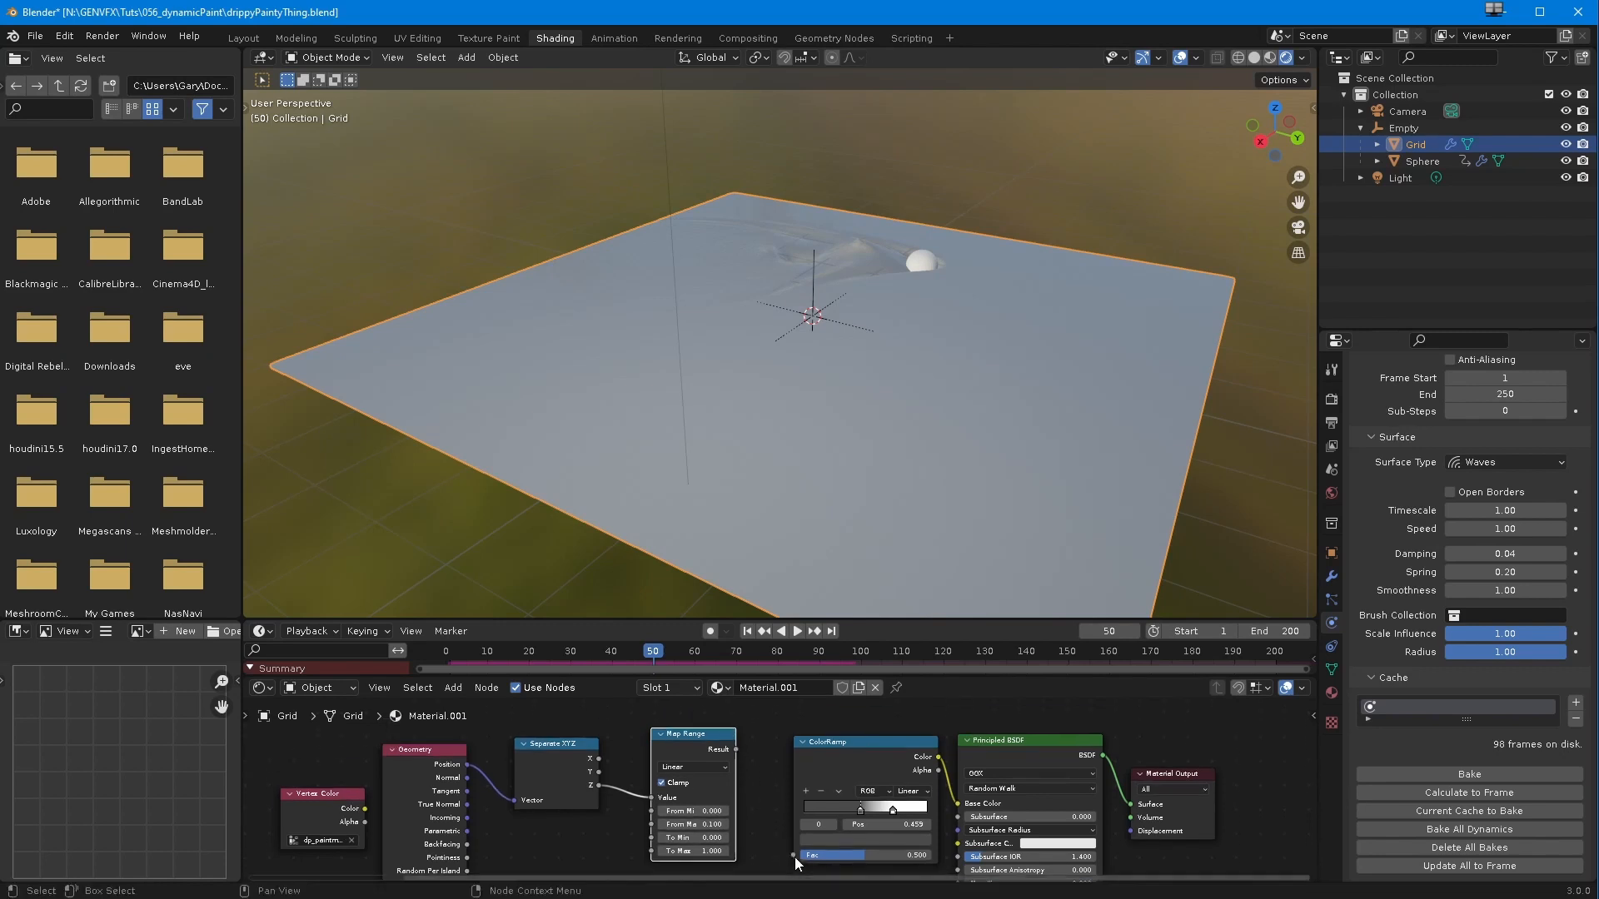
# - Connect Map Range's Result to the ColorRamp's Fac and place the dark stop at 0.000 and the white stop at 1.000
pyautogui.moveTo(736, 749); pyautogui.dragTo(798, 857)
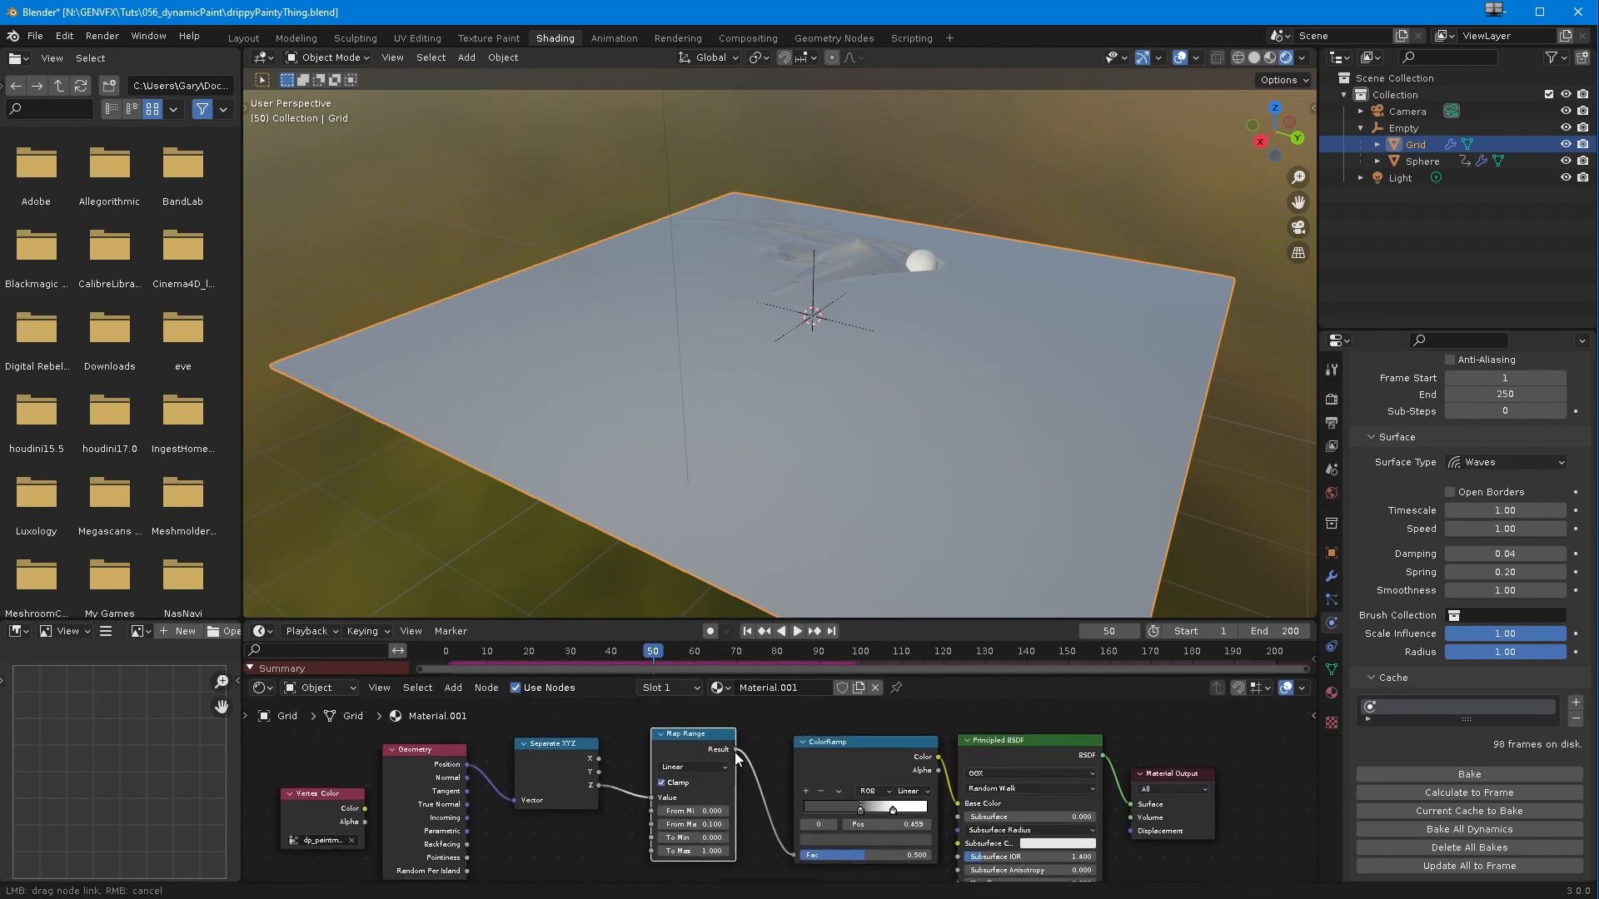
pyautogui.moveTo(736, 755); pyautogui.dragTo(736, 751)
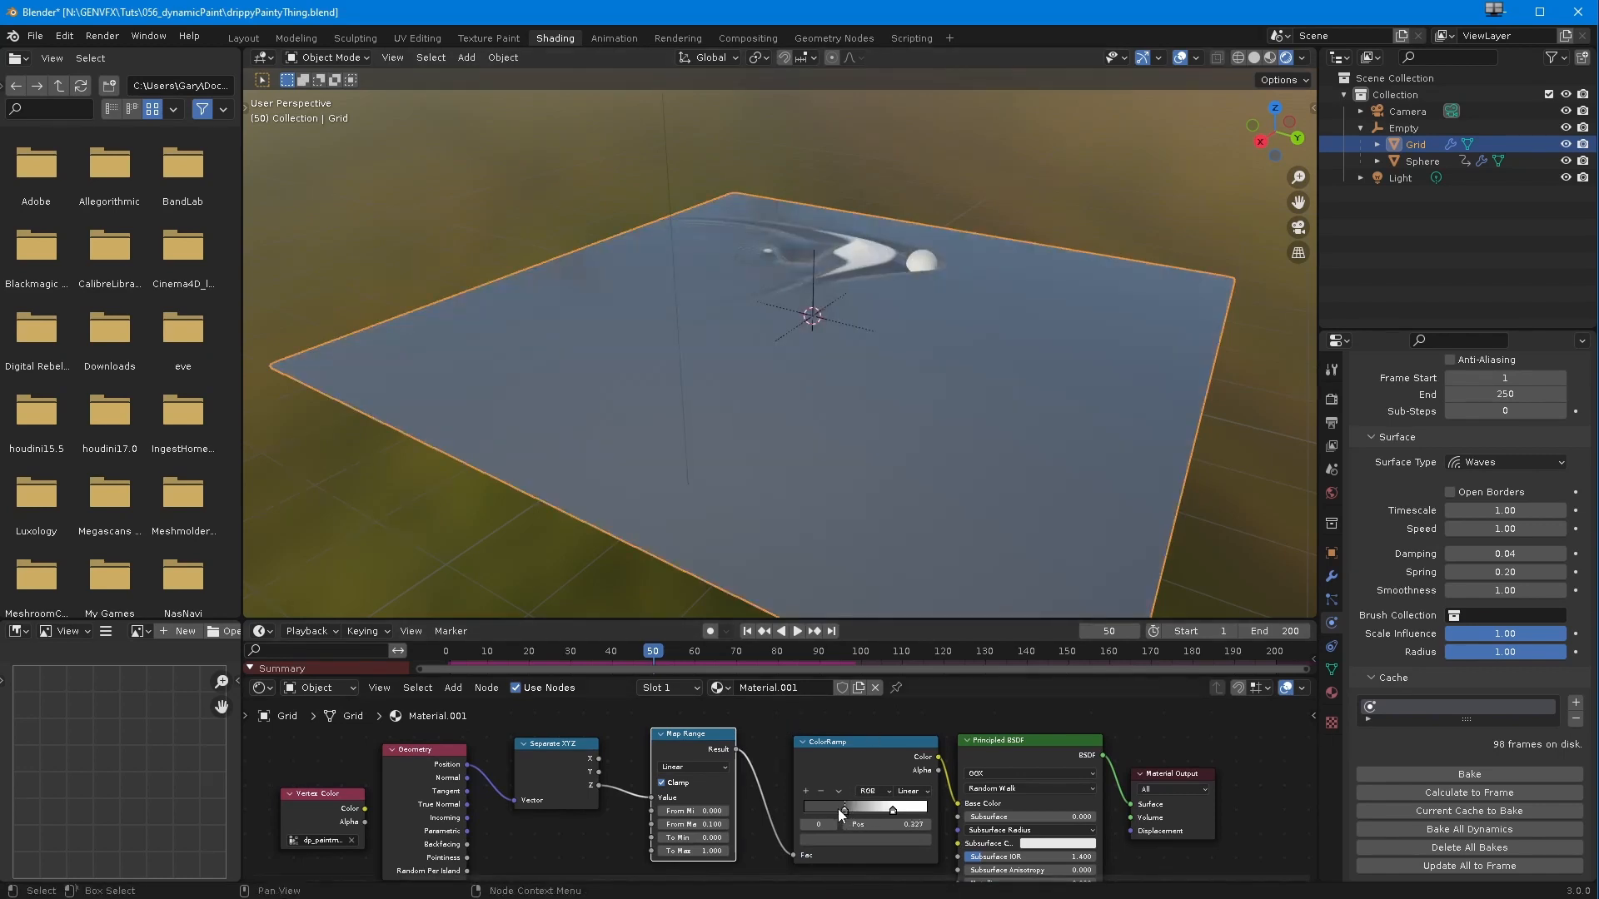
pyautogui.moveTo(816, 807); pyautogui.dragTo(789, 806)
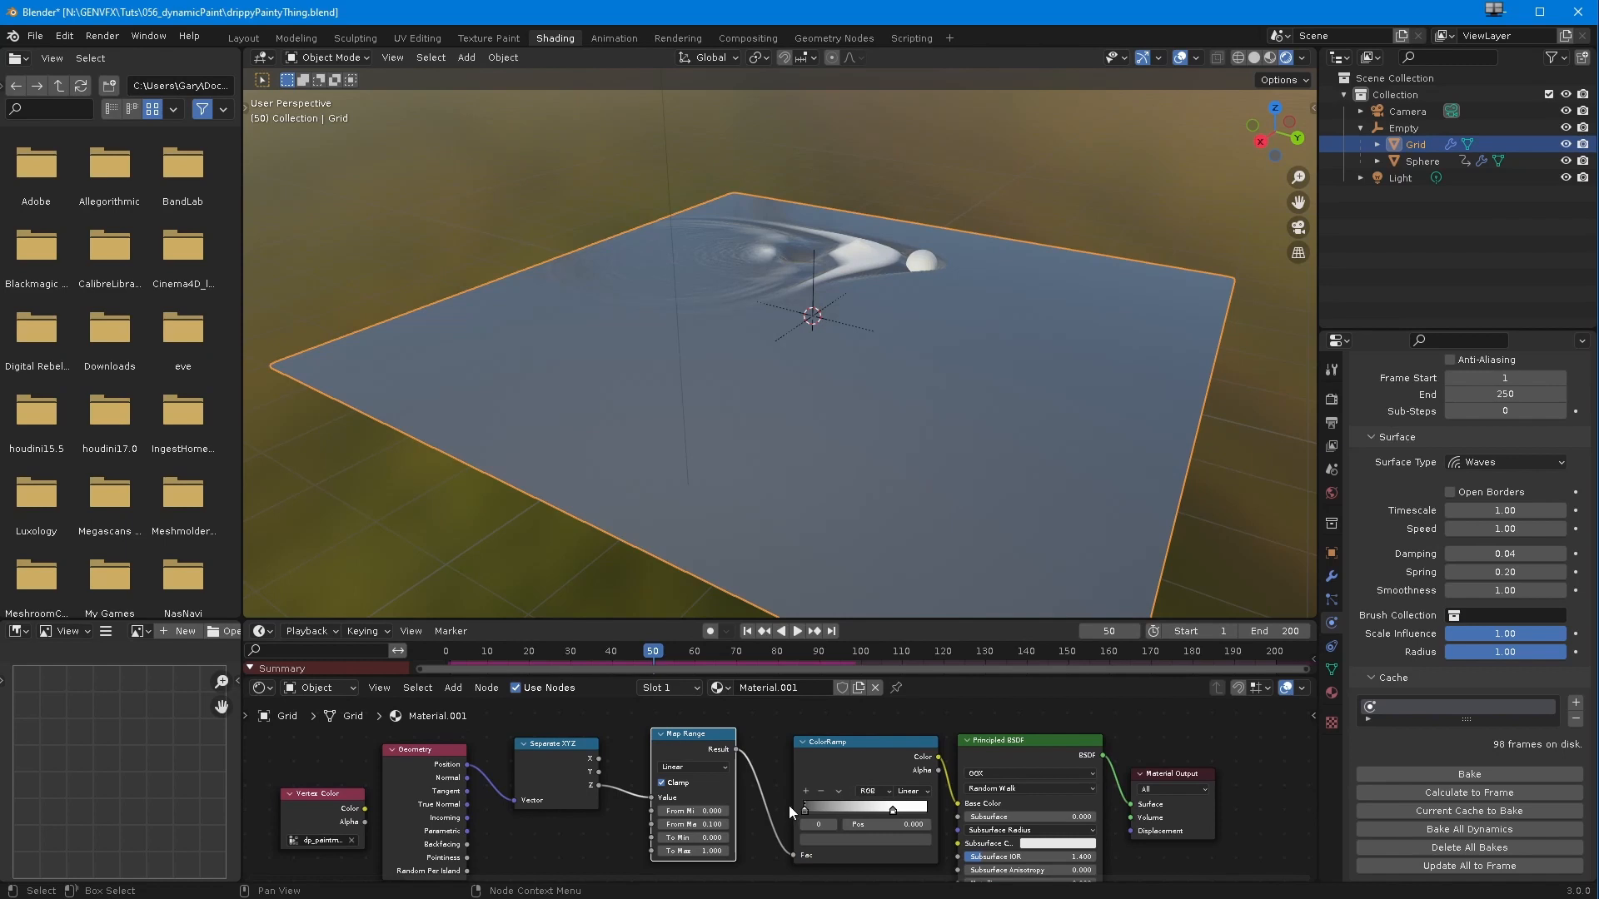
pyautogui.moveTo(894, 808); pyautogui.dragTo(931, 811)
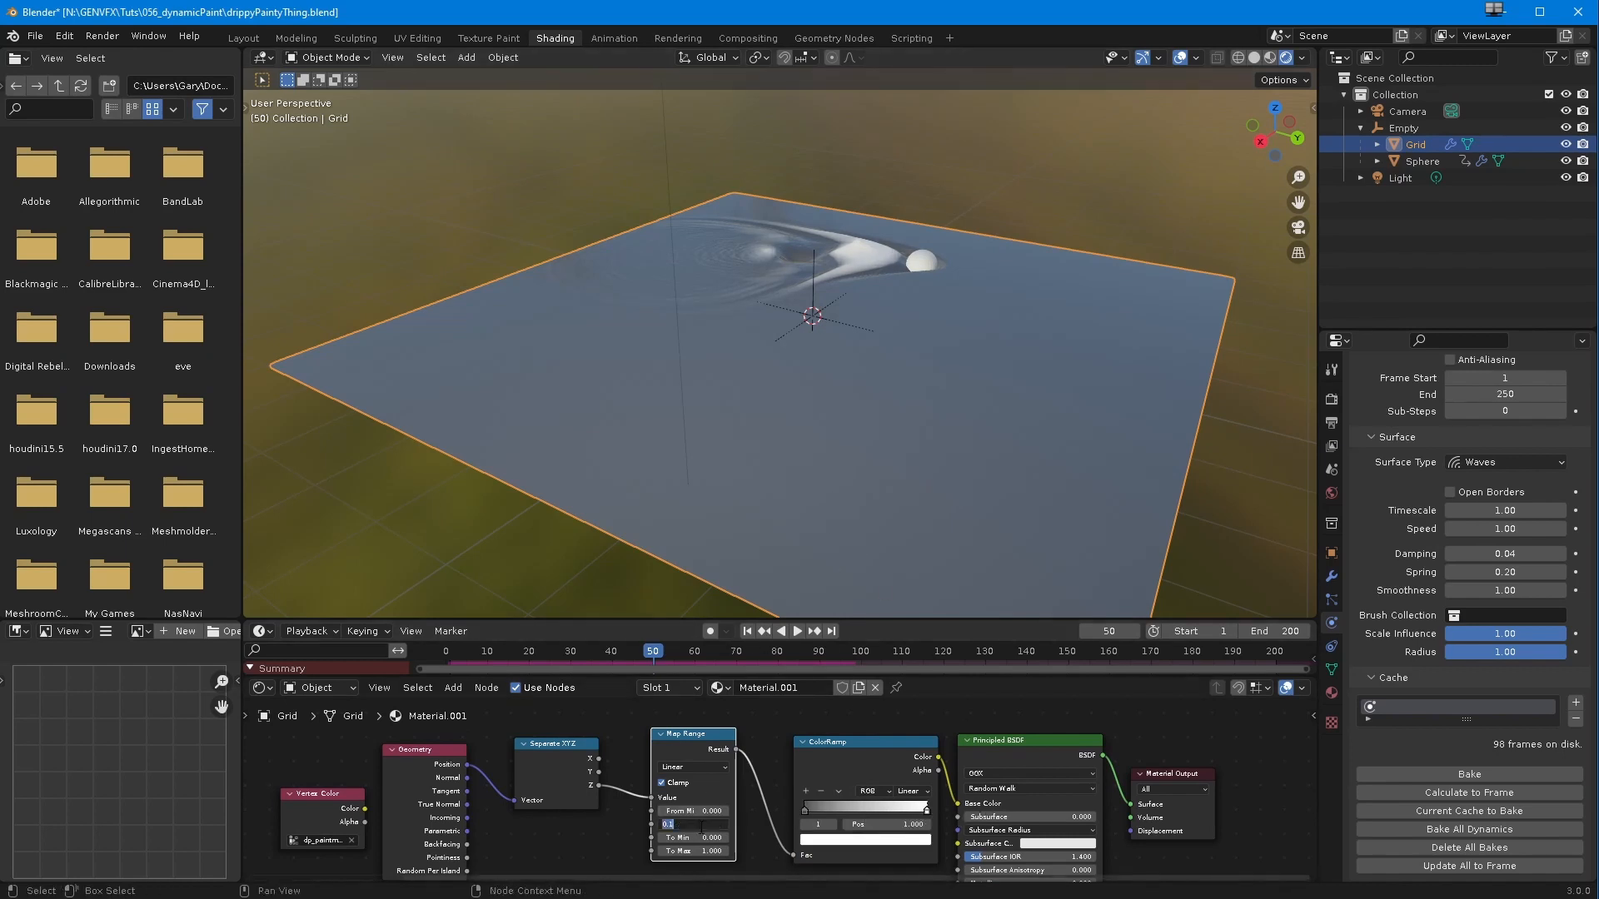
# - Try a From Max of 0.05 on the Map Range node, and settle on 0.2
pyautogui.write('5')
pyautogui.press('Return')
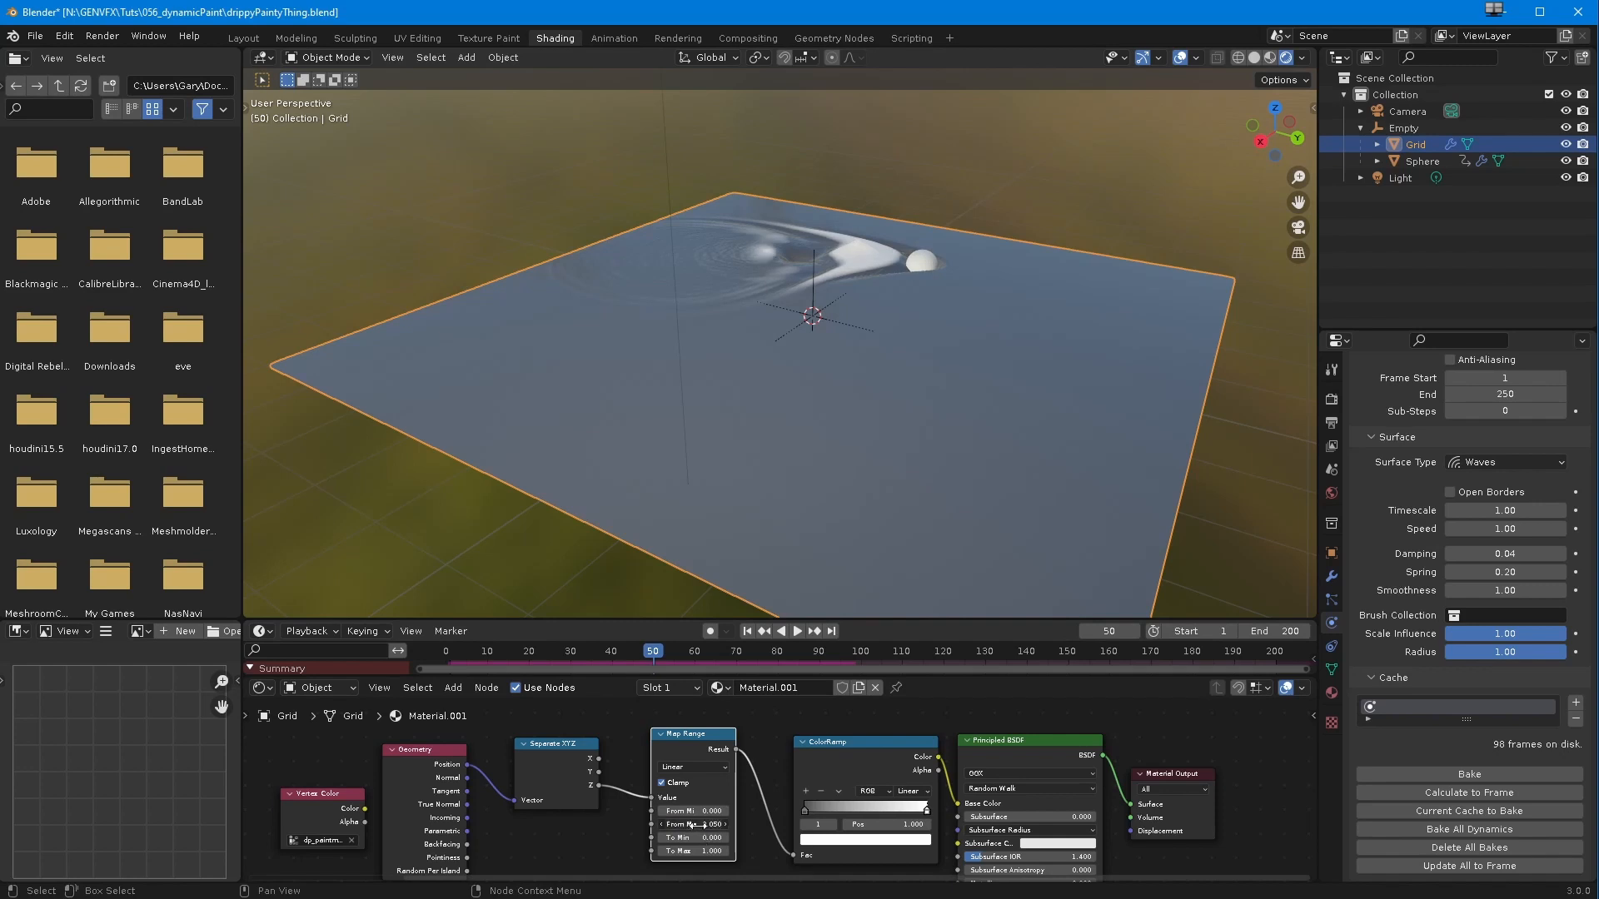
pyautogui.write('.2')
pyautogui.press('Return')
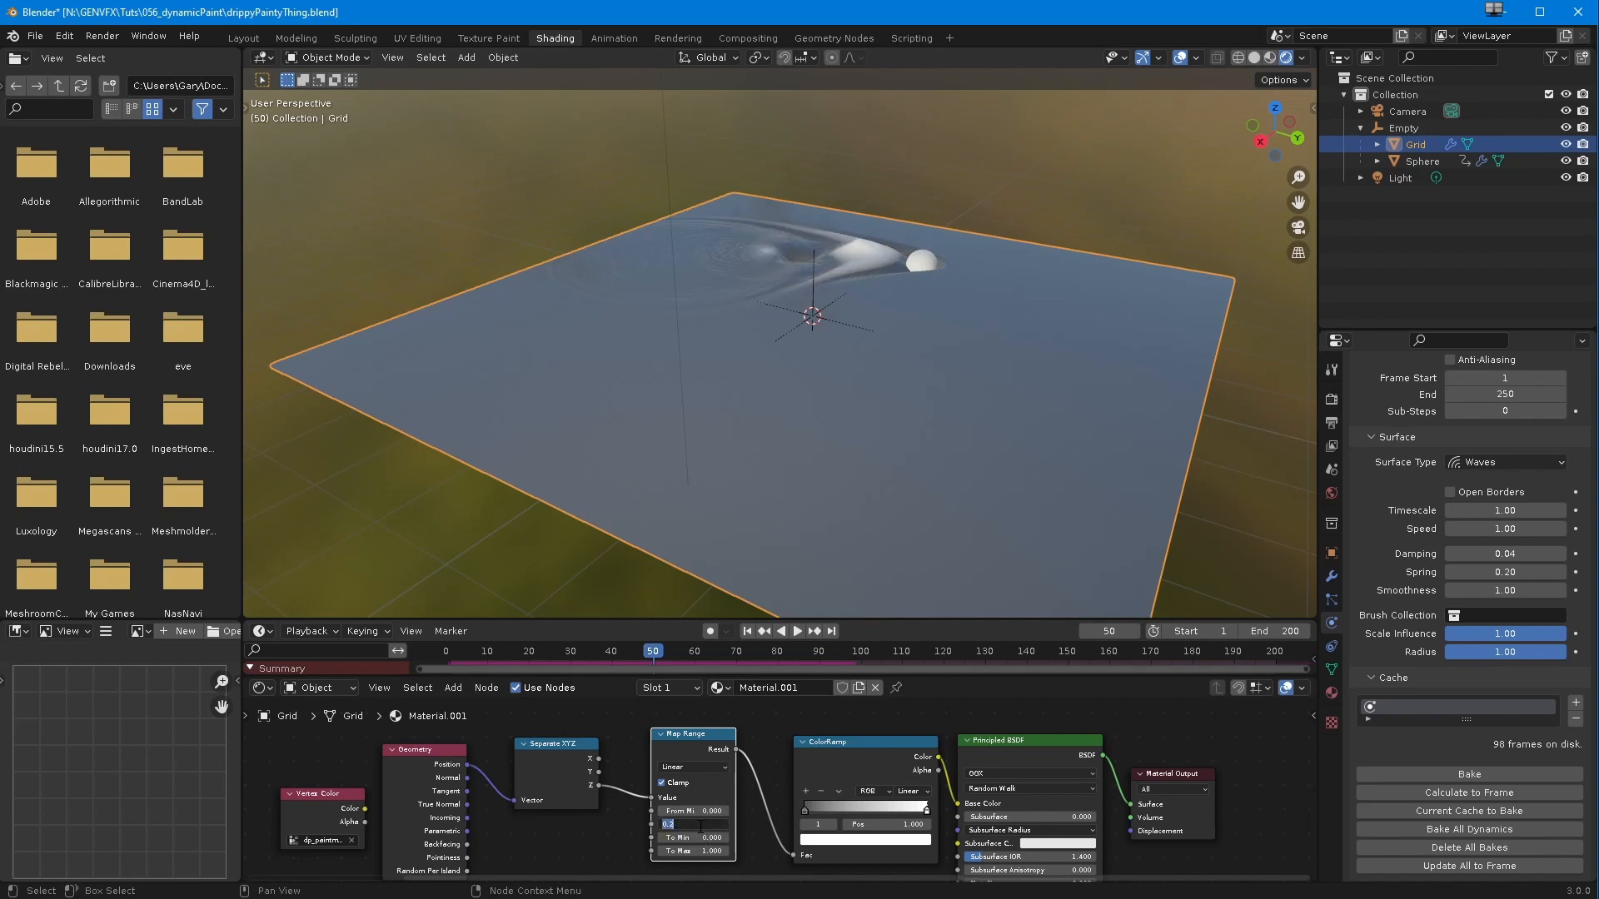
pyautogui.press('Return')
# - Play the animation from frame 1 to examine the height-based colouring of the waves from a lower angle
pyautogui.moveTo(639, 452)
pyautogui.mouseDown(button='middle')
pyautogui.moveTo(523, 438)
pyautogui.moveTo(580, 486)
pyautogui.moveTo(582, 428)
pyautogui.moveTo(677, 664)
pyautogui.mouseUp(button='middle')
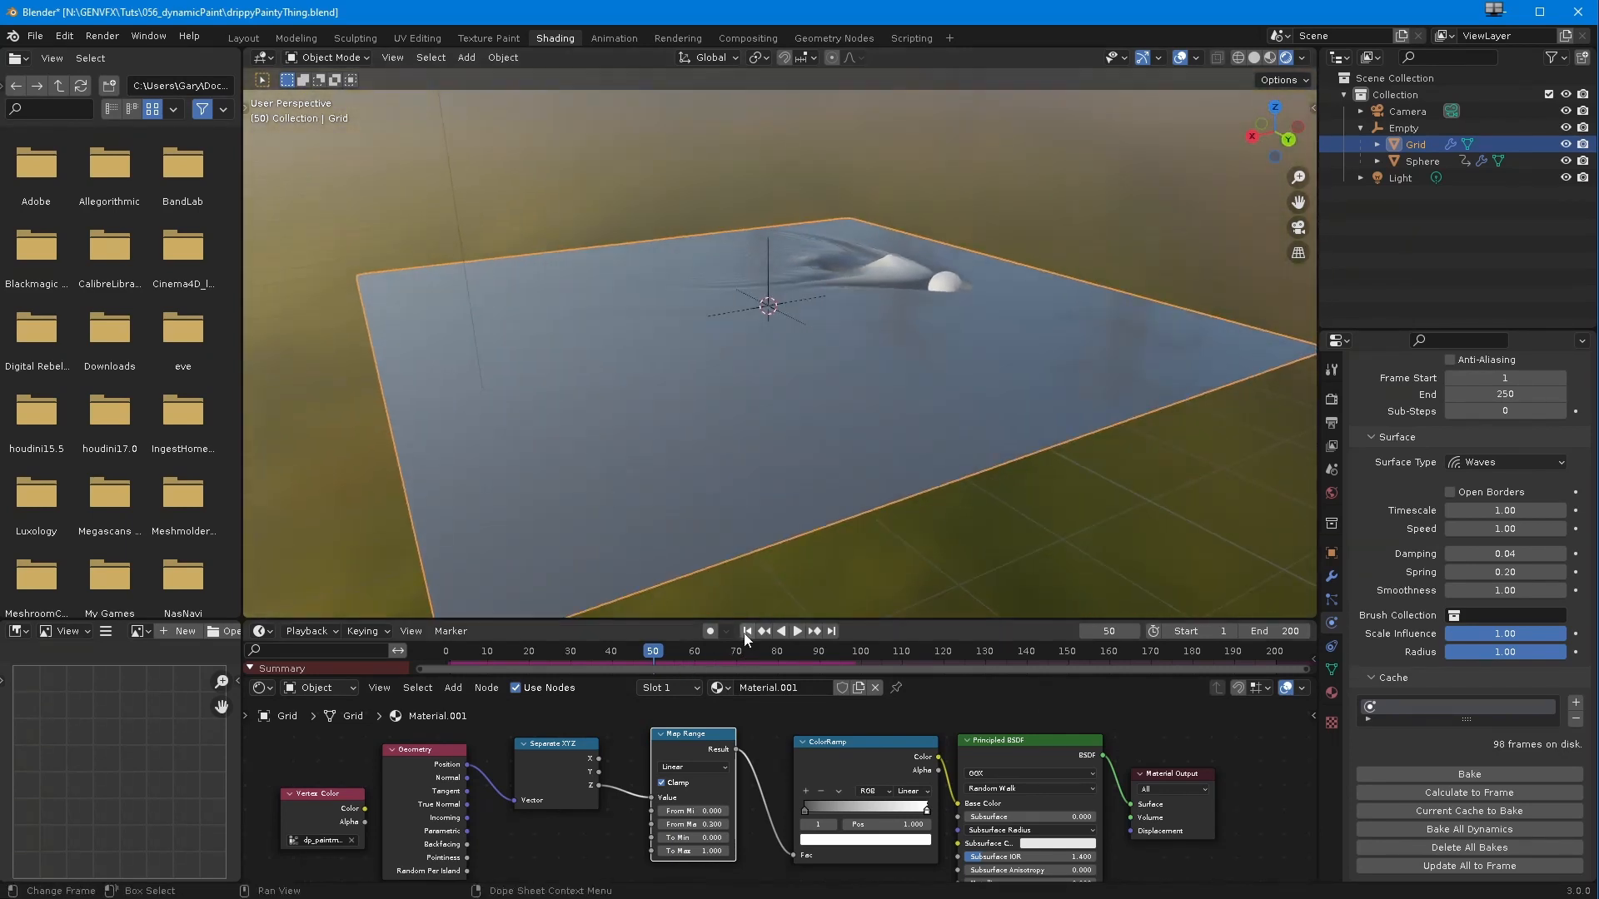
pyautogui.hotkey('shift', 'Left')
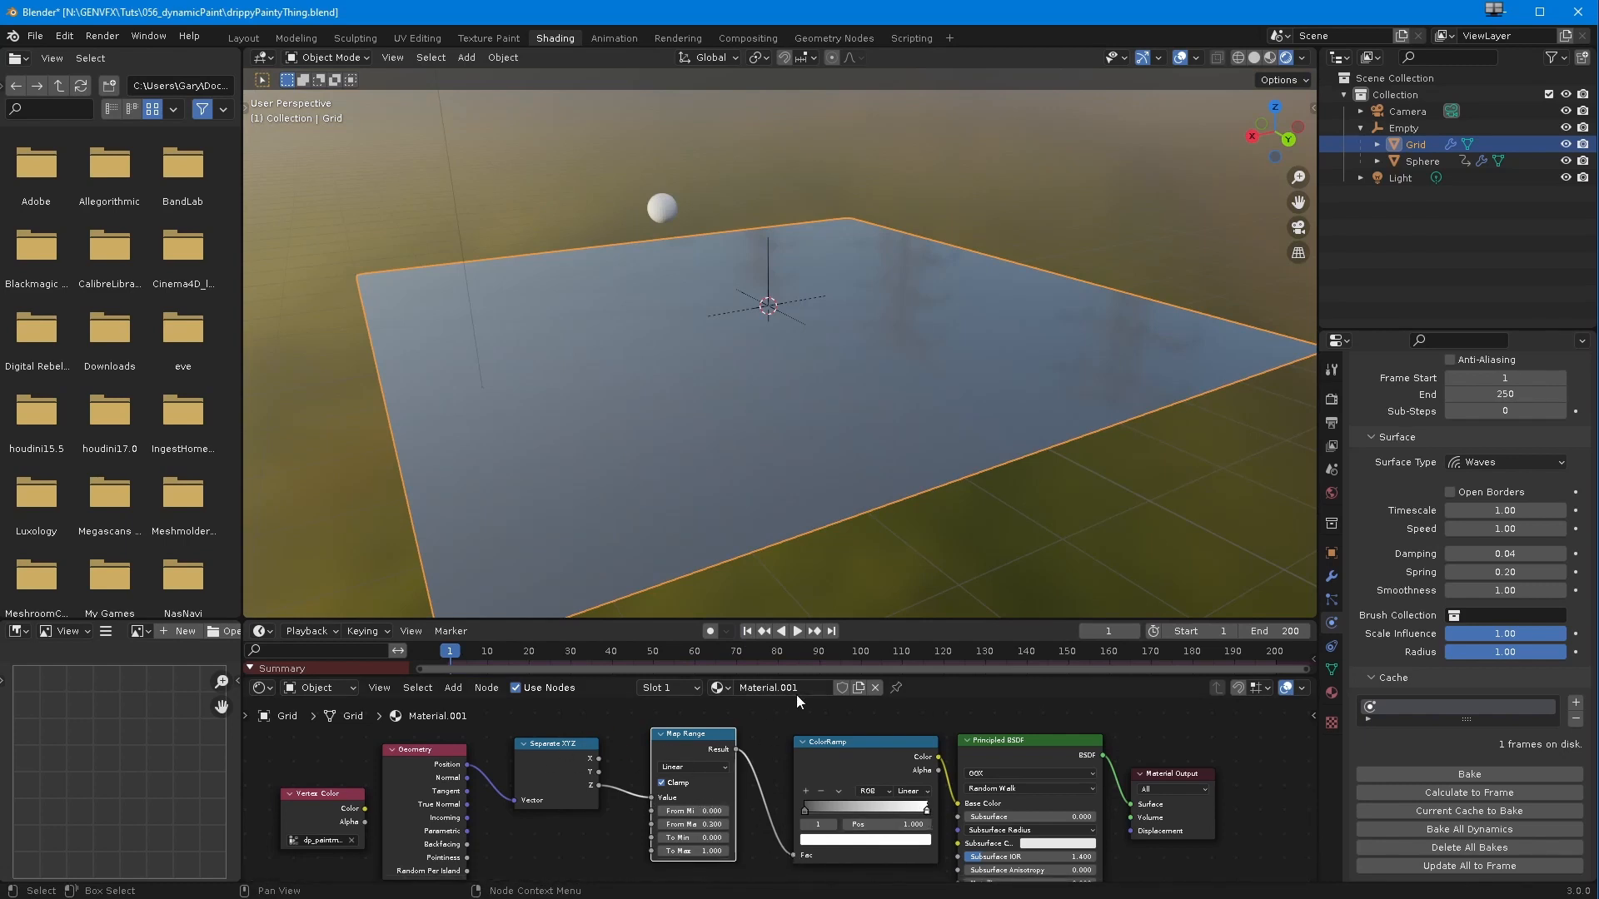
pyautogui.click(798, 633)
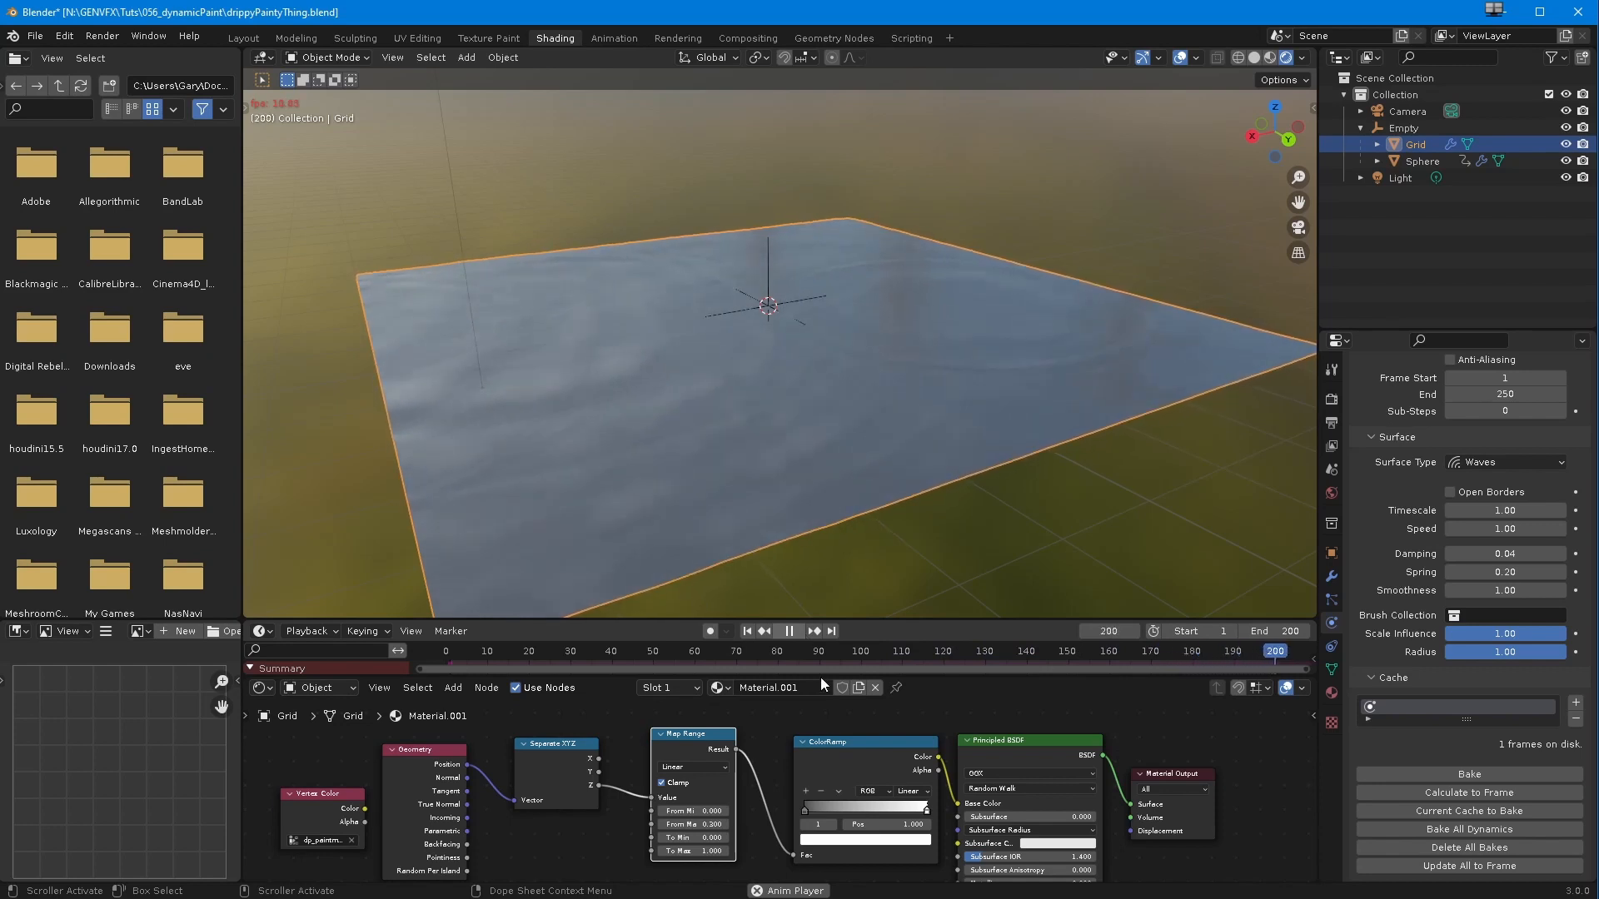
pyautogui.click(789, 632)
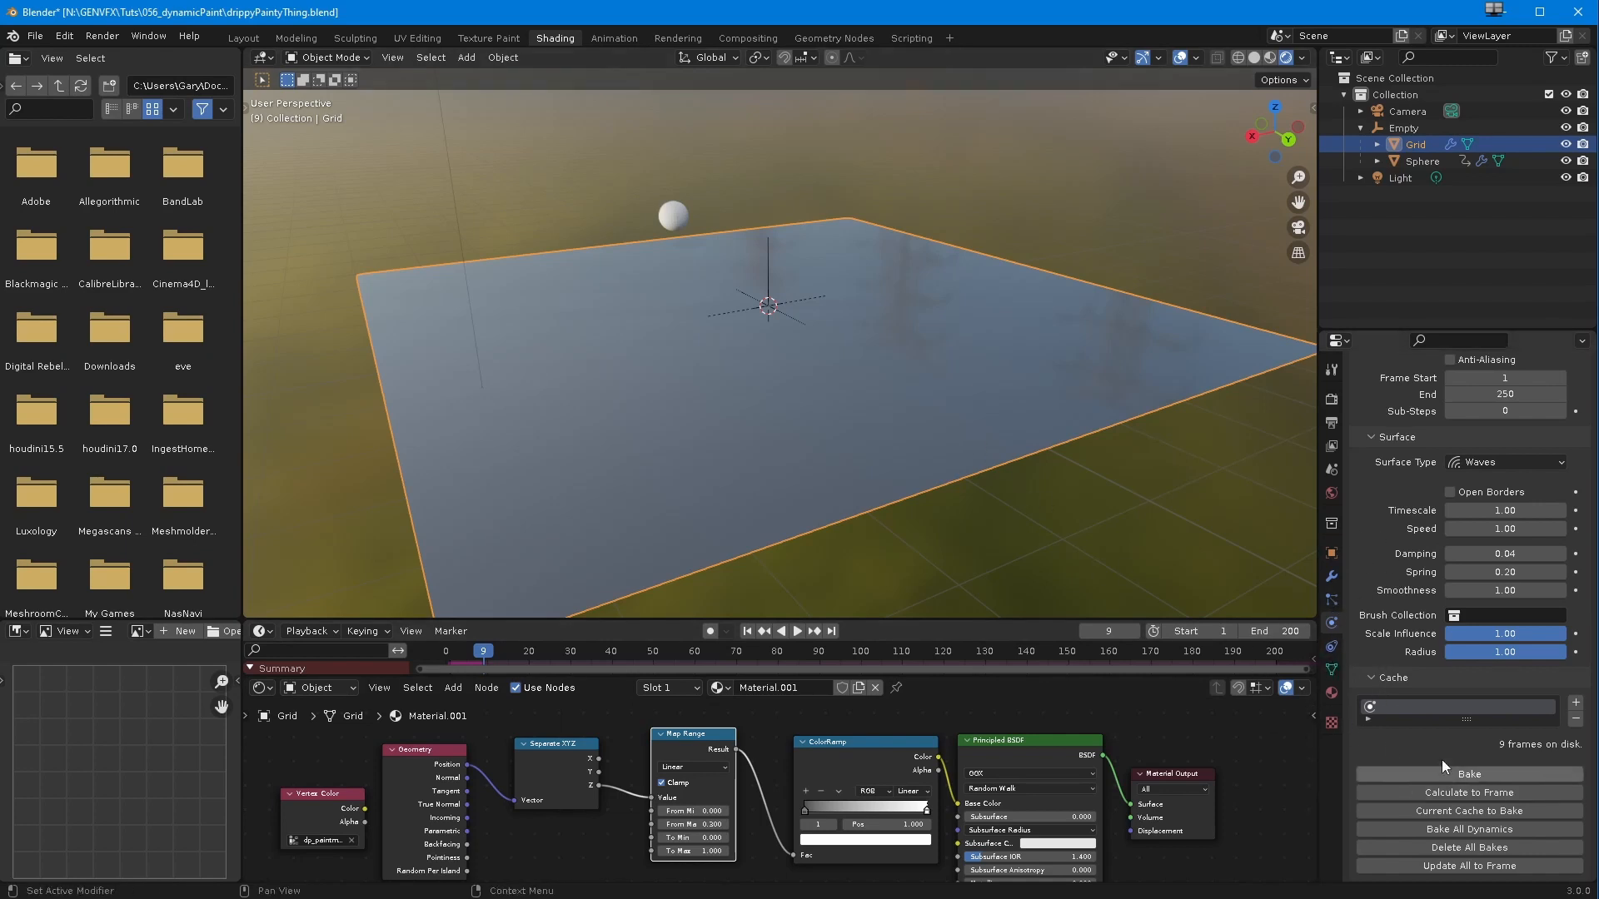
# - Set the Waves surface's Damping to 1.00
pyautogui.scroll(3, 1391, 679)
pyautogui.scroll(1, 1386, 676)
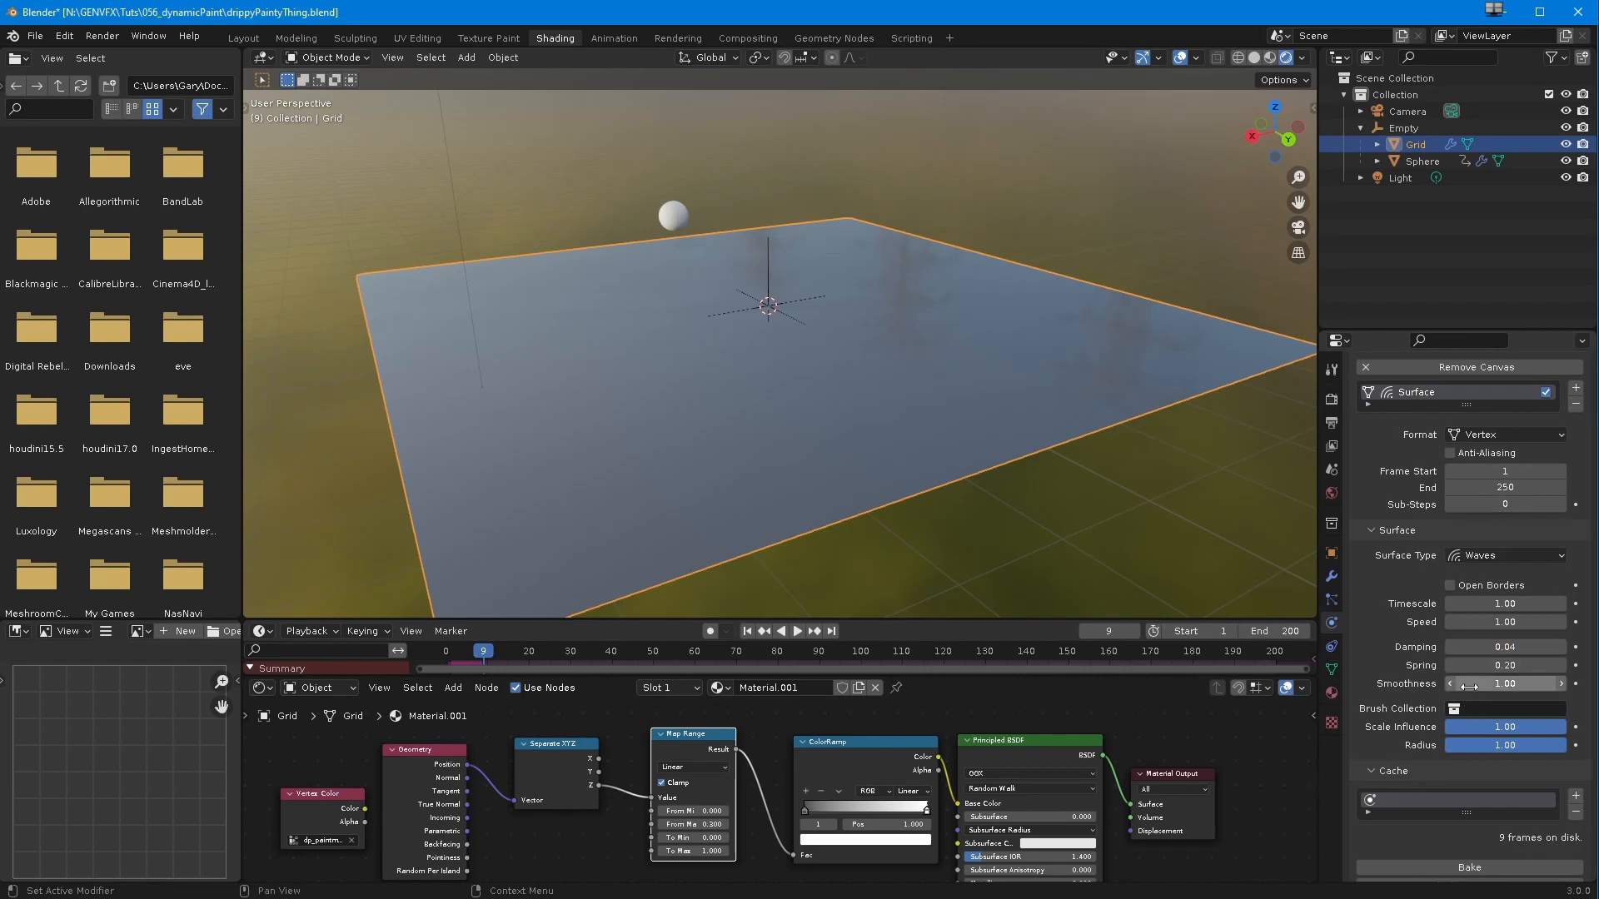
pyautogui.write('0')
pyautogui.press('Return')
pyautogui.click(1505, 647)
pyautogui.write('1')
pyautogui.press('Return')
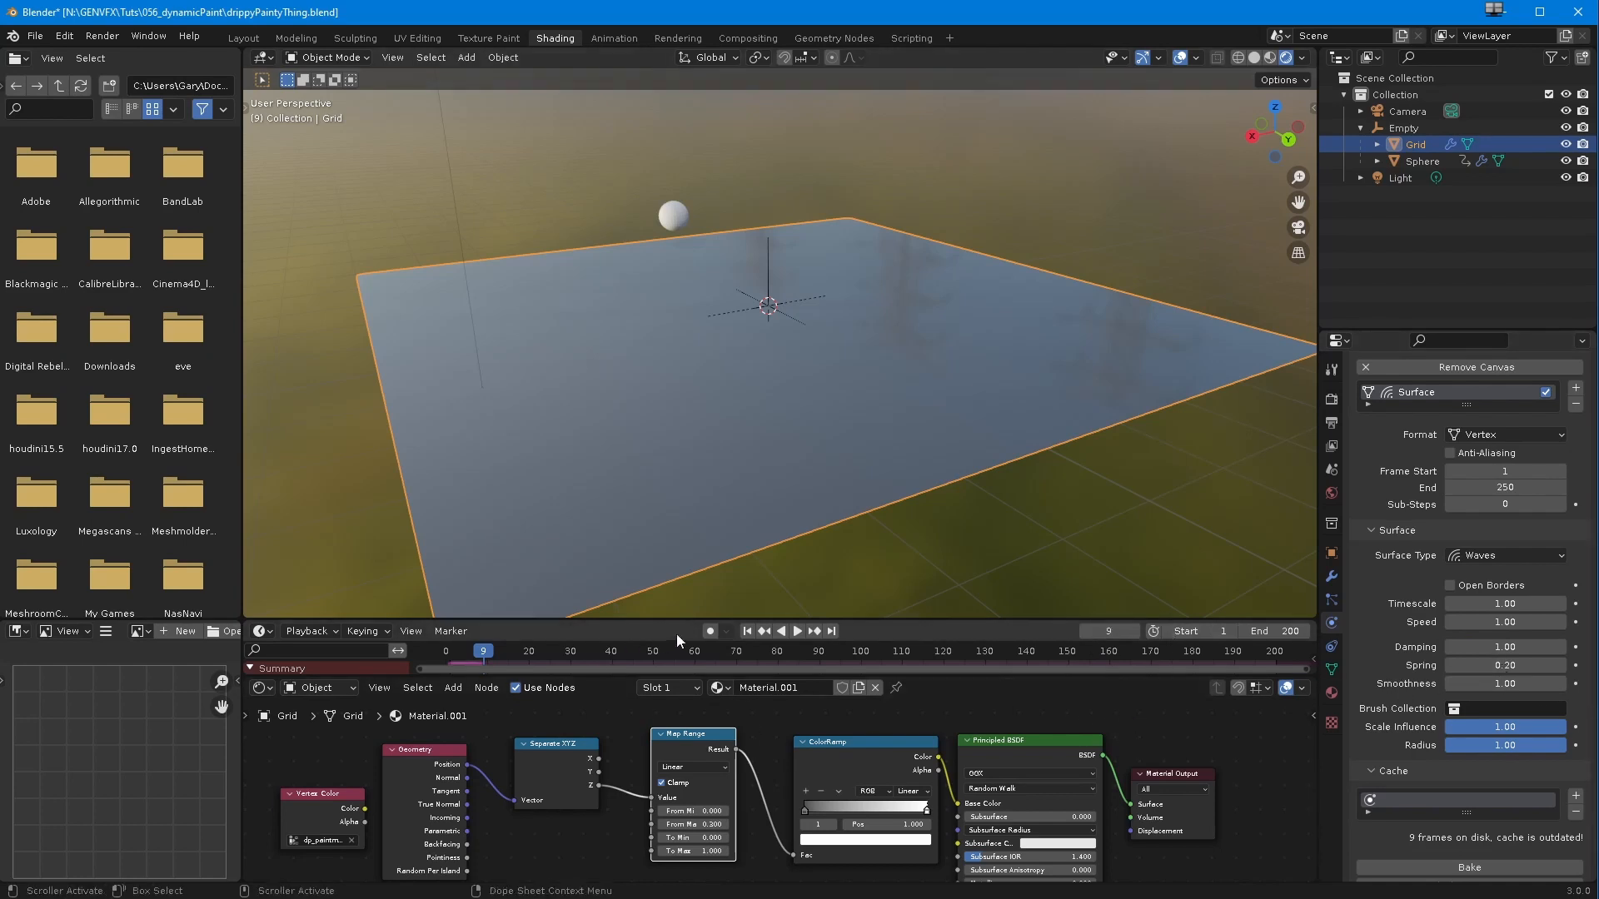
# - Replay the animation from the first frame and examine the fully damped sphere trail from another angle
pyautogui.click(746, 632)
pyautogui.click(796, 631)
pyautogui.moveTo(914, 512)
pyautogui.mouseDown(button='middle')
pyautogui.moveTo(774, 447)
pyautogui.moveTo(857, 594)
pyautogui.moveTo(829, 565)
pyautogui.moveTo(797, 572)
pyautogui.moveTo(804, 583)
pyautogui.mouseUp(button='middle')
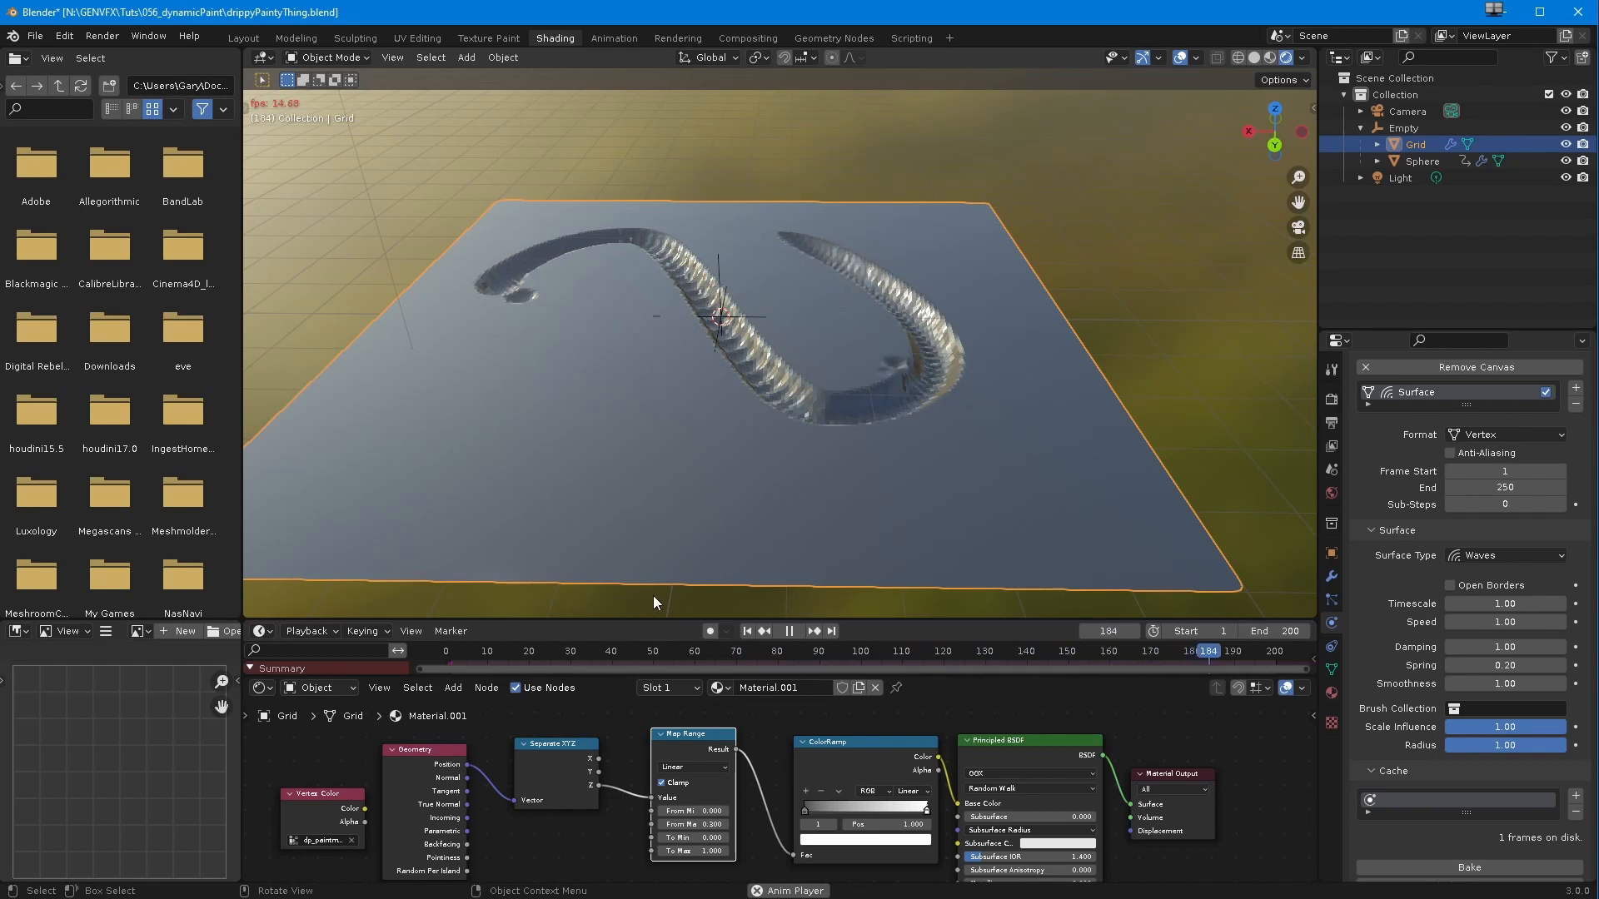
pyautogui.click(789, 633)
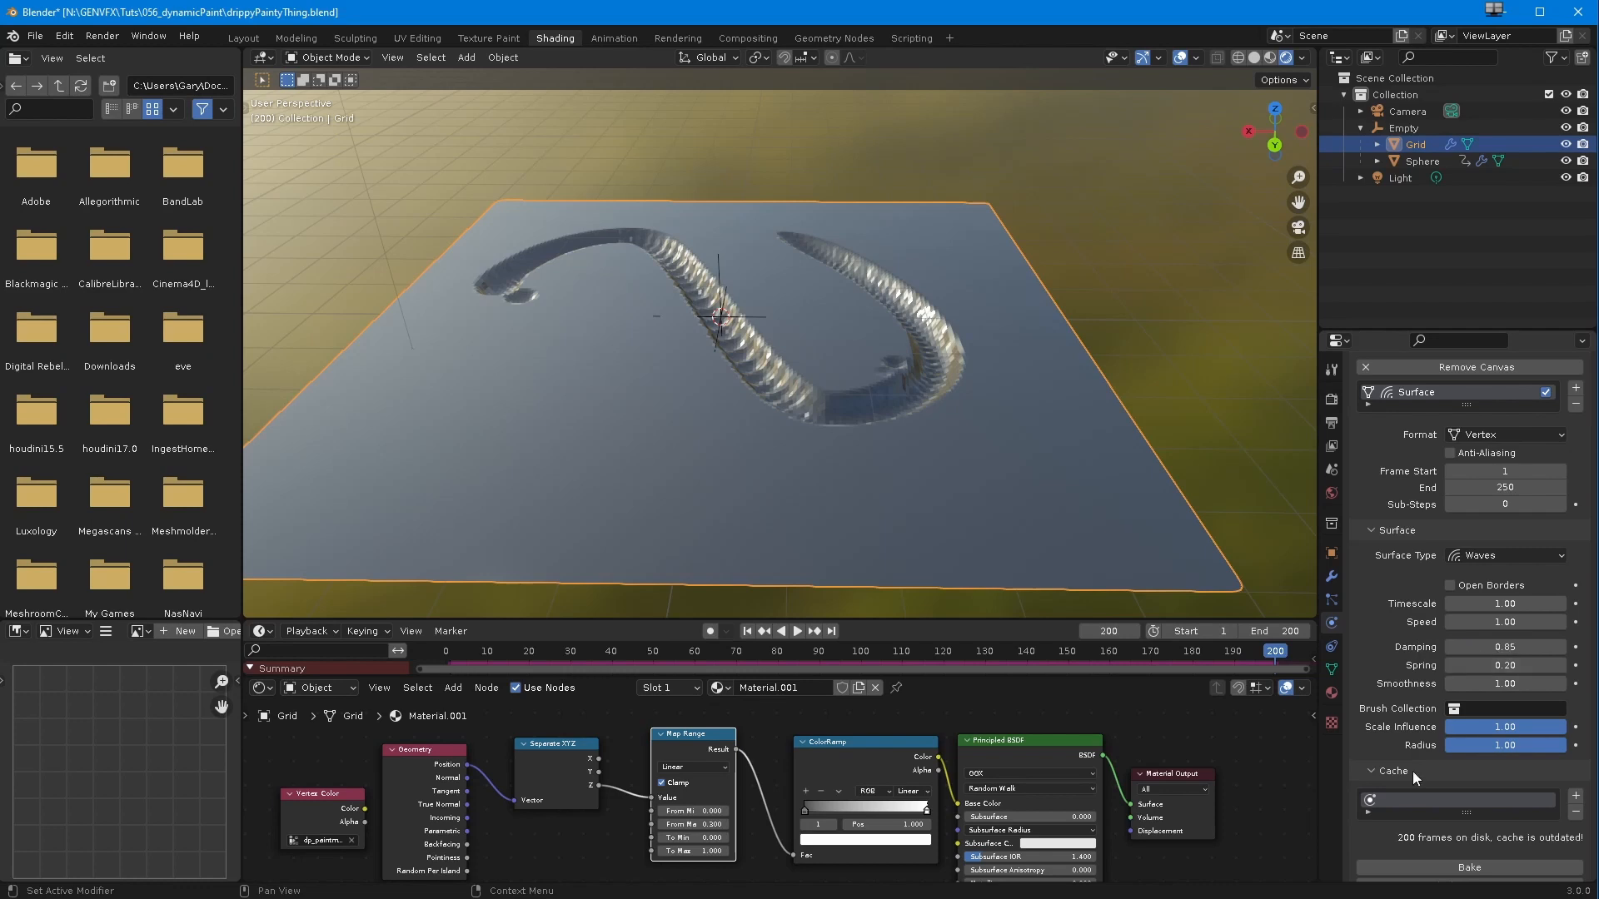
# - Replay the waves with Damping at 0.85, and set Damping to 0.01
pyautogui.click(798, 631)
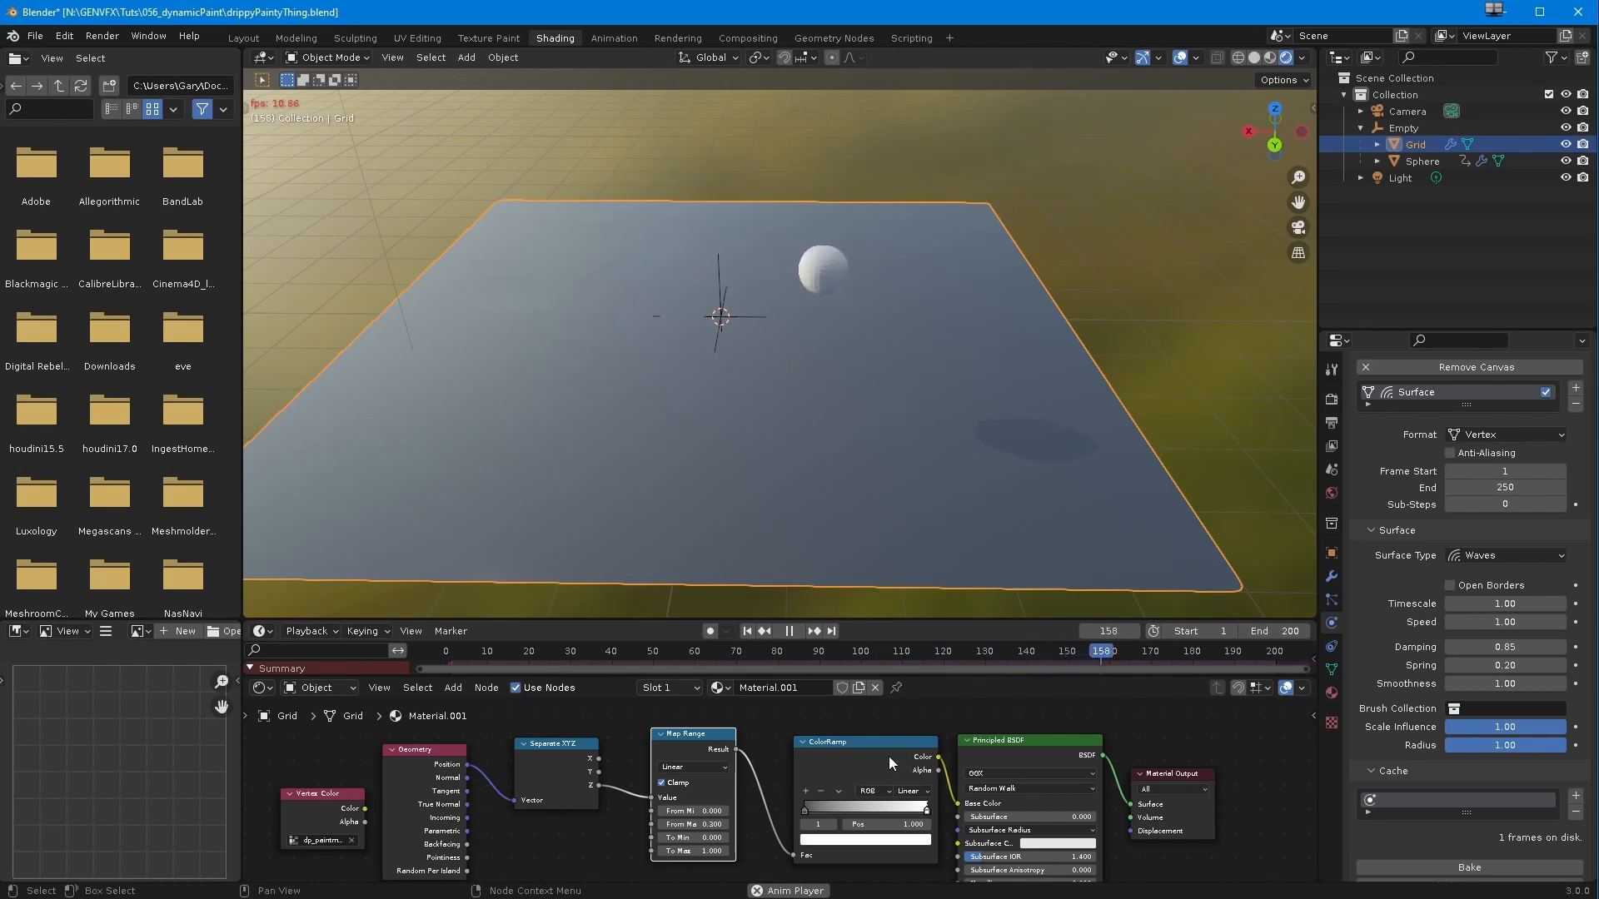
pyautogui.click(788, 631)
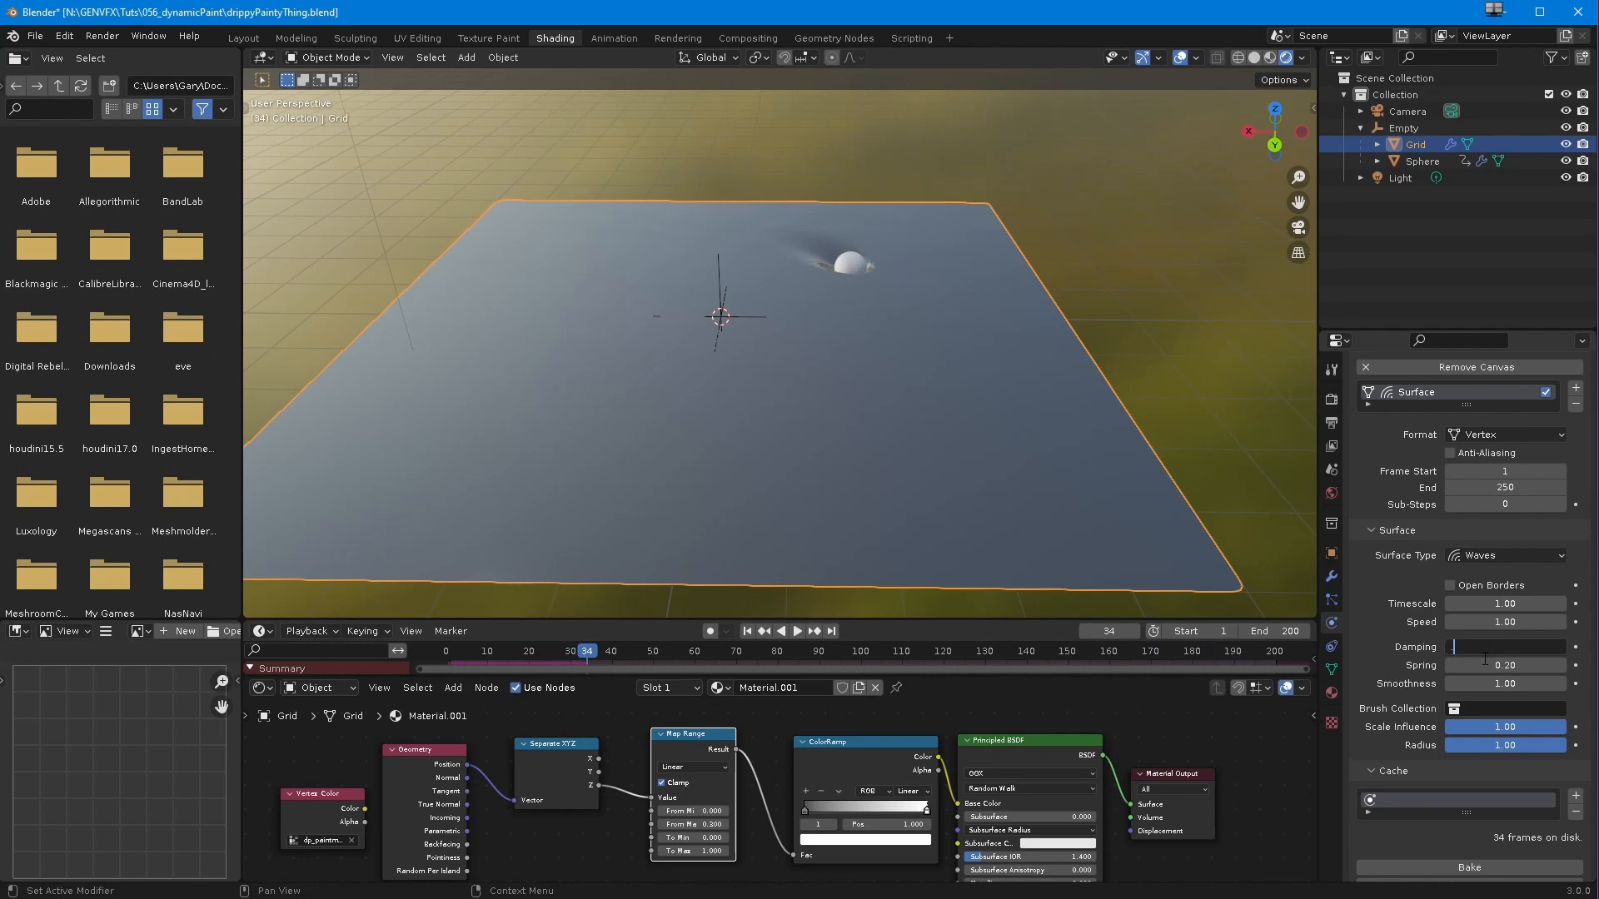
pyautogui.write('.01')
pyautogui.press('Return')
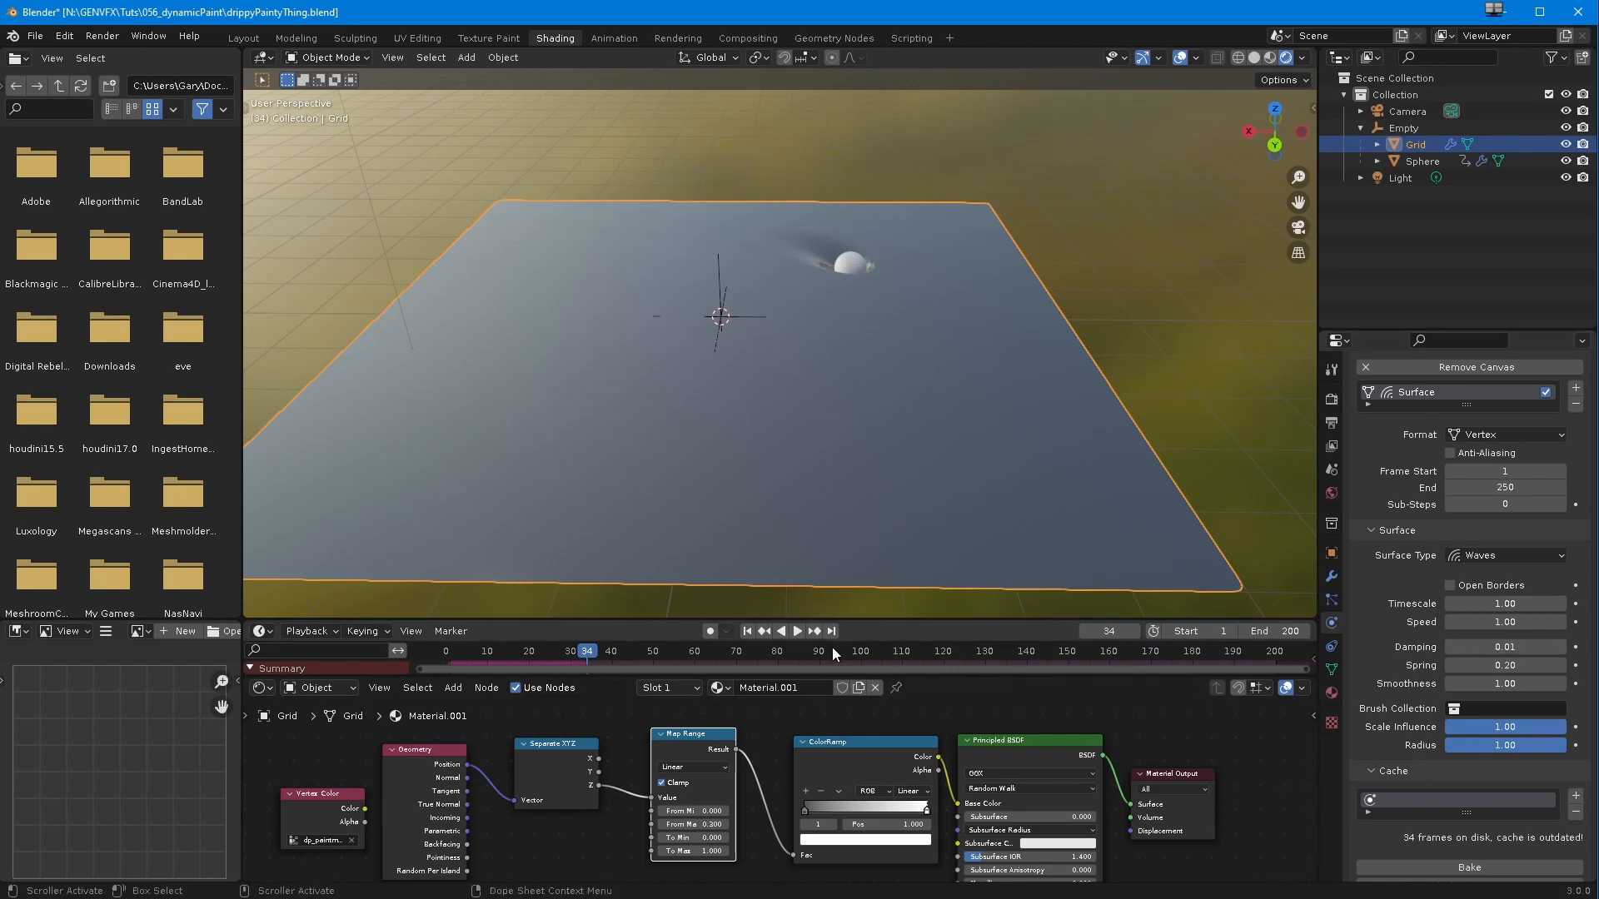
# - Replay the waves from the first frame with Damping at 0.01, and set Damping to 0.04
pyautogui.click(748, 631)
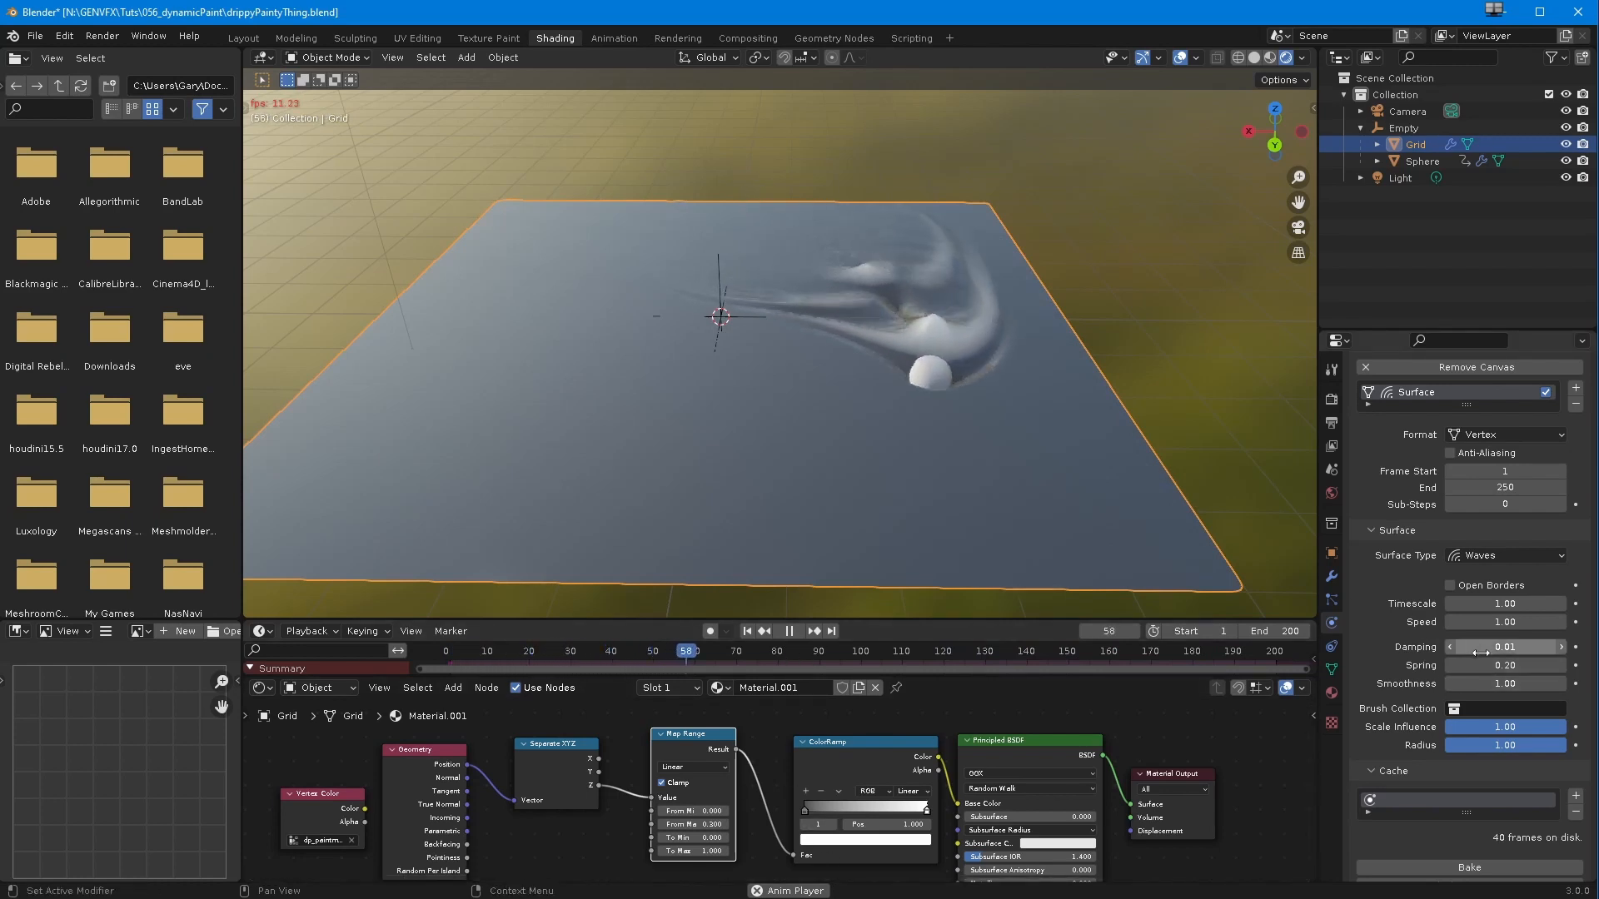
pyautogui.click(790, 632)
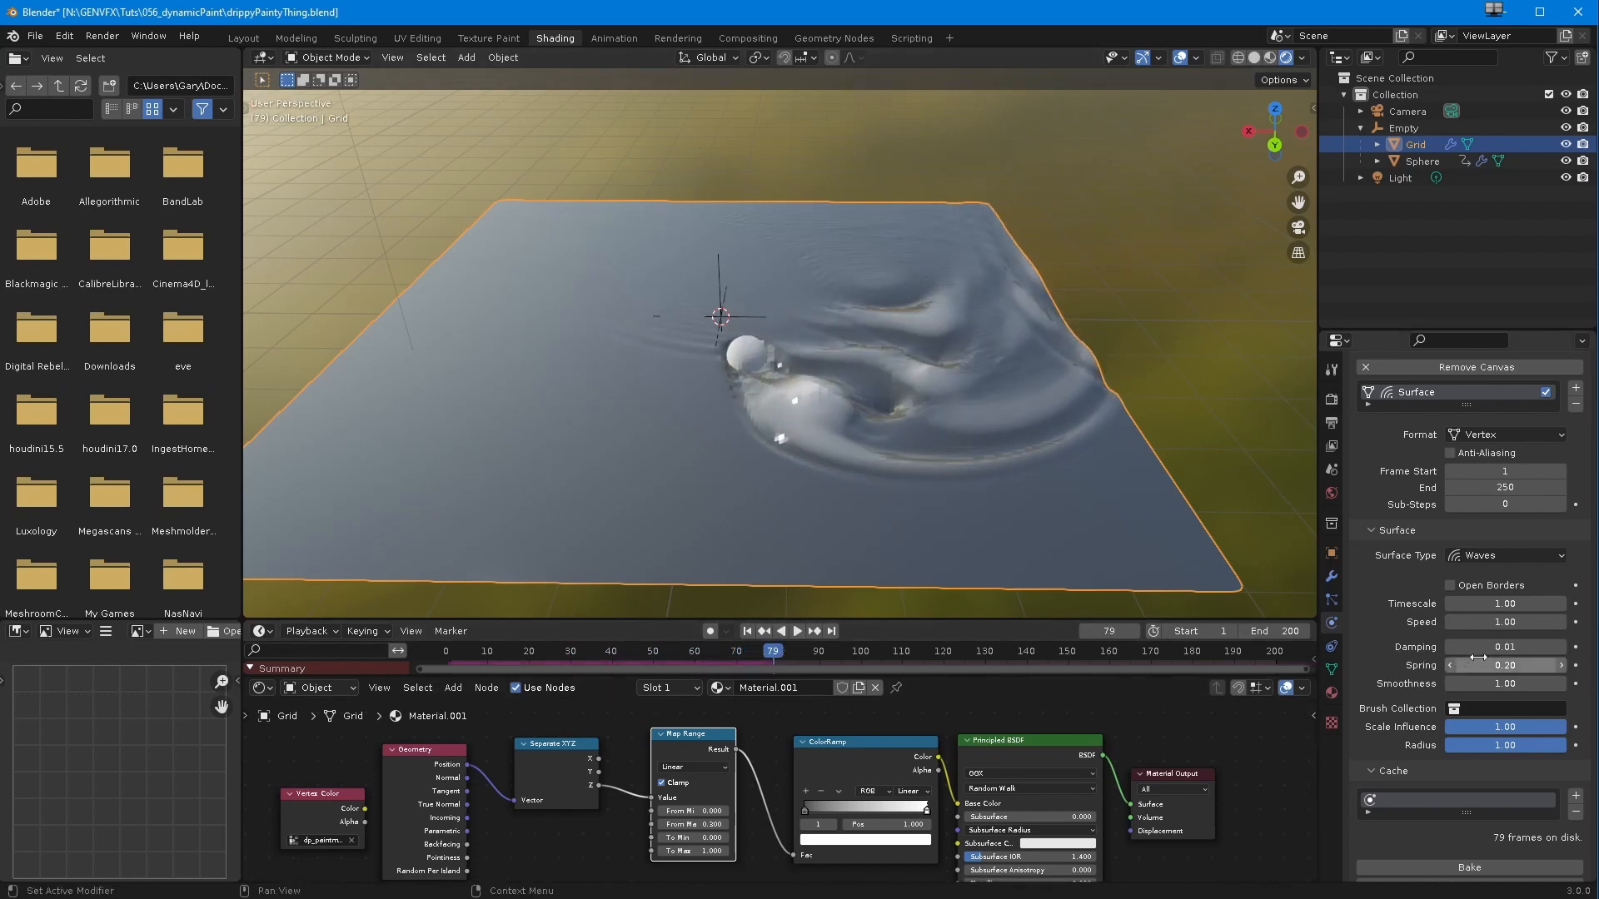
pyautogui.write('.04')
pyautogui.press('Return')
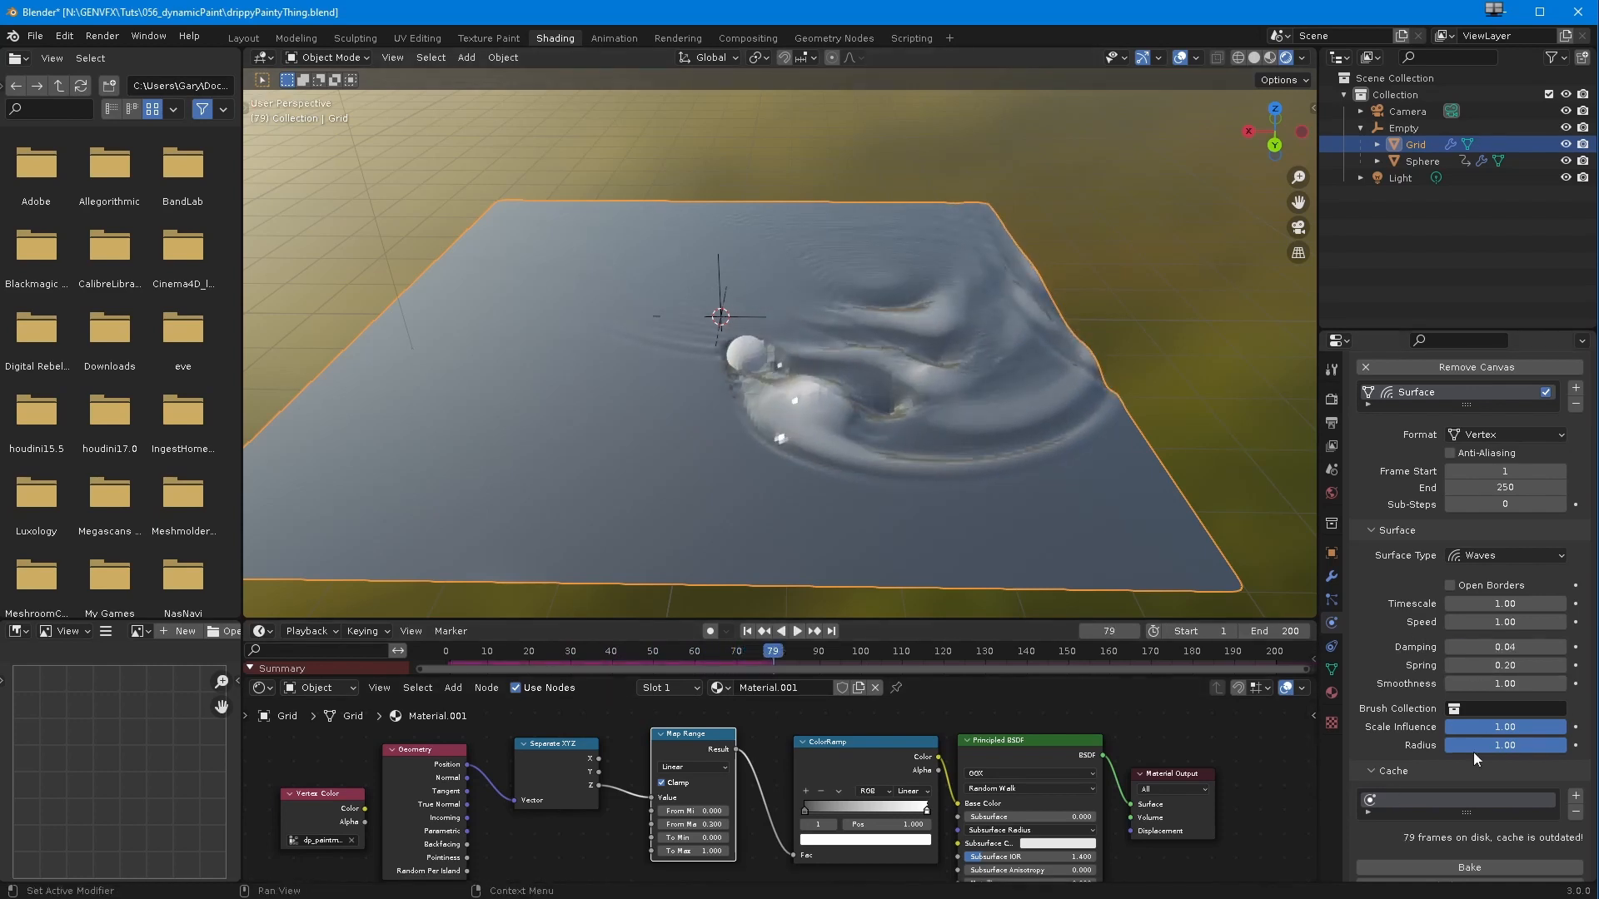
# - Replay the animation from the first frame to examine the waves with Damping at 0.04
pyautogui.click(1483, 668)
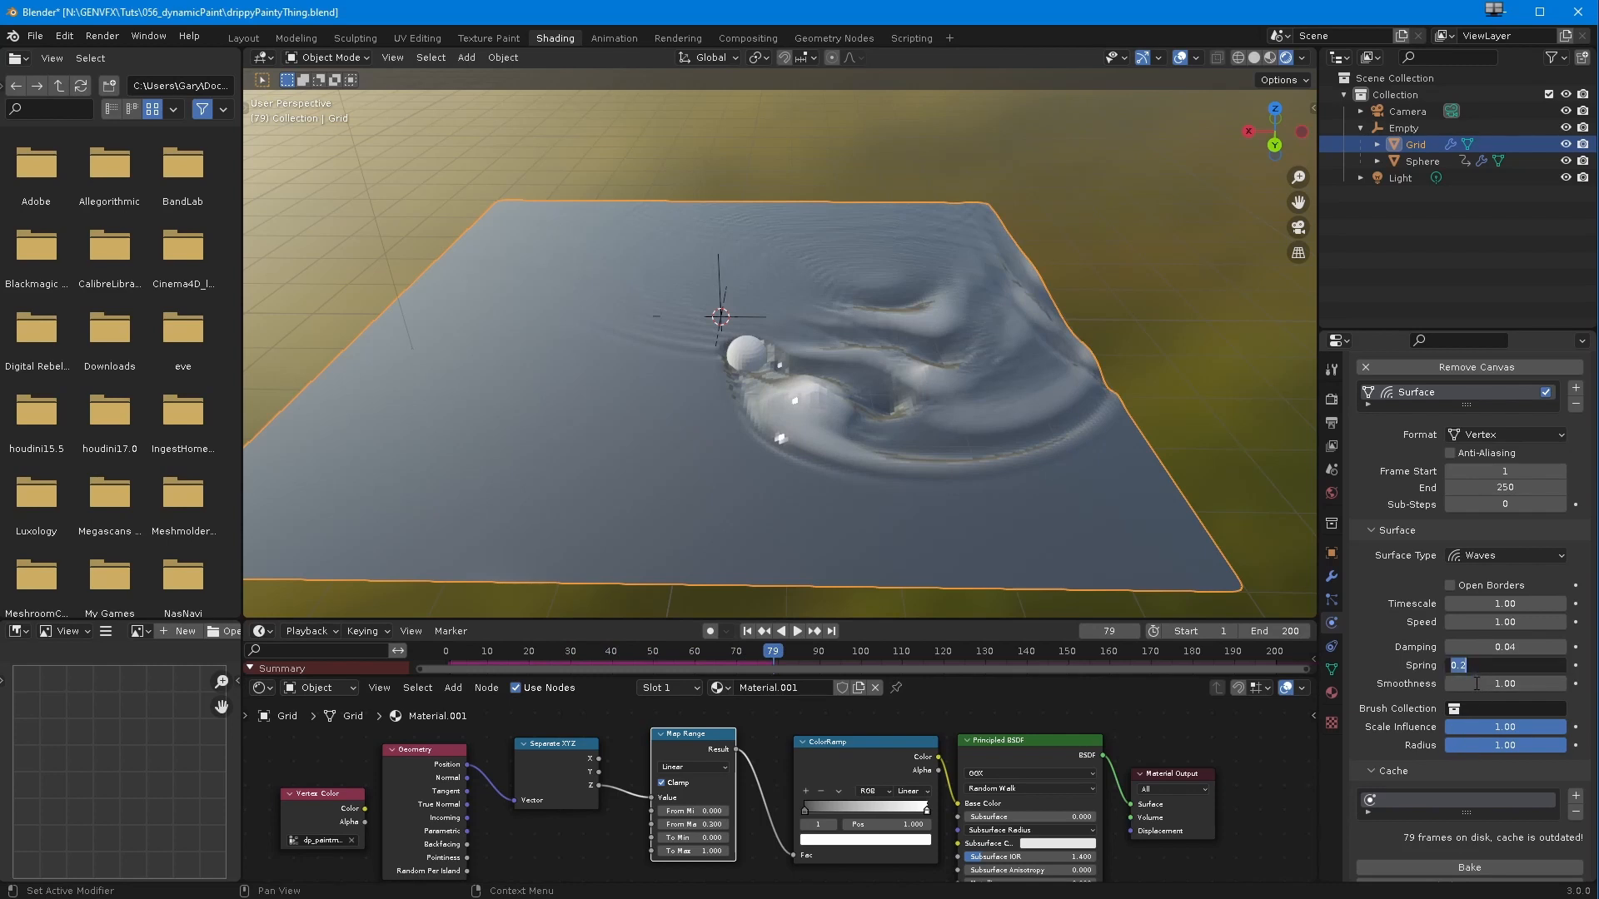
pyautogui.press('Return')
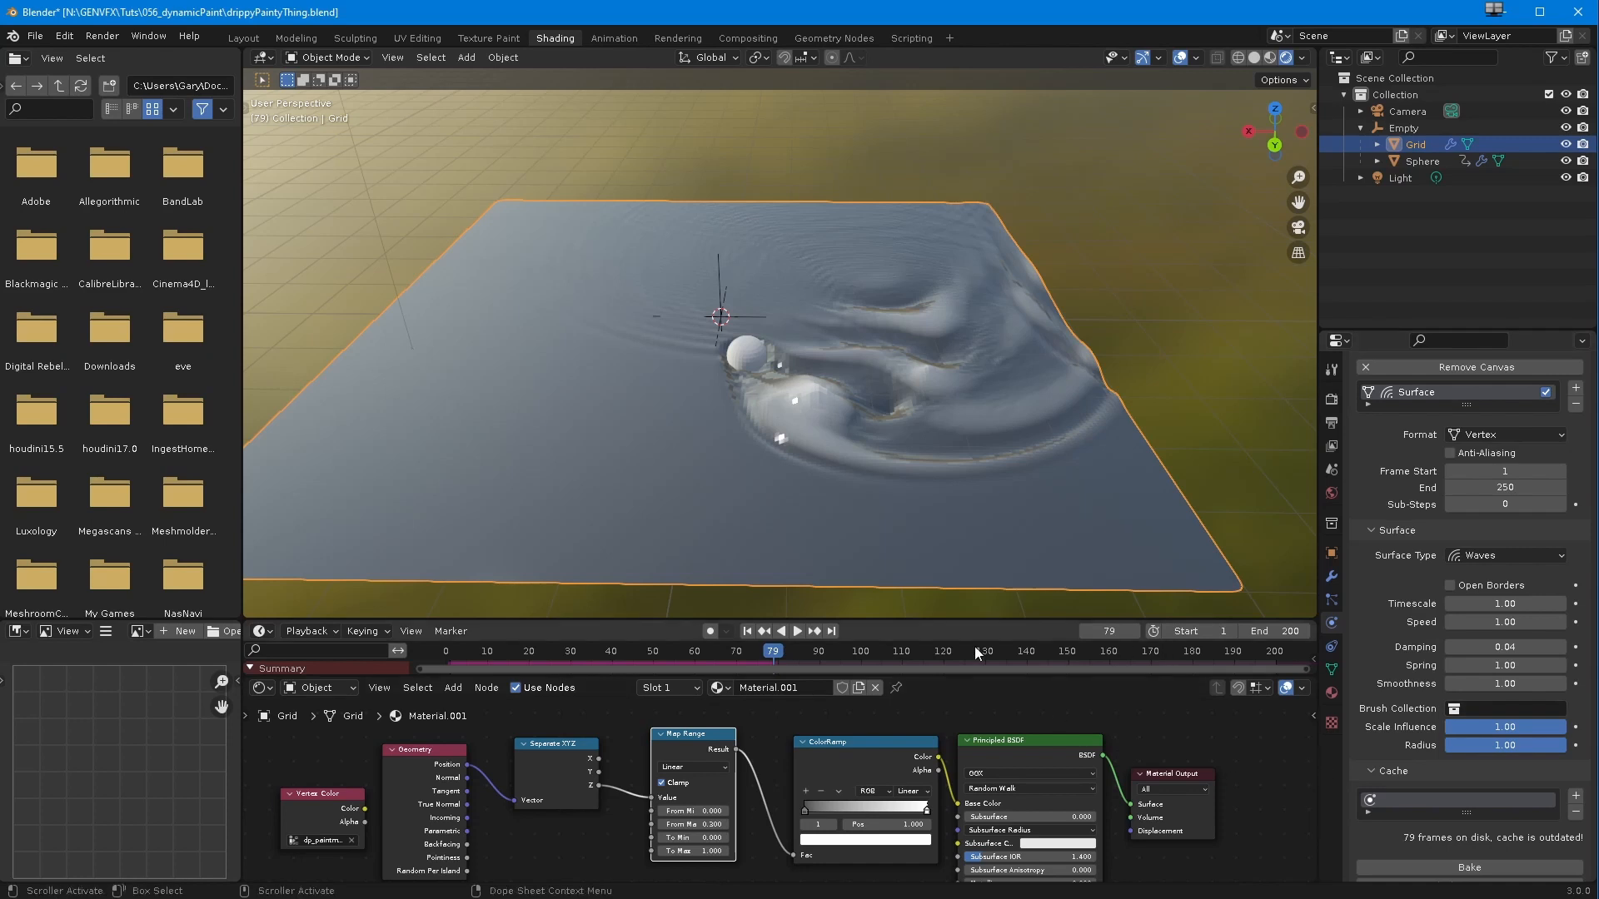
pyautogui.hotkey('shift', 'Left')
pyautogui.click(797, 631)
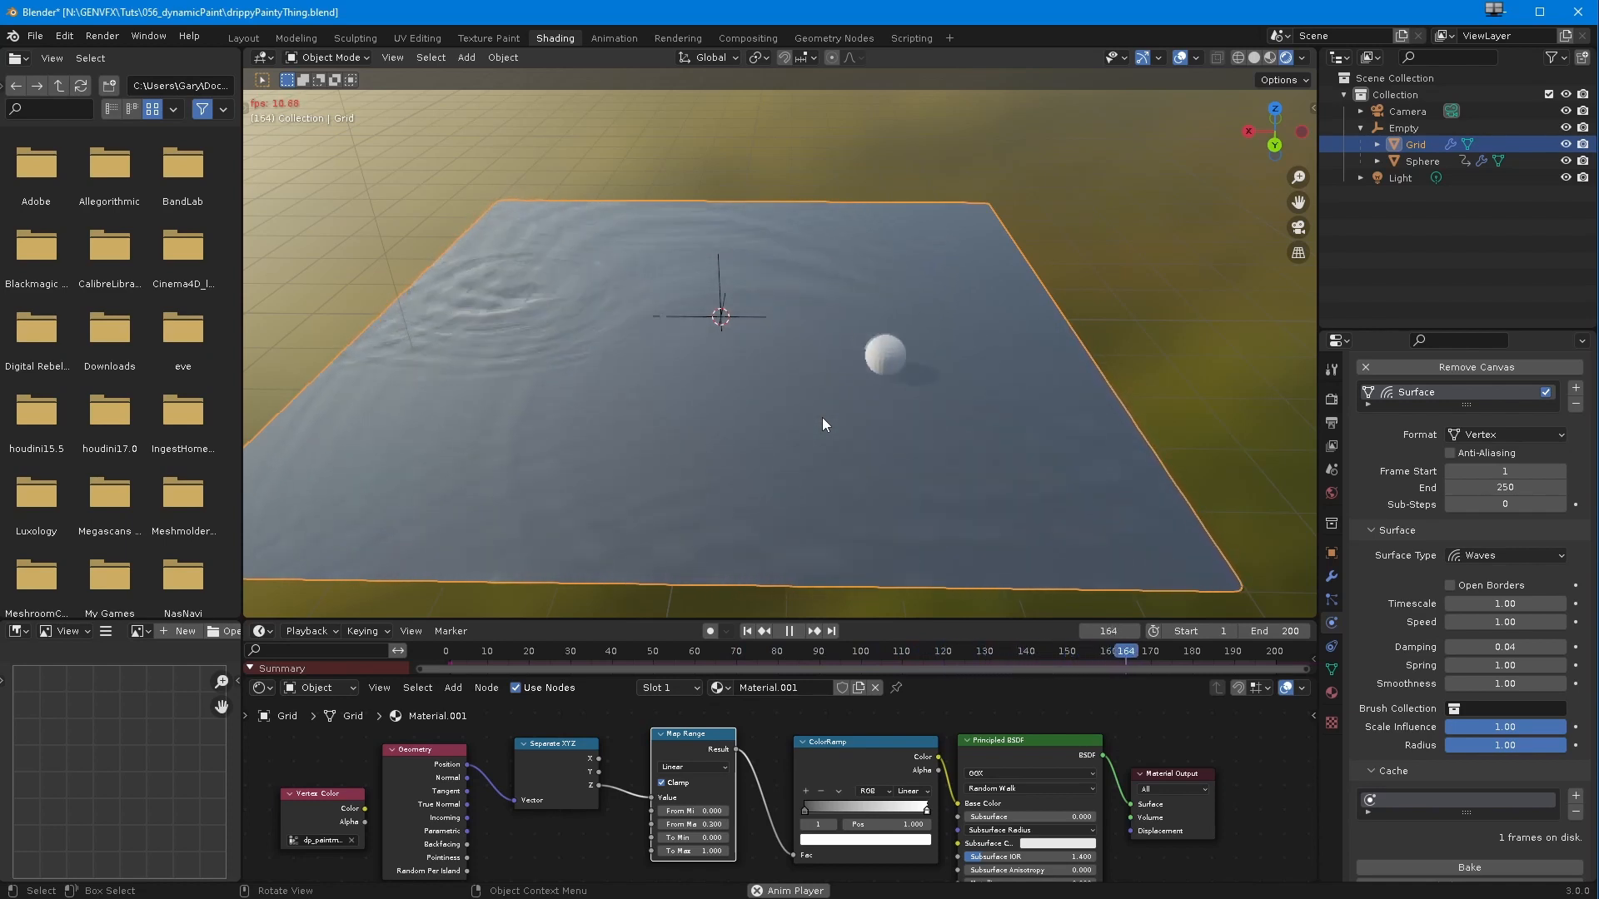
pyautogui.press('Escape')
# - Select the Sphere in the scene hierarchy and move it out from under the Empty
pyautogui.click(1422, 161)
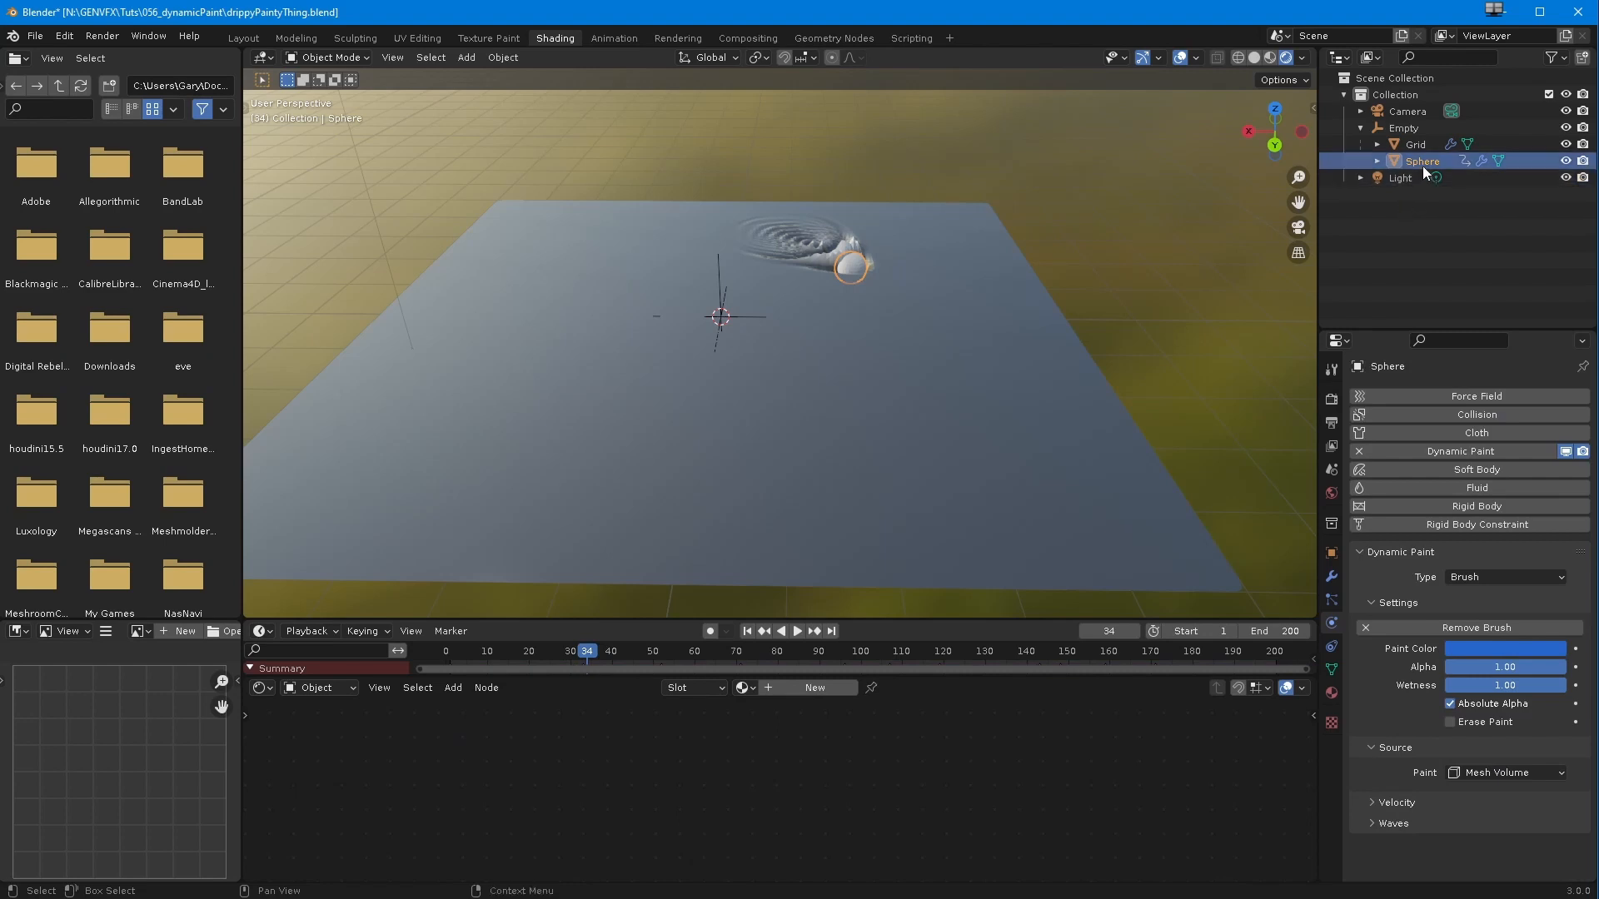
pyautogui.moveTo(1422, 163); pyautogui.dragTo(1407, 225)
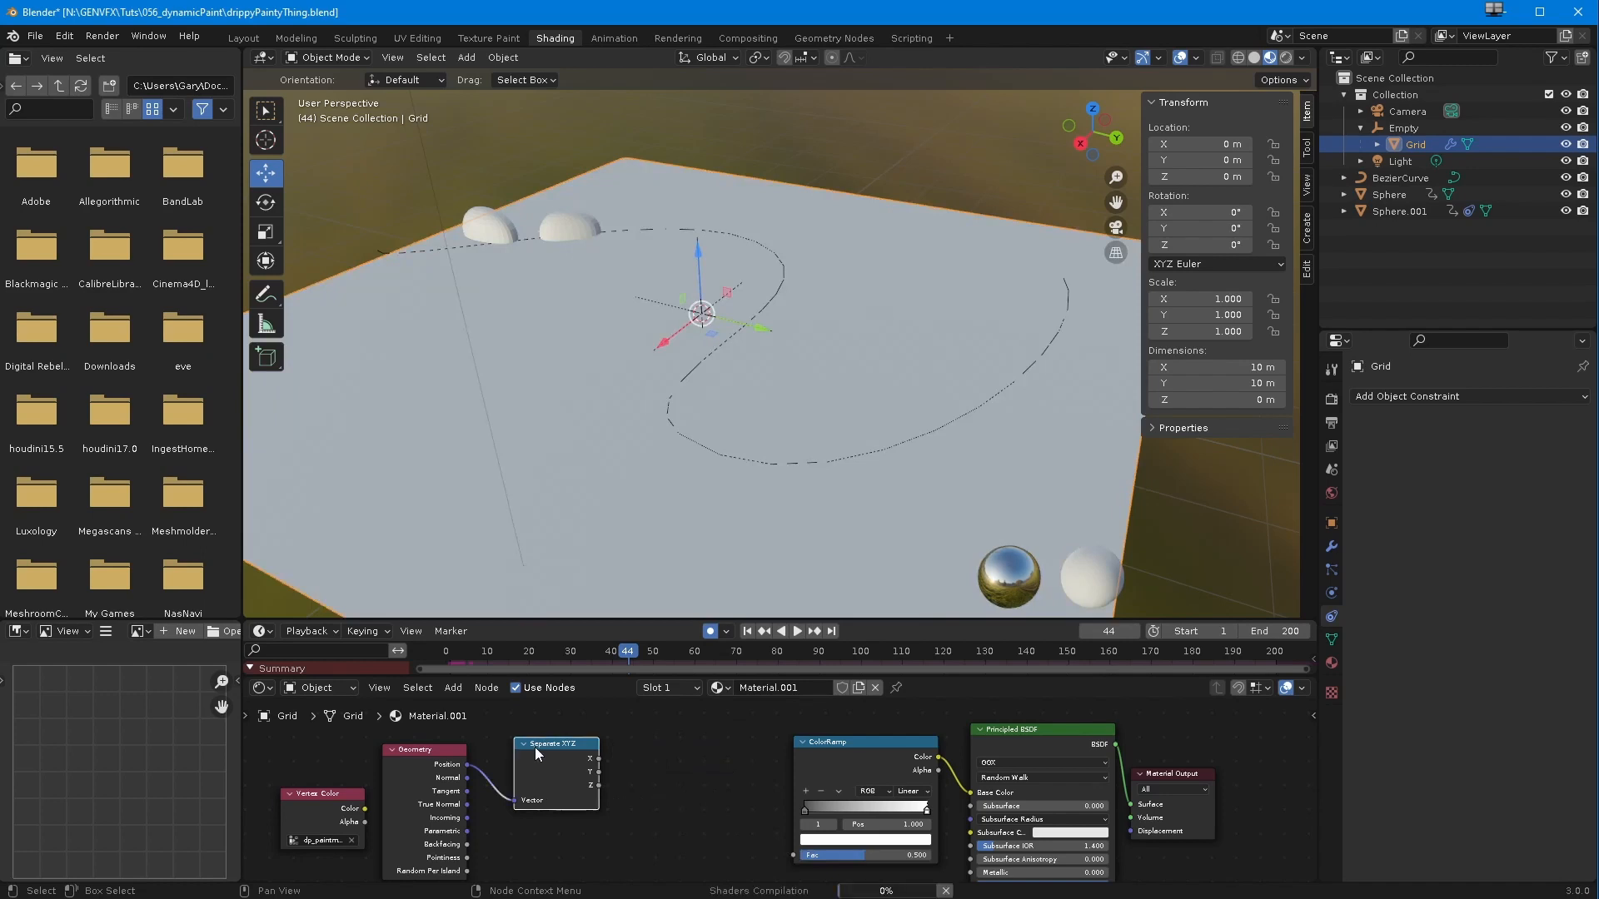
# - Delete the Separate XYZ and Geometry nodes from the grid's material
pyautogui.press('x')
pyautogui.moveTo(274, 729); pyautogui.dragTo(497, 760)
pyautogui.press('x')
# - Reposition the ColorRamp and Principled BSDF nodes, and adjust the Principled BSDF's Roughness
pyautogui.click(873, 742)
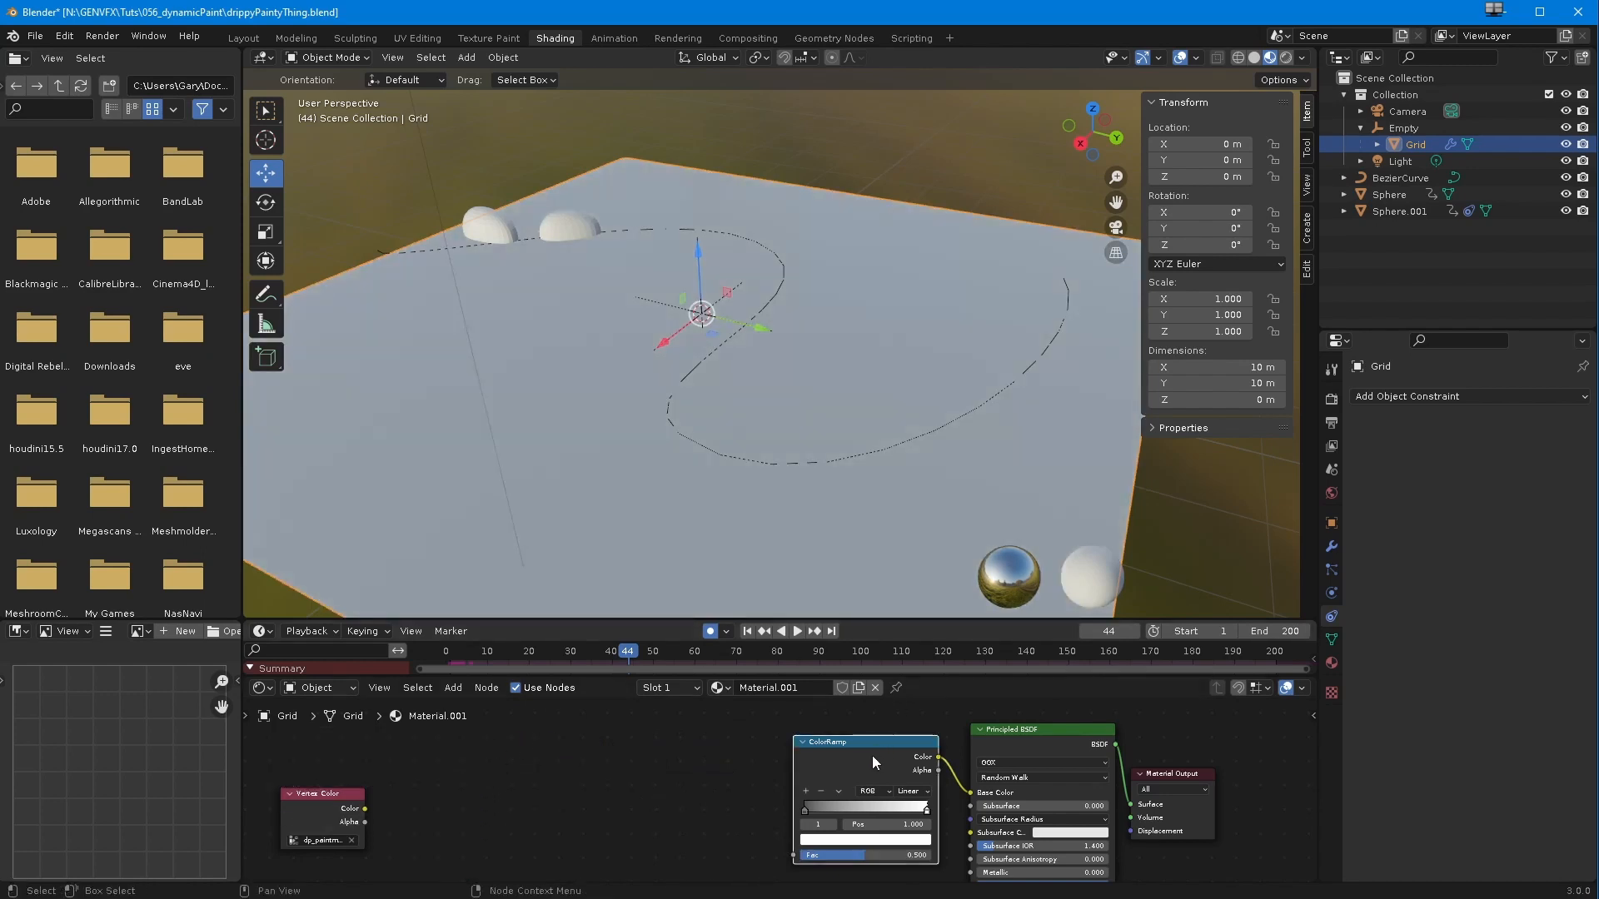
pyautogui.moveTo(872, 756); pyautogui.dragTo(754, 744)
pyautogui.moveTo(1044, 736); pyautogui.dragTo(979, 722)
pyautogui.scroll(-1, 978, 741)
pyautogui.moveTo(976, 800); pyautogui.dragTo(959, 770, button='middle')
pyautogui.press('Return')
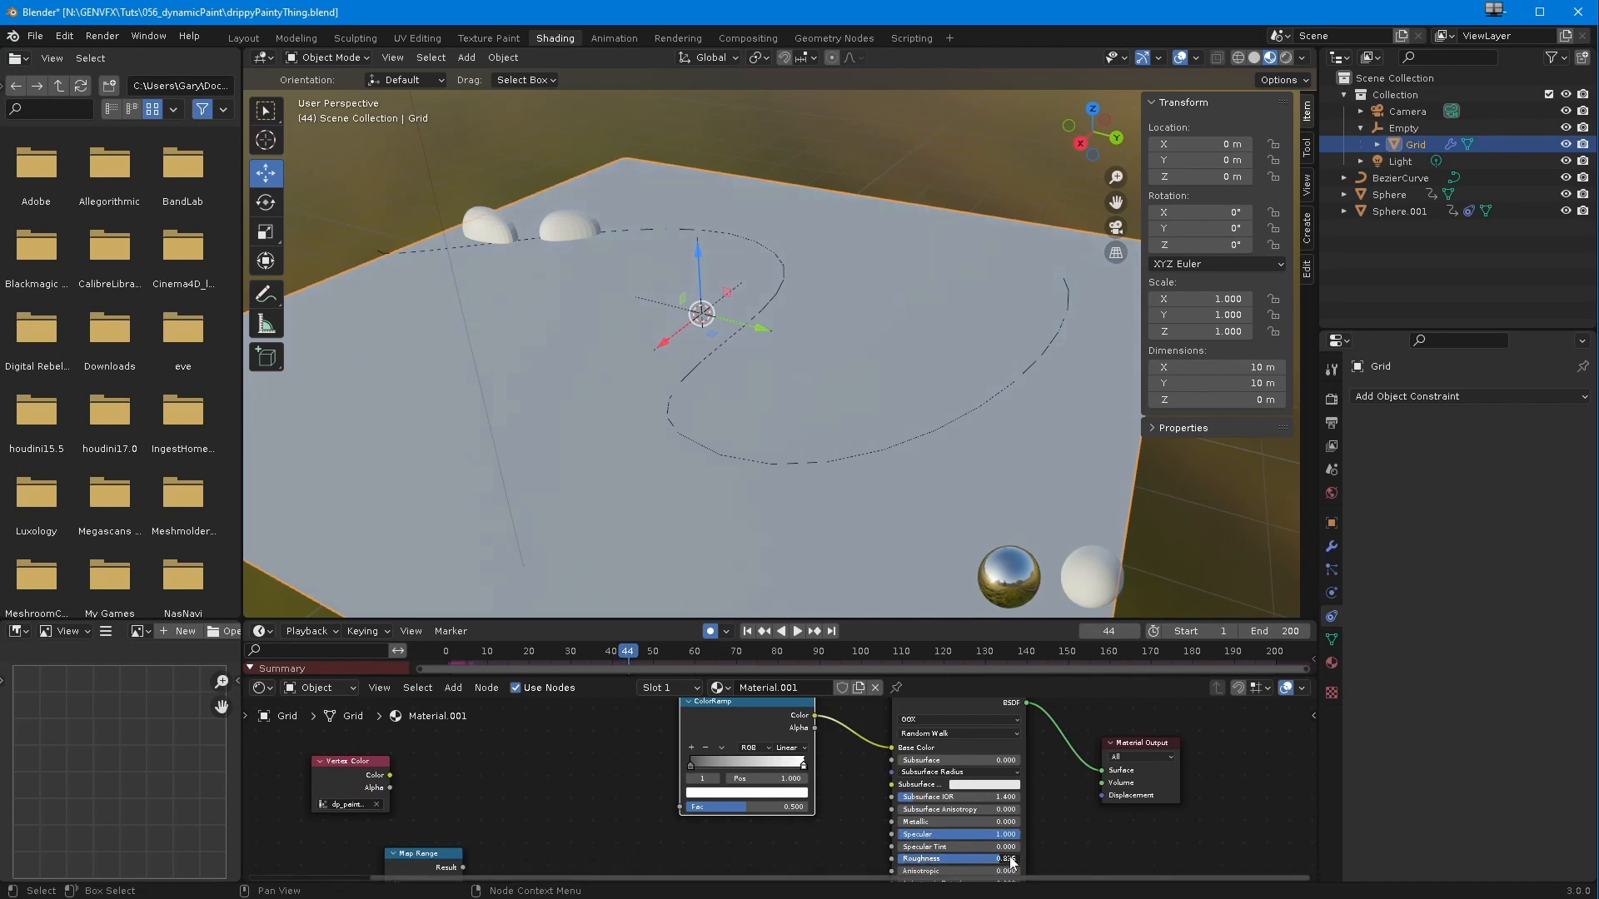
pyautogui.moveTo(606, 482); pyautogui.dragTo(648, 475, button='middle')
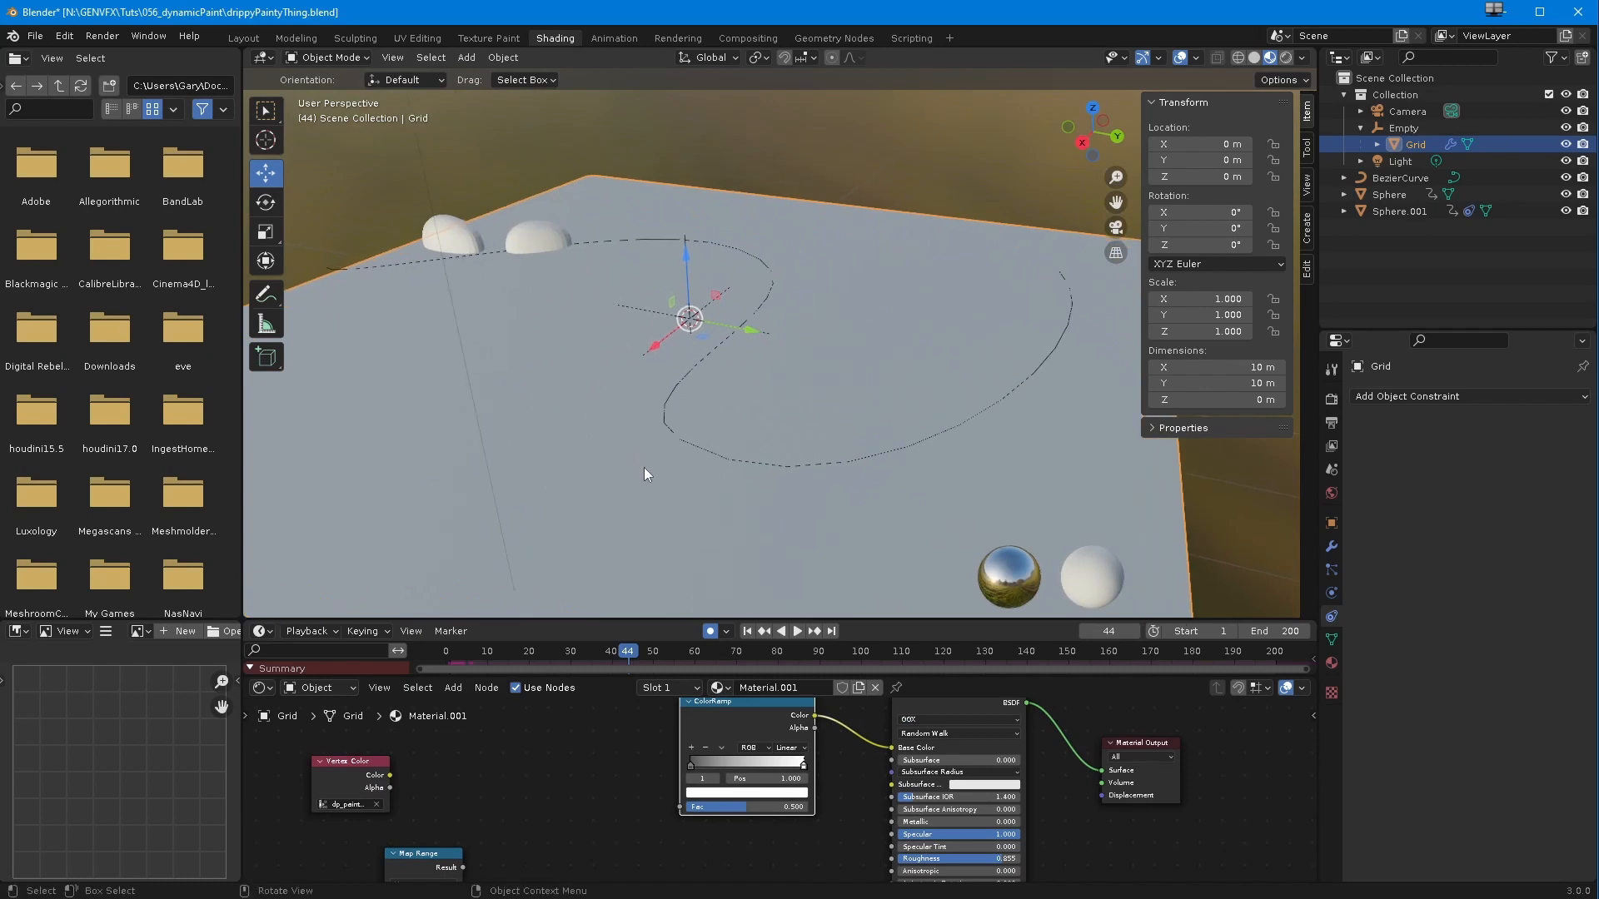
# - Add a Noise Texture node to the grid's material and connect its Fac output to the ColorRamp's Fac input
pyautogui.click(453, 687)
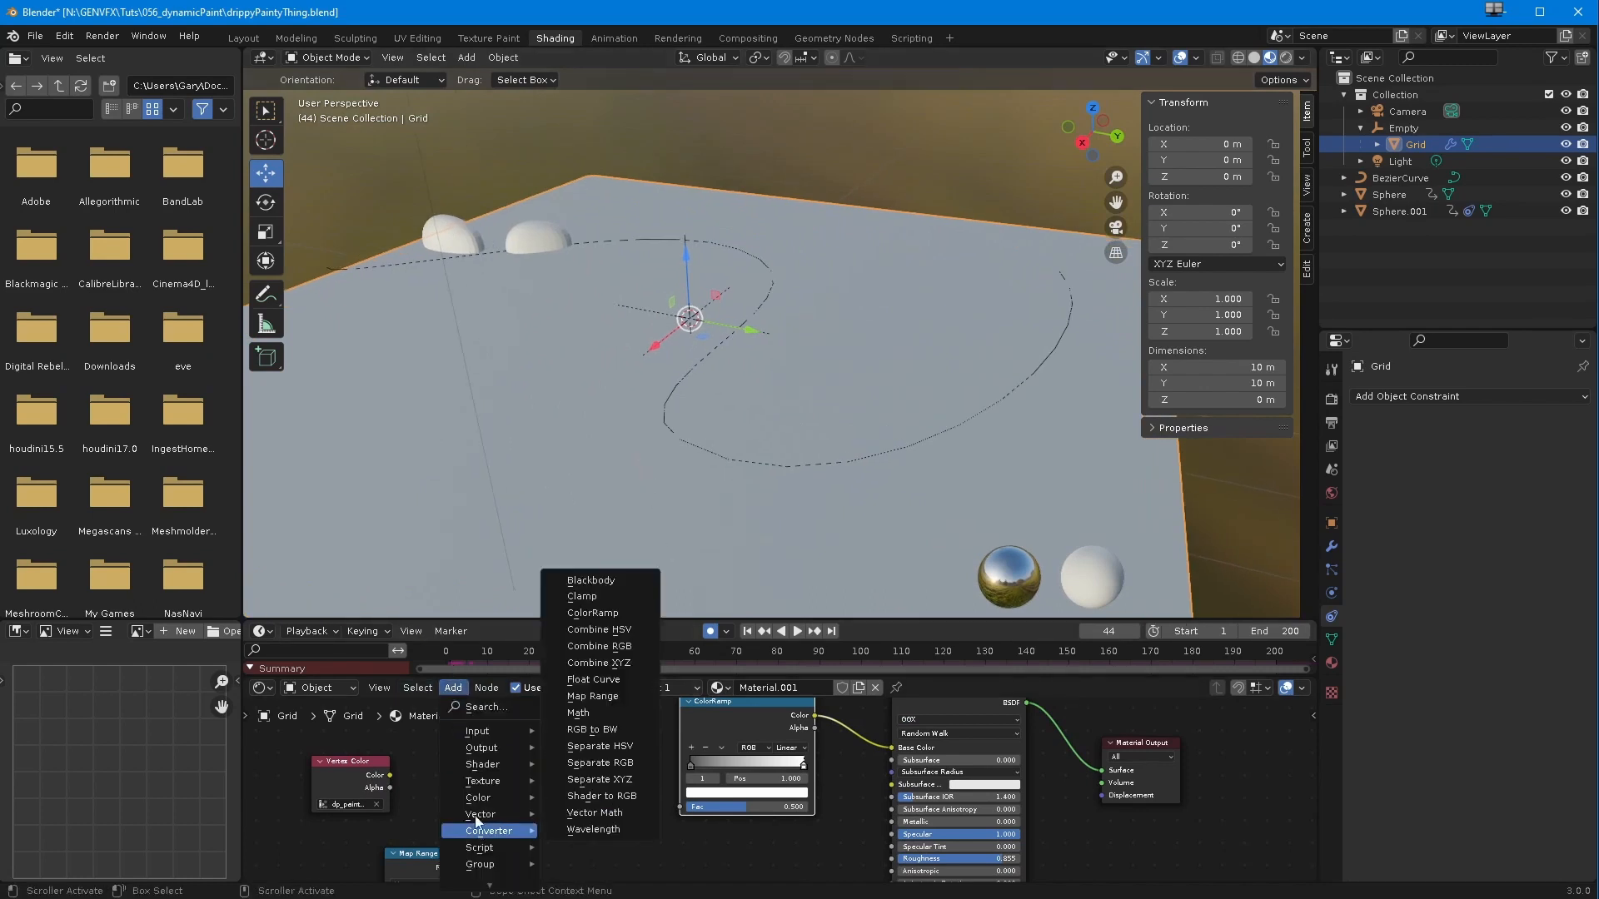
pyautogui.moveTo(477, 799)
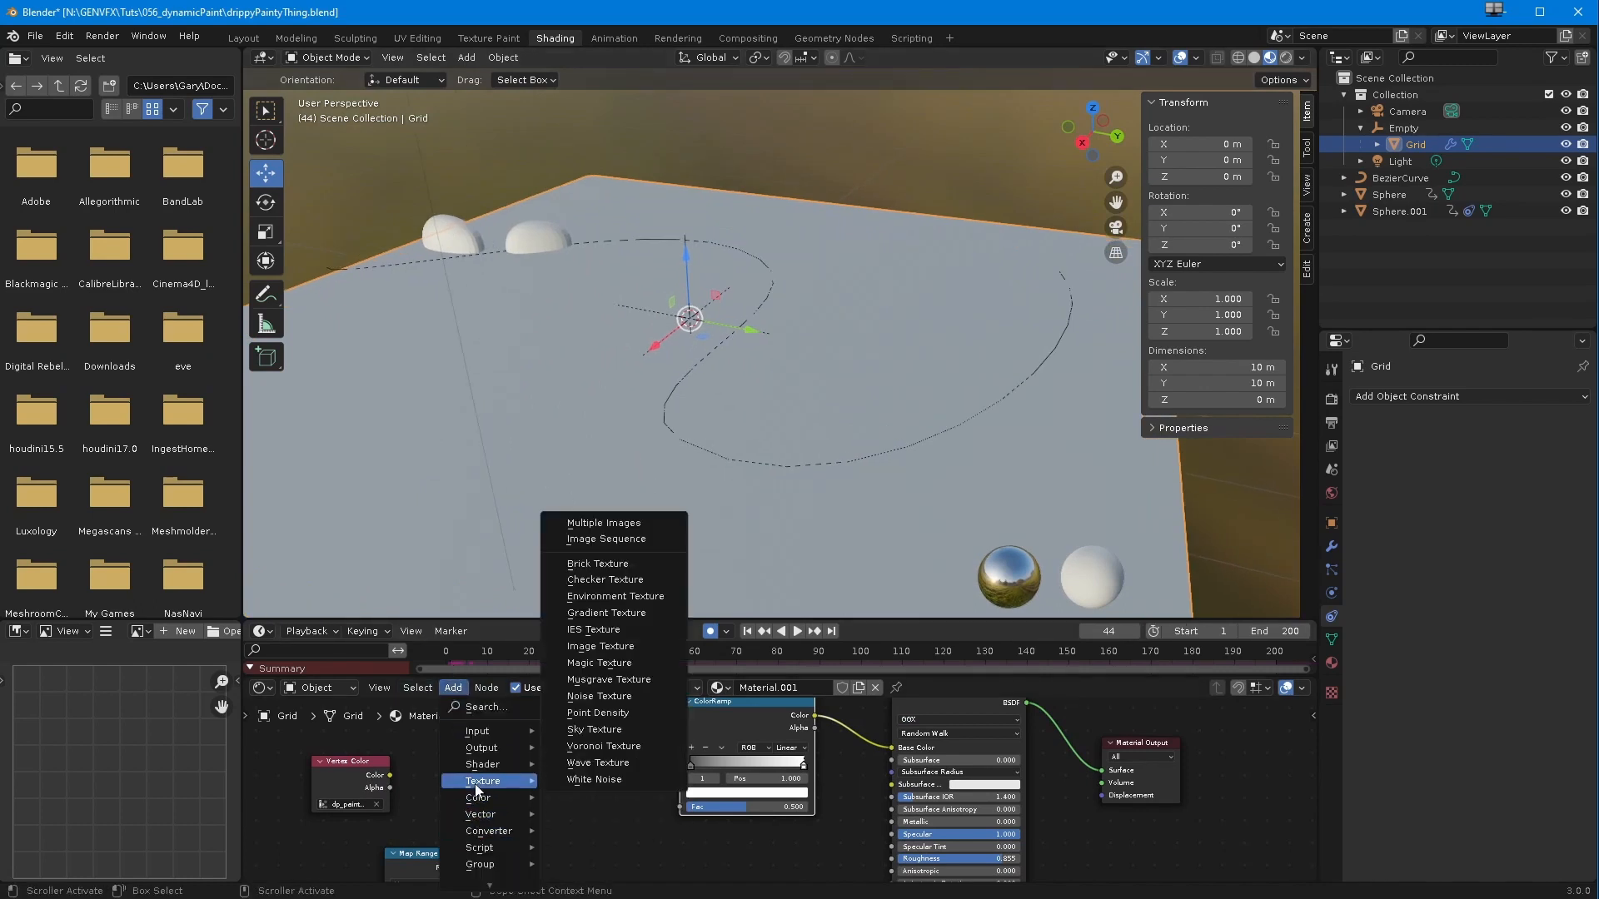
pyautogui.click(583, 696)
pyautogui.moveTo(611, 754); pyautogui.dragTo(680, 807)
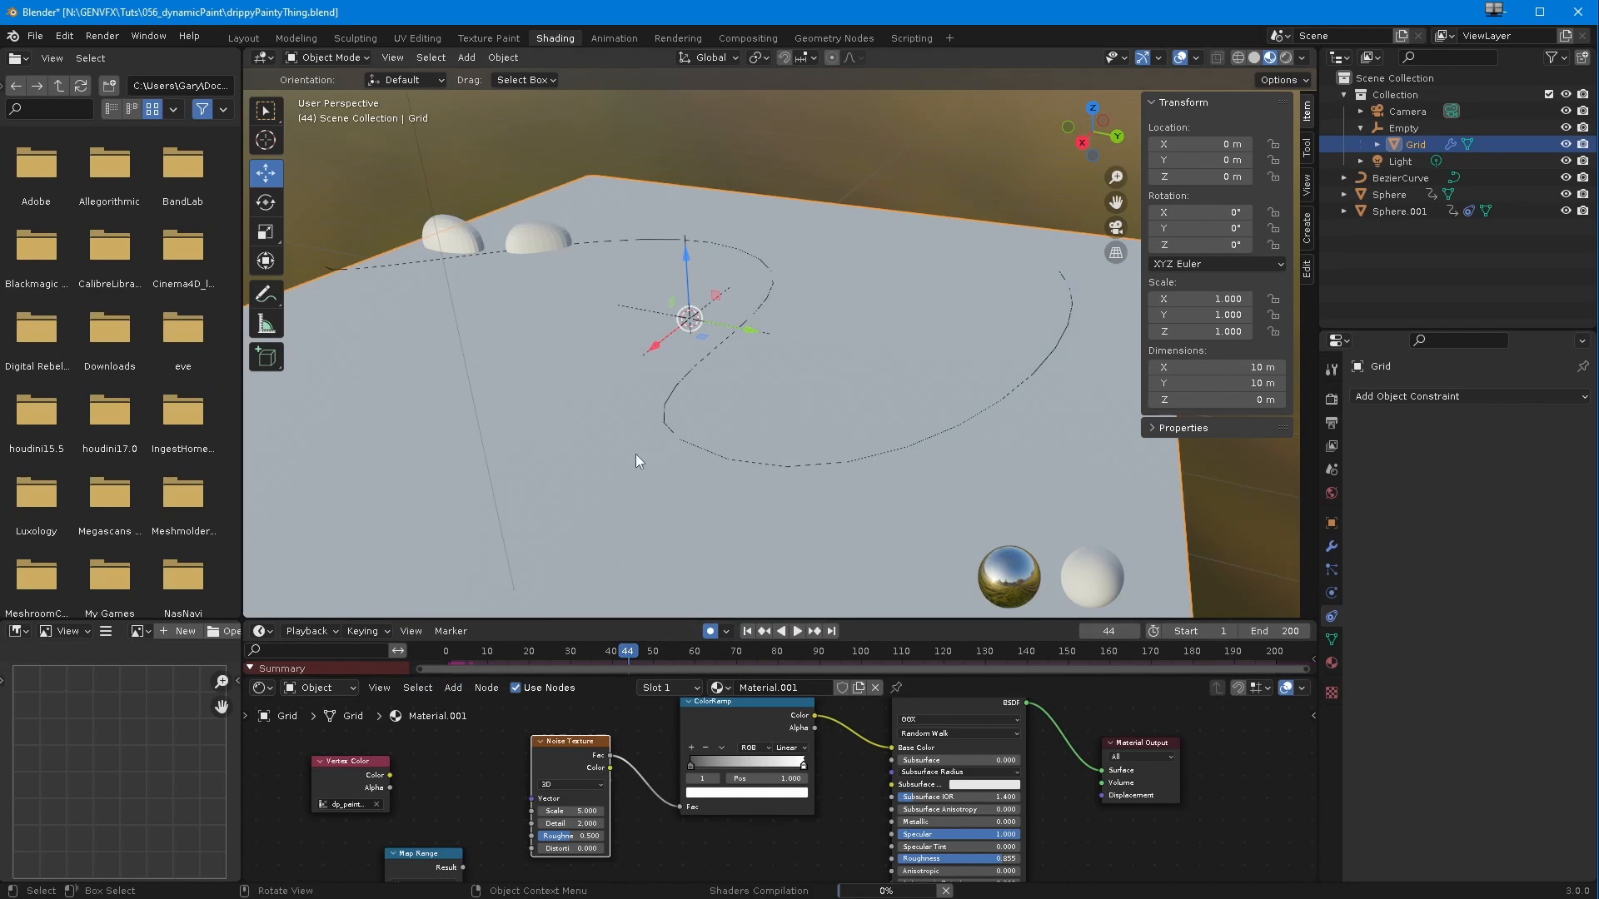
pyautogui.moveTo(638, 499); pyautogui.dragTo(627, 556, button='middle')
# - Set the Noise Texture's Scale to about 90, Detail to about 1.6, Roughness to about 0.93 and Distortion to about 0.6
pyautogui.moveTo(553, 811); pyautogui.dragTo(1049, 844)
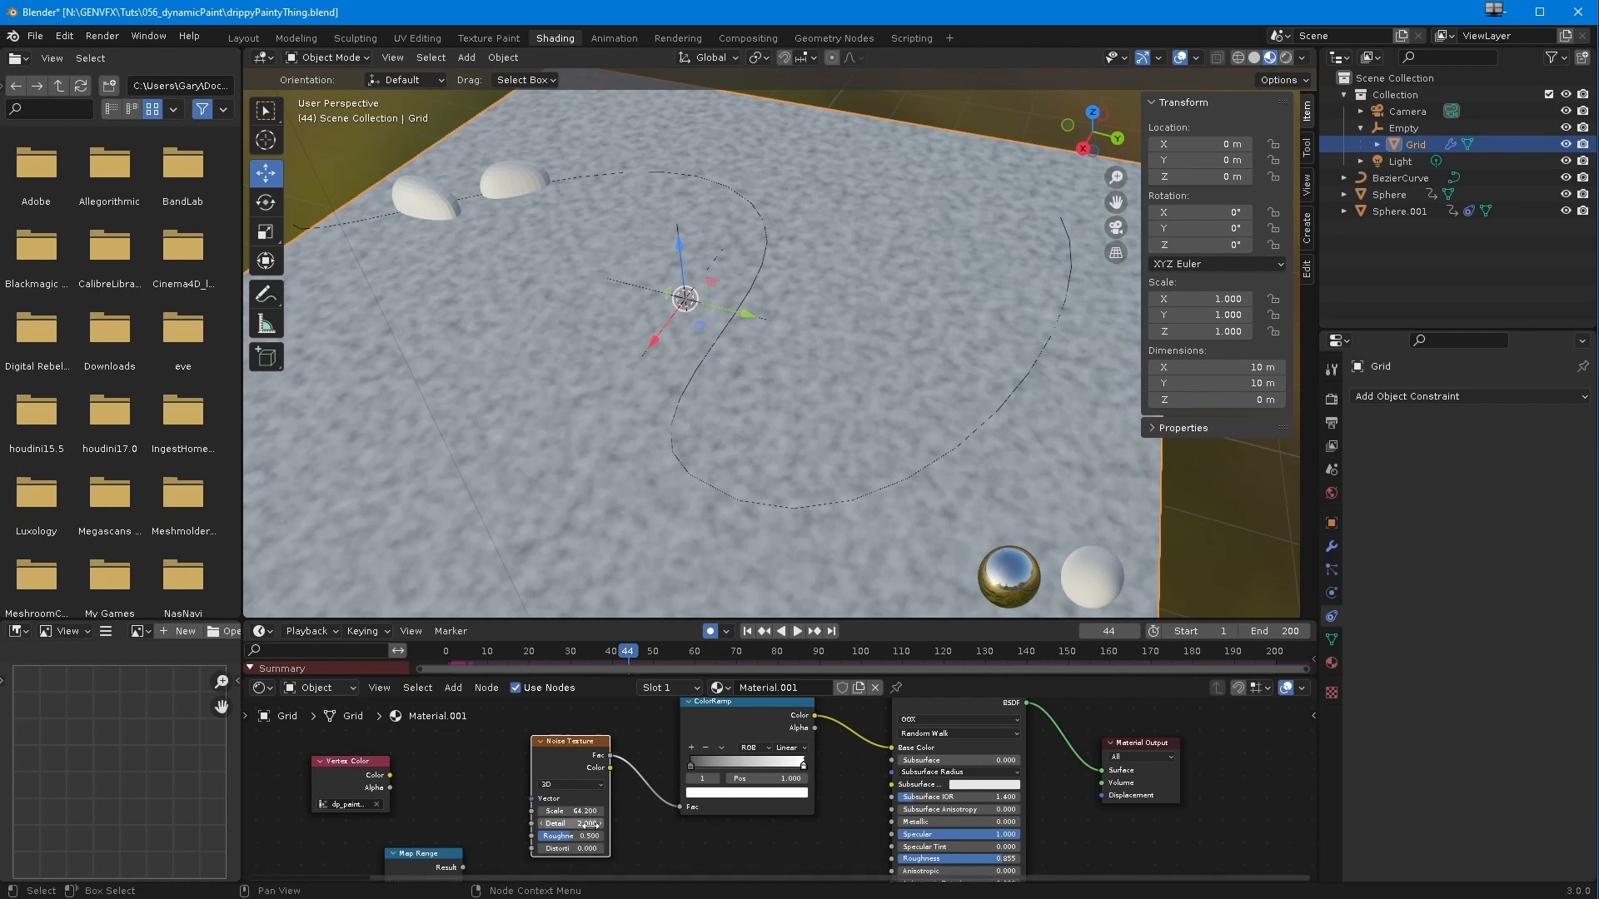
pyautogui.moveTo(574, 824); pyautogui.dragTo(510, 825)
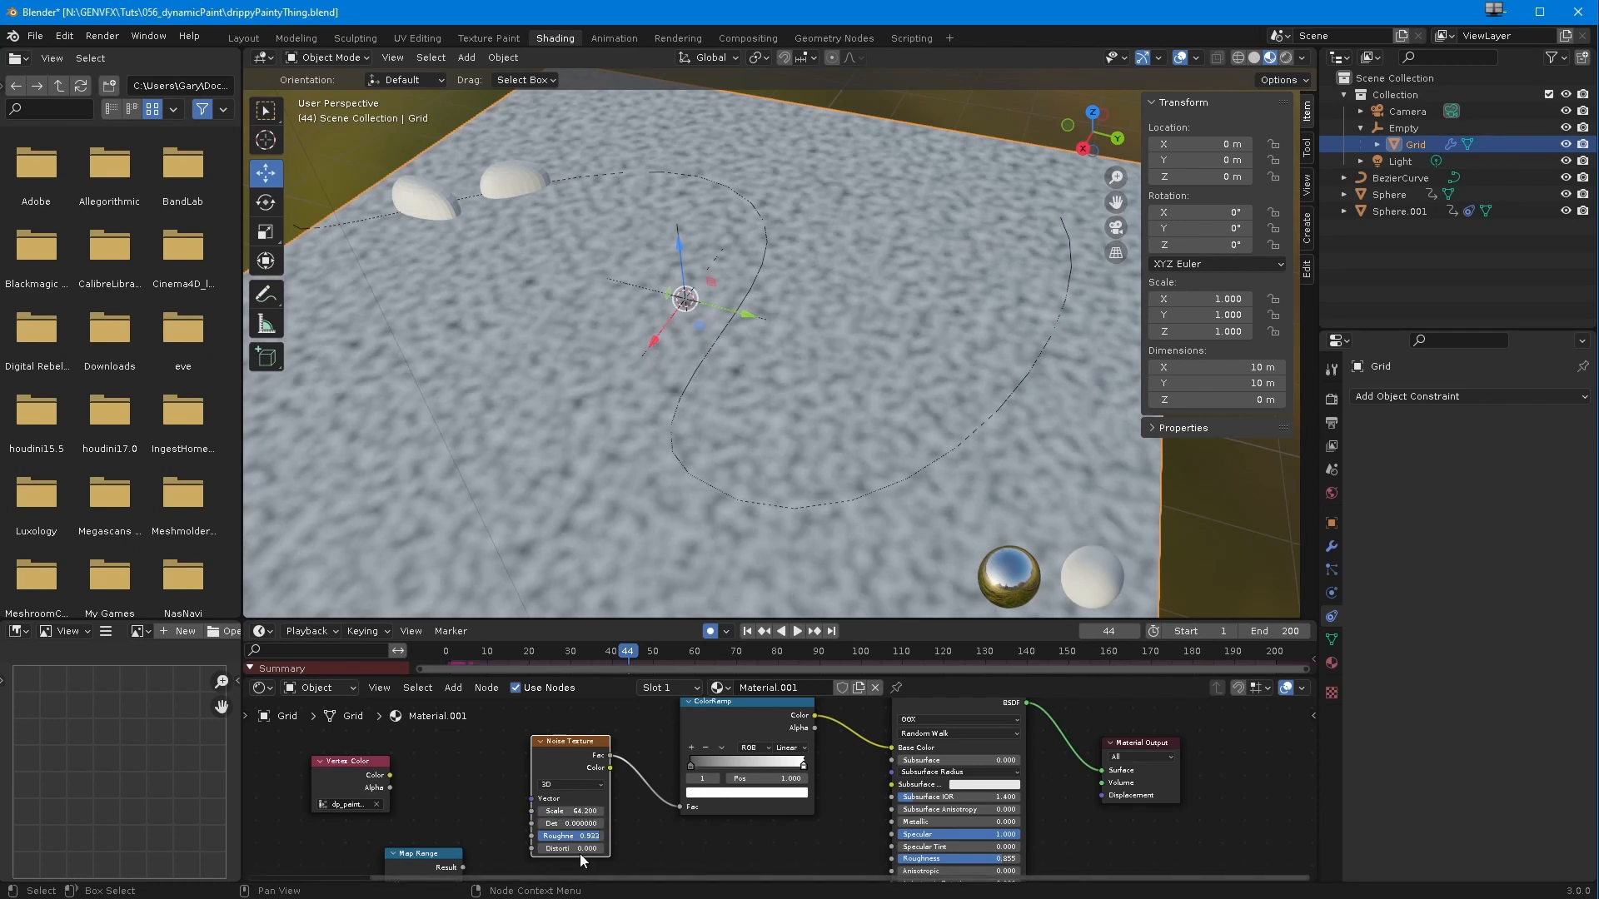
pyautogui.moveTo(576, 849); pyautogui.dragTo(582, 849)
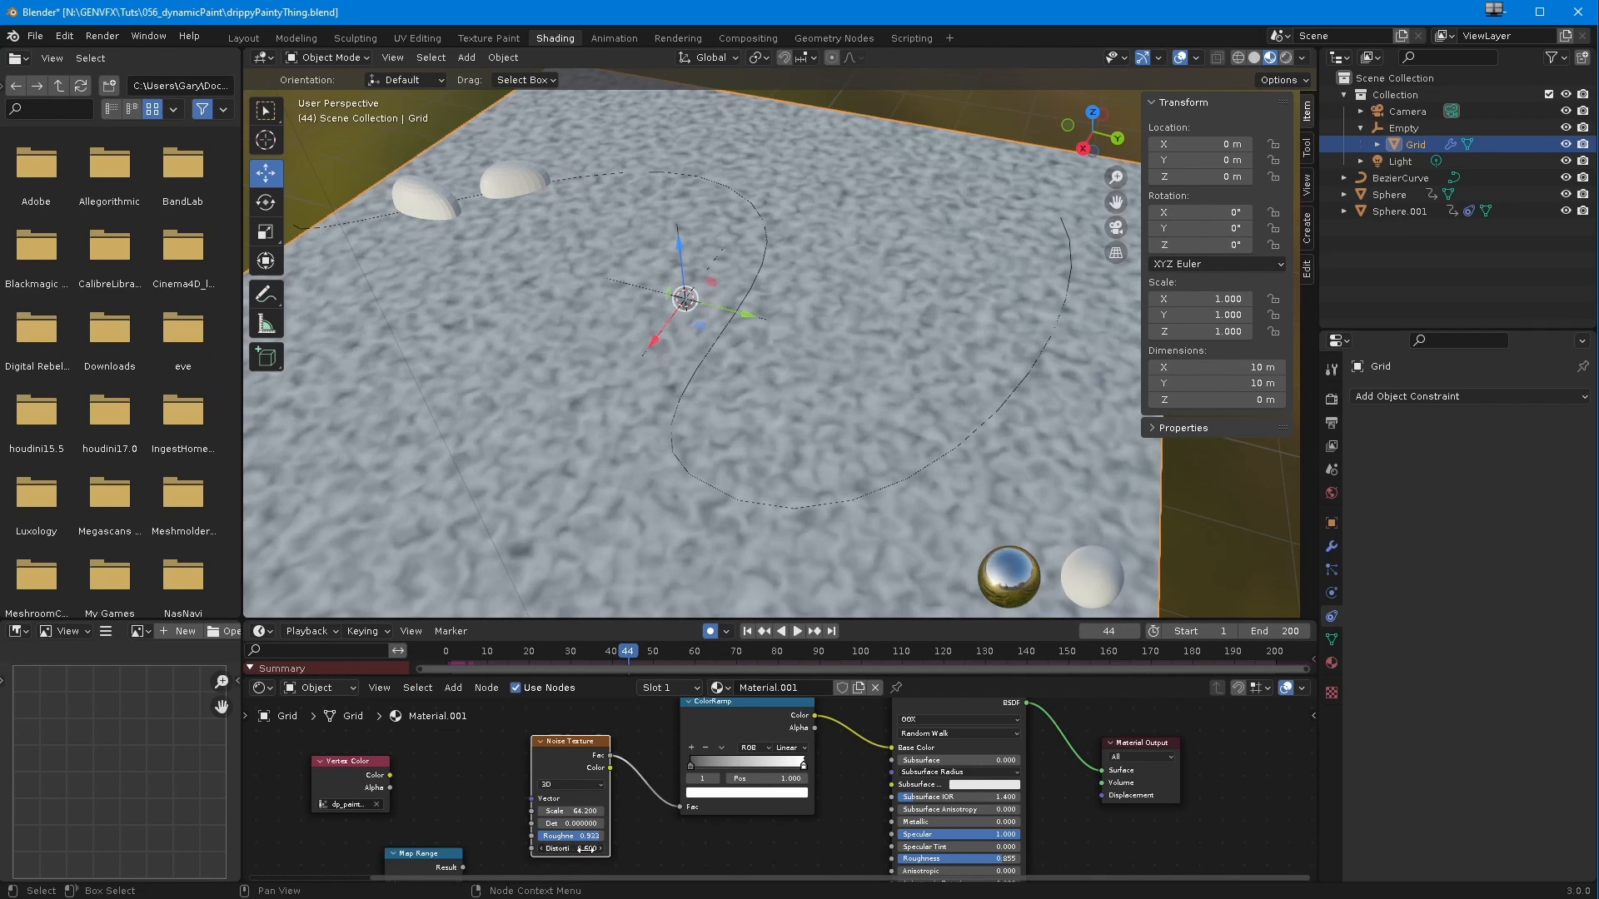
pyautogui.moveTo(571, 825); pyautogui.dragTo(586, 826)
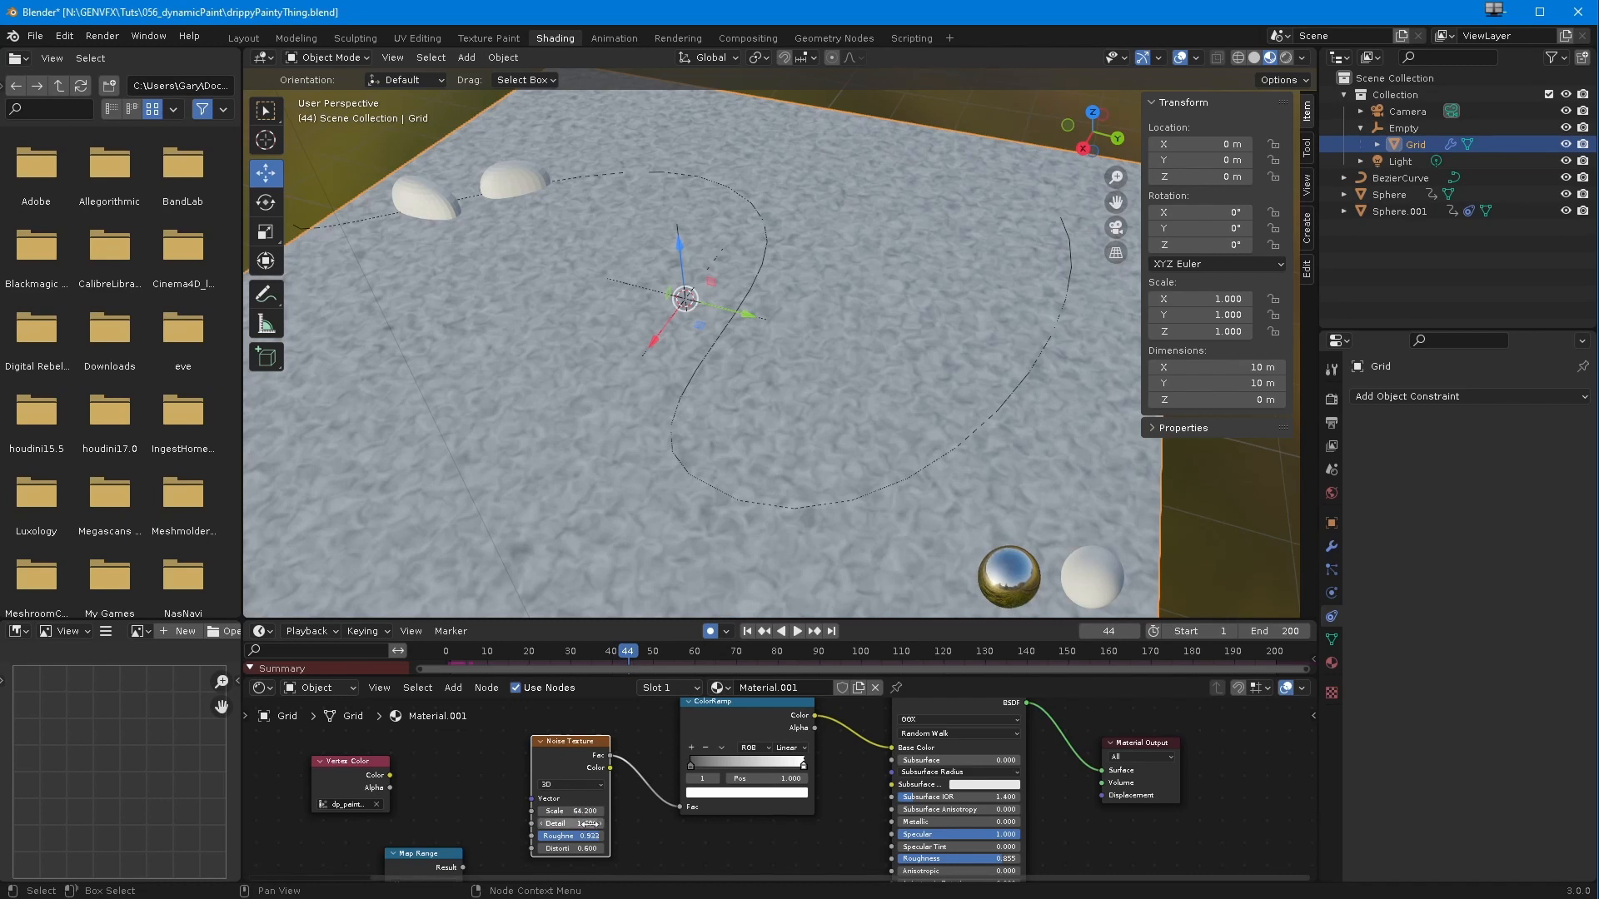
pyautogui.moveTo(579, 812); pyautogui.dragTo(722, 824)
# - Change the ColorRamp's first colour stop to a muted grey-blue
pyautogui.click(687, 764)
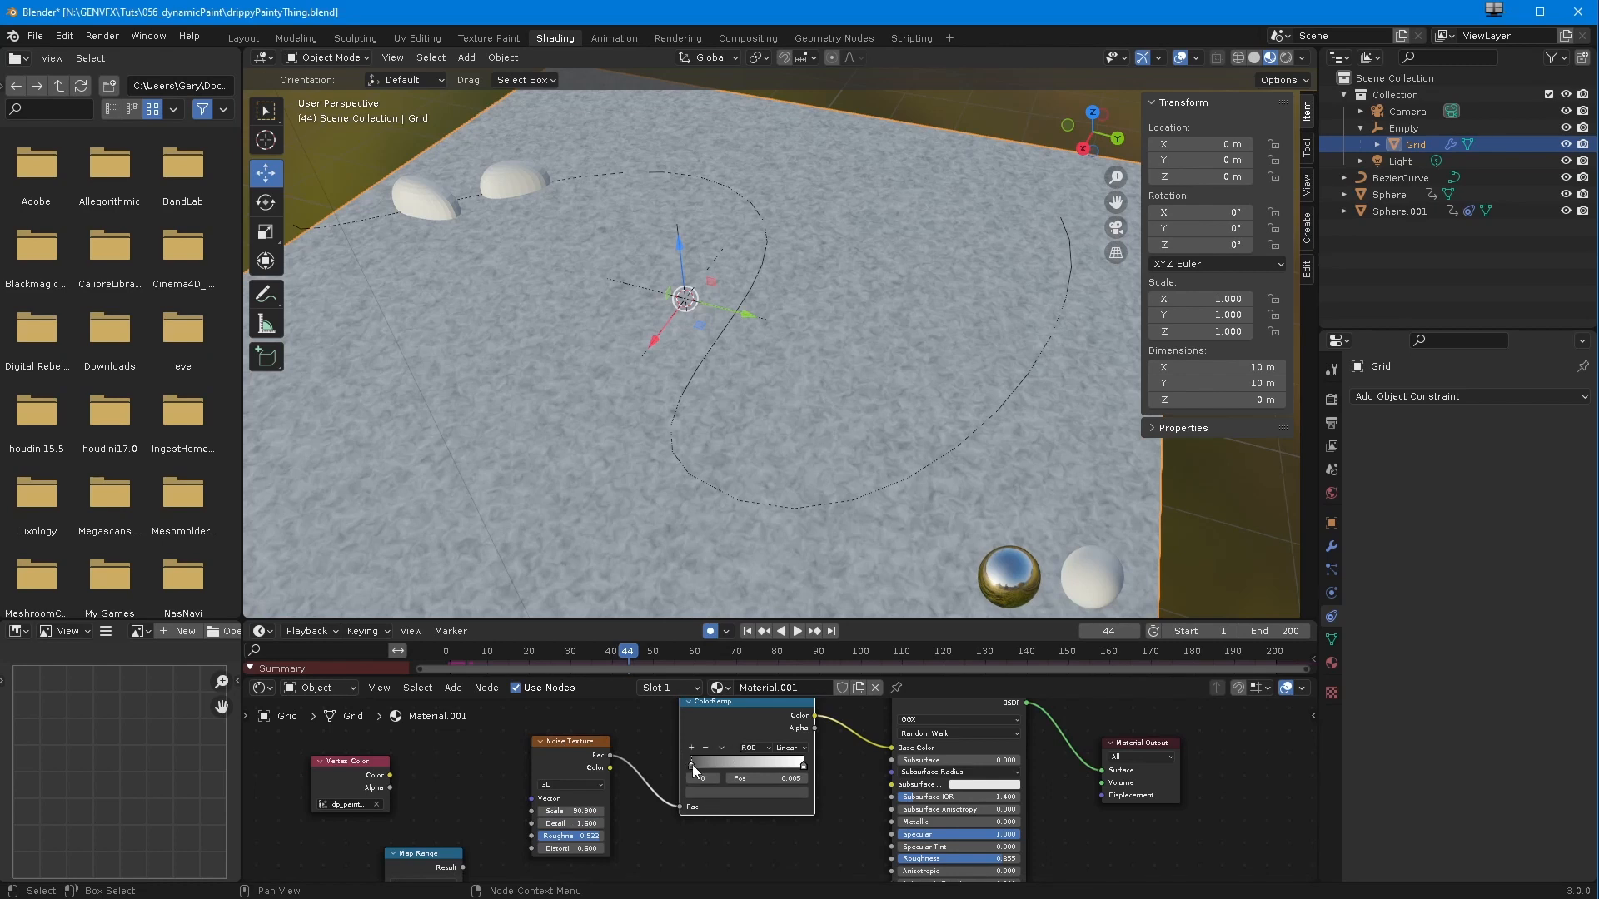
pyautogui.click(699, 792)
pyautogui.moveTo(782, 689)
pyautogui.mouseDown()
pyautogui.moveTo(783, 668)
pyautogui.moveTo(736, 663)
pyautogui.mouseUp()
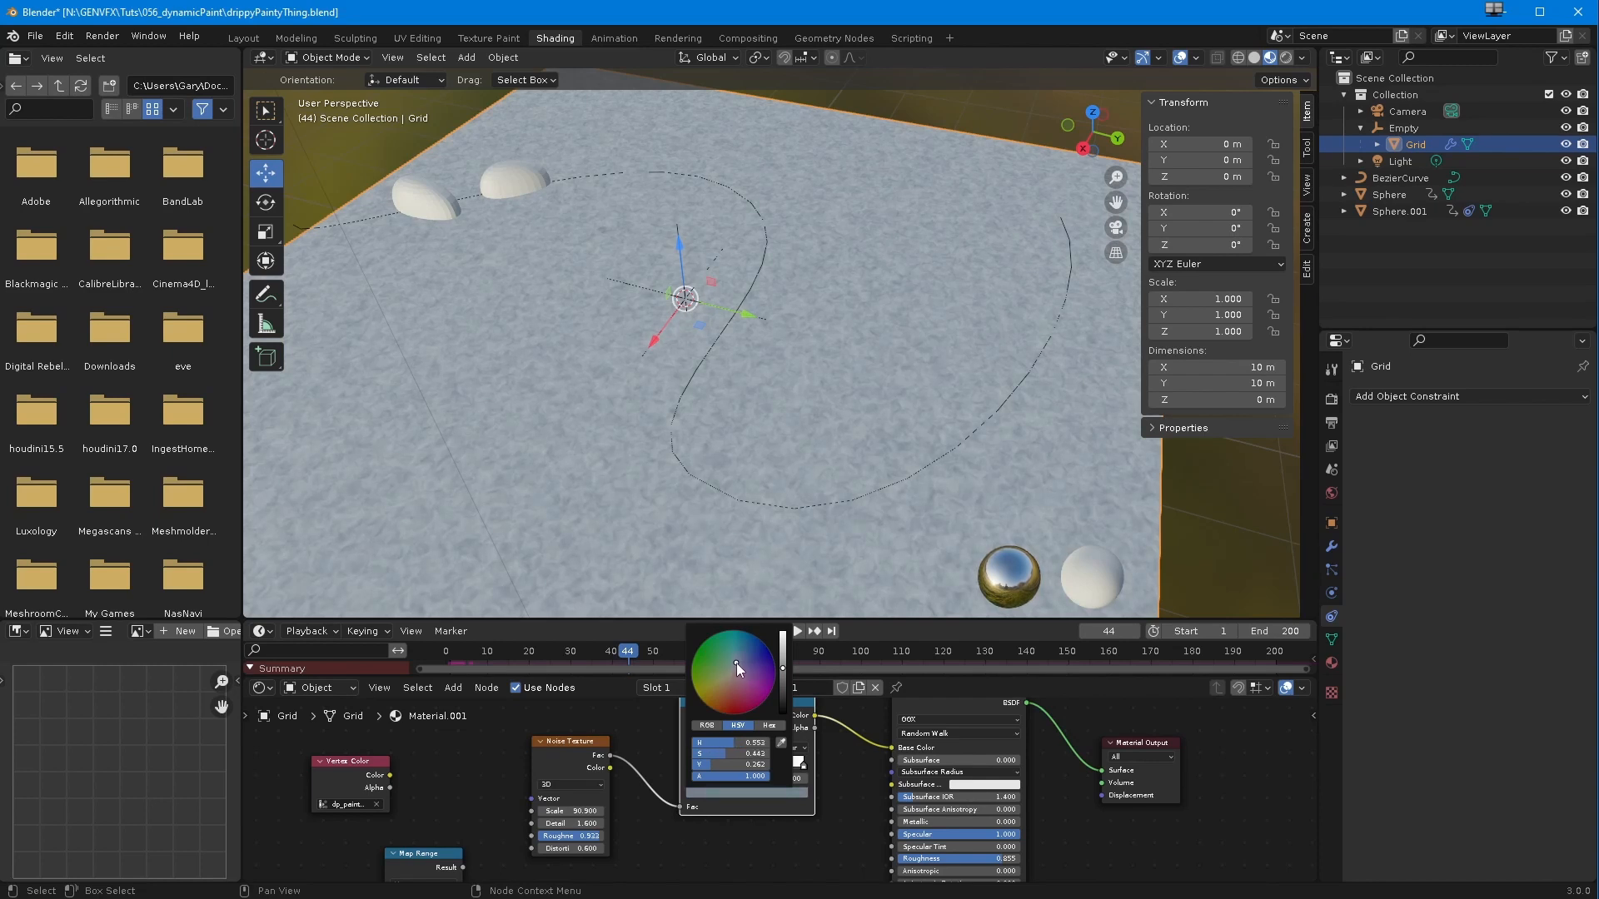
pyautogui.click(756, 854)
pyautogui.scroll(-4, 624, 450)
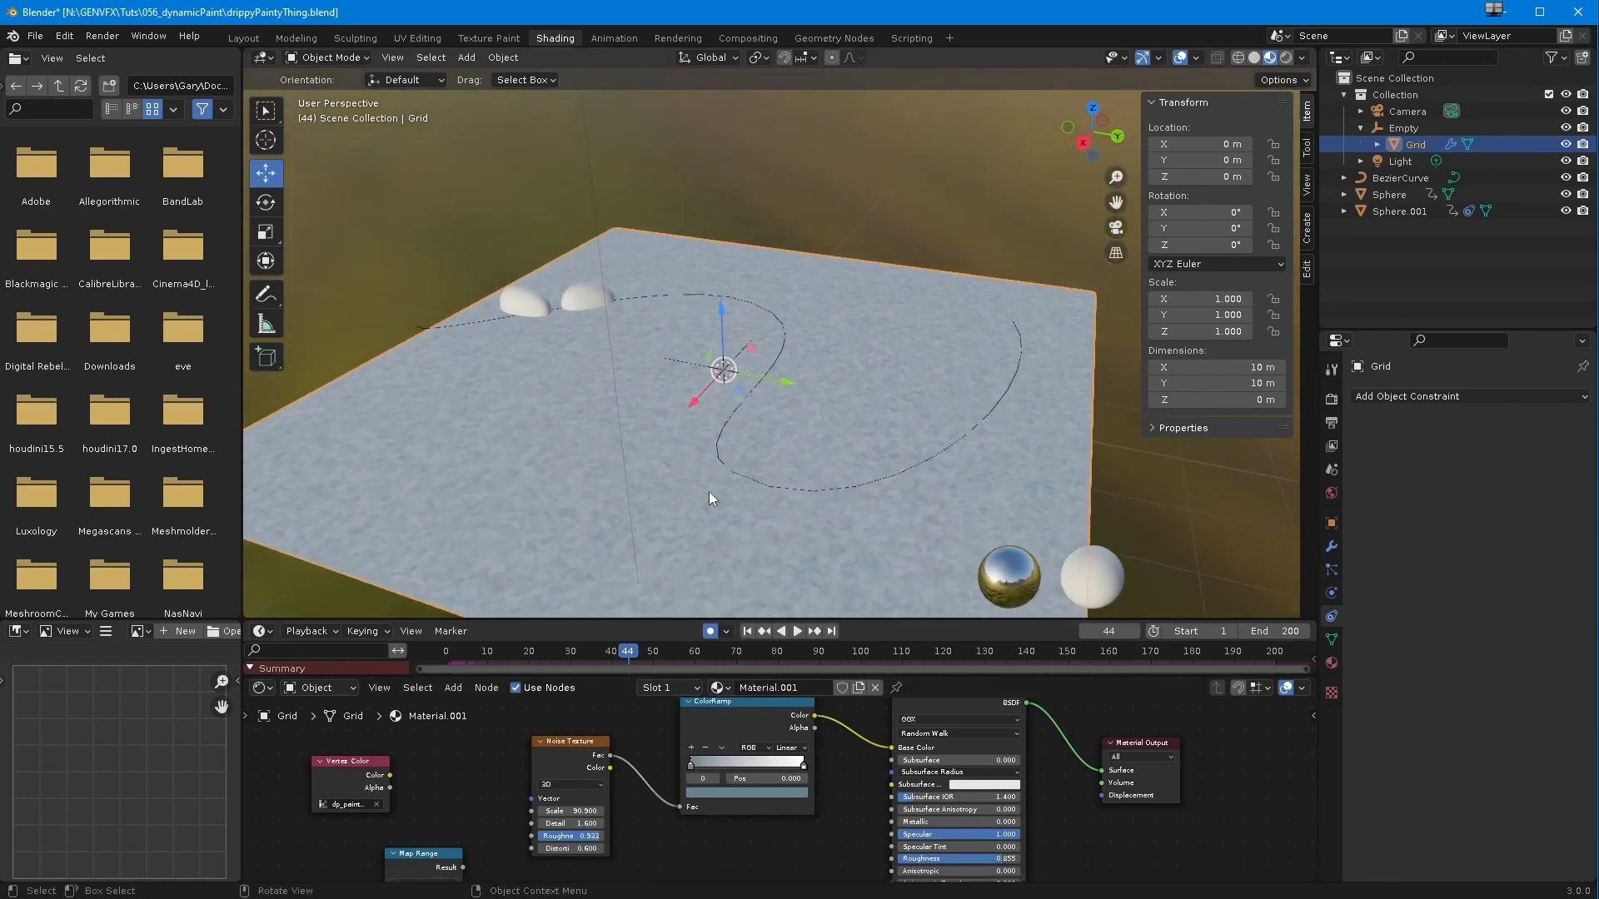
# - Enable Dynamic Paint on Sphere.001, change its type to Brush and add the brush
pyautogui.click(1329, 593)
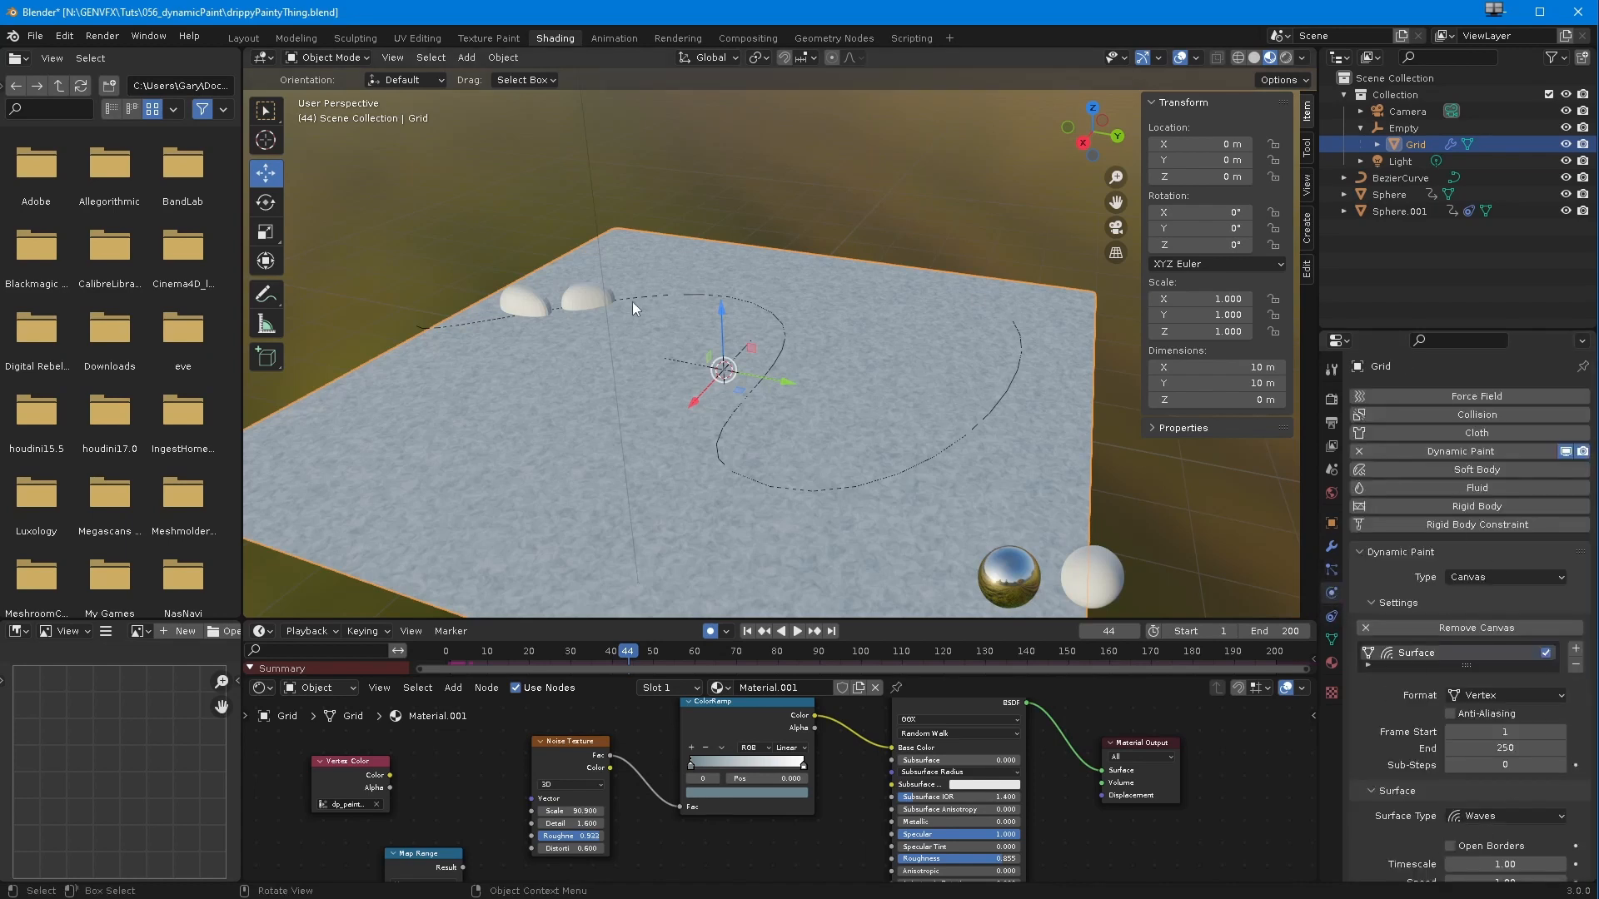
pyautogui.click(577, 297)
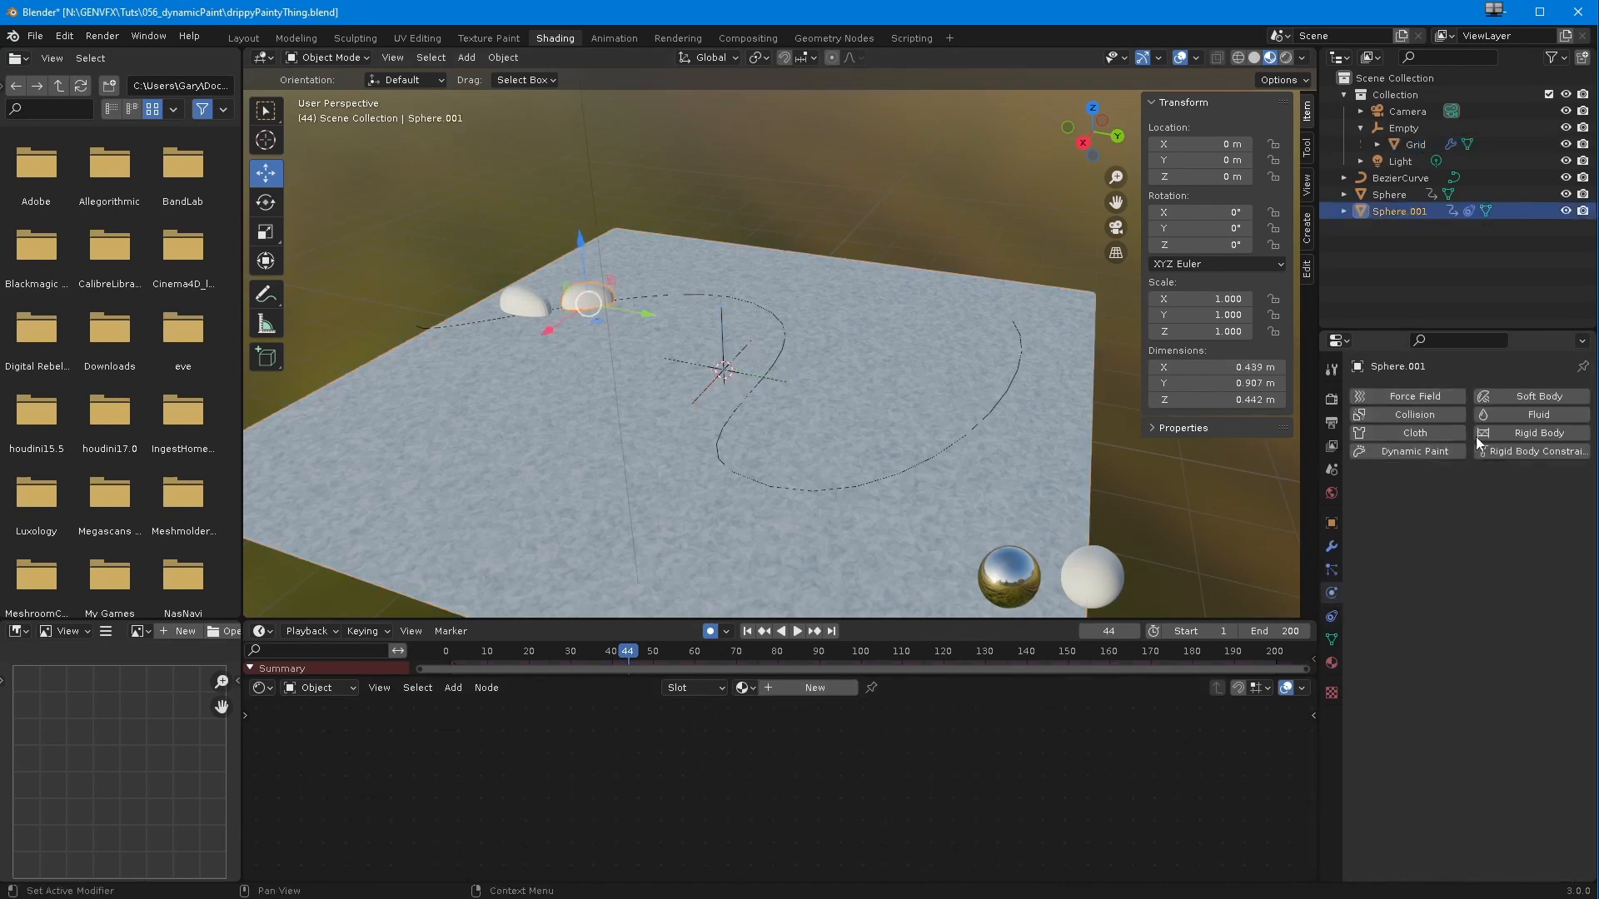
pyautogui.click(1417, 452)
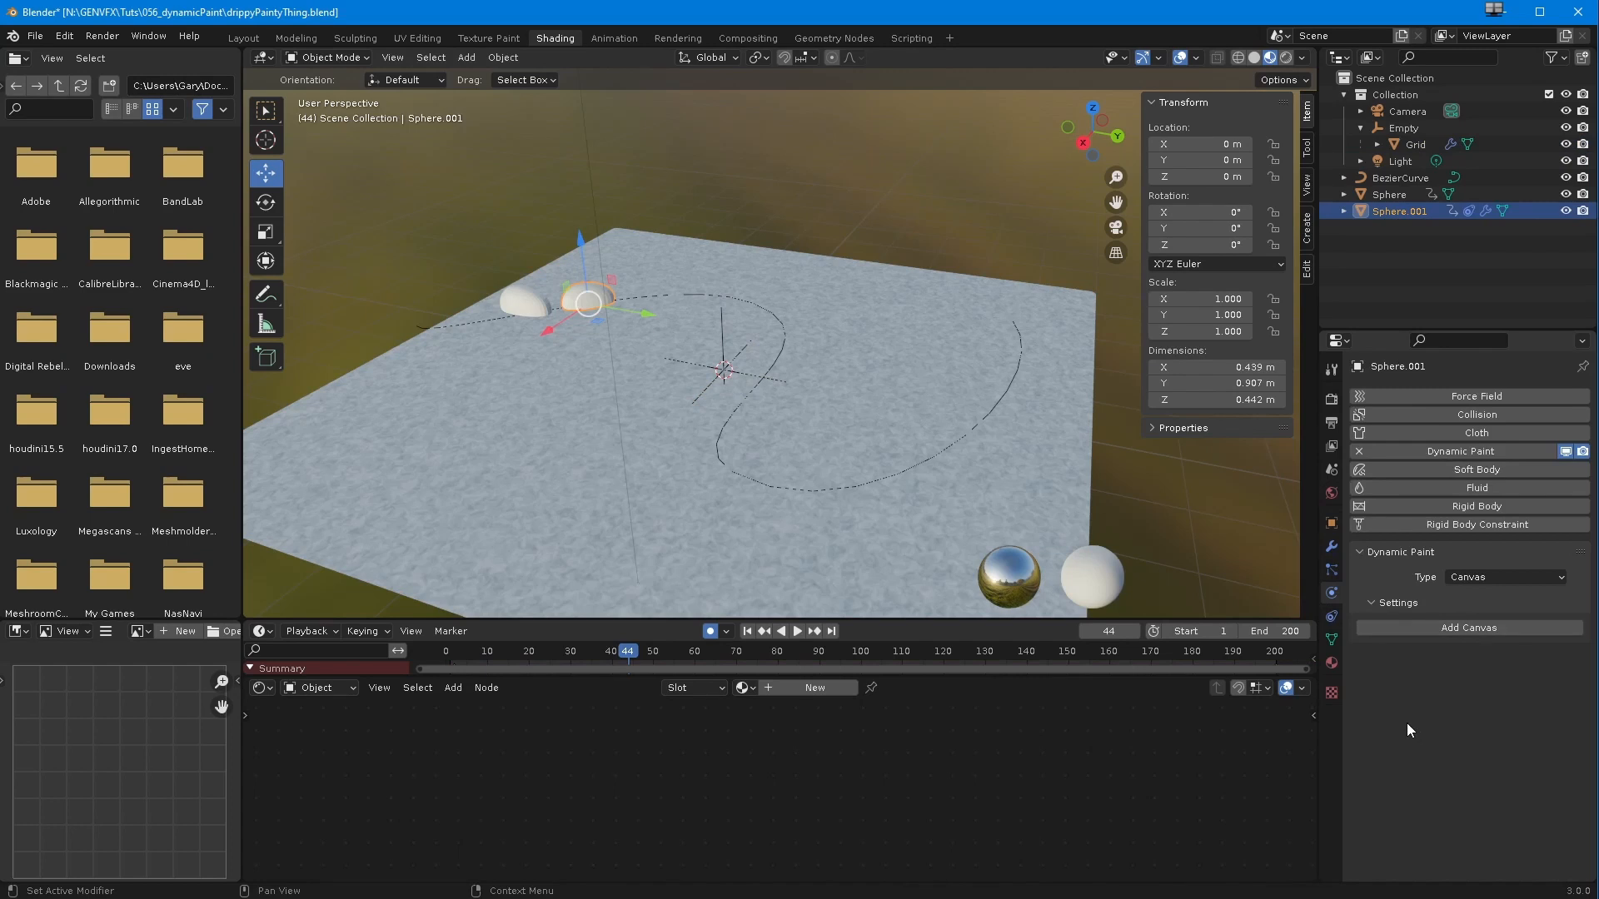
pyautogui.click(1437, 631)
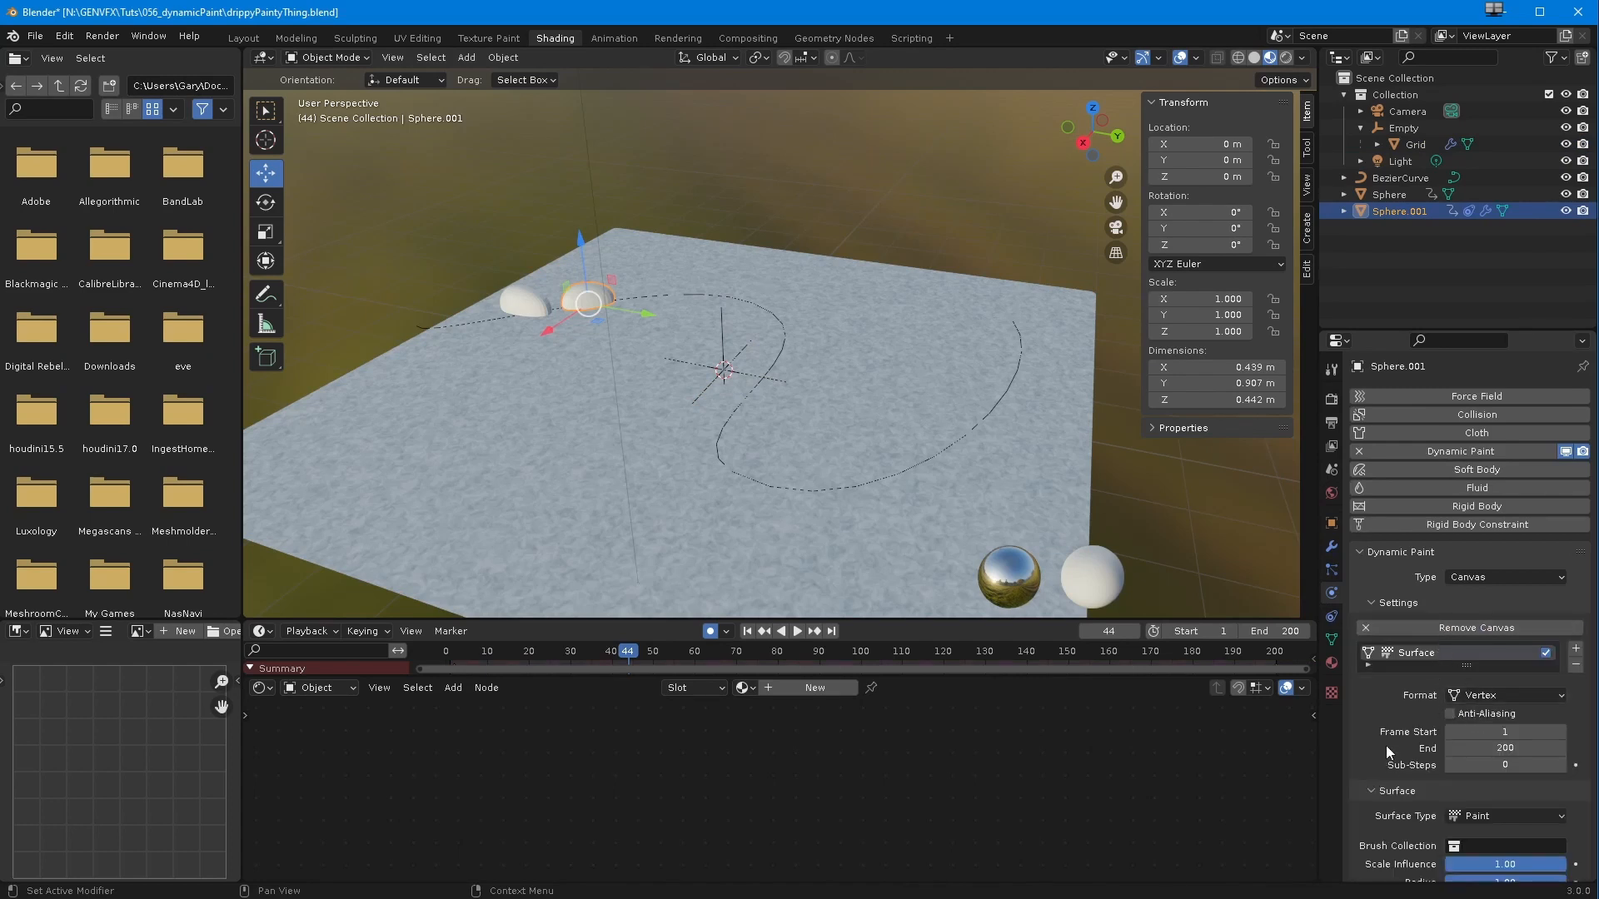
pyautogui.click(1459, 579)
pyautogui.click(1453, 616)
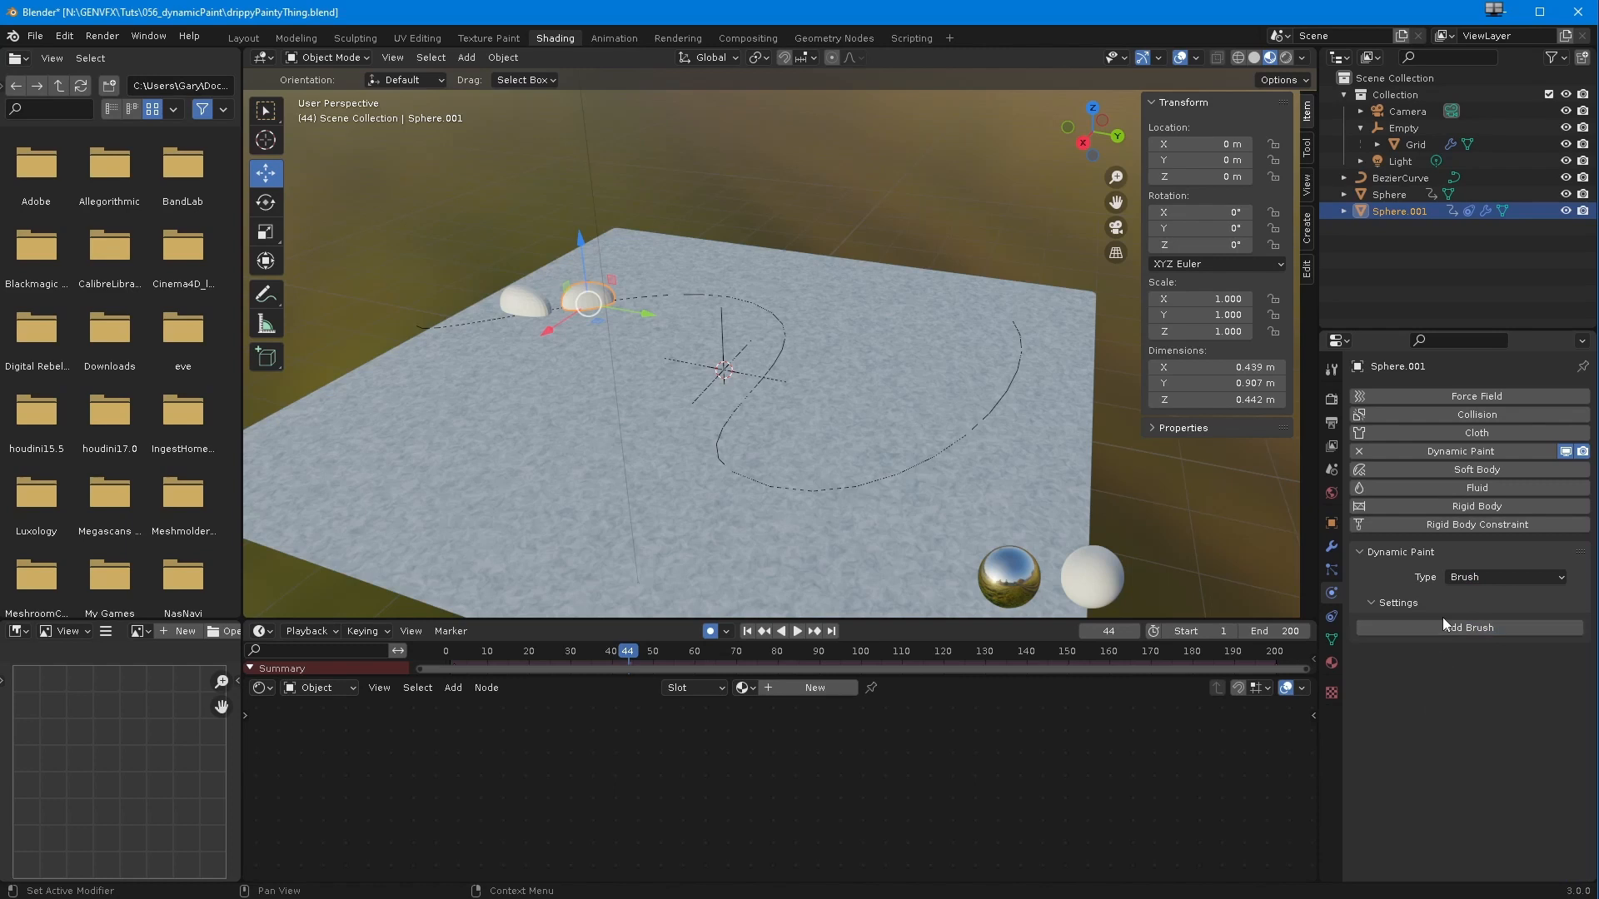
pyautogui.click(1444, 626)
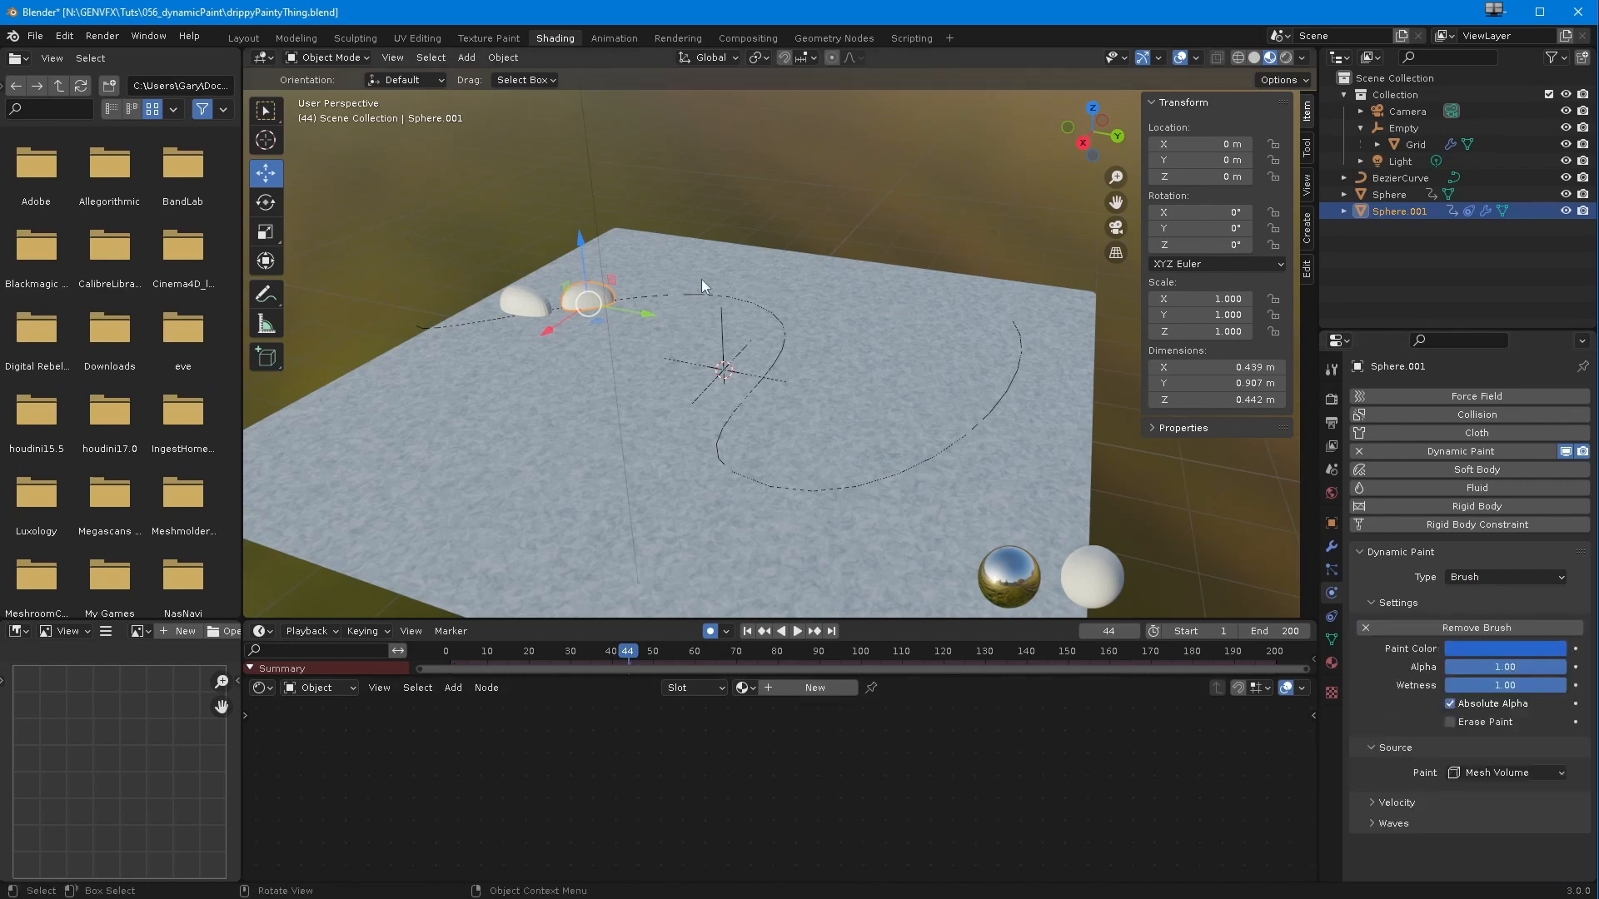
# - Enable Dynamic Paint on the other sphere, named Sphere, with the type Brush, and add the brush
pyautogui.click(524, 300)
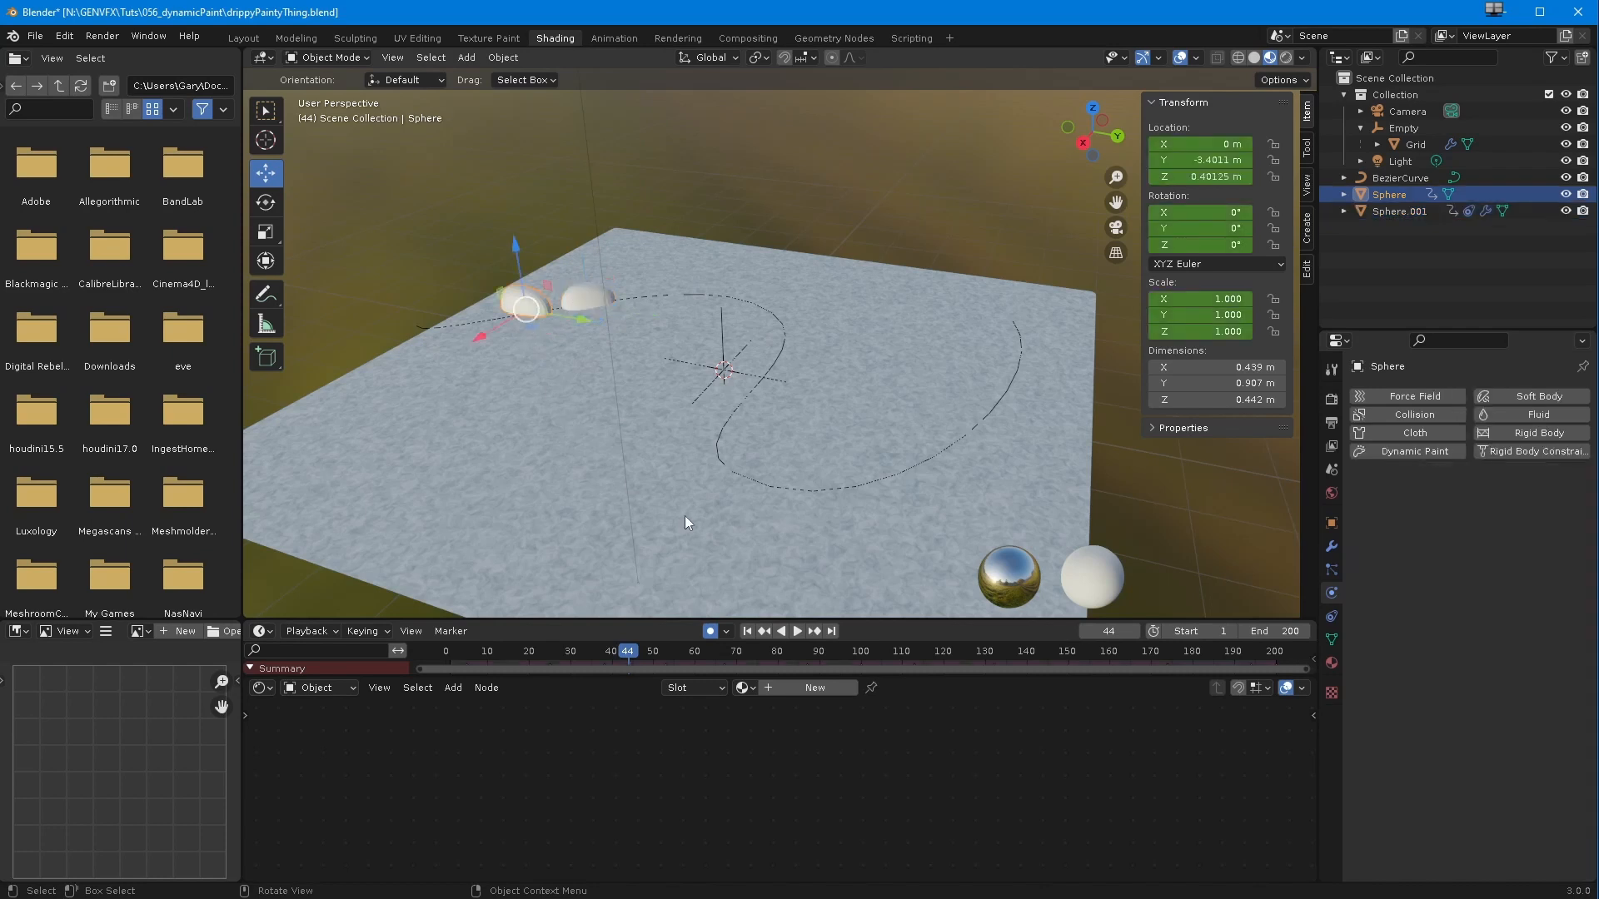
pyautogui.click(1382, 454)
pyautogui.click(1466, 580)
pyautogui.click(1459, 613)
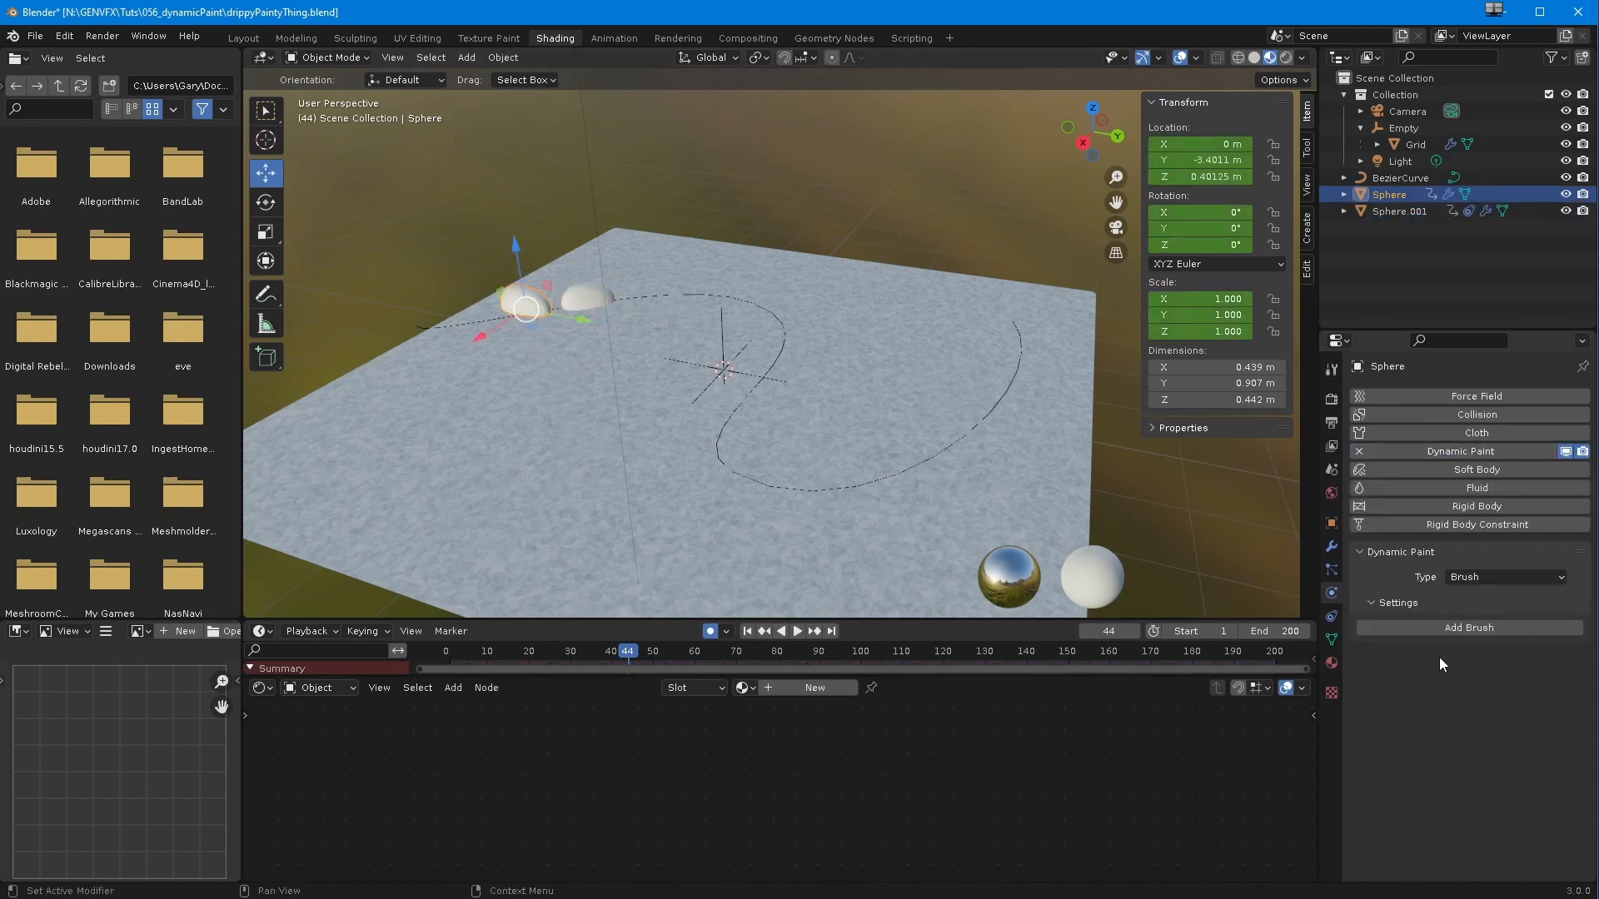
pyautogui.click(1444, 629)
# - Play the animation from frame 1 and examine the waves made by both spheres from a lower angle
pyautogui.click(747, 631)
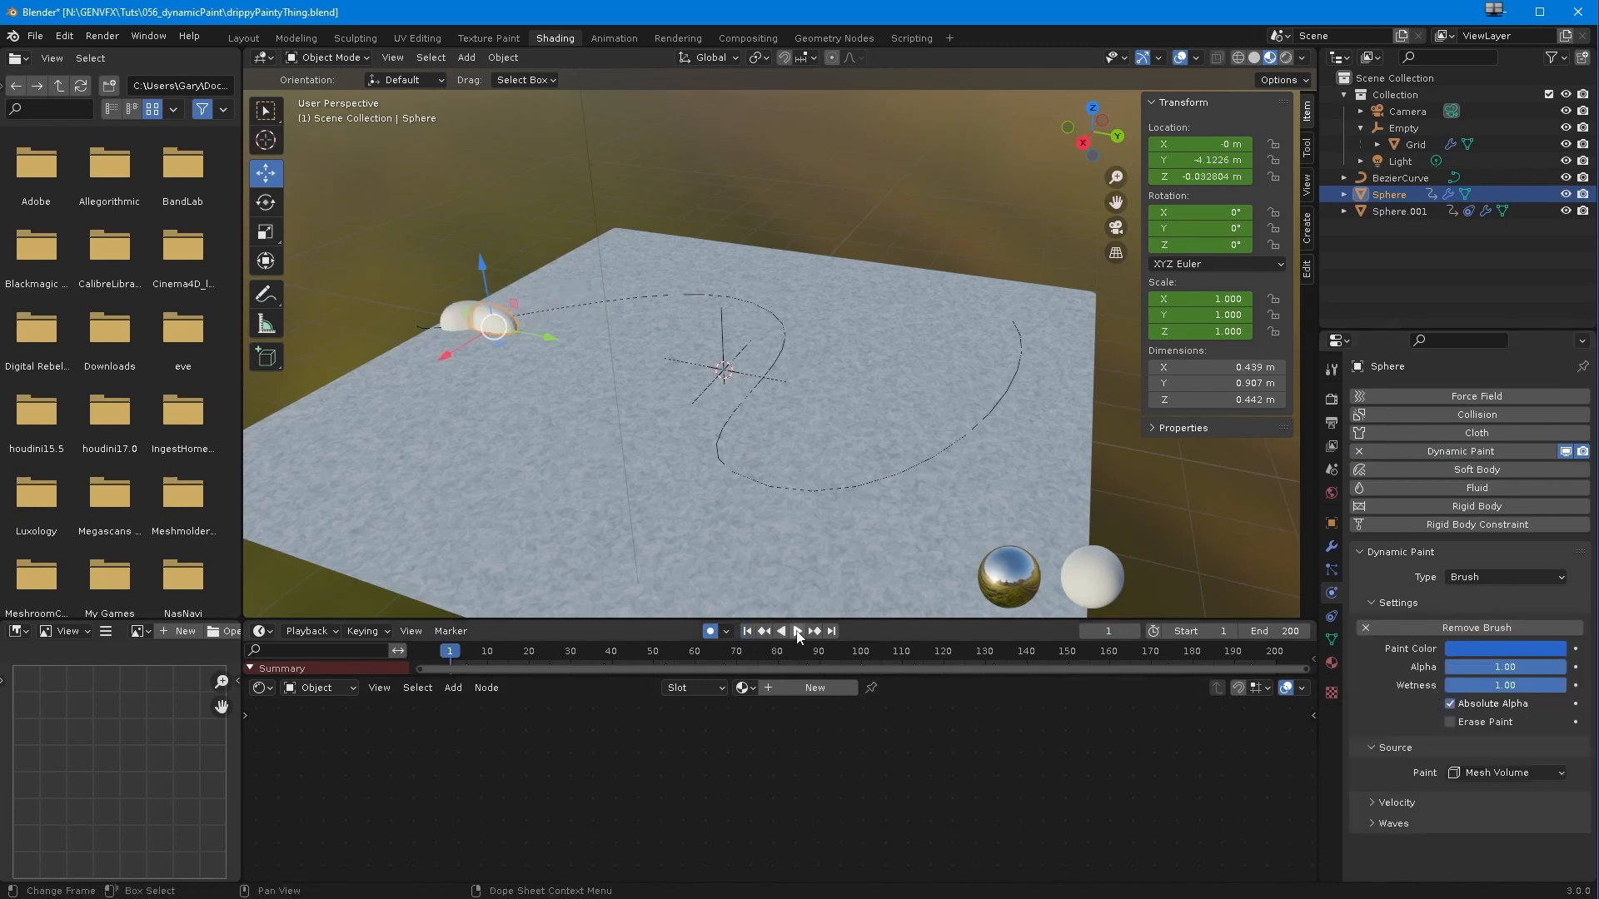
pyautogui.click(798, 631)
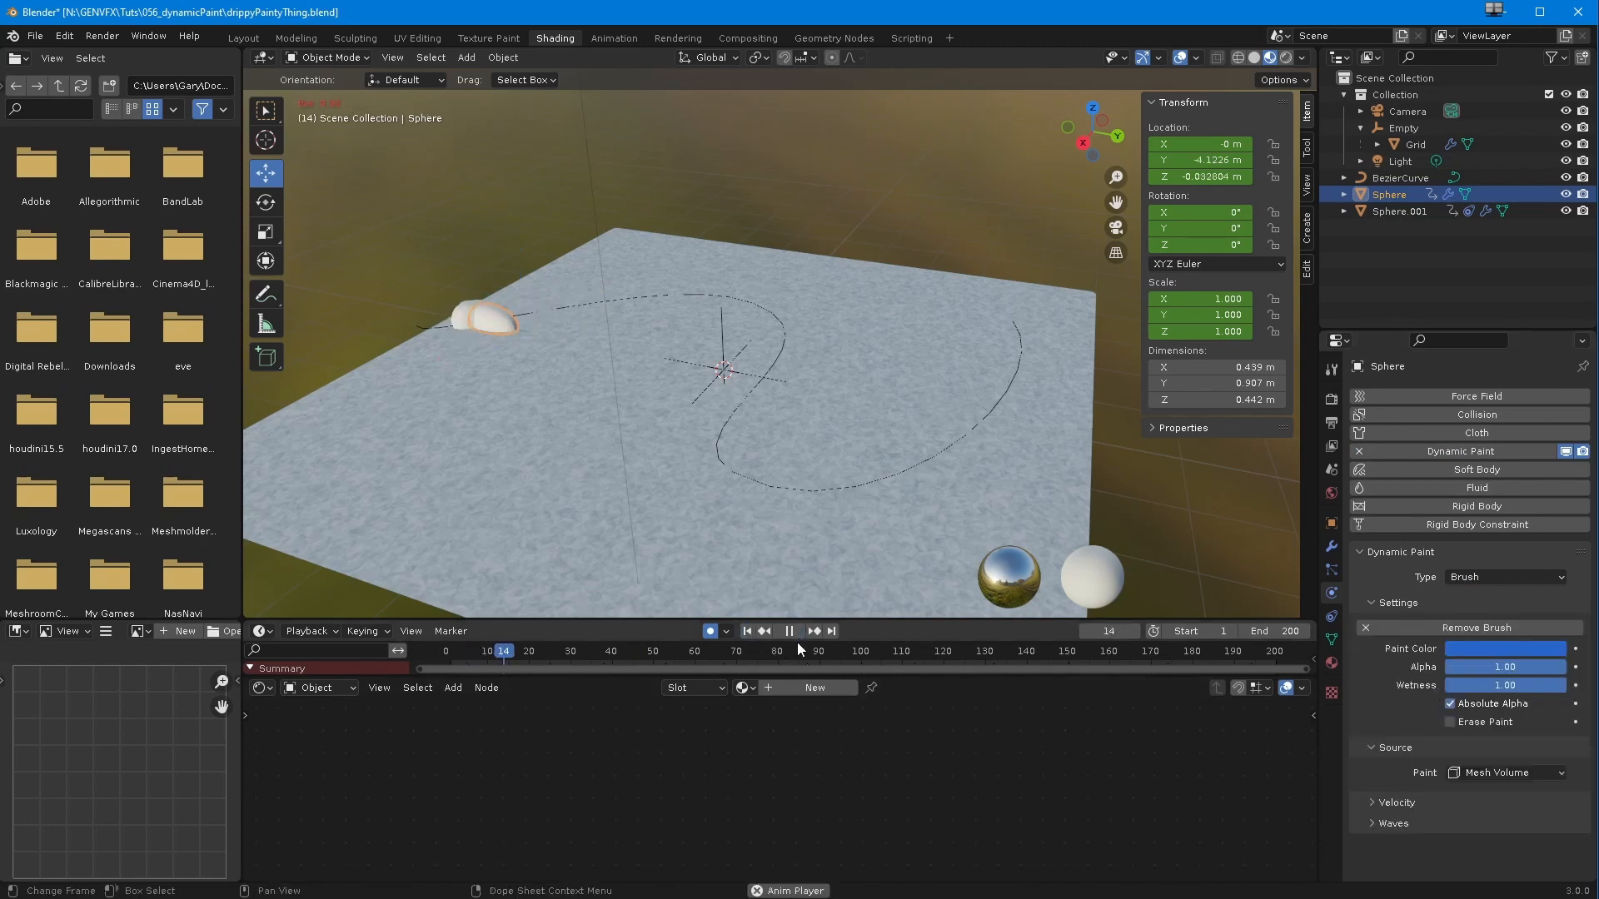
pyautogui.moveTo(677, 447)
pyautogui.mouseDown(button='middle')
pyautogui.moveTo(733, 463)
pyautogui.moveTo(702, 443)
pyautogui.moveTo(714, 389)
pyautogui.moveTo(693, 450)
pyautogui.mouseUp(button='middle')
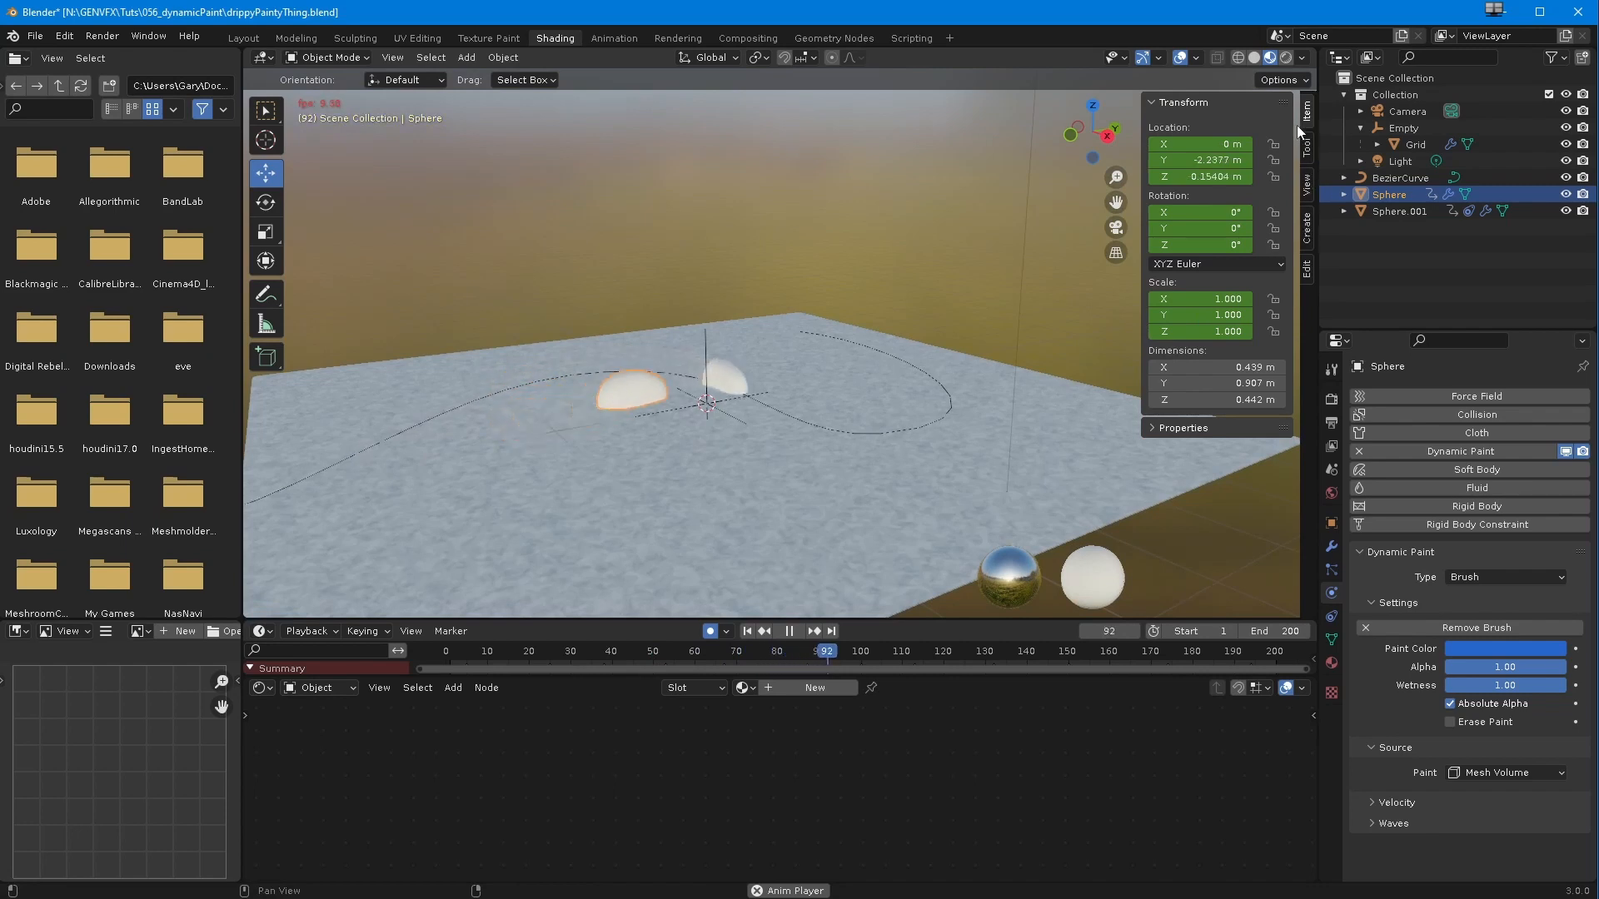
# - Switch the viewport to Solid shading, enable Cavity with the type Both, and stop the playback
pyautogui.click(1302, 58)
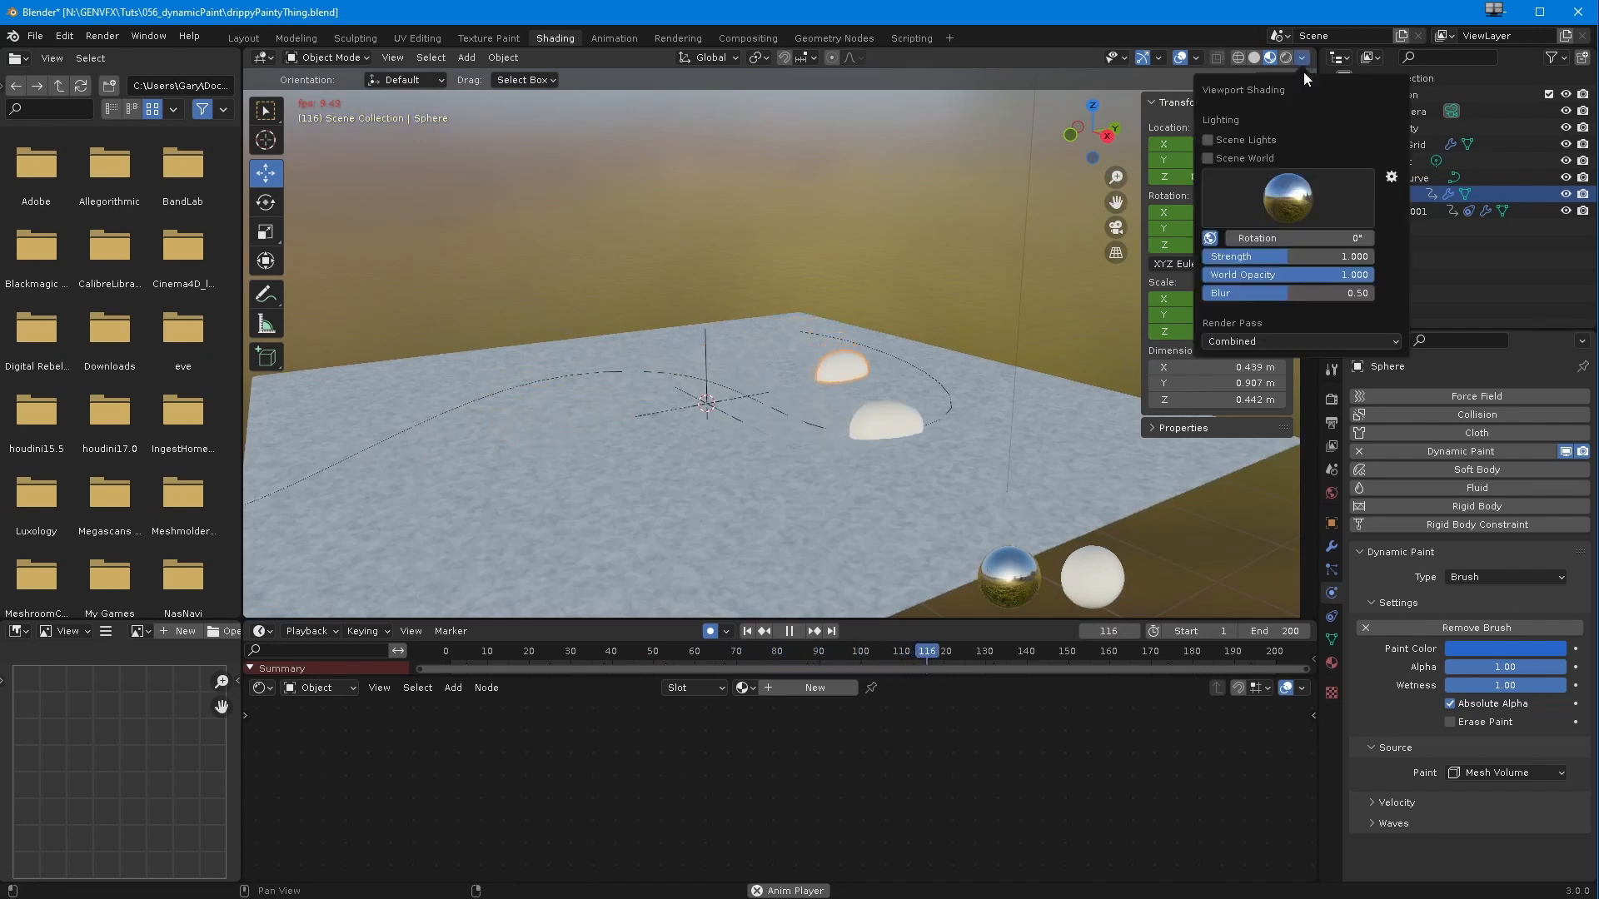
pyautogui.click(1254, 59)
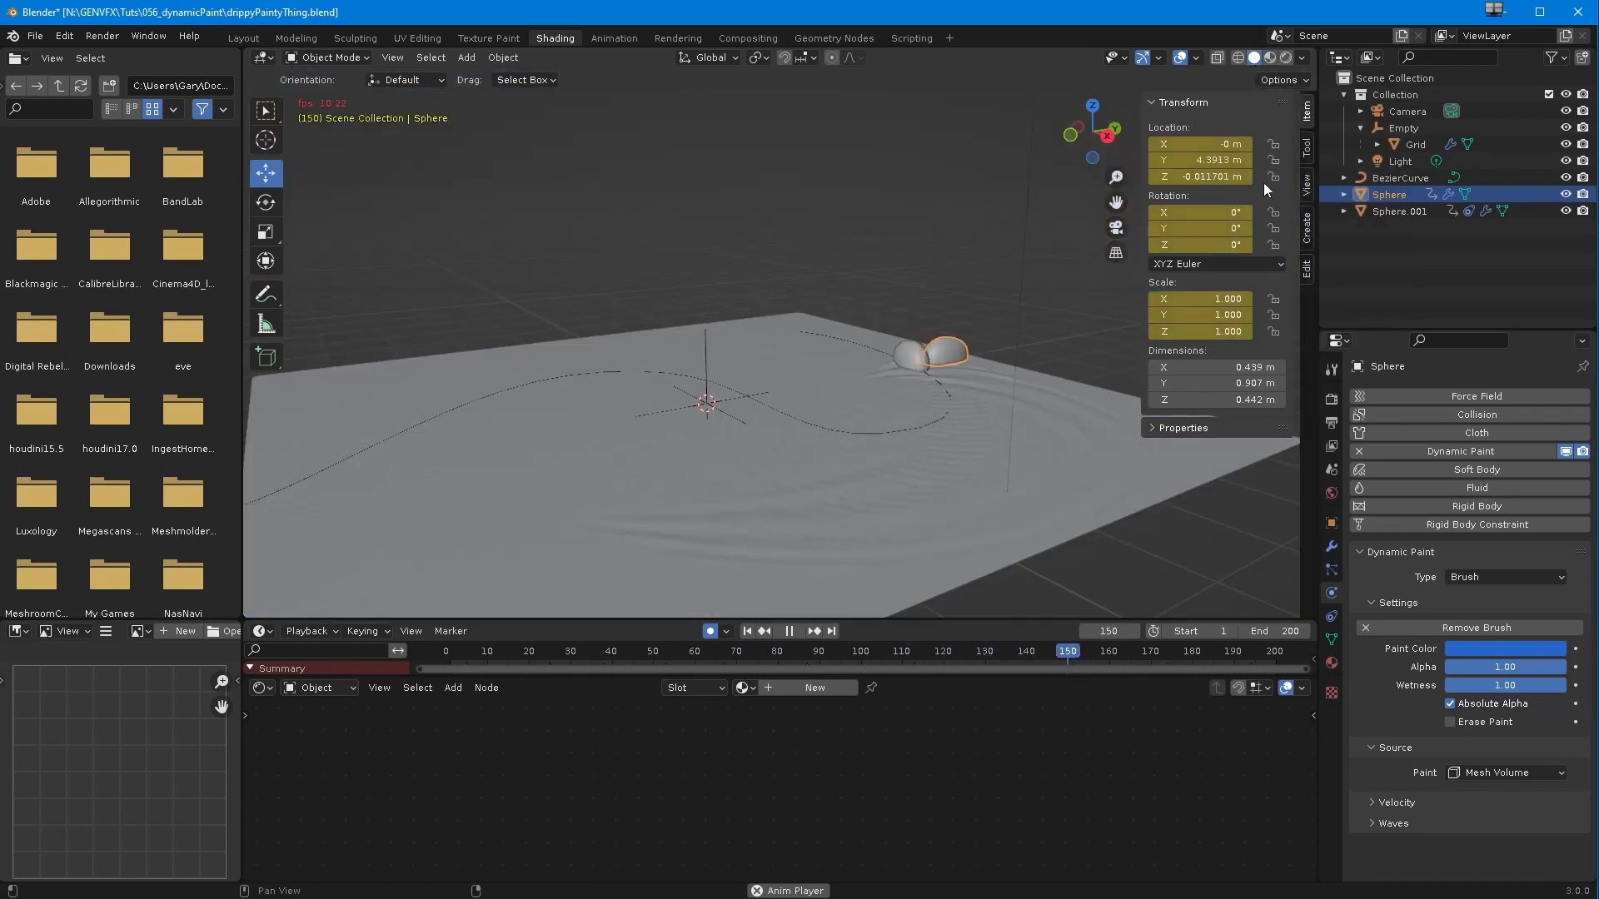
pyautogui.click(1302, 59)
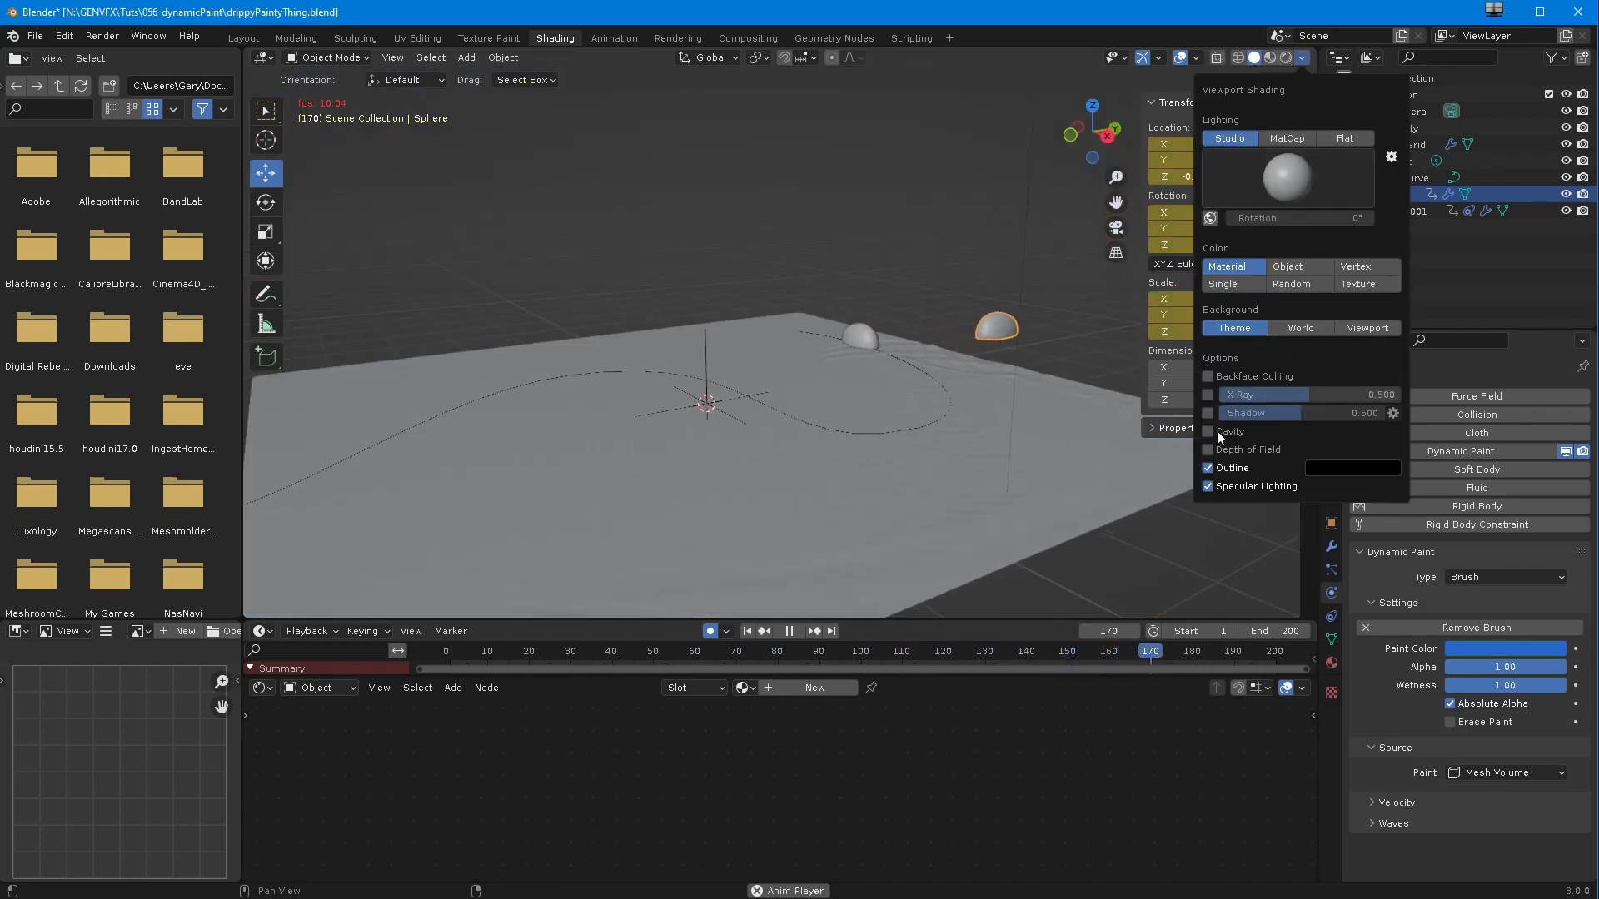
pyautogui.click(1344, 431)
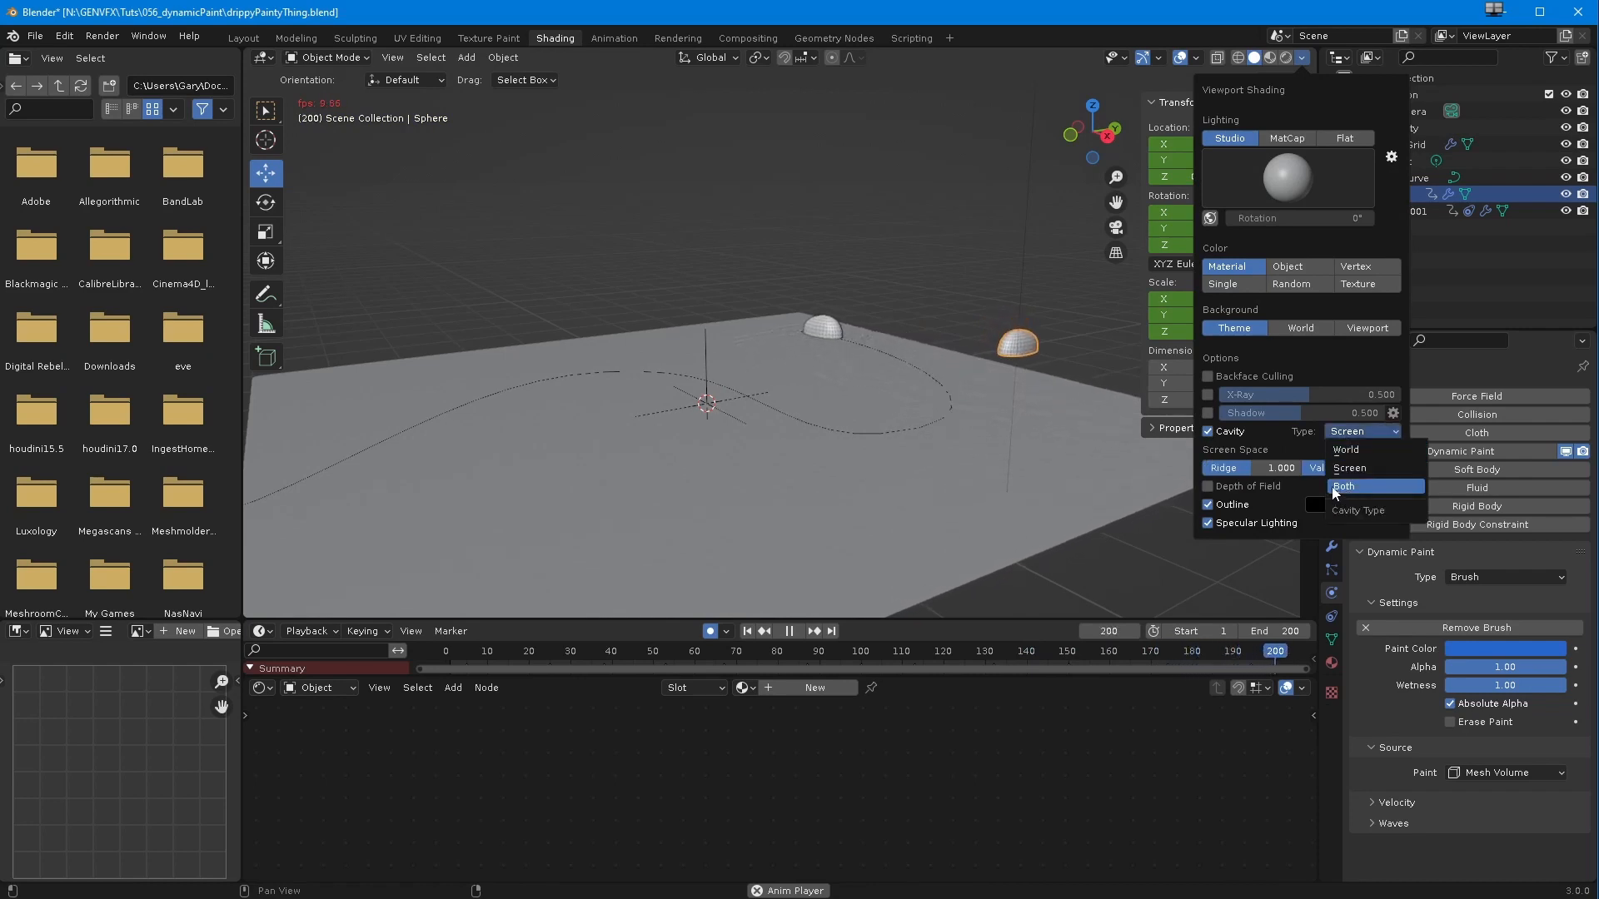
pyautogui.click(1333, 489)
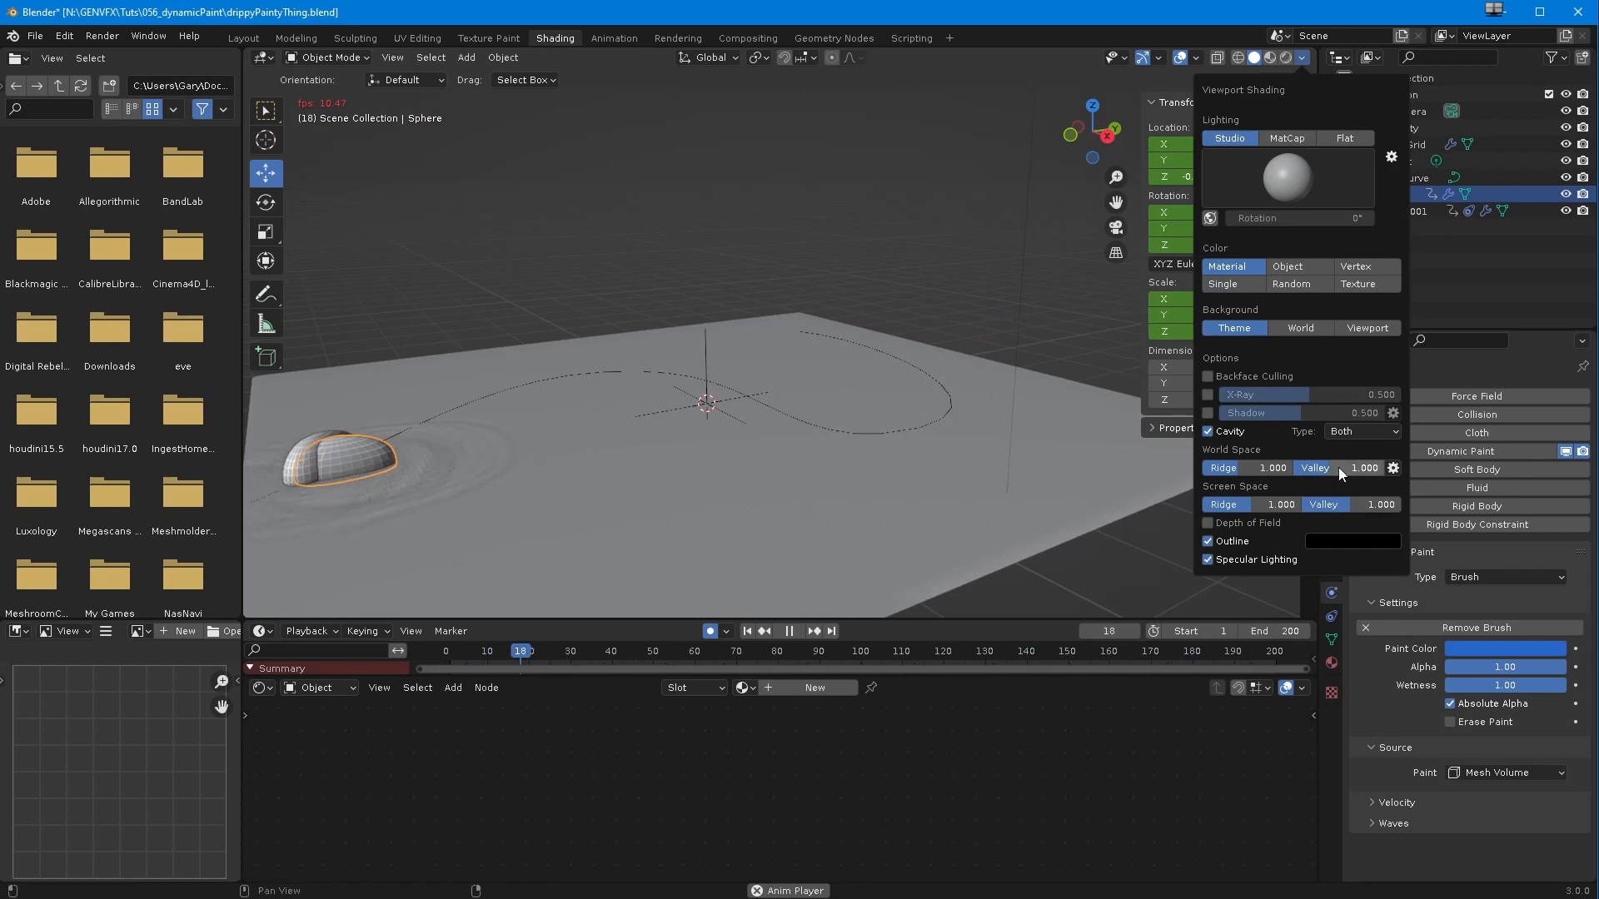
pyautogui.click(791, 631)
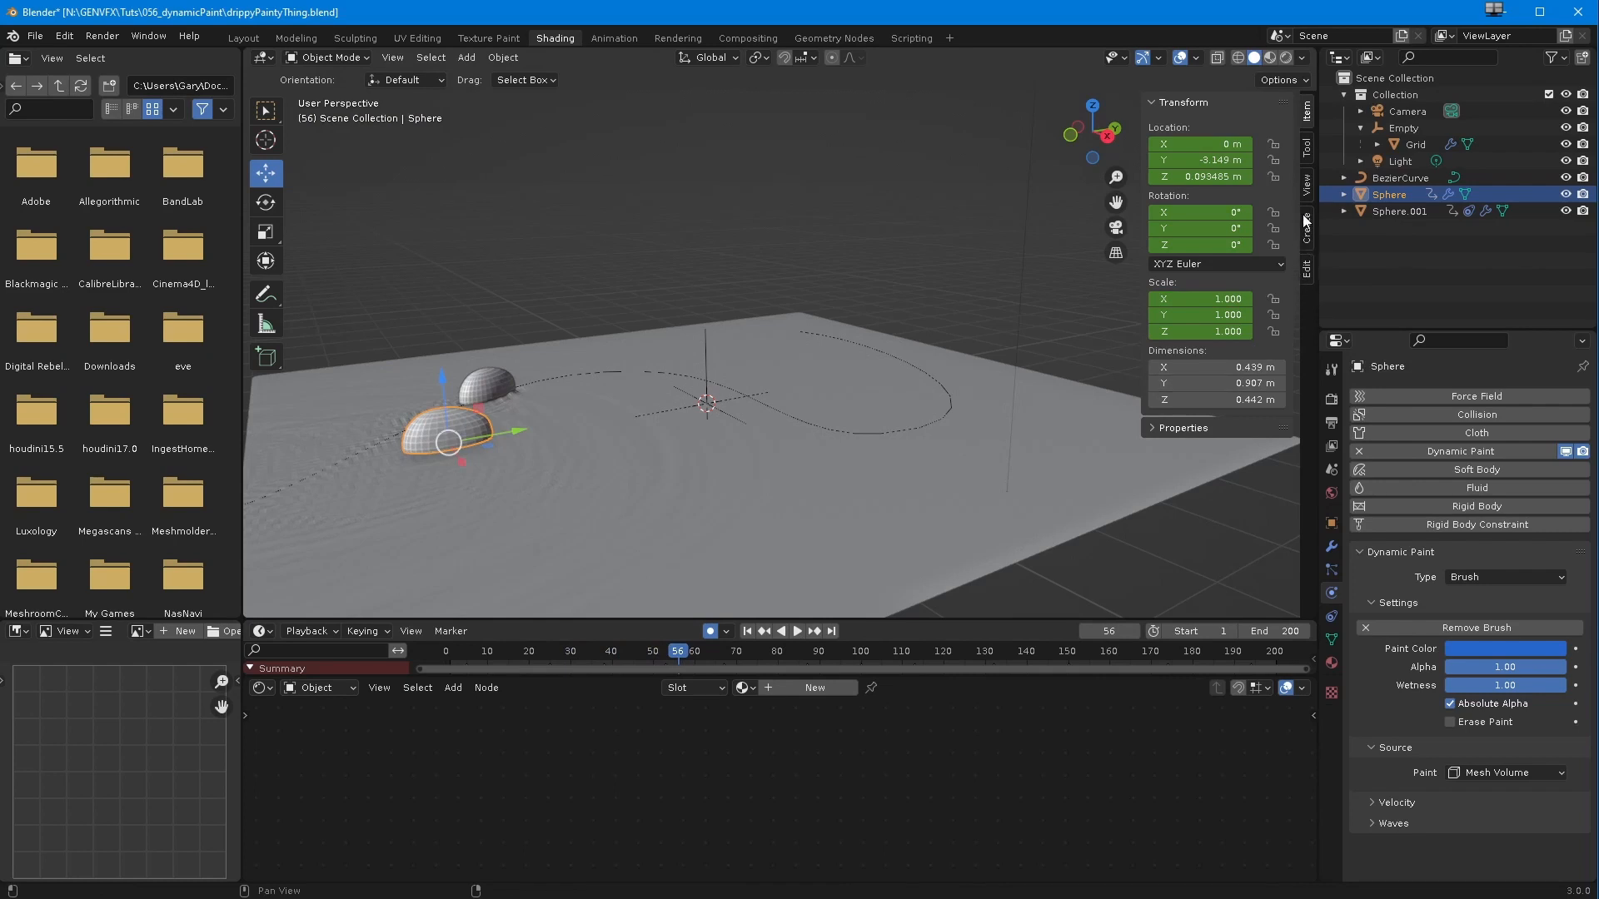
# - Raise the viewport cavity's World Space Ridge to 2.5 and its Screen Space Ridge and Valley to 2.0 in Solid shading
pyautogui.click(1306, 187)
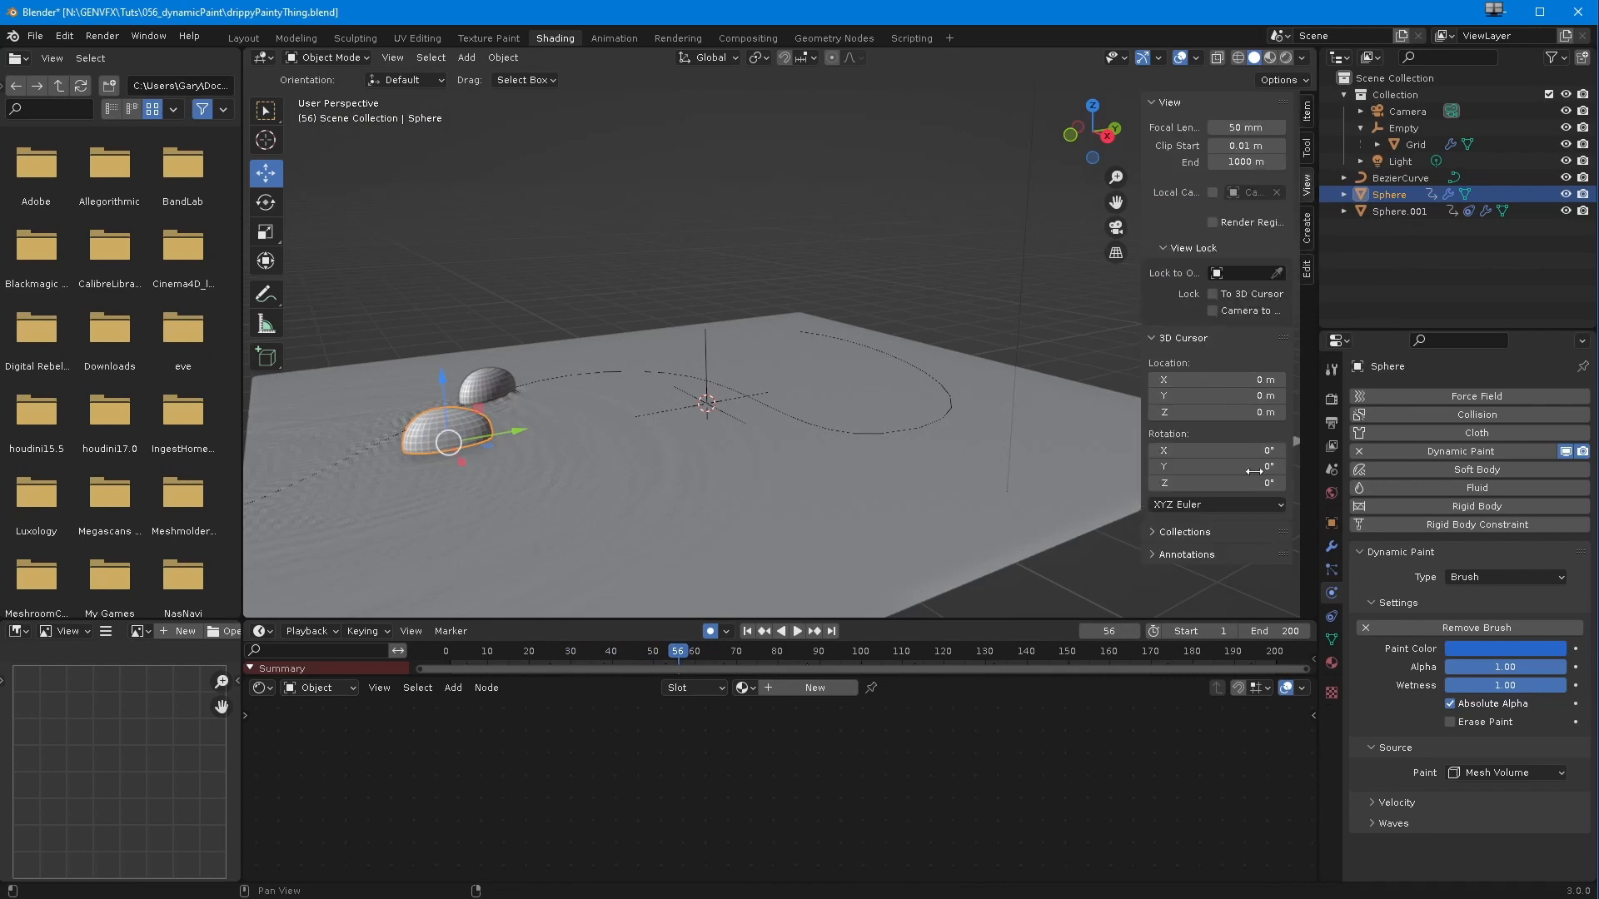
pyautogui.click(1283, 60)
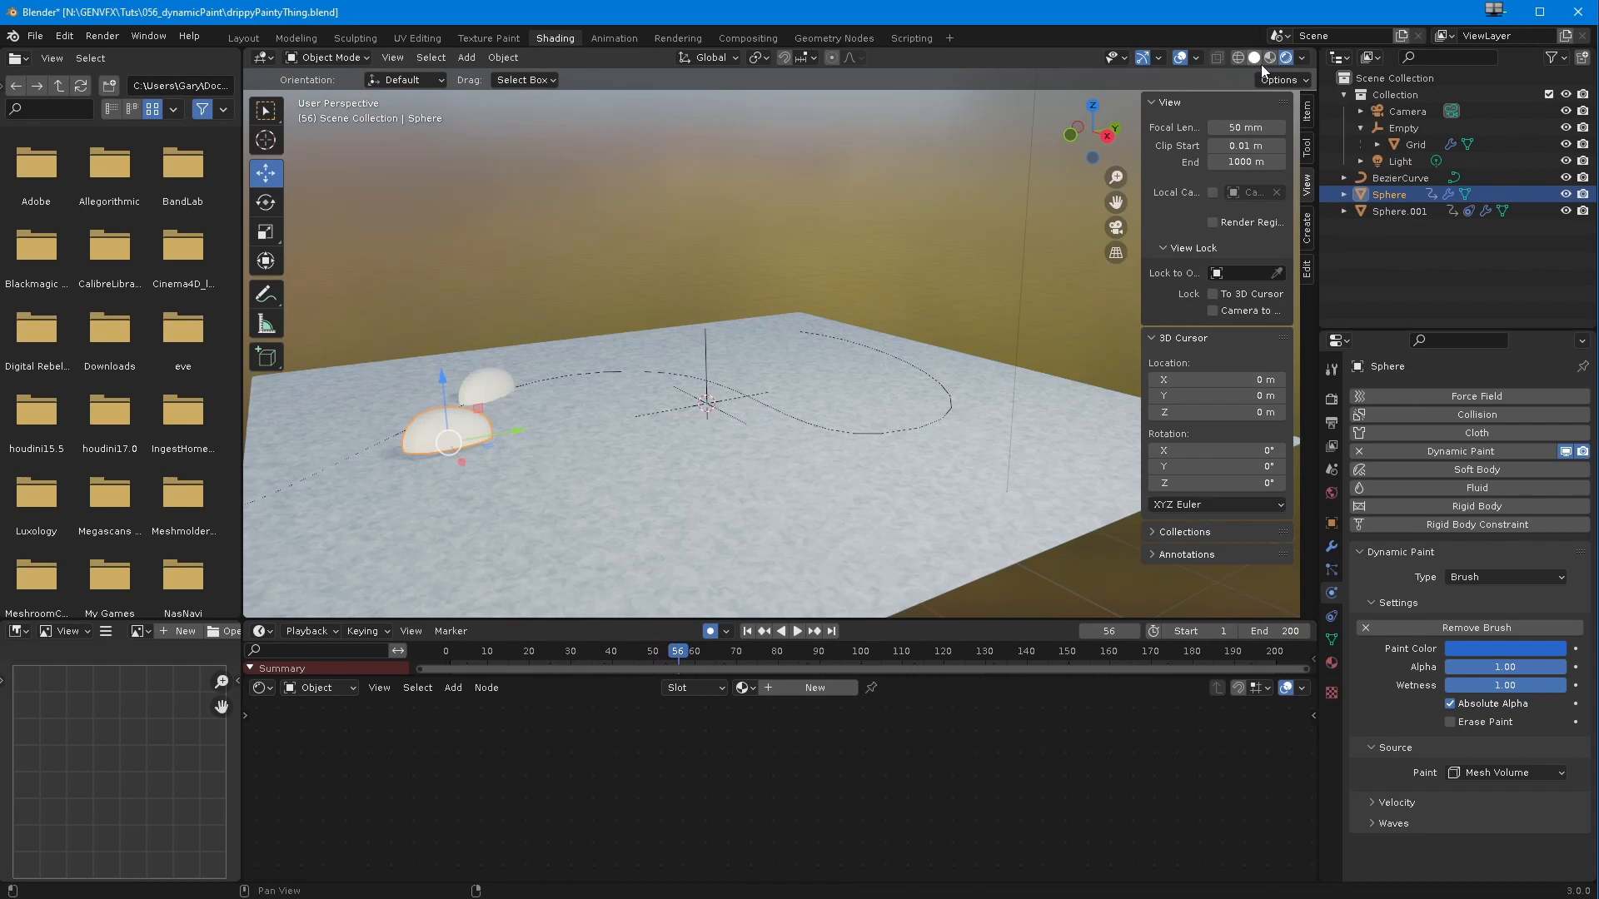
pyautogui.click(1252, 59)
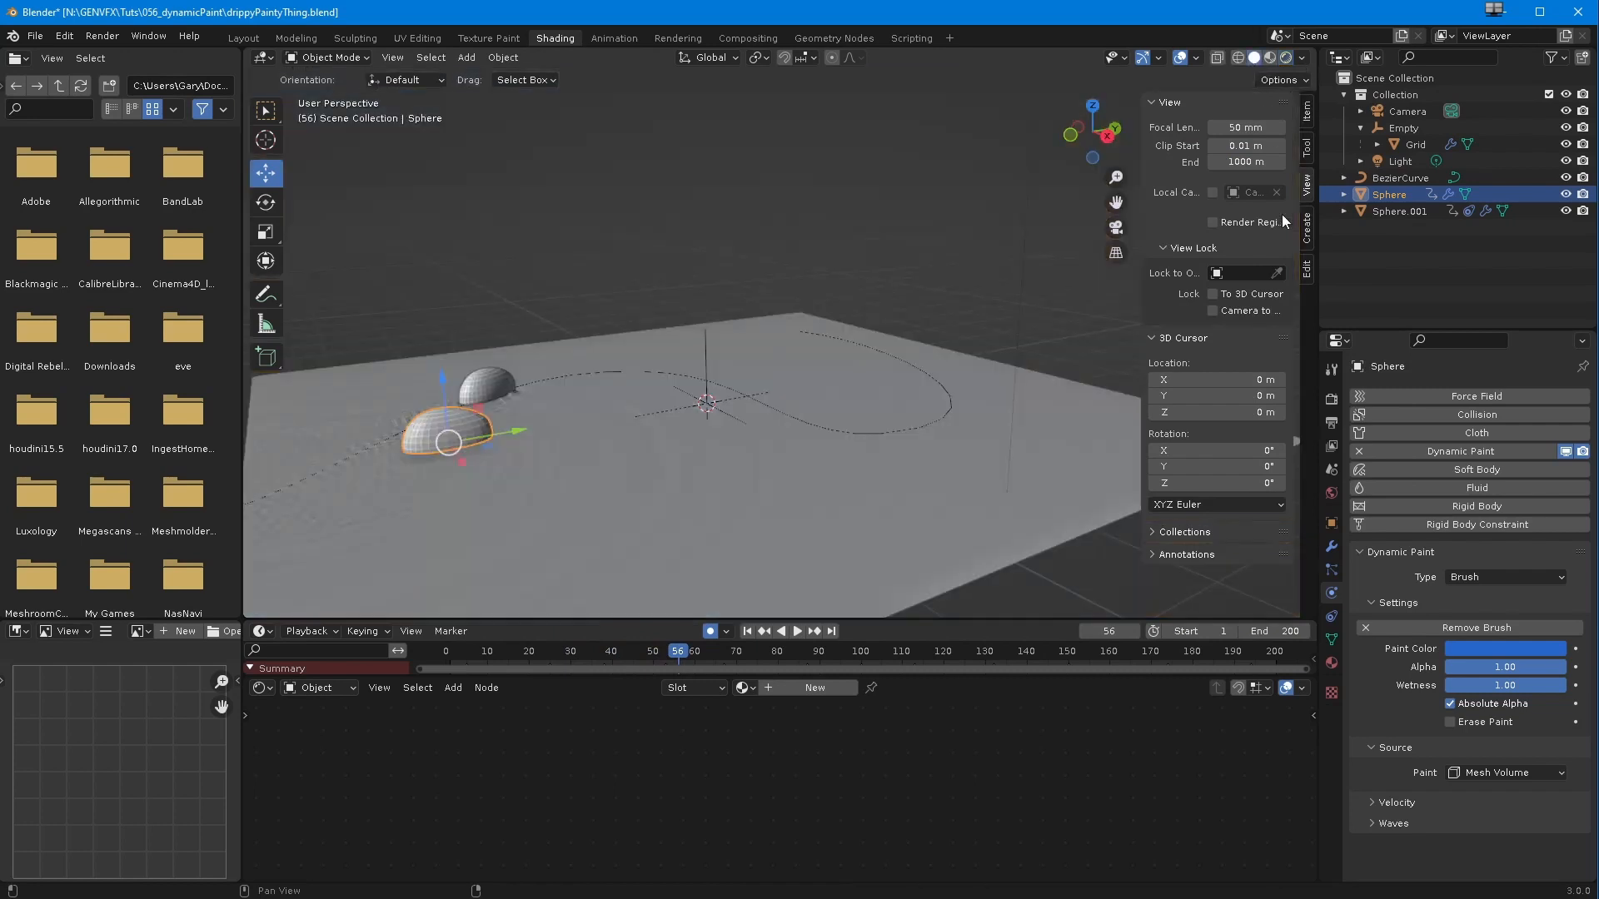
pyautogui.click(1302, 58)
pyautogui.moveTo(1238, 469); pyautogui.dragTo(1294, 467)
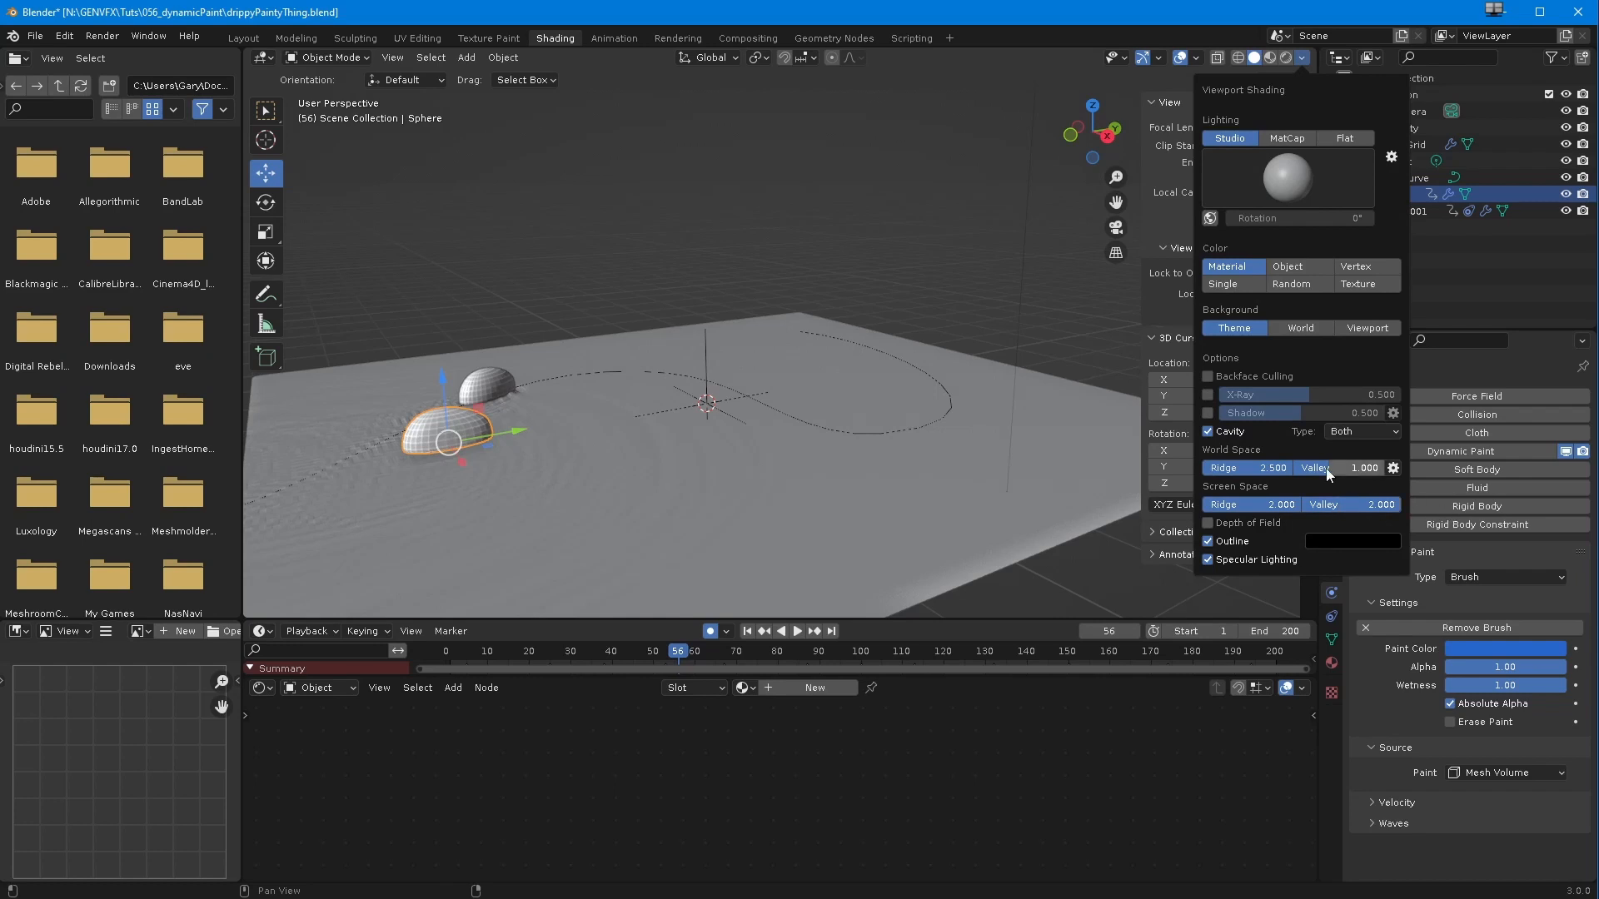
pyautogui.moveTo(846, 266); pyautogui.dragTo(859, 302, button='middle')
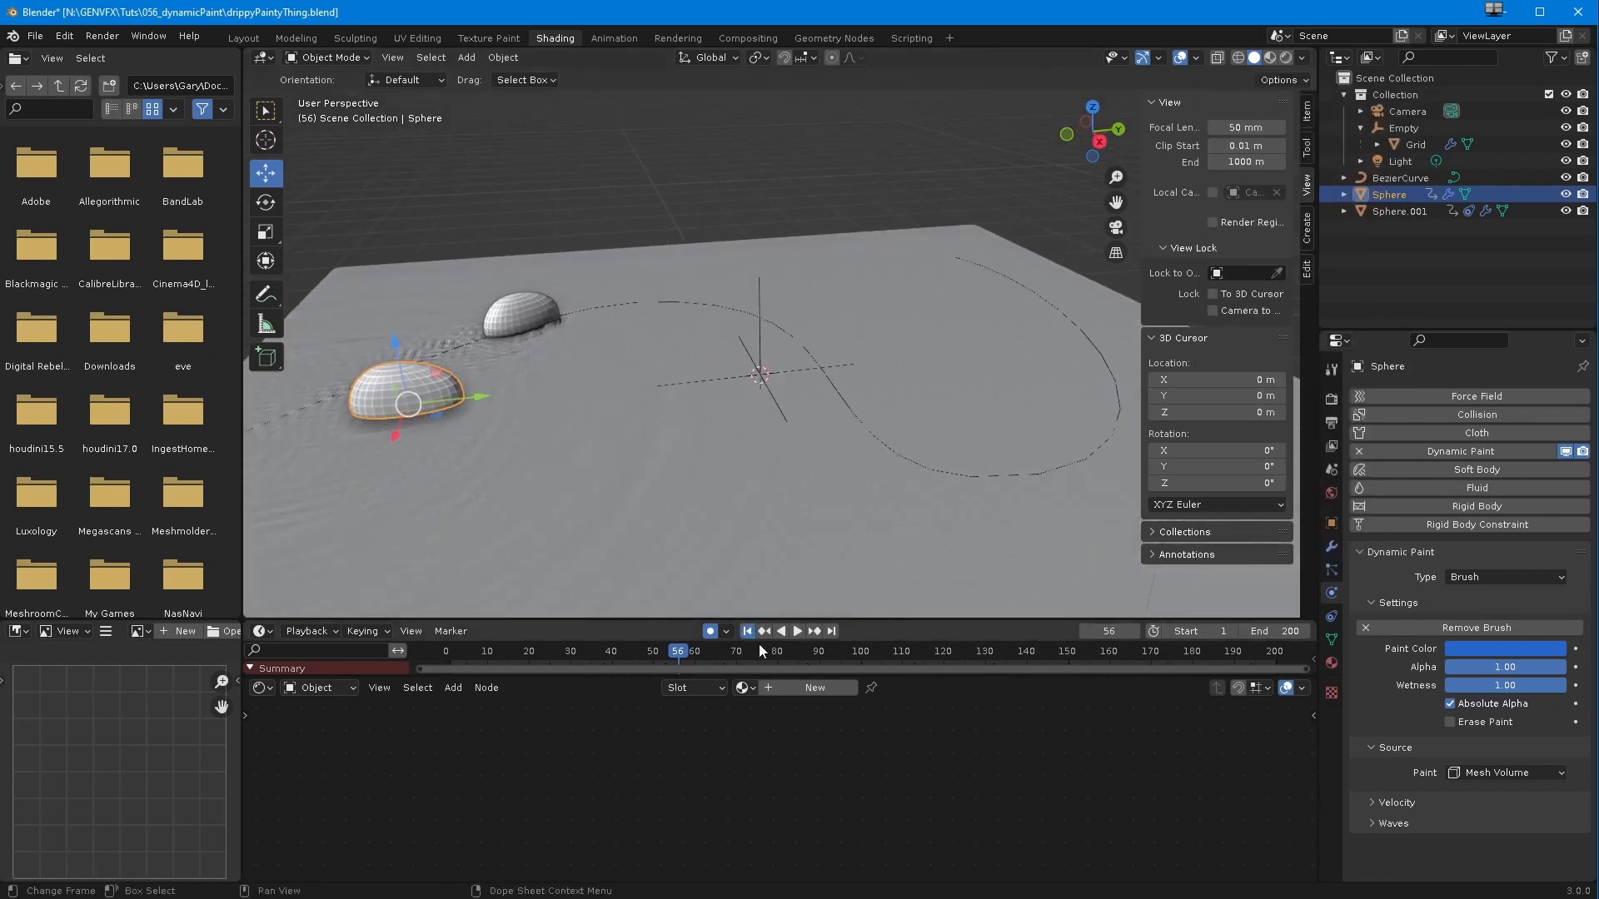
# - Return to frame 1 and change the Grid's Dynamic Paint canvas surface type to Displace
pyautogui.hotkey('shift', 'Left')
pyautogui.moveTo(388, 465); pyautogui.dragTo(486, 500, button='middle')
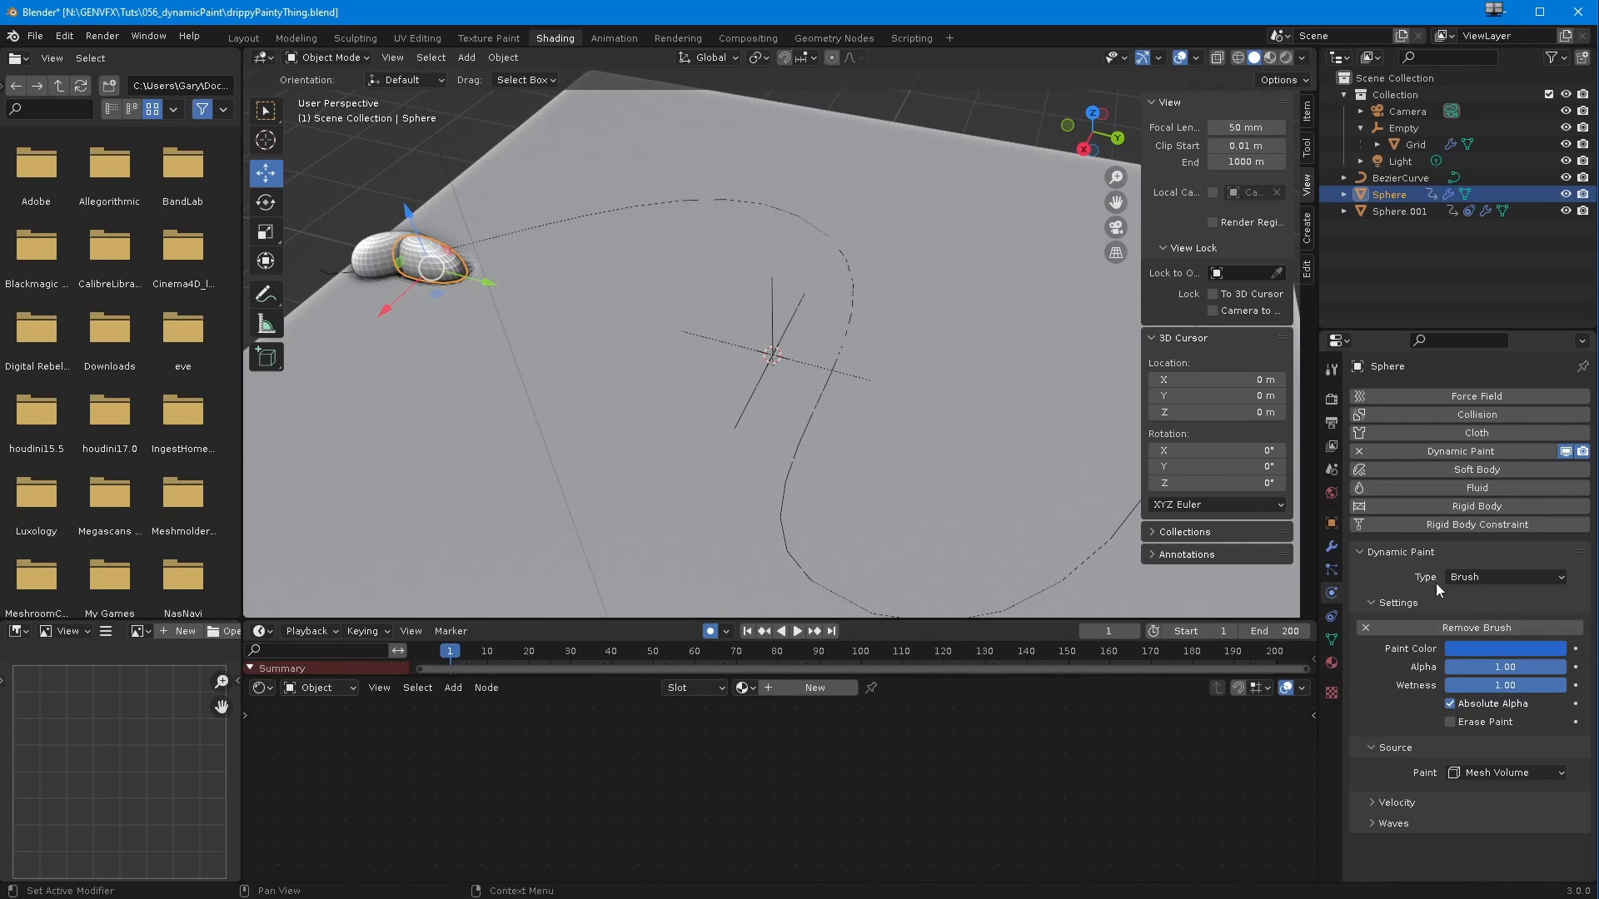
pyautogui.click(1042, 421)
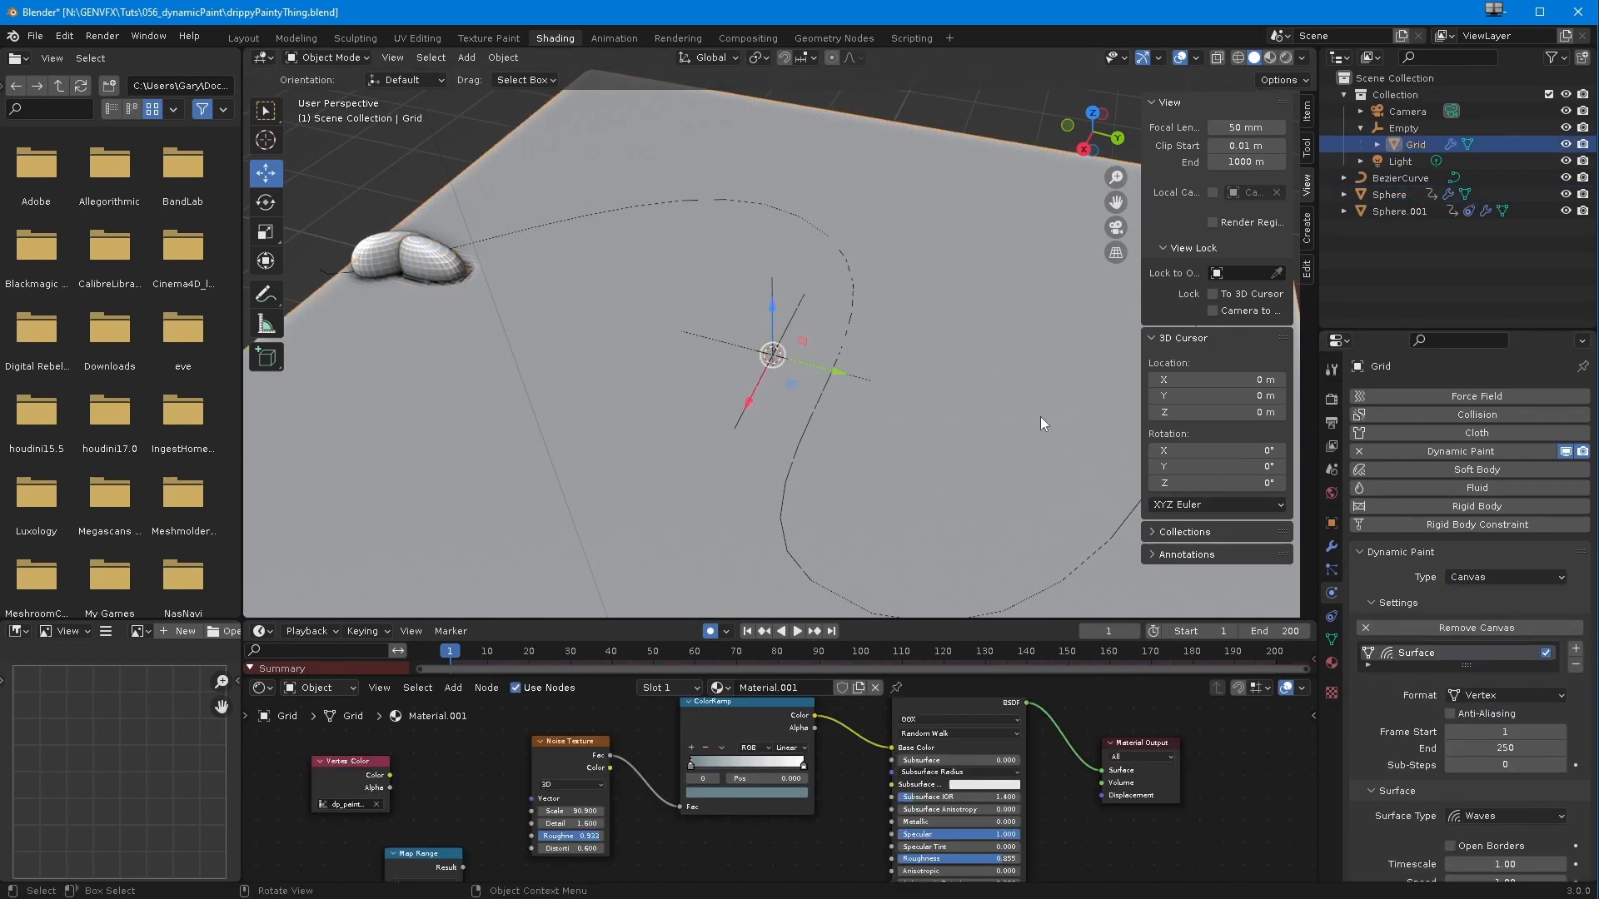
pyautogui.scroll(-5, 1445, 779)
pyautogui.click(1478, 619)
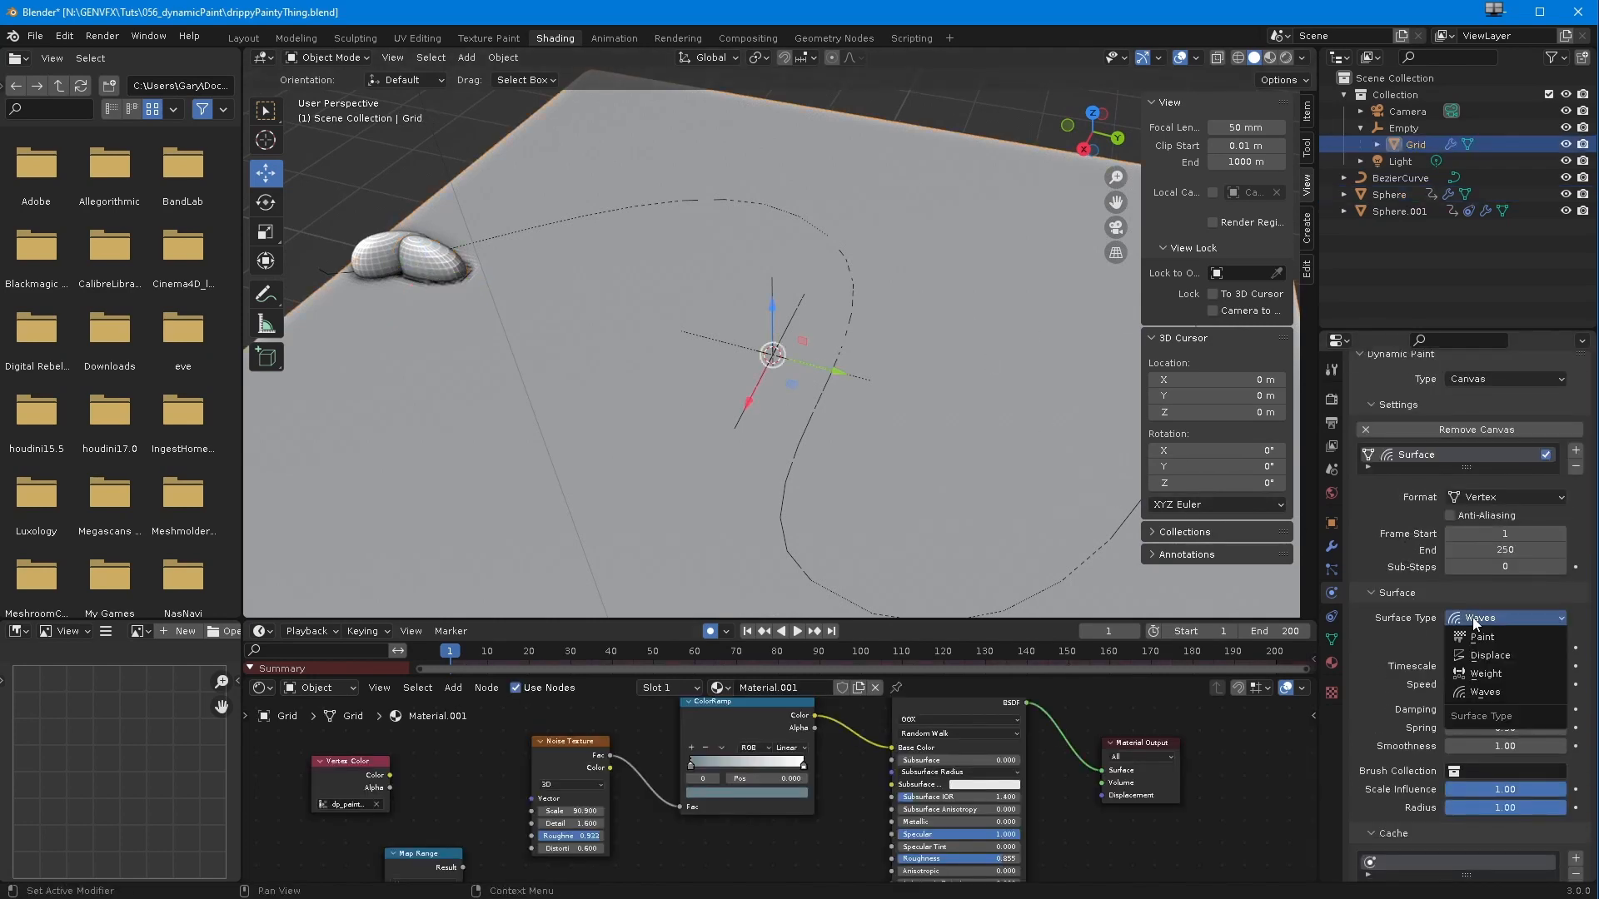
pyautogui.click(1468, 658)
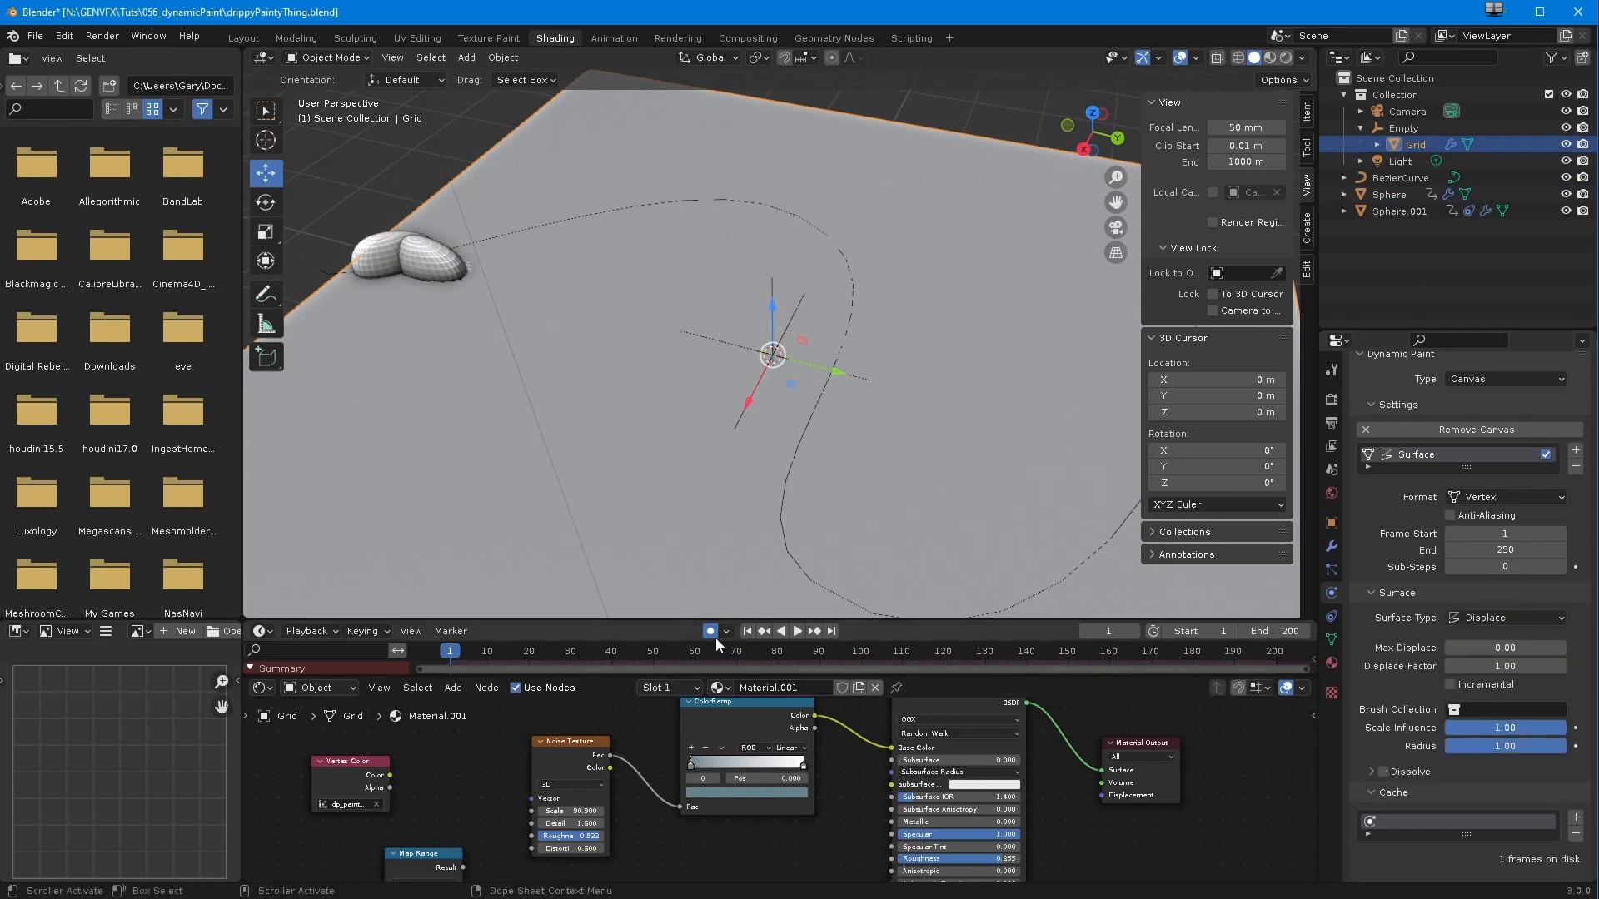
# - Play the animation to inspect the displaced trail and set the Grid surface's Displace Factor to 0.5
pyautogui.moveTo(706, 524); pyautogui.dragTo(601, 440, button='middle')
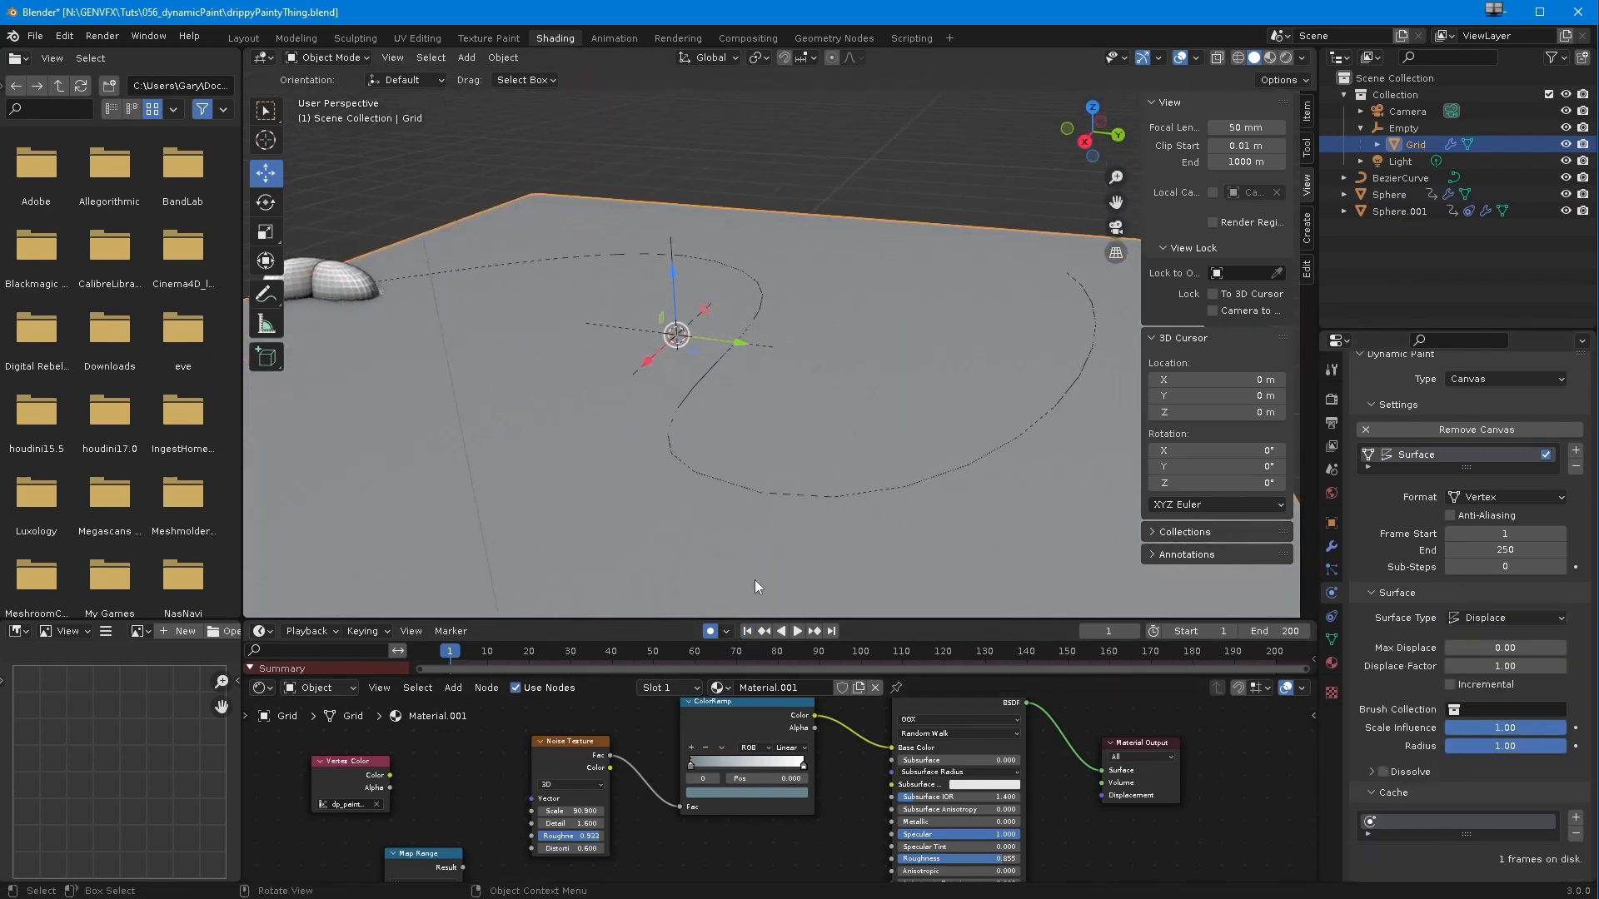
pyautogui.click(797, 633)
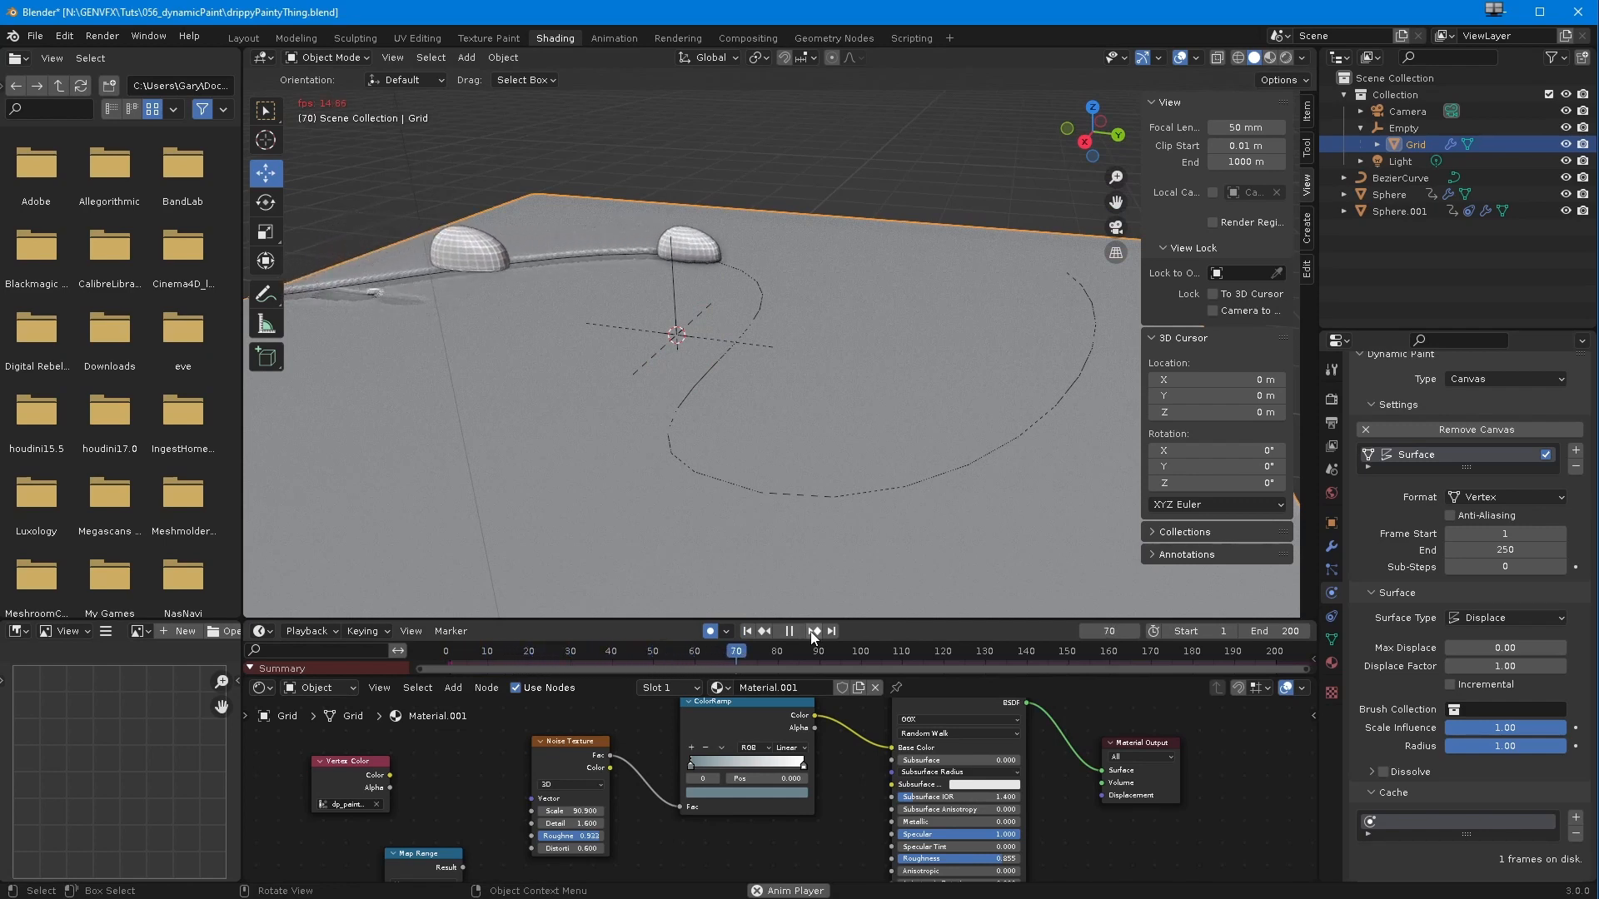
pyautogui.moveTo(459, 326); pyautogui.dragTo(509, 383, button='middle')
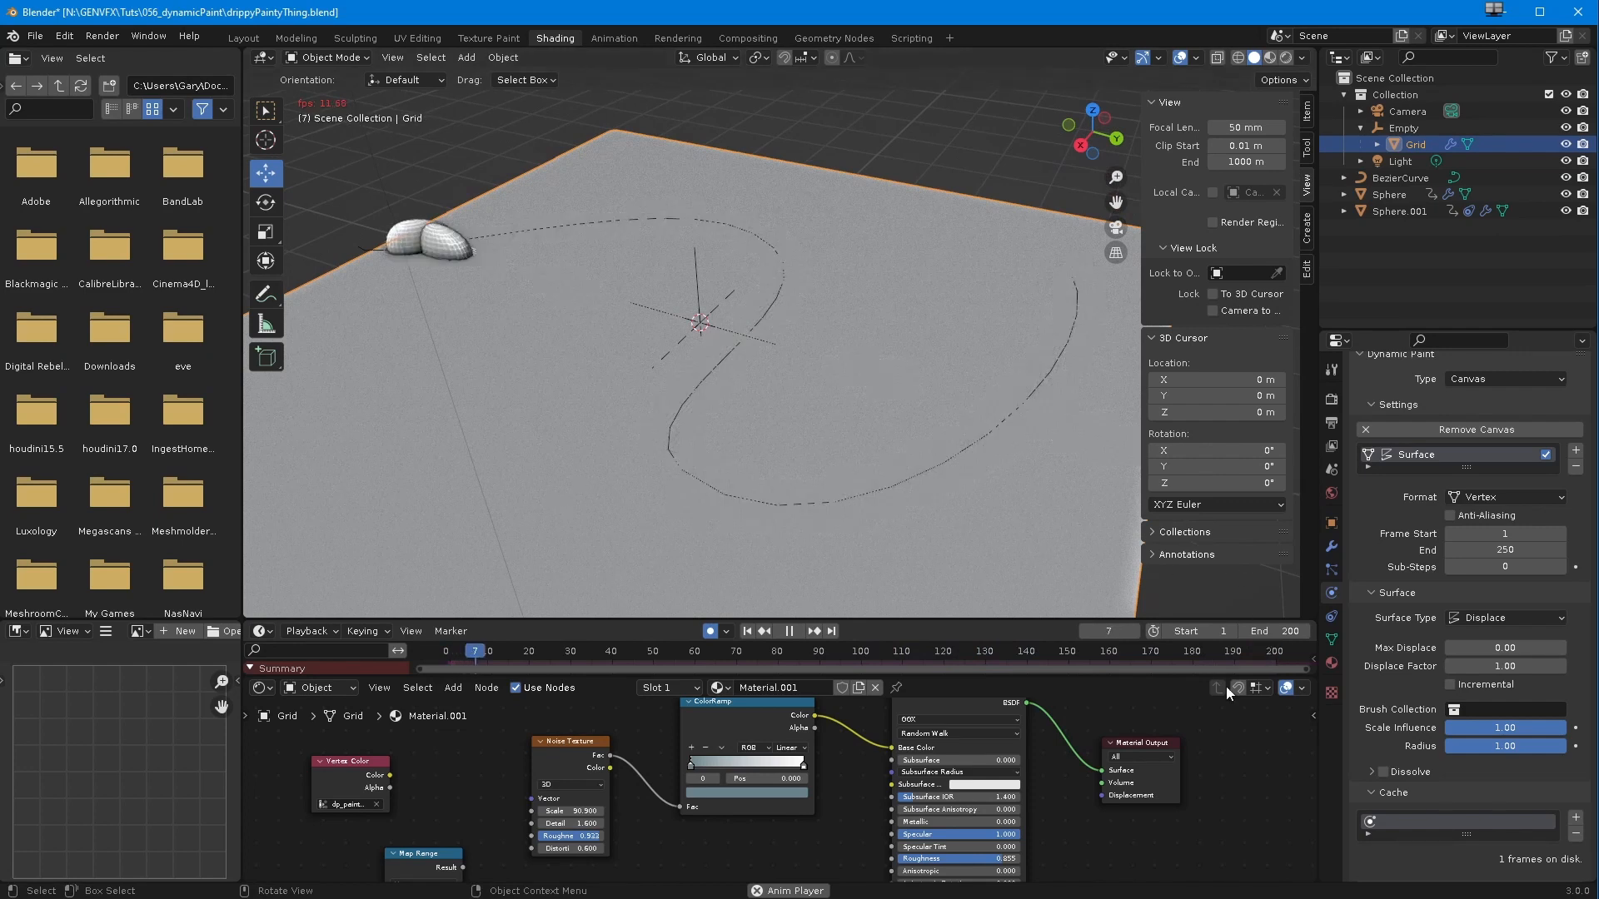
pyautogui.click(1458, 666)
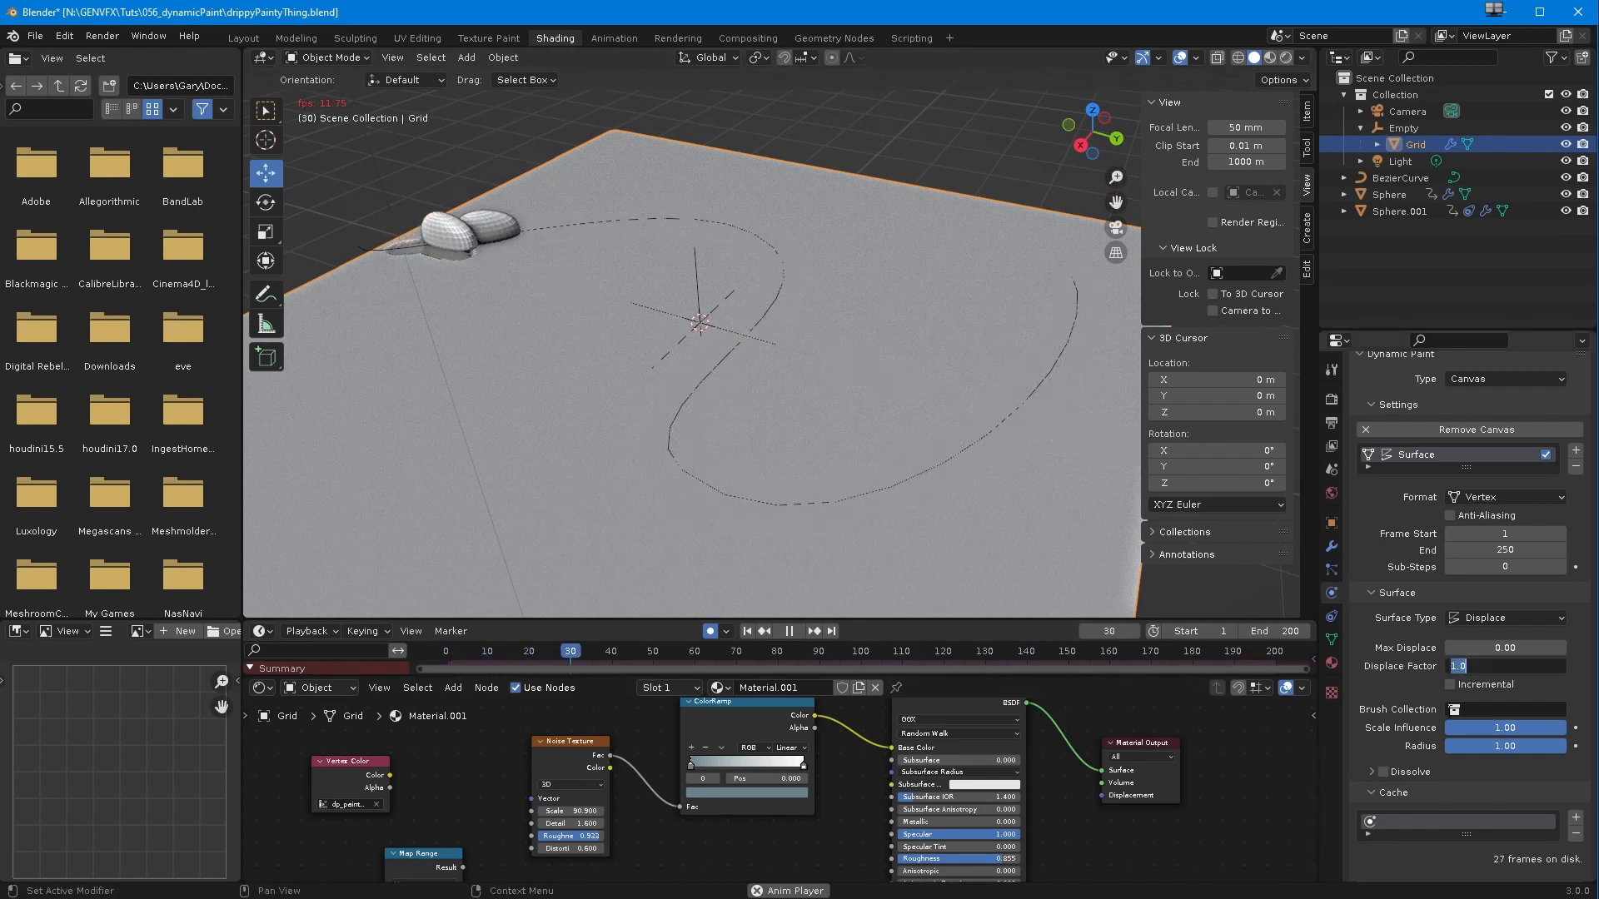
pyautogui.write('0.5')
pyautogui.press('Return')
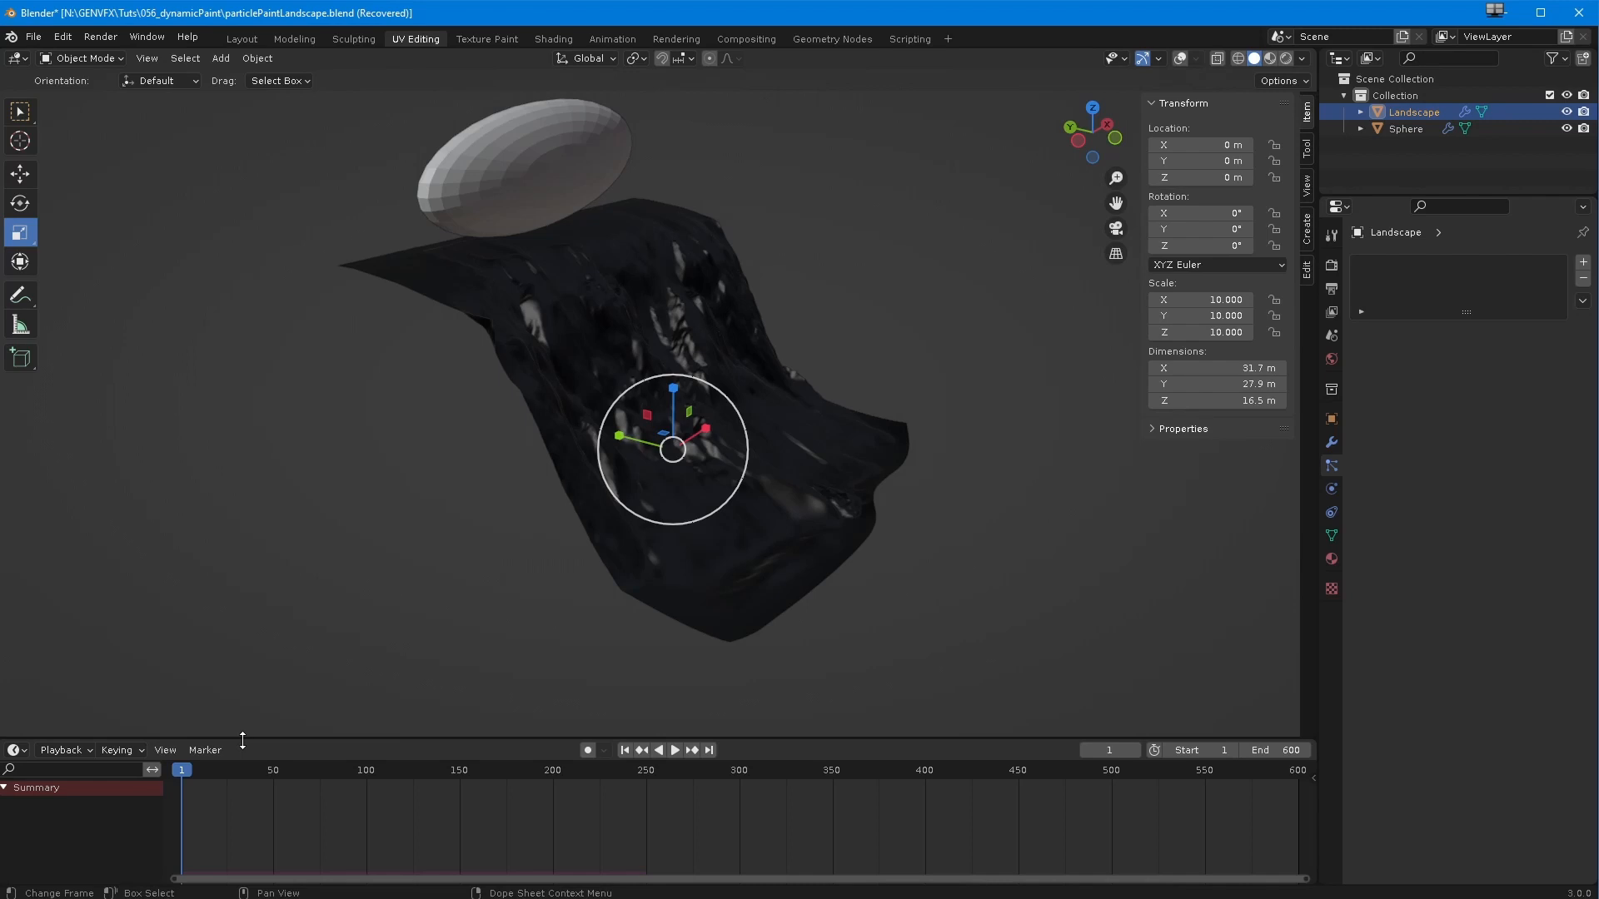
# - Select the Landscape mesh in the particlePaintLandscape scene and make dp_paintmap its active vertex color layer
pyautogui.click(677, 632)
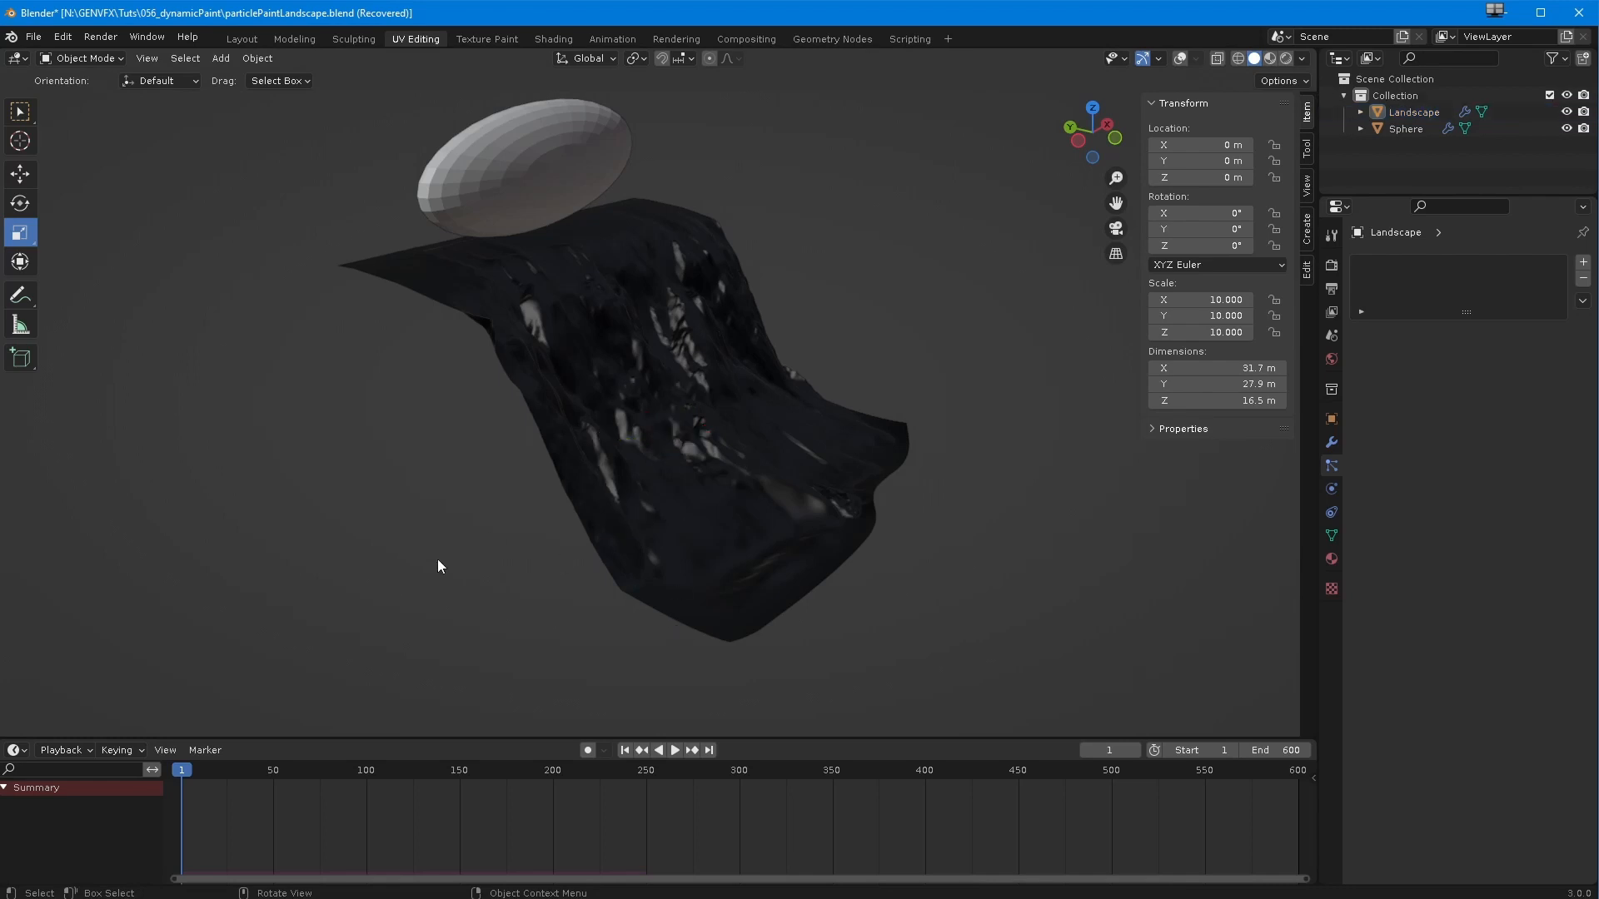
pyautogui.moveTo(616, 512); pyautogui.dragTo(553, 518, button='middle')
pyautogui.click(553, 518)
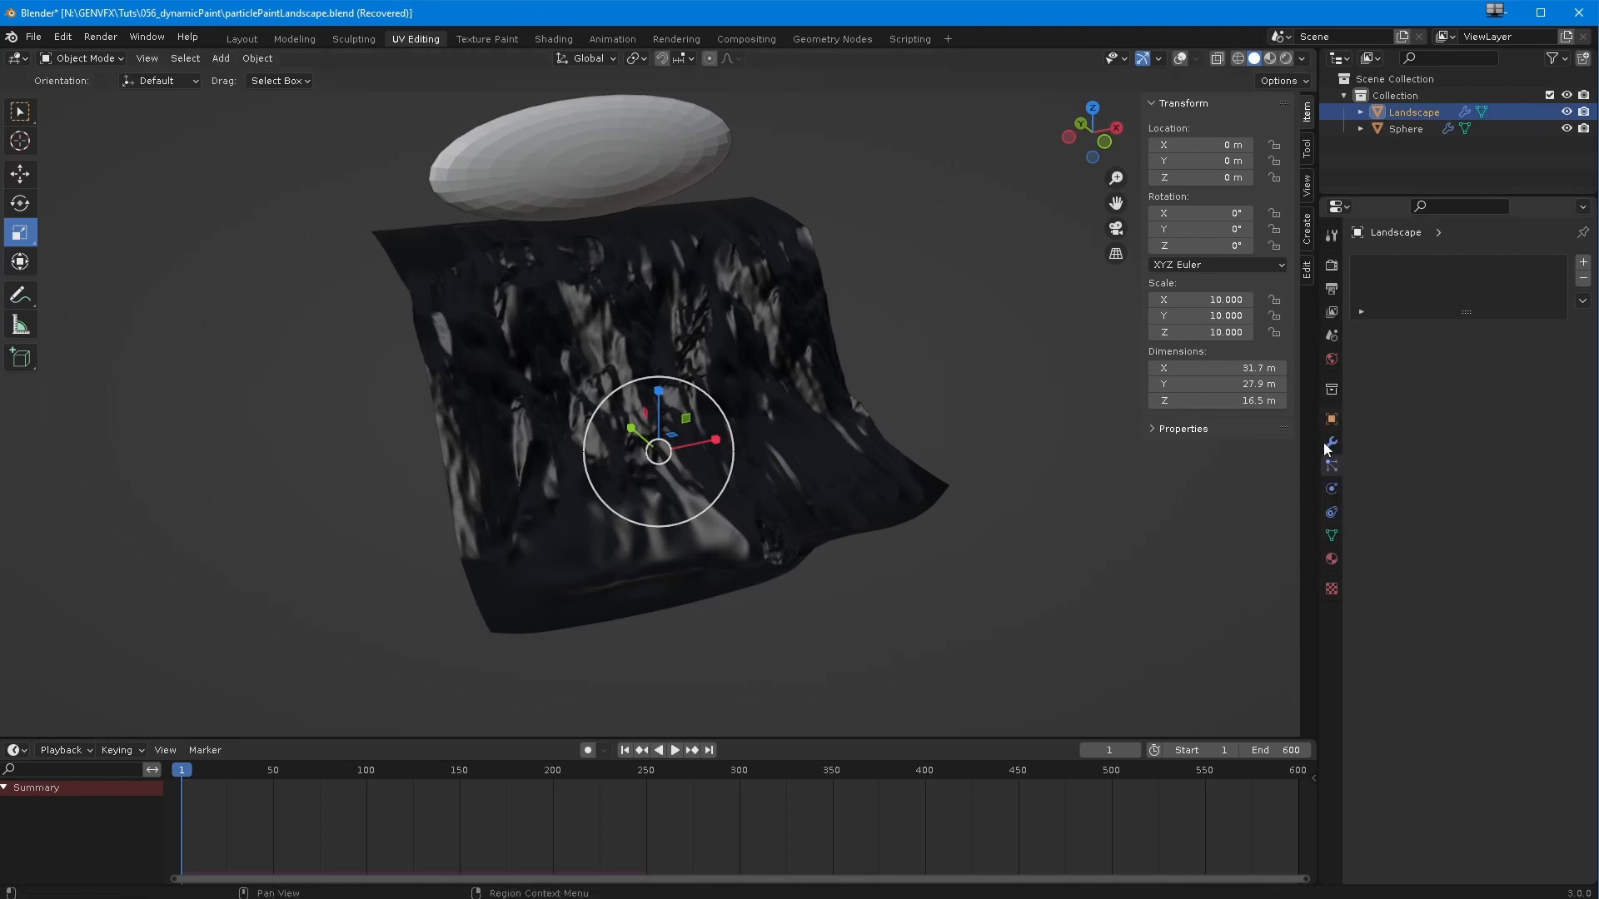
pyautogui.click(1330, 535)
pyautogui.click(1396, 546)
pyautogui.moveTo(691, 550); pyautogui.dragTo(641, 561, button='middle')
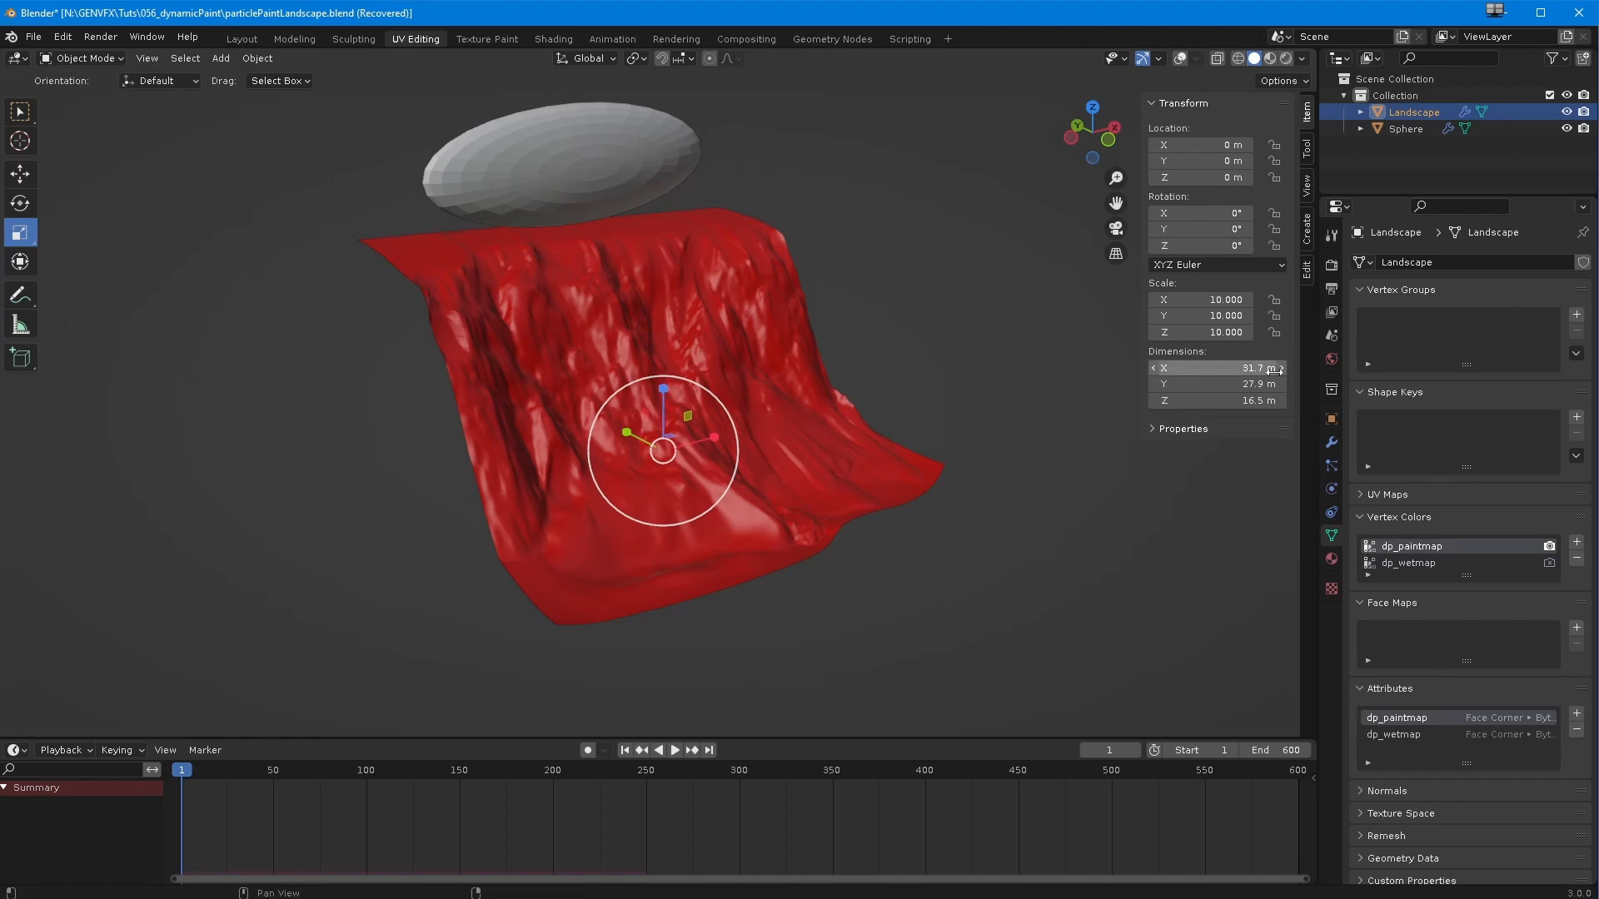
# - Examine the Sphere's modifiers, play the animation to watch its particles fall on the landscape, and return to frame 1
pyautogui.click(676, 171)
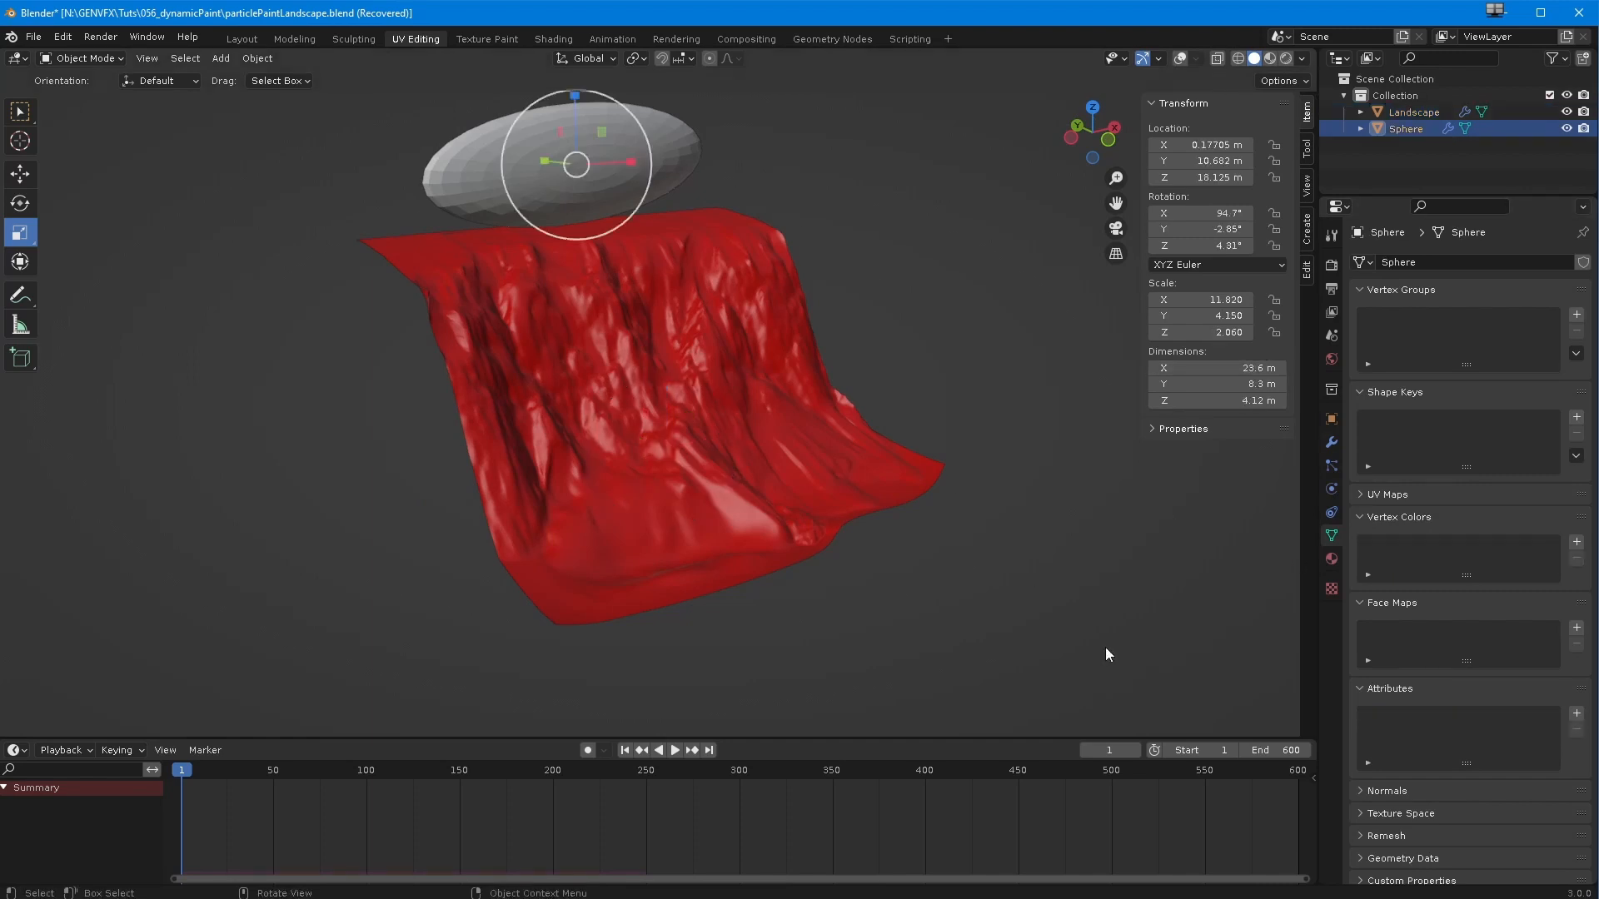
pyautogui.click(1331, 442)
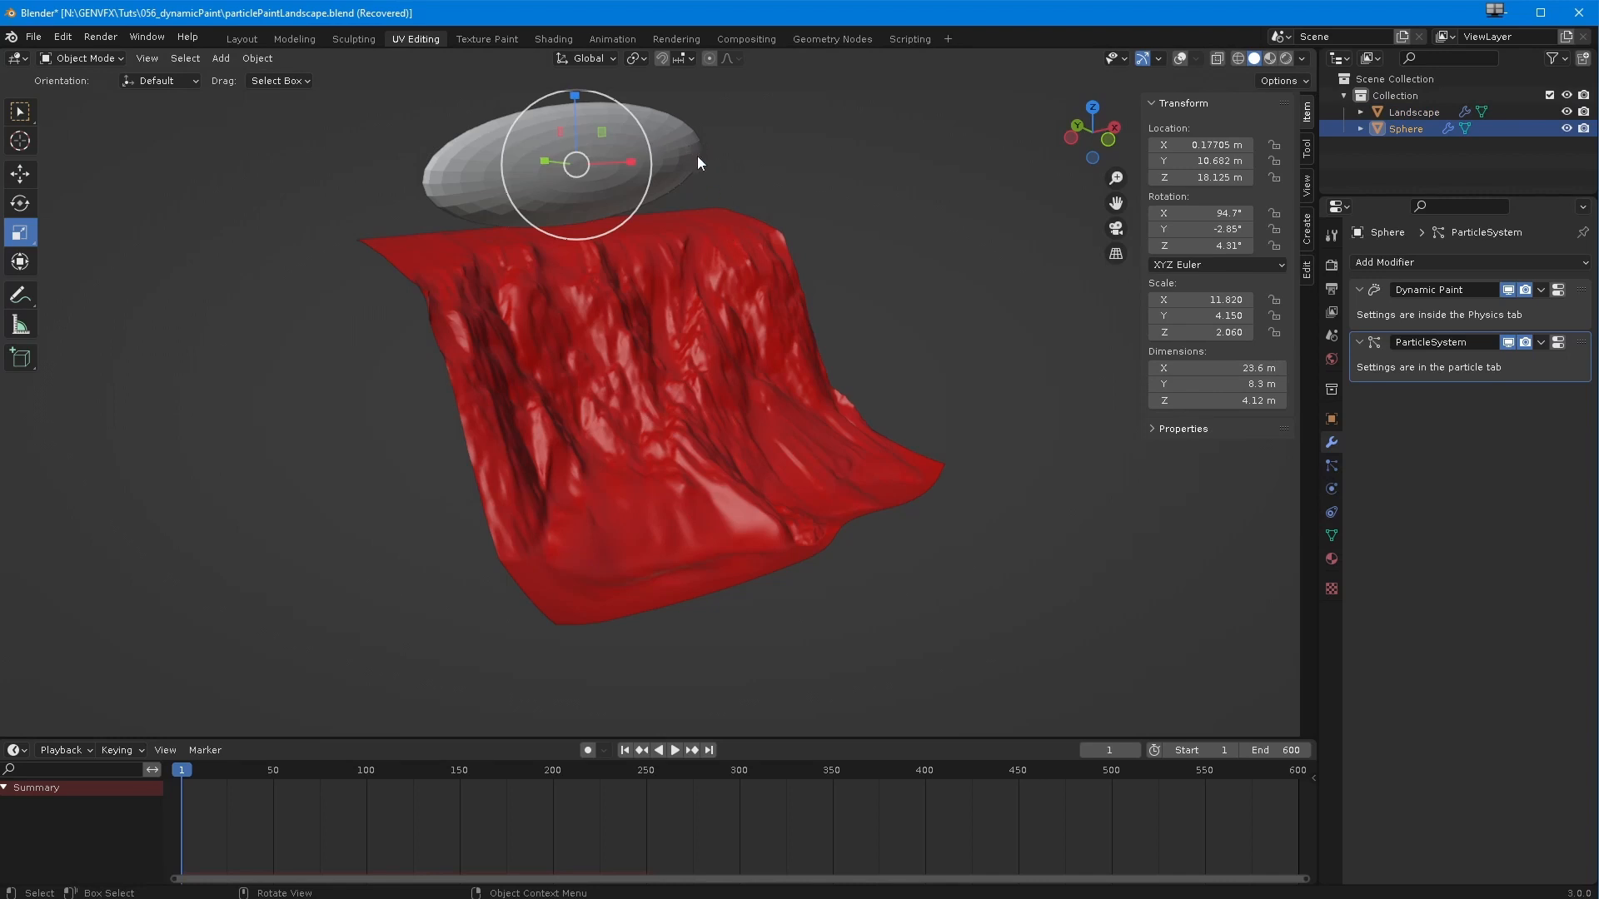
pyautogui.click(1359, 295)
pyautogui.click(1359, 295)
pyautogui.click(676, 751)
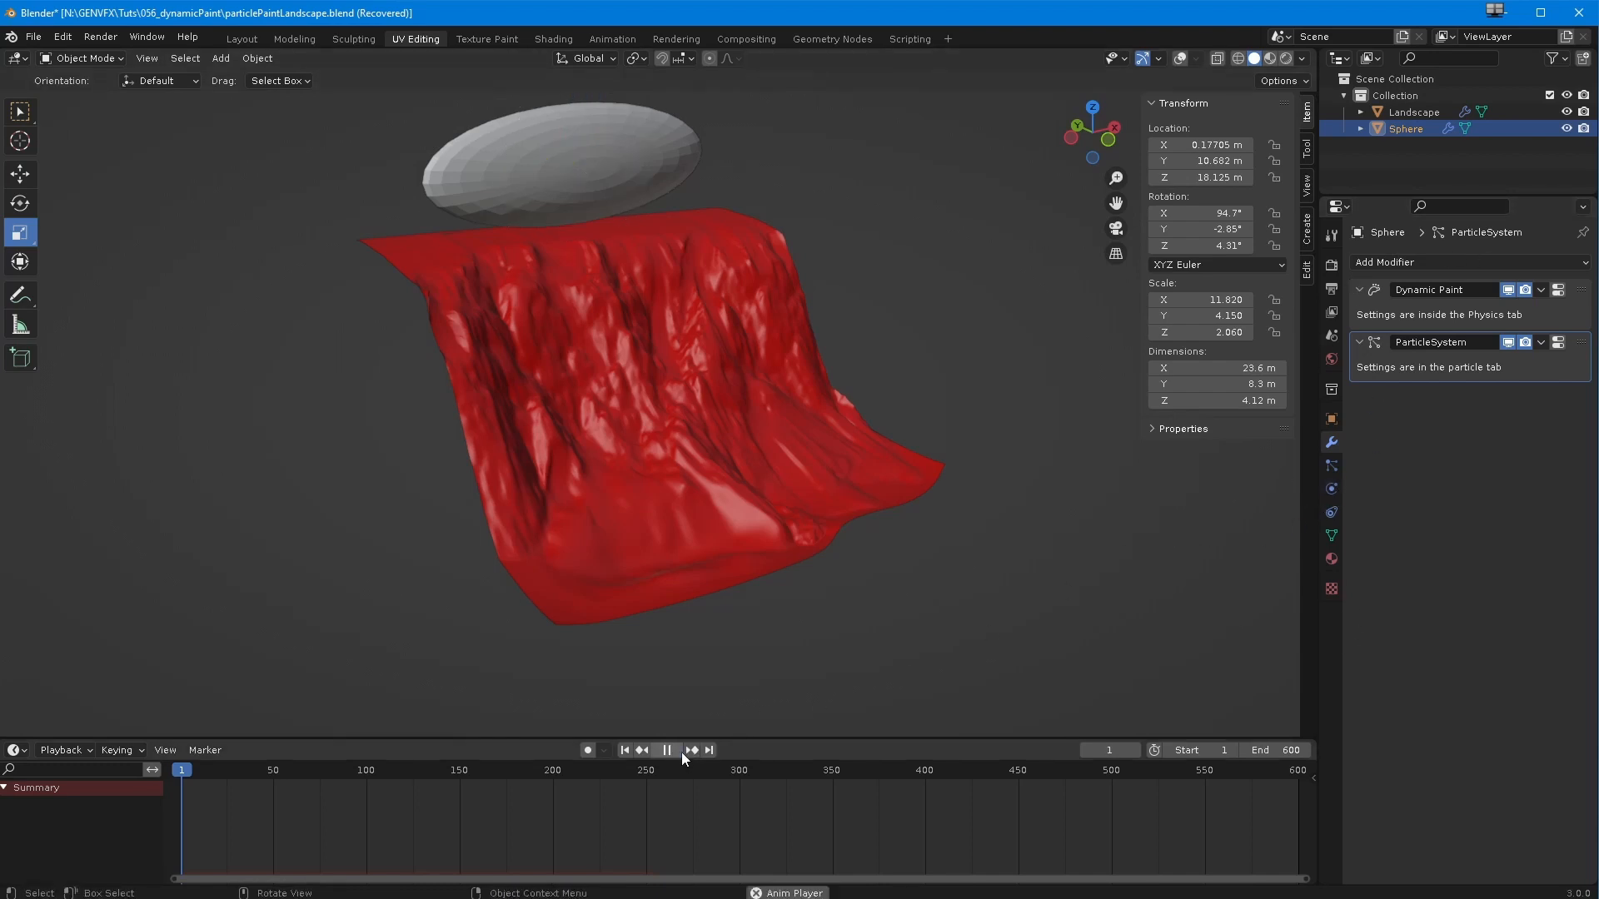
pyautogui.click(675, 751)
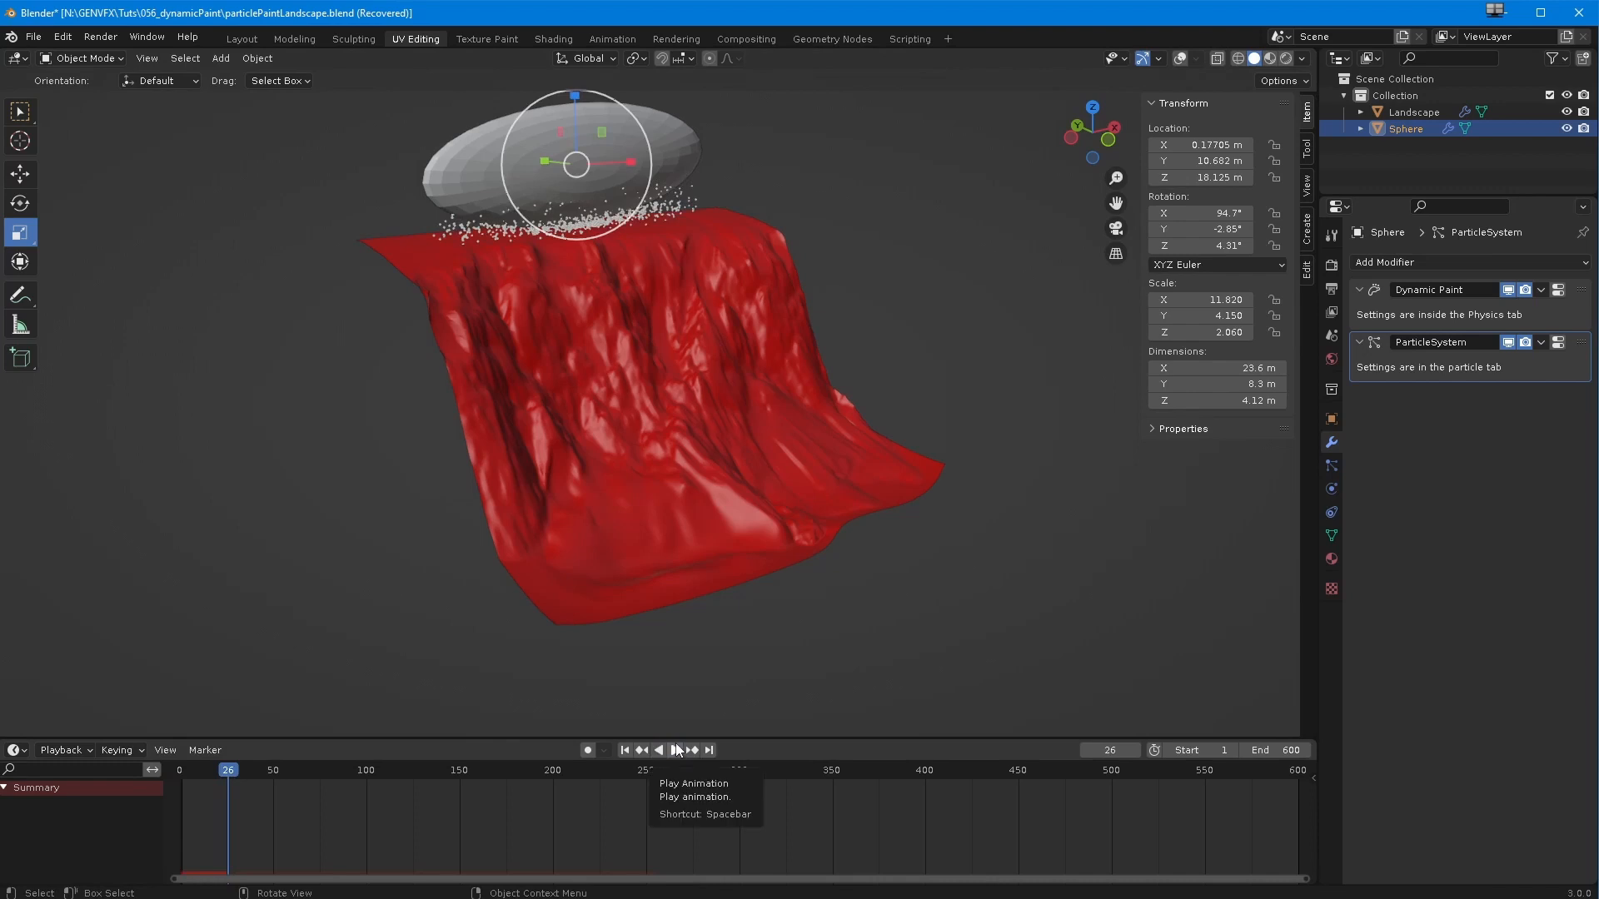
pyautogui.click(675, 751)
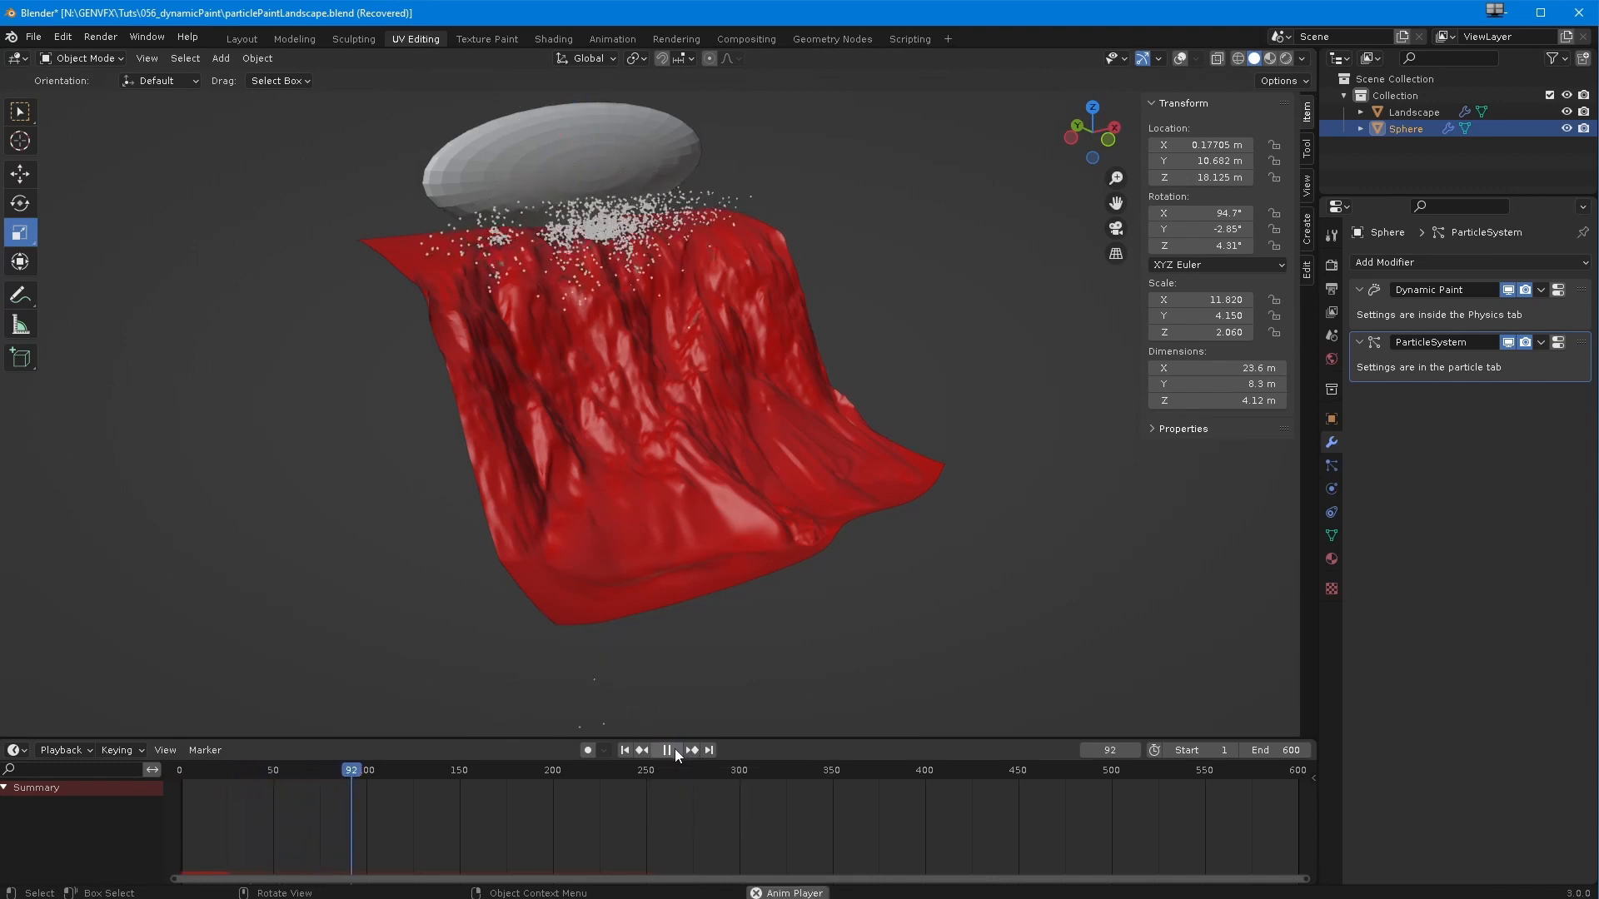
pyautogui.click(676, 750)
pyautogui.click(623, 750)
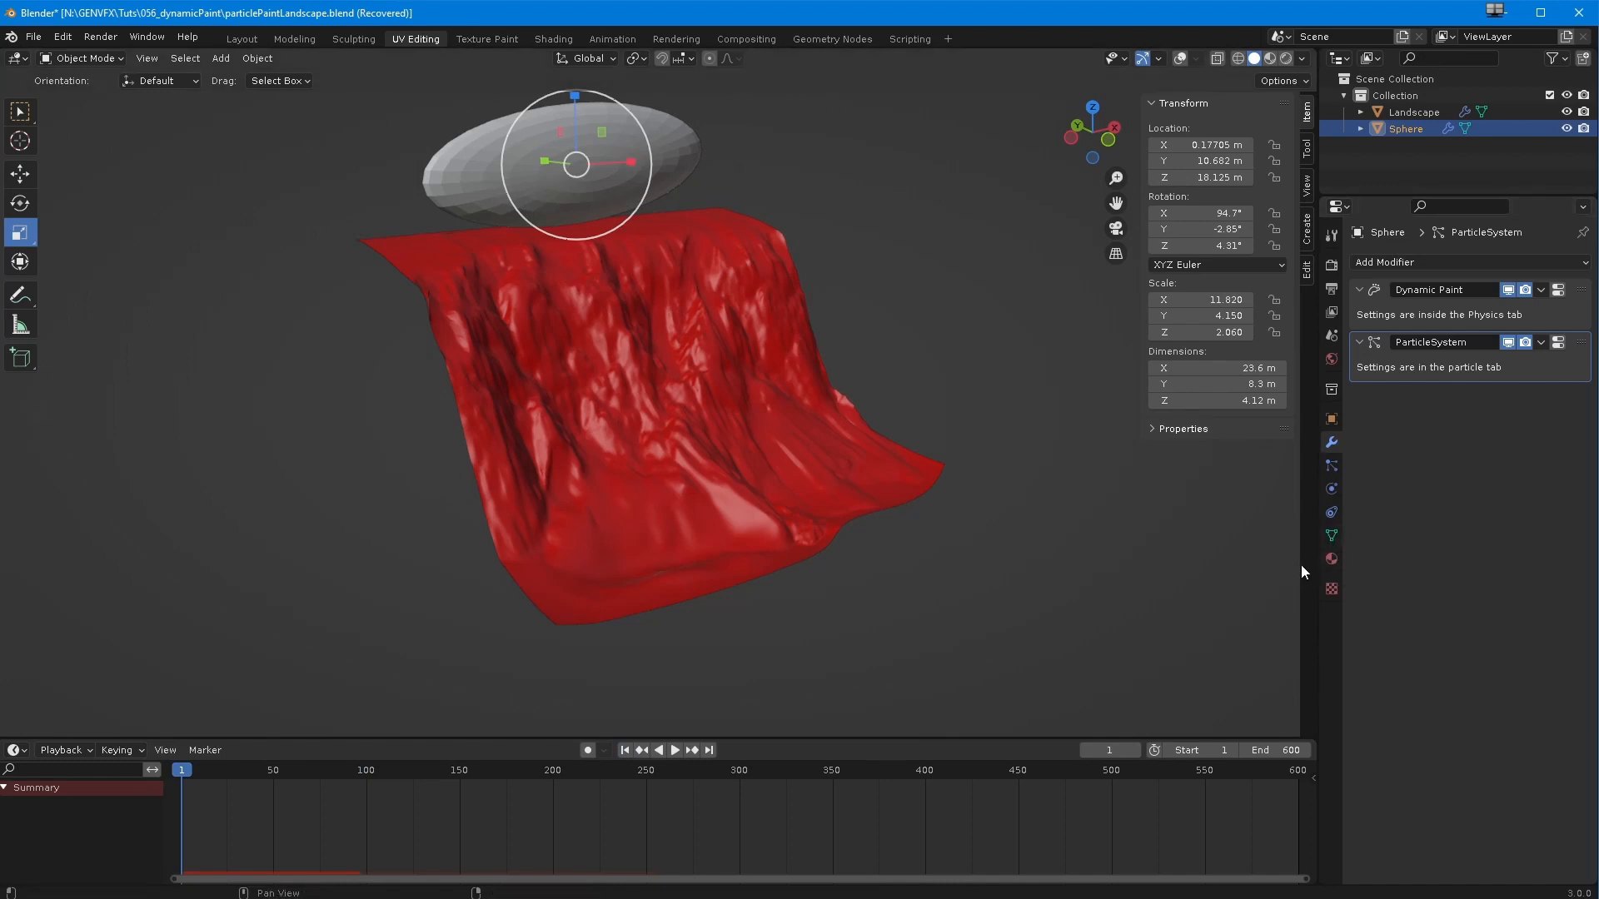
# - Try Mesh Volume and Proximity as the paint source of the Sphere's Dynamic Paint brush and return it to Particle System
pyautogui.click(1331, 489)
pyautogui.click(1363, 419)
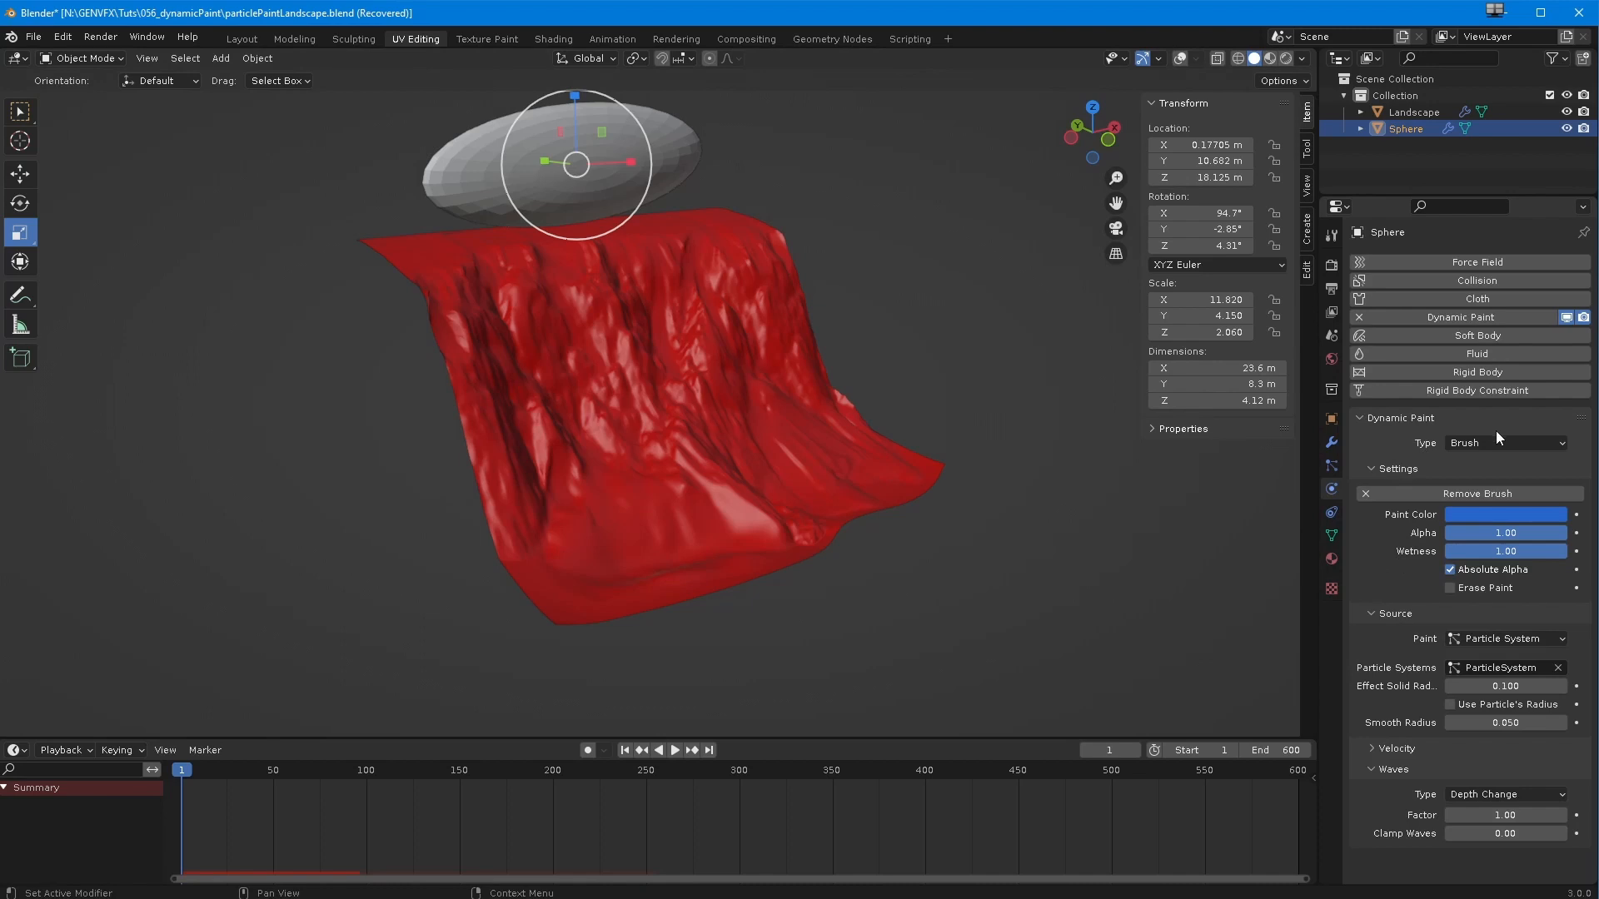
pyautogui.click(1472, 643)
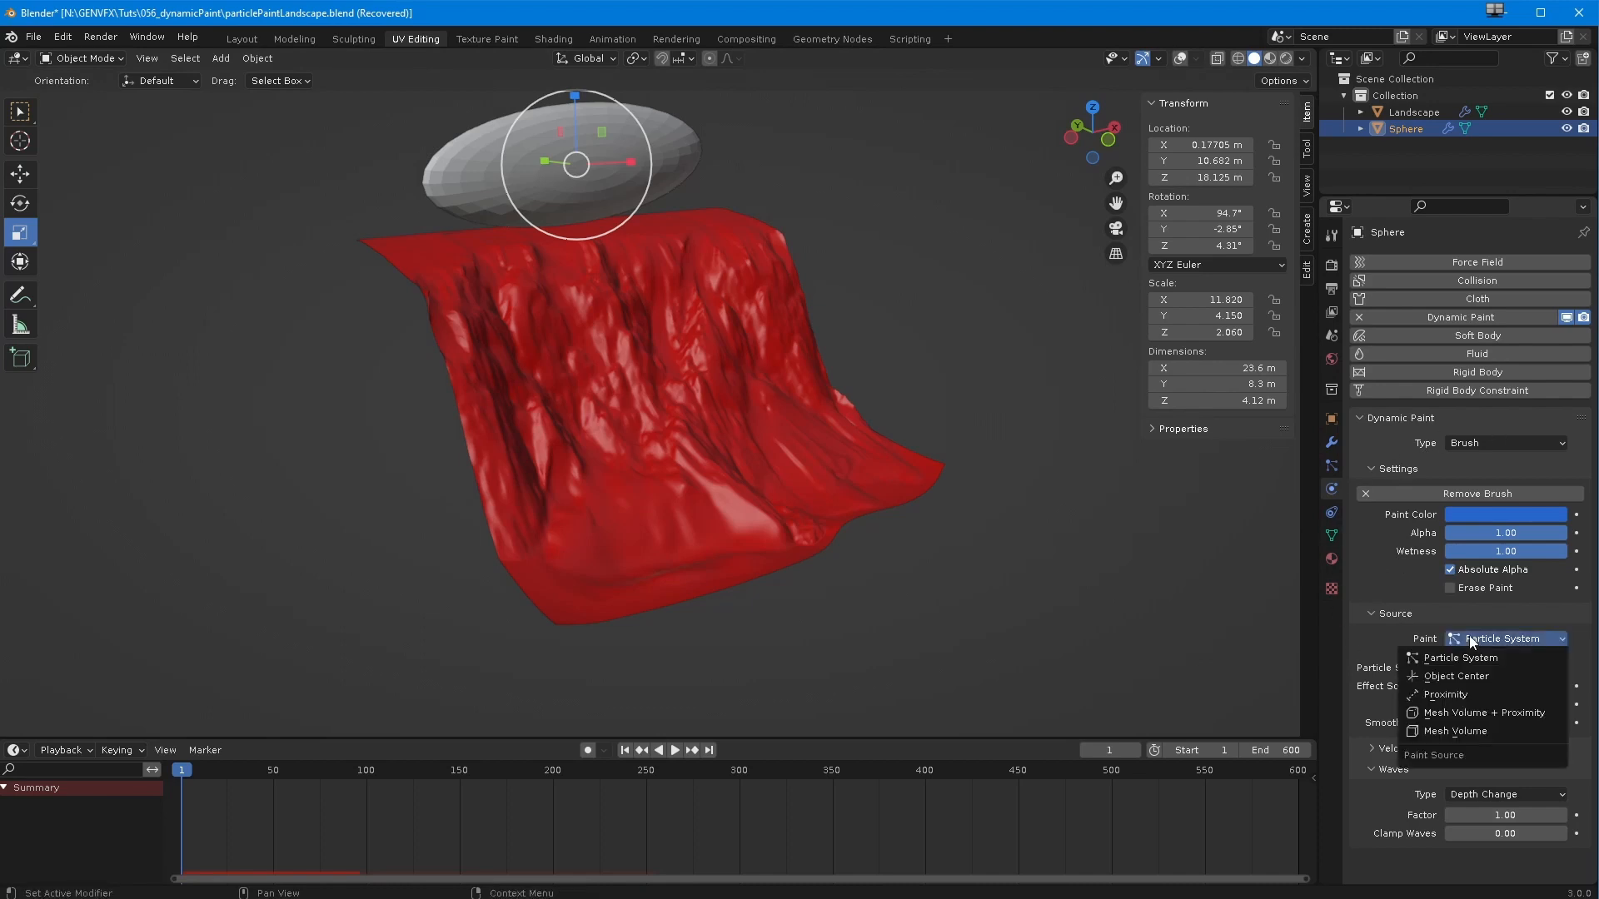
pyautogui.click(1425, 732)
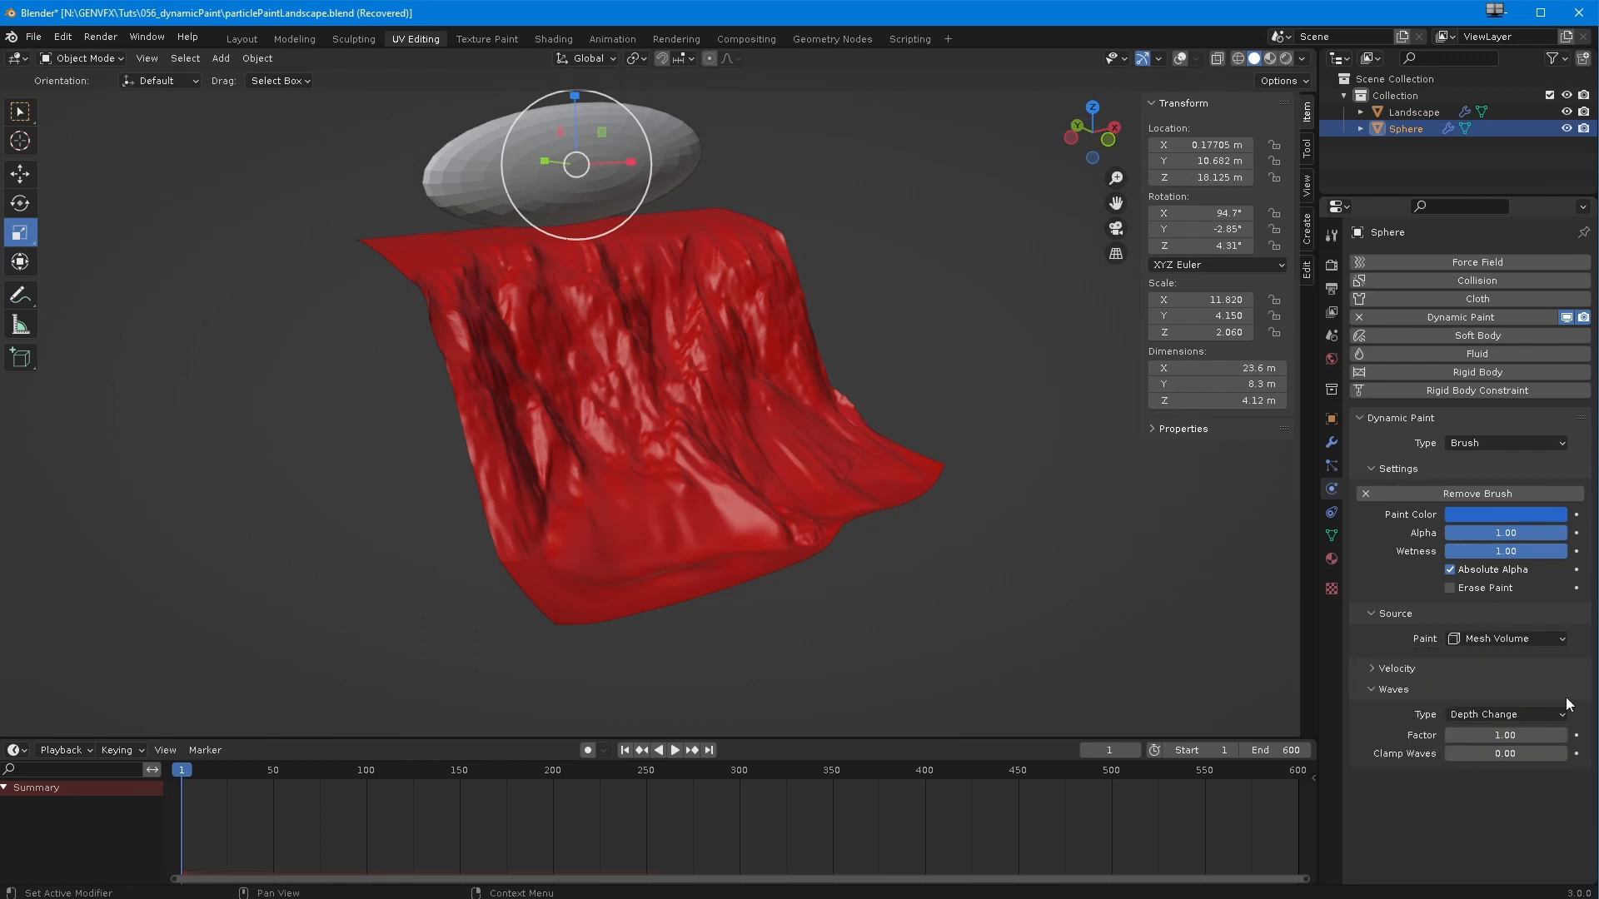
pyautogui.click(1472, 639)
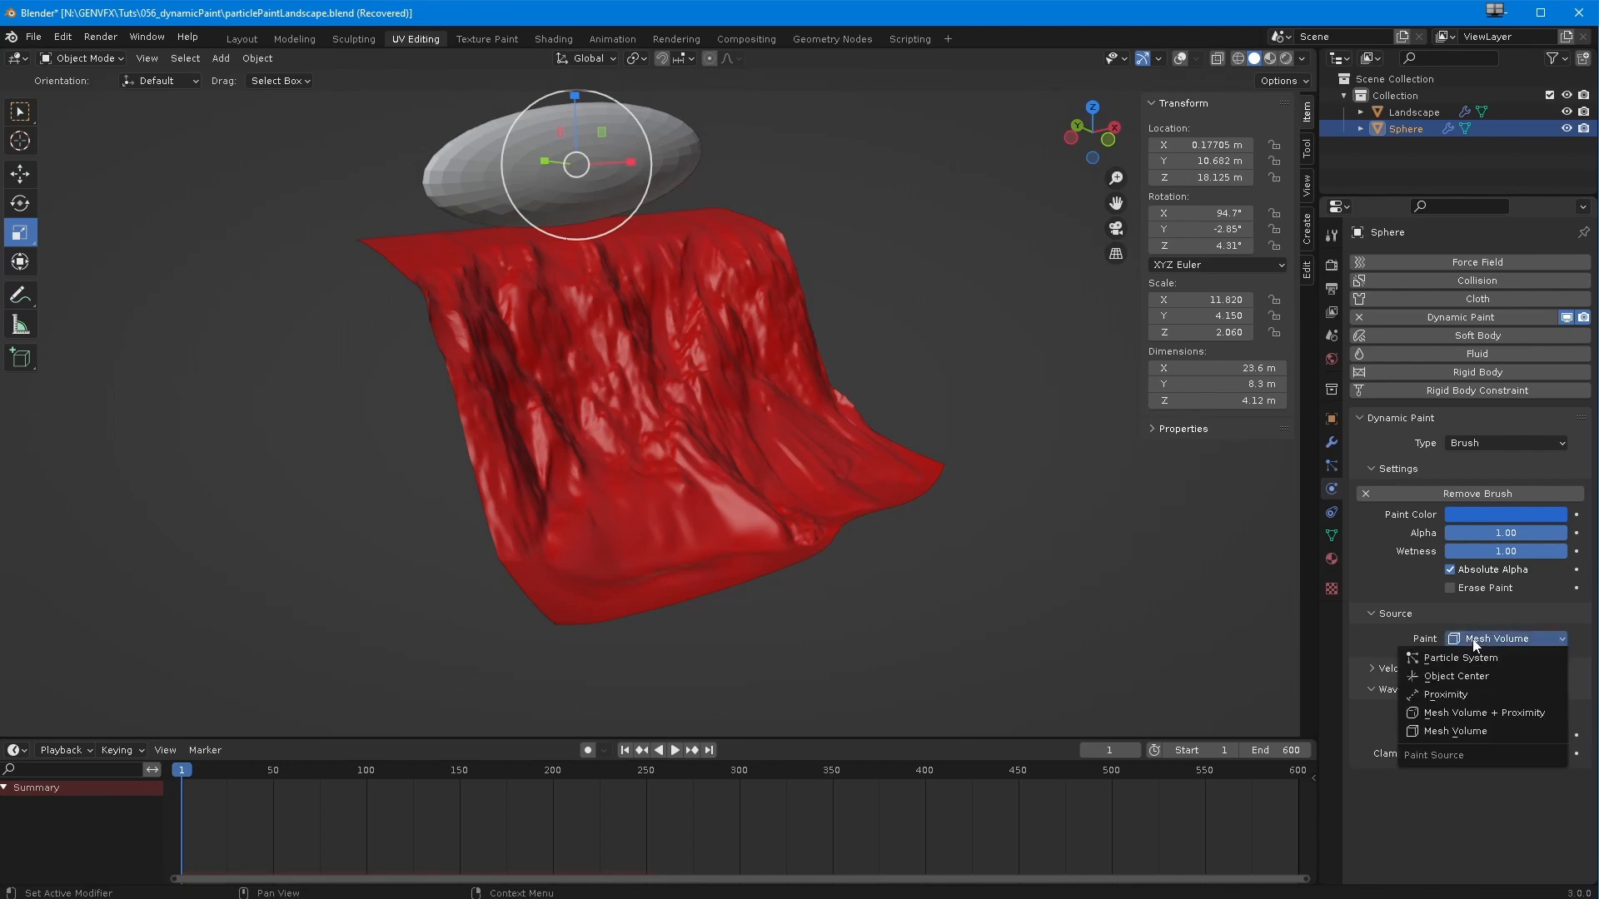
pyautogui.click(1464, 696)
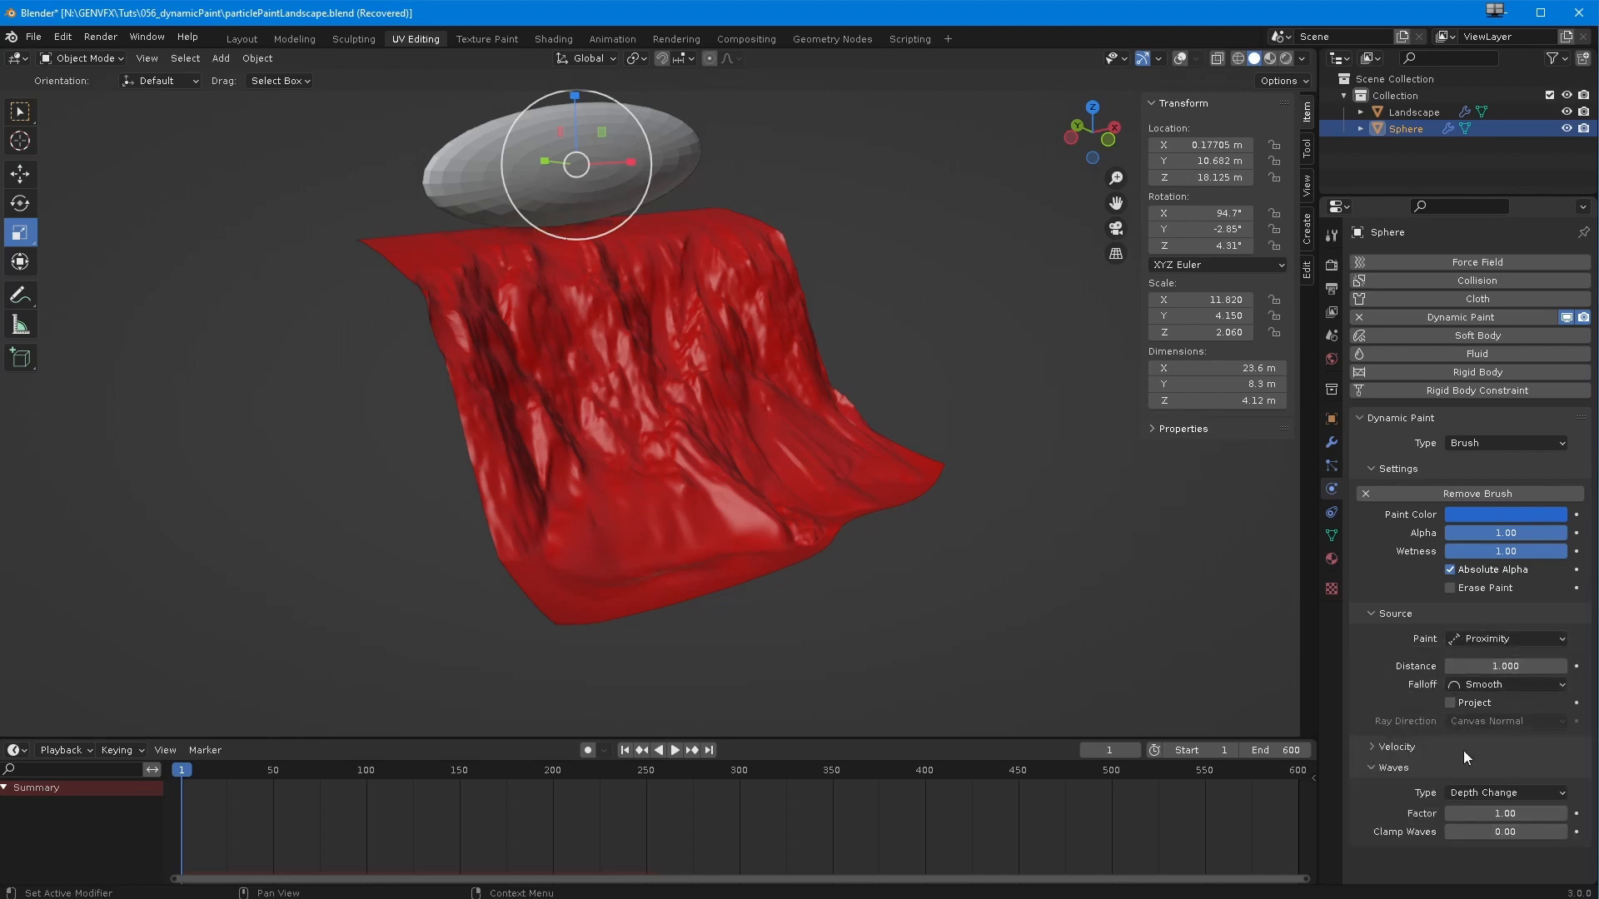
pyautogui.click(1479, 637)
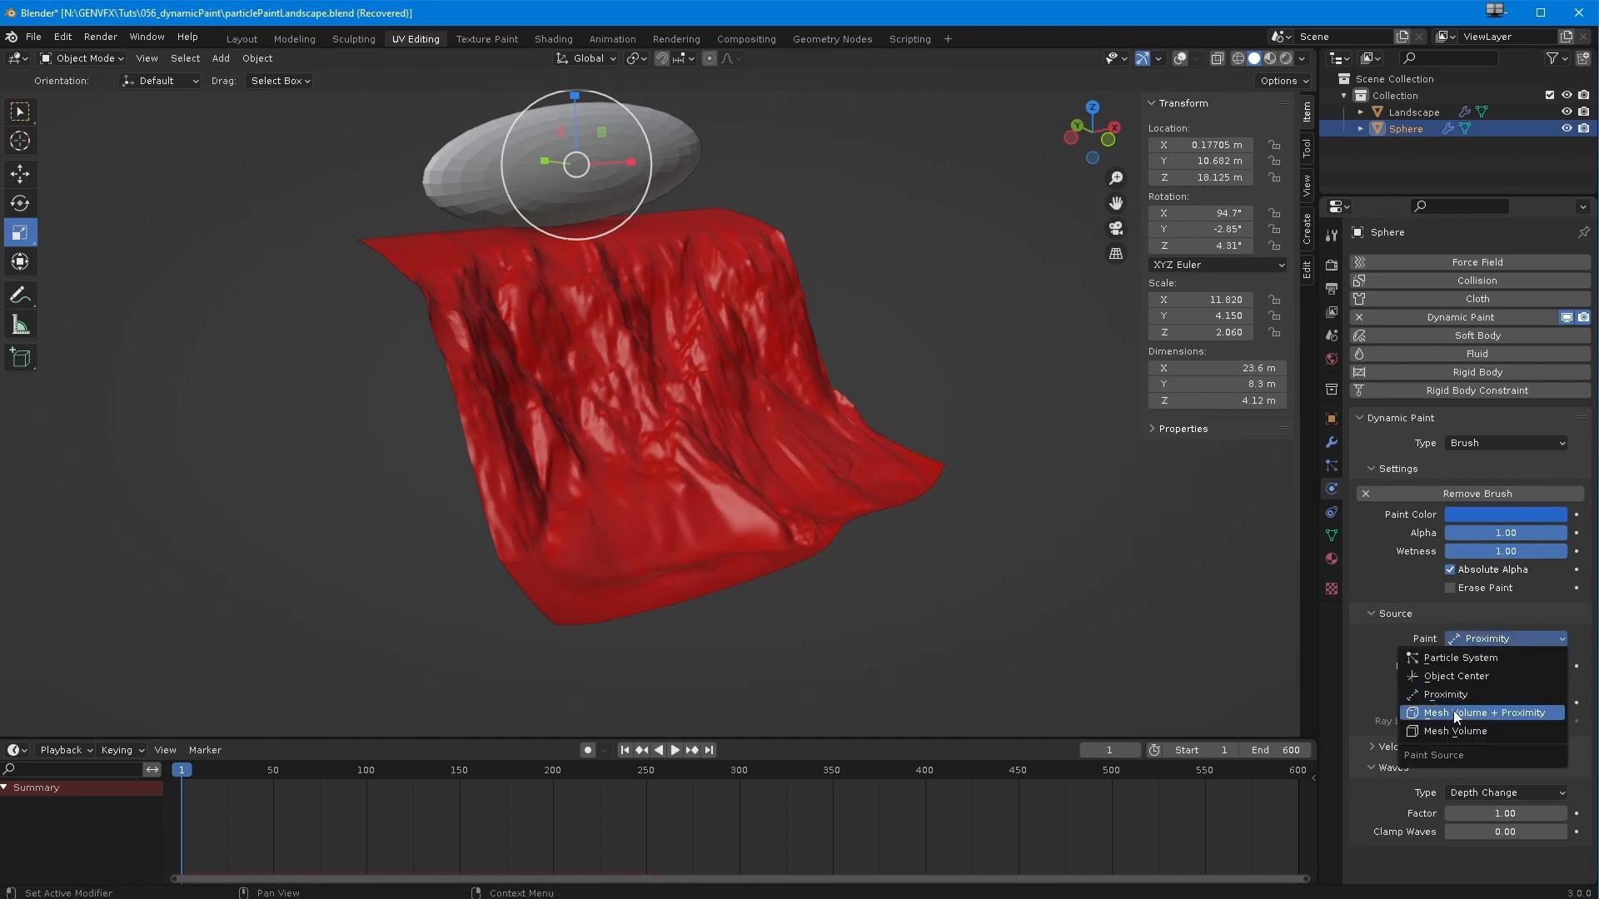
pyautogui.click(1445, 657)
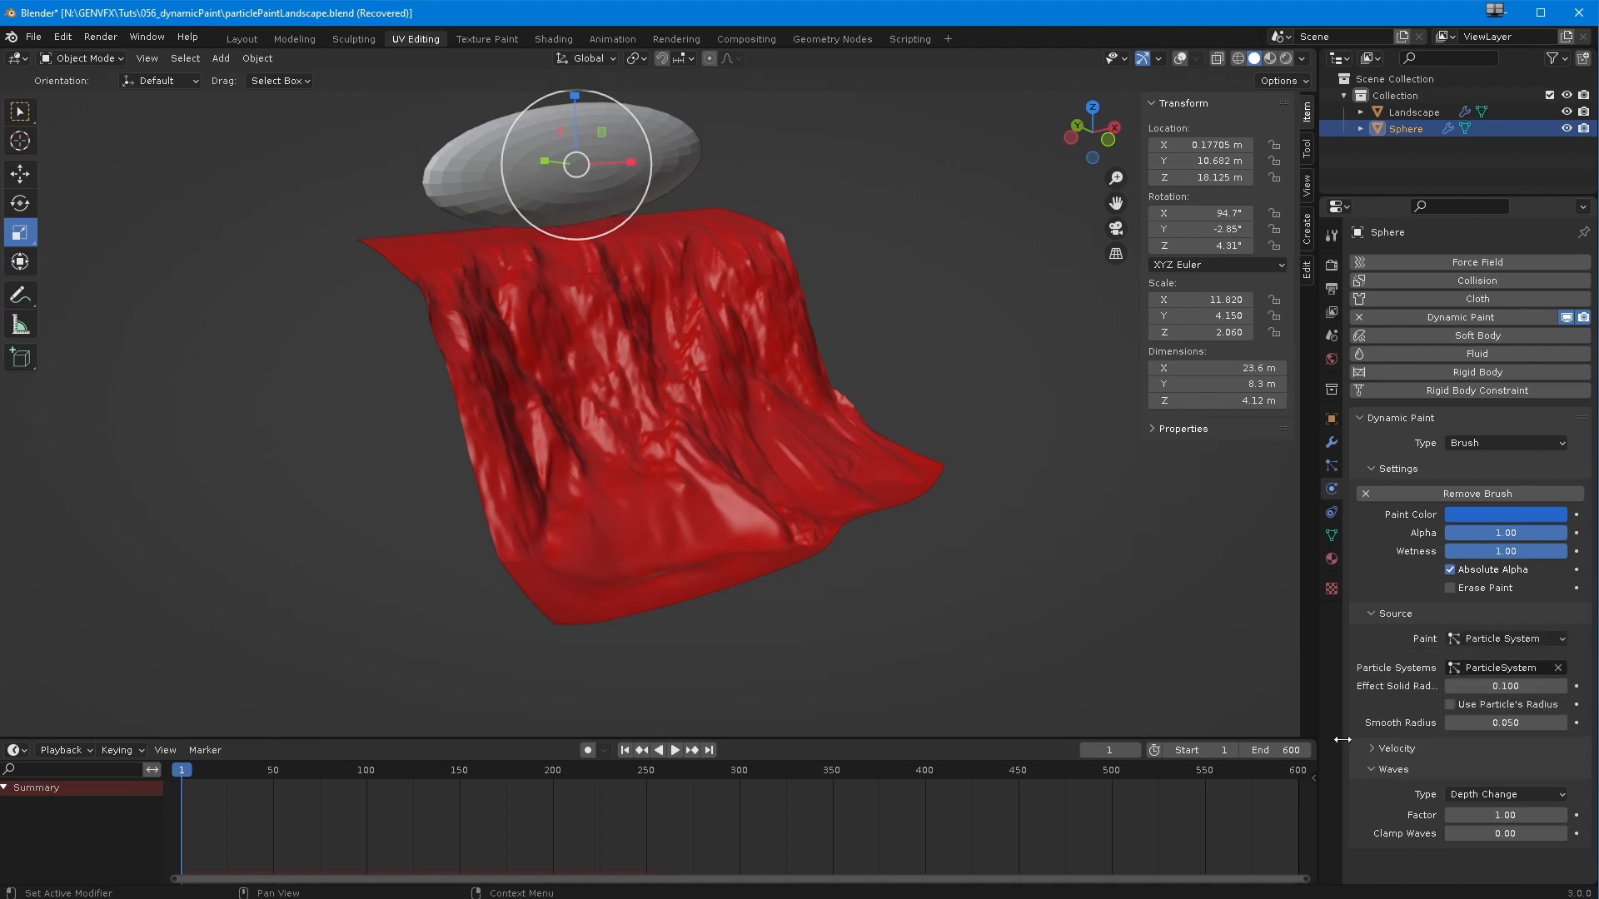
# - Clear and reassign ParticleSystem as the brush's particle system and enable Use Particle's Radius
pyautogui.click(1557, 668)
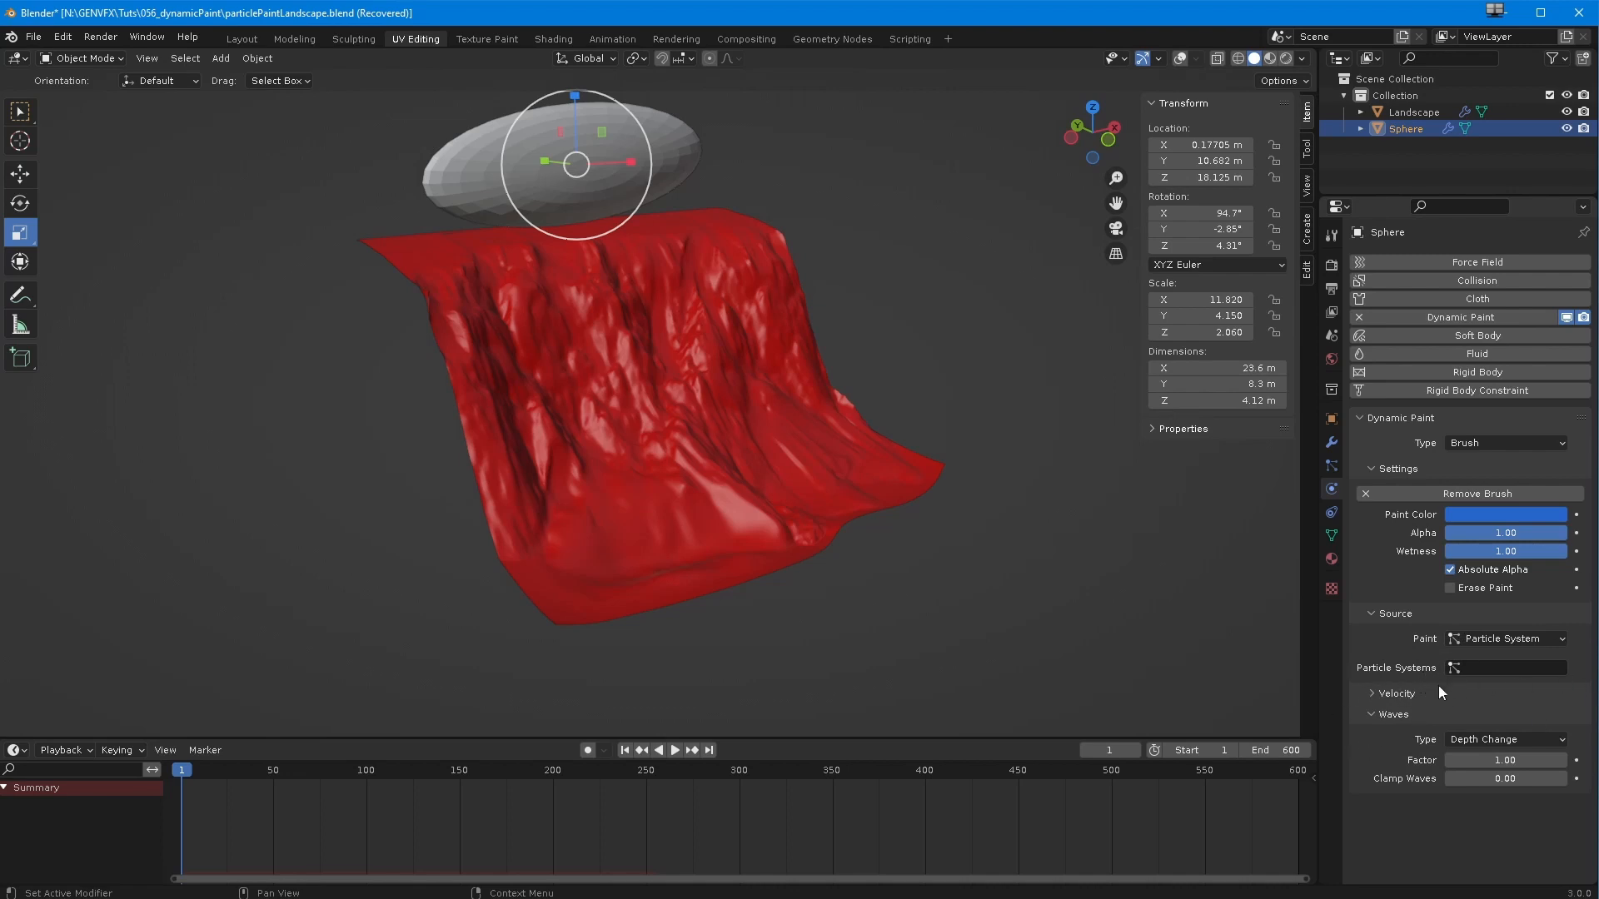
pyautogui.click(1498, 671)
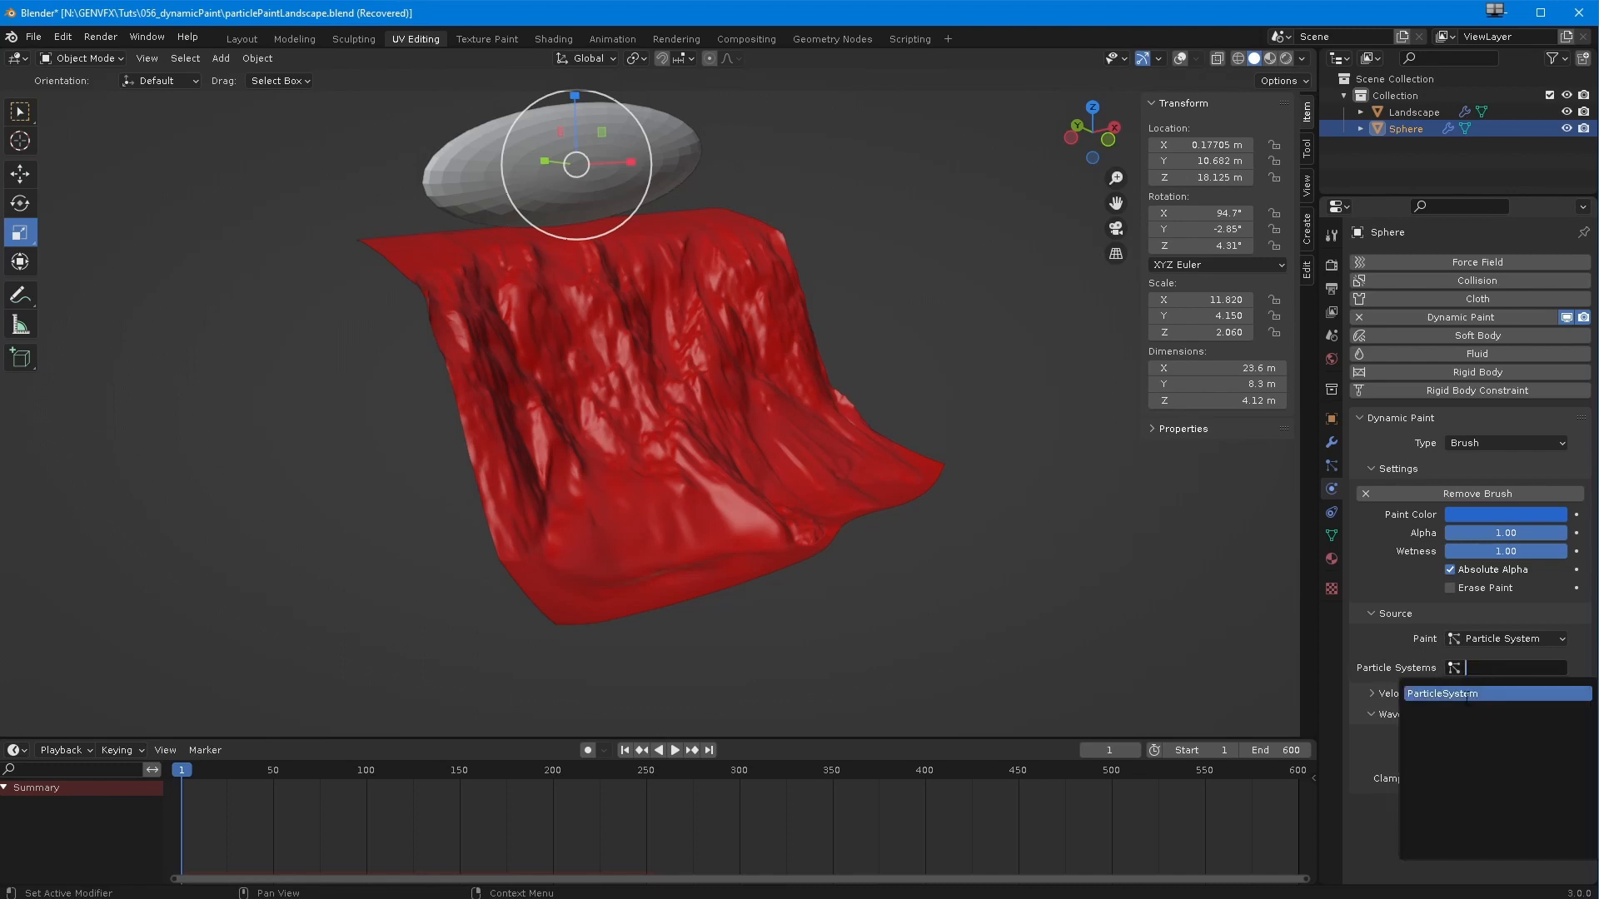
pyautogui.click(1429, 795)
pyautogui.click(1450, 705)
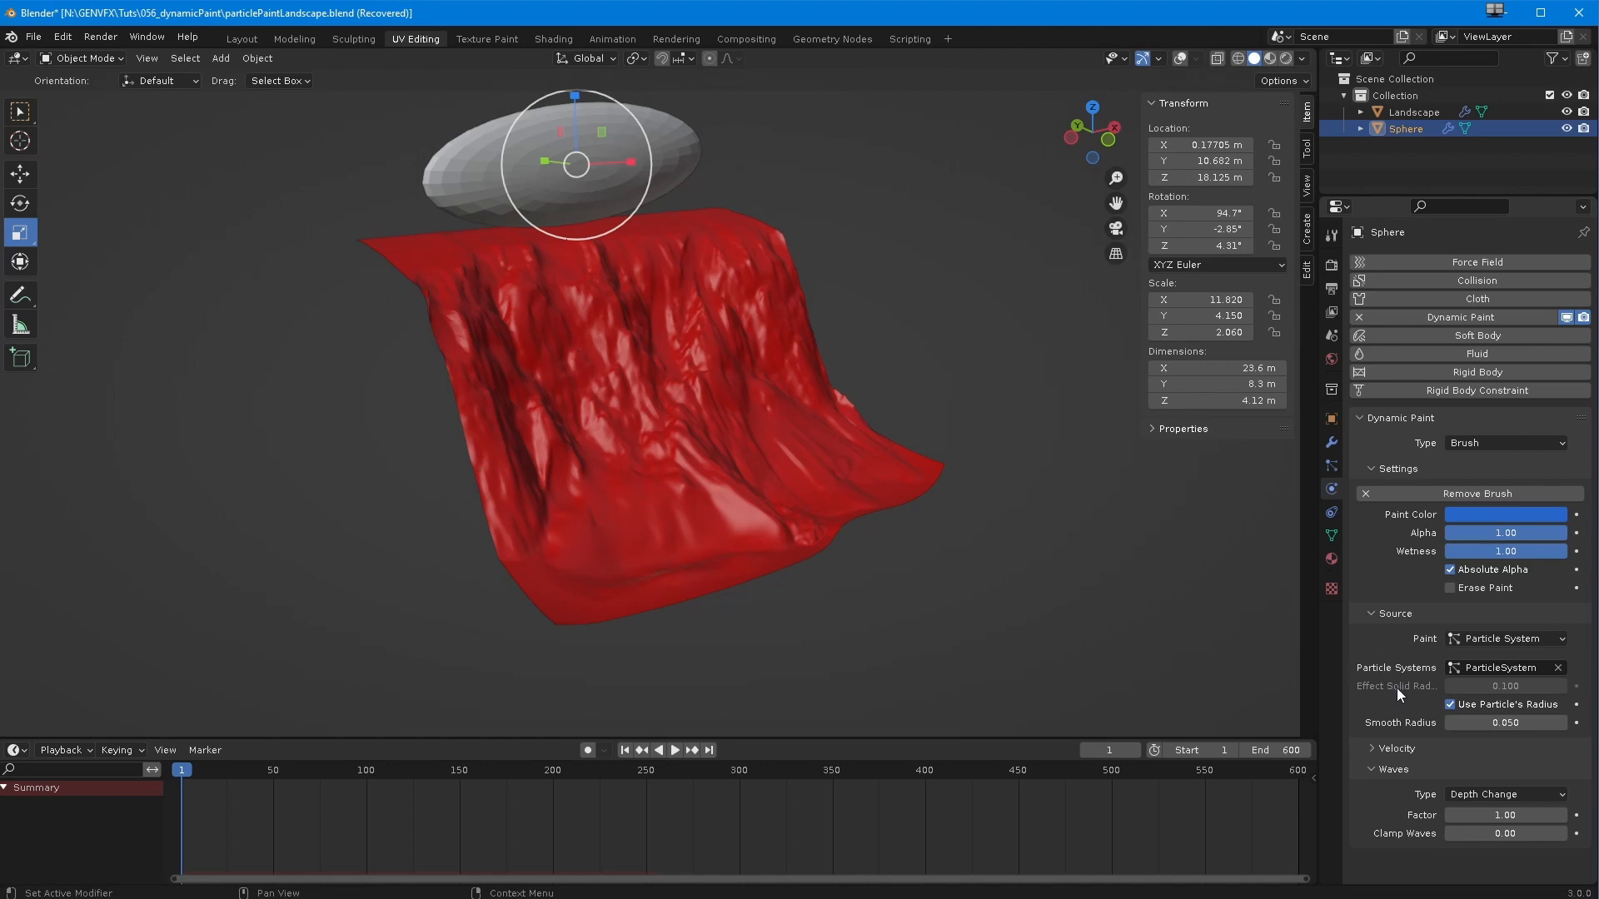
# - Enable Replace Color in the Sphere brush's Velocity settings and turn on Smudge
pyautogui.click(1396, 747)
pyautogui.moveTo(1379, 687); pyautogui.dragTo(1376, 510, button='middle')
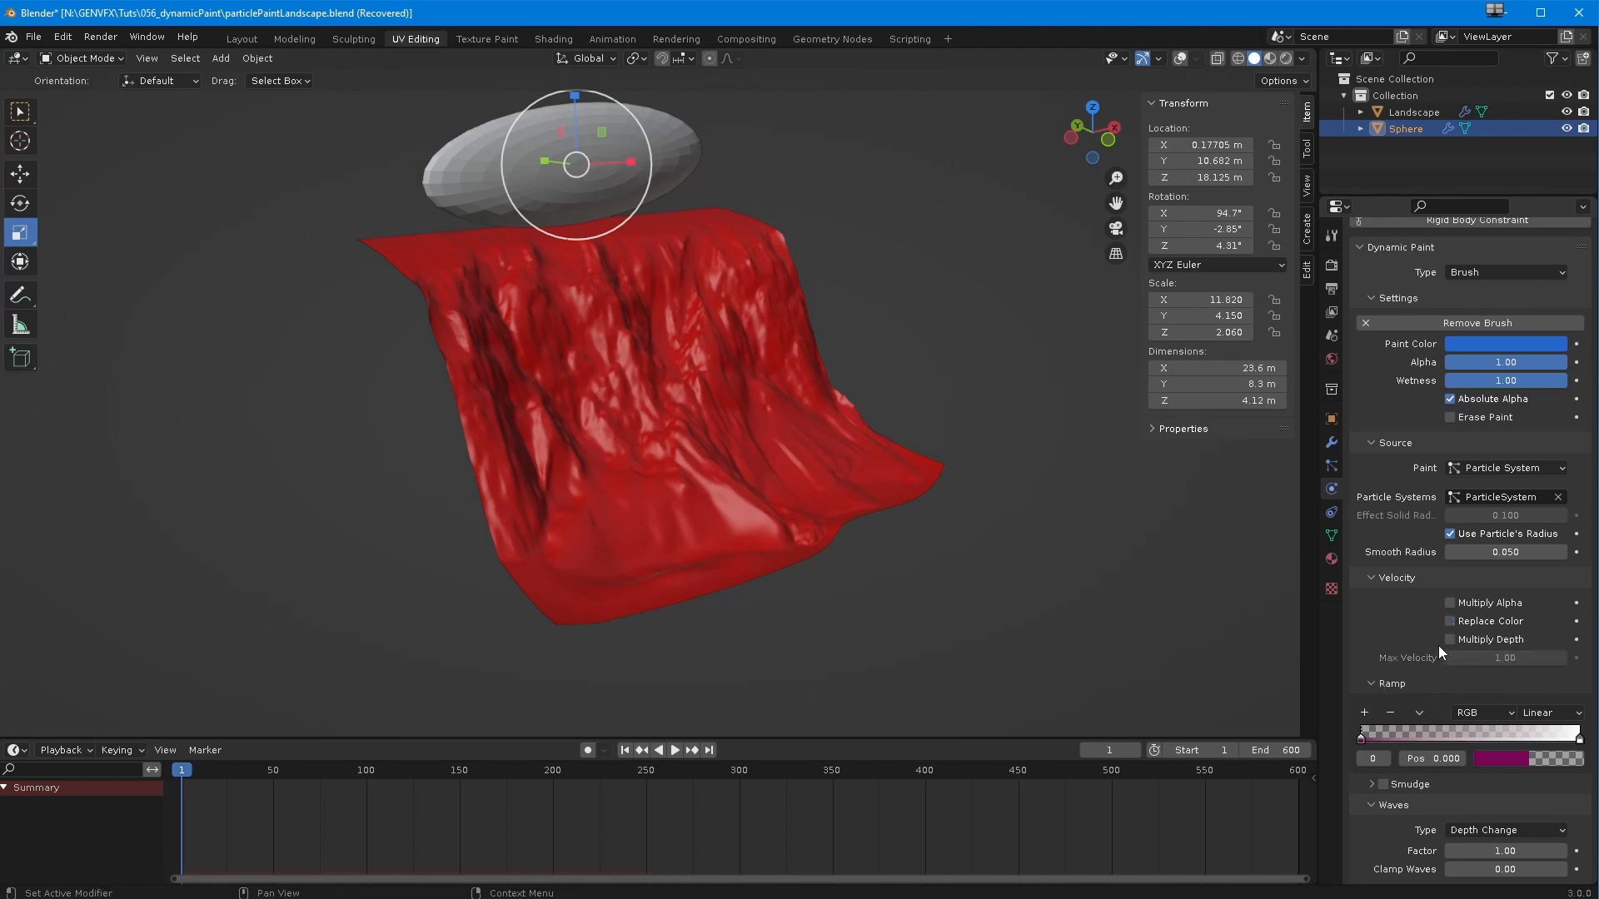
pyautogui.moveTo(1383, 574); pyautogui.dragTo(1382, 577, button='middle')
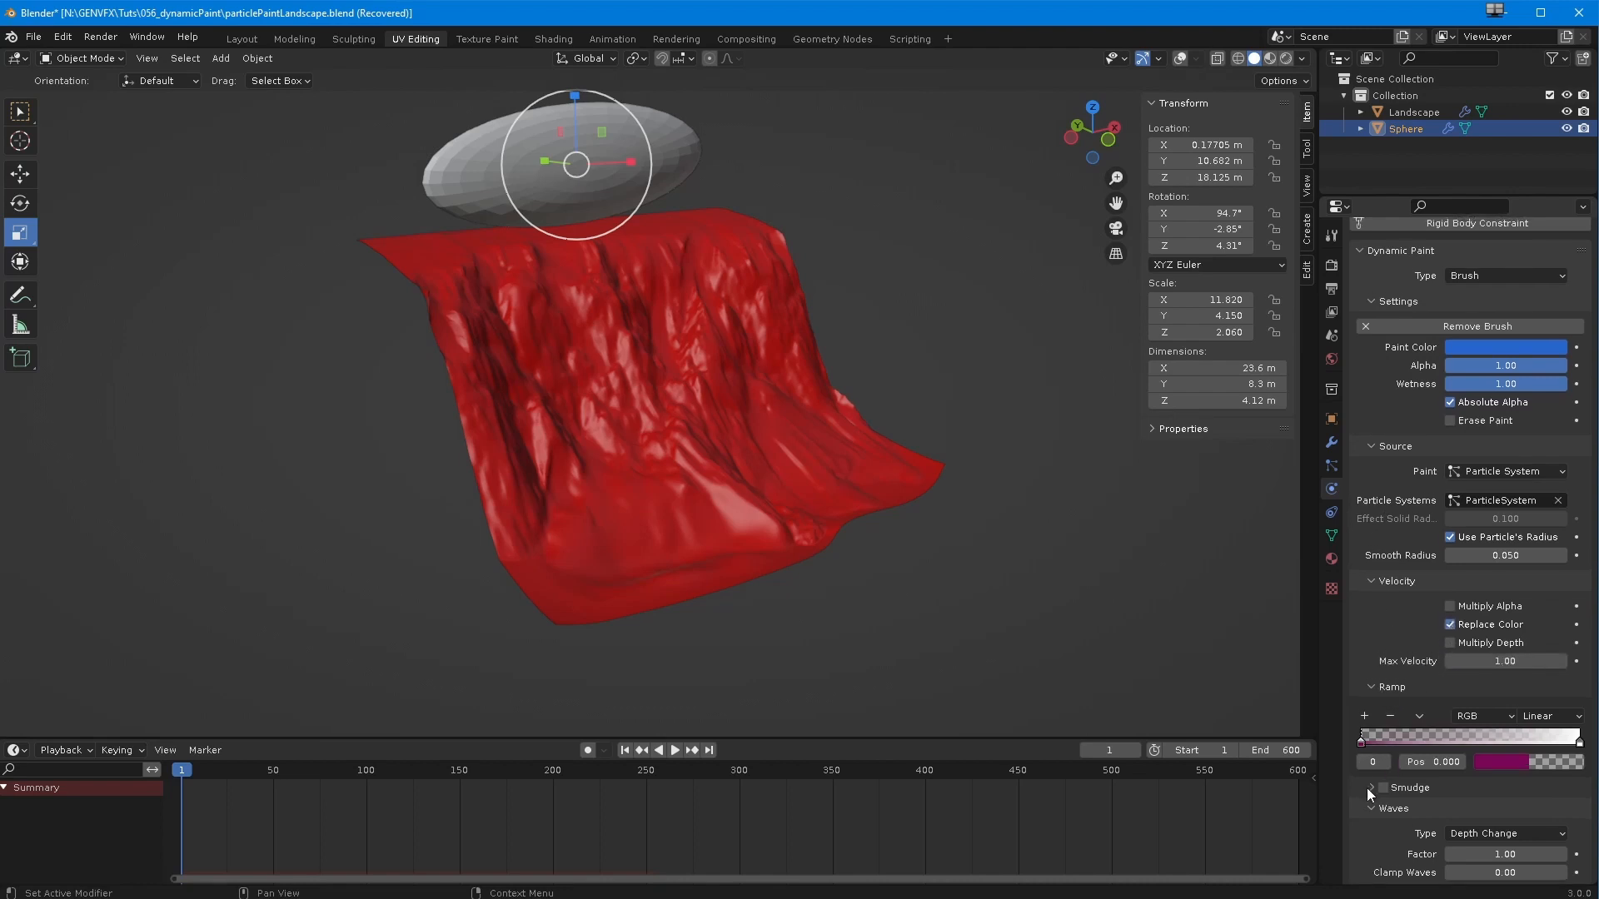
pyautogui.click(1371, 784)
pyautogui.click(1381, 784)
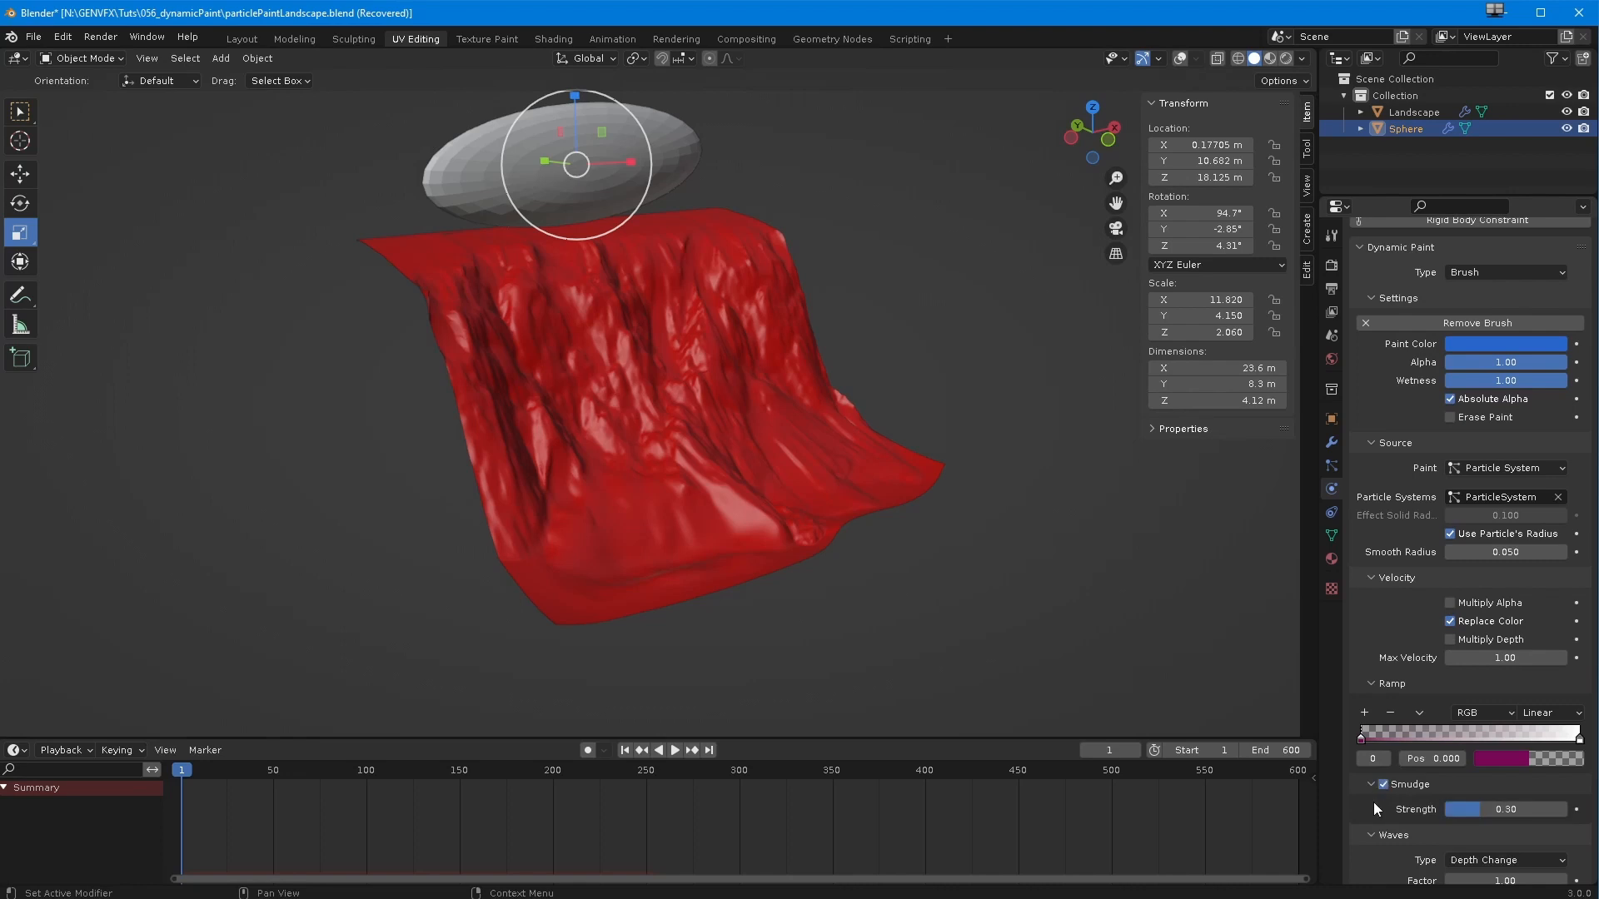
pyautogui.click(1370, 784)
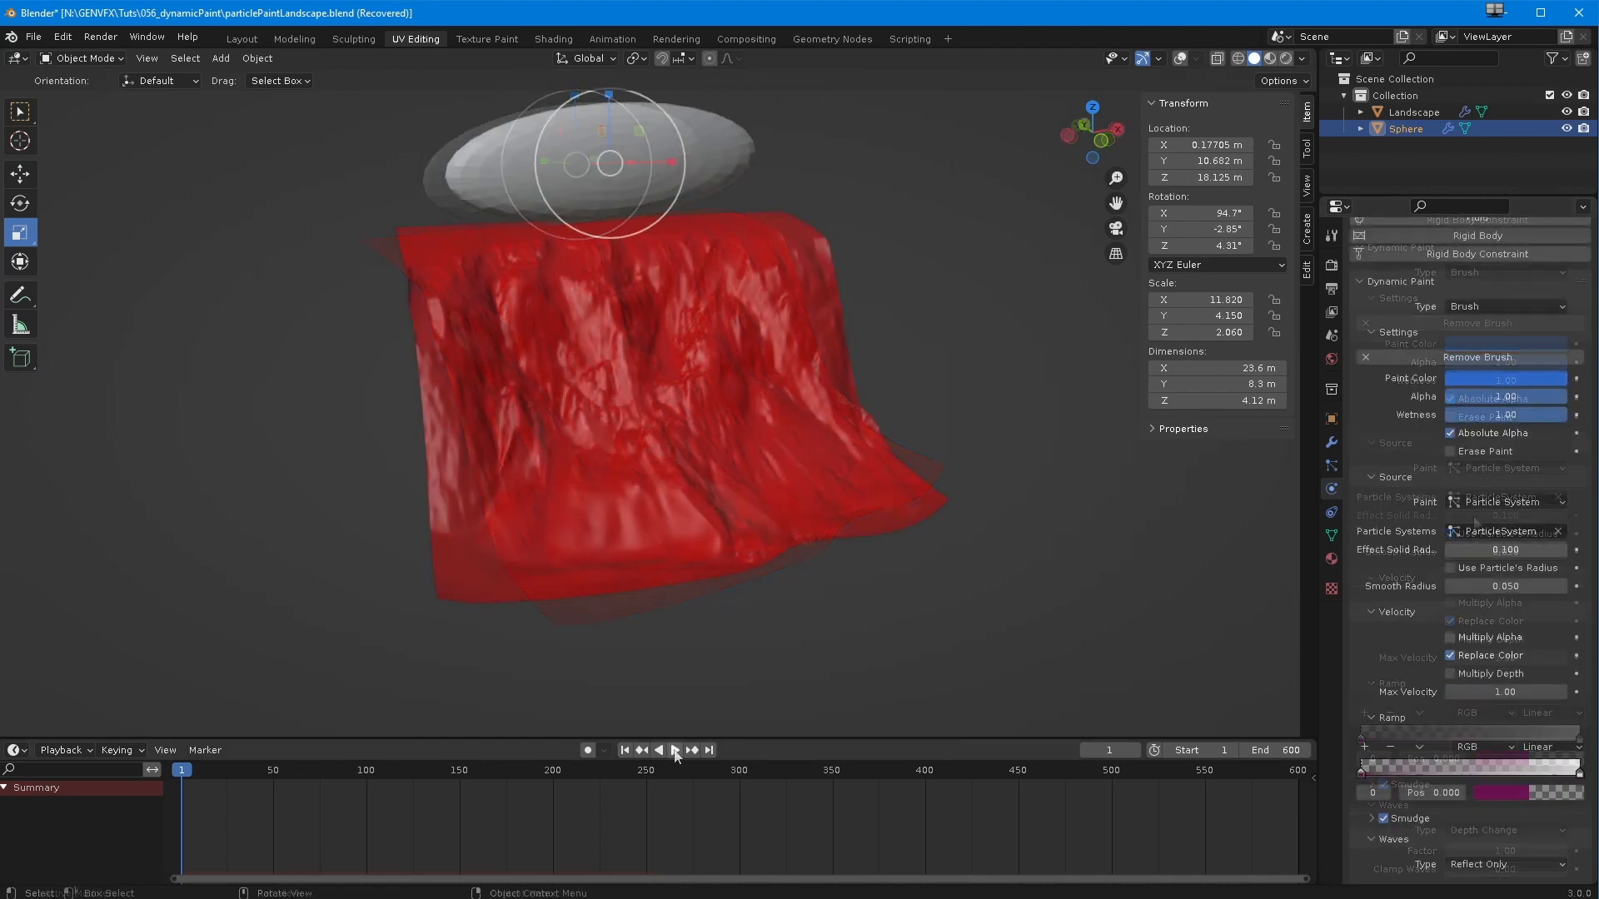
# - Play the animation and examine up close how the falling particles paint the landscape
pyautogui.click(675, 751)
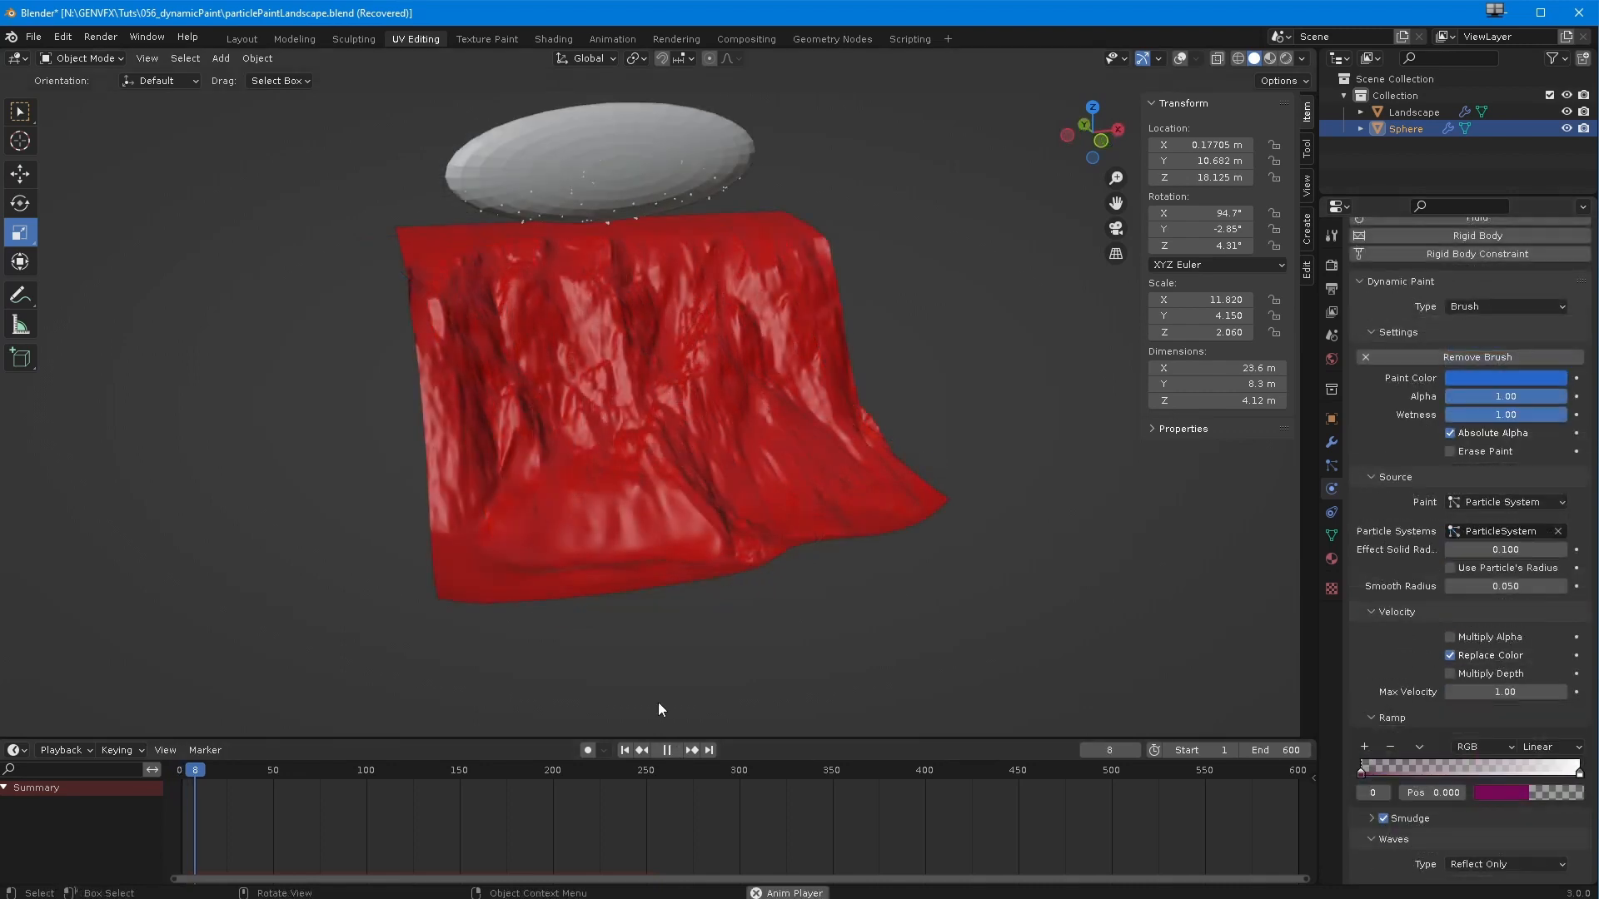
pyautogui.moveTo(645, 673); pyautogui.dragTo(646, 694, button='middle')
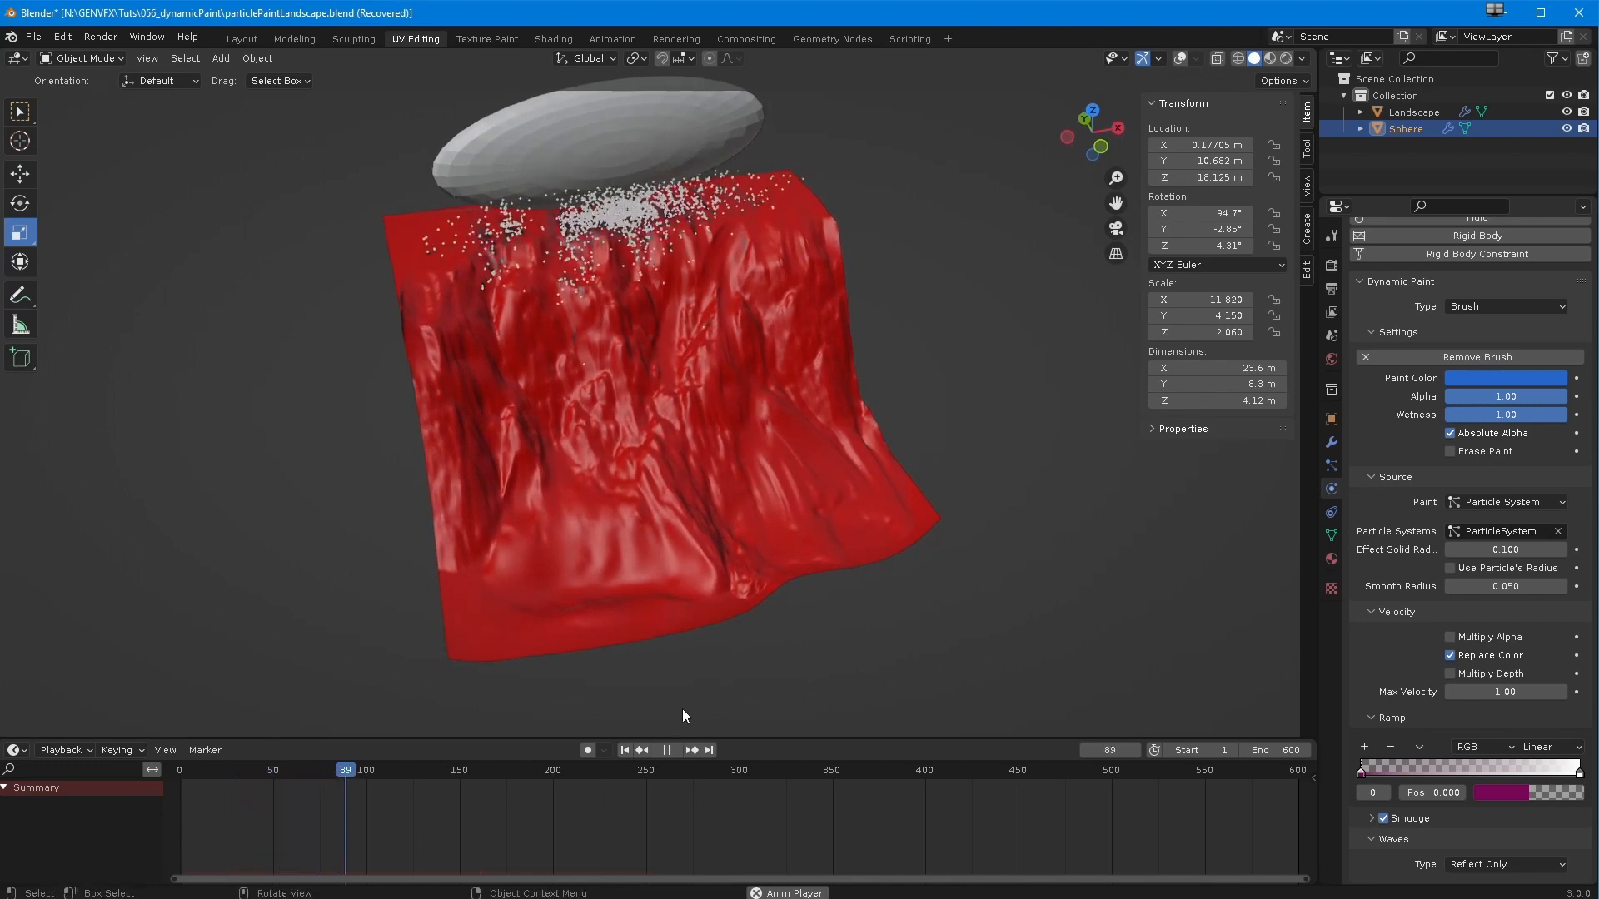
pyautogui.moveTo(877, 638)
pyautogui.mouseDown(button='middle')
pyautogui.moveTo(921, 636)
pyautogui.moveTo(943, 568)
pyautogui.moveTo(876, 607)
pyautogui.mouseUp(button='middle')
pyautogui.scroll(4, 976, 488)
pyautogui.moveTo(892, 550); pyautogui.dragTo(944, 574, button='middle')
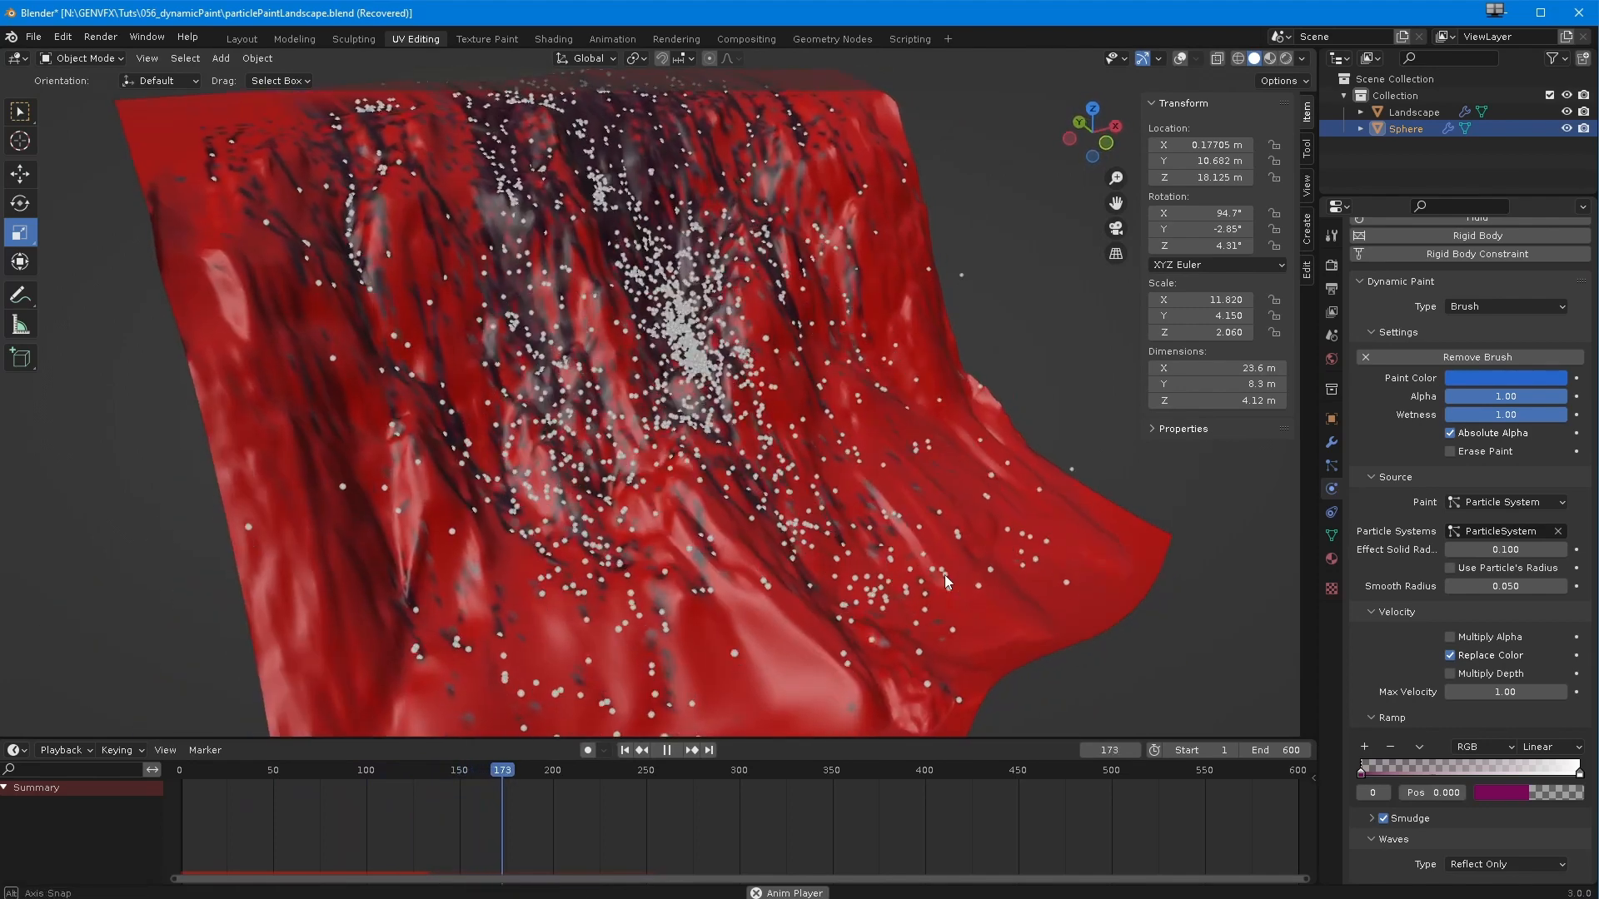
pyautogui.scroll(3, 962, 495)
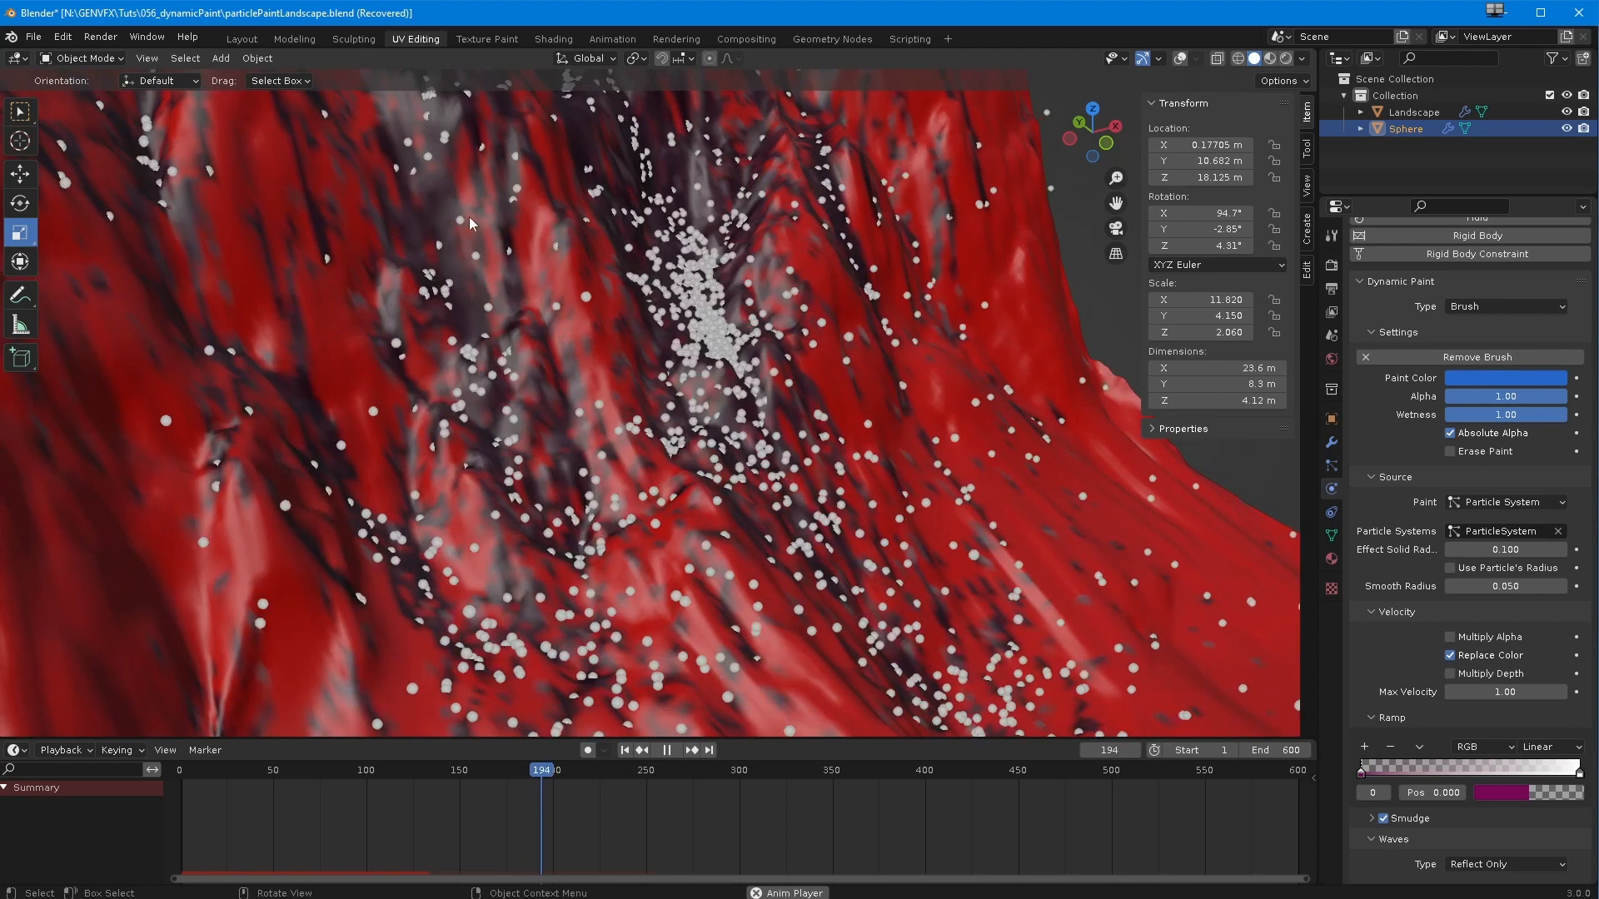
# - Change the first color stop of the brush's velocity ramp to dark olive yellow, H 0.175, S 0.876, V 0.184
pyautogui.click(1492, 792)
pyautogui.moveTo(1497, 619)
pyautogui.mouseDown()
pyautogui.moveTo(1475, 653)
pyautogui.moveTo(1464, 641)
pyautogui.mouseUp()
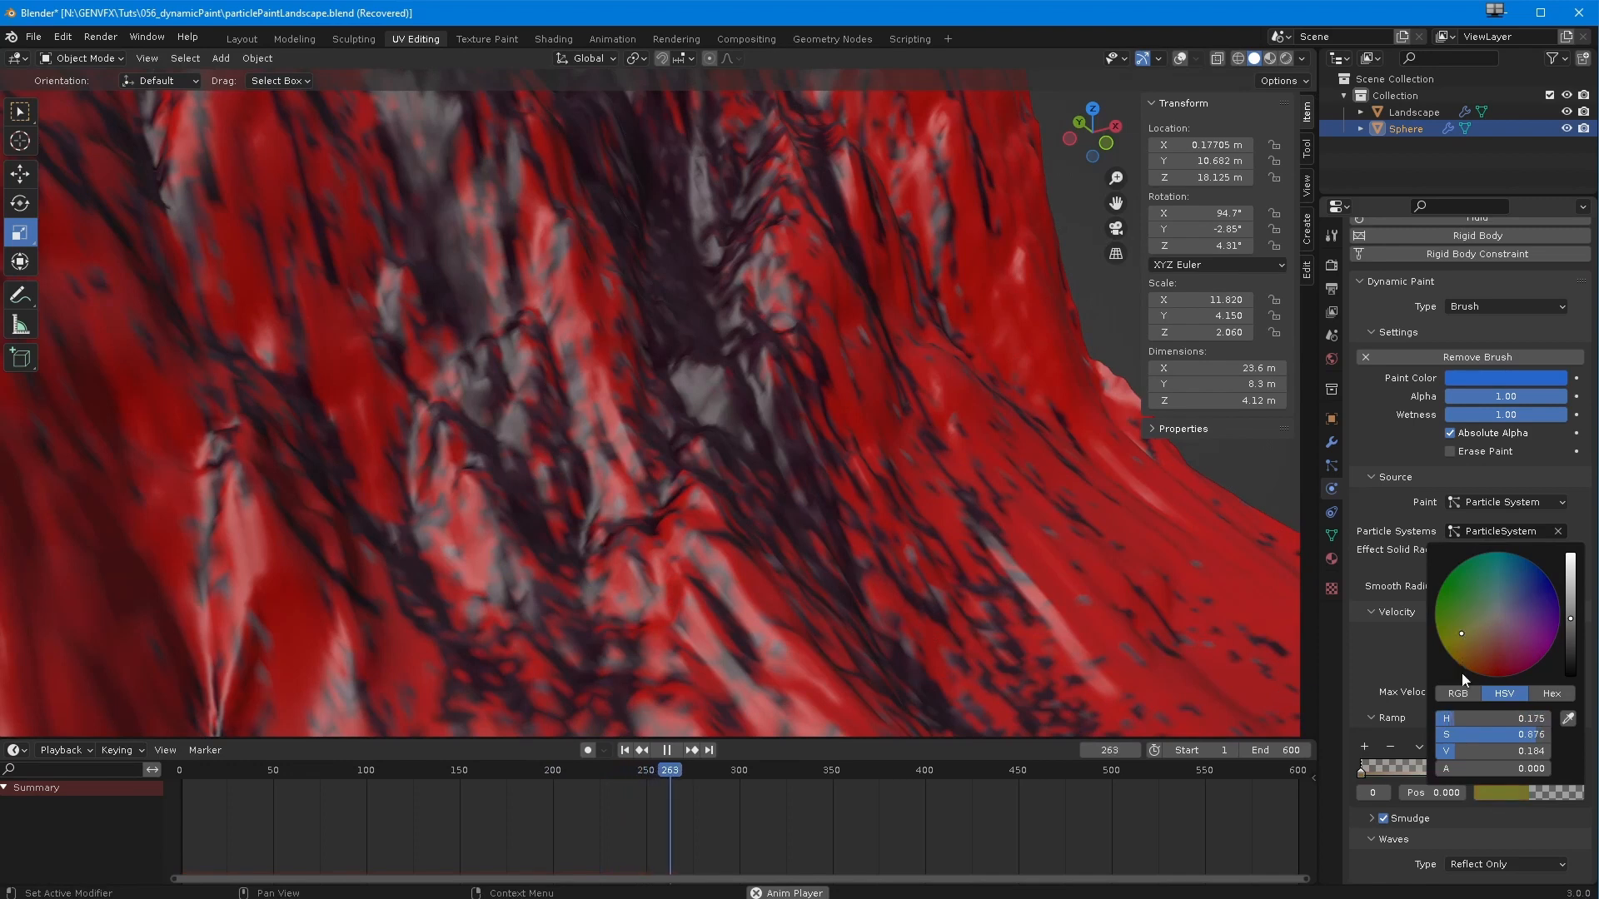
pyautogui.scroll(-2, 741, 696)
pyautogui.keyDown('shift'); pyautogui.moveTo(741, 696); pyautogui.dragTo(766, 659, button='middle'); pyautogui.keyUp('shift')
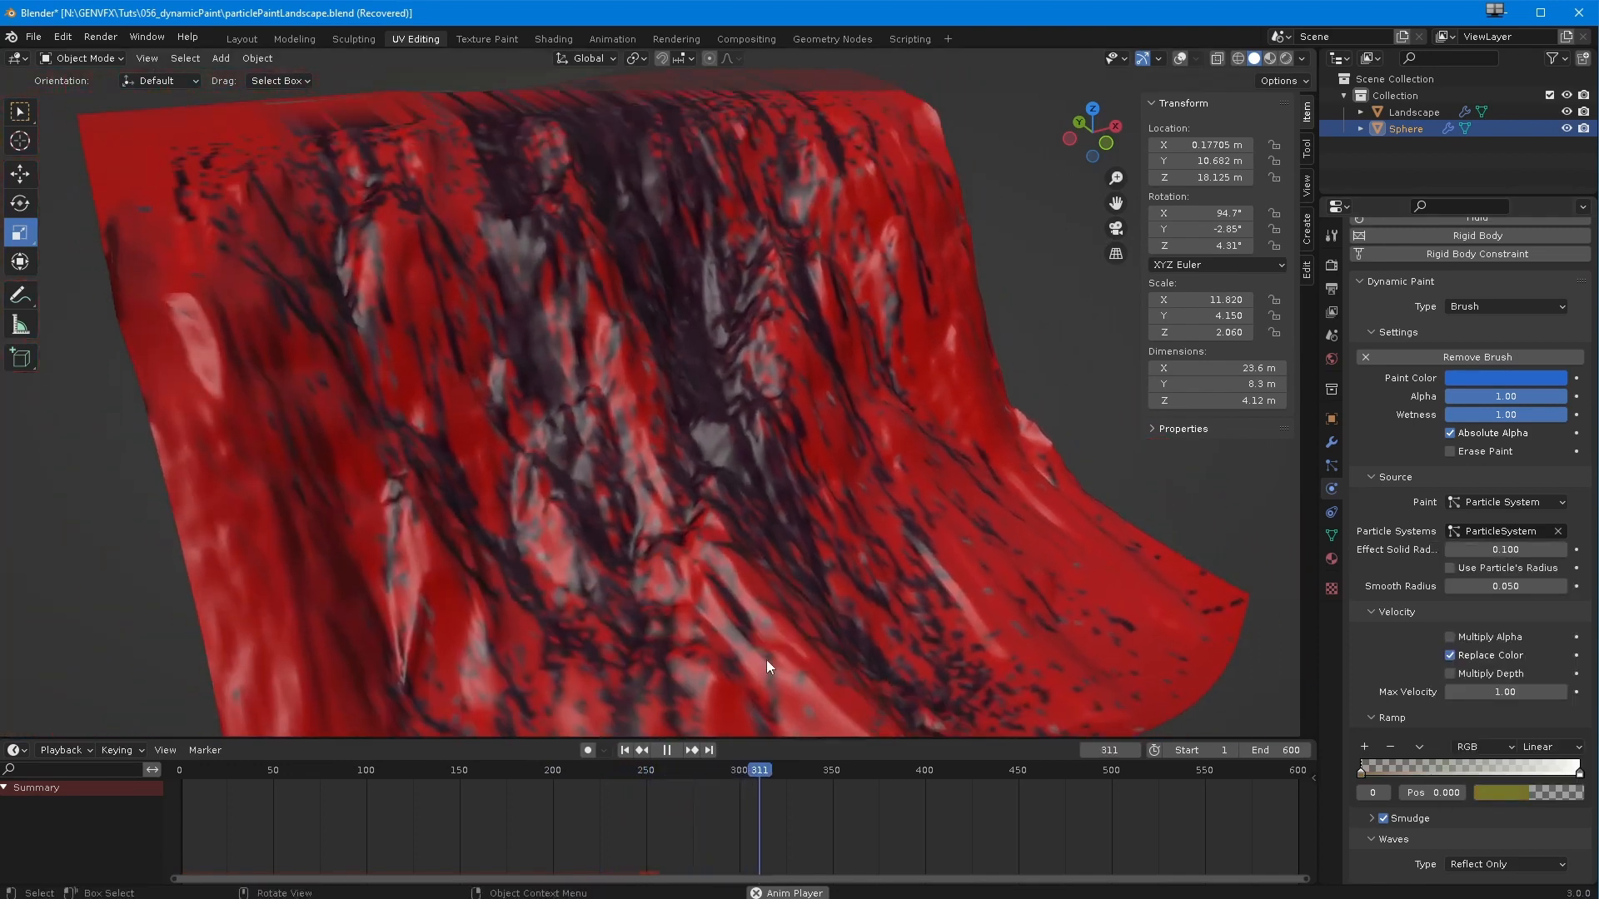
pyautogui.scroll(-2, 754, 691)
# - Replay the animation from the first frame, inspect the recolored particle trails on the landscape, and pause playback
pyautogui.hotkey('shift', 'Left')
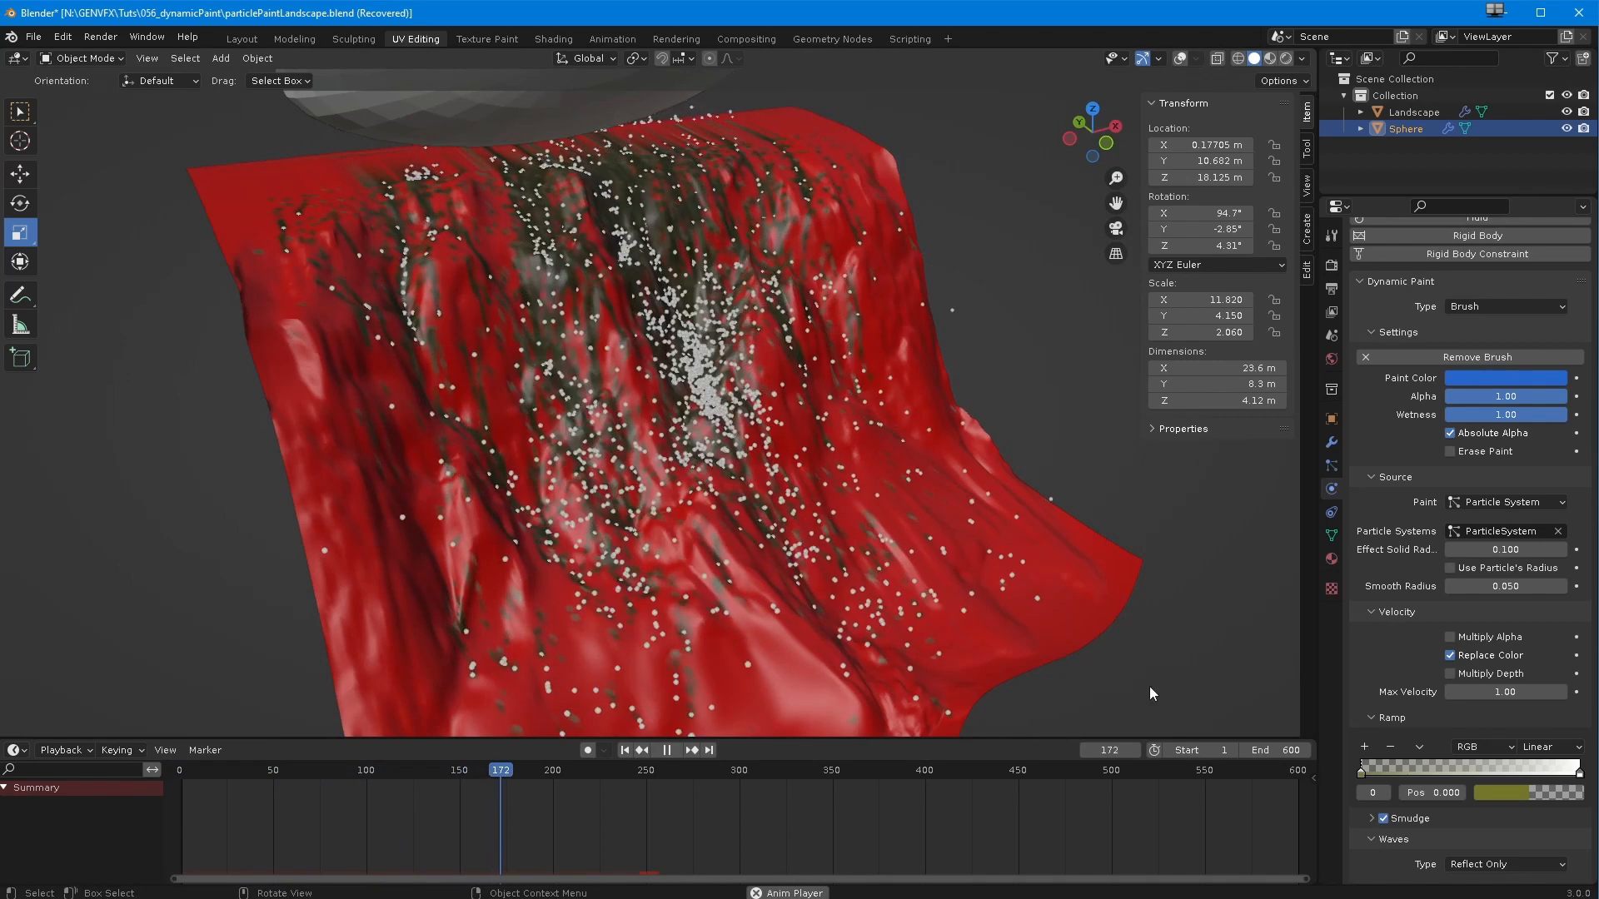
pyautogui.moveTo(742, 573)
pyautogui.mouseDown(button='middle')
pyautogui.moveTo(693, 578)
pyautogui.moveTo(766, 576)
pyautogui.mouseUp(button='middle')
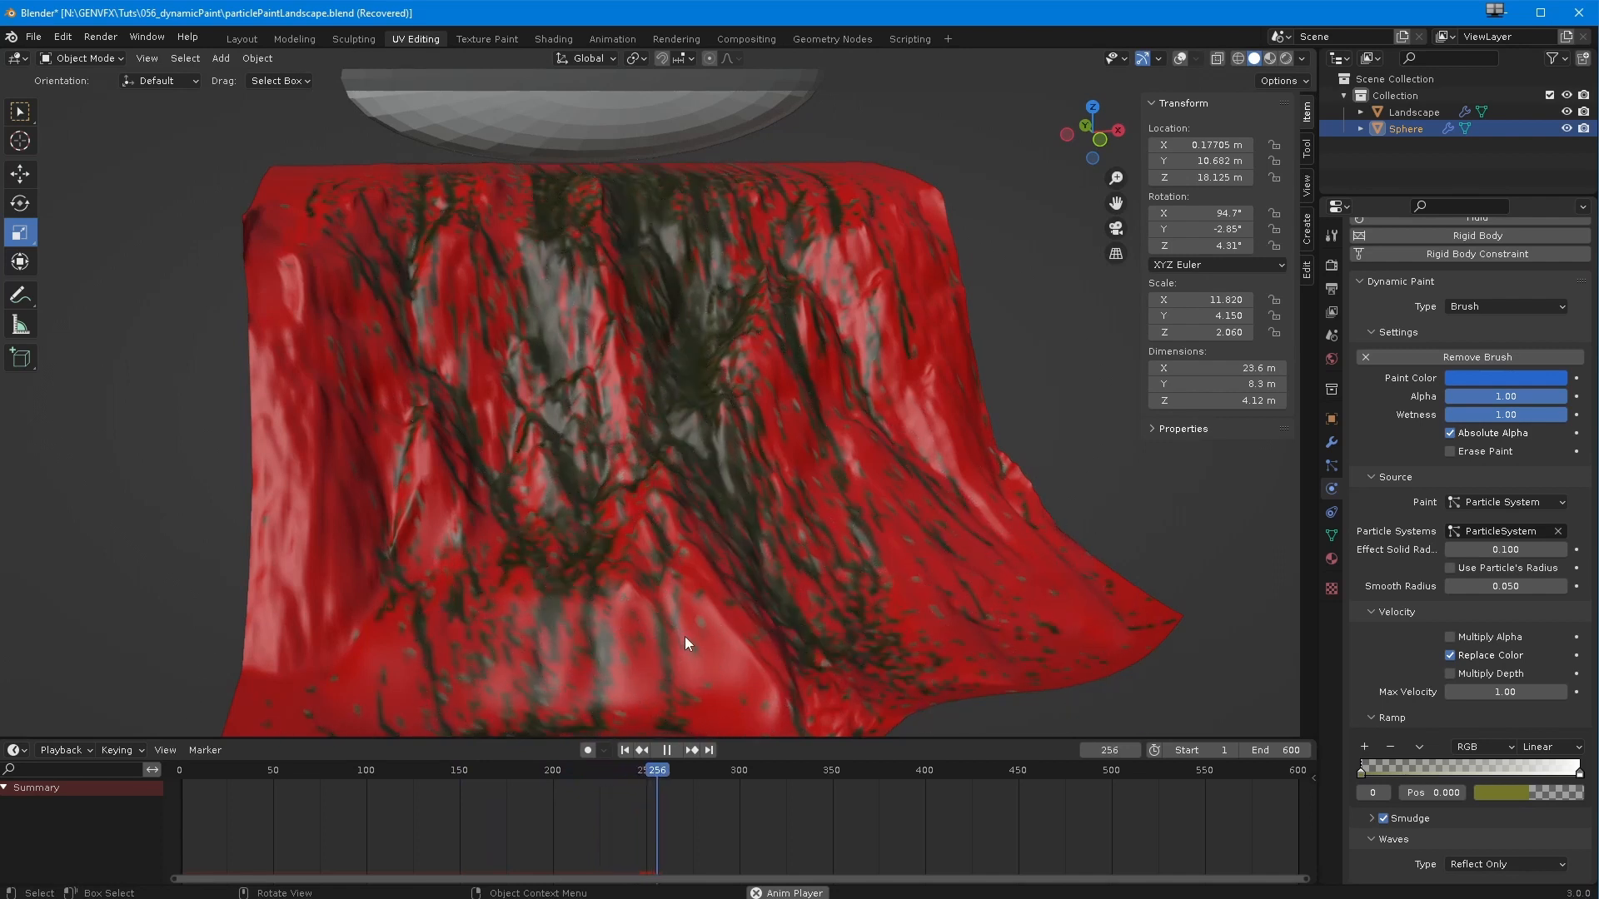
pyautogui.click(670, 753)
pyautogui.moveTo(631, 606)
pyautogui.mouseDown(button='middle')
pyautogui.moveTo(554, 568)
pyautogui.moveTo(565, 627)
pyautogui.moveTo(726, 583)
pyautogui.moveTo(582, 627)
pyautogui.moveTo(595, 659)
pyautogui.moveTo(621, 577)
pyautogui.moveTo(593, 573)
pyautogui.moveTo(650, 547)
pyautogui.moveTo(617, 542)
pyautogui.moveTo(671, 543)
pyautogui.mouseUp(button='middle')
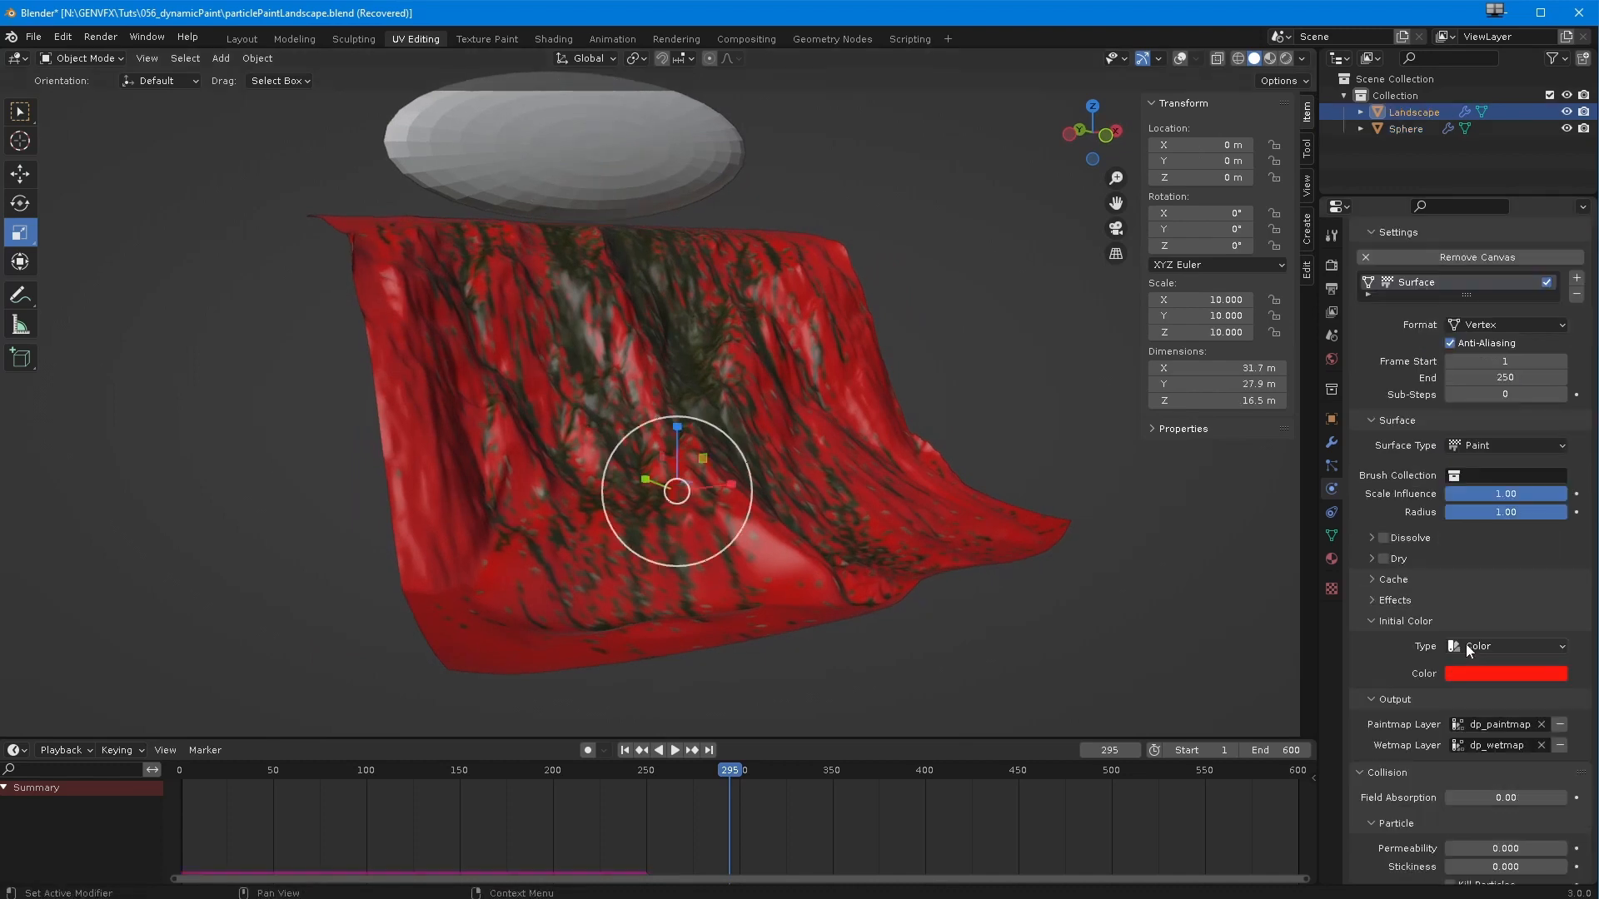
# - With Landscape selected, set its canvas Initial Color type to UV Texture and check the available textures and UV maps
pyautogui.click(1467, 646)
pyautogui.click(1469, 706)
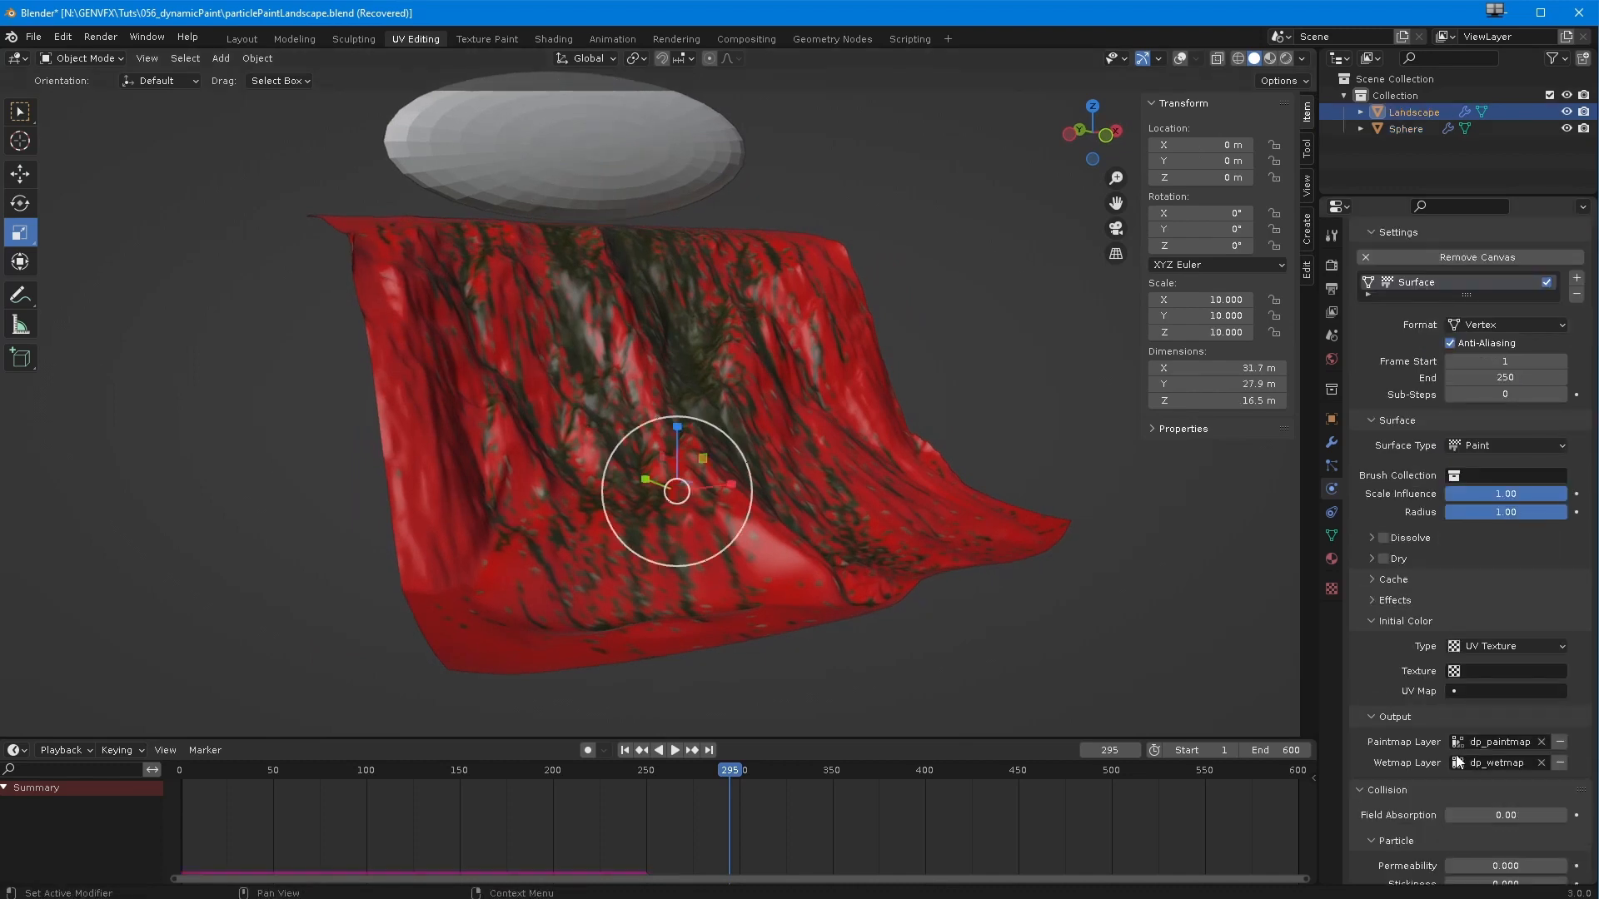
pyautogui.click(1499, 671)
pyautogui.click(1508, 691)
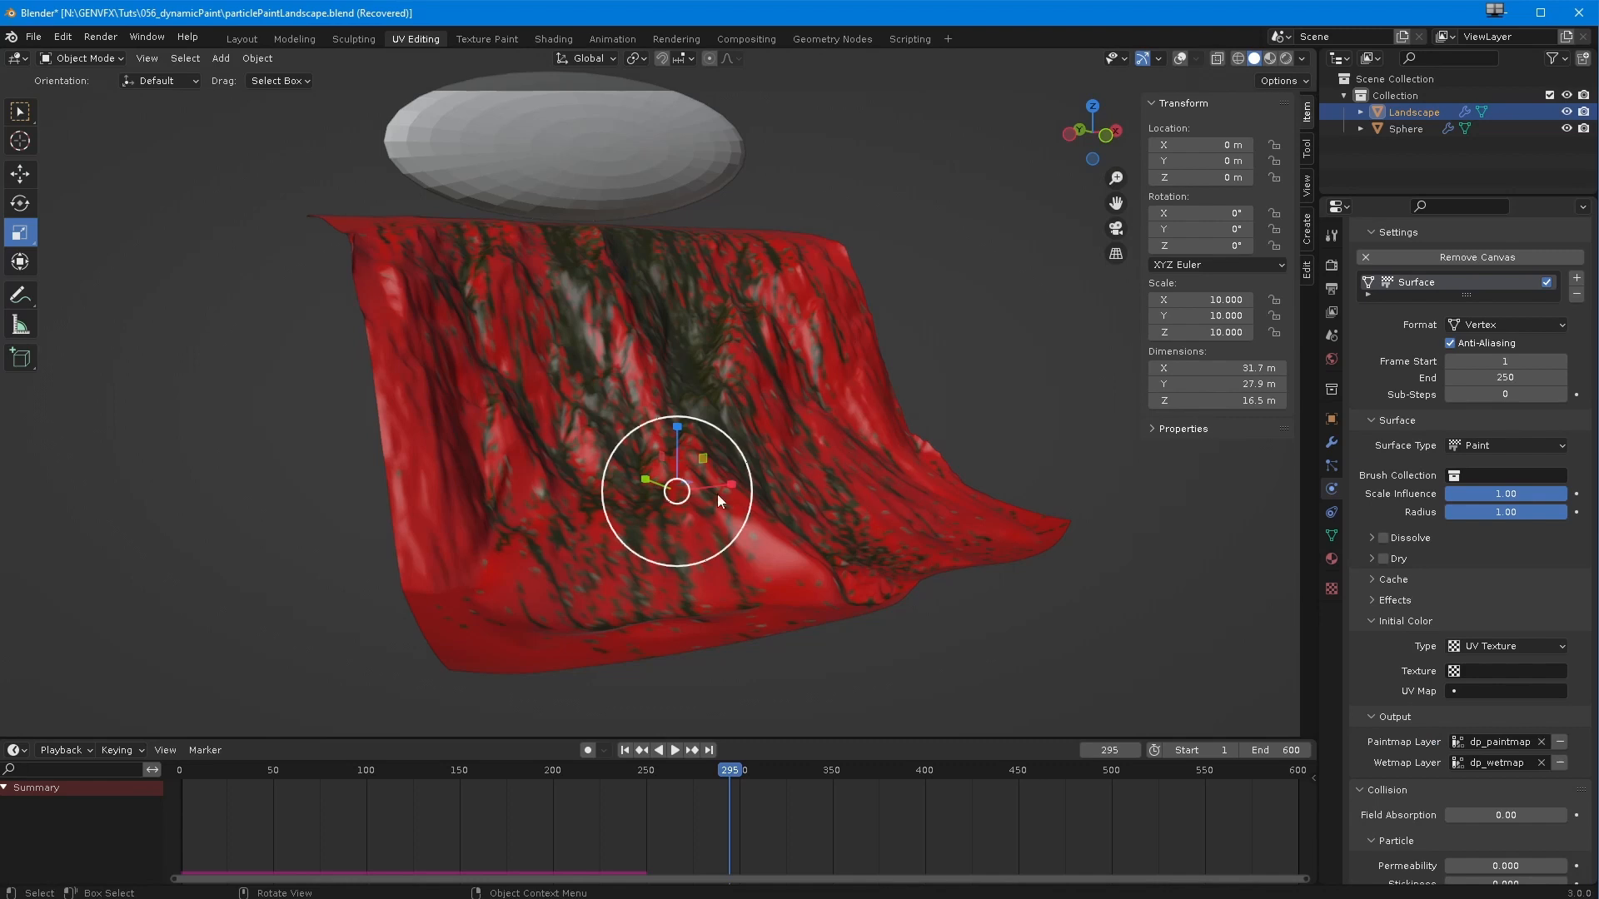
# - Create a new texture, try the Musgrave type, and set the texture type to Magic
pyautogui.click(1330, 589)
pyautogui.click(1417, 291)
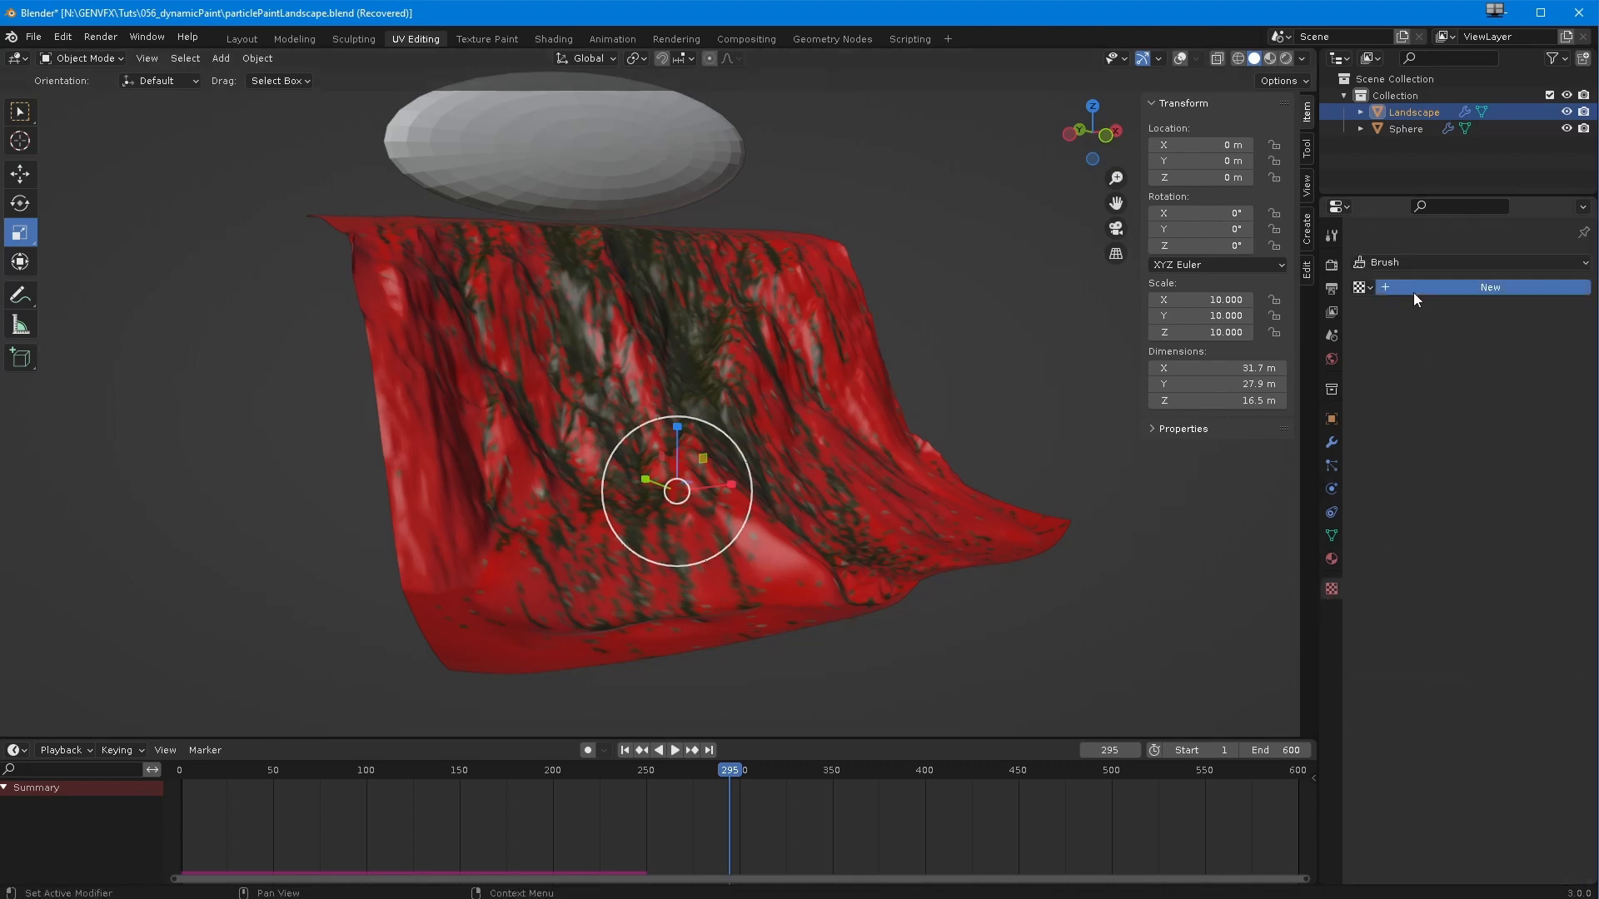
pyautogui.click(1457, 313)
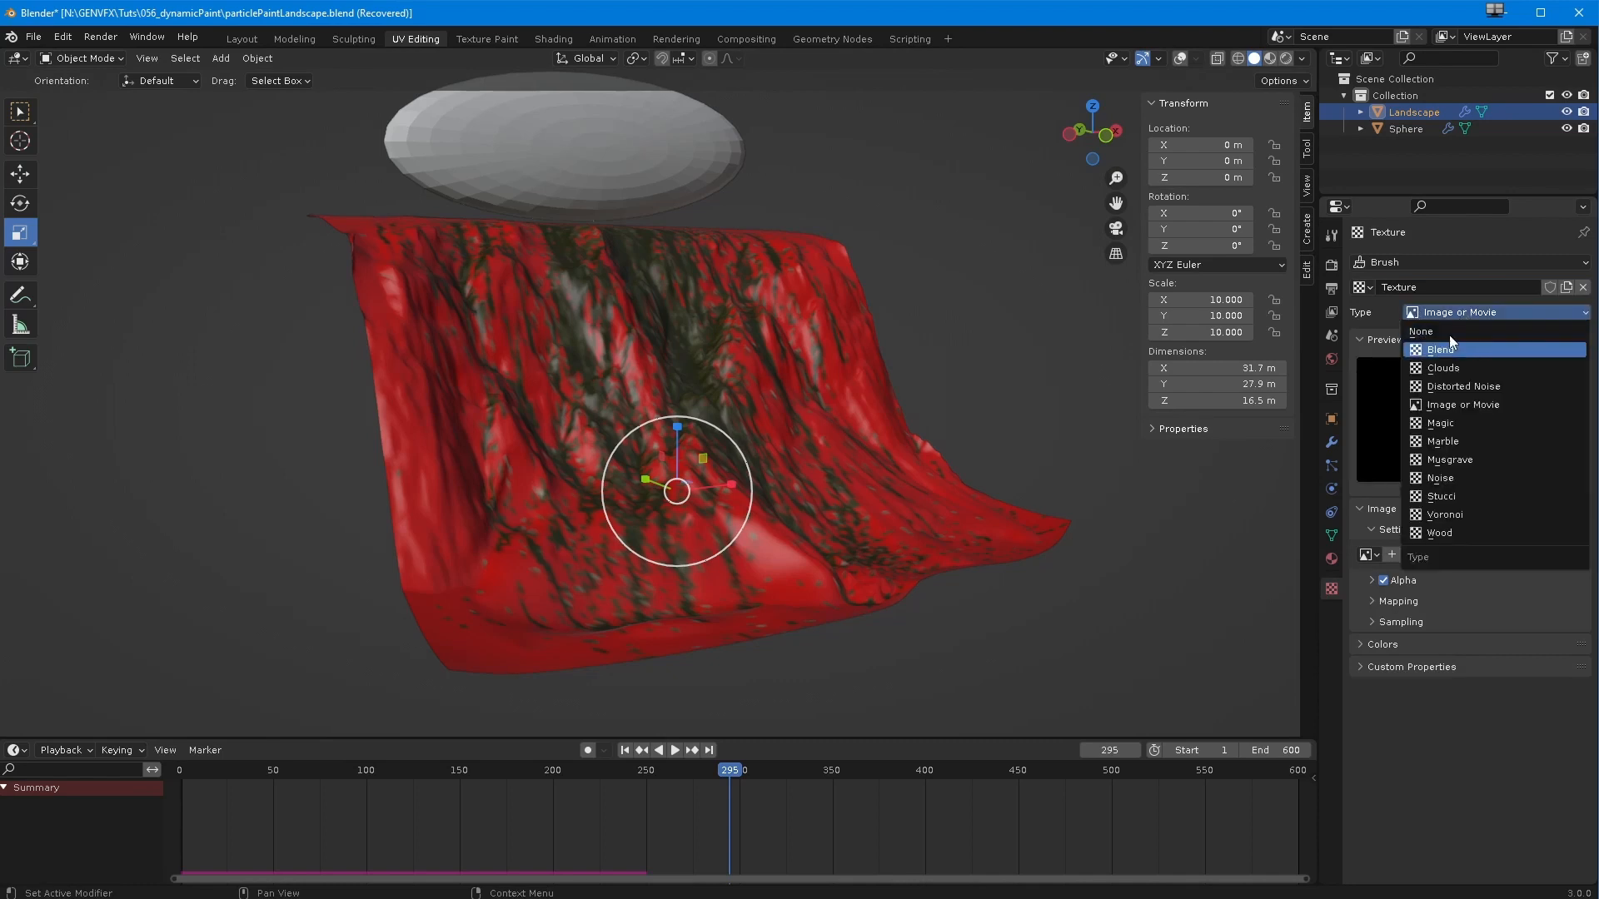
pyautogui.click(1436, 463)
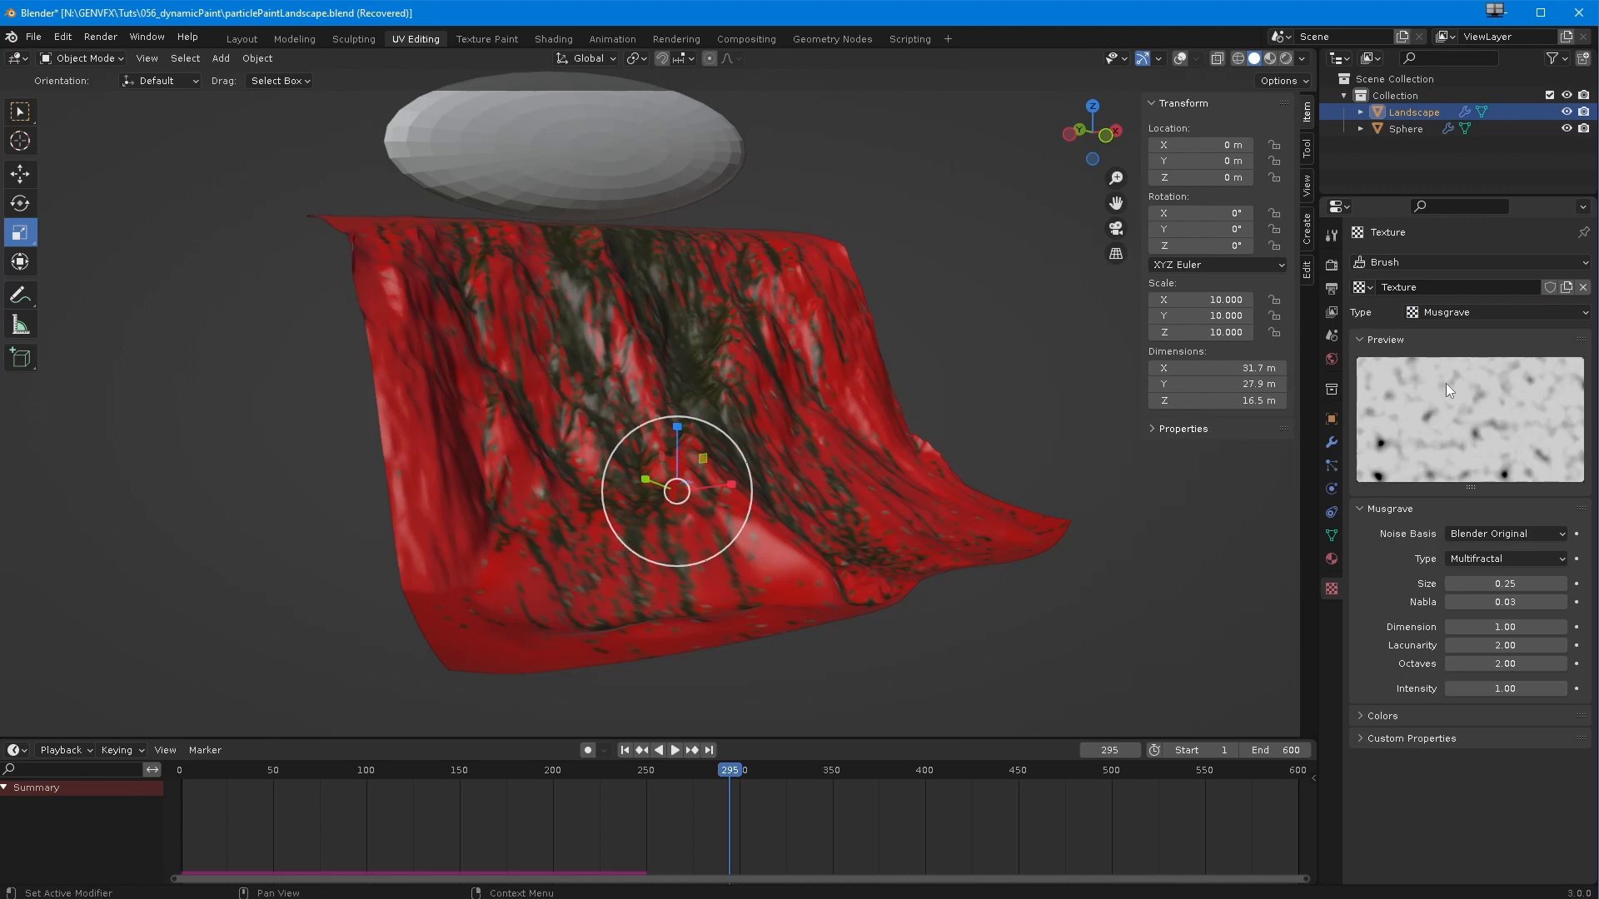
pyautogui.click(1442, 316)
pyautogui.click(1432, 414)
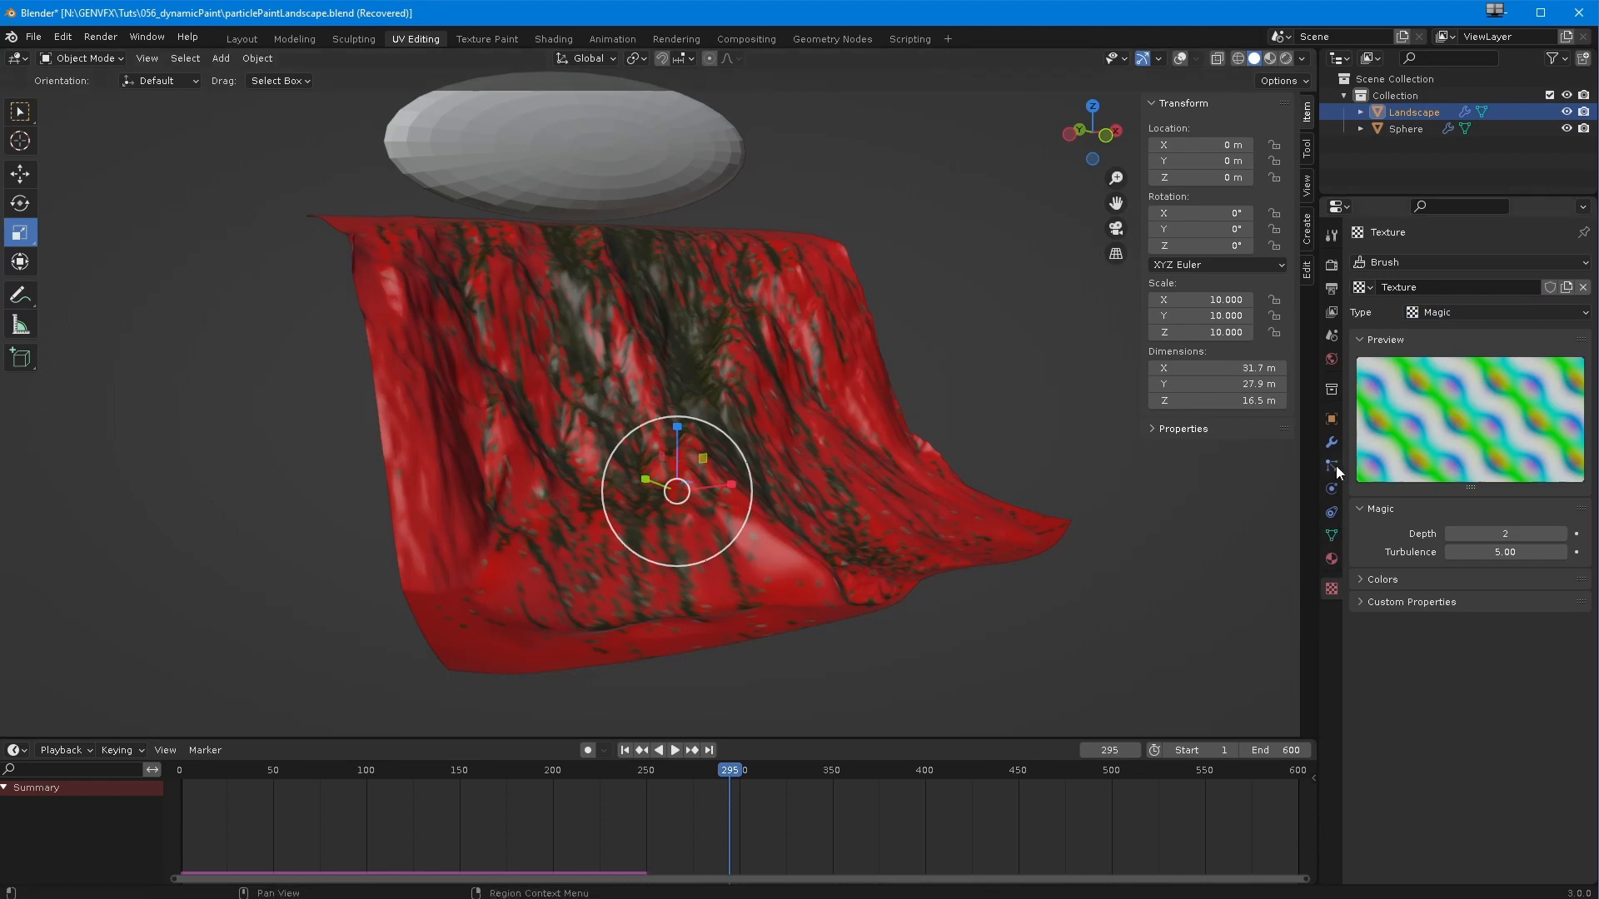
# - Assign the Magic texture as the Initial Color texture of the Landscape's Dynamic Paint canvas
pyautogui.click(1332, 491)
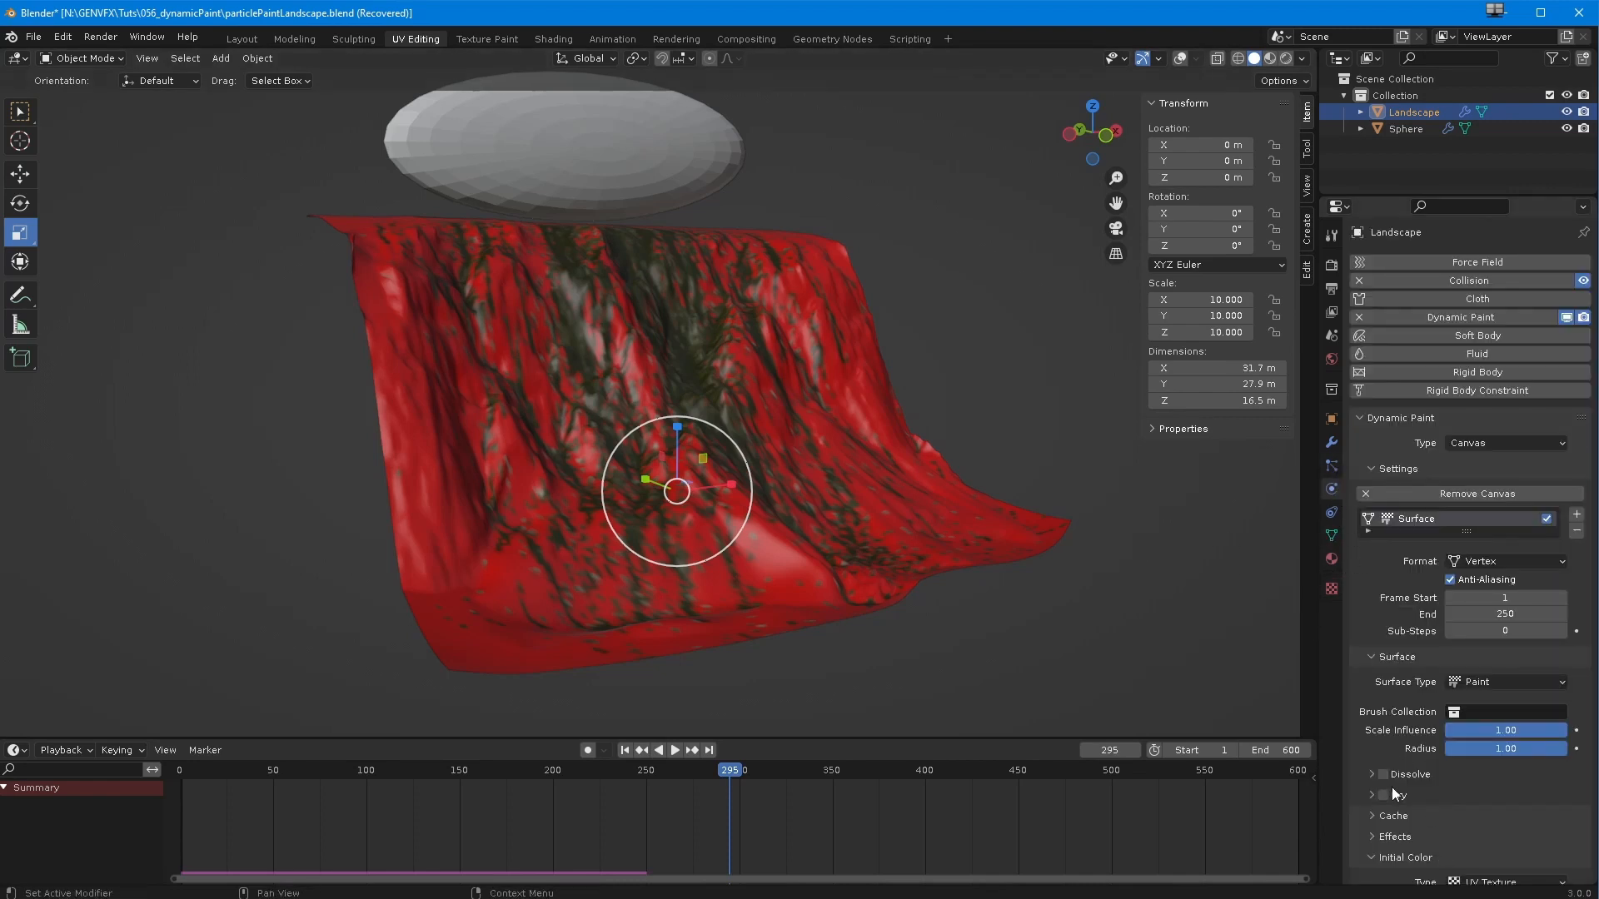
pyautogui.scroll(-8, 1423, 682)
pyautogui.click(1472, 546)
pyautogui.click(1458, 572)
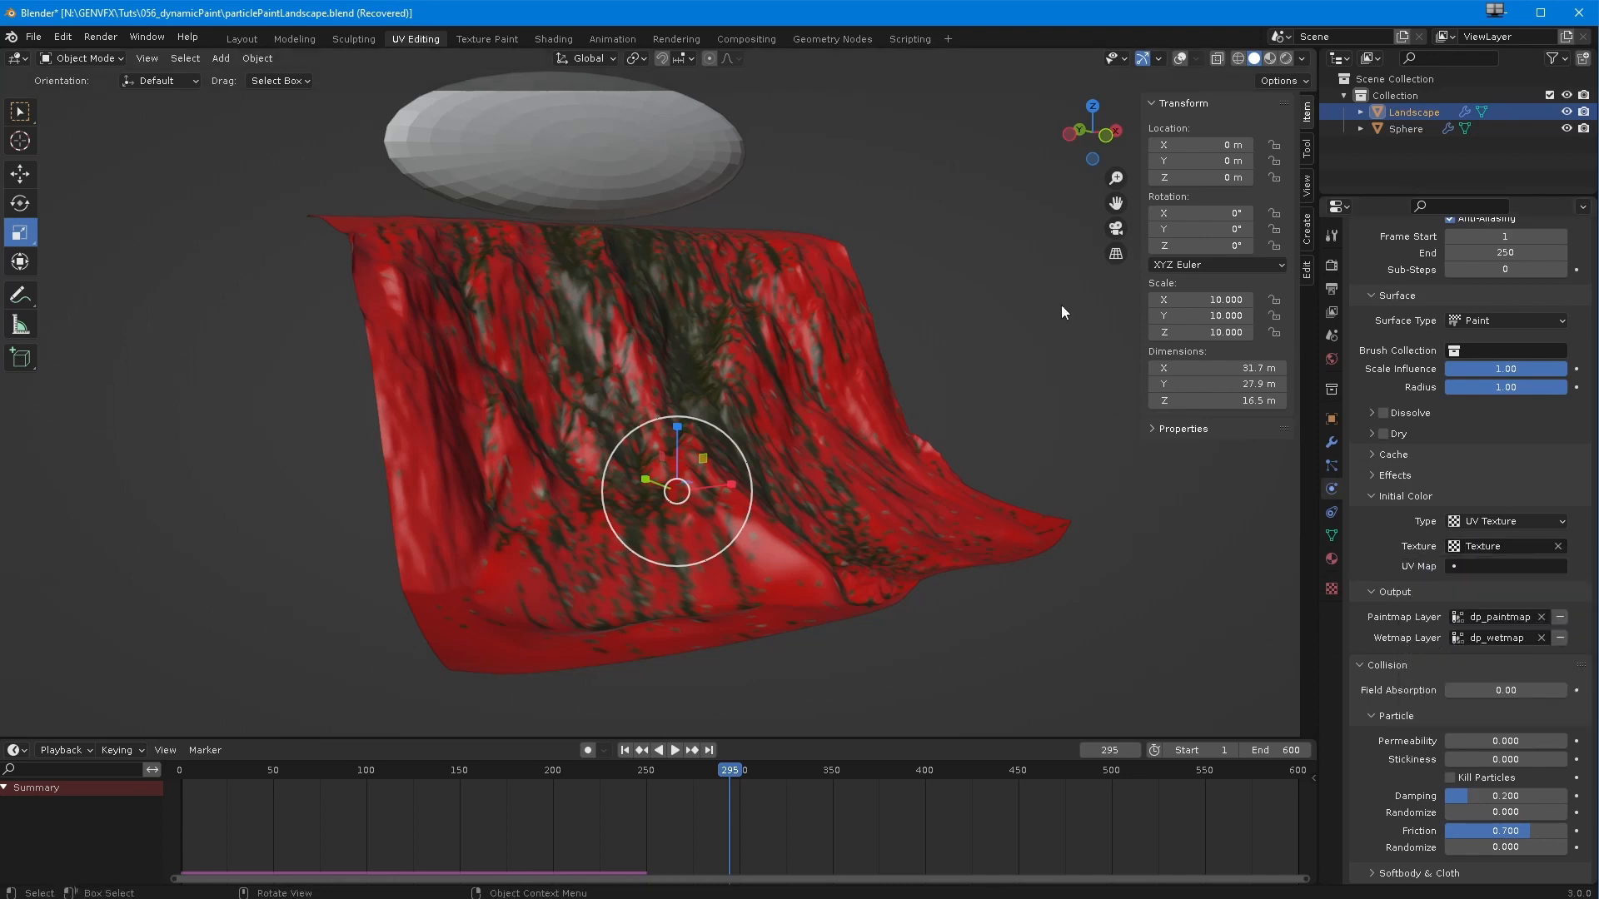
# - Return to frame 1, play the animation to inspect the particles painting over the textured landscape, and pause it
pyautogui.click(624, 750)
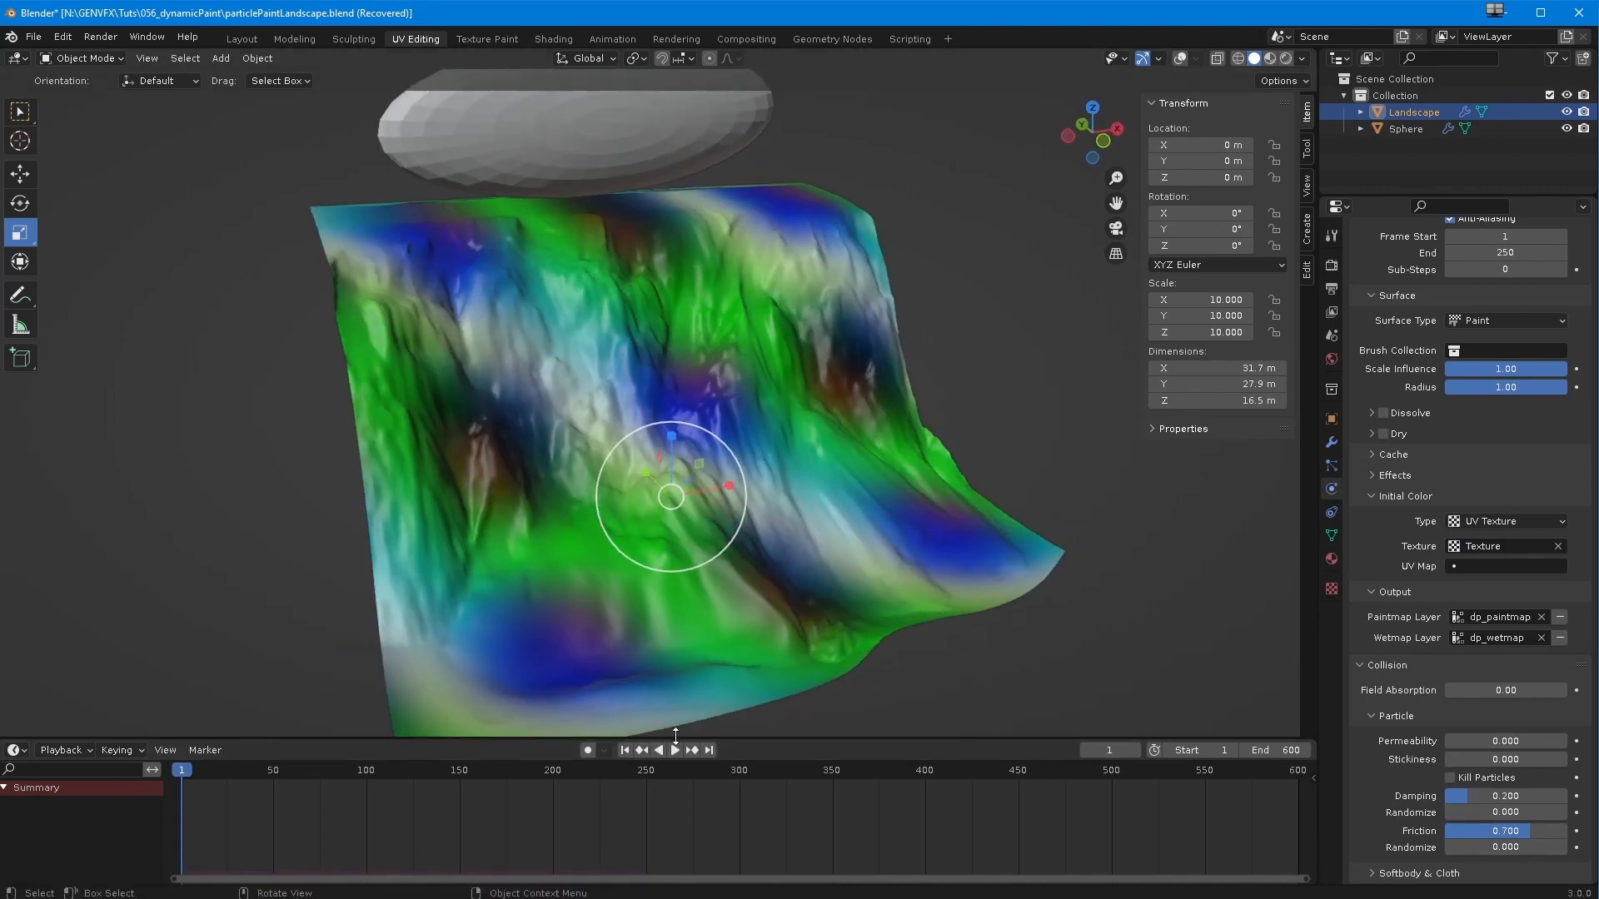
pyautogui.click(675, 750)
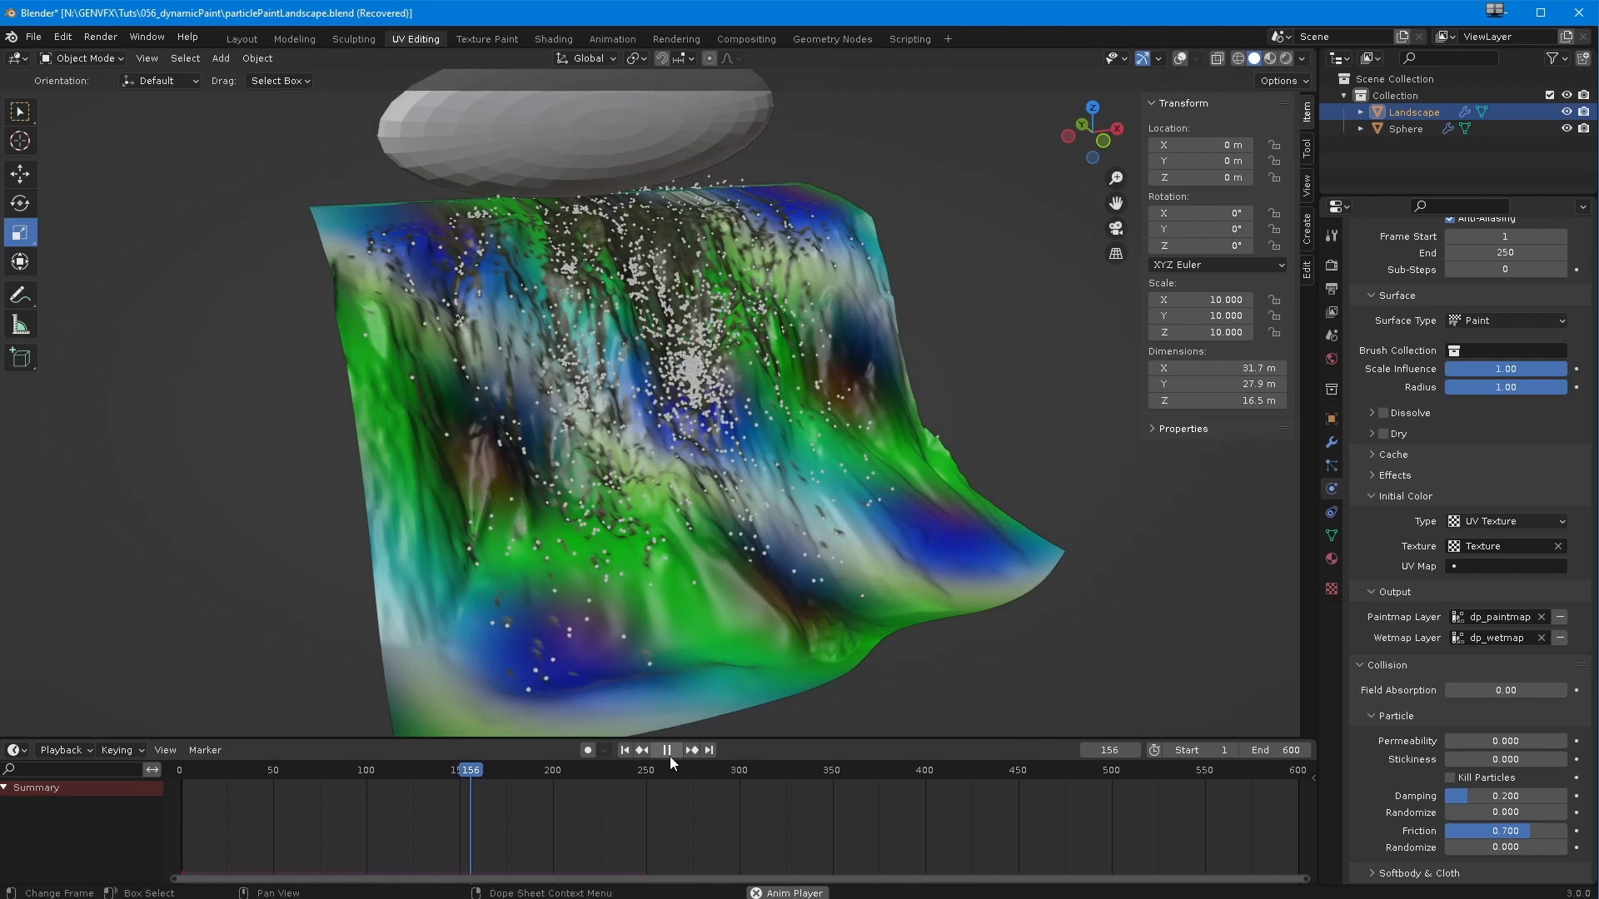
pyautogui.moveTo(653, 666)
pyautogui.mouseDown(button='middle')
pyautogui.moveTo(648, 633)
pyautogui.moveTo(695, 643)
pyautogui.moveTo(662, 658)
pyautogui.moveTo(616, 642)
pyautogui.moveTo(623, 666)
pyautogui.mouseUp(button='middle')
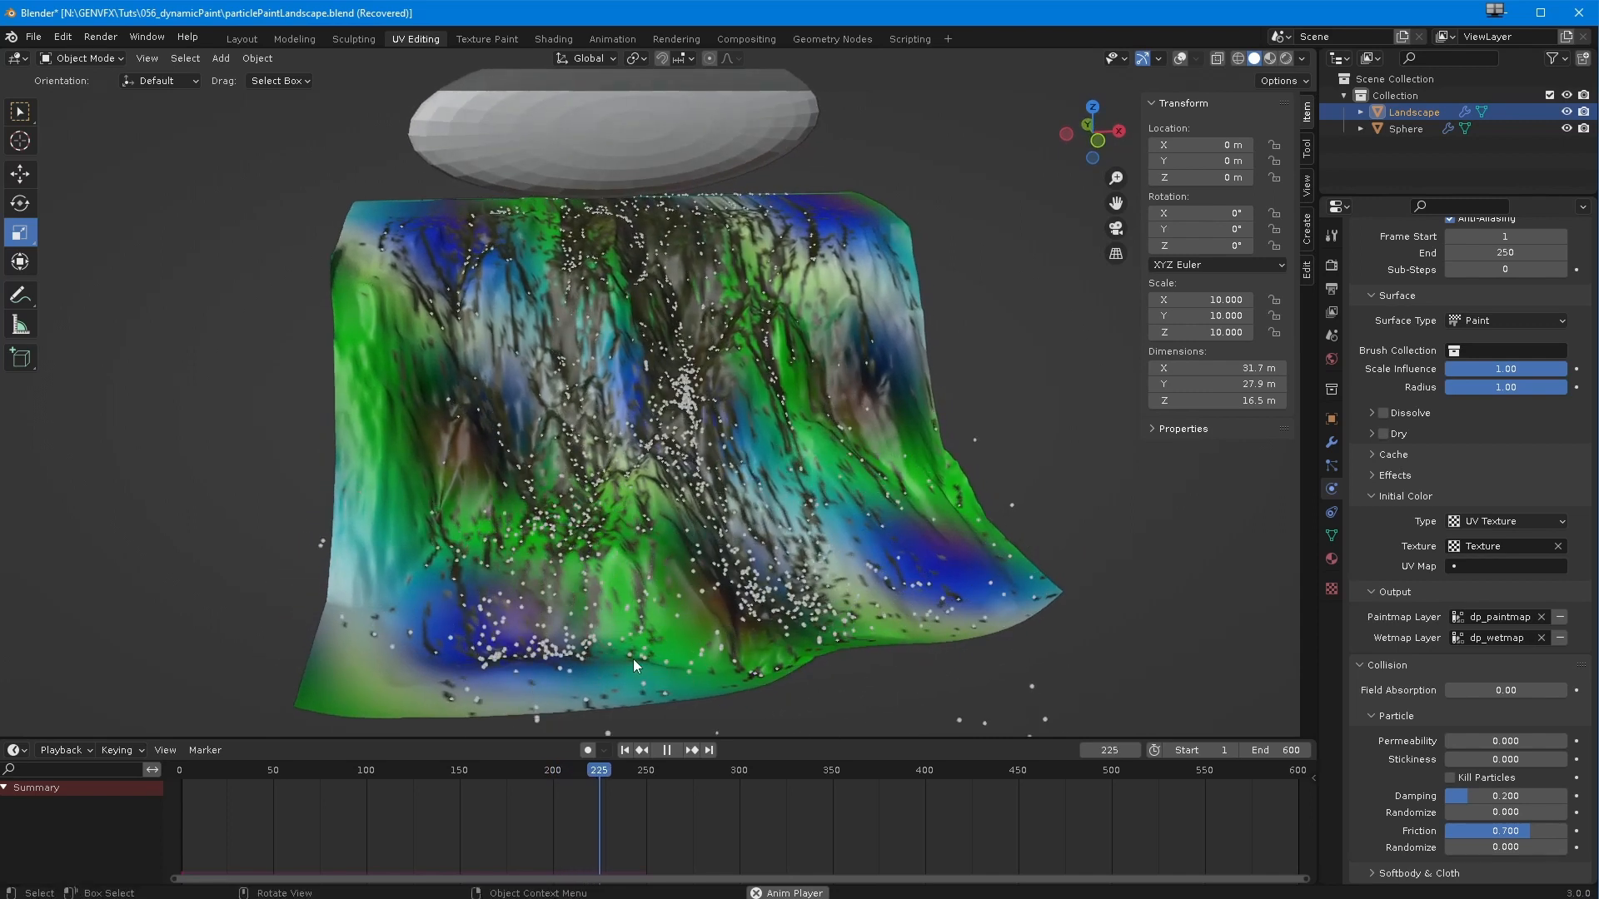
pyautogui.click(667, 751)
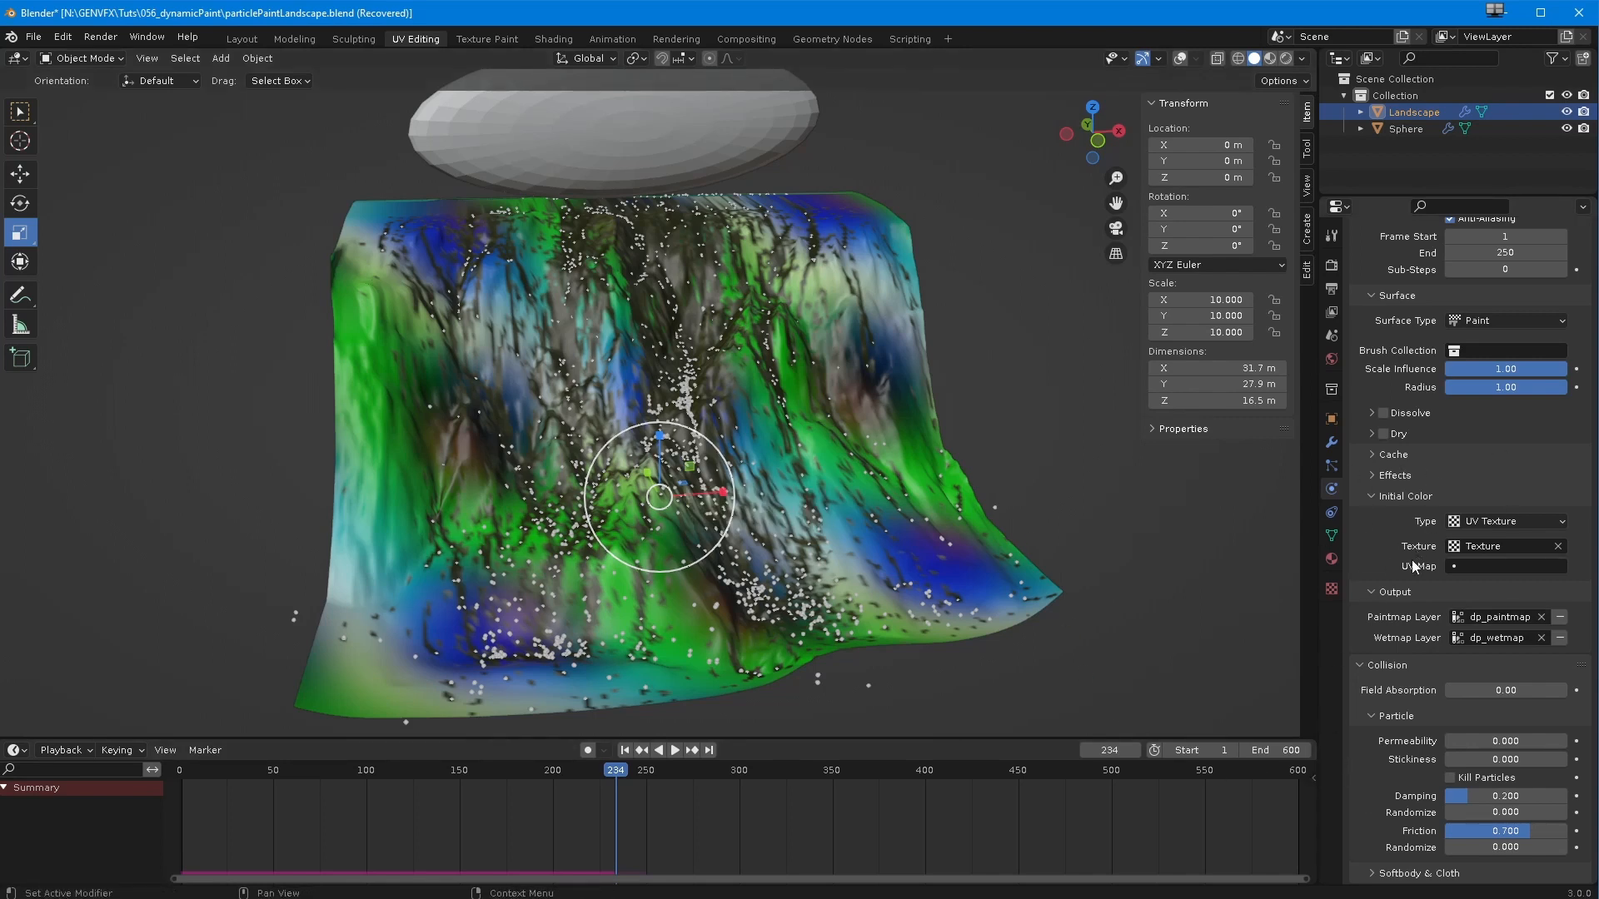
# - Change the Landscape canvas surface format to Image Sequence and set its resolution to 1024
pyautogui.scroll(5, 1385, 459)
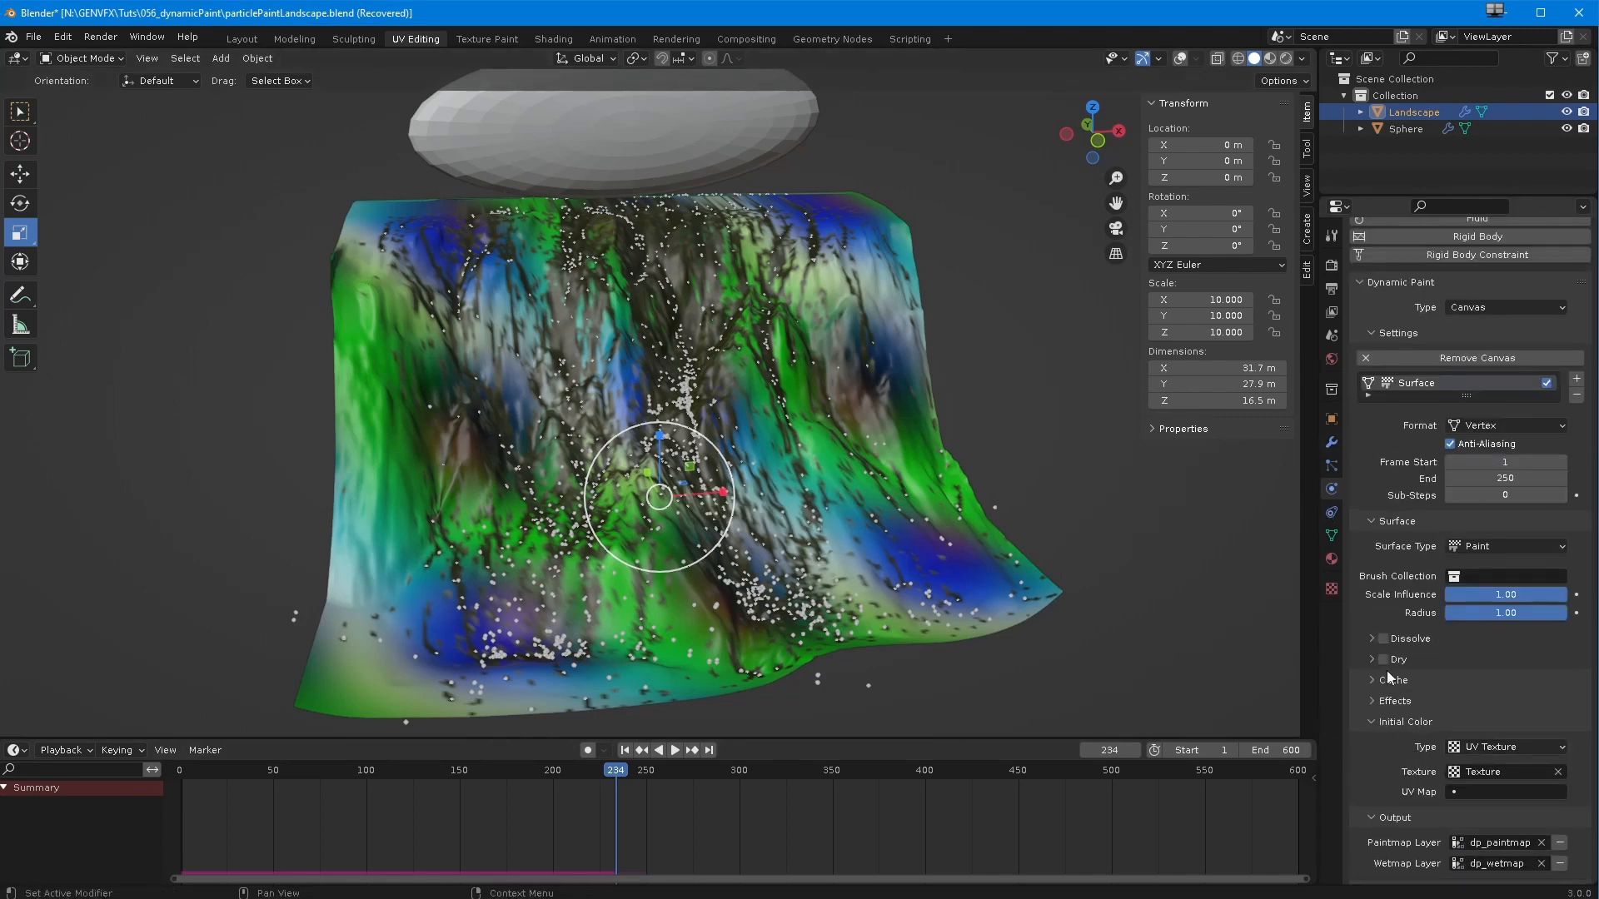
pyautogui.click(1475, 426)
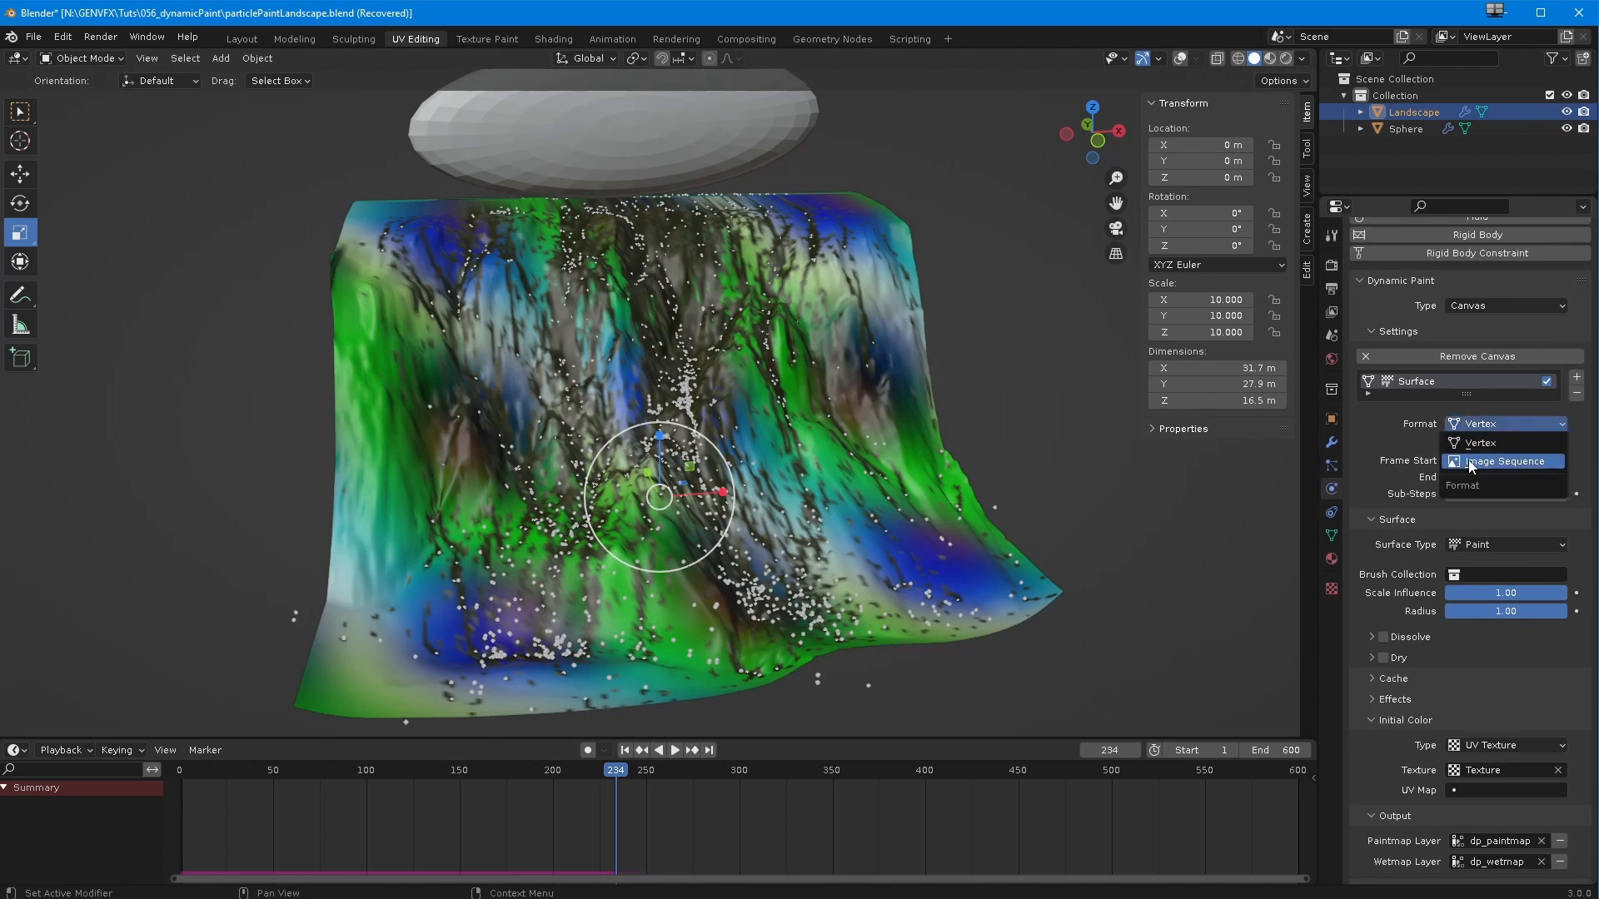
pyautogui.click(1462, 462)
pyautogui.scroll(3, 1365, 588)
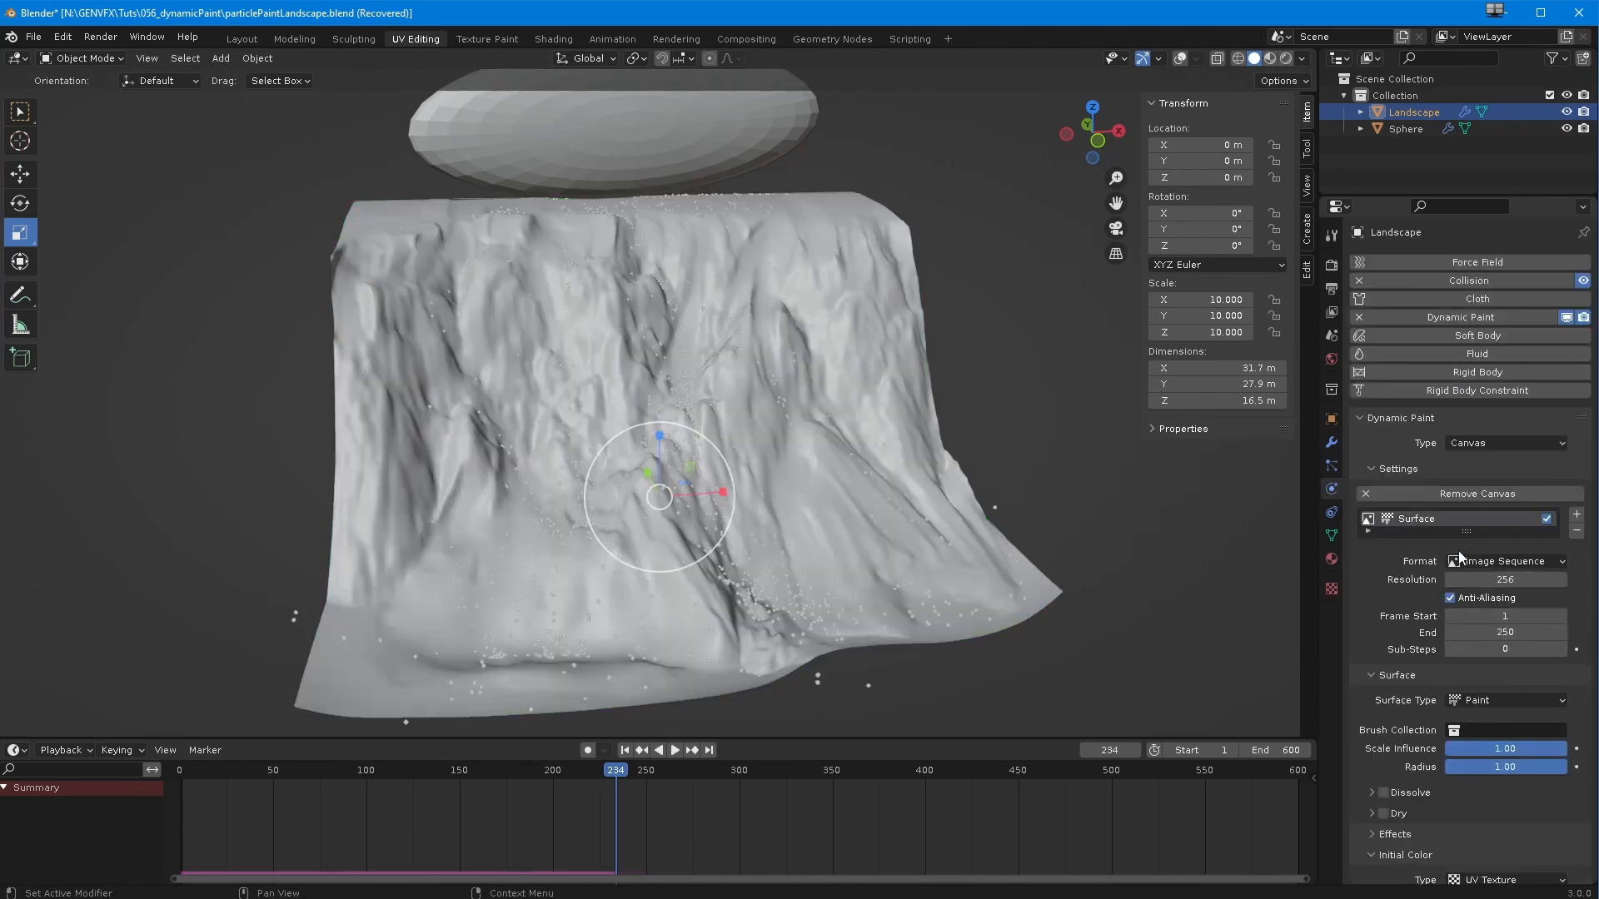
pyautogui.click(1487, 584)
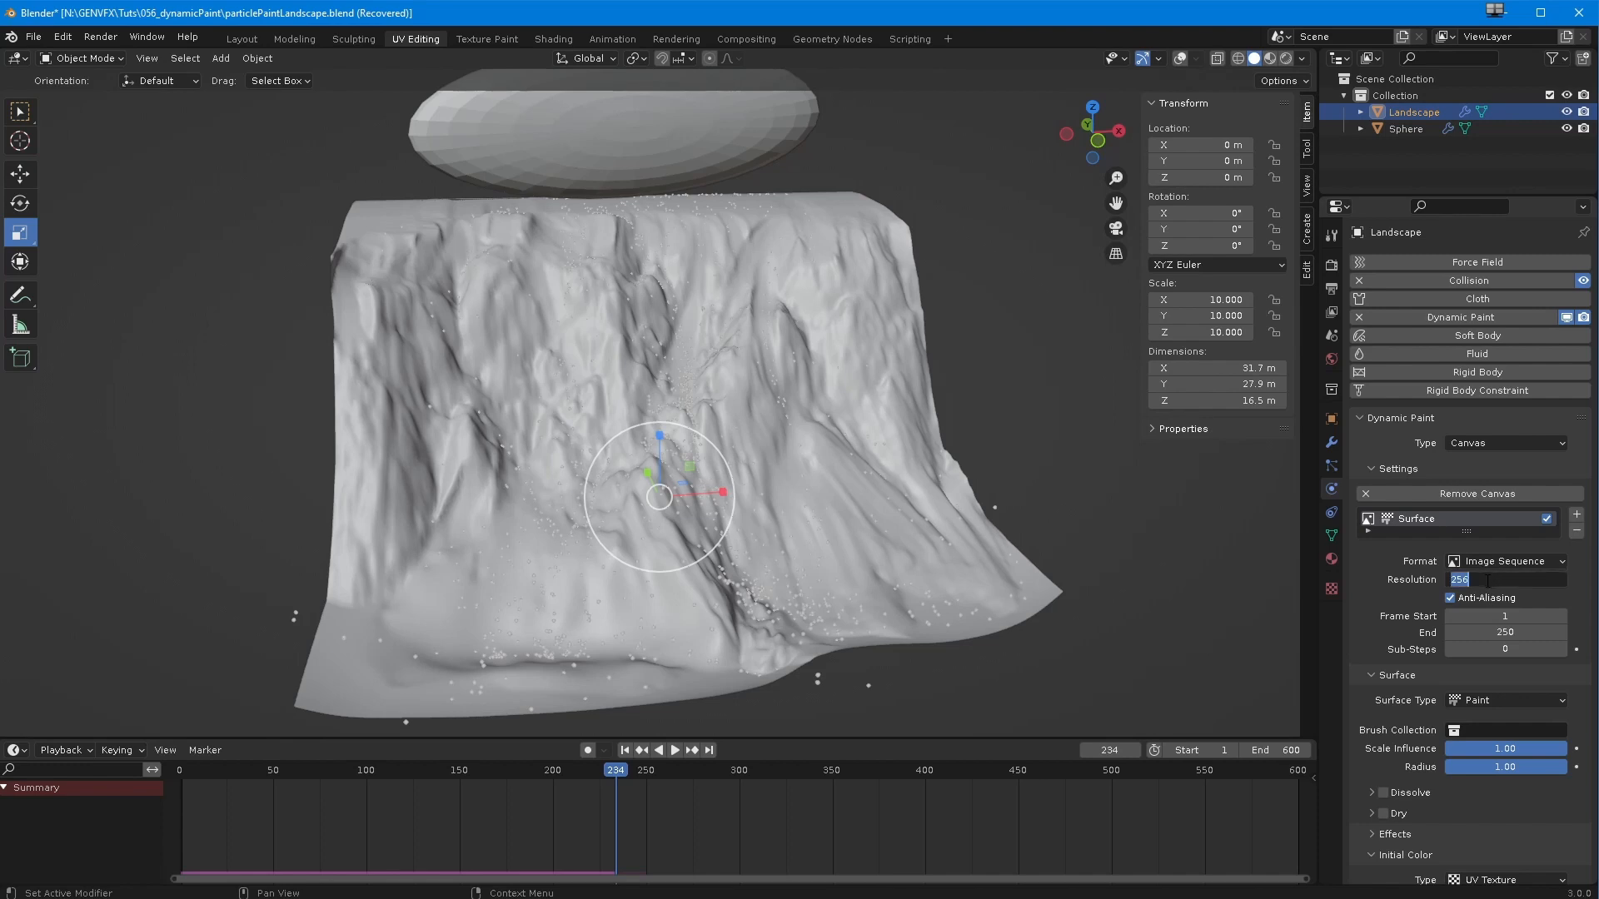
pyautogui.press('Return')
pyautogui.scroll(-9, 1498, 606)
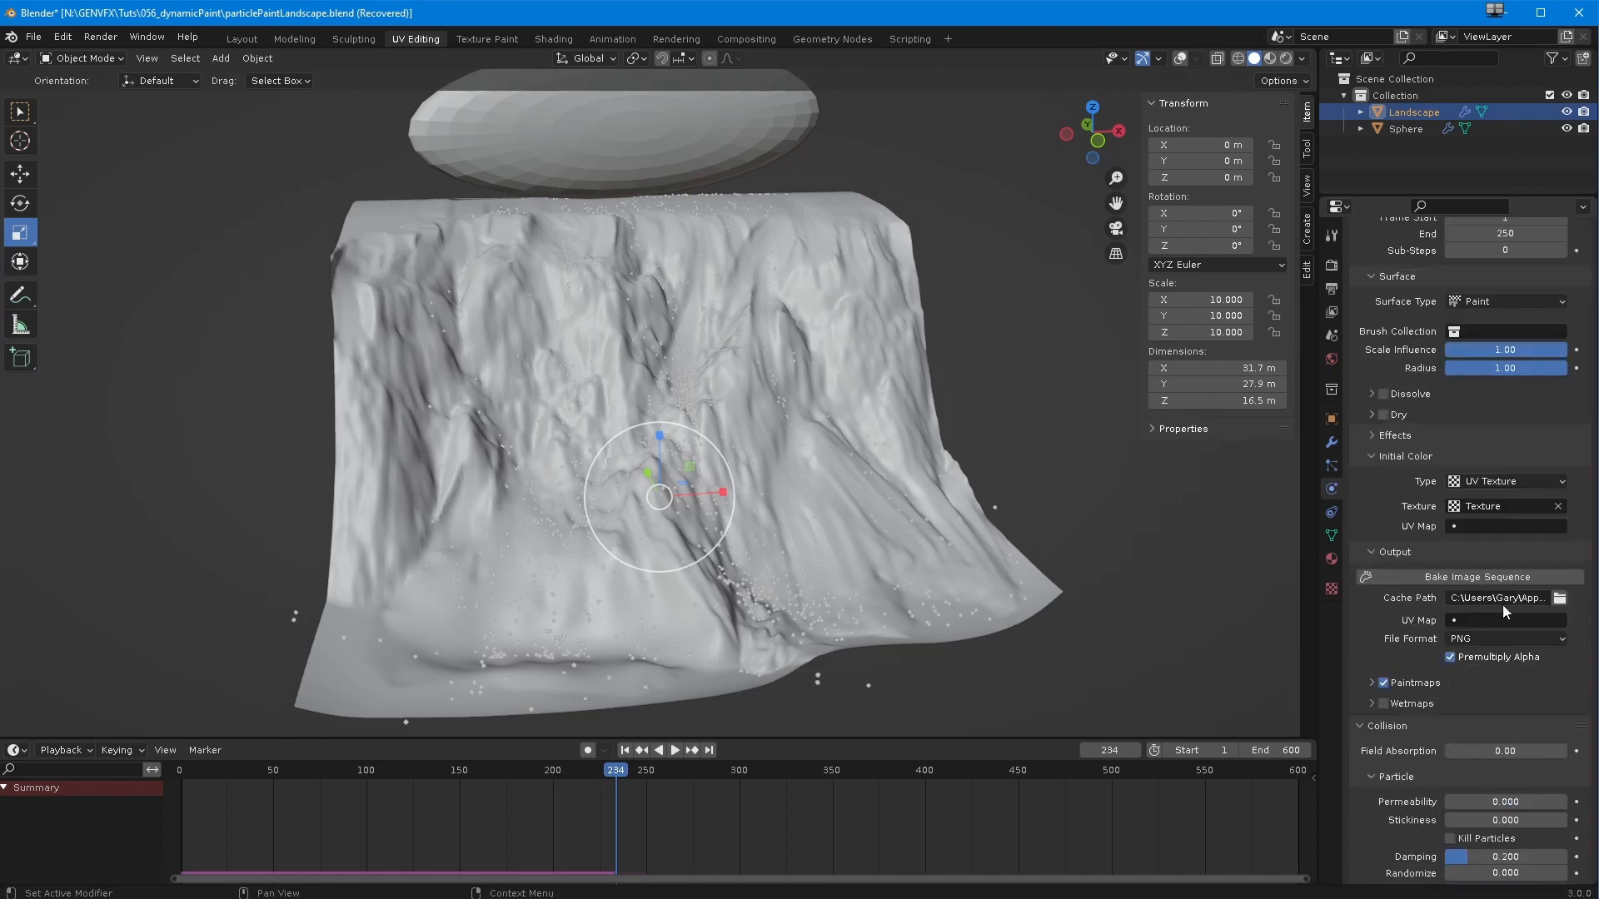
# - Browse for the image sequence cache path and create a folder named mountainSmear inside Desktop\_RENDER\_GENVFX
pyautogui.click(1559, 599)
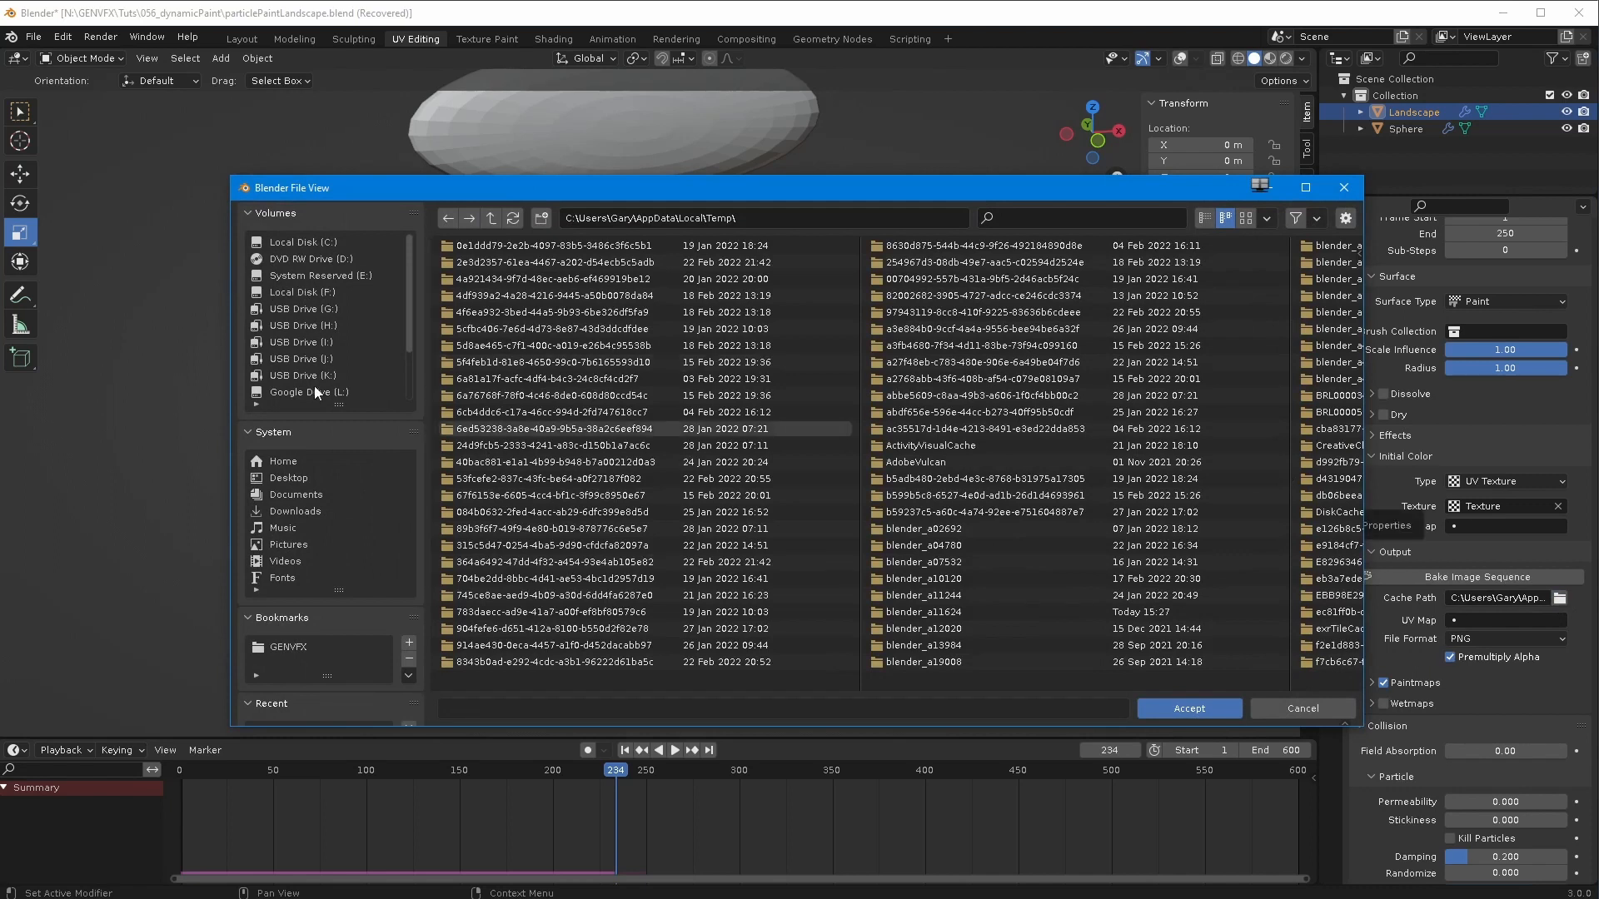
pyautogui.click(272, 493)
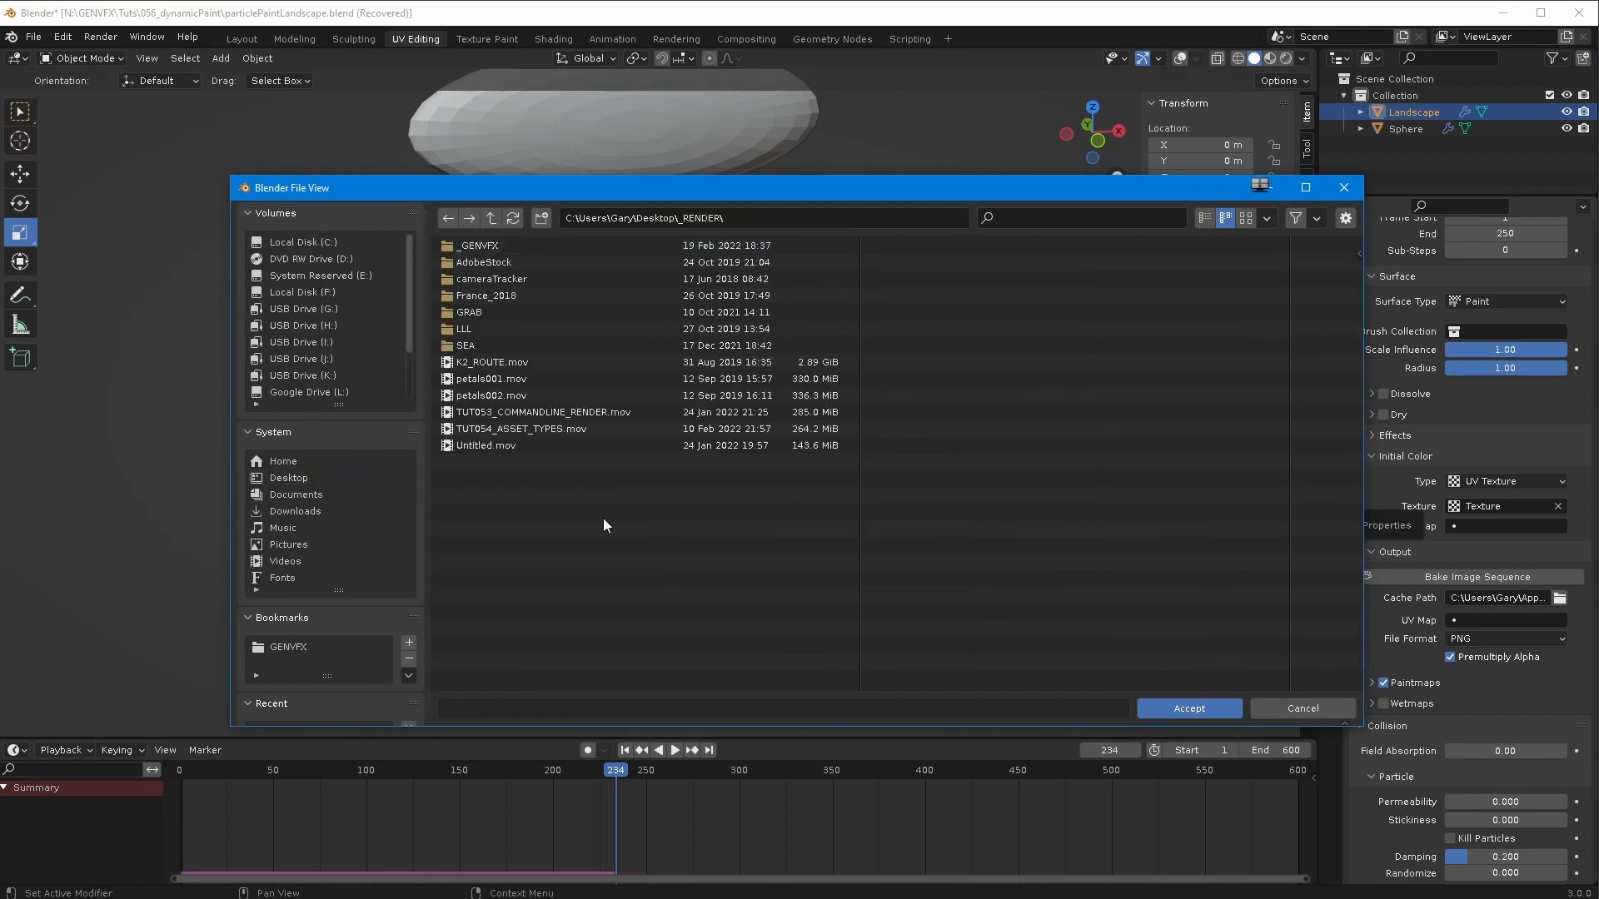
pyautogui.click(479, 247)
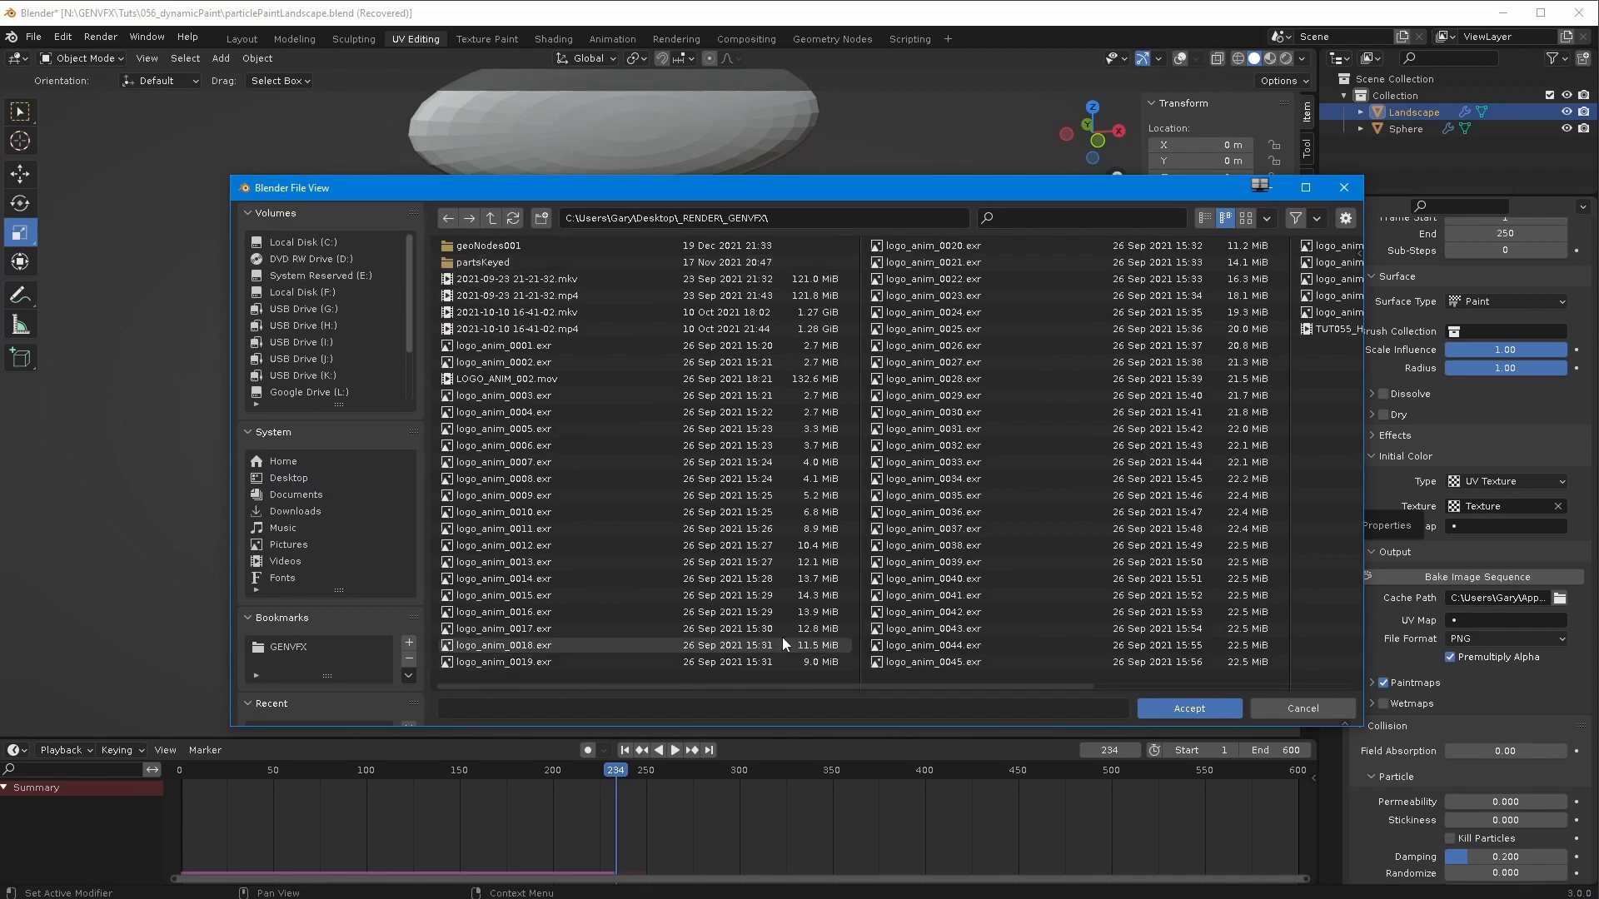
pyautogui.click(540, 219)
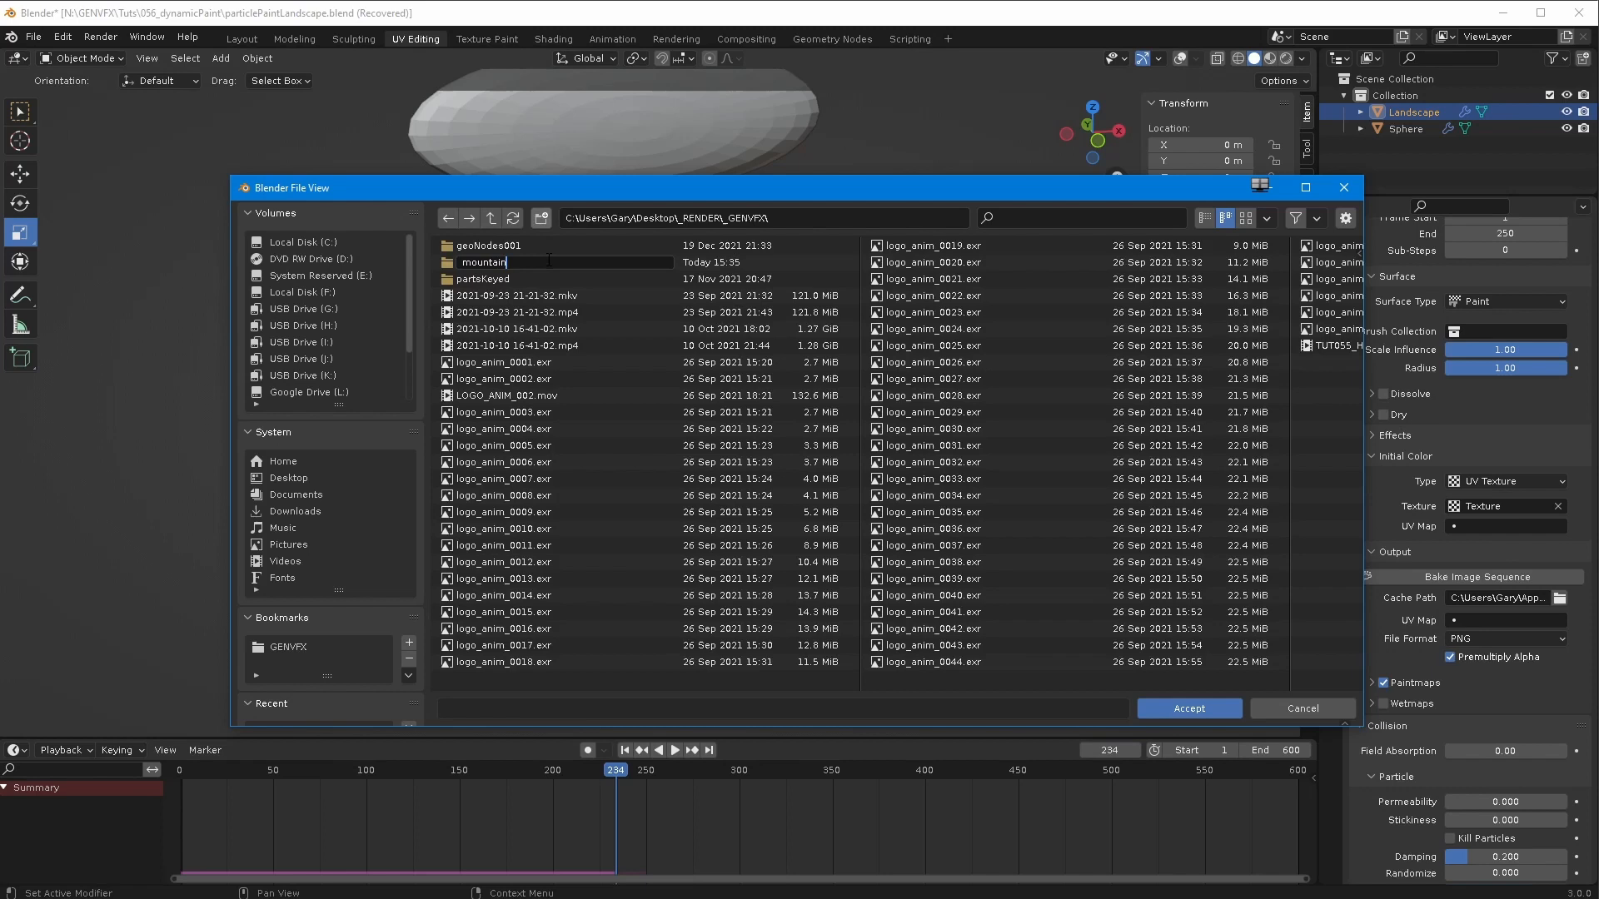
pyautogui.write('mountainSmear')
pyautogui.press('Return')
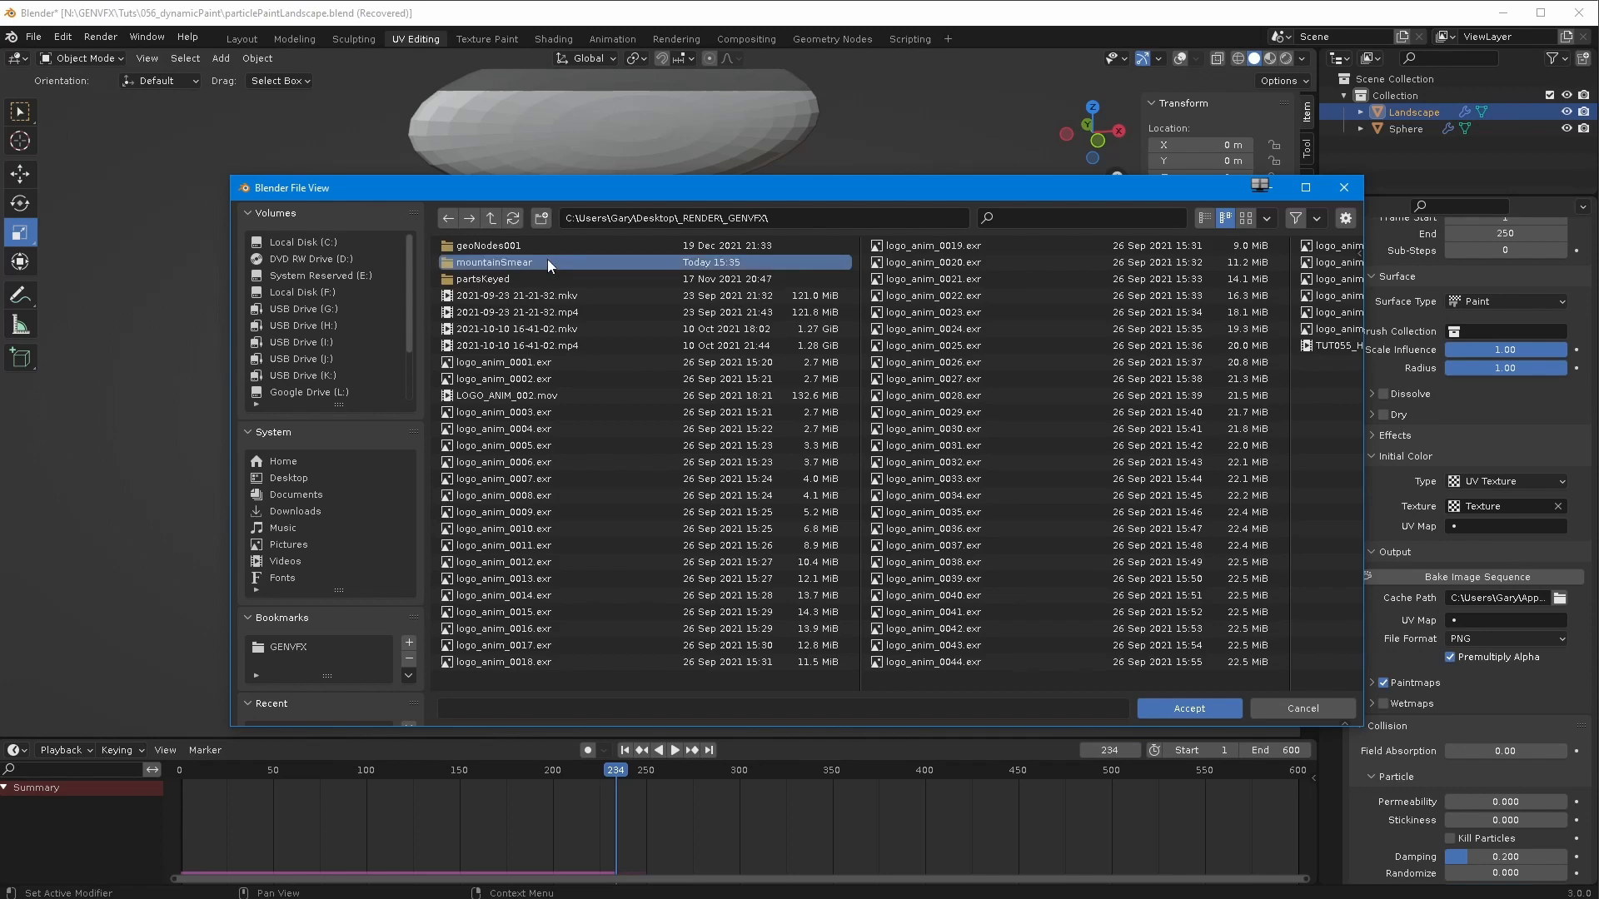
# - Set the mountainSmear folder as the cache path and bake the image sequence with Wetmaps output enabled
pyautogui.doubleClick(547, 260)
pyautogui.click(1188, 708)
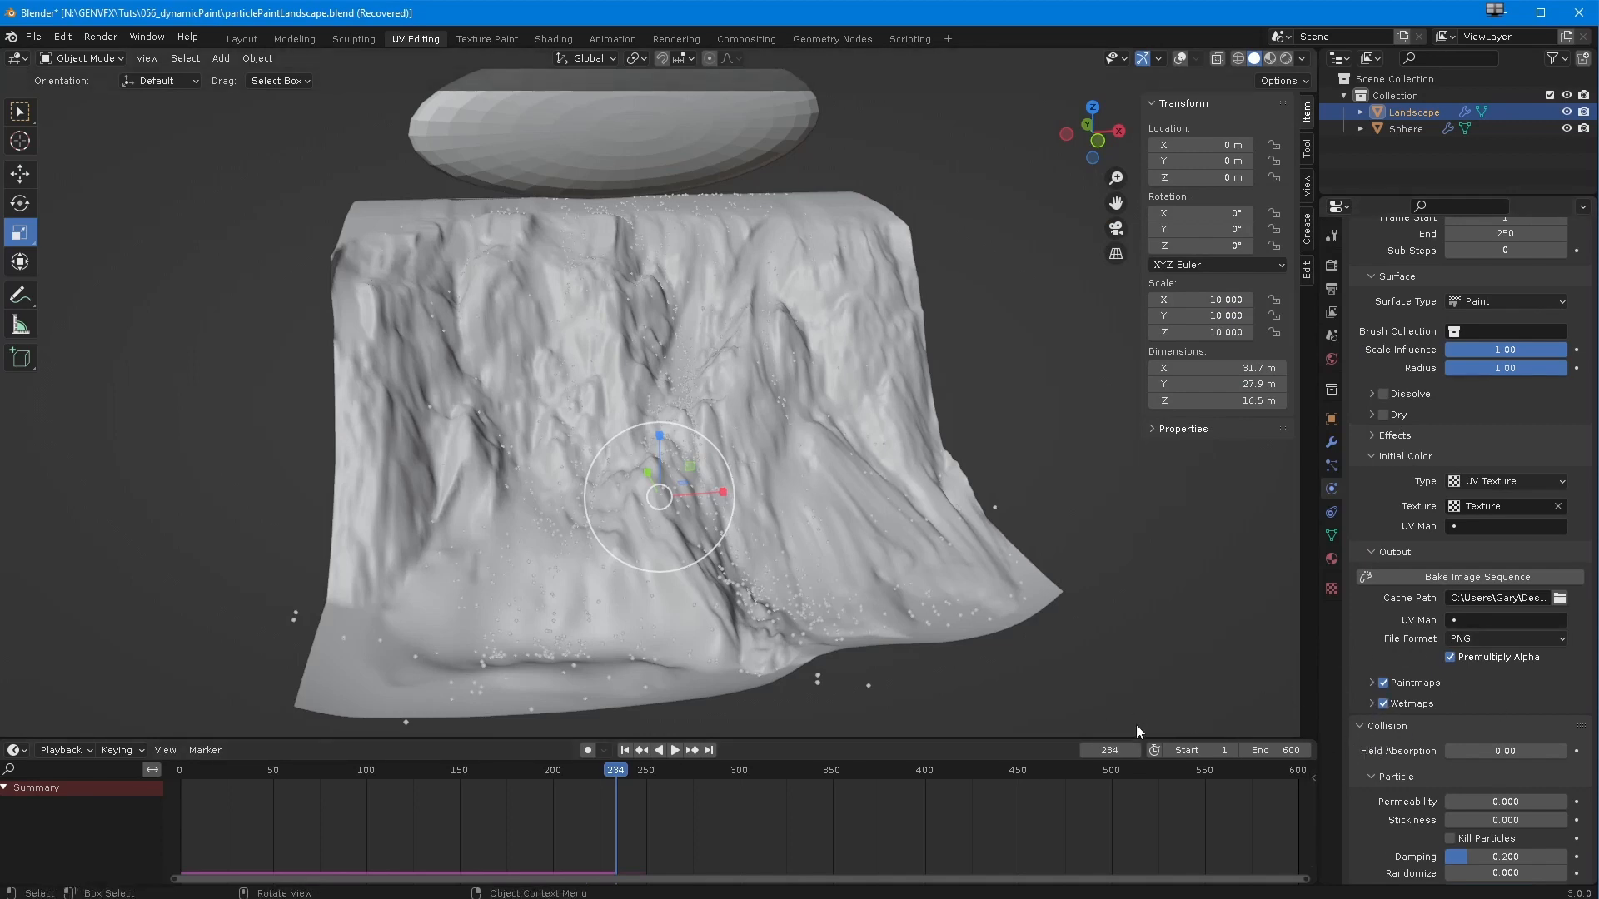
pyautogui.click(1430, 578)
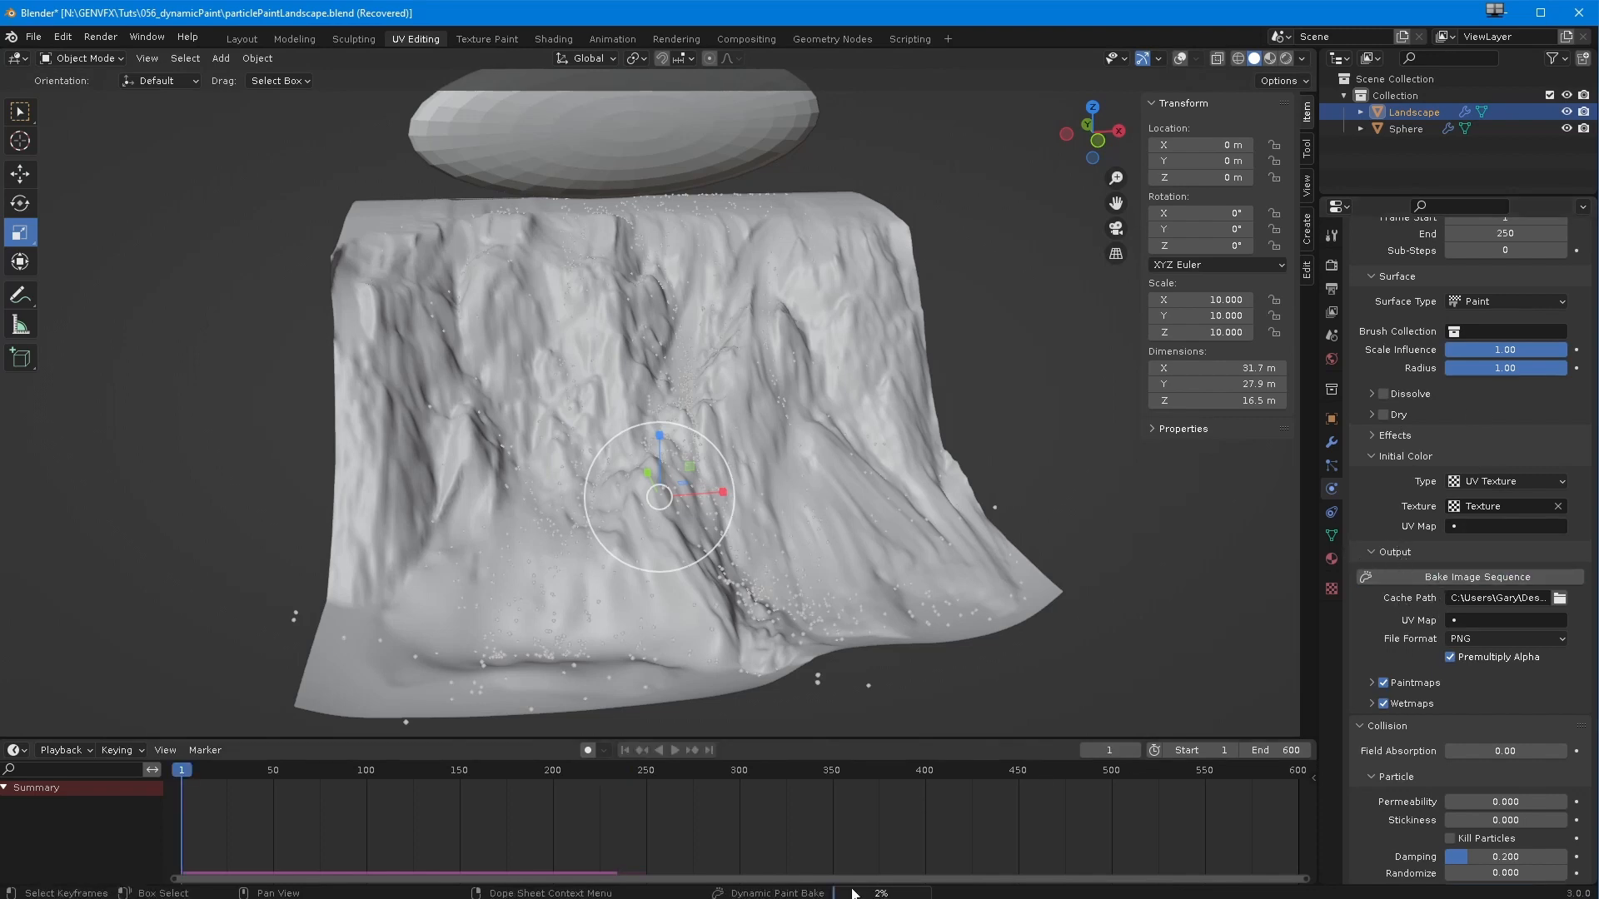
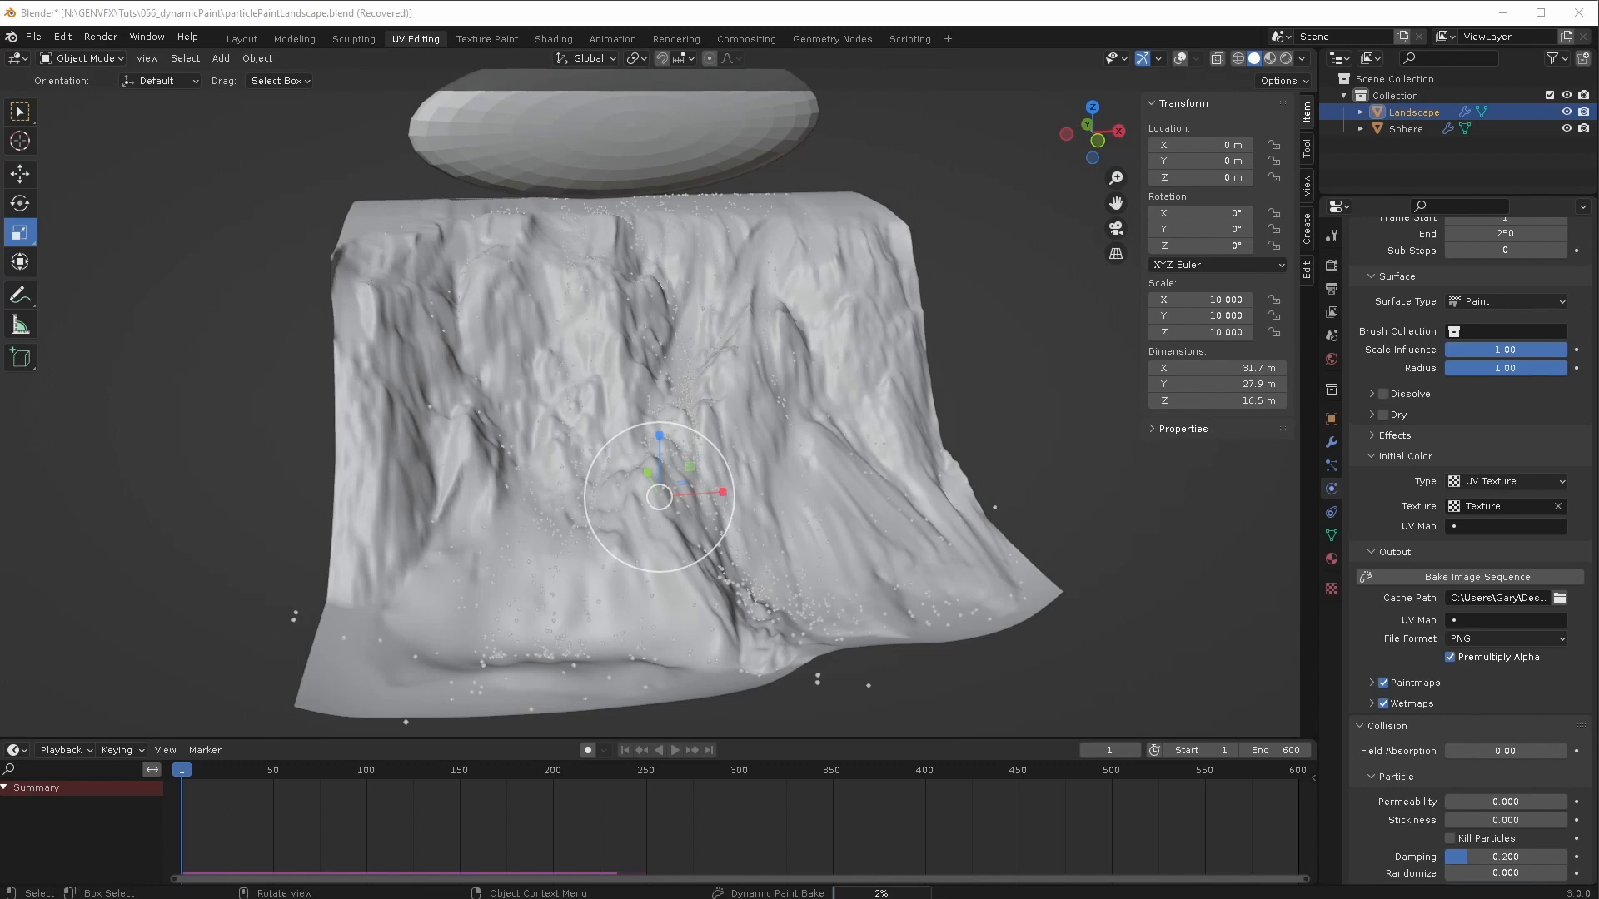
# - Switch to File Explorer and open the Desktop\_RENDER\_GENVFX\mountainSmear folder containing the baked images
pyautogui.press('super+e')
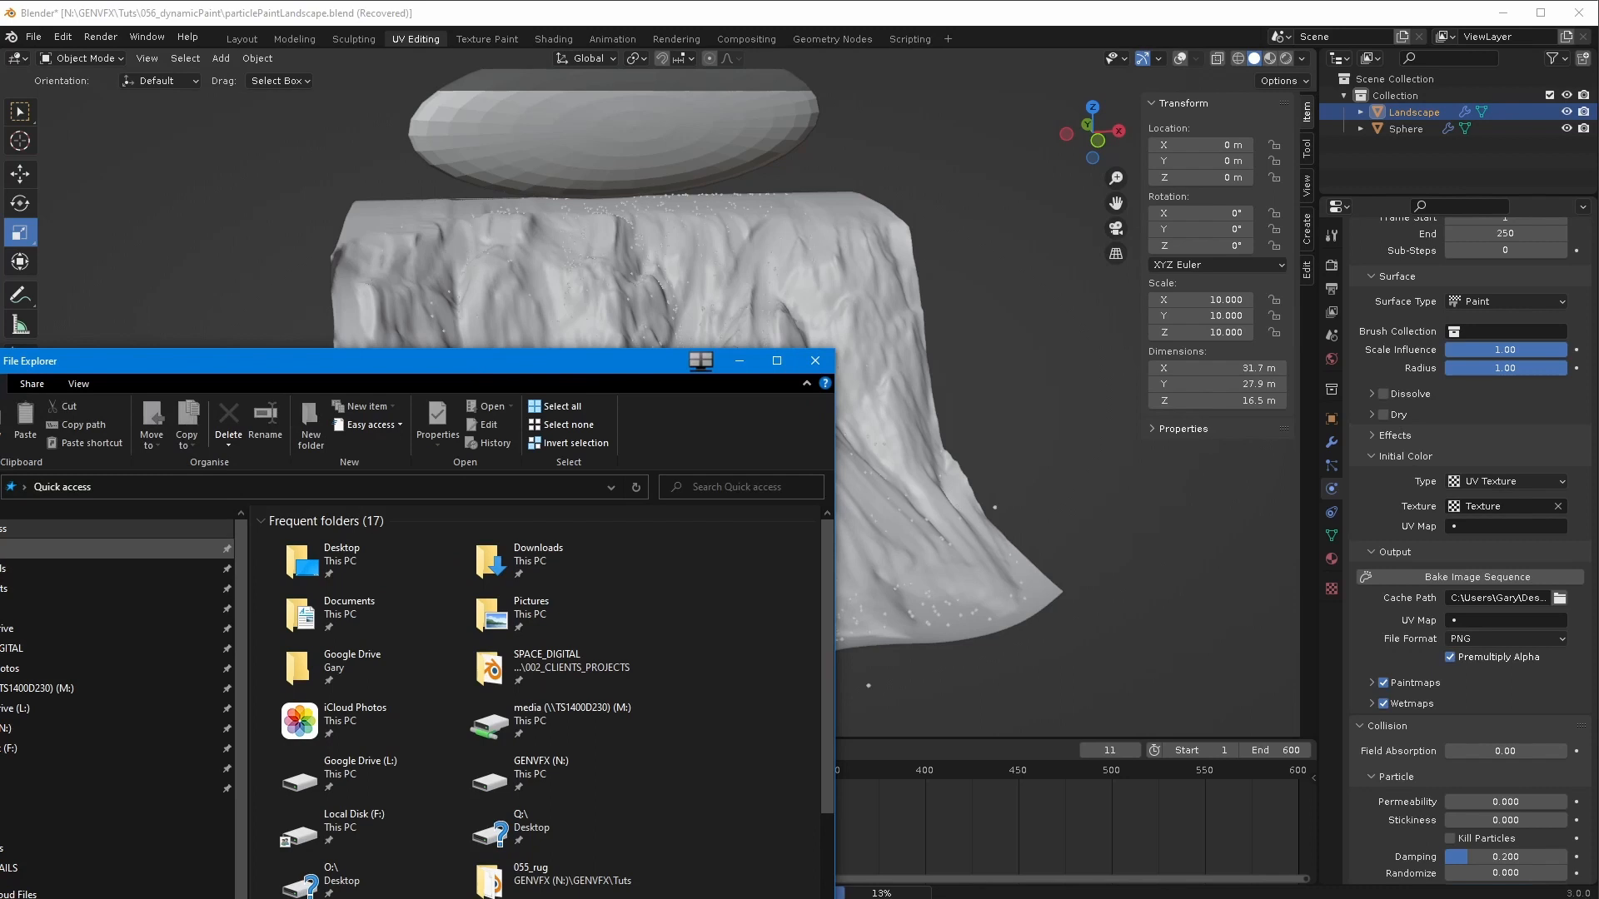
pyautogui.click(192, 549)
pyautogui.doubleClick(283, 540)
pyautogui.doubleClick(278, 541)
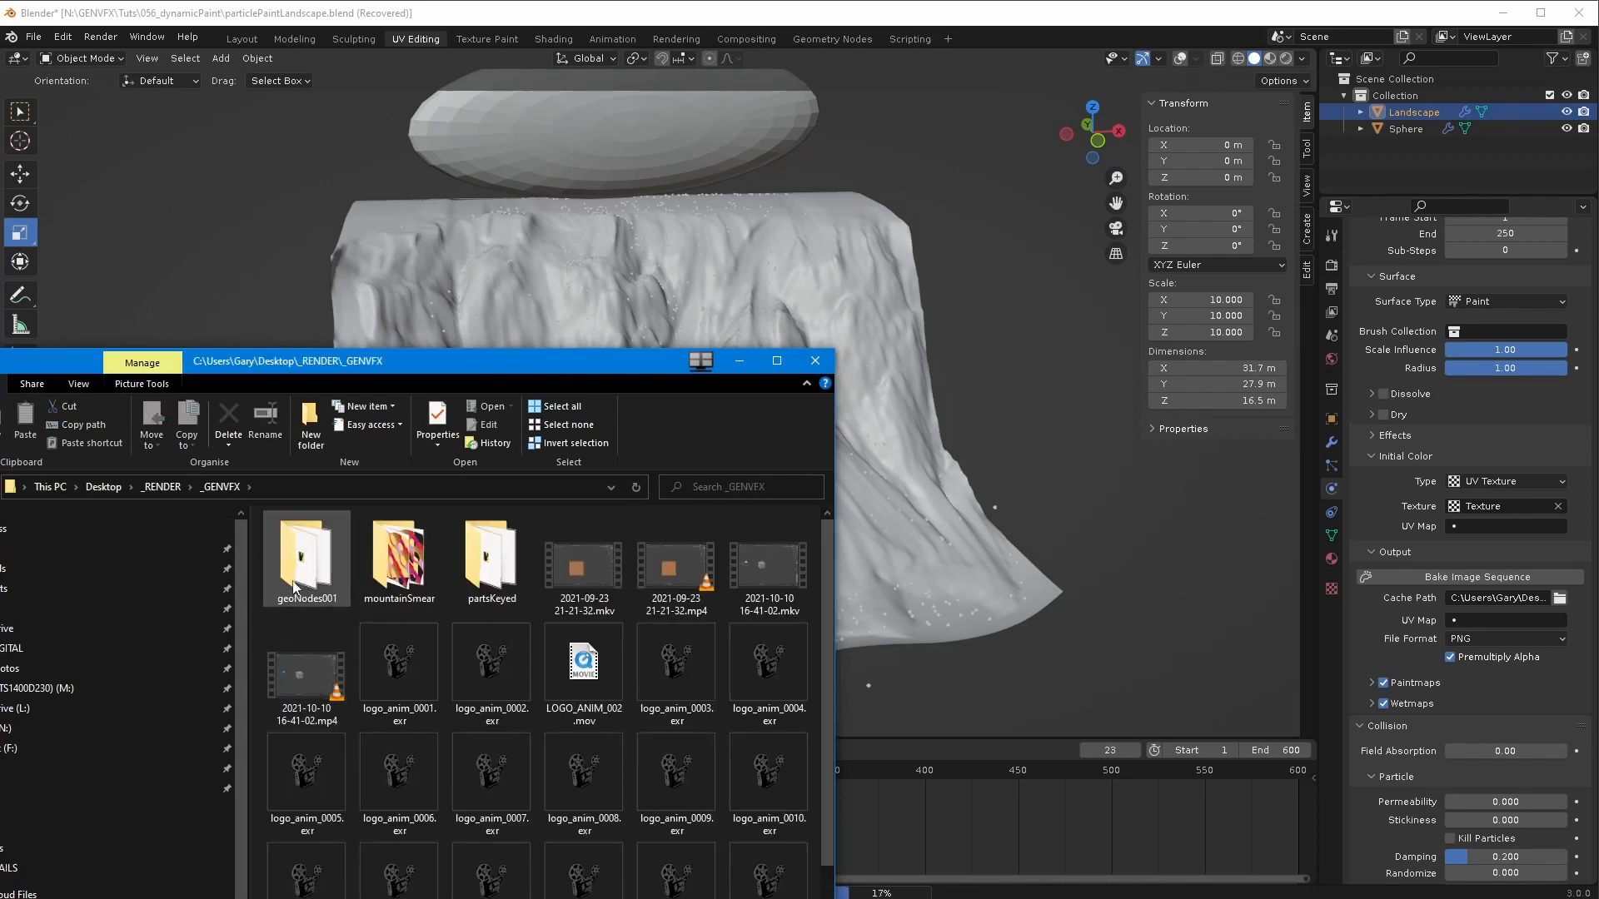
pyautogui.doubleClick(398, 556)
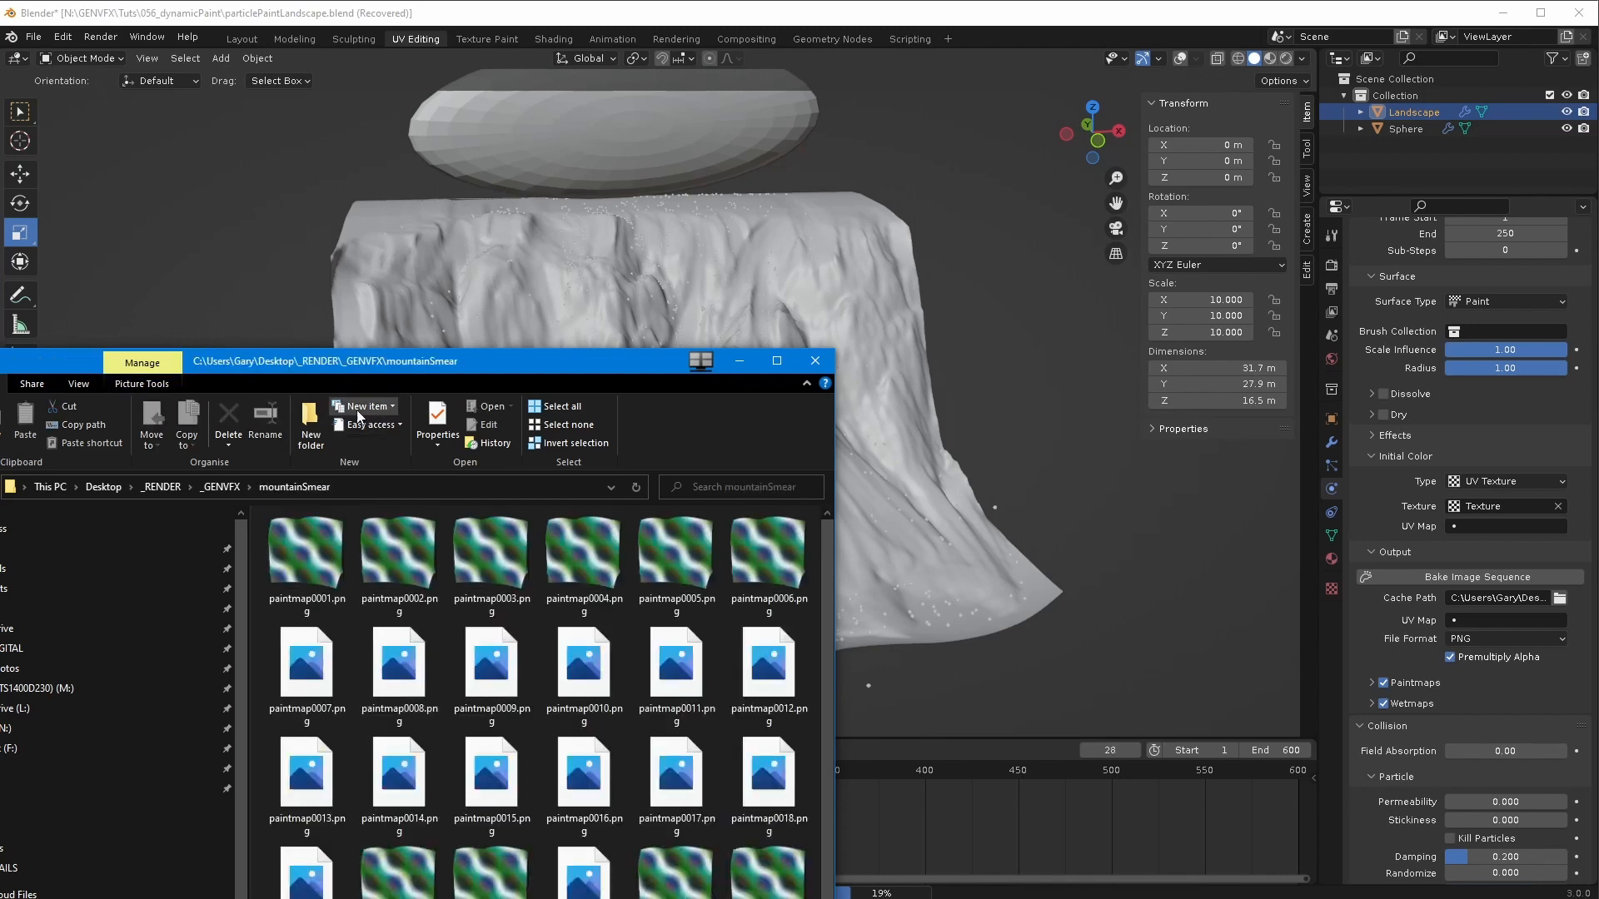
# - Look through the baked files, view paintmap0038.png in Photos, and close it
pyautogui.moveTo(326, 373); pyautogui.dragTo(2, 125)
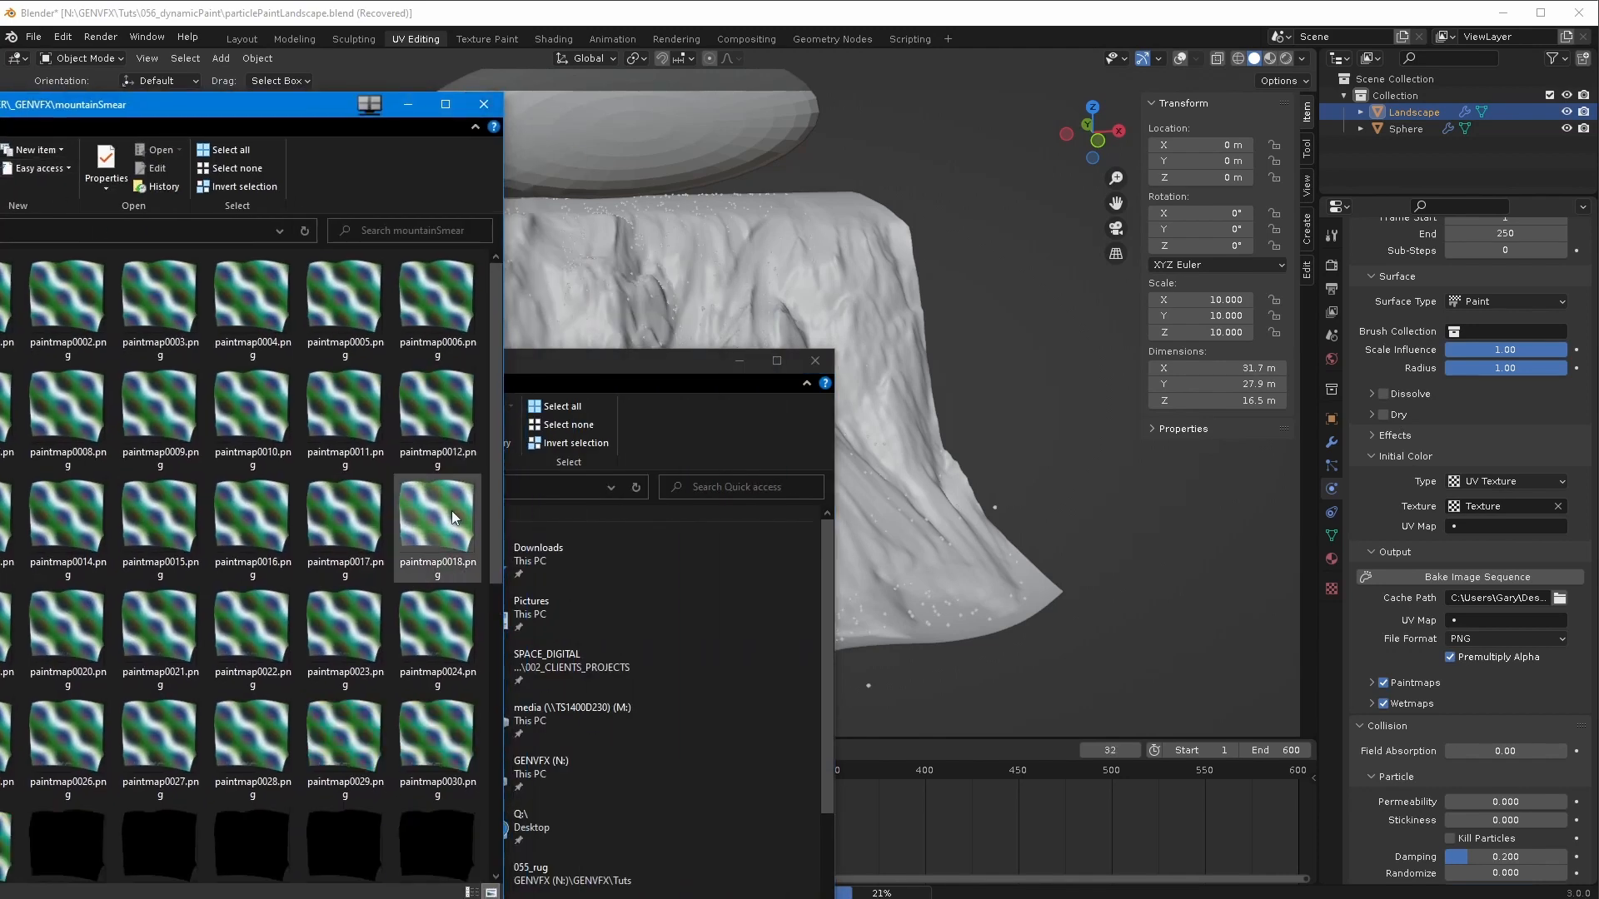
pyautogui.moveTo(493, 507); pyautogui.dragTo(503, 841)
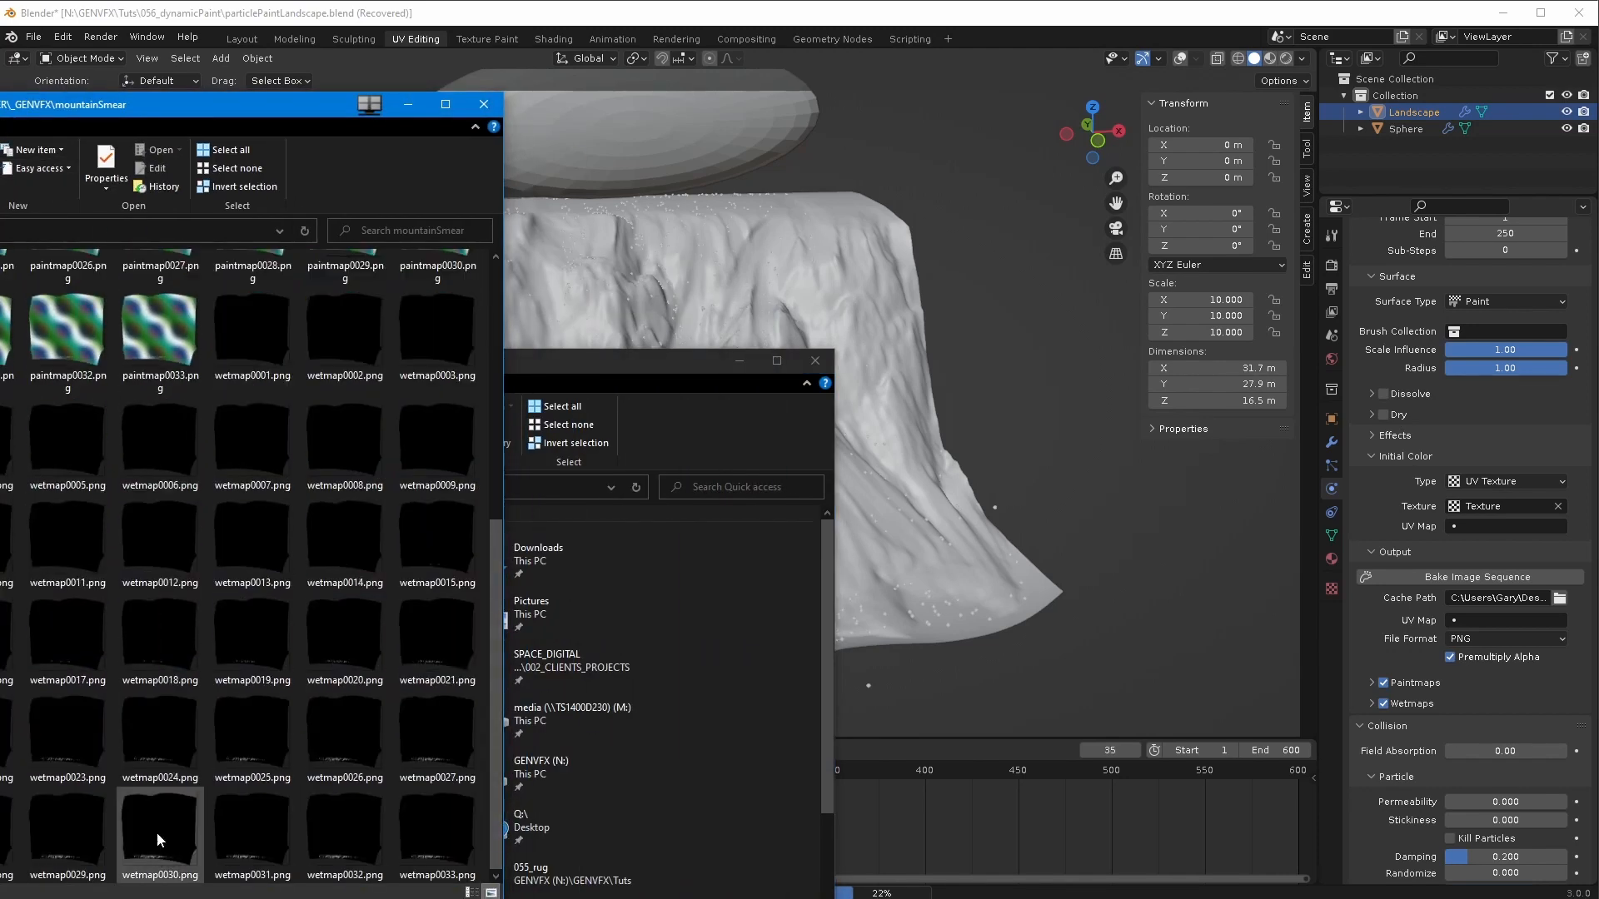
pyautogui.scroll(-1, 176, 365)
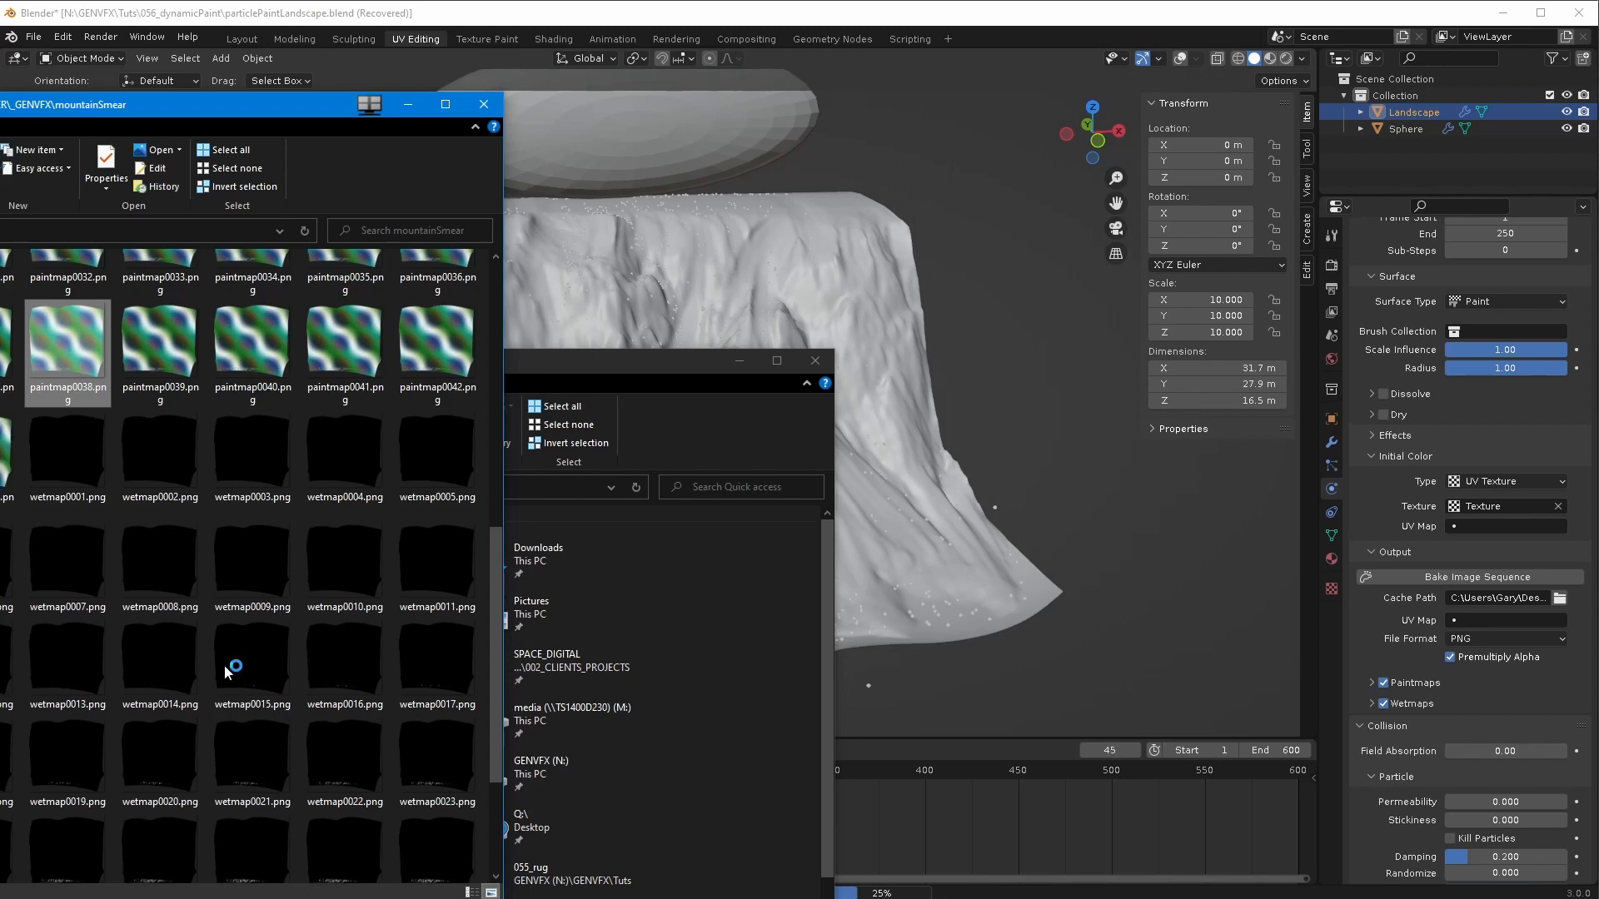
pyautogui.doubleClick(79, 378)
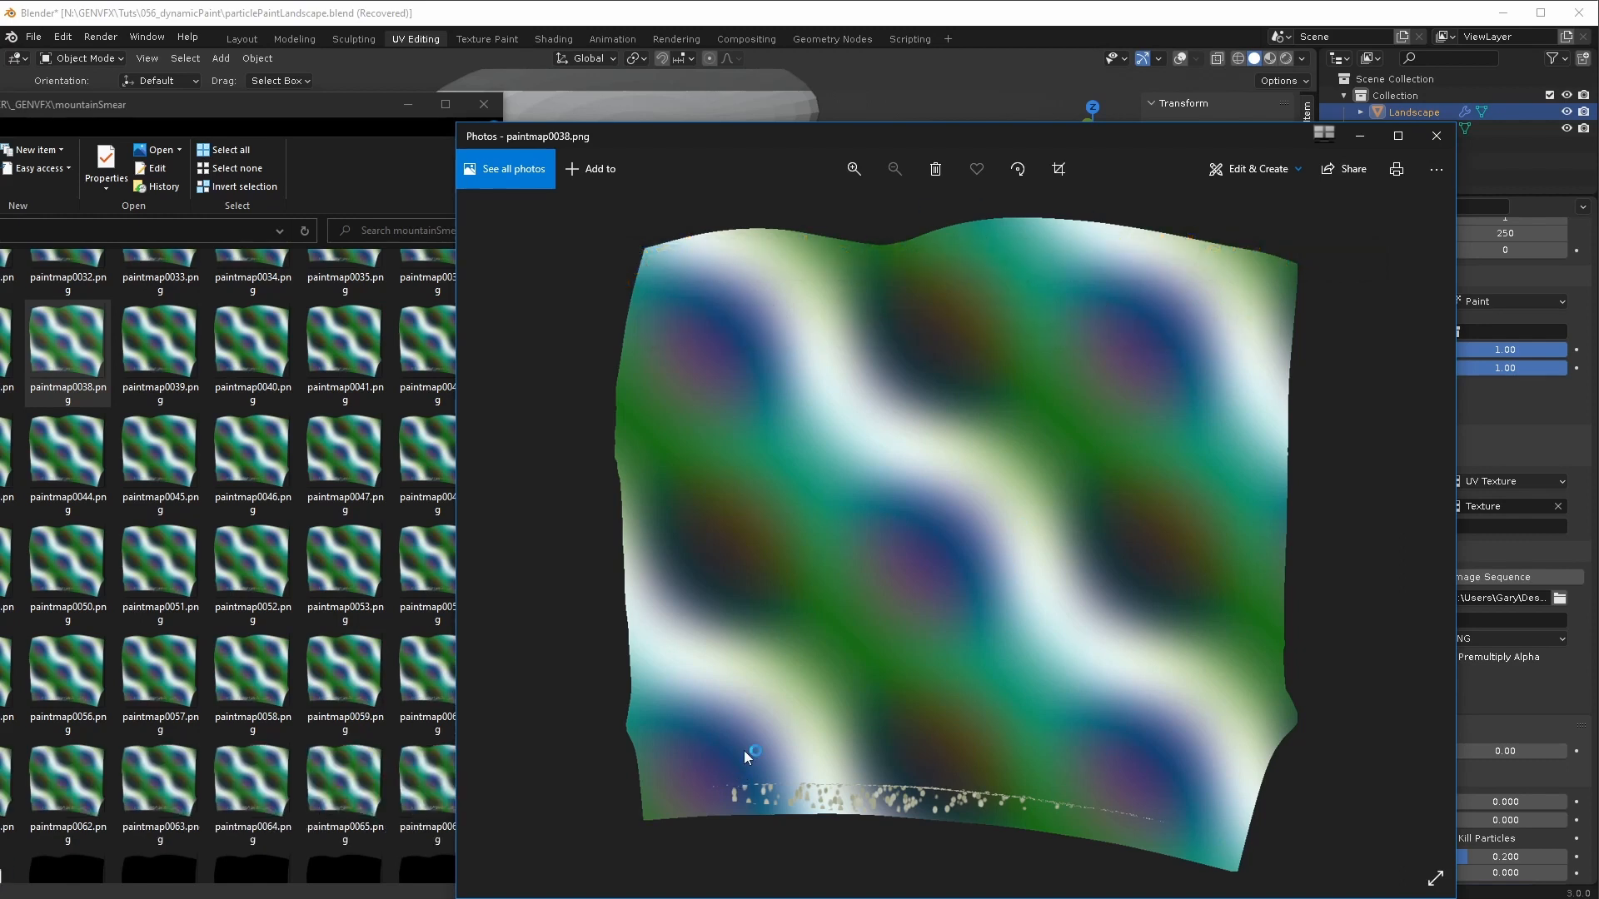
pyautogui.click(1436, 138)
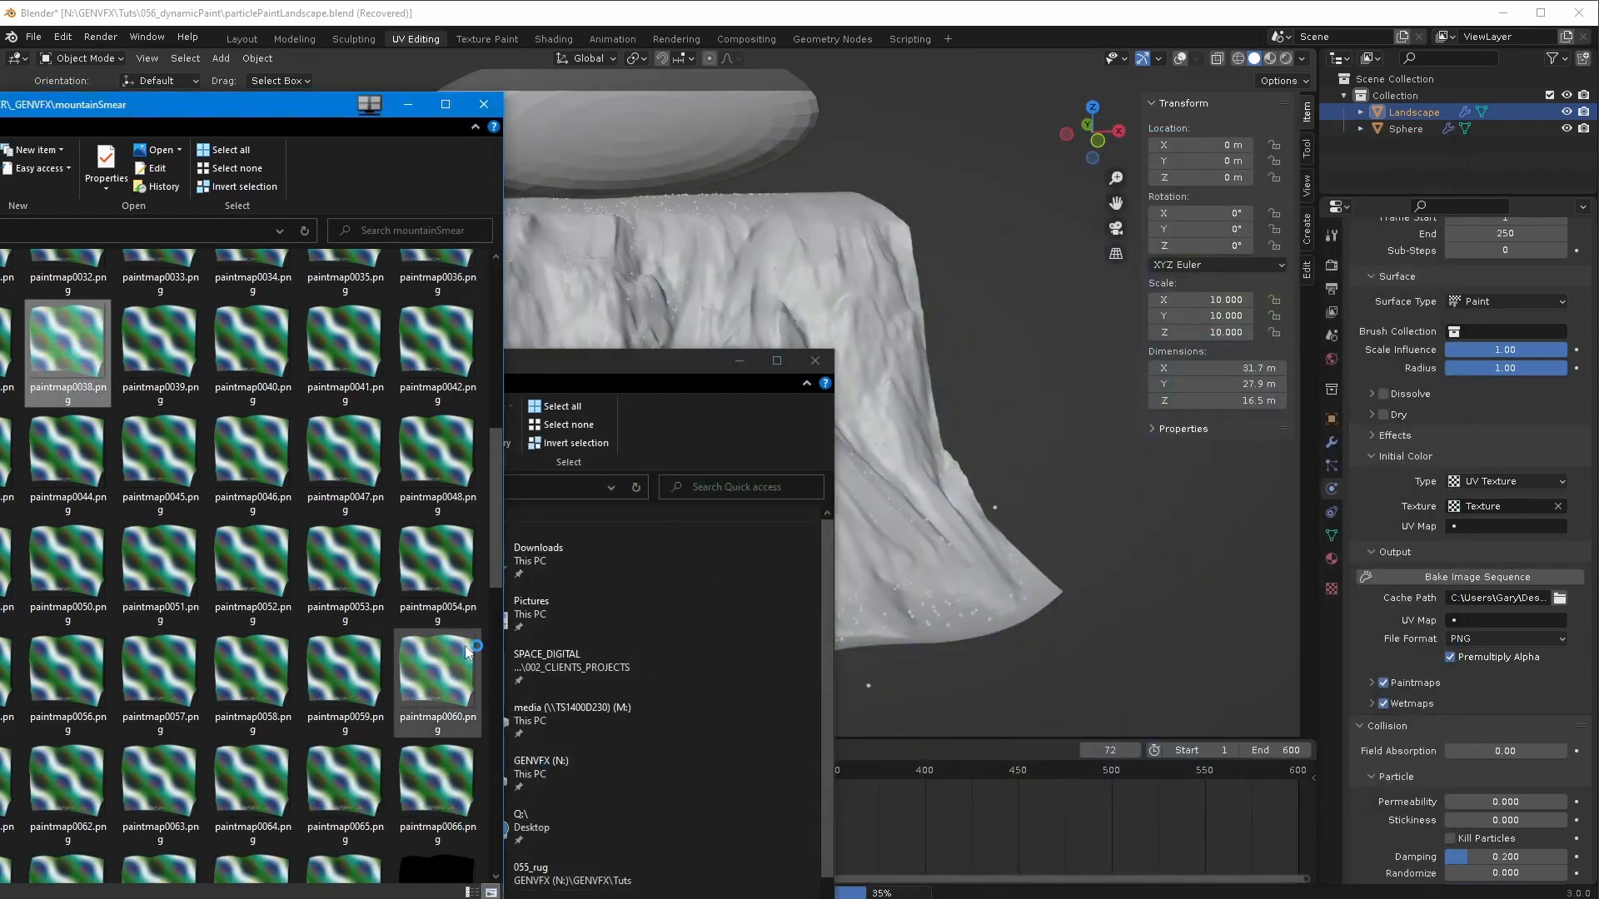
# - Find the wetmap images further down the folder, view wetmap0070.png in Photos, and close it
pyautogui.scroll(-5, 483, 783)
pyautogui.scroll(-6, 483, 783)
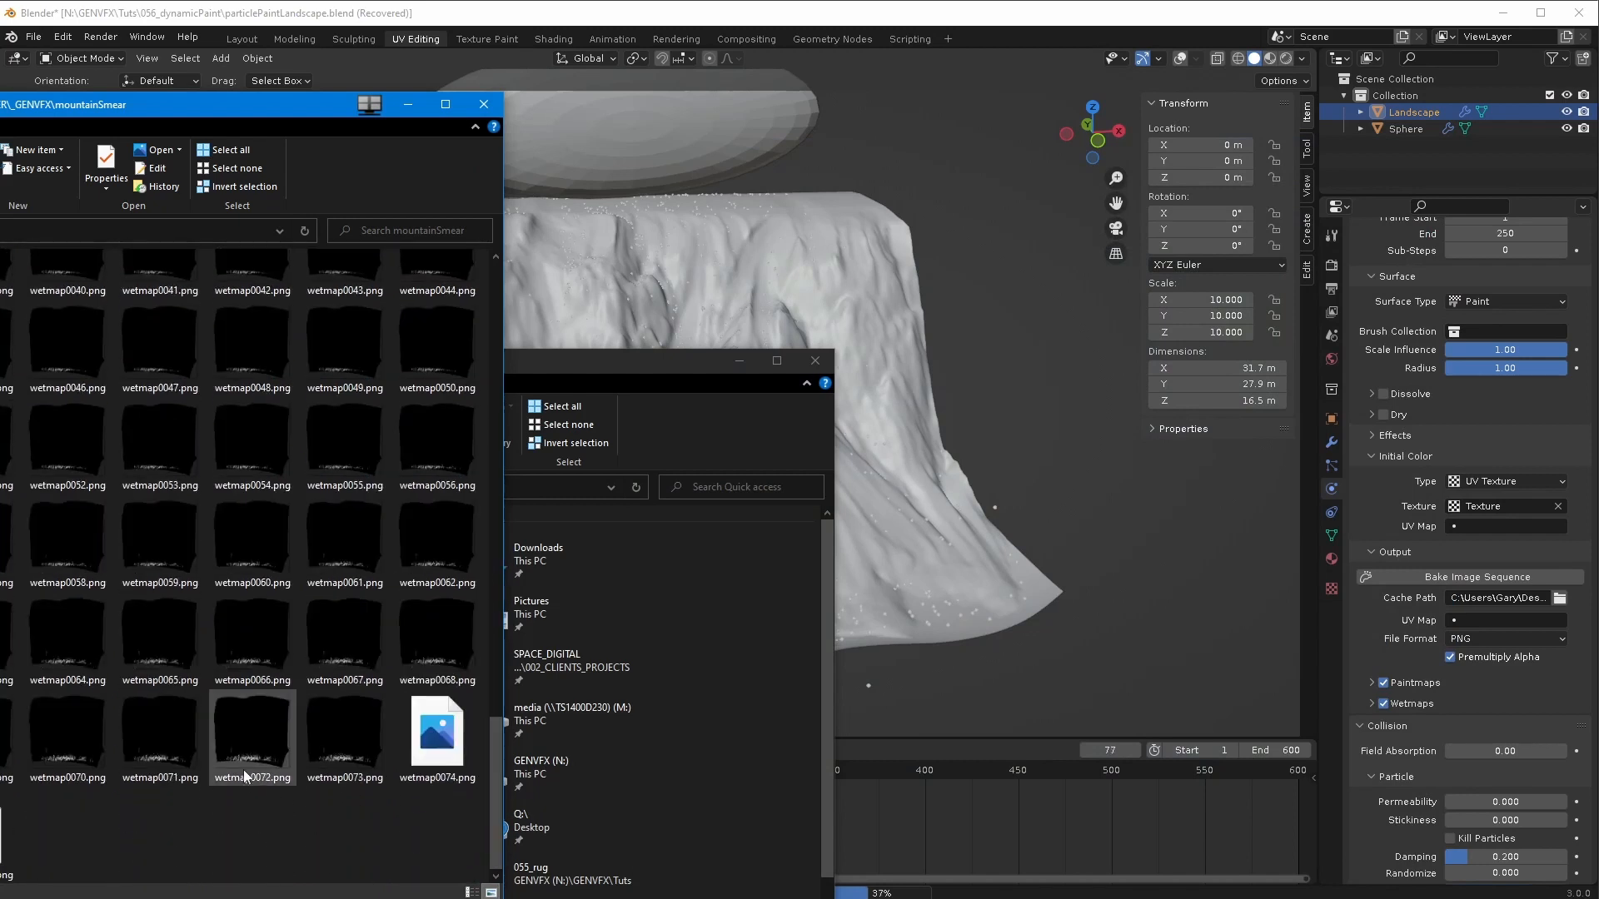
pyautogui.doubleClick(258, 754)
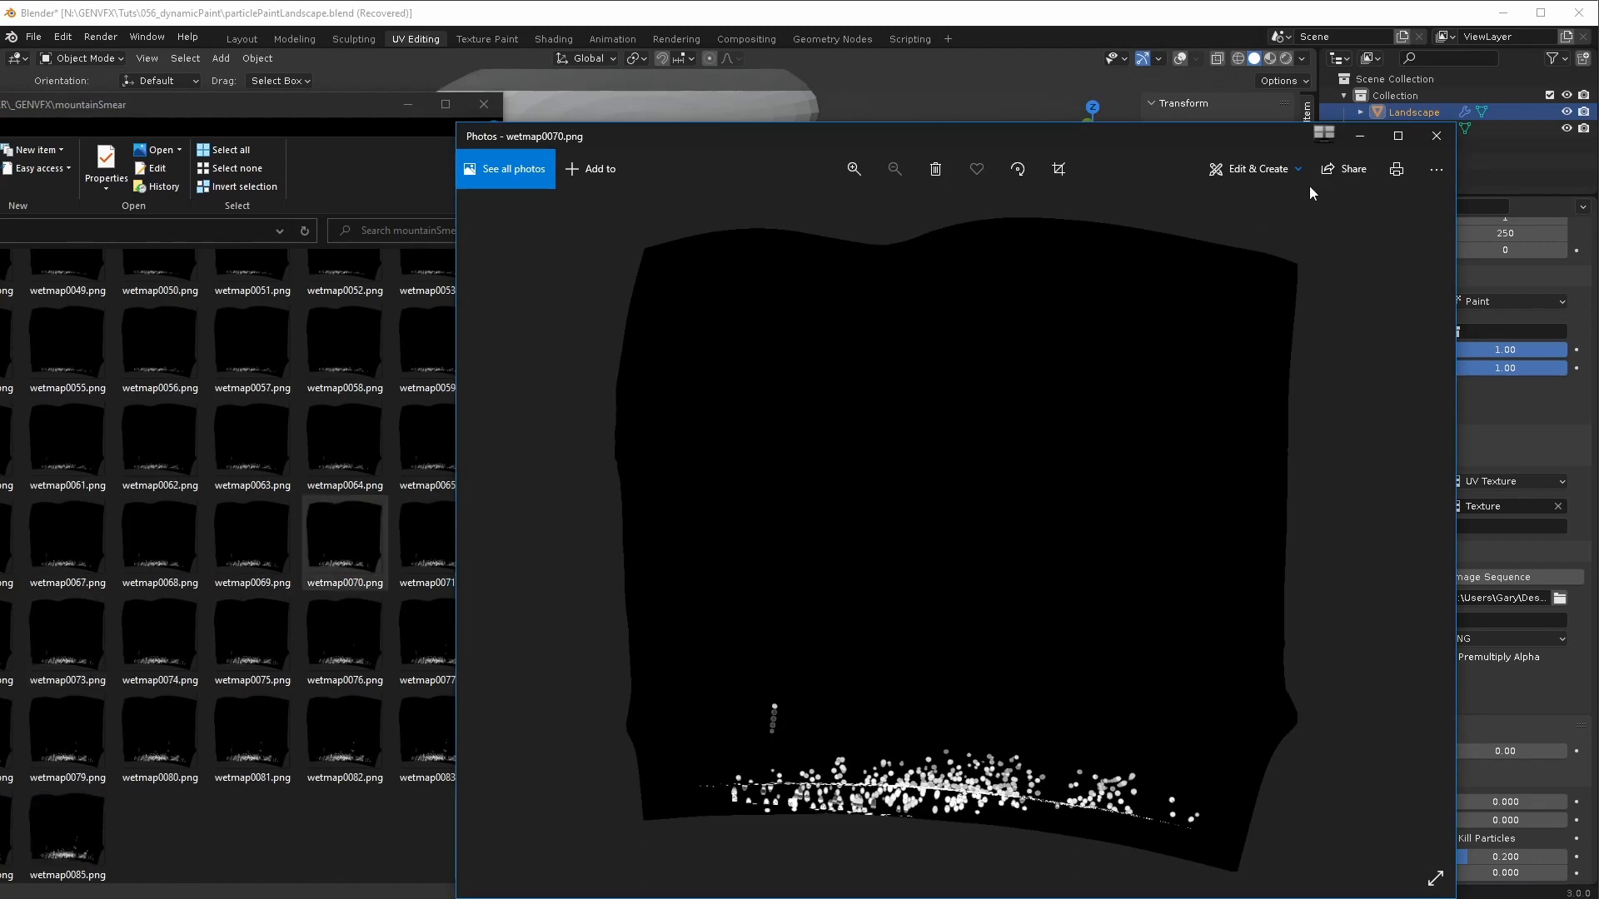
pyautogui.click(1436, 135)
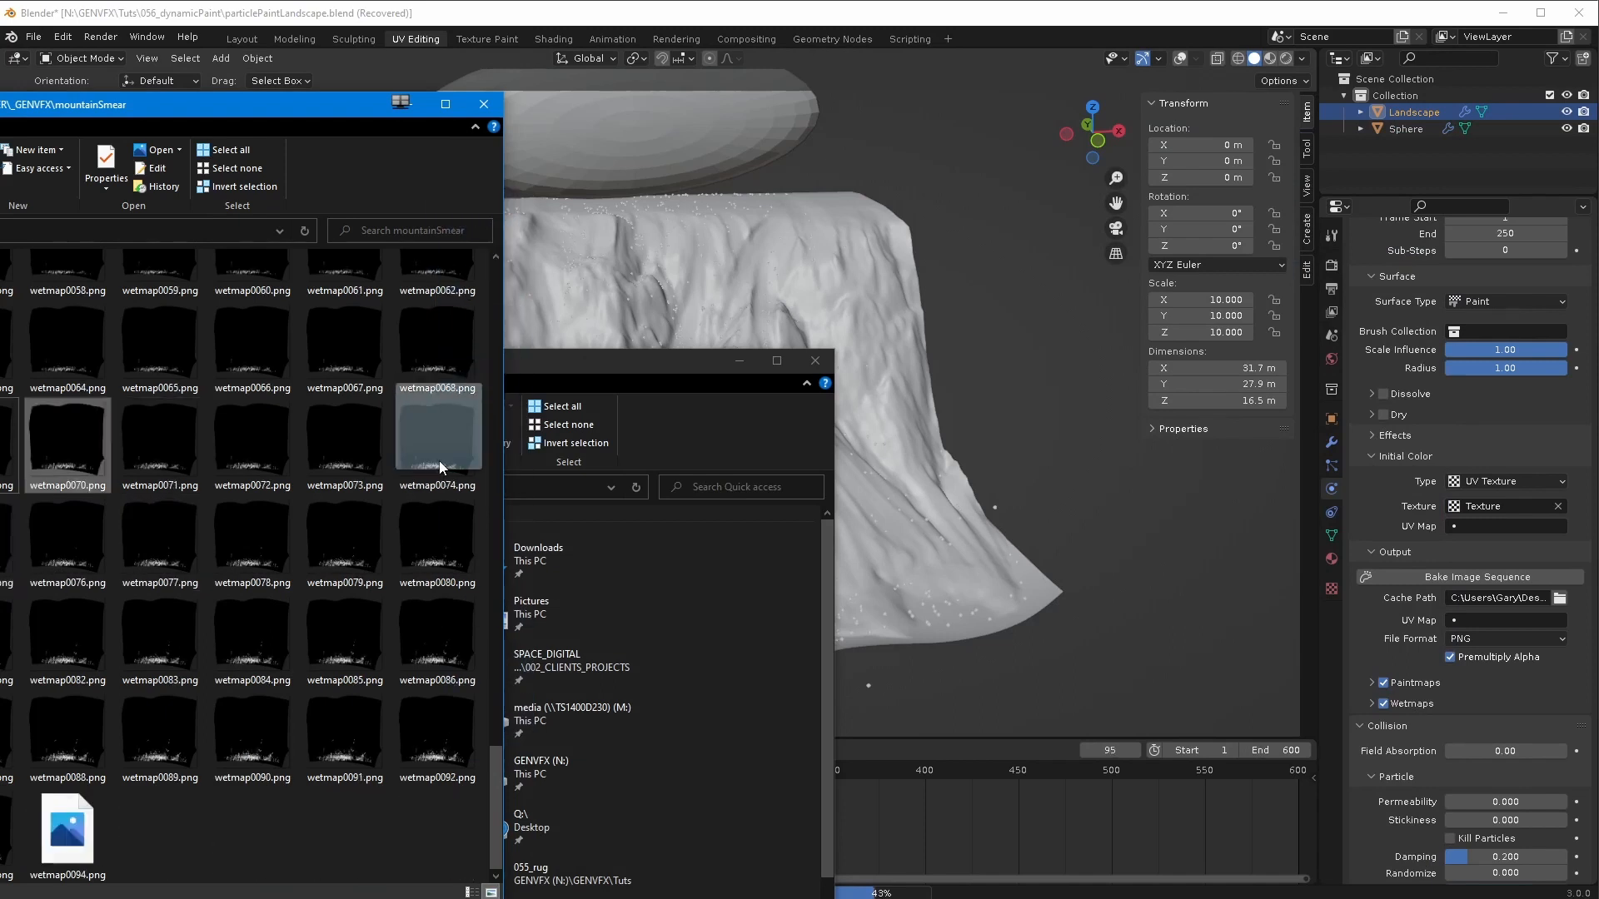
# - Return to the start of the folder and open paintmap0001.png with djv_view.exe to load the image sequence
pyautogui.moveTo(497, 768); pyautogui.dragTo(501, 308)
pyautogui.rightClick(6, 294)
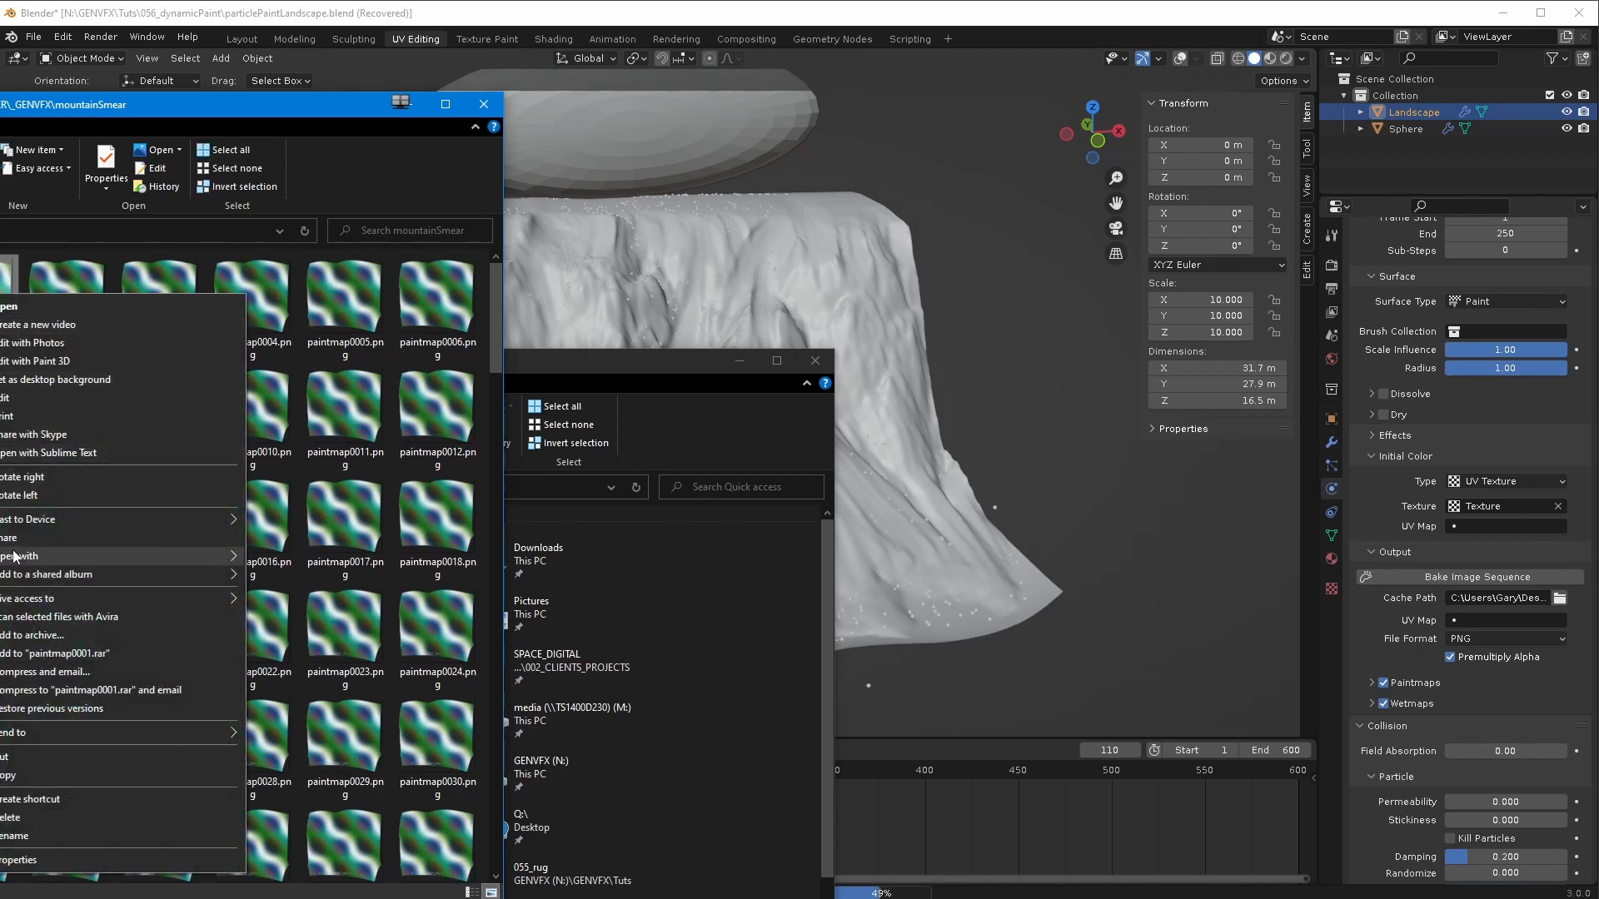
pyautogui.moveTo(107, 555)
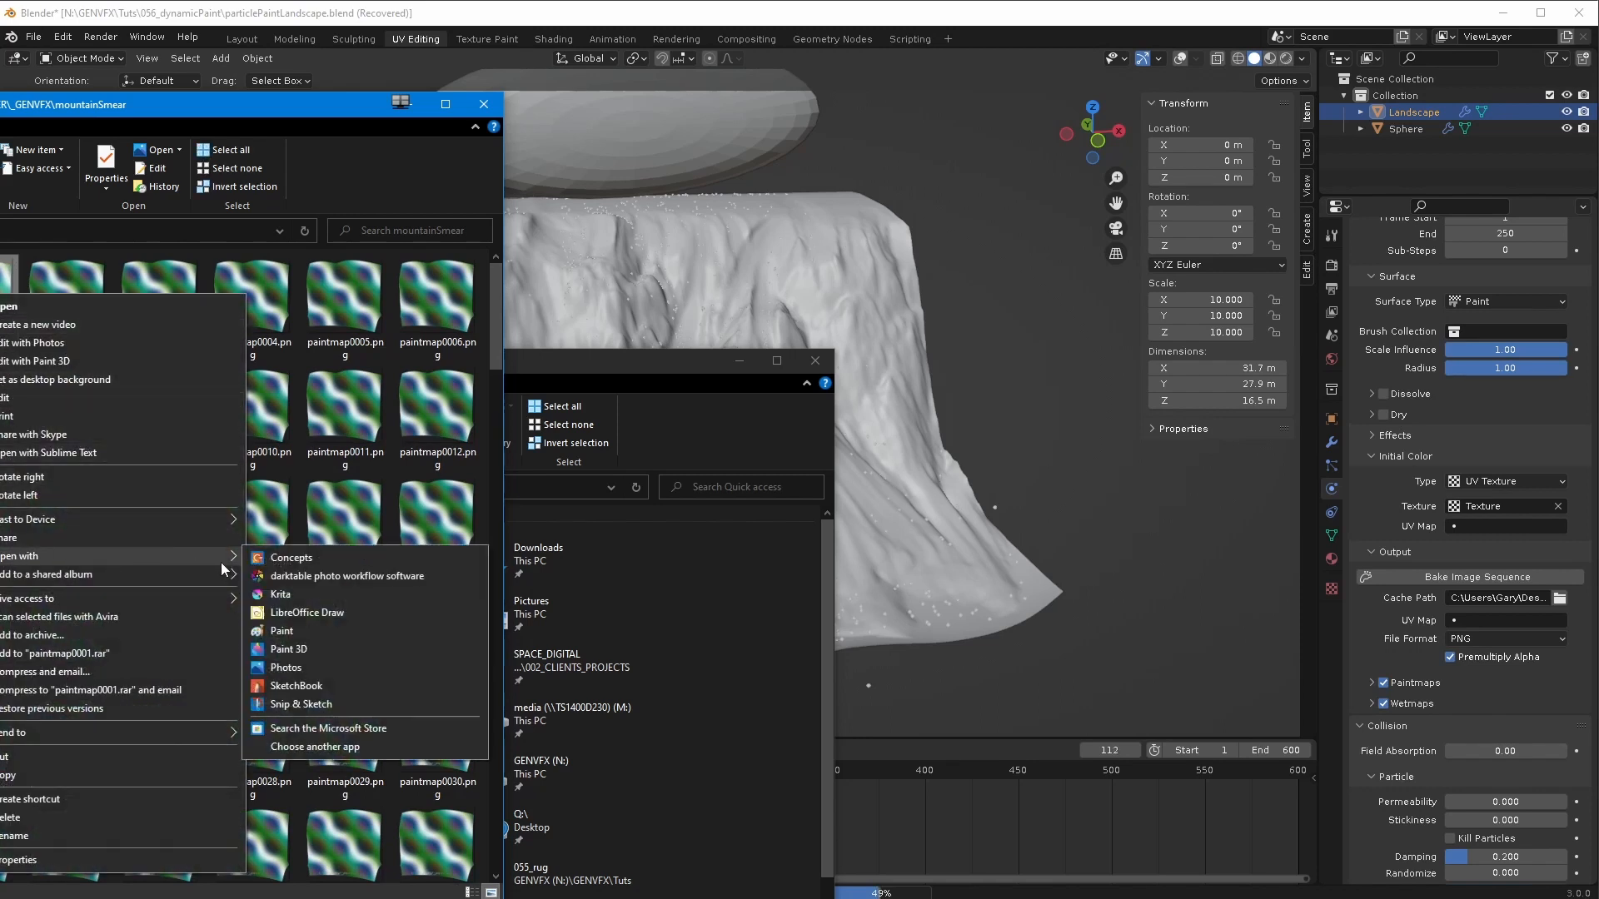
pyautogui.click(289, 747)
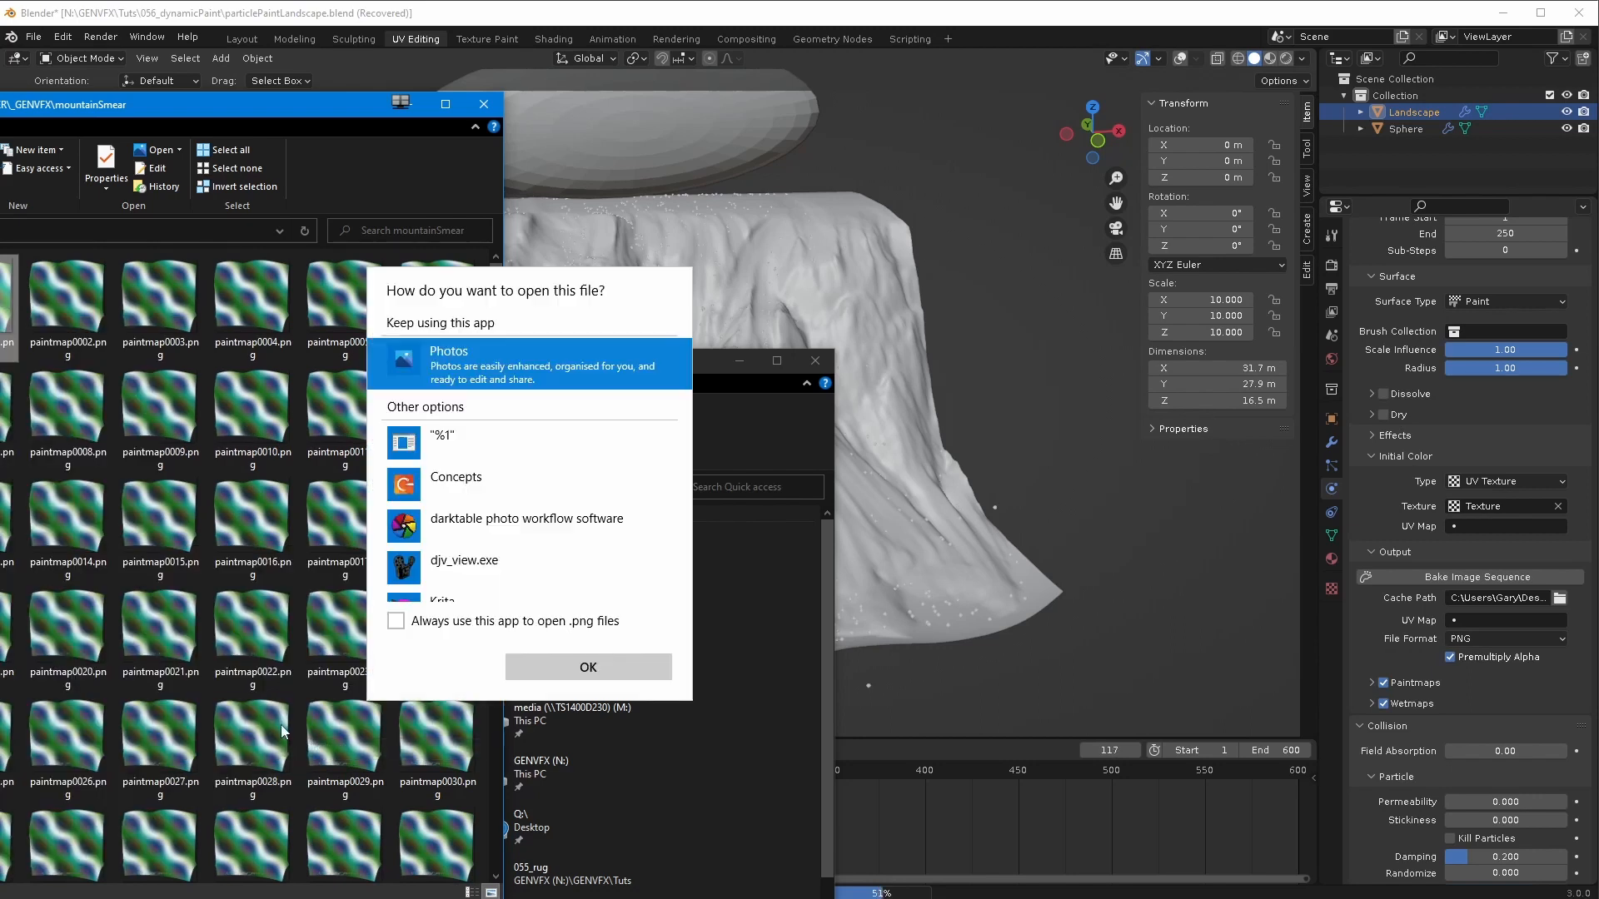
pyautogui.click(507, 563)
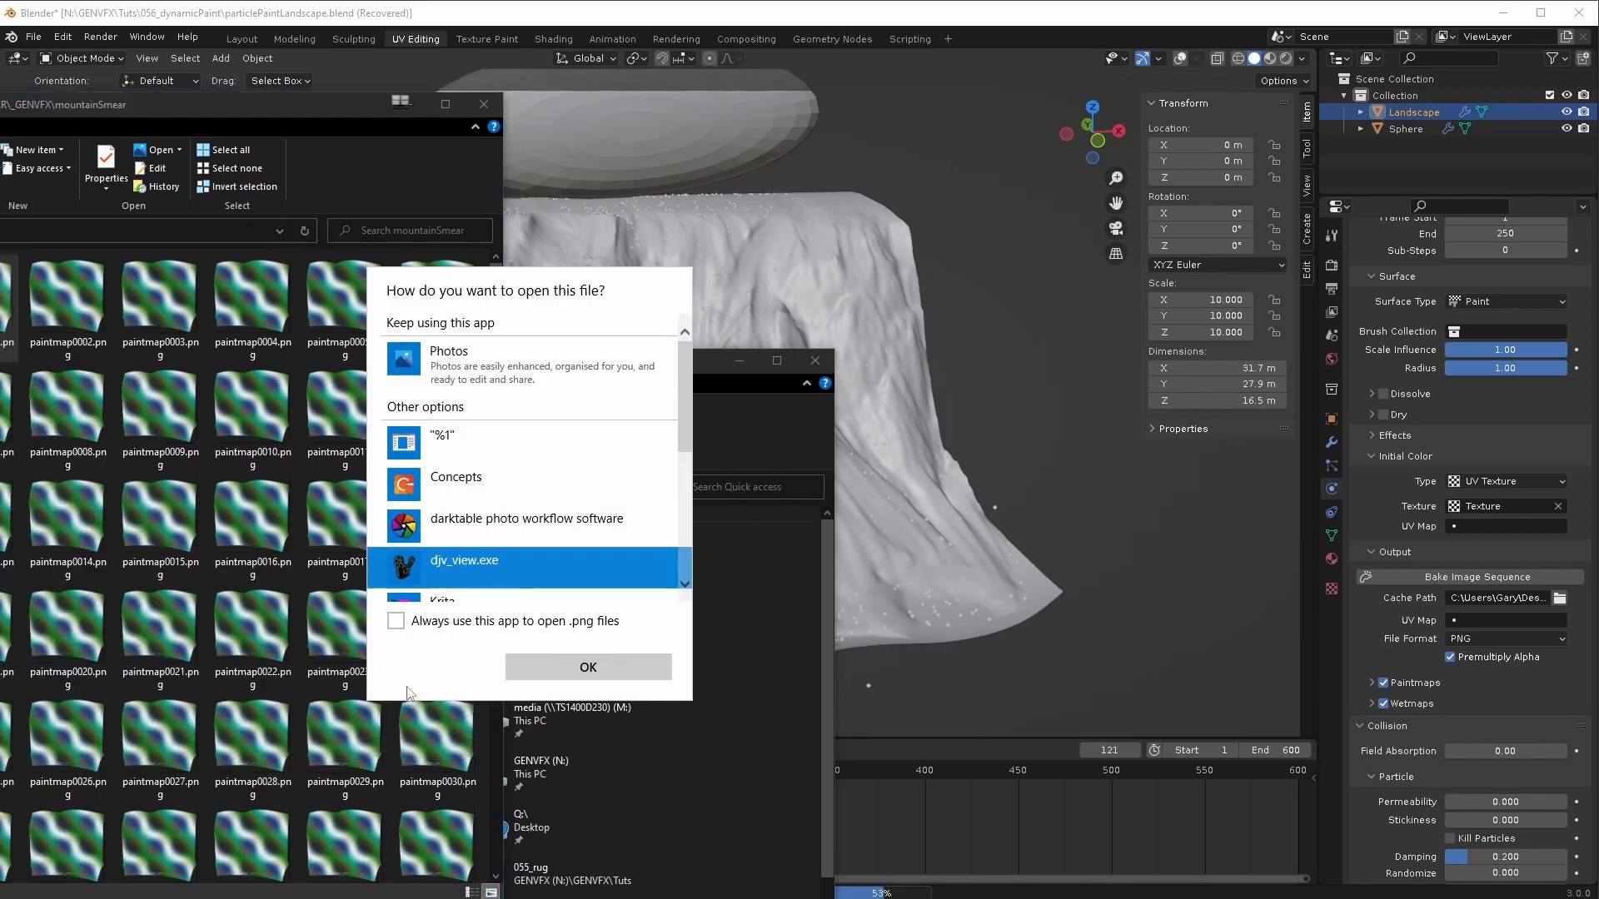
pyautogui.click(588, 667)
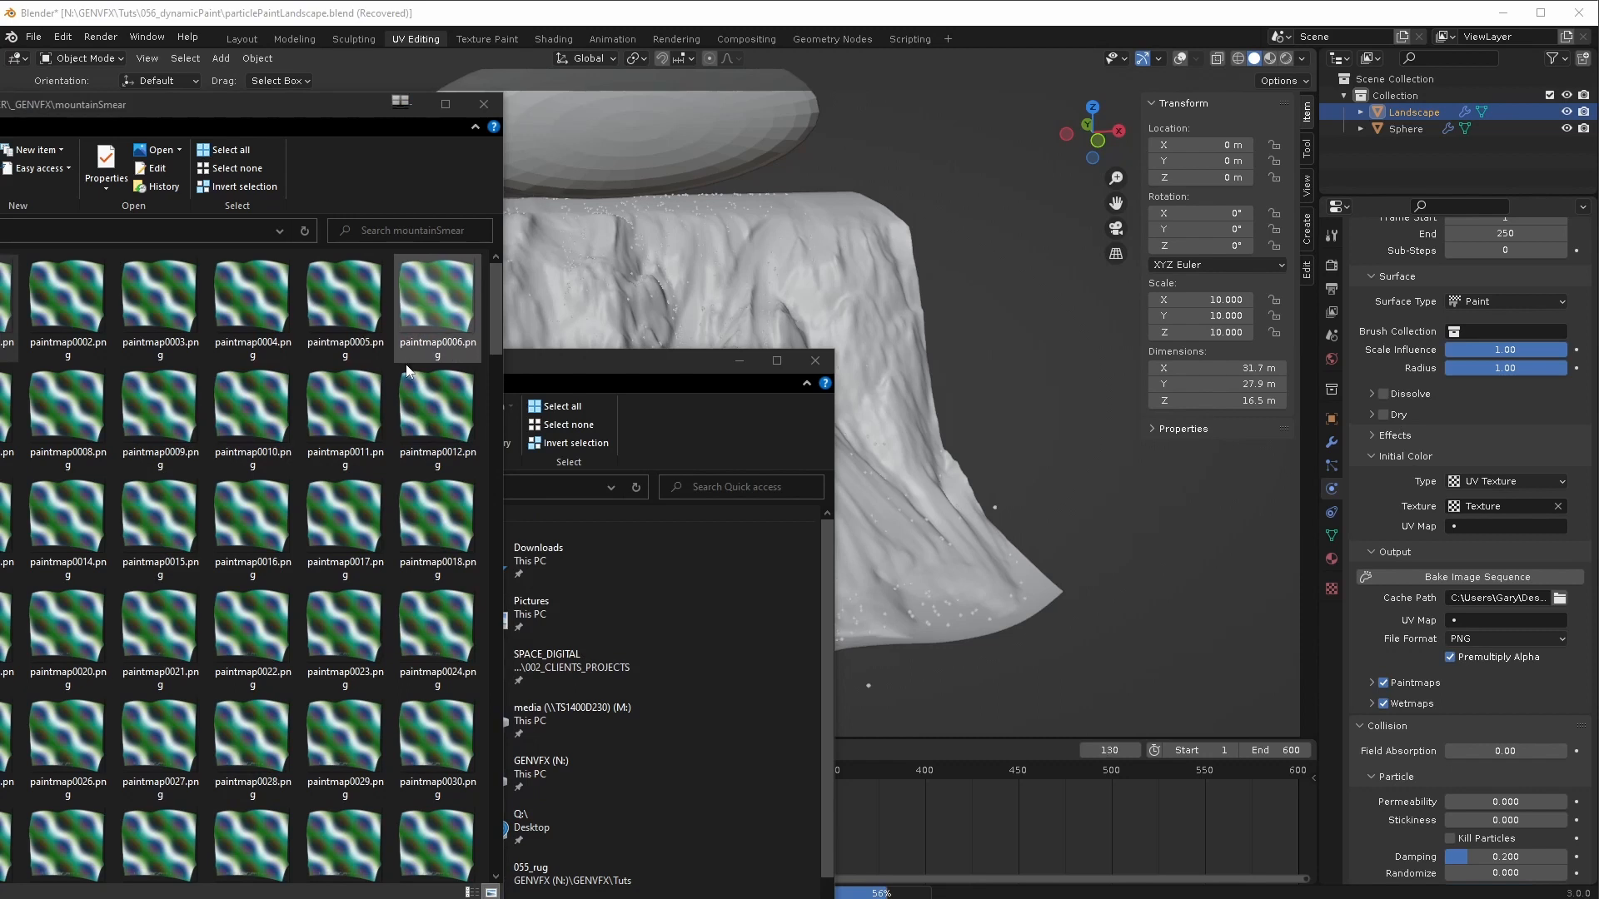
pyautogui.doubleClick(450, 399)
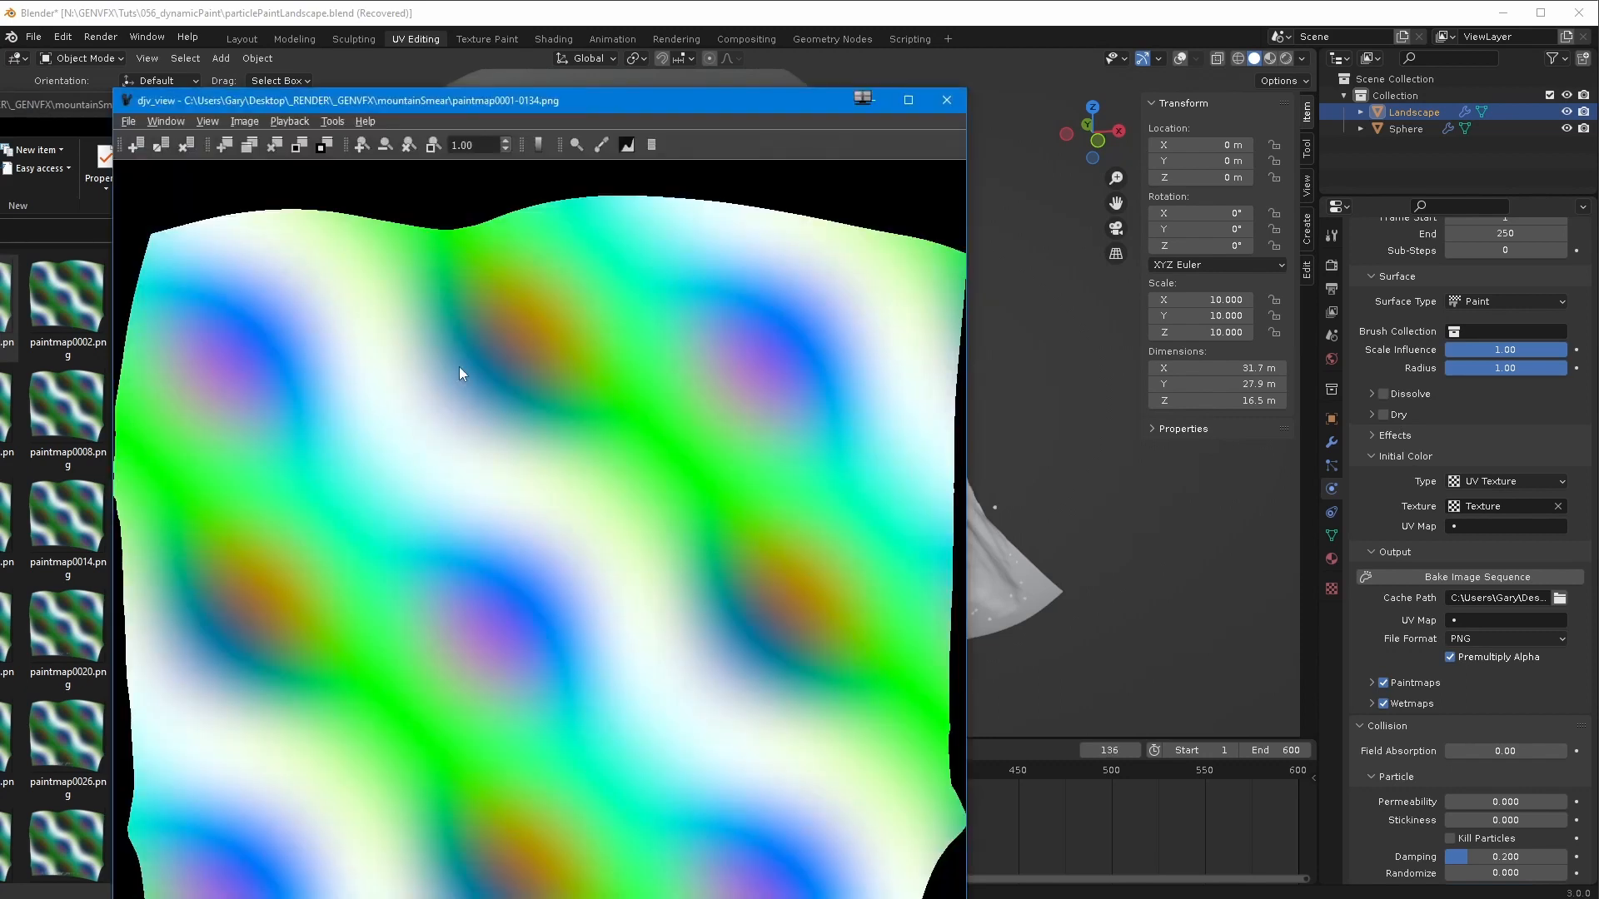
# - Arrange the djv_view window to watch the paintmap sequence, and reload it from paintmap0009.png with the newly baked frames
pyautogui.moveTo(427, 98); pyautogui.dragTo(613, 49)
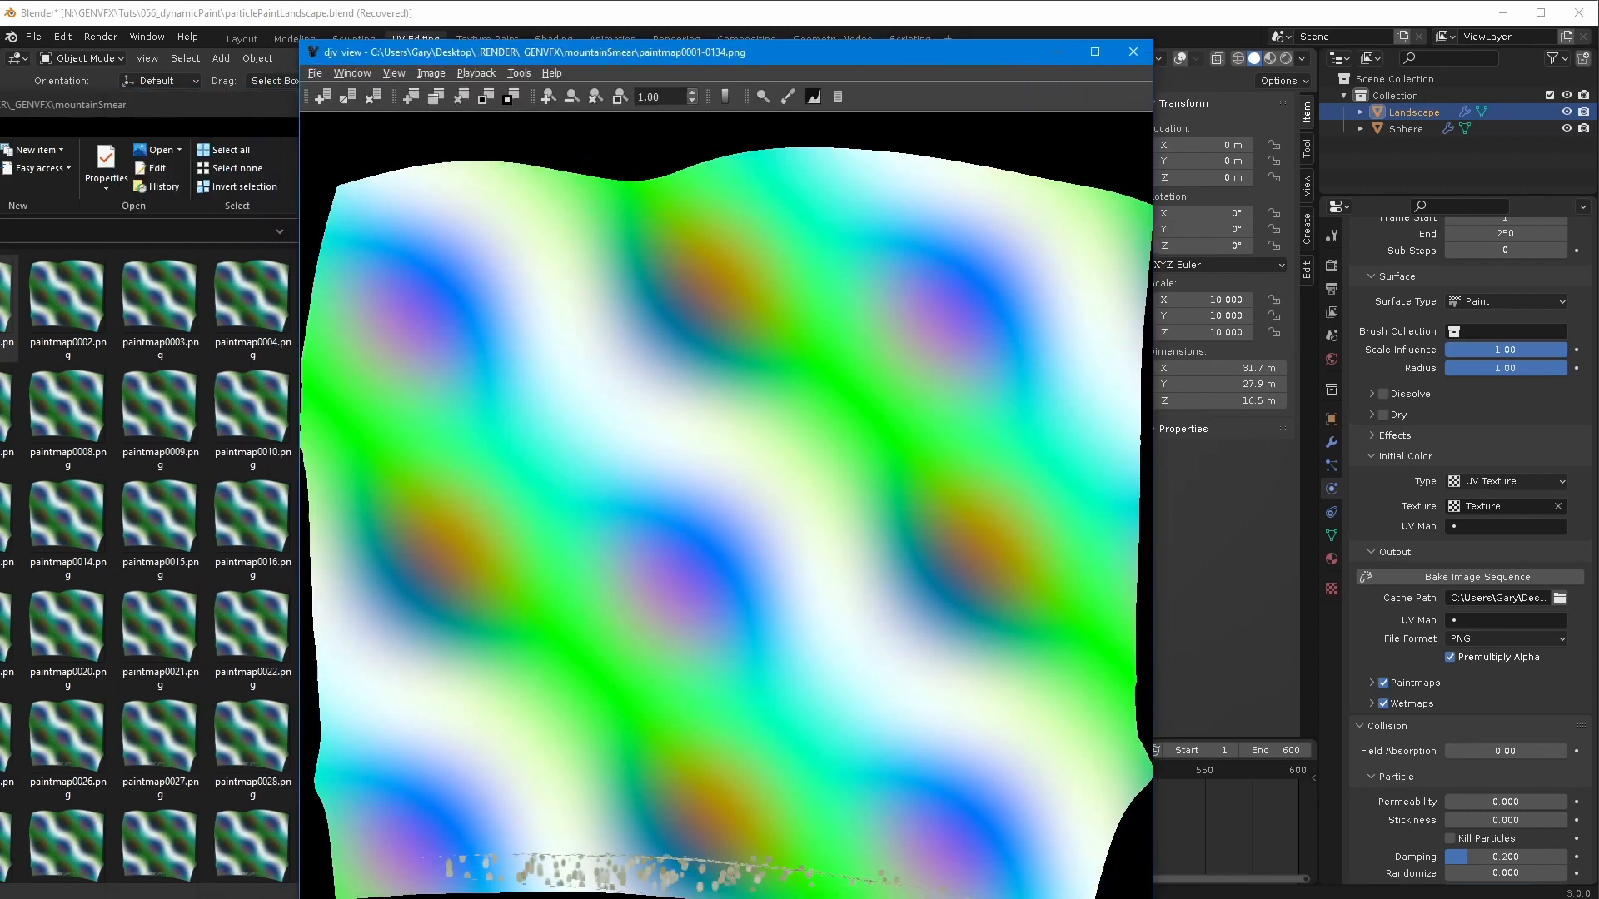
pyautogui.moveTo(1153, 532); pyautogui.dragTo(1030, 533)
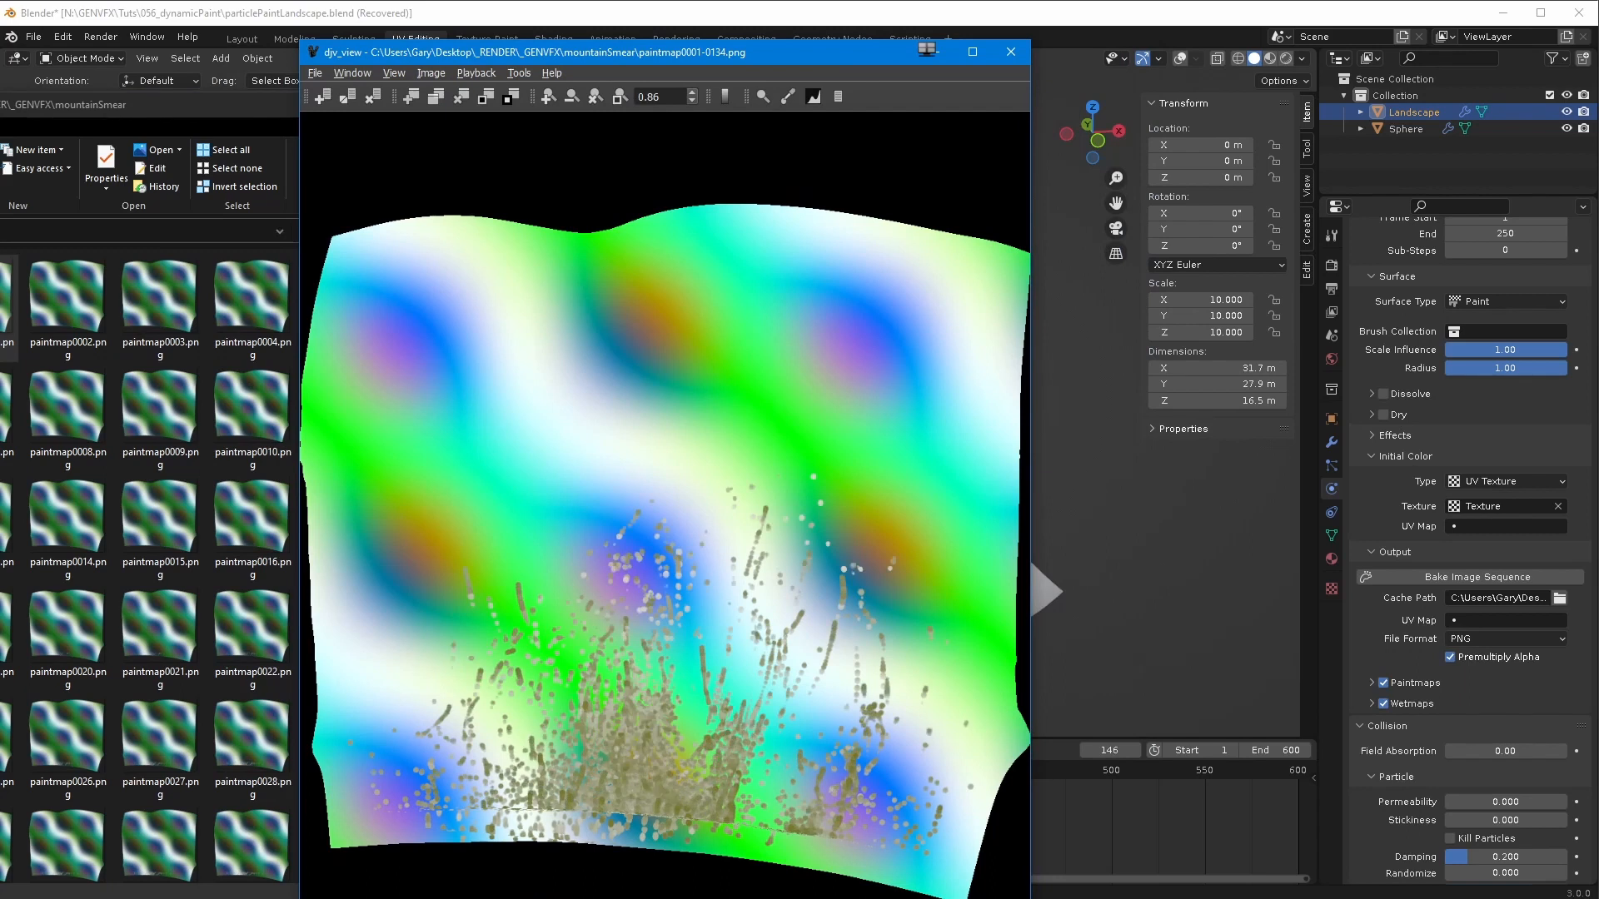
pyautogui.moveTo(657, 55); pyautogui.dragTo(767, 39)
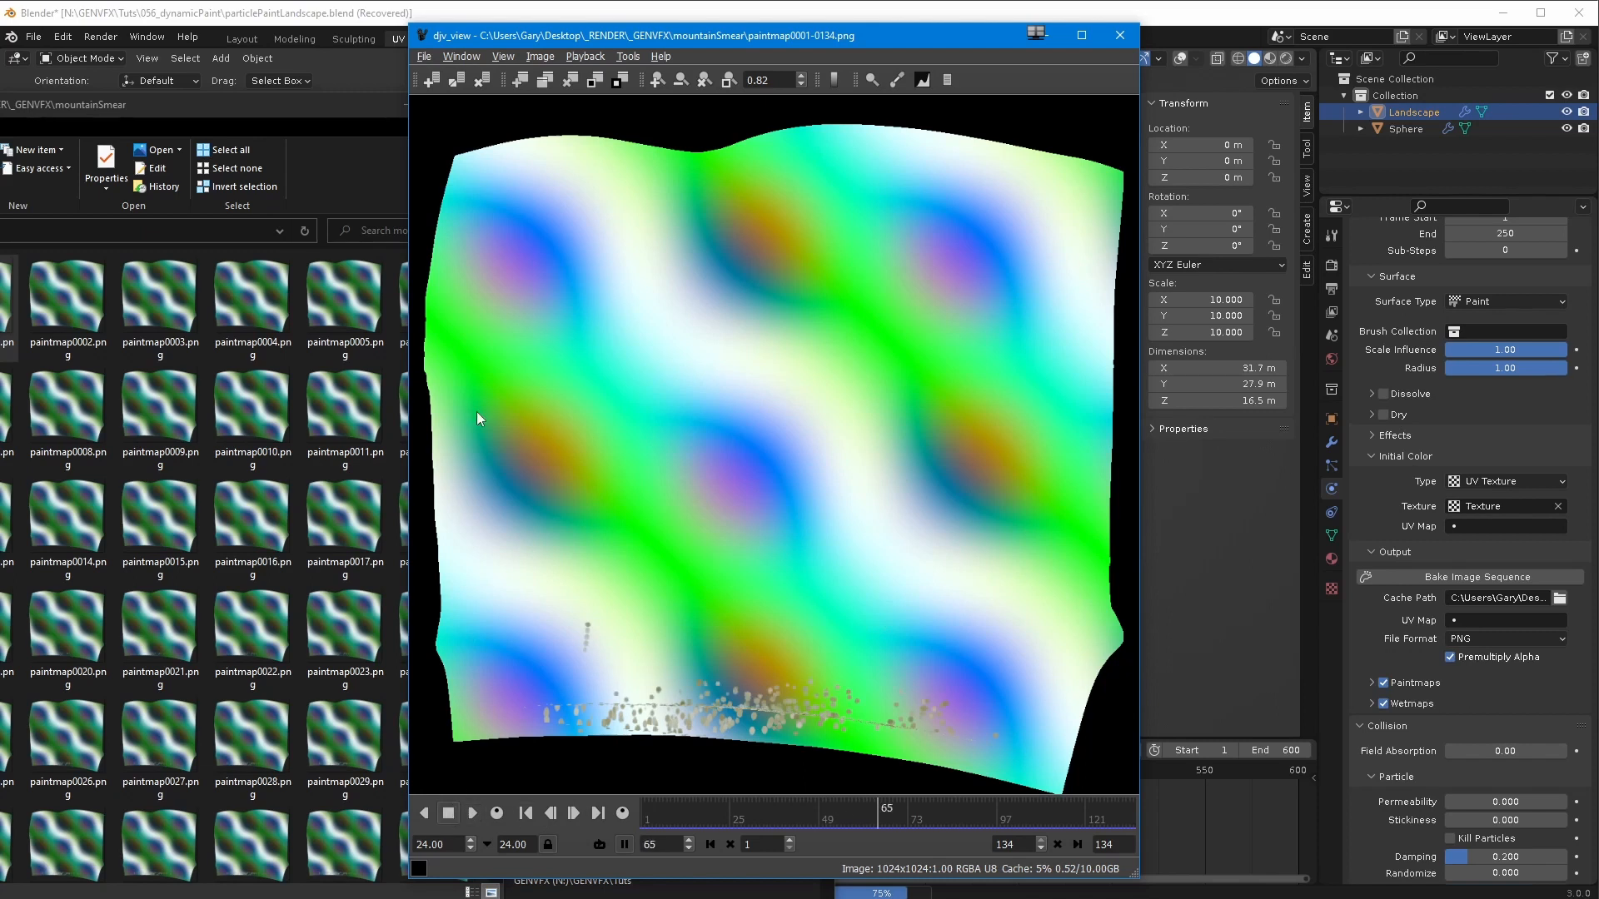
pyautogui.moveTo(173, 428); pyautogui.dragTo(799, 439)
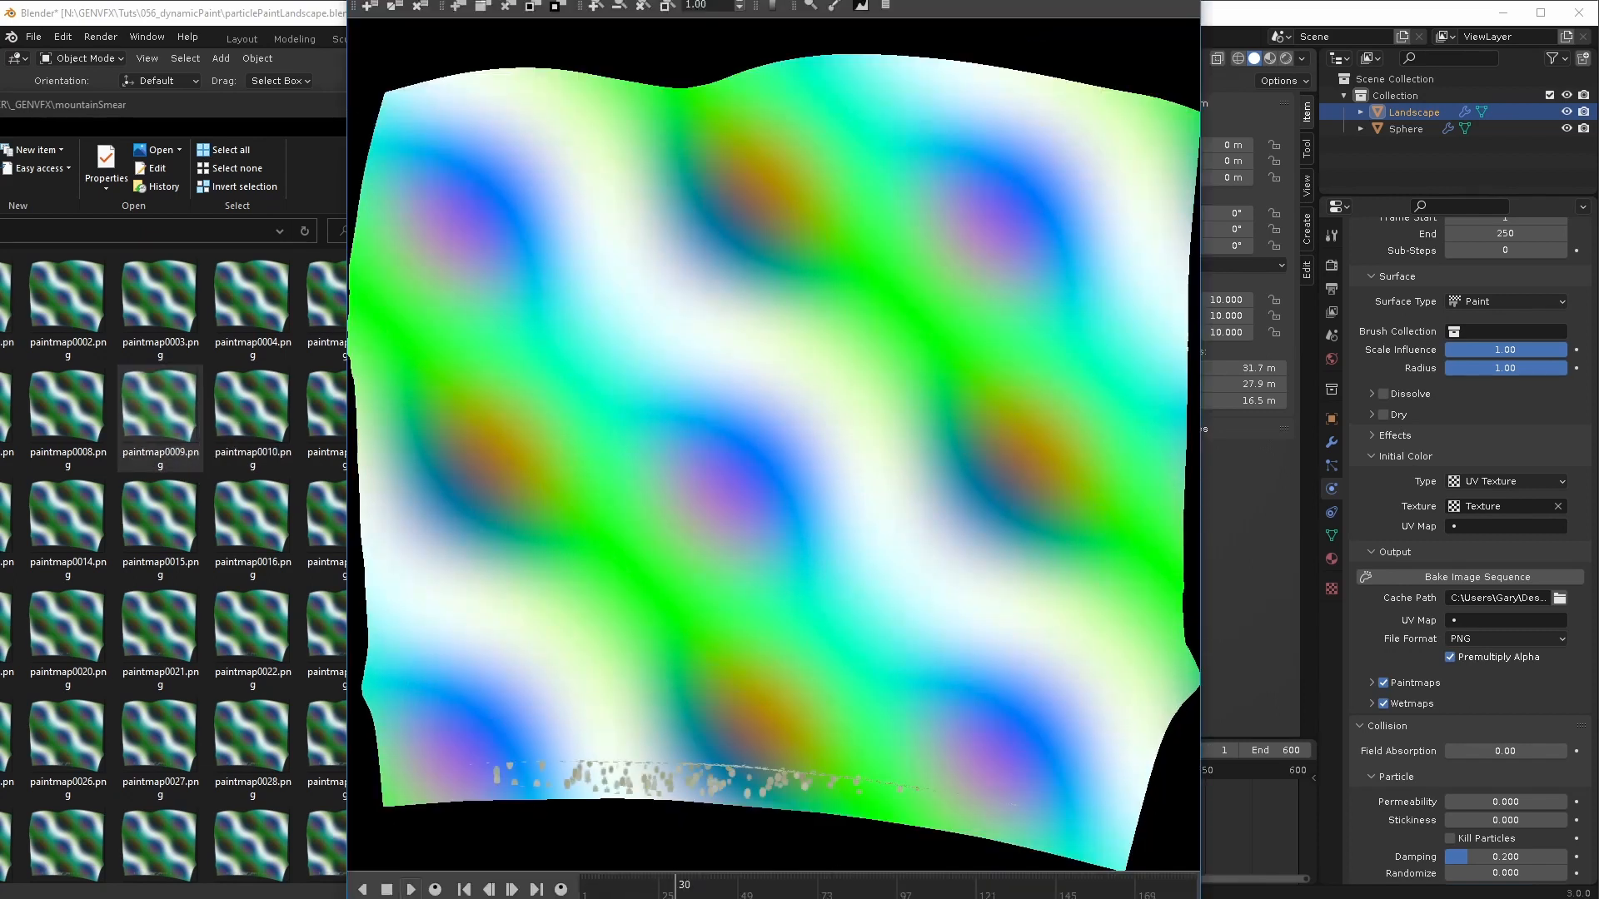
pyautogui.moveTo(1199, 898); pyautogui.dragTo(1204, 848)
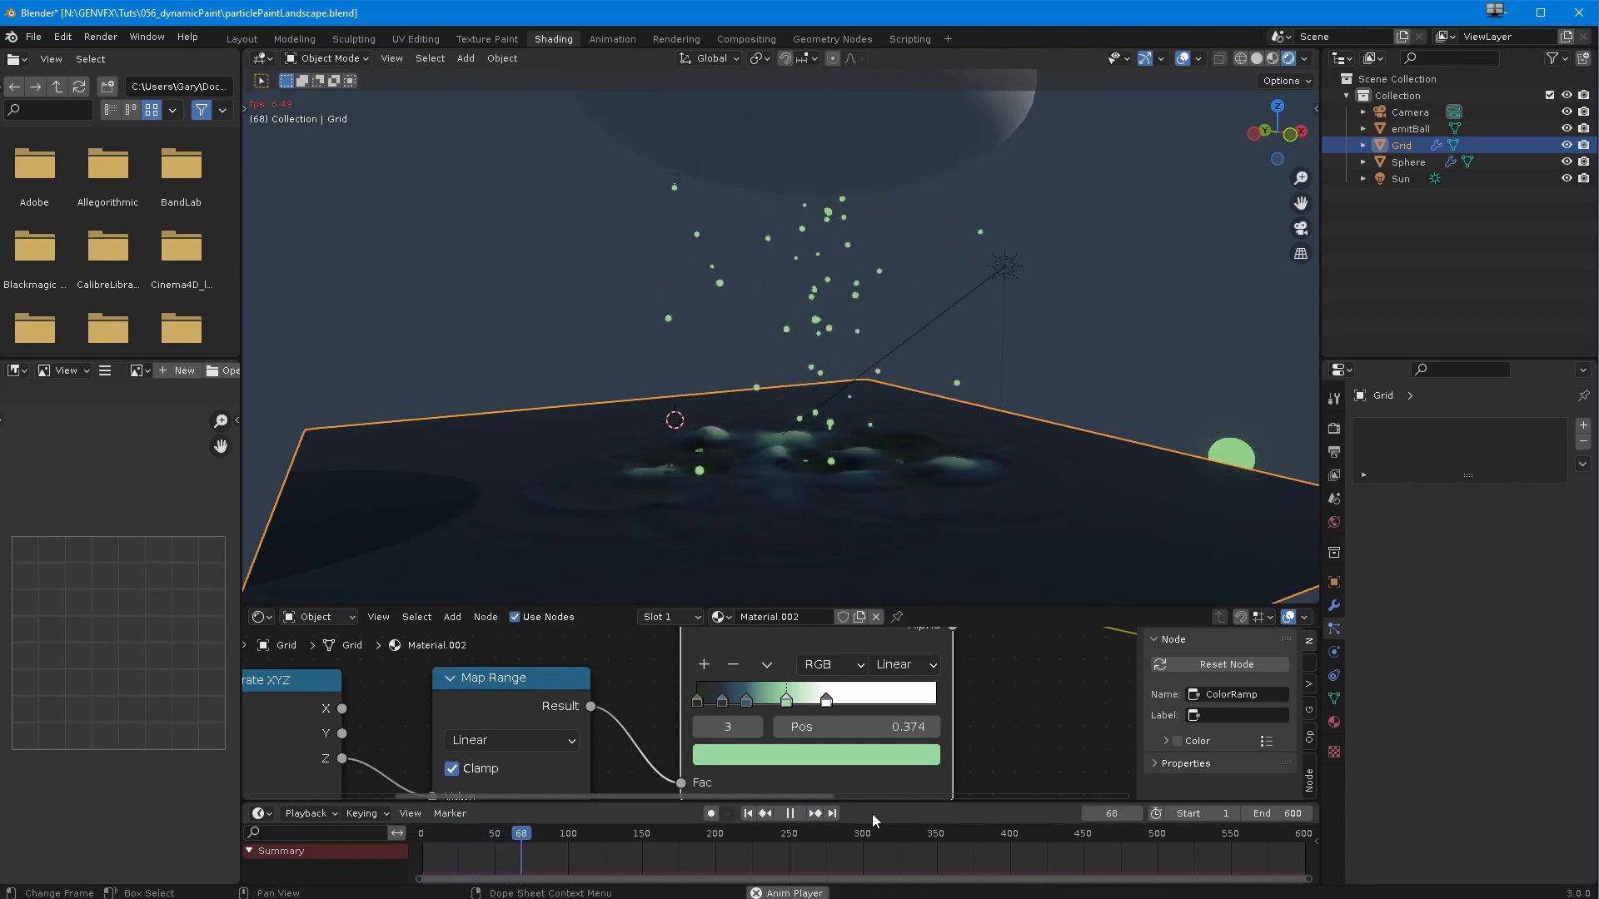
pyautogui.moveTo(637, 493); pyautogui.dragTo(671, 520, button='middle')
pyautogui.moveTo(668, 531); pyautogui.dragTo(737, 468, button='middle')
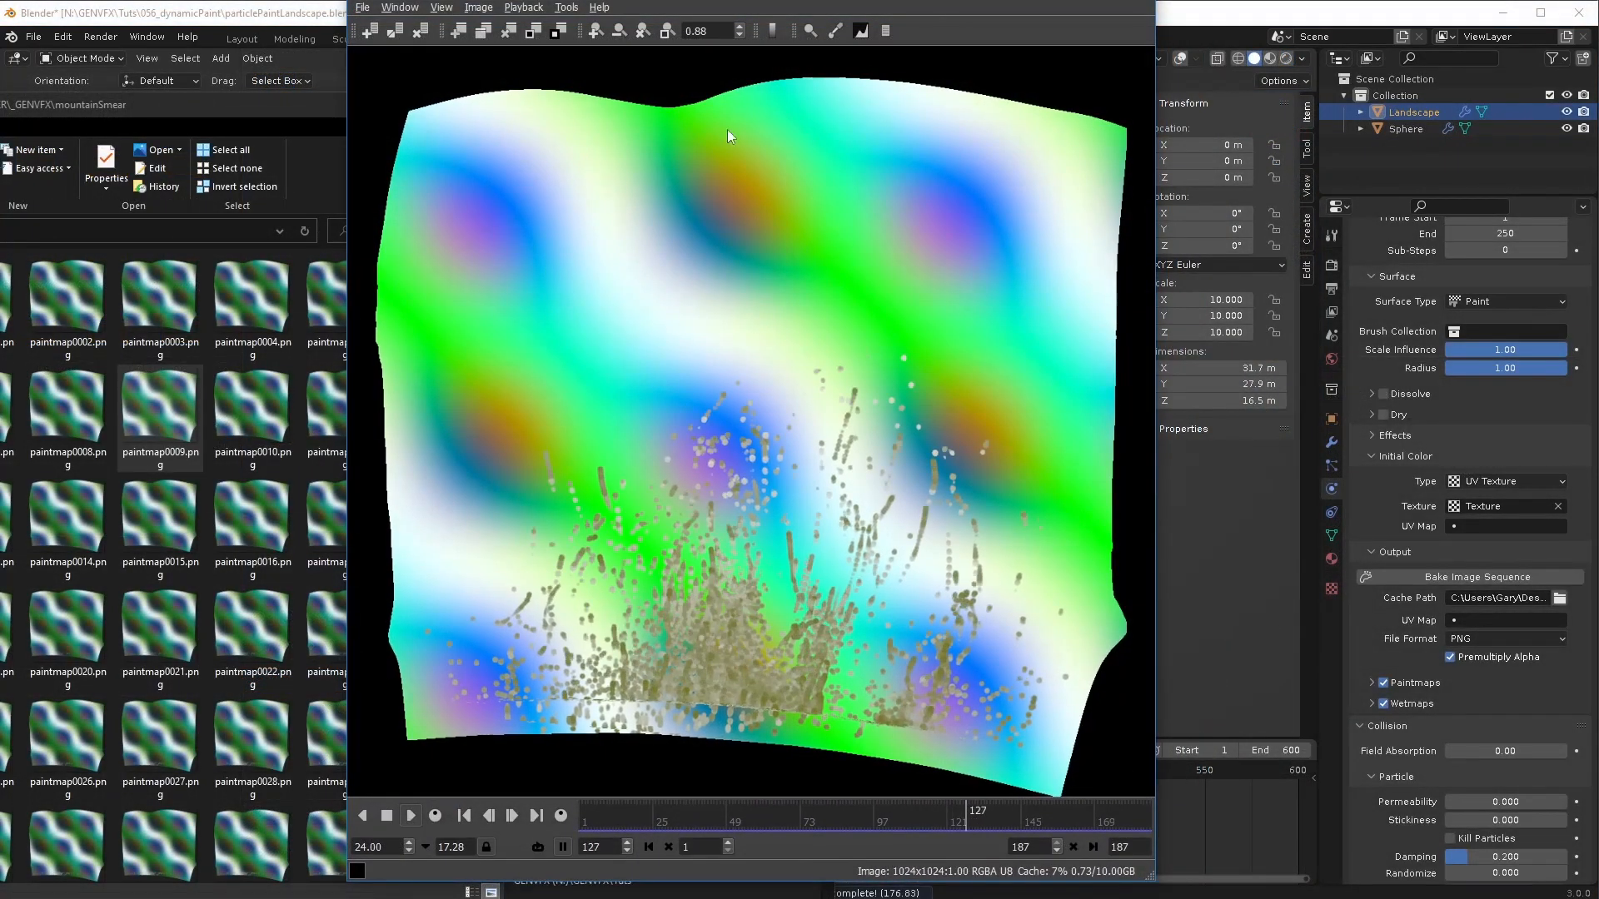
# - Watch the end of the paintmap sequence, then close djv_view and both File Explorer windows
pyautogui.moveTo(704, 0); pyautogui.dragTo(709, 28)
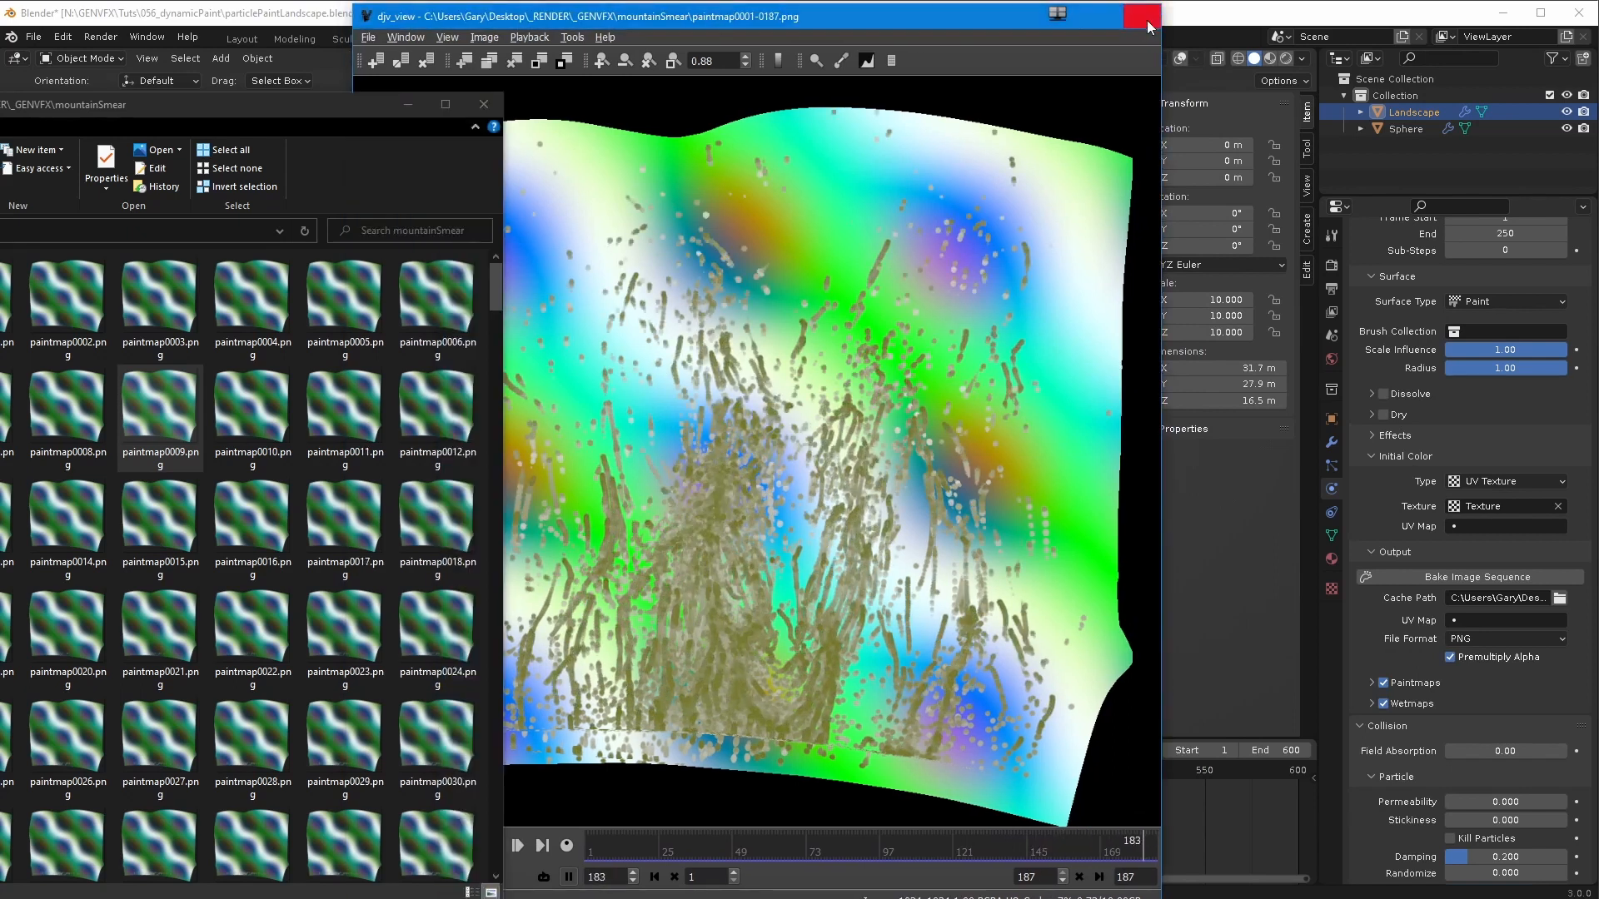
pyautogui.click(1143, 17)
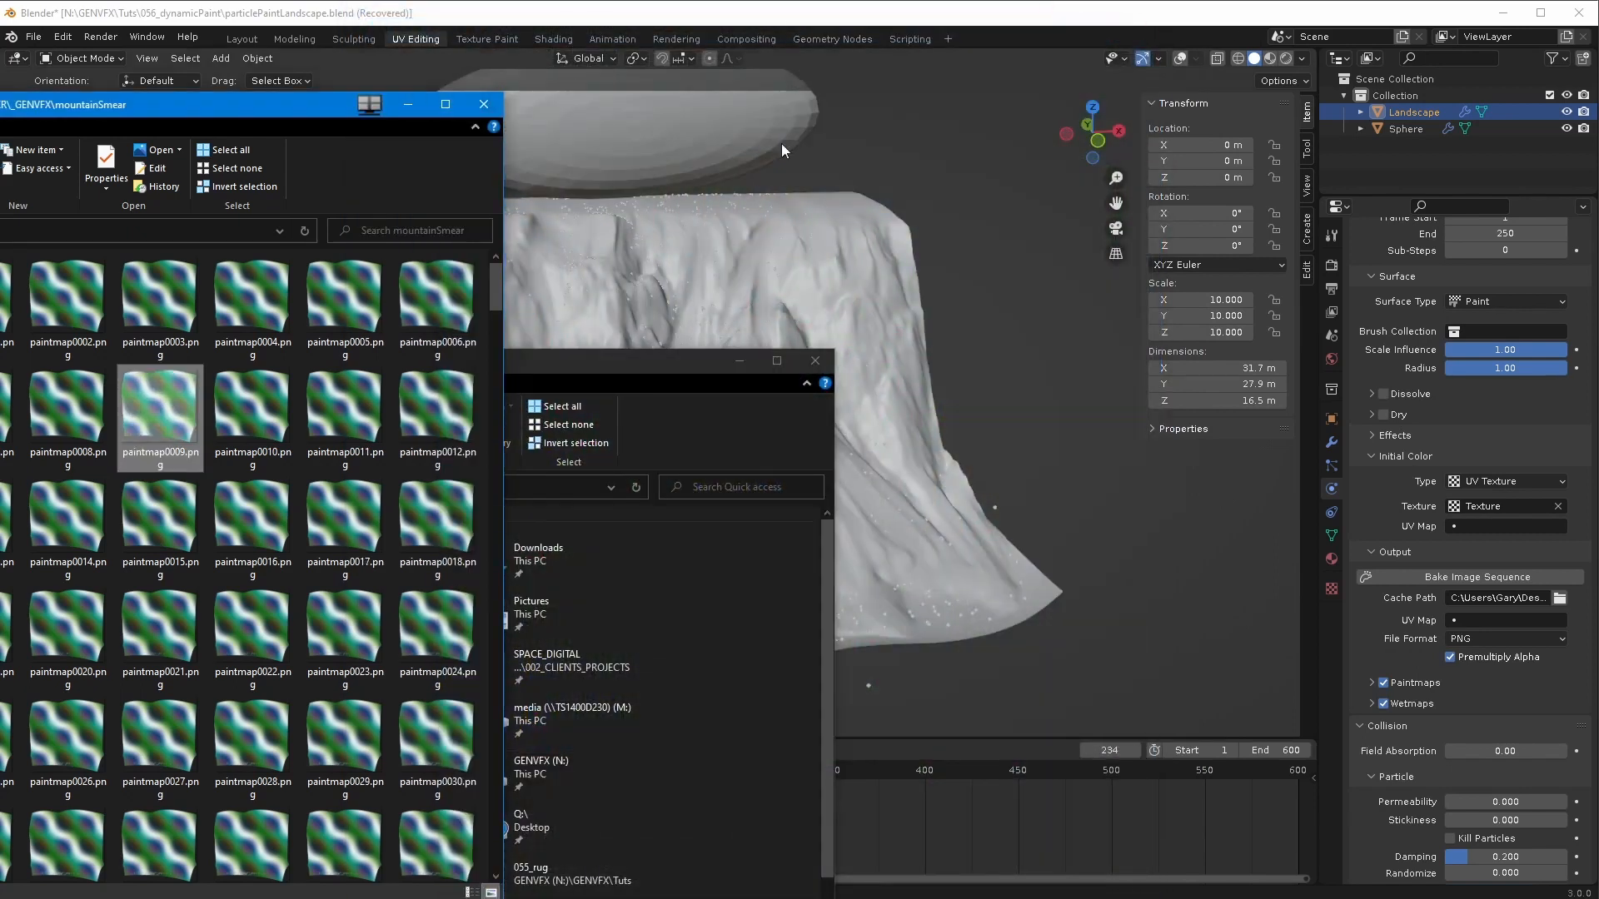
pyautogui.click(815, 360)
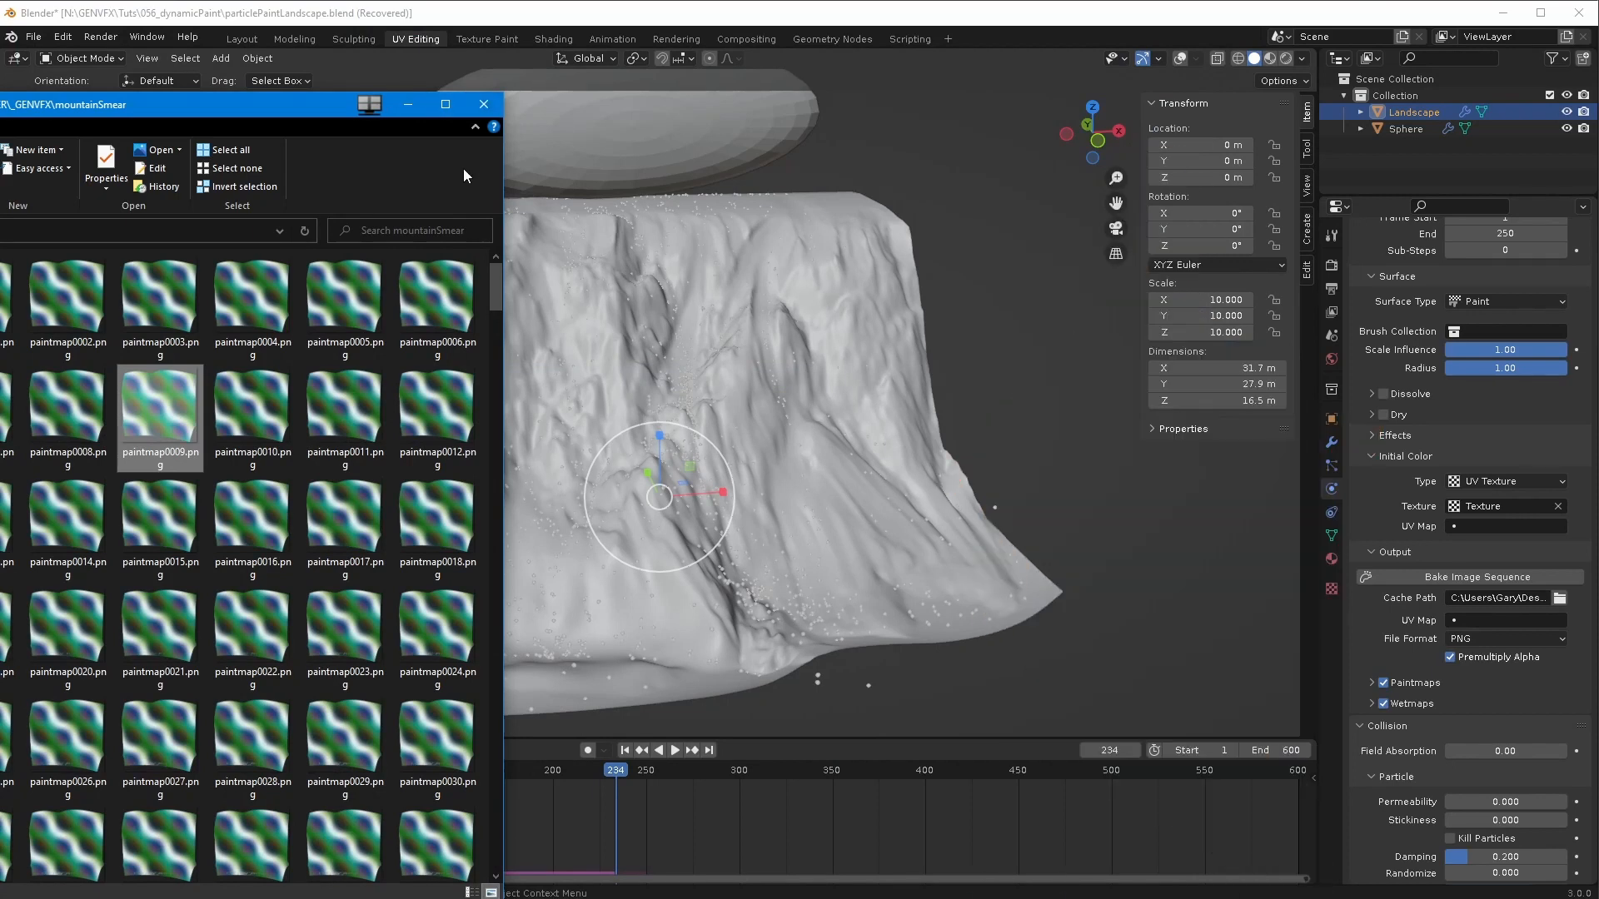
pyautogui.click(483, 104)
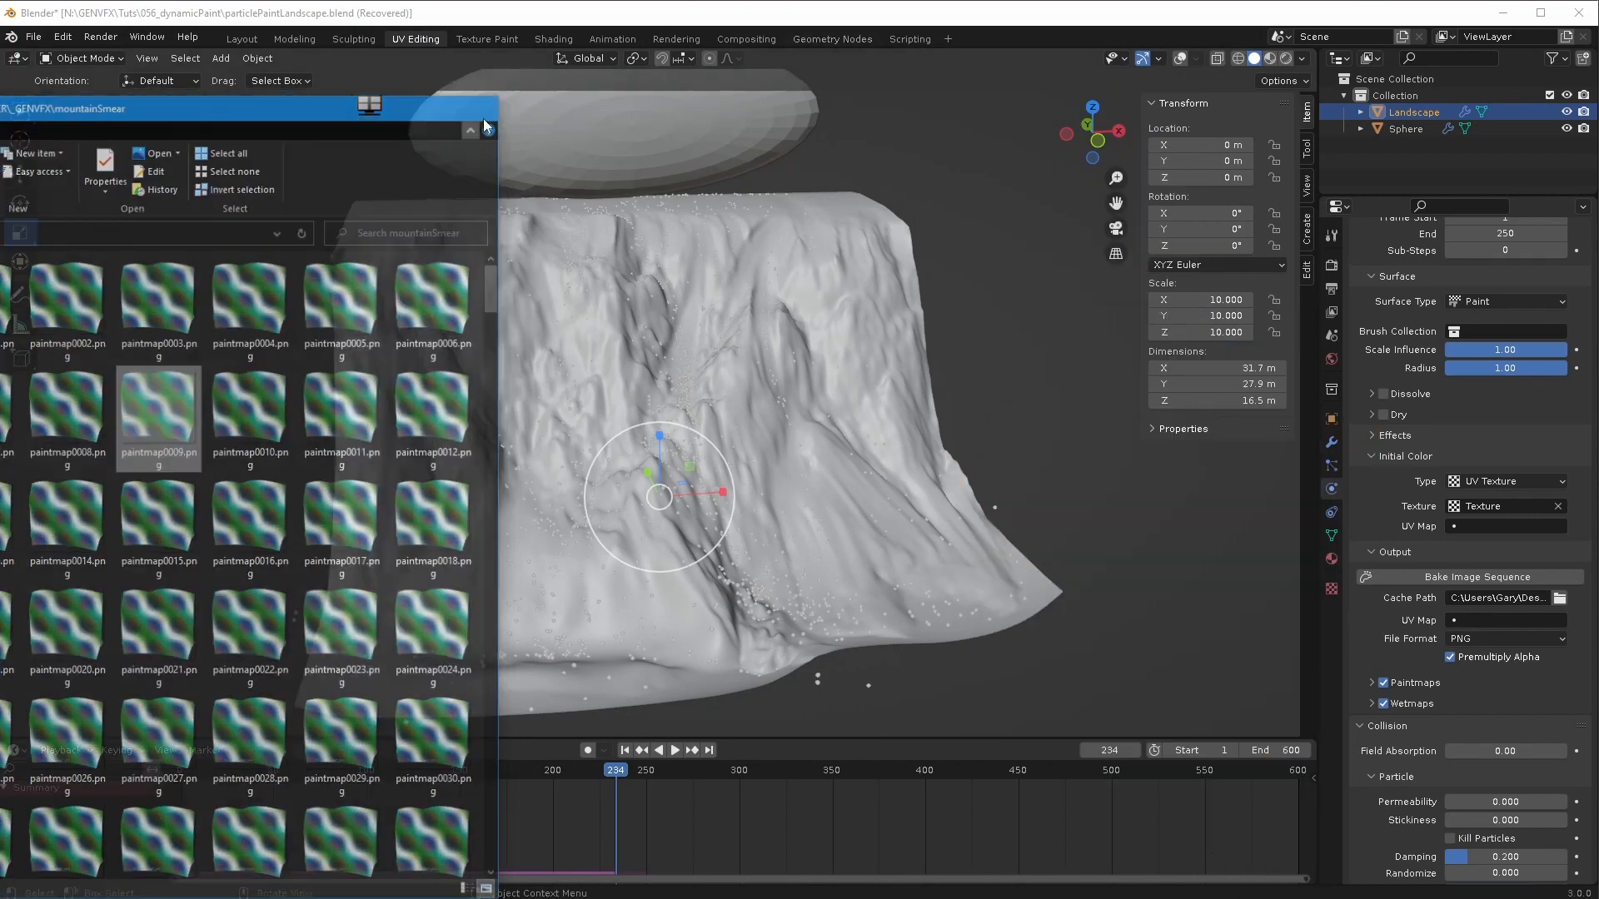